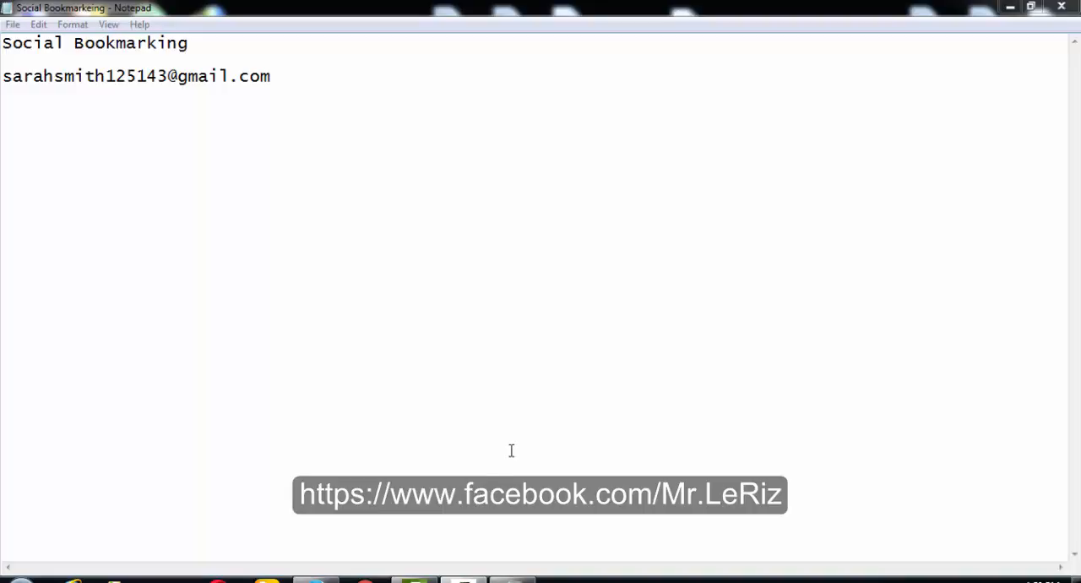
- Add the line "How we'll find socialbookmarking sites" to the note below the e-mail address
click(279, 82)
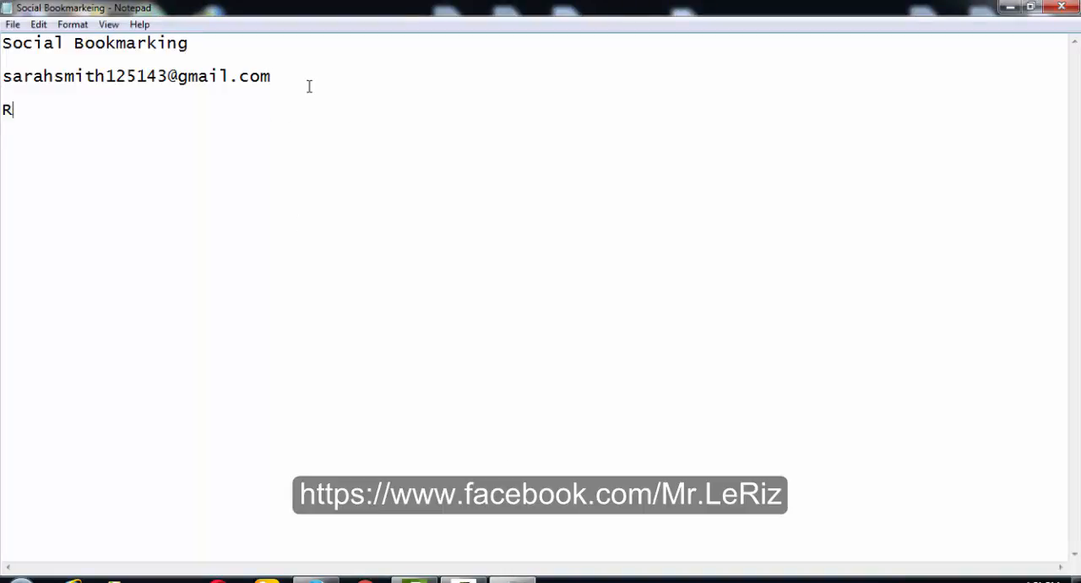
text(W)
key(BackSpace)
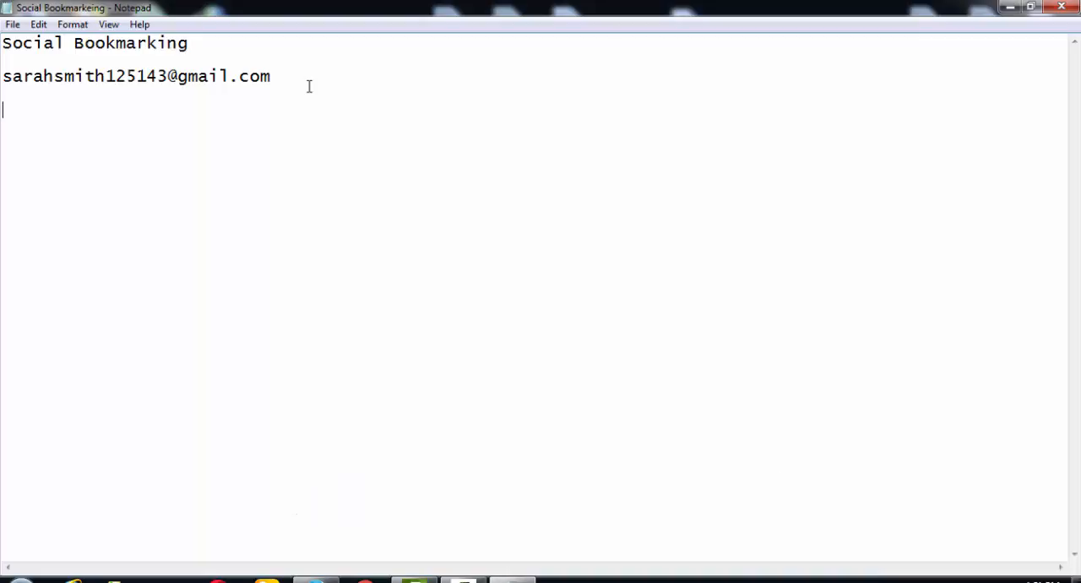
text(How we'll find )
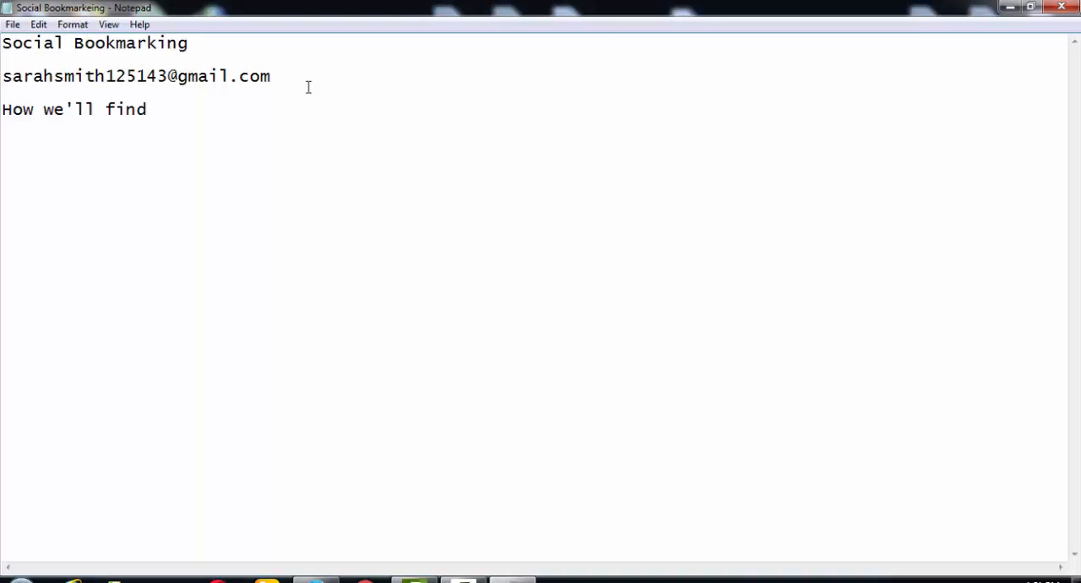
text(socialbookmark)
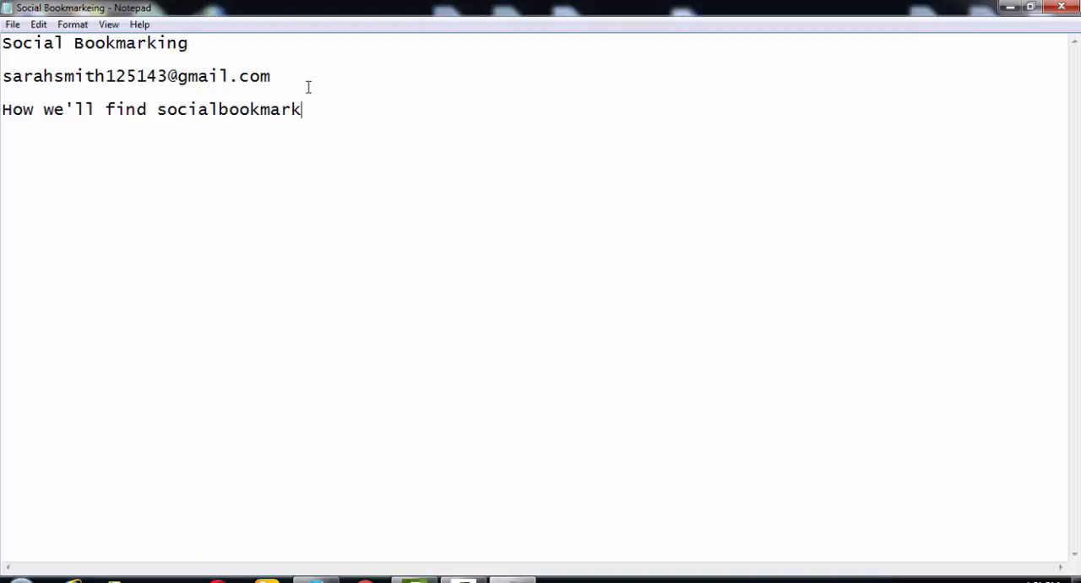
text(ing sites)
- Switch to Firefox, open Google in a new tab, change to the Google.com version and dismiss the default search engine suggestion
click(317, 581)
click(189, 14)
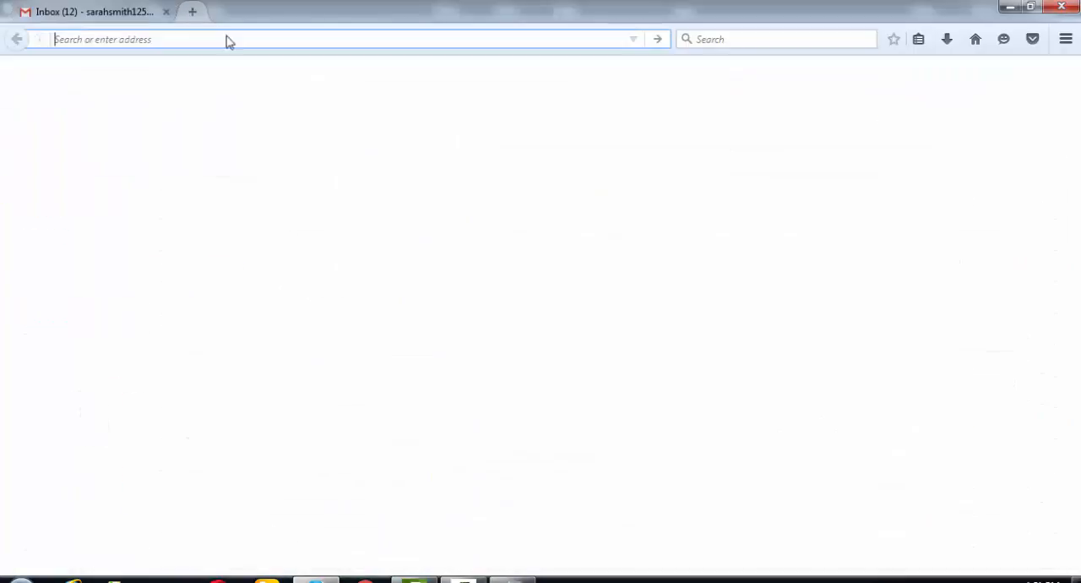
text(google.com/)
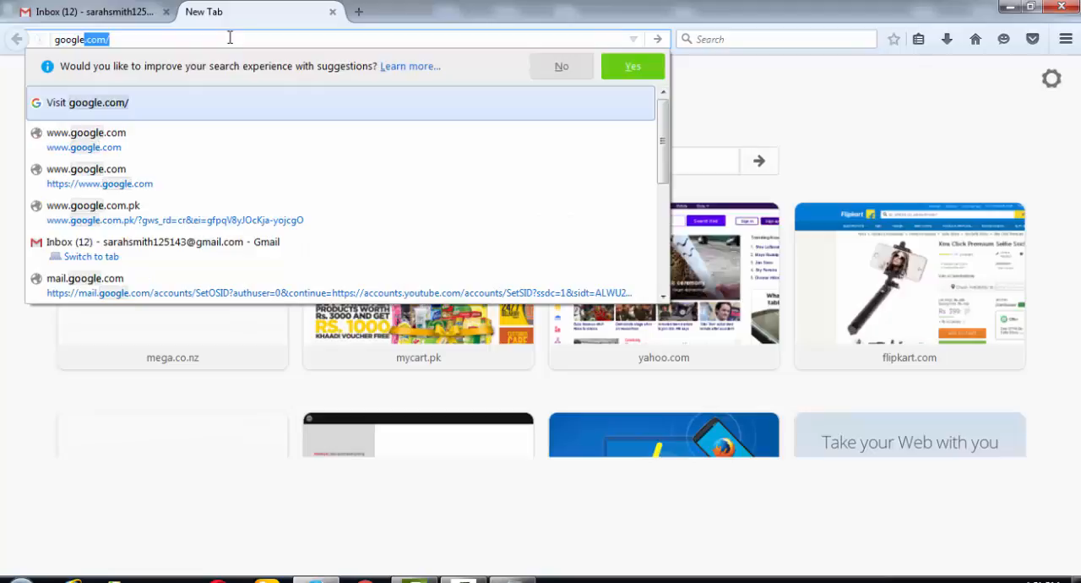
key(Return)
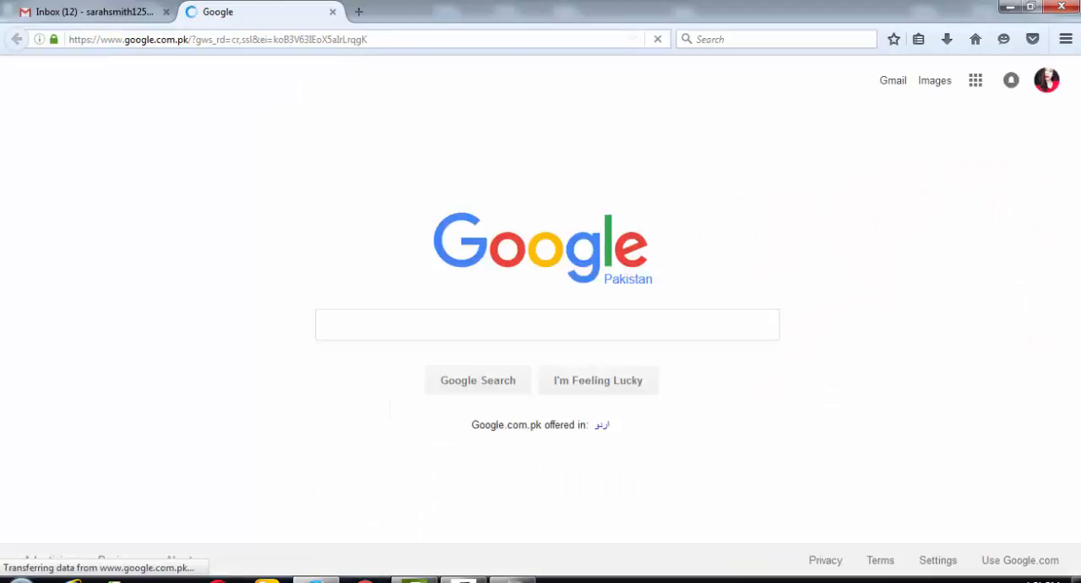
click(1020, 561)
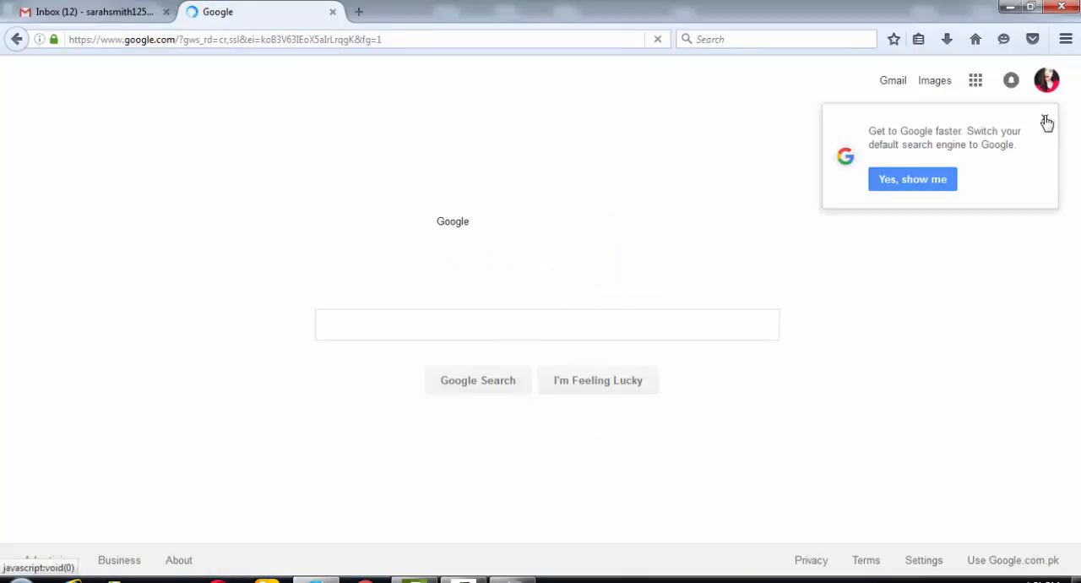
click(1047, 123)
- Return to Notepad and add the line "search: social bookmarking sites list 2016" under the question about finding sites
key(alt+Tab)
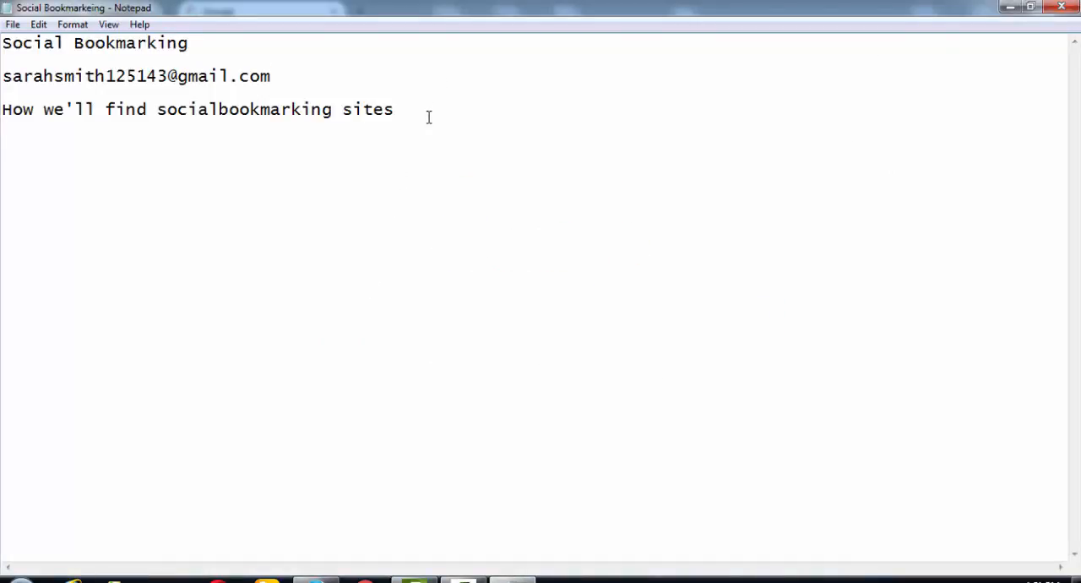
text(search: social)
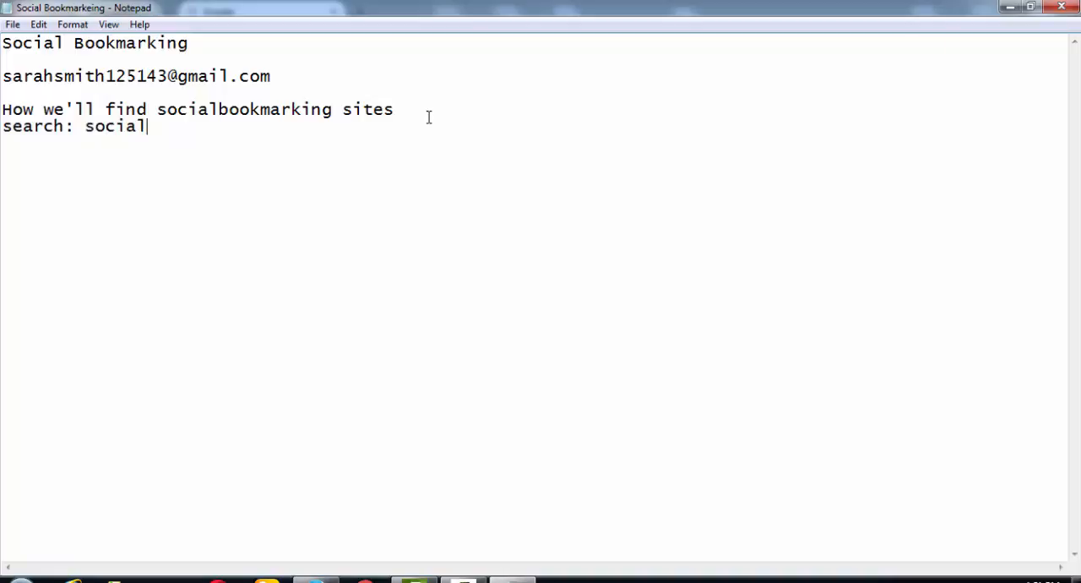
text( bookmarking sites )
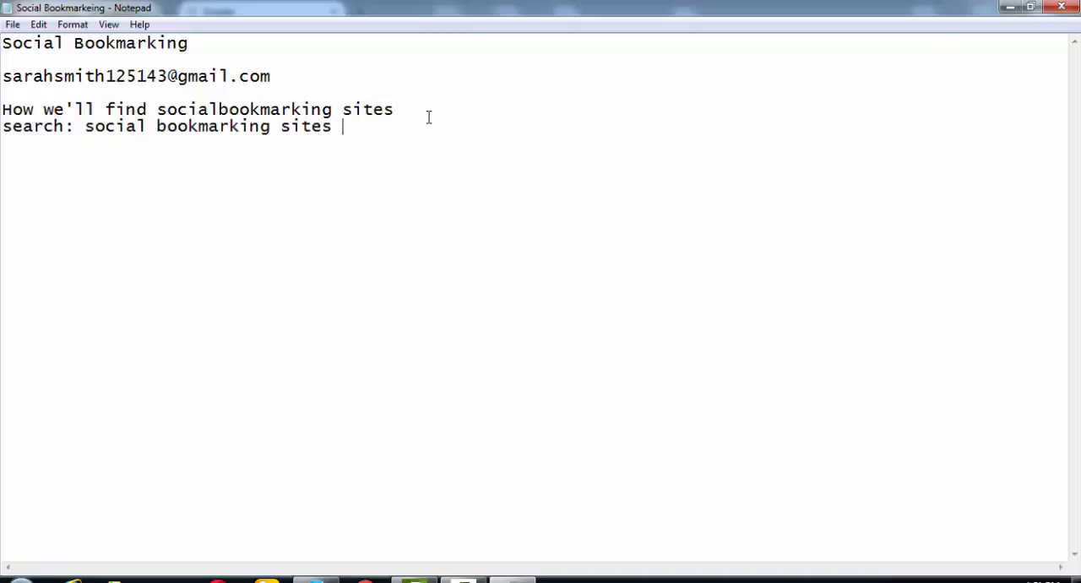
text(list 2016)
- Copy "social bookmarking sites list 2016" from the note and search Google for it in Firefox
drag(433, 129, 82, 133)
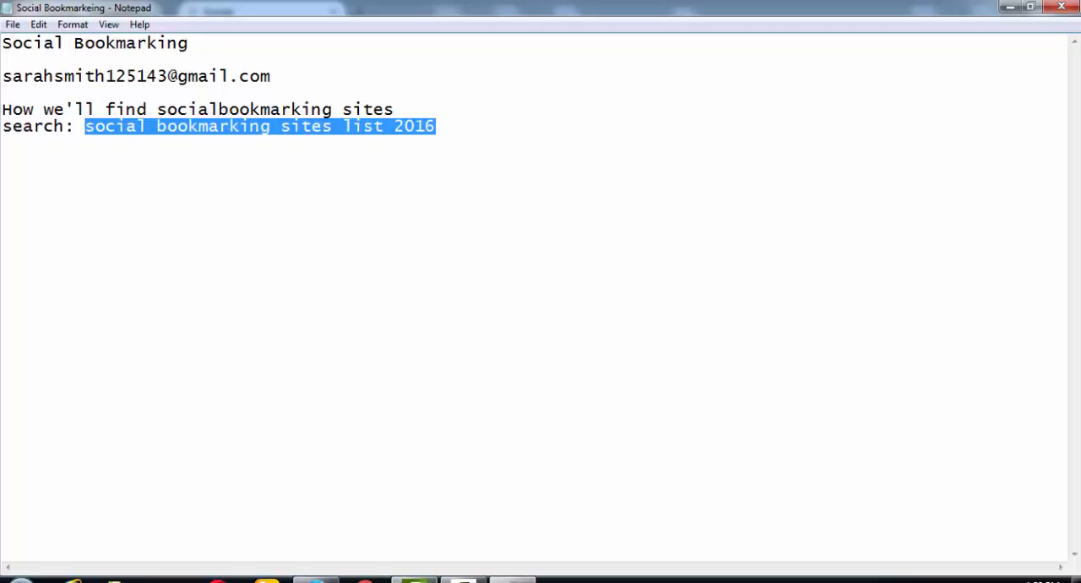
key(ctrl+c)
key(alt+Tab)
key(ctrl+v)
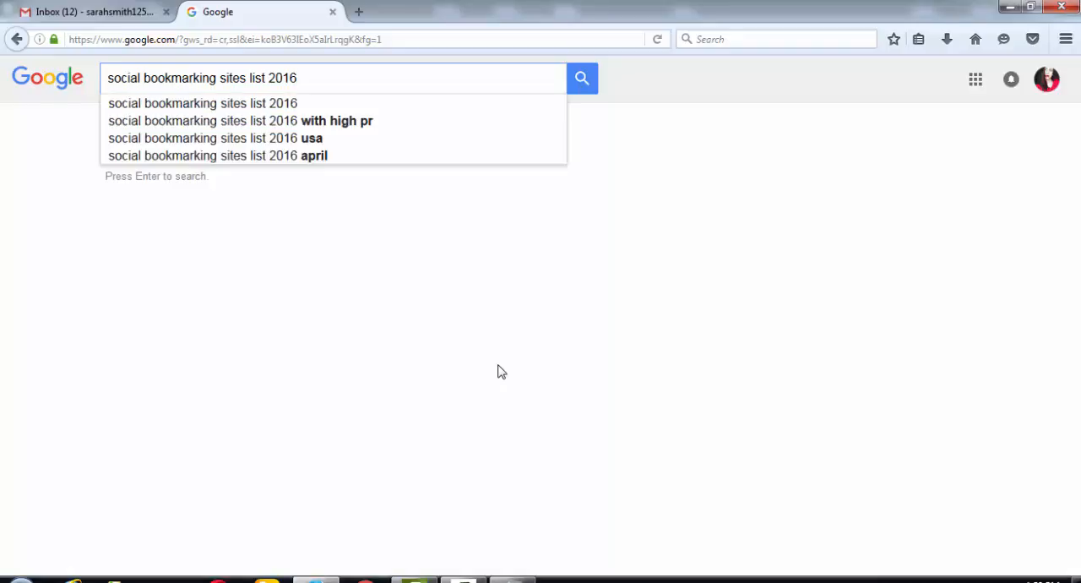
key(Return)
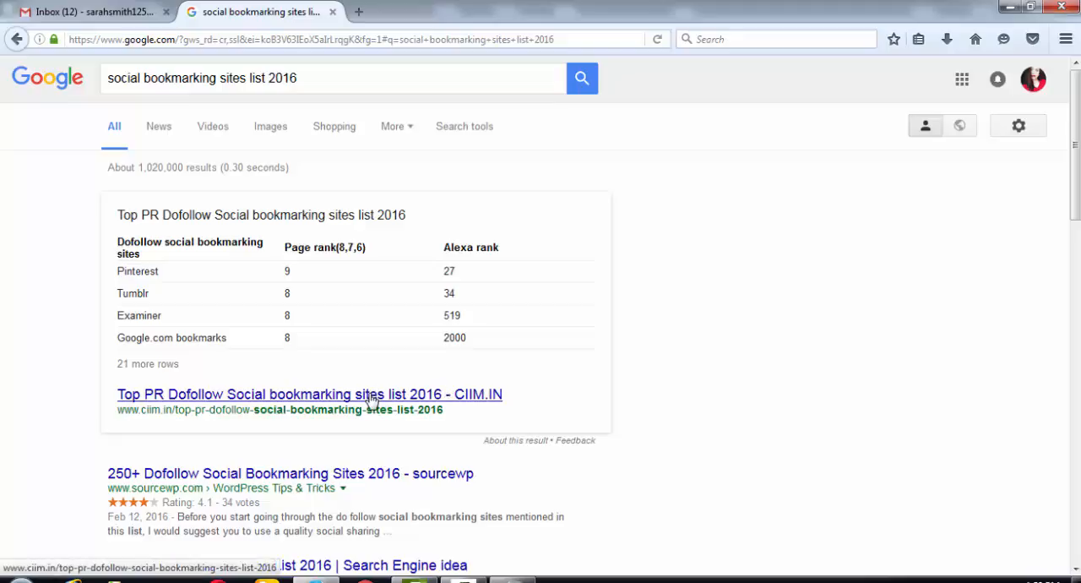
- Open the sourcewp result "250+ Dofollow Social Bookmarking Sites 2016" in a new tab and view that tab
right_click(412, 475)
click(446, 314)
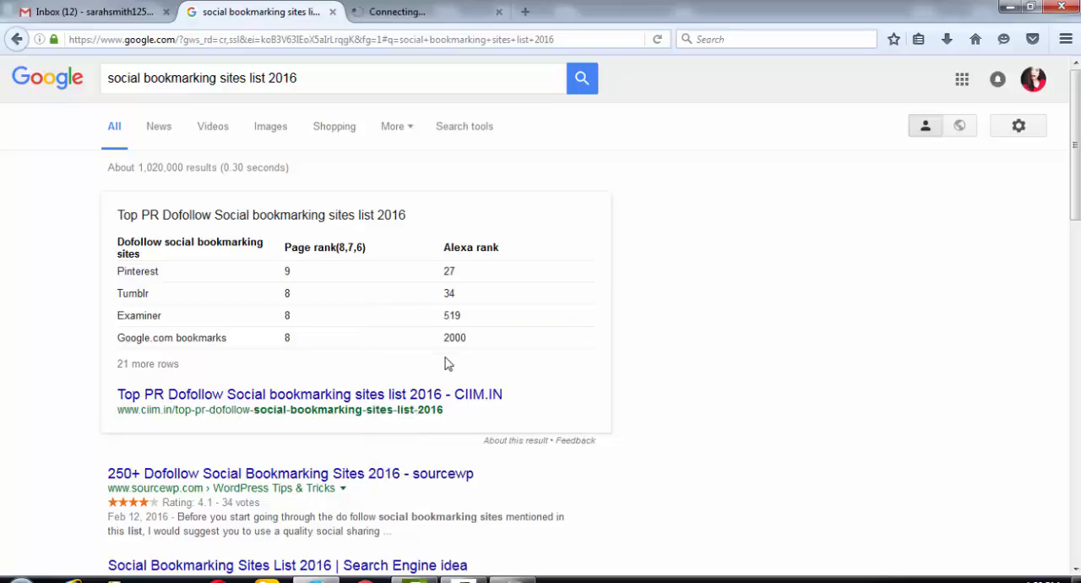
click(402, 12)
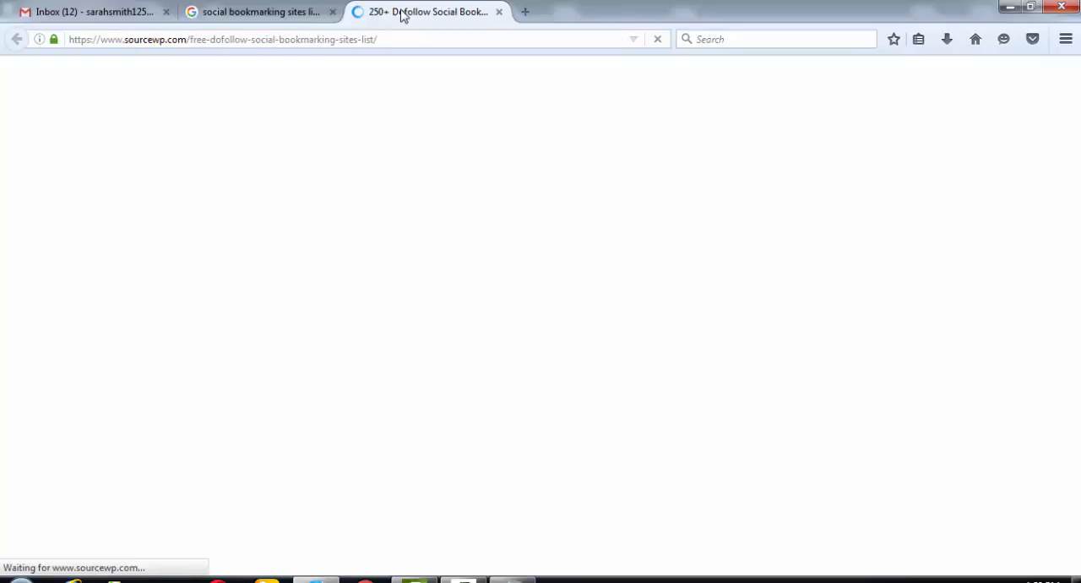
- From the search results, open the Search Engine idea, CIIM.IN and "Free High PR Do Follow" site lists in separate new tabs
click(251, 17)
scroll(596, 380, down, 5)
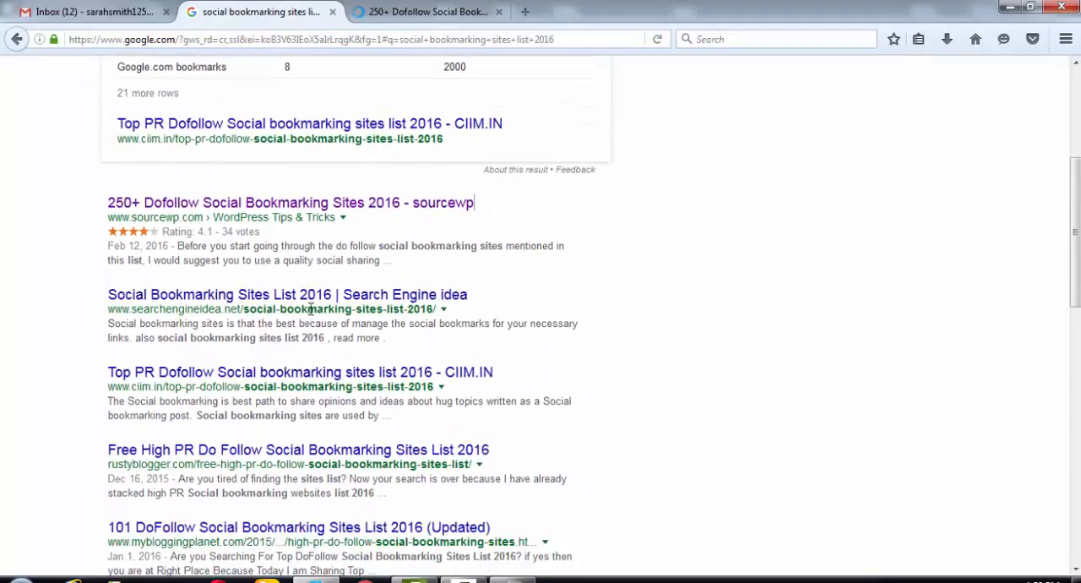
right_click(302, 295)
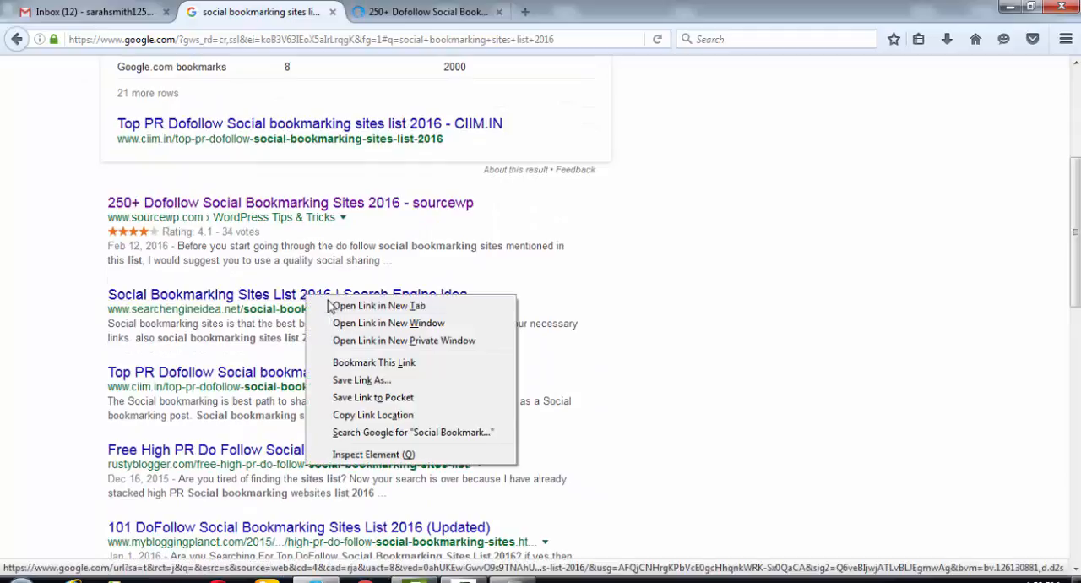
click(334, 301)
right_click(328, 378)
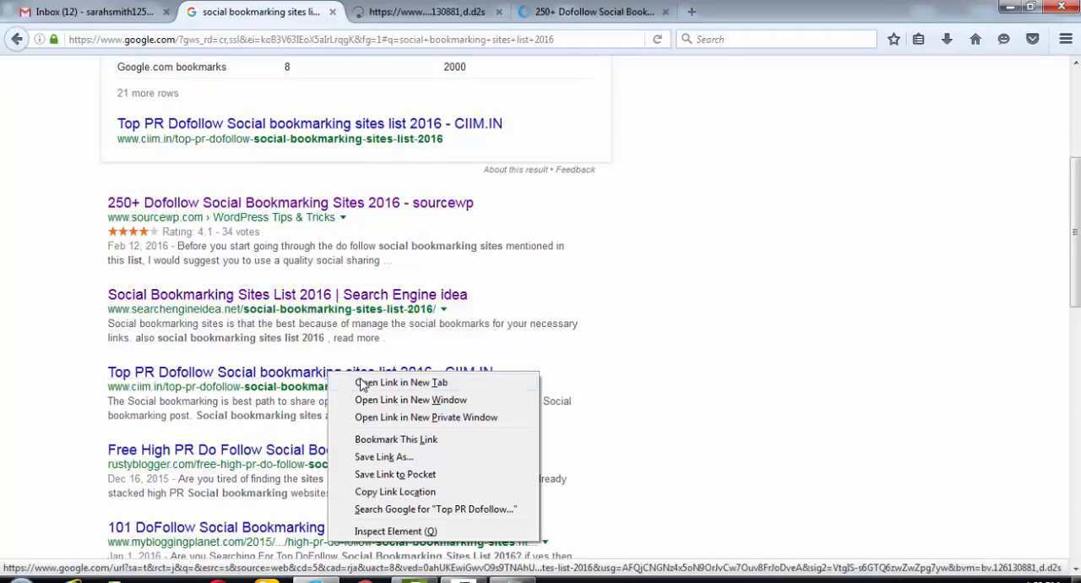
click(353, 381)
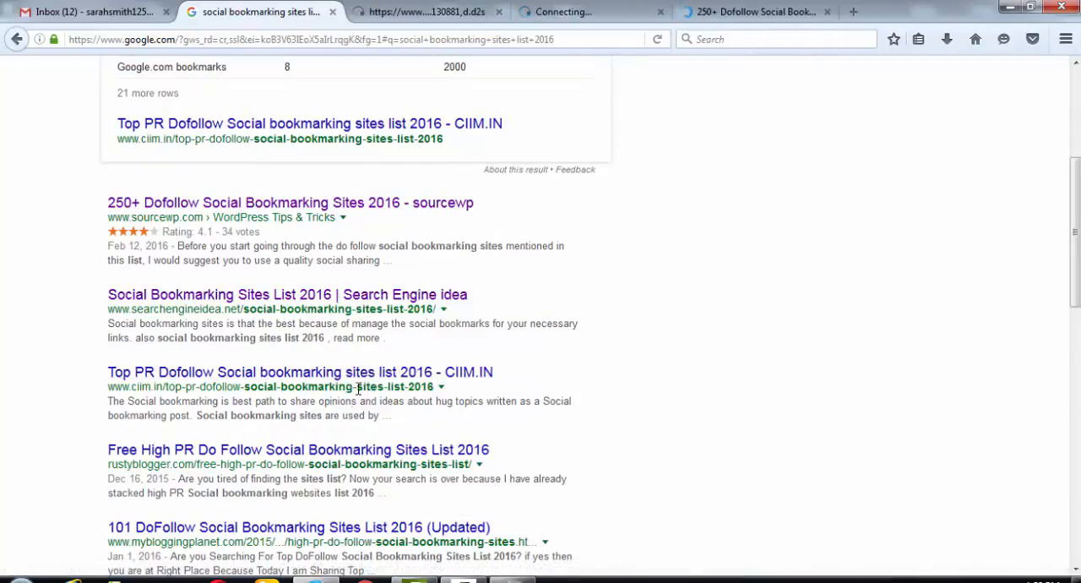
right_click(336, 452)
click(376, 282)
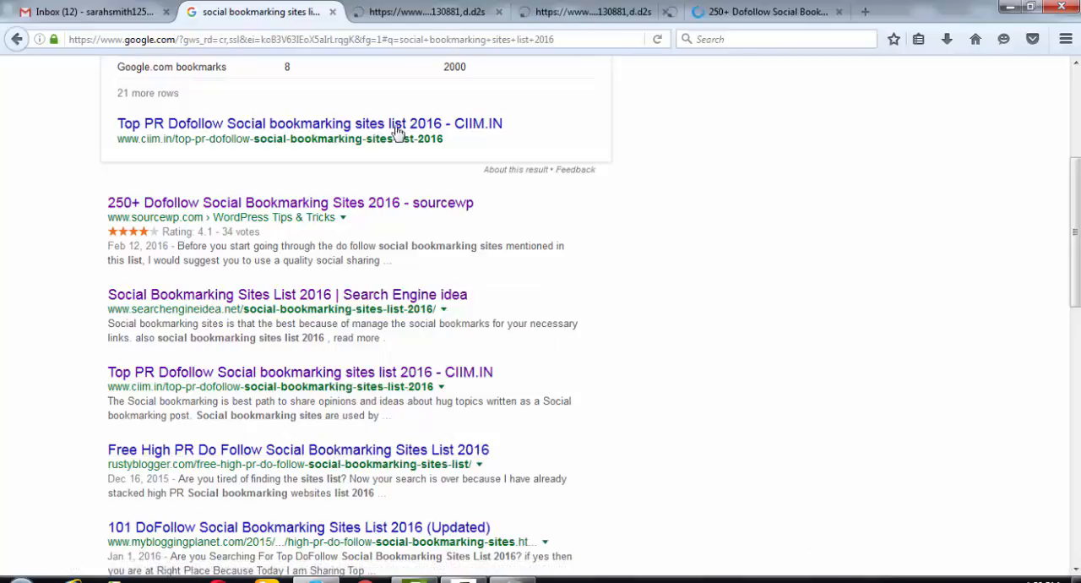
- Check the opened result pages and view the site name and page rank table on sourcewp, closing the newsletter sign-up pop-up
click(410, 13)
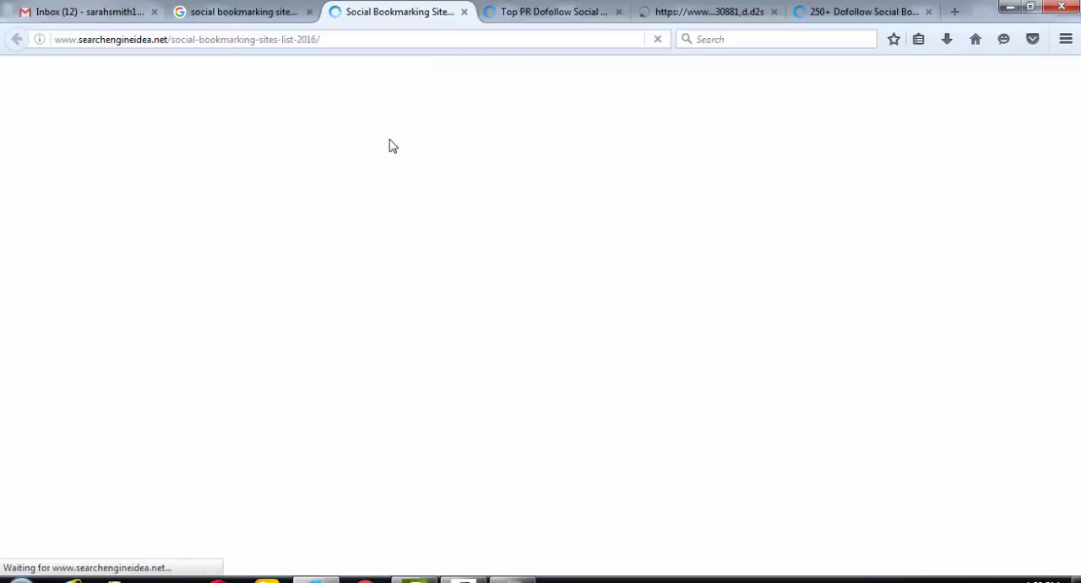
click(530, 17)
click(691, 16)
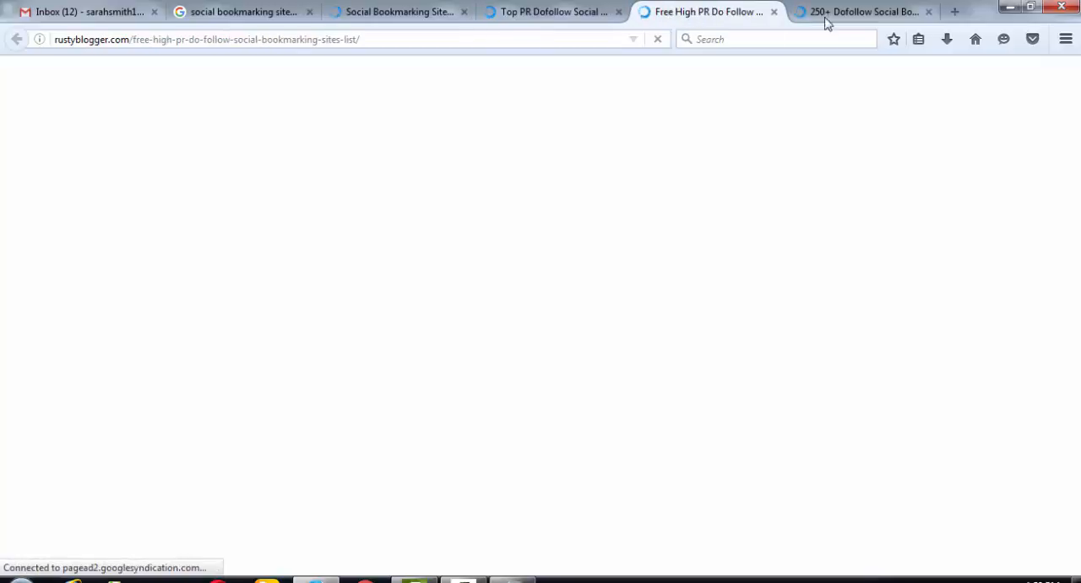
click(853, 16)
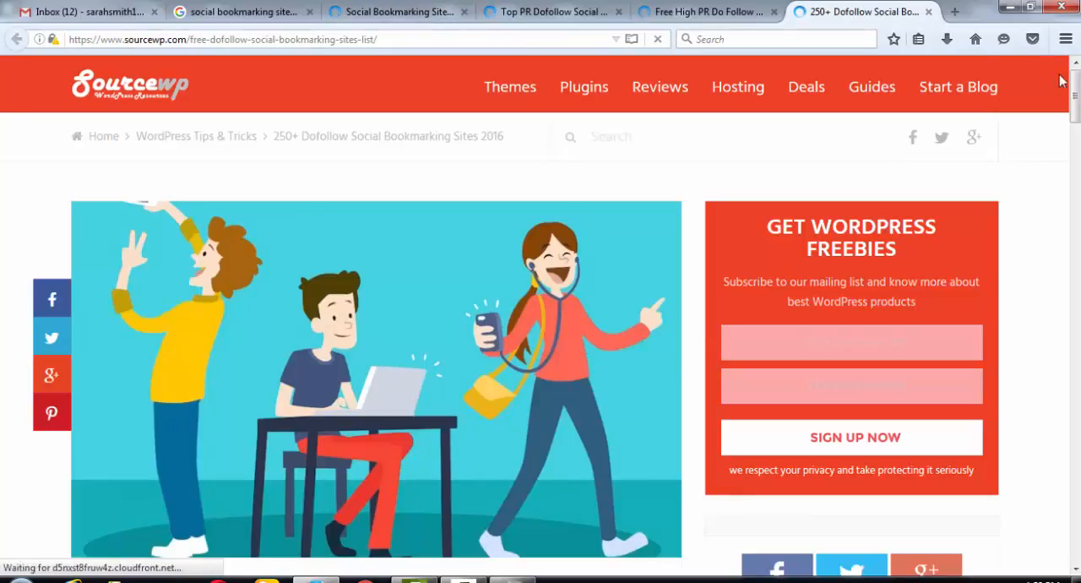
drag(1075, 89, 1073, 302)
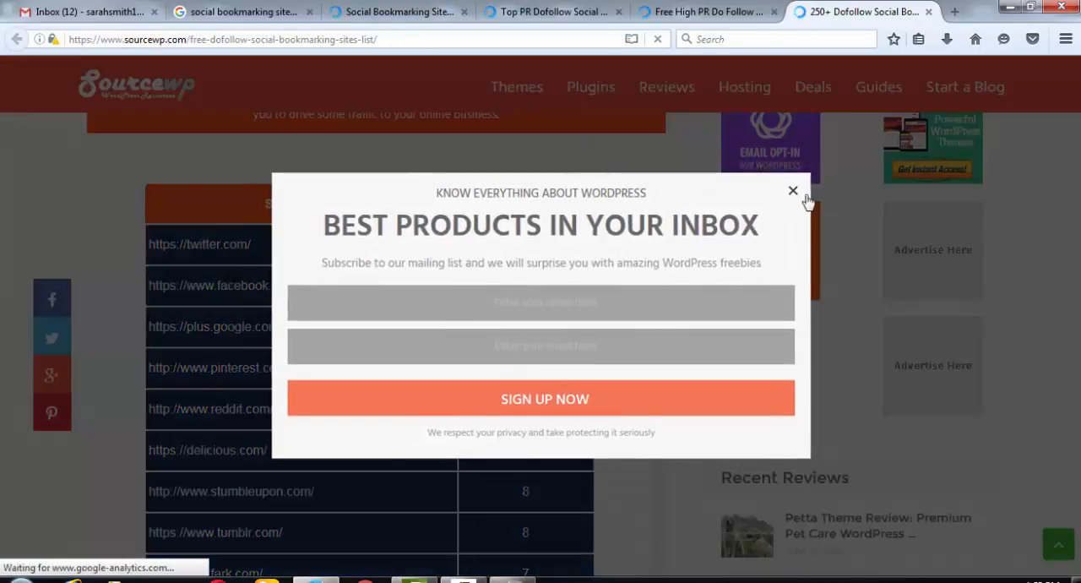
click(794, 192)
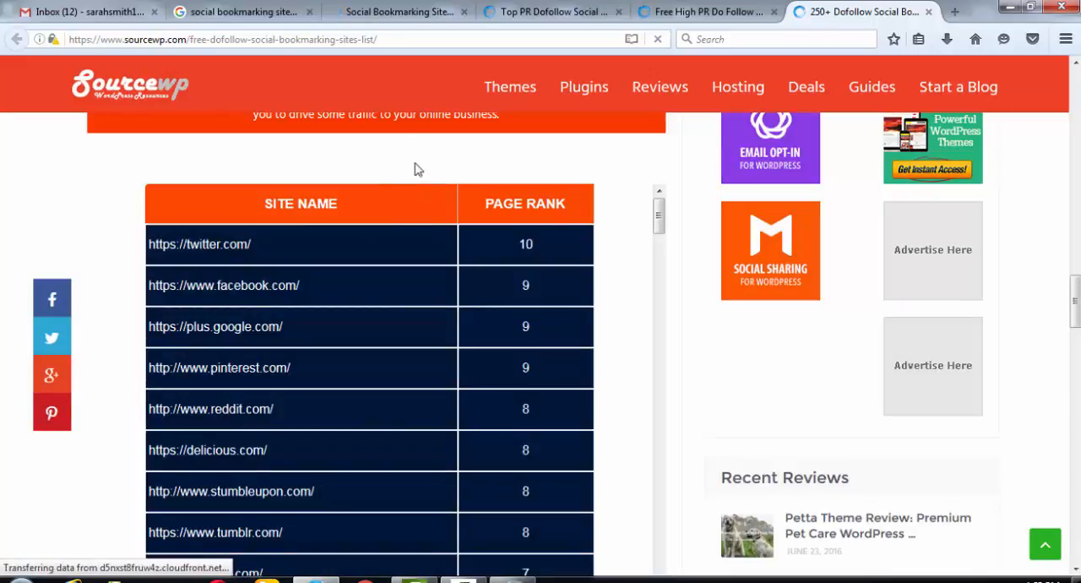
- Examine the PR 1 to PR 3 dofollow site tables on the Search Engine idea page
click(378, 15)
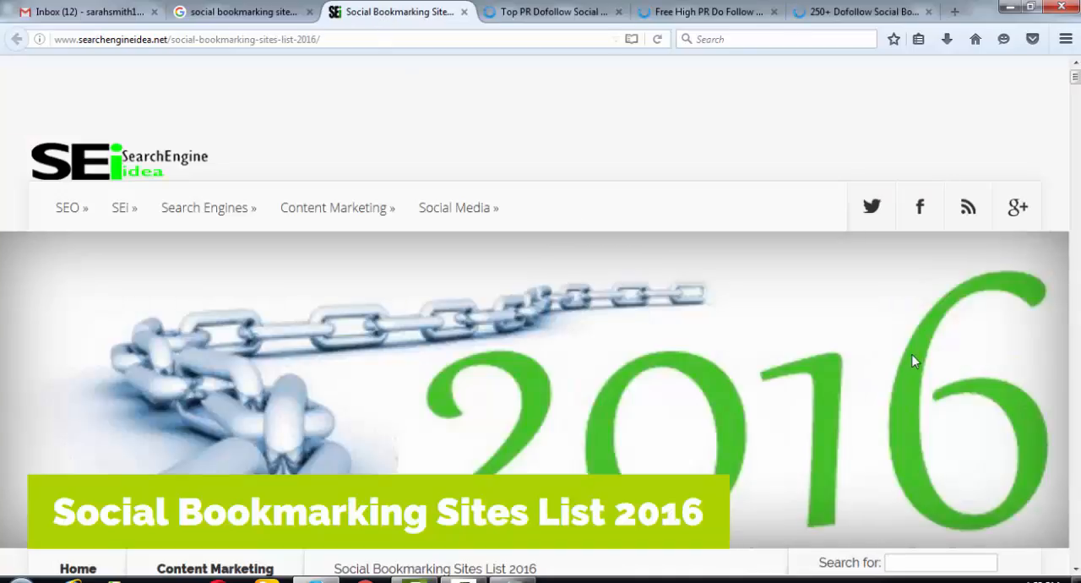
scroll(802, 448, down, 5)
scroll(803, 449, down, 10)
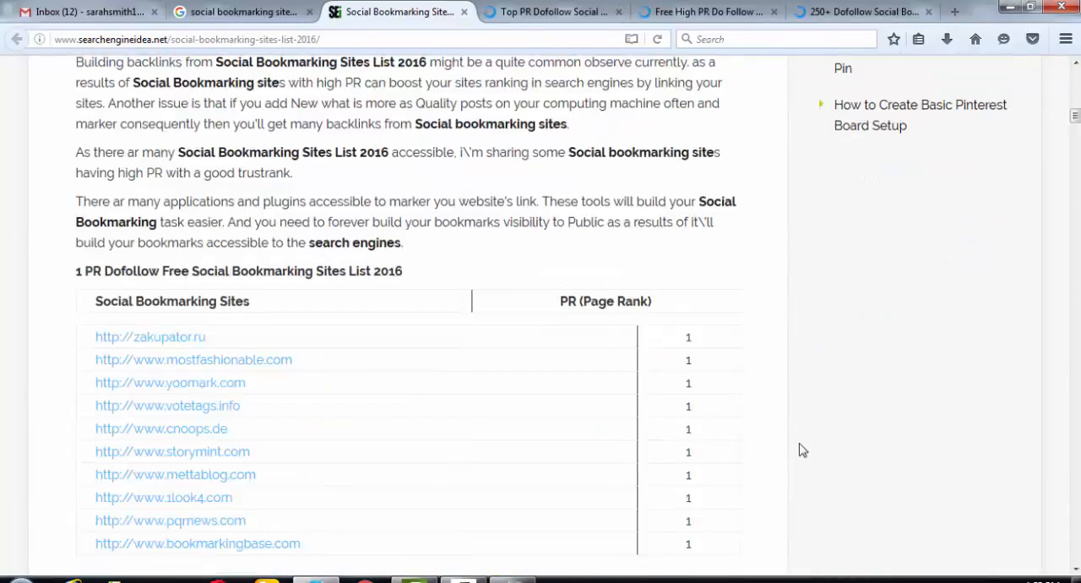
scroll(803, 451, up, 1)
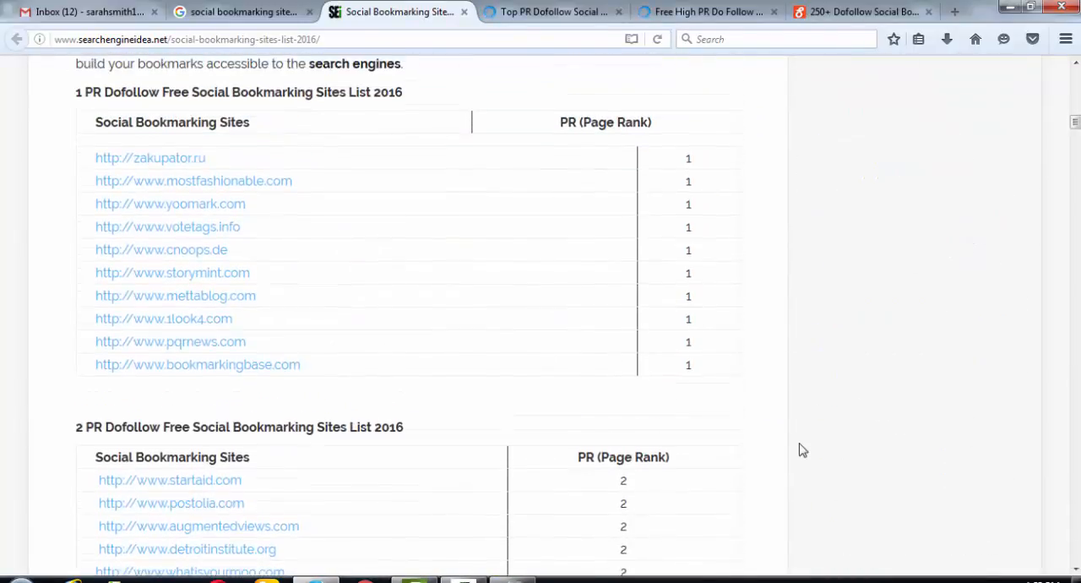
scroll(802, 451, up, 1)
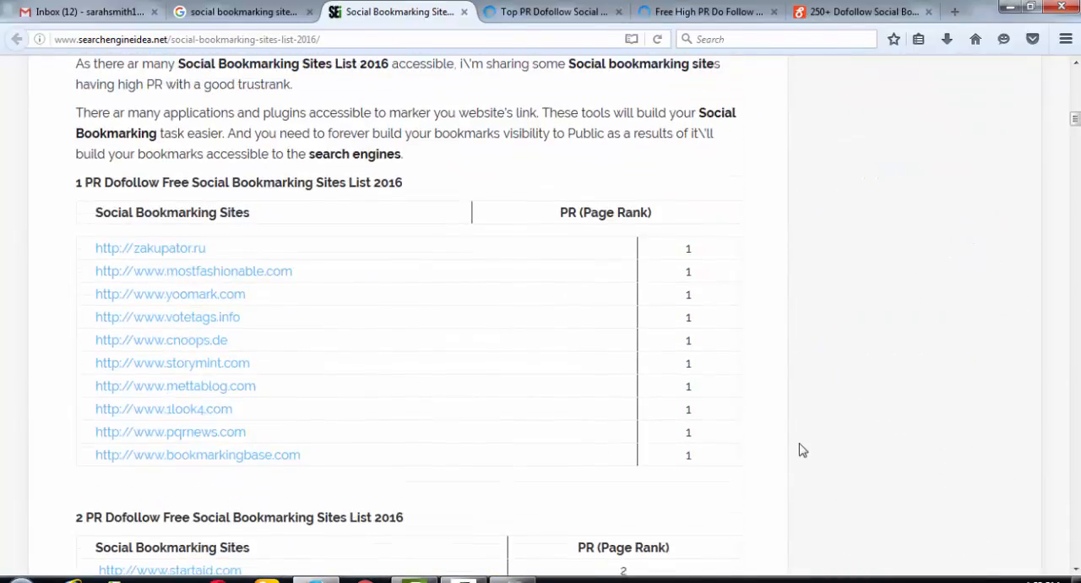
scroll(803, 450, down, 5)
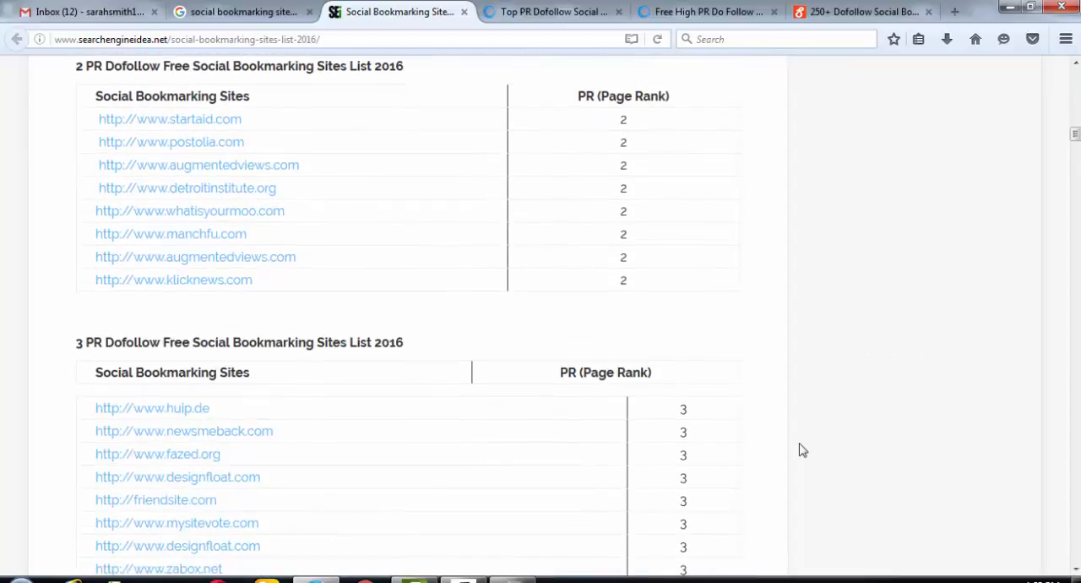
scroll(802, 451, up, 5)
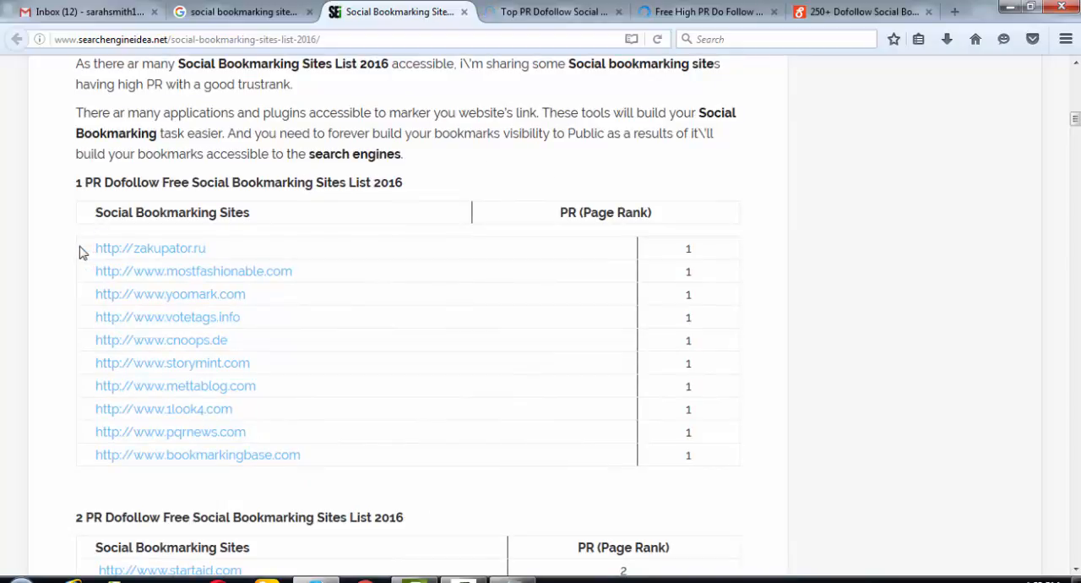
- Highlight the sites in the PR 1 table and in the PR 9 table of the Search Engine idea list
drag(82, 251, 407, 436)
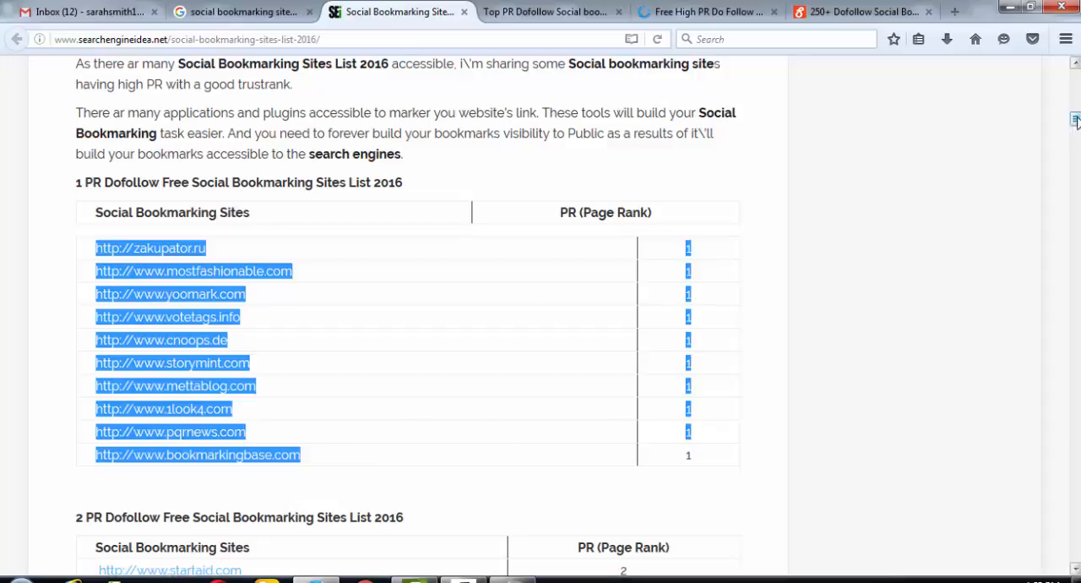
drag(1075, 120, 1075, 226)
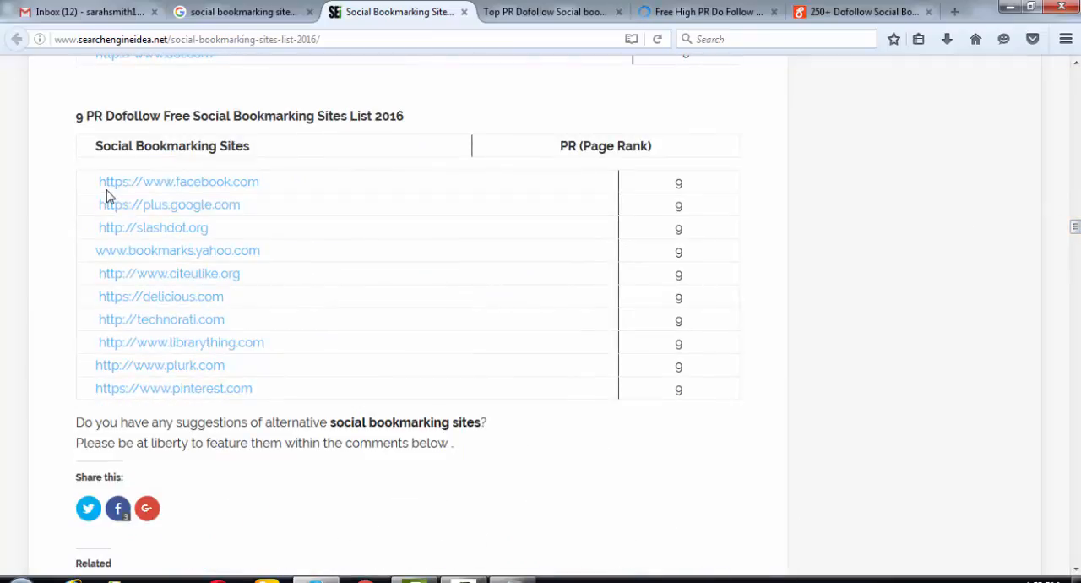
drag(88, 181, 532, 398)
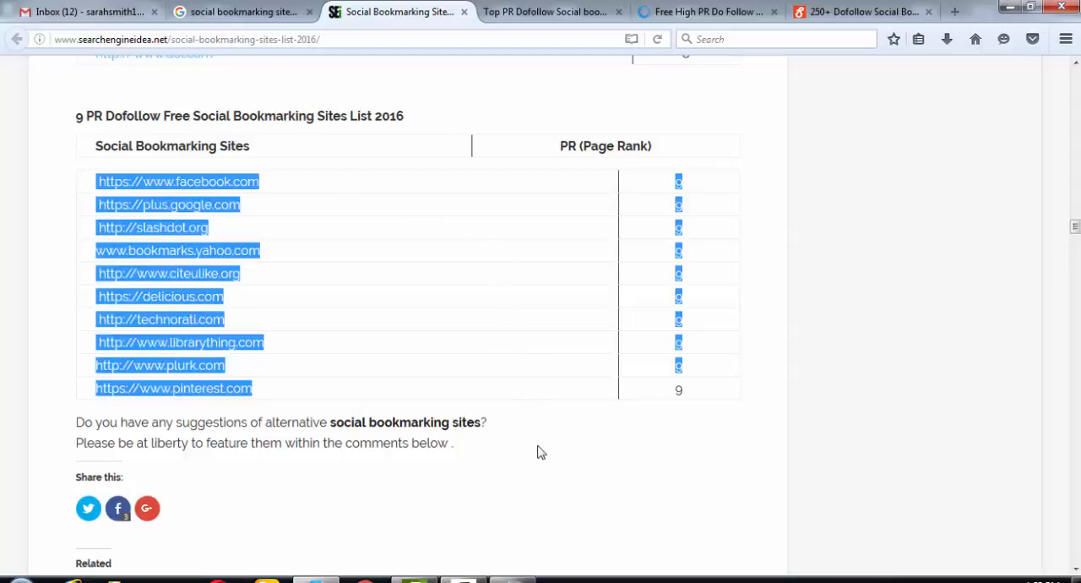
- Switch to the desktop, open the Social Bookmarking workbook in Excel, maximize its window and dismiss the activation wizard
key(alt+Tab)
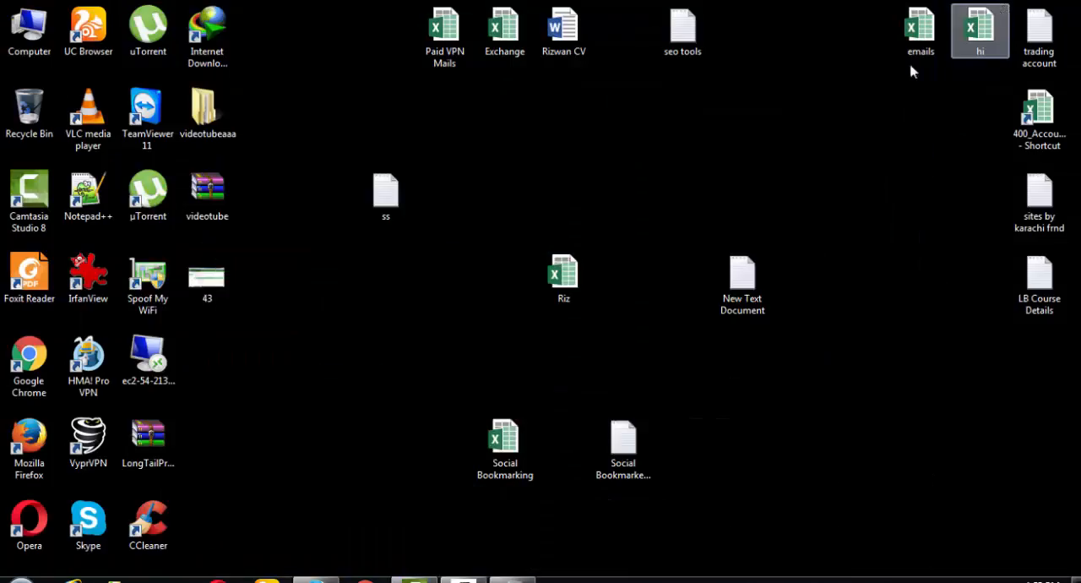
double_click(505, 441)
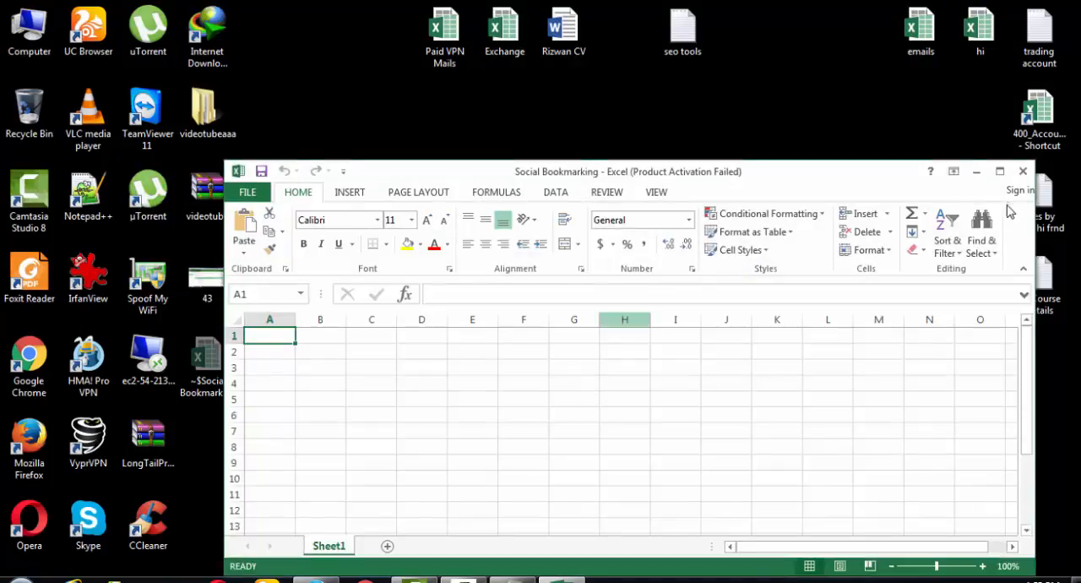
click(1000, 173)
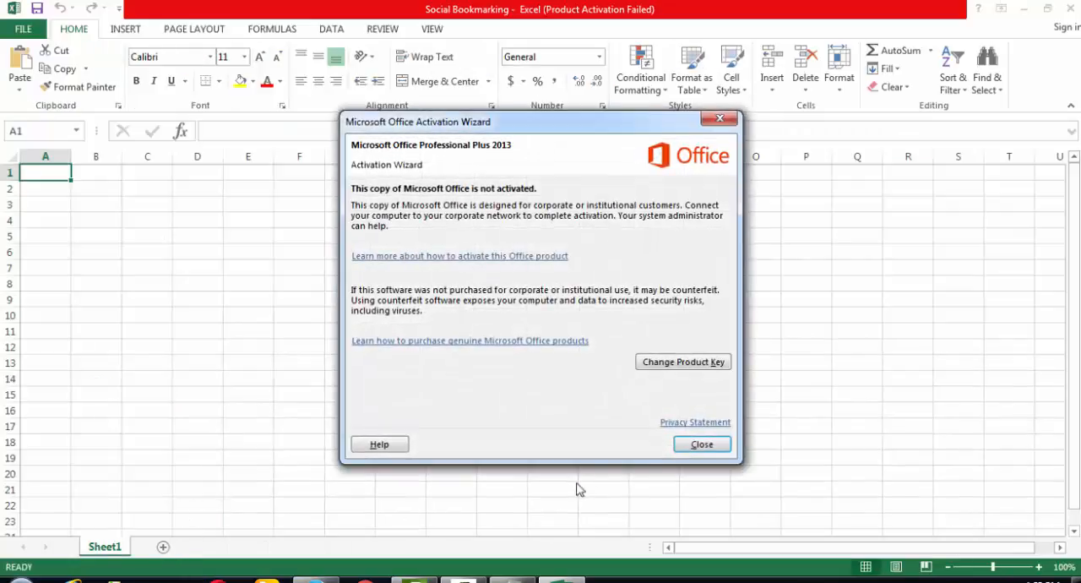
click(701, 446)
- Rename Sheet1 as Social Bookmarking
right_click(108, 547)
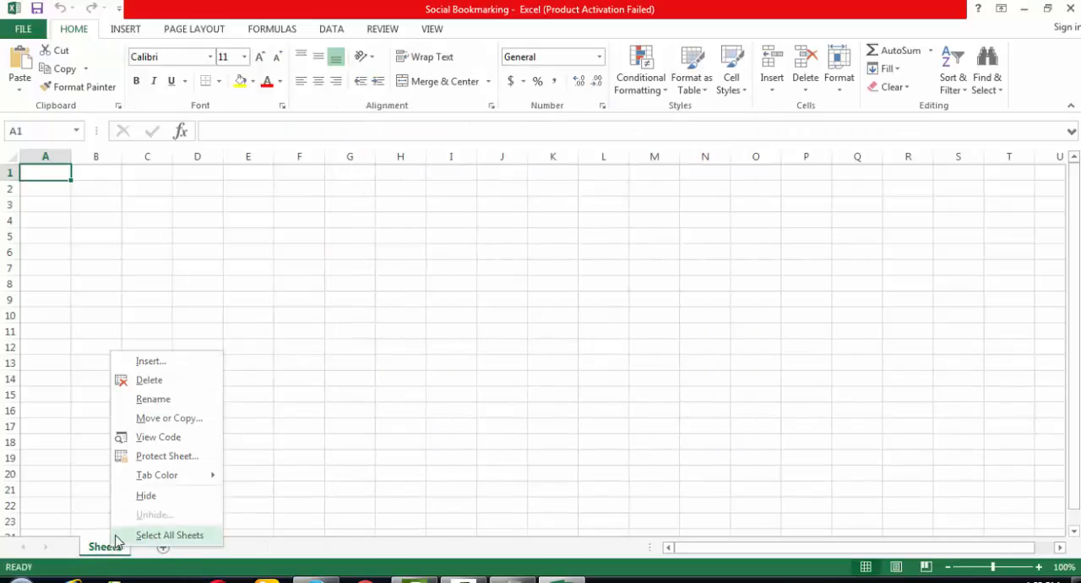
click(163, 403)
text(S)
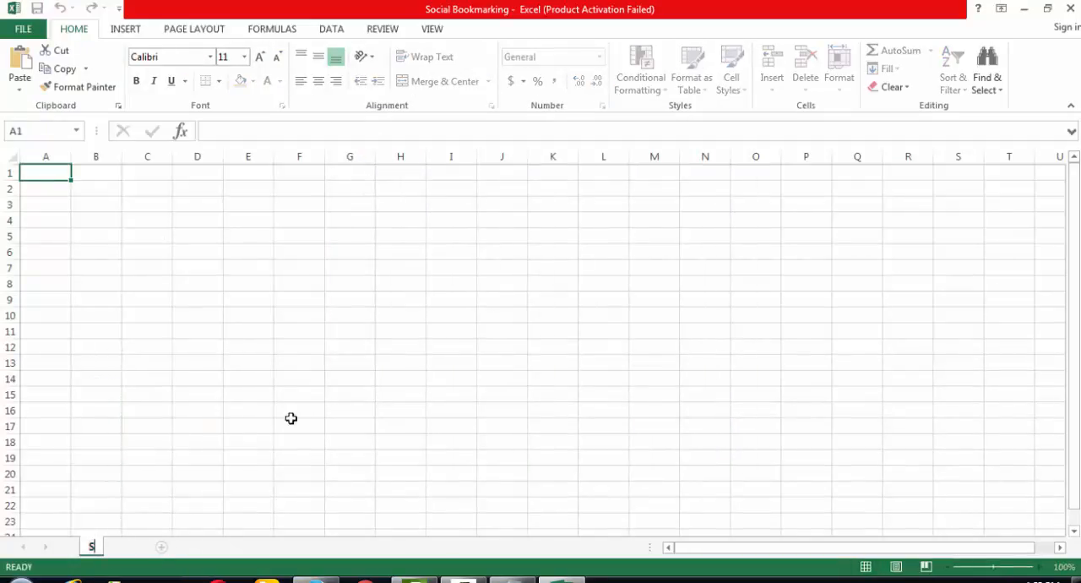
text(ocial Book)
text(s)
key(BackSpace)
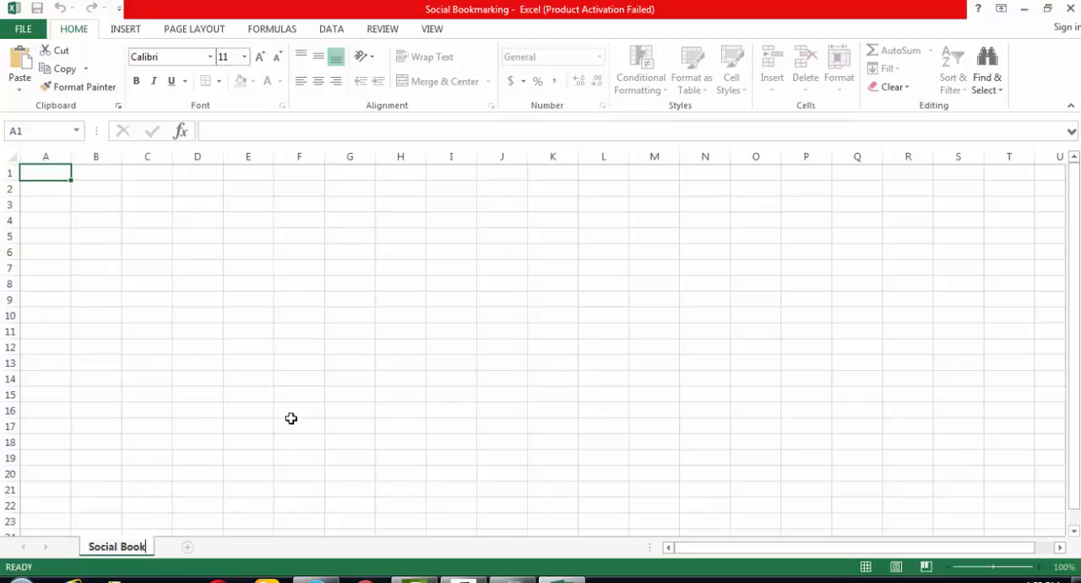
text(marking)
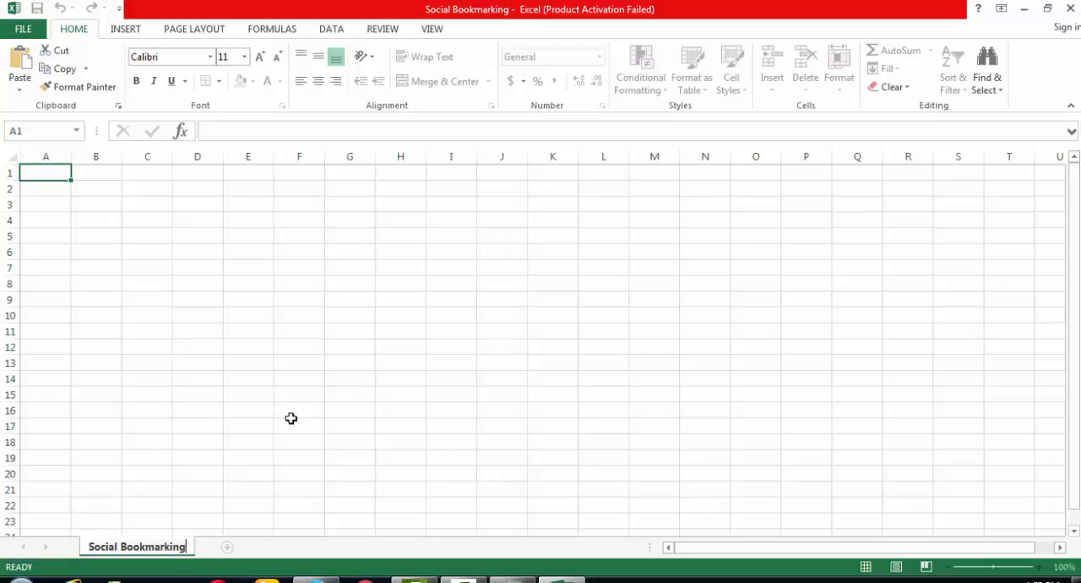
- Add a second worksheet and name it SB
click(225, 549)
right_click(227, 549)
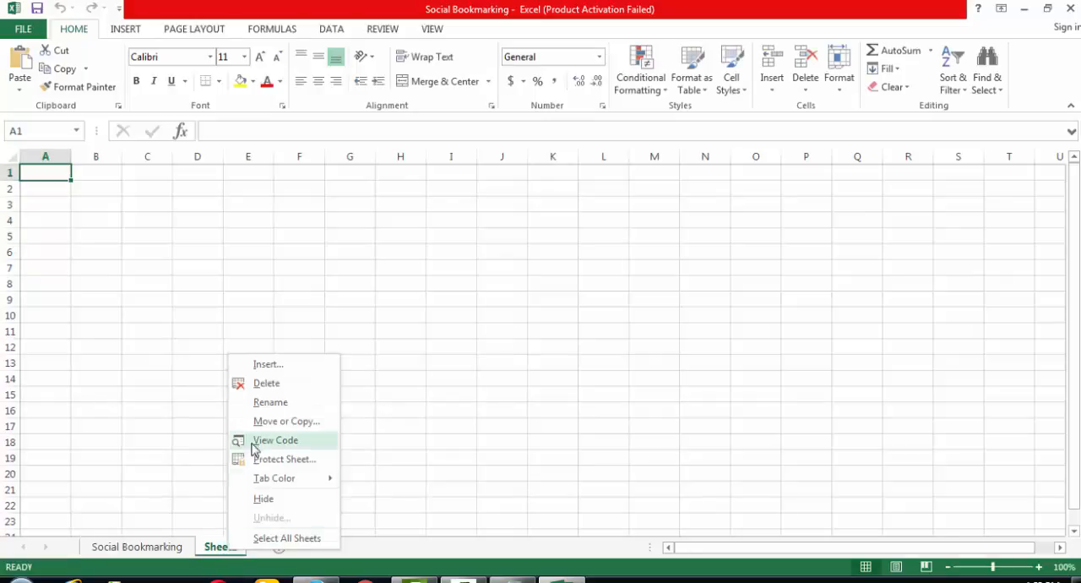
click(271, 400)
text(SB)
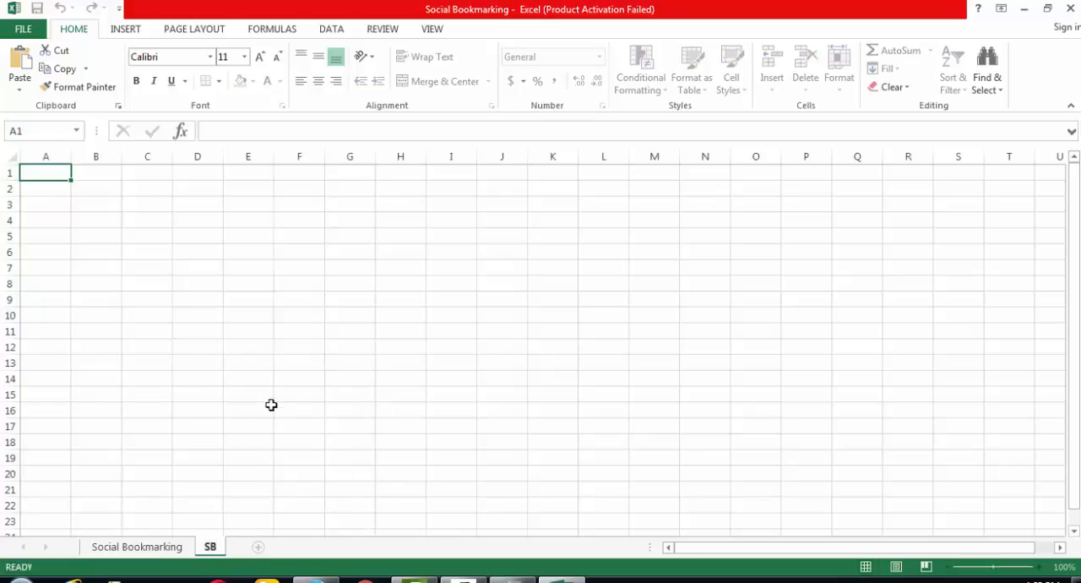
- On the Social Bookmarking sheet, enter the headers S.No, Website, PR and DA in cells A1 to D1
click(154, 550)
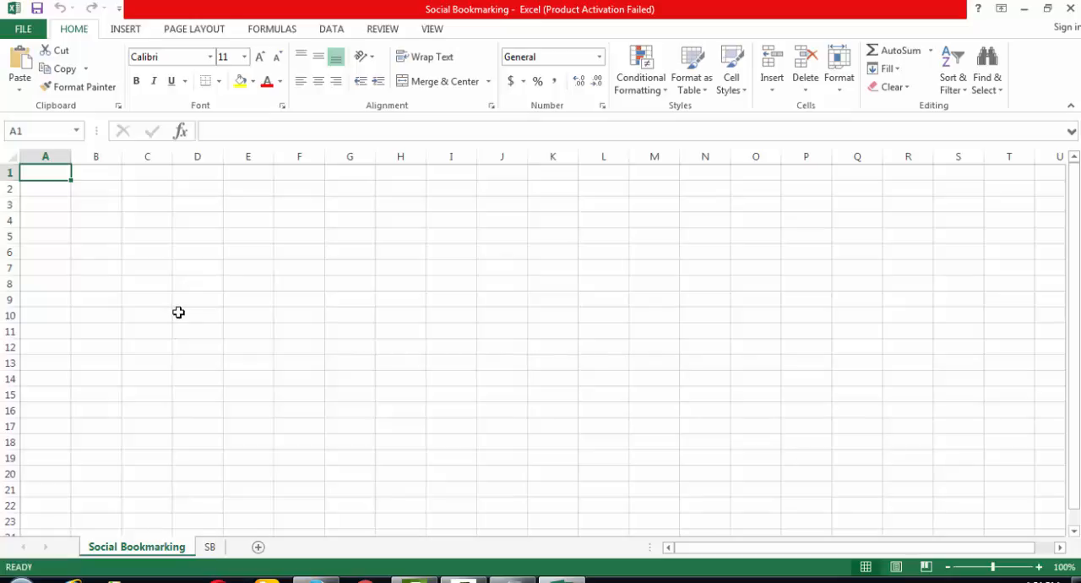
key(F2)
text(S.No)
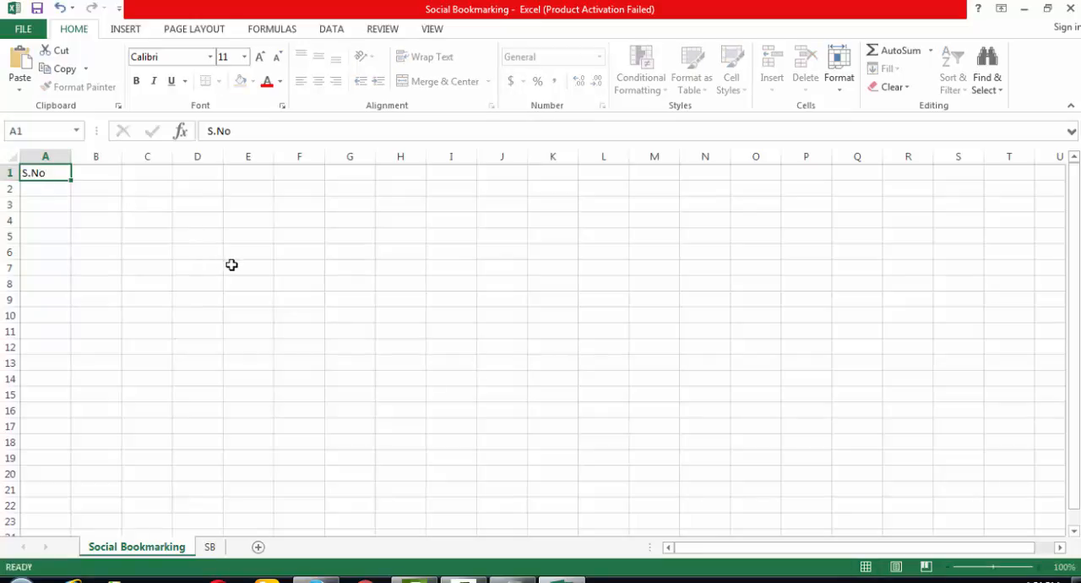
key(Tab)
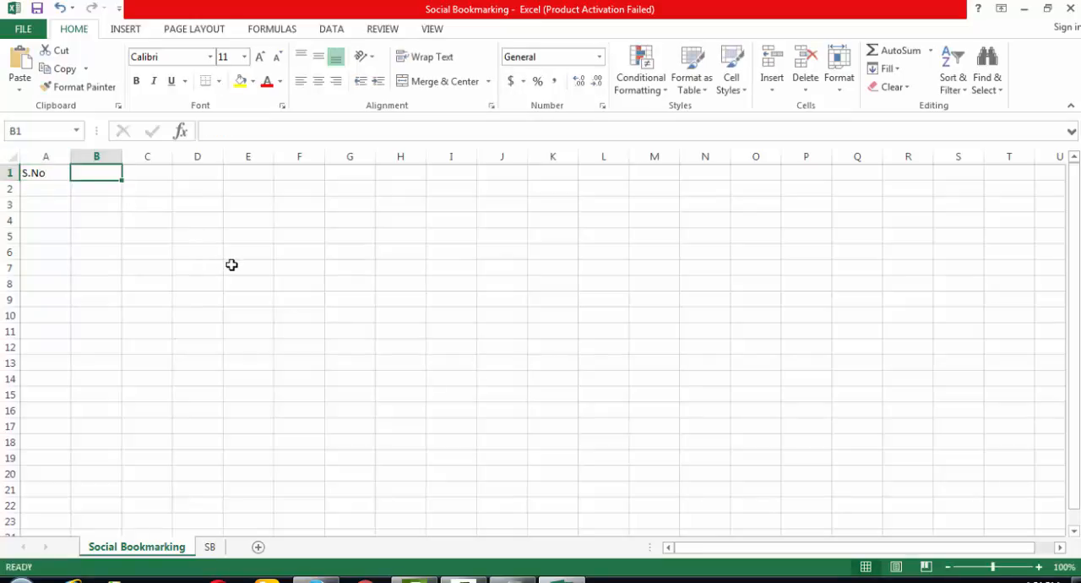
text(Website)
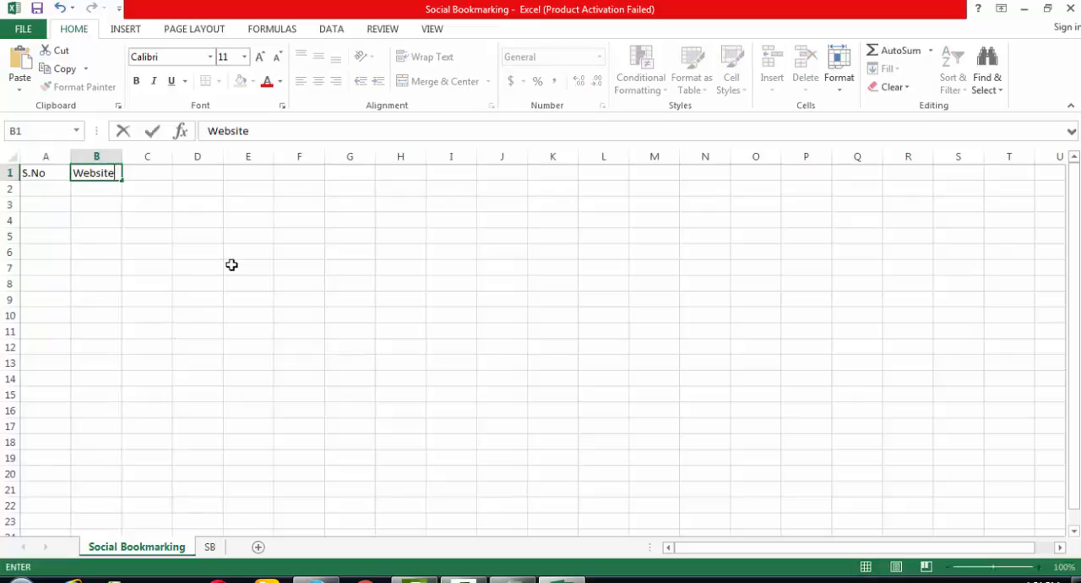
key(Tab)
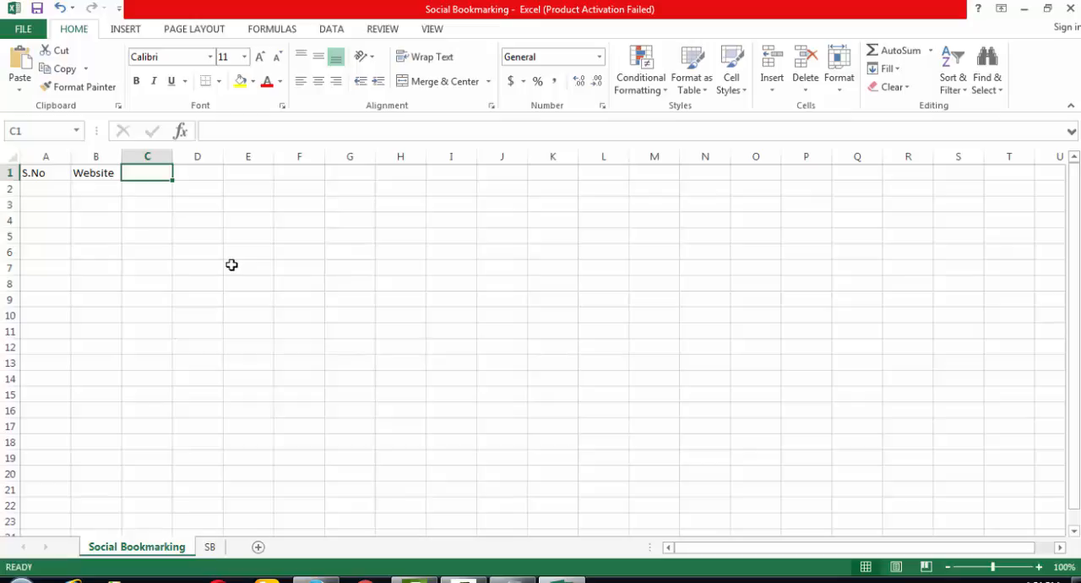
text(PR)
key(Tab)
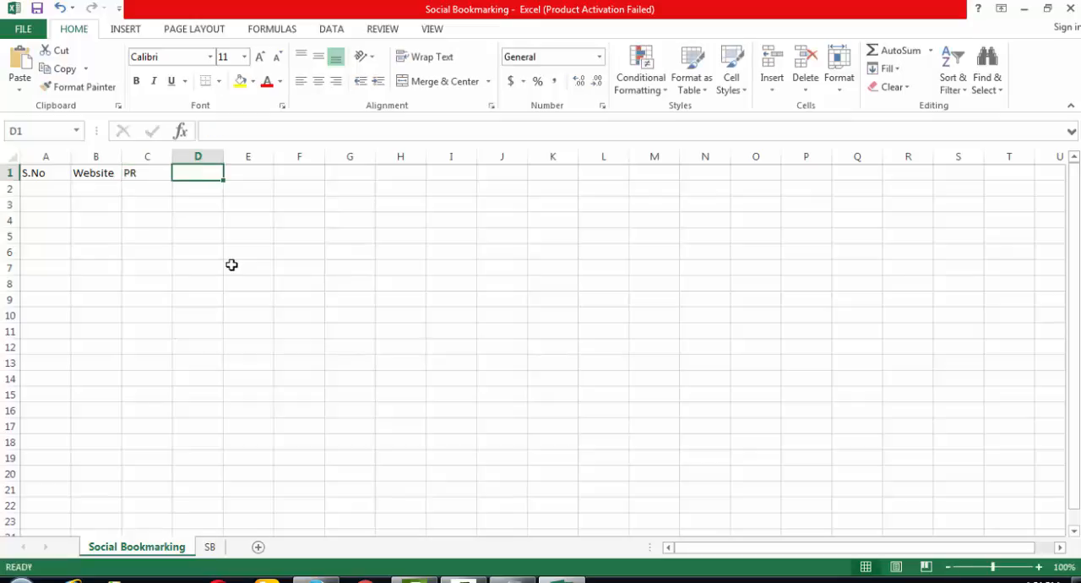
text(DA)
key(Tab)
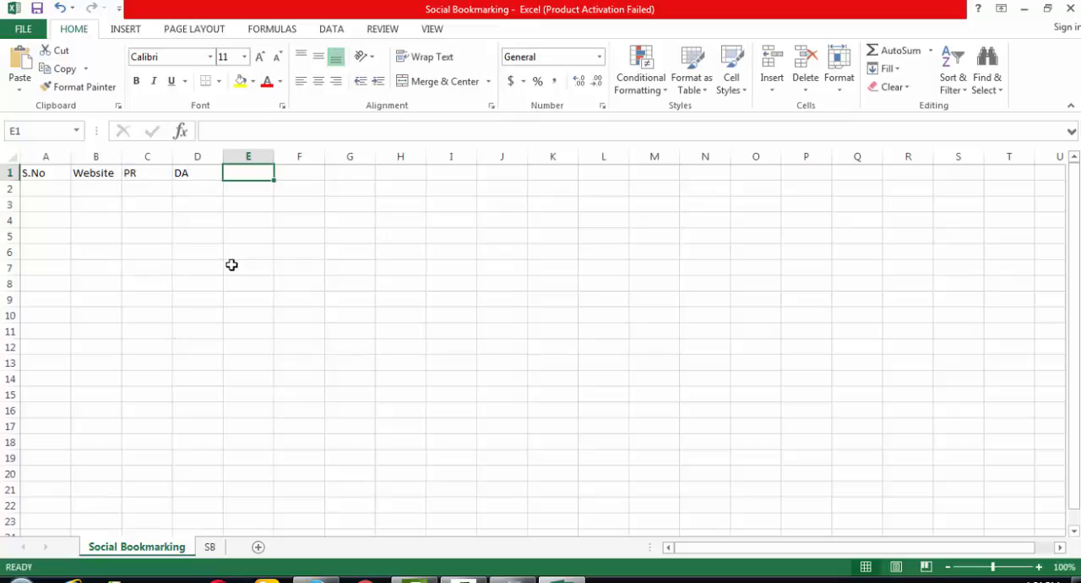
- Enter the headers Login and Password in cells E1 and F1
key(Left)
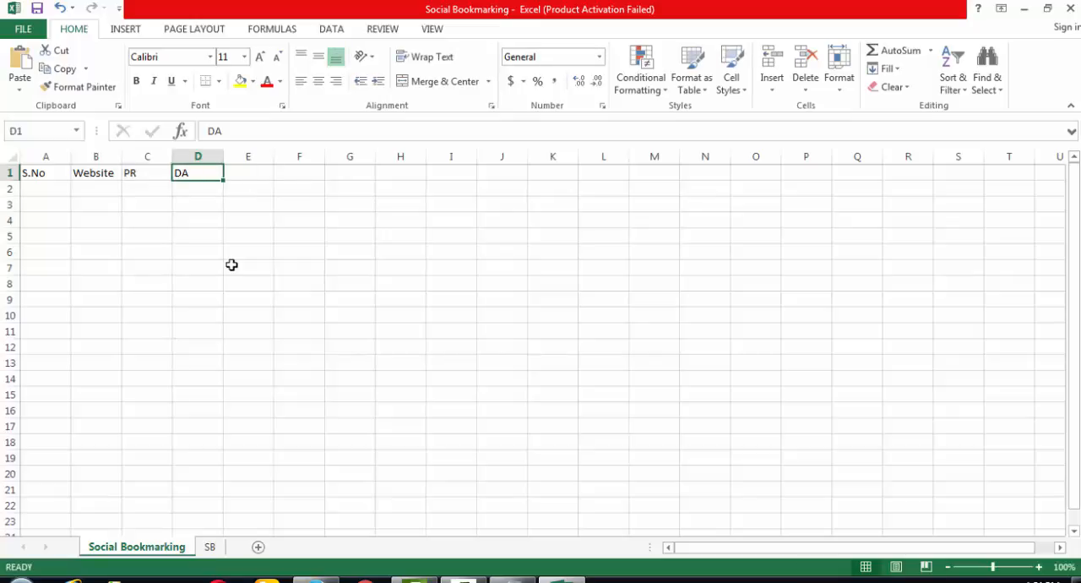
key(shift+Left)
key(Right)
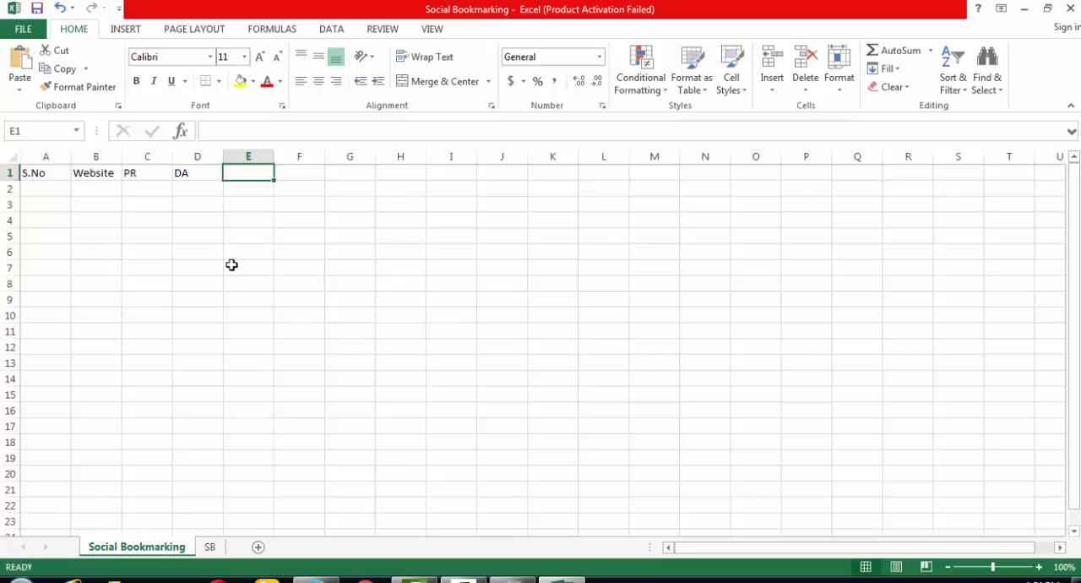
text(A)
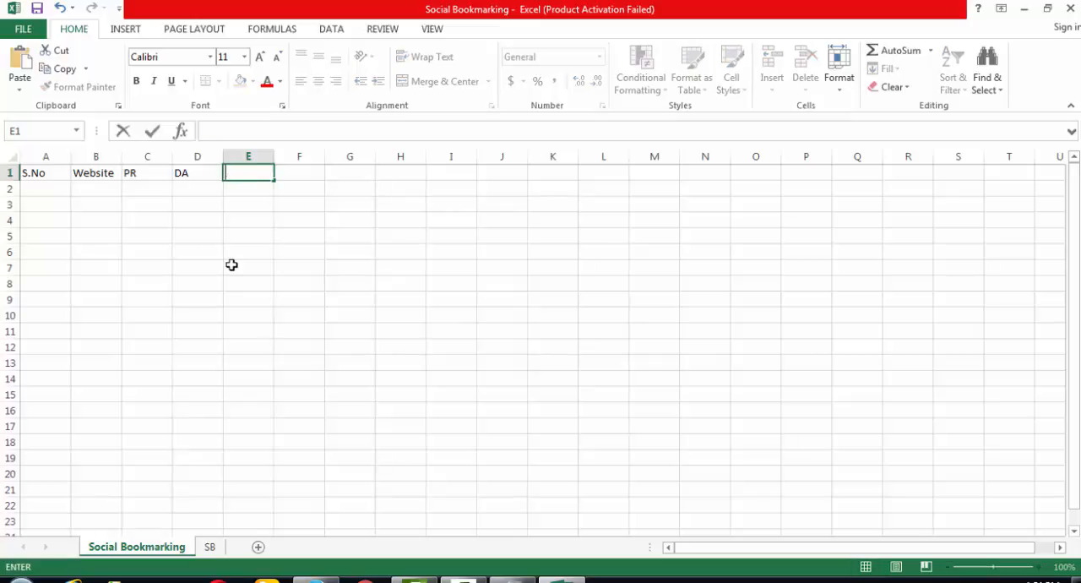
text(ogin)
key(Tab)
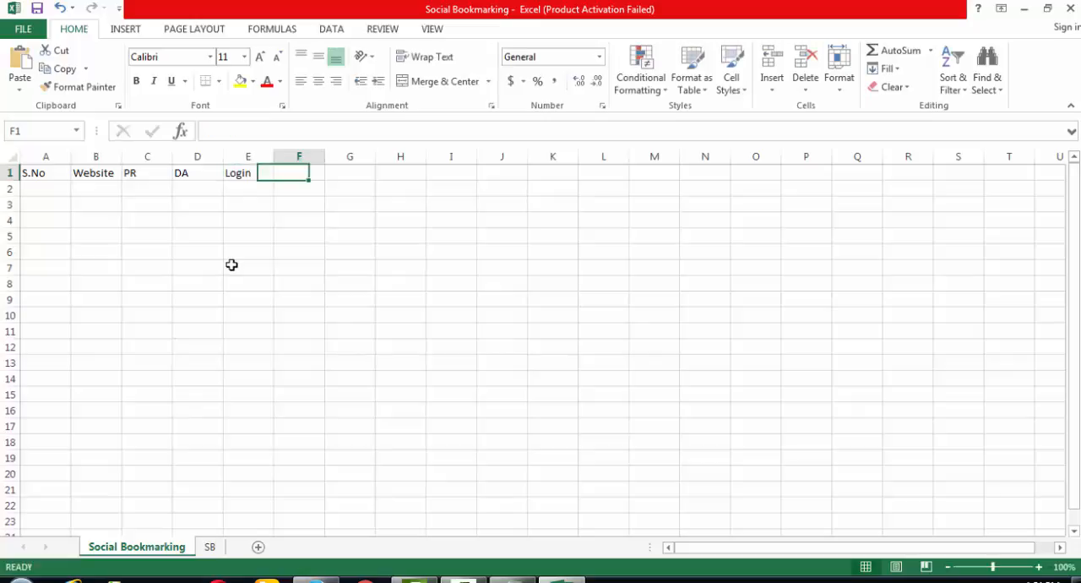
text(Passwor)
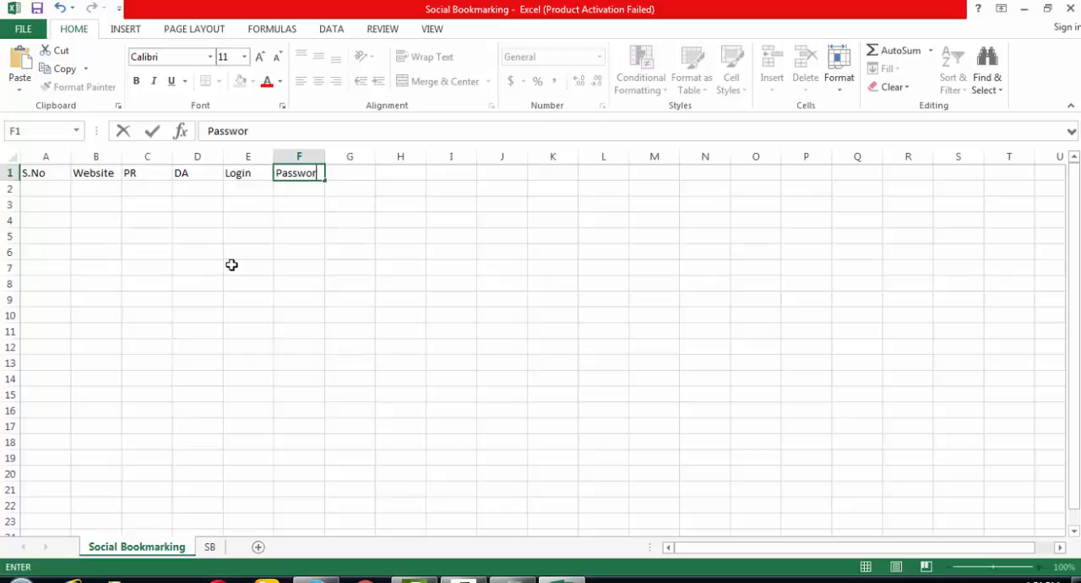
text(d)
key(Tab)
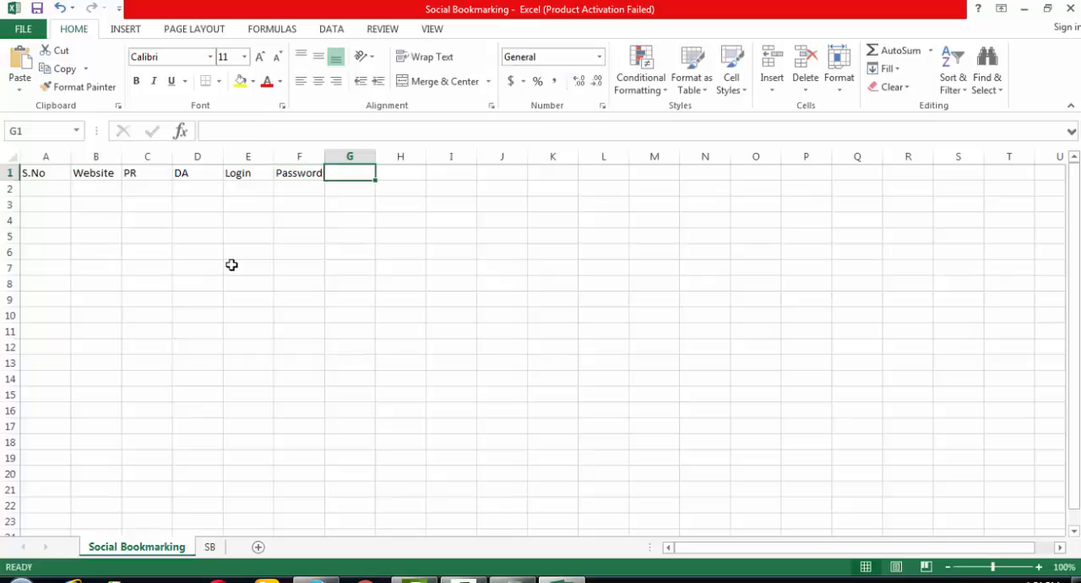
- Enter the headers Backlink URL and Date in cells G1 and H1
text(Backlink URL)
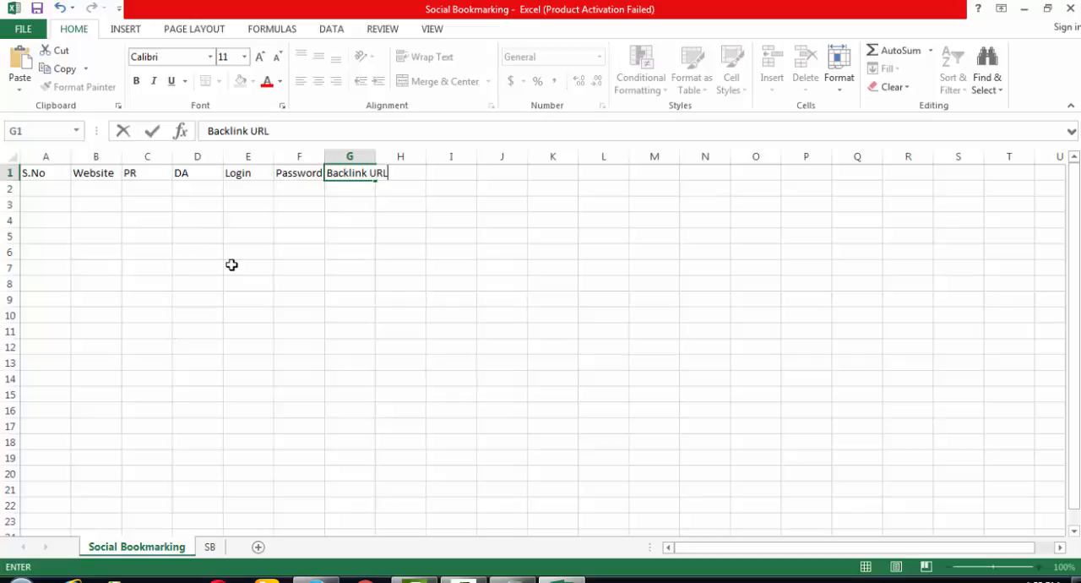
key(Tab)
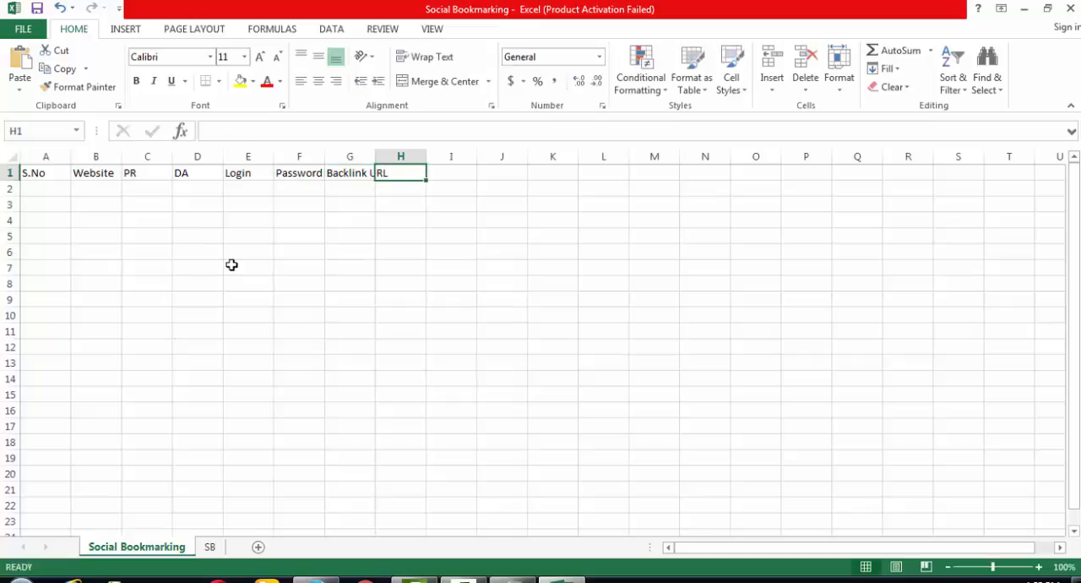
text(Date)
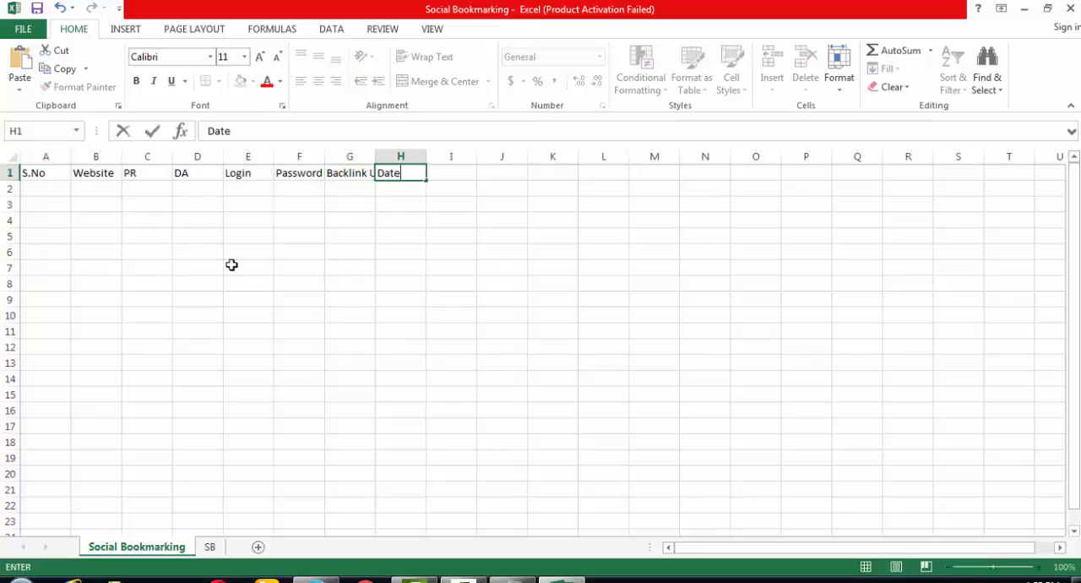
key(Return)
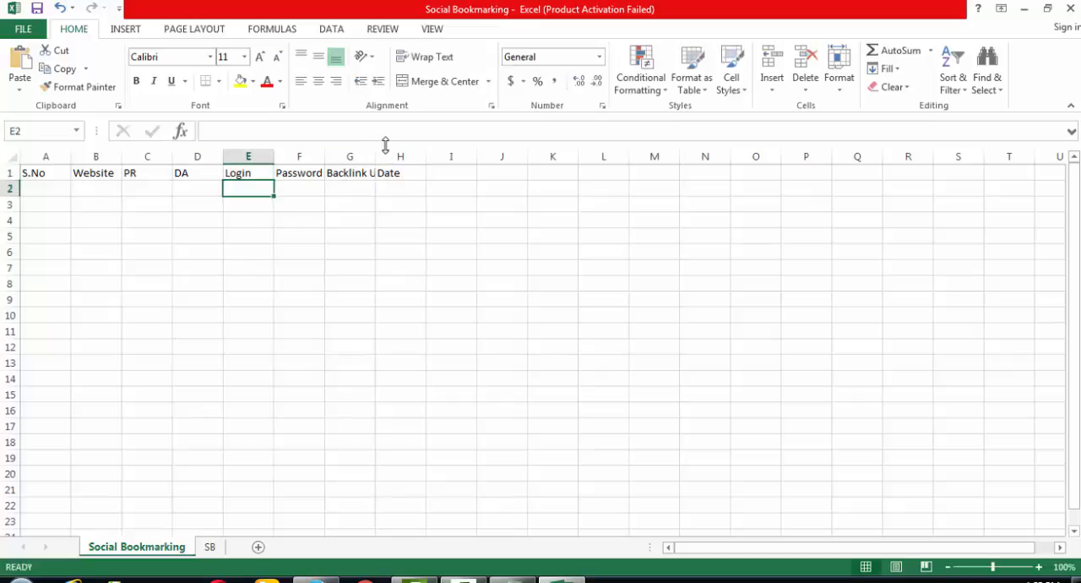
- Insert an empty column before Login and move the Backlink URL header into its cell E1
click(245, 153)
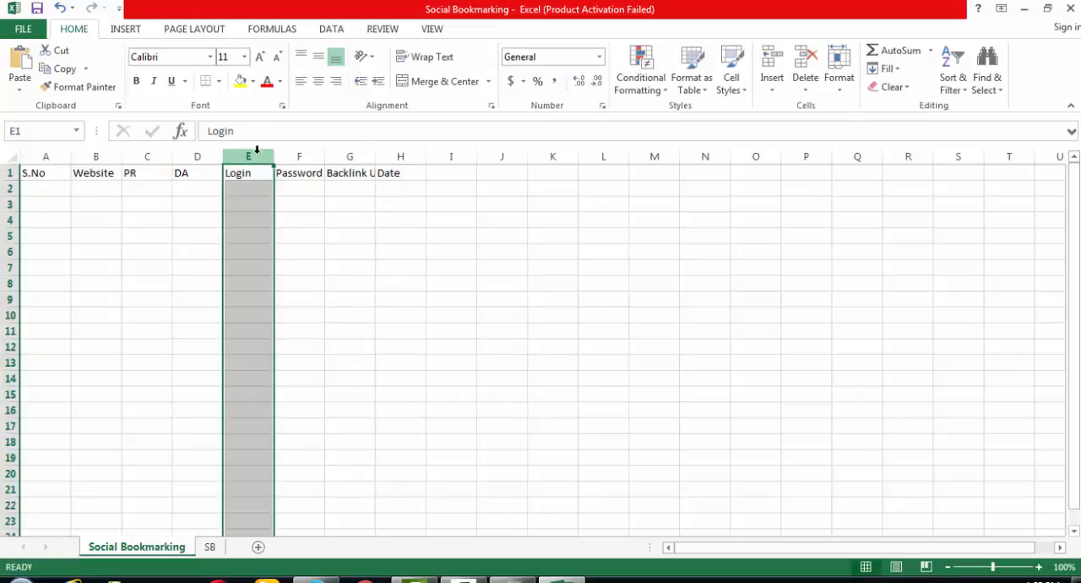
click(350, 154)
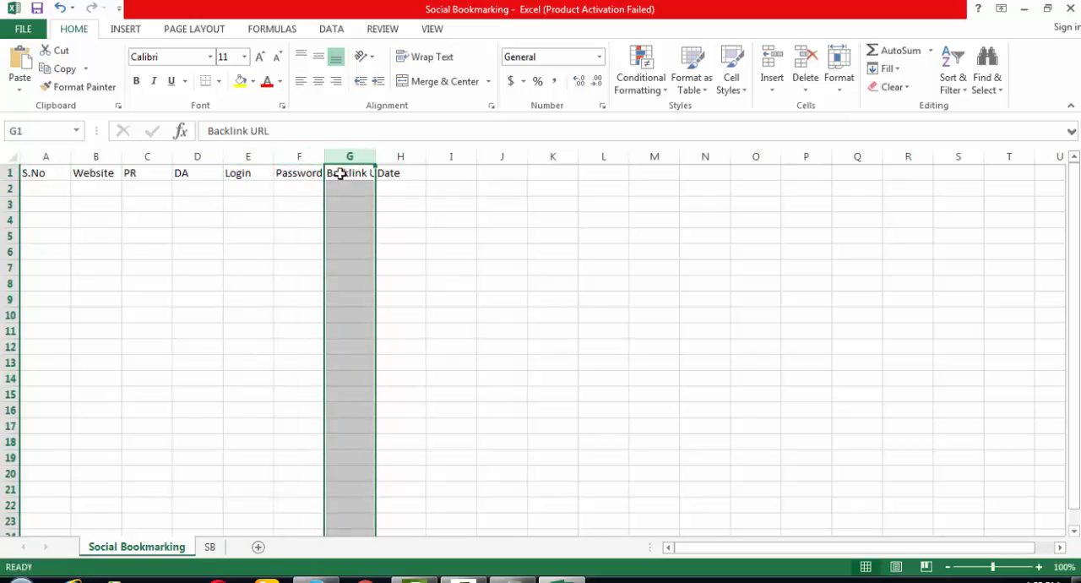
click(246, 155)
right_click(249, 157)
click(306, 269)
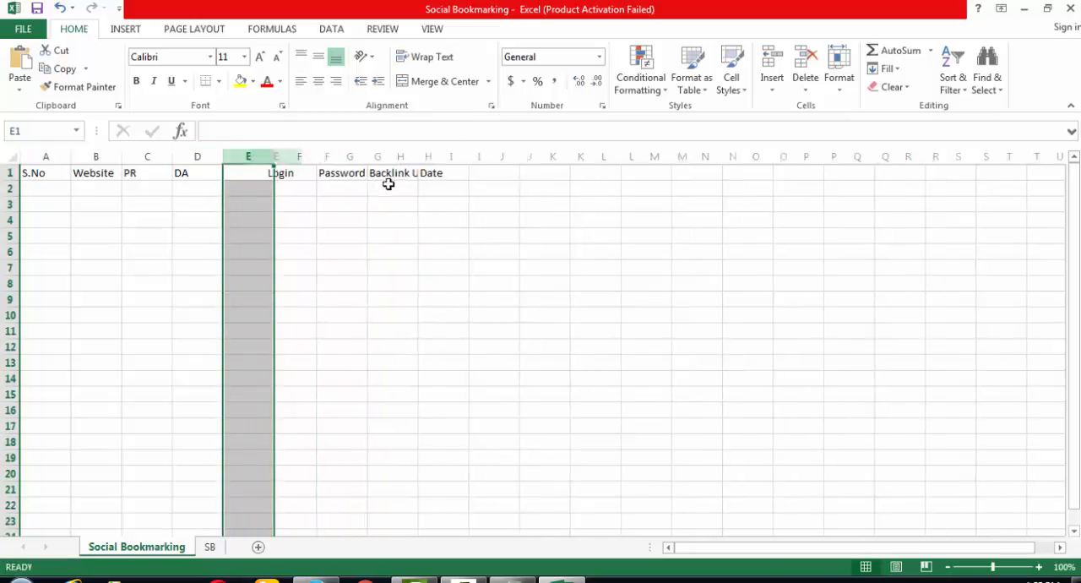
click(410, 177)
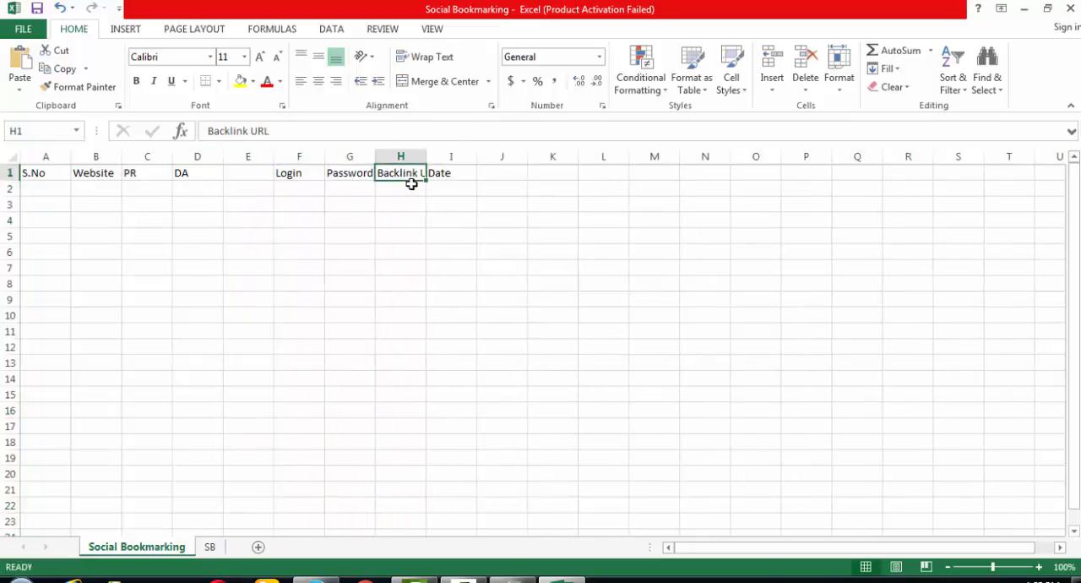
key(ctrl+x)
click(254, 171)
key(ctrl+v)
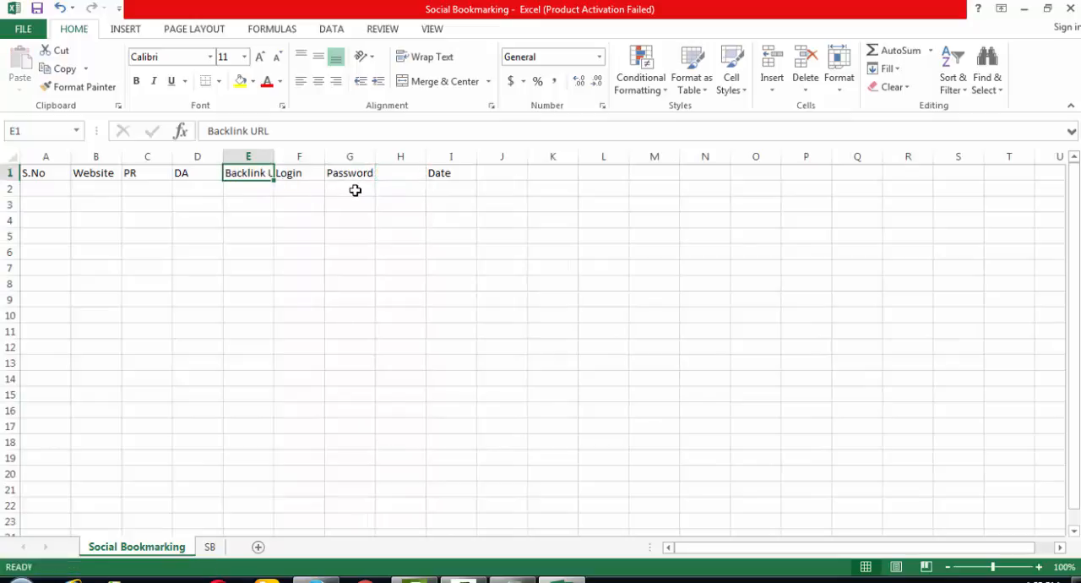
- Insert another column before Backlink URL and enter the header Status in cell E1
click(237, 156)
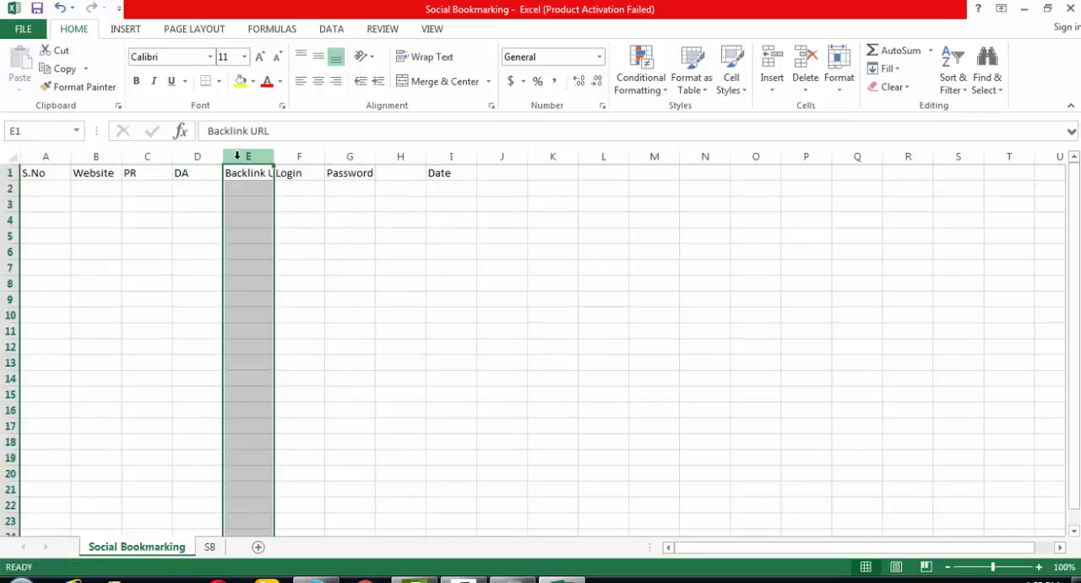
right_click(238, 155)
click(281, 268)
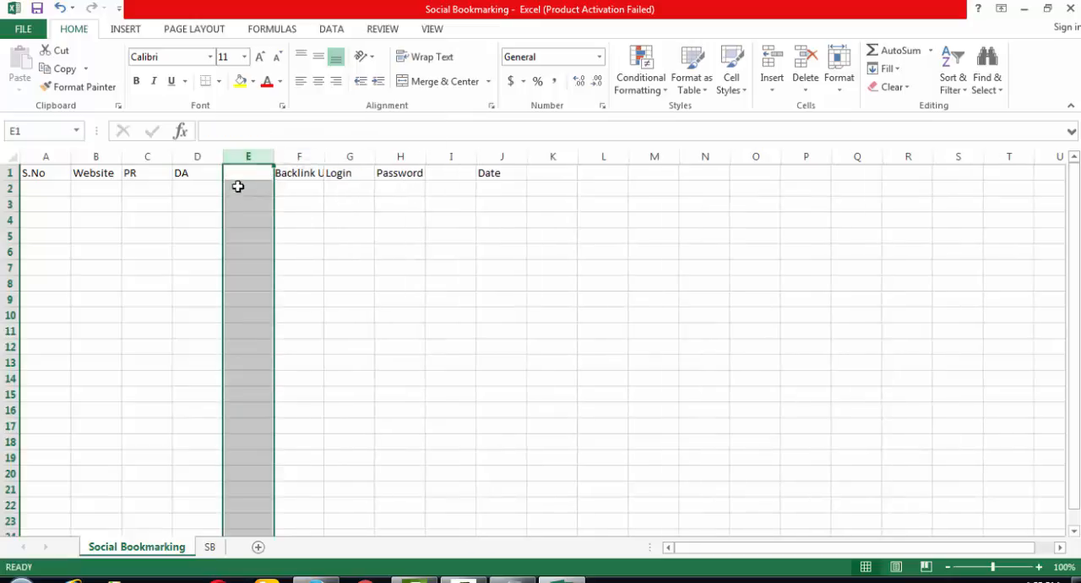
click(251, 174)
text(St)
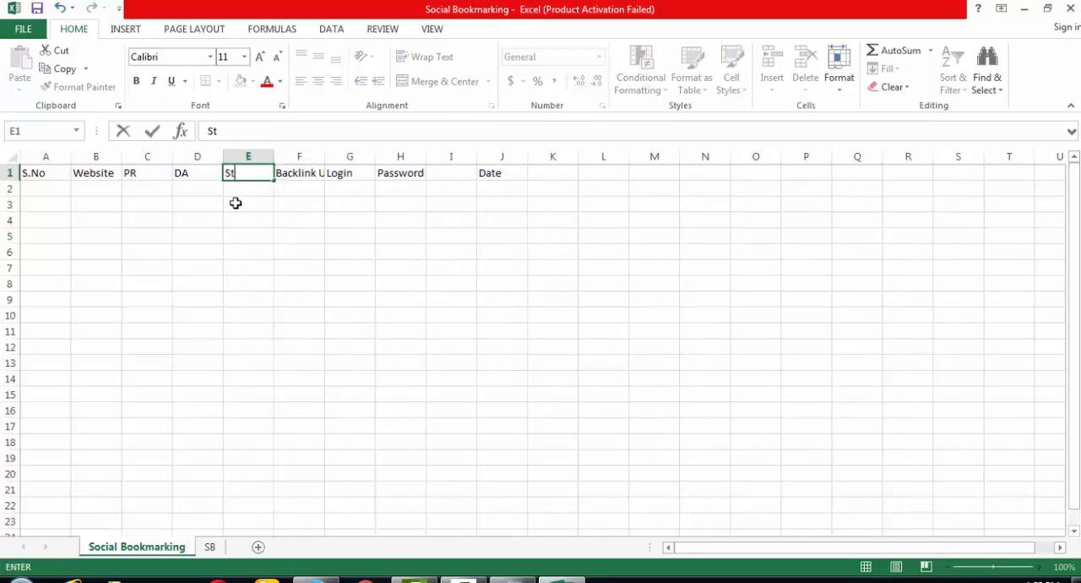
text(atus)
key(Return)
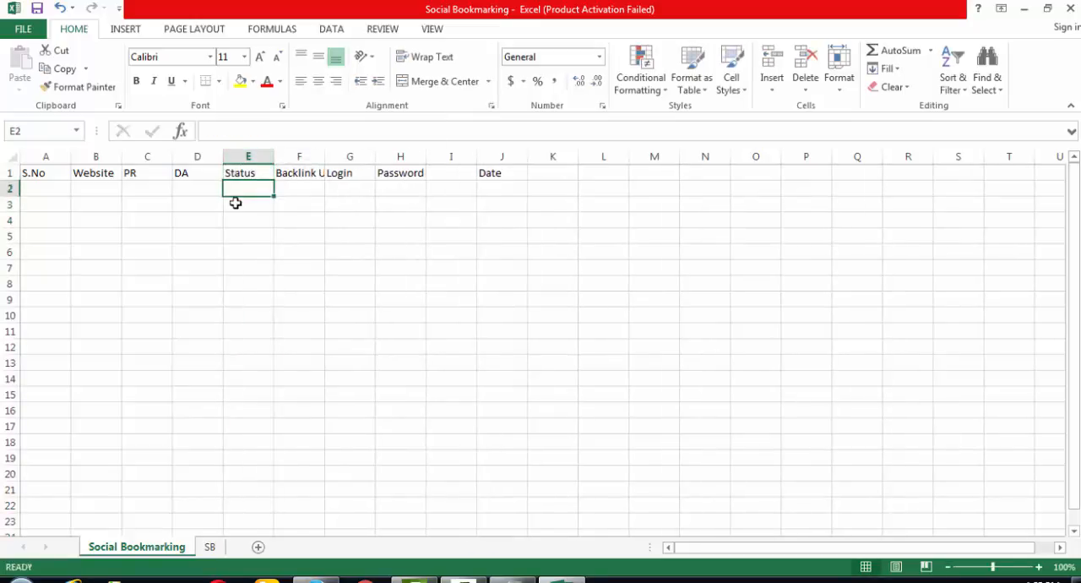
- Move the Date header from cell J1 to cell I1, directly after Password
key(Up)
key(Right)
key(Right)
key(Right)
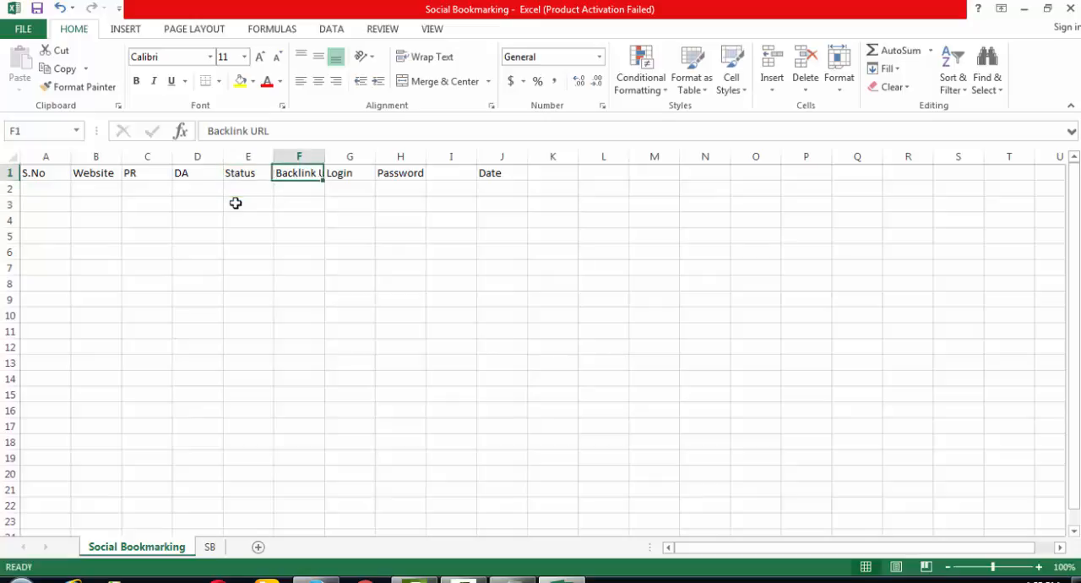
key(Right)
key(Right)
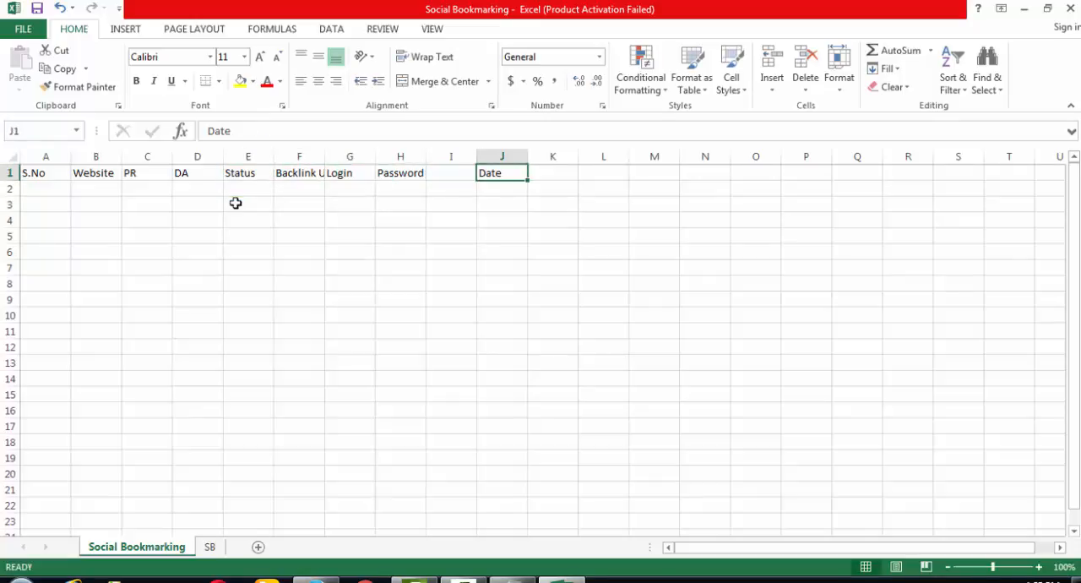
key(ctrl+x)
key(Left)
key(ctrl+v)
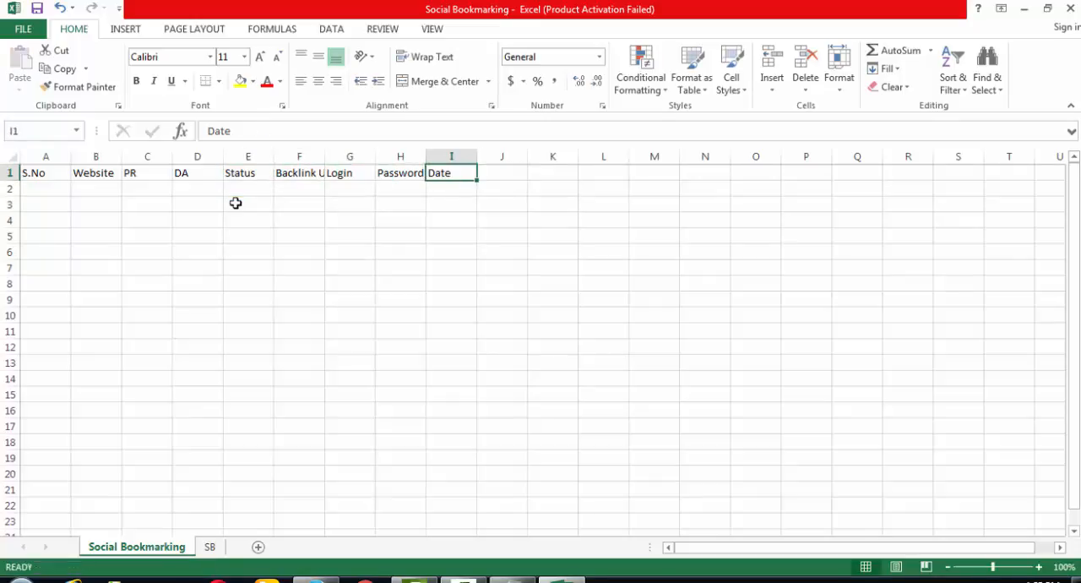
- Review the order of the column headers across row 1
key(Left)
key(Left)
key(Left)
key(Home)
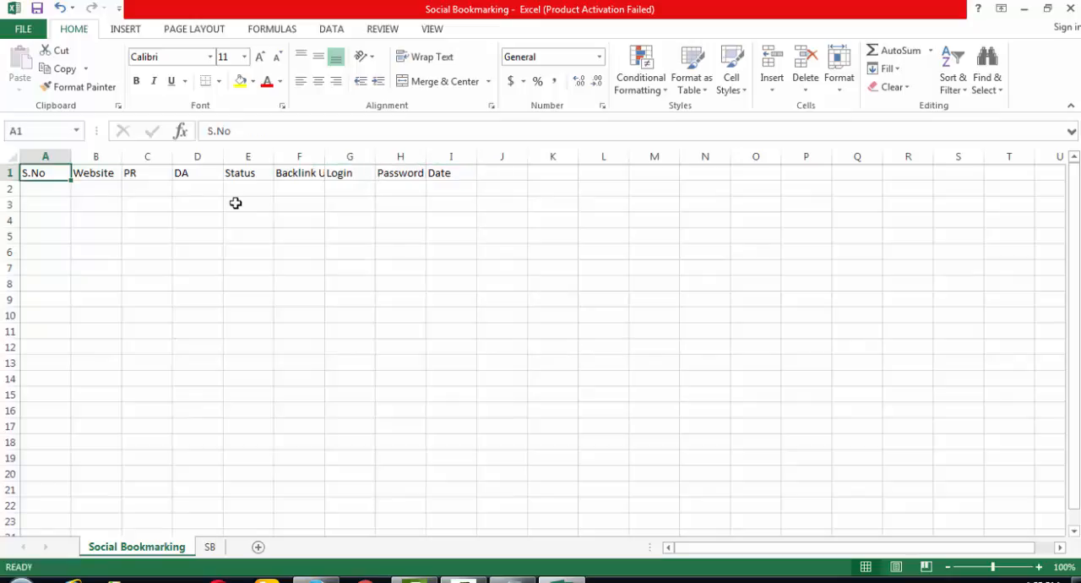
key(Right)
key(Right)
key(Right)
key(Right)
key(Right)
key(Right)
key(Right)
key(Right)
key(Right)
key(Right)
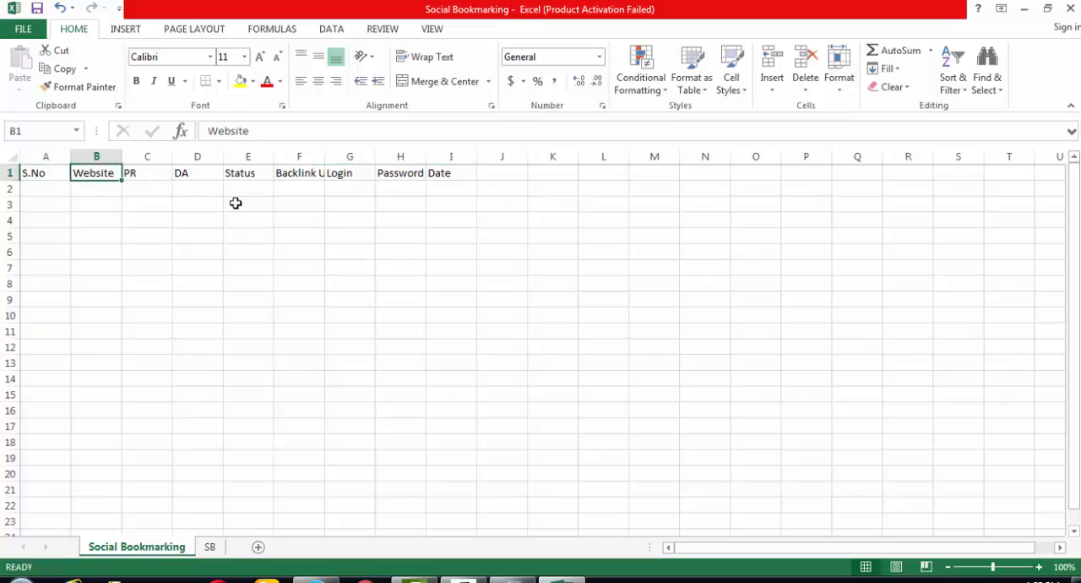
key(Left)
key(Left)
key(Left)
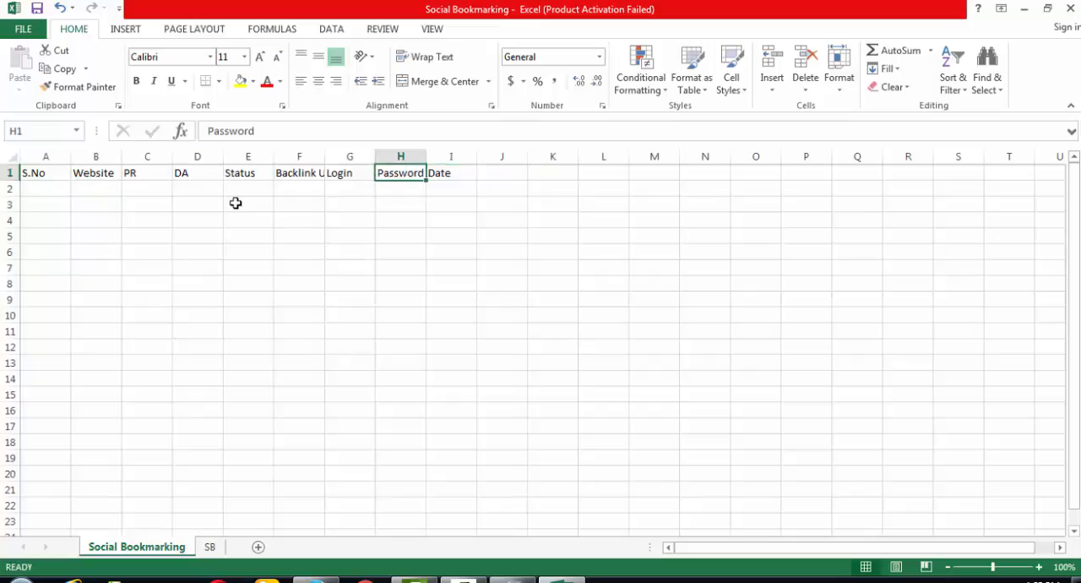
- Insert an empty column before Login and move the Date header into its cell G1
right_click(348, 158)
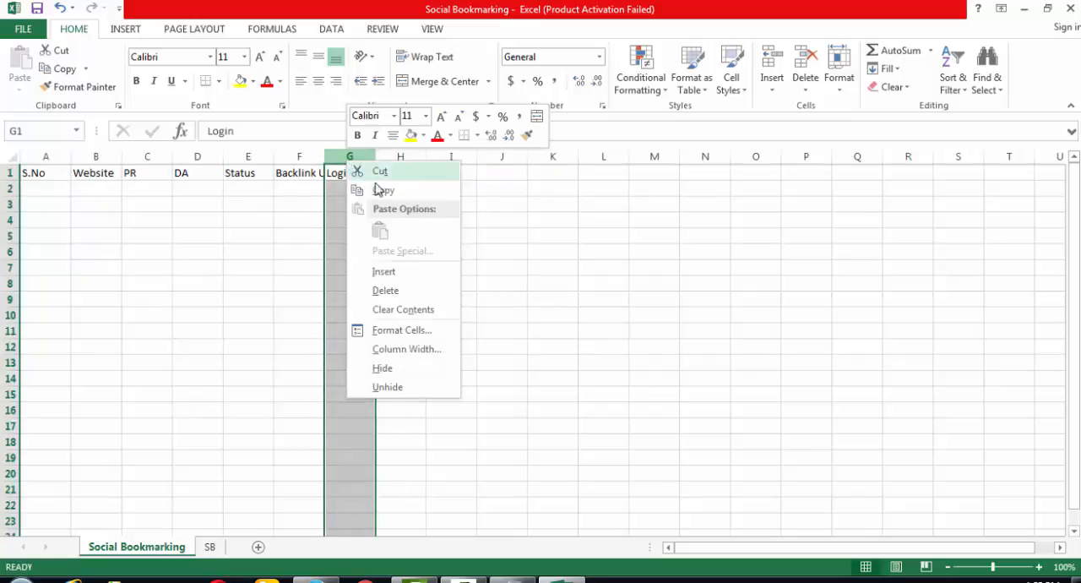
click(398, 268)
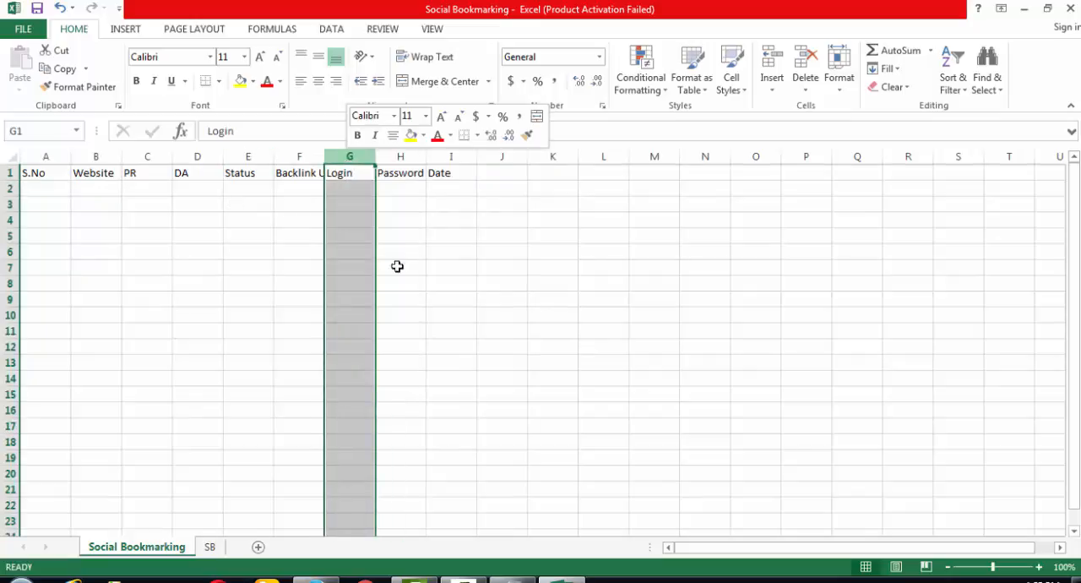
click(499, 174)
key(ctrl+x)
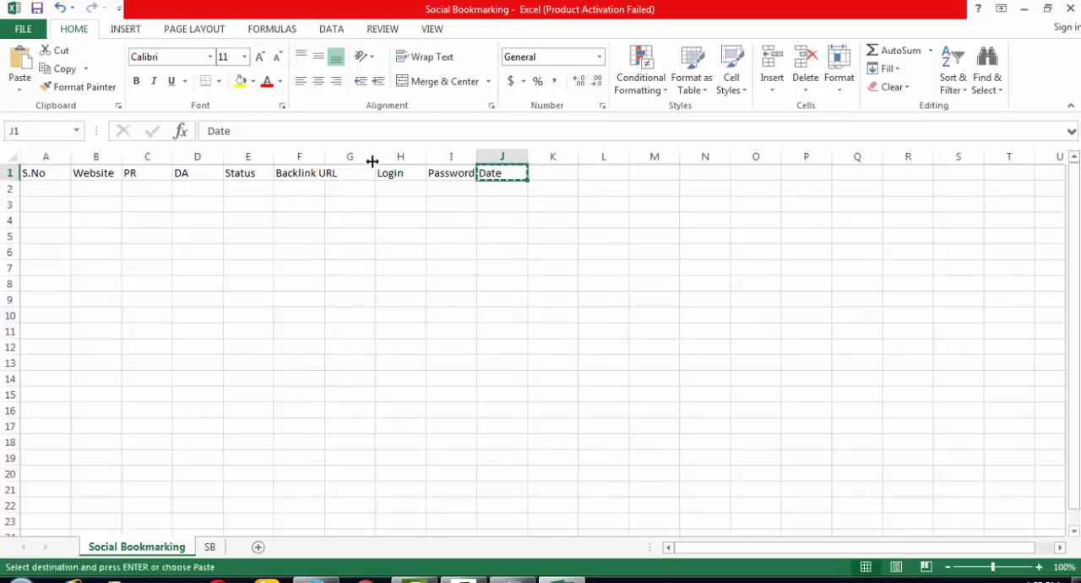
click(362, 171)
key(ctrl+v)
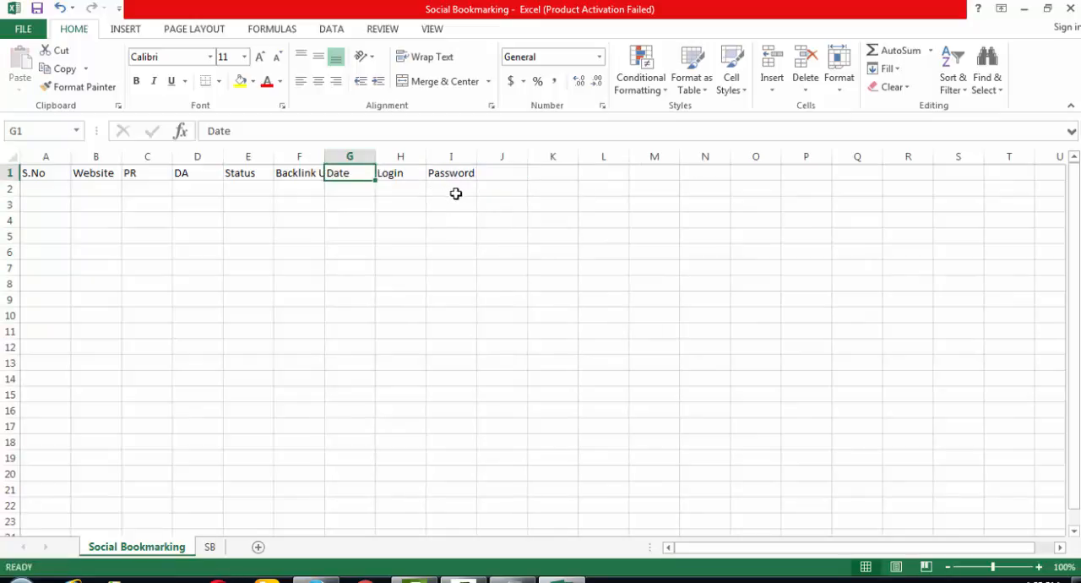
- Format the headers in A1:I1 with a solid blue, white-text cell style and bold, and autofit the Backlink URL column
click(462, 218)
drag(40, 172, 452, 173)
click(738, 78)
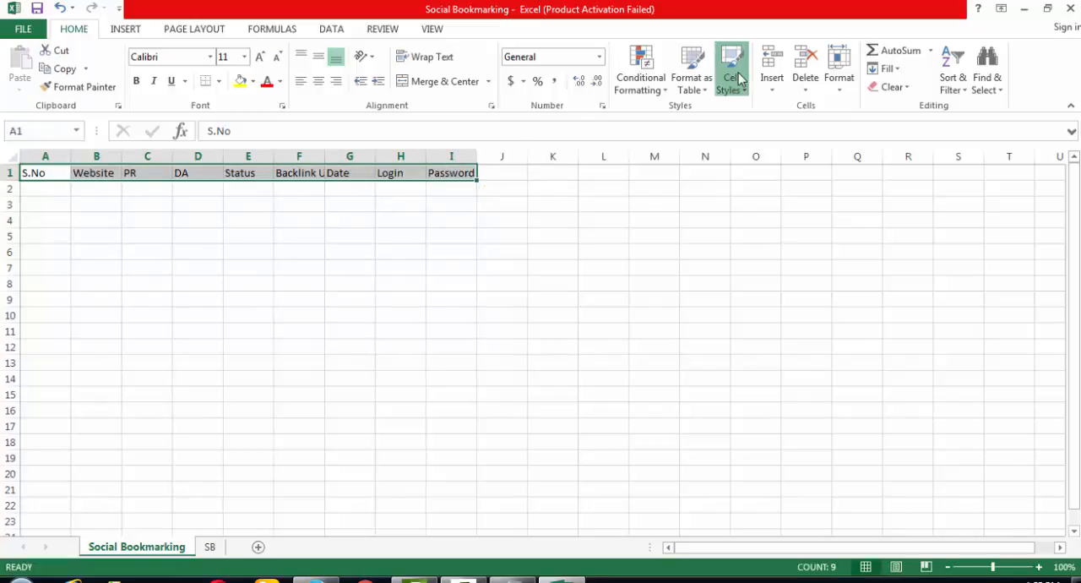
click(615, 337)
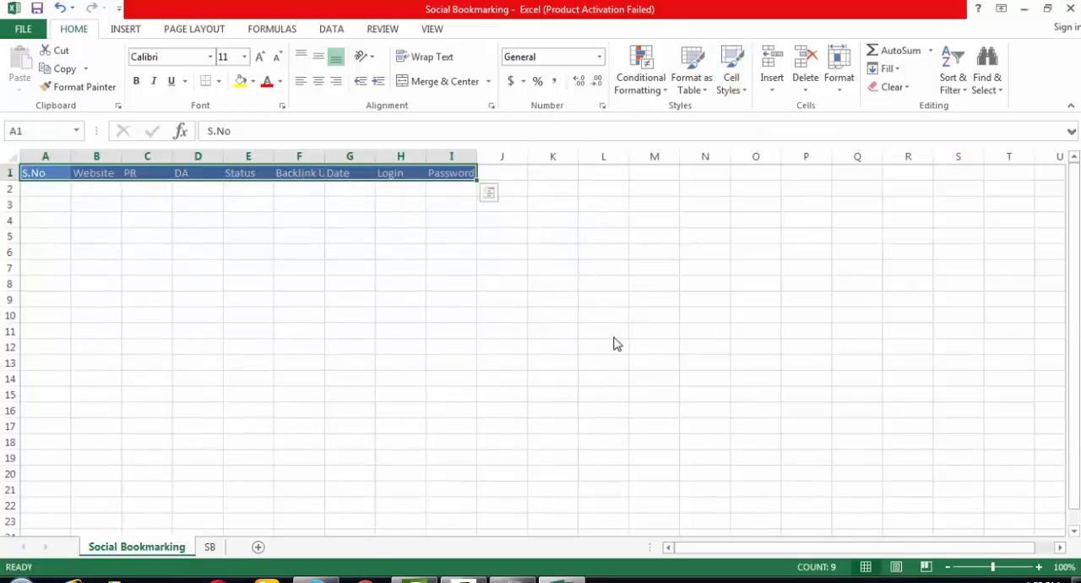
key(ctrl+b)
click(481, 284)
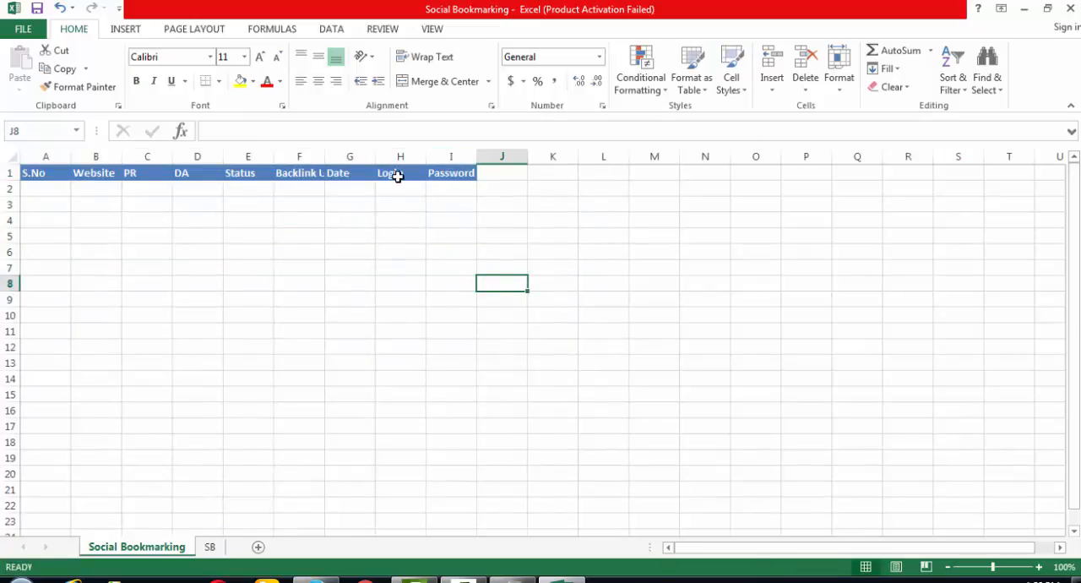
double_click(326, 156)
click(364, 245)
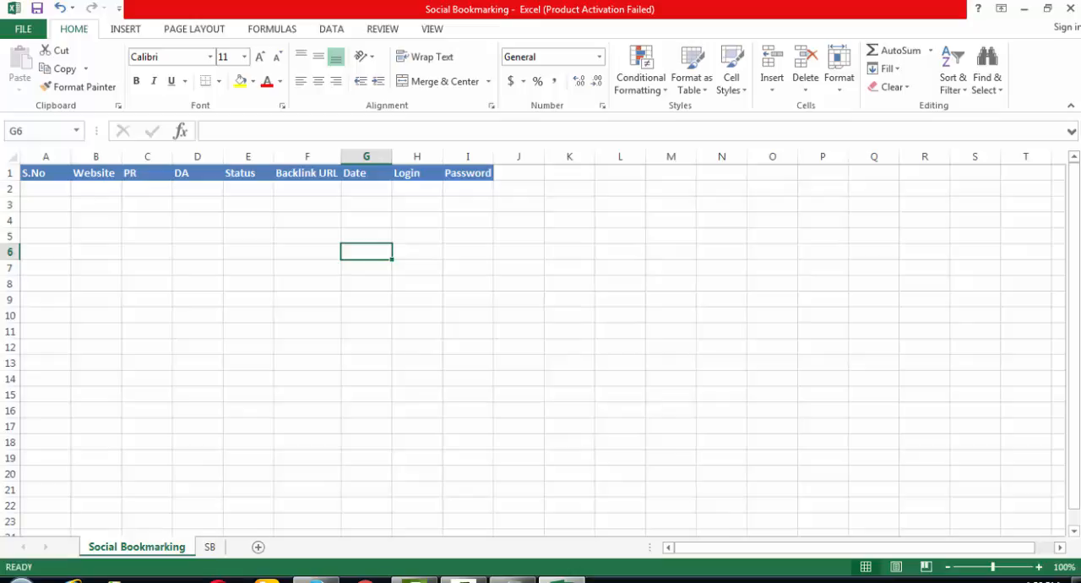
- Paste the copied PR 9 site list into the SB sheet at A1, matching destination formatting, and autofit column A
click(317, 580)
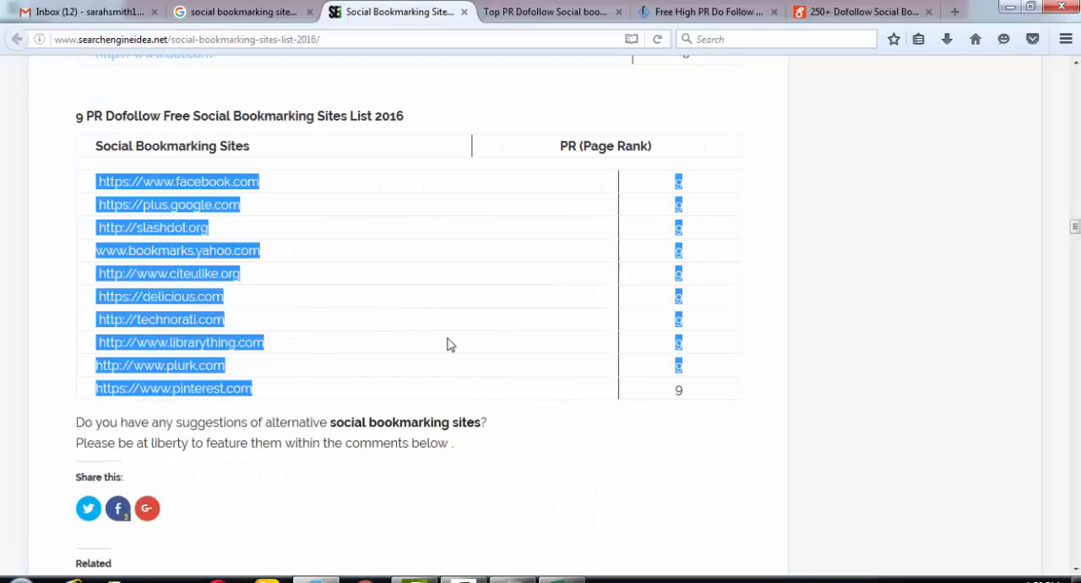
key(alt+Tab)
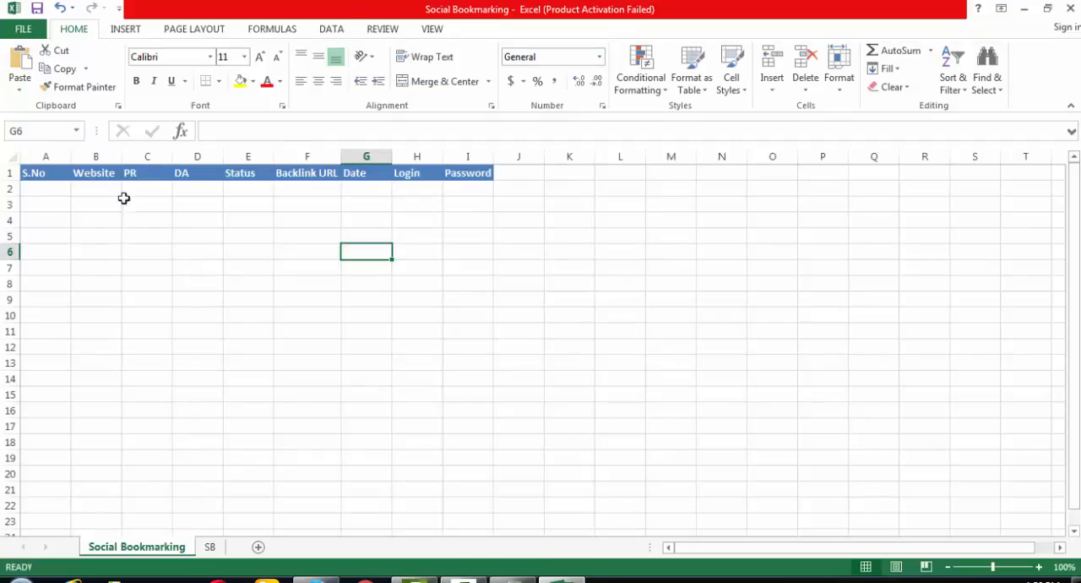
click(215, 547)
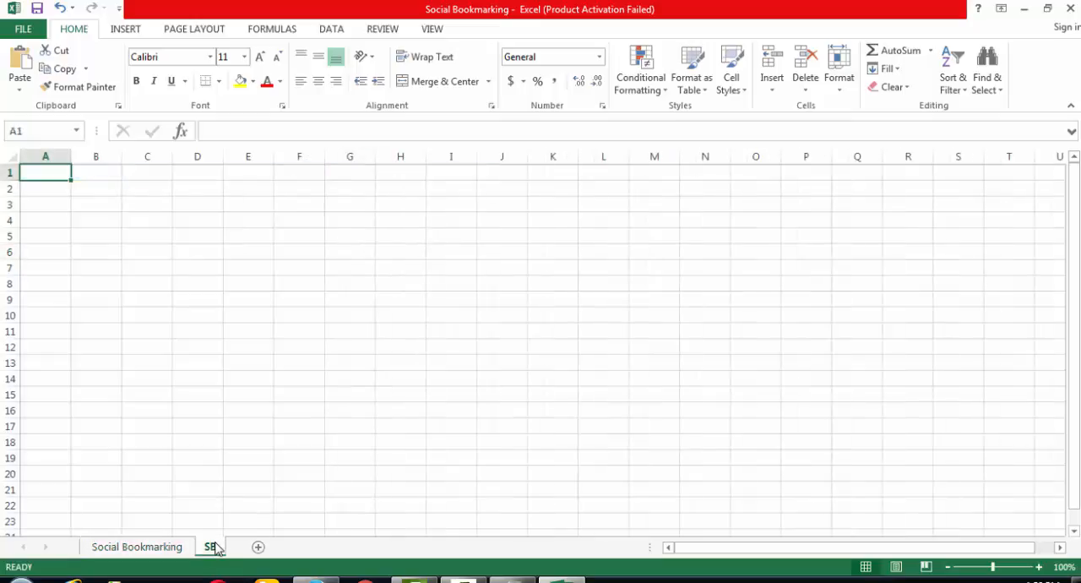
key(ctrl+v)
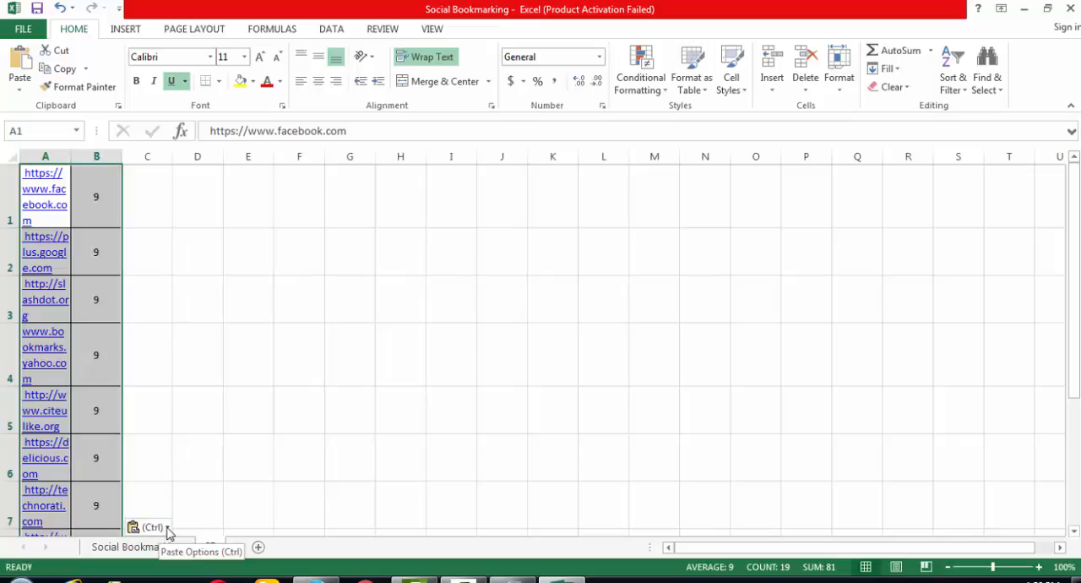
click(167, 528)
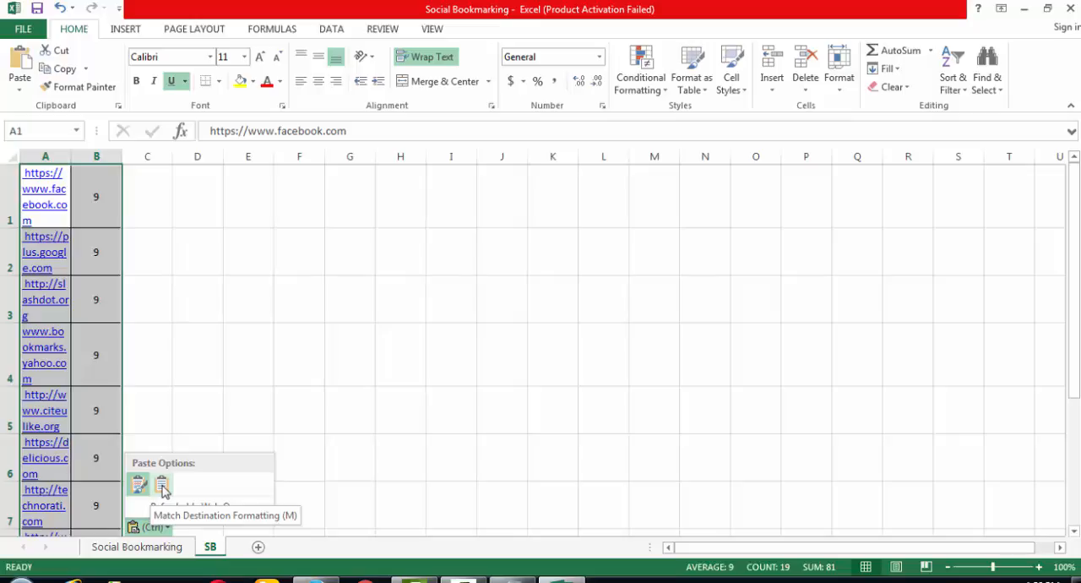
click(163, 490)
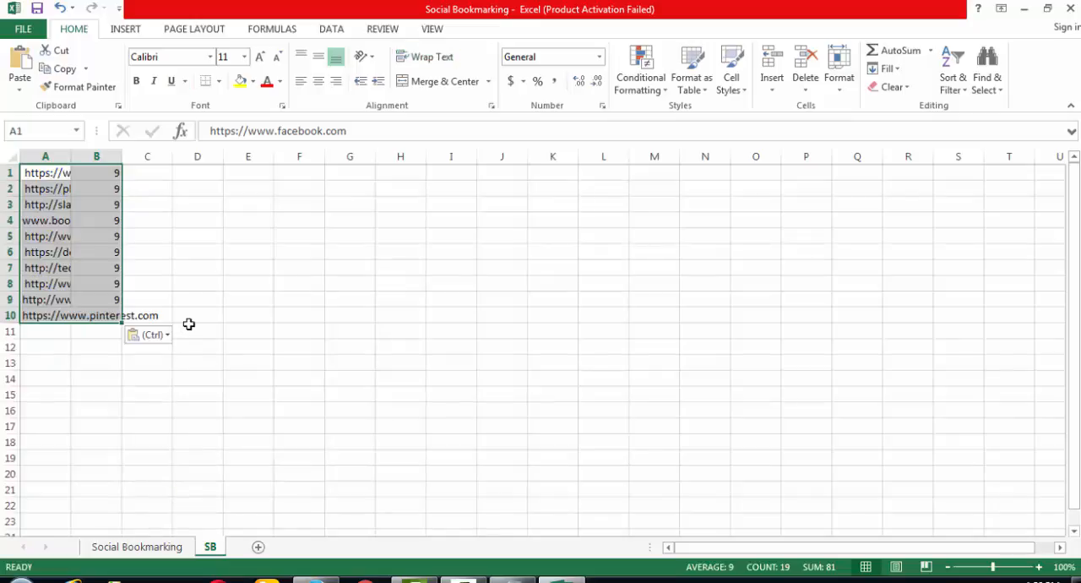
click(246, 333)
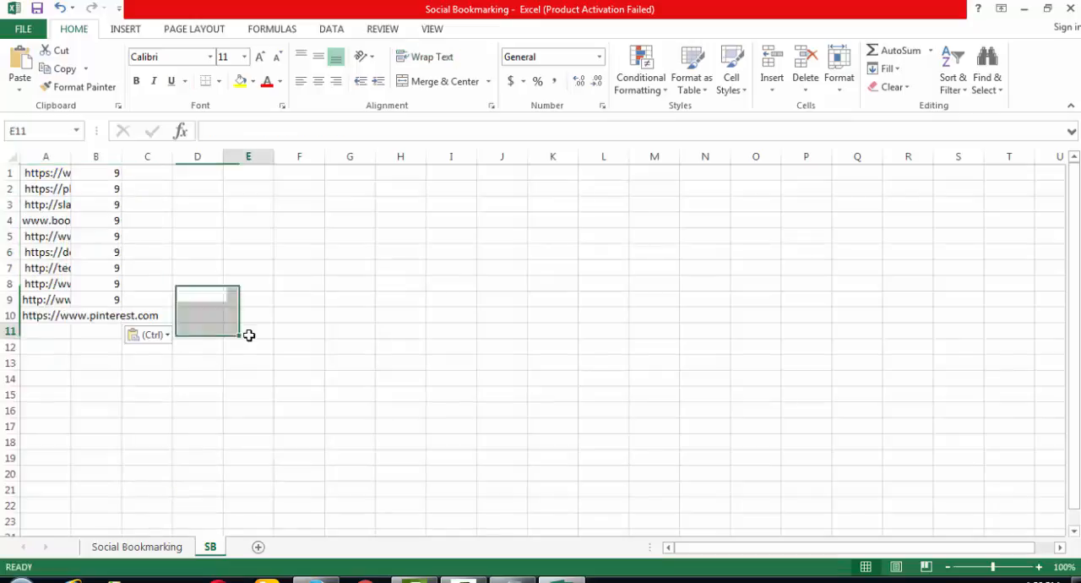
double_click(73, 158)
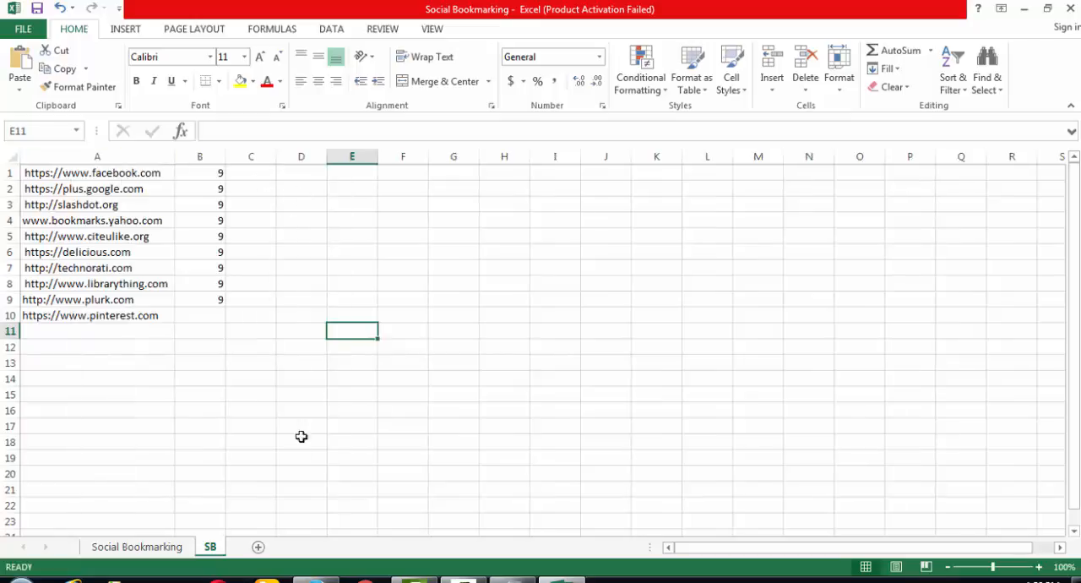
- Copy the PR 8 site list with its page ranks from the browser page into the SB sheet at A11, matching destination formatting
click(316, 580)
scroll(366, 478, up, 5)
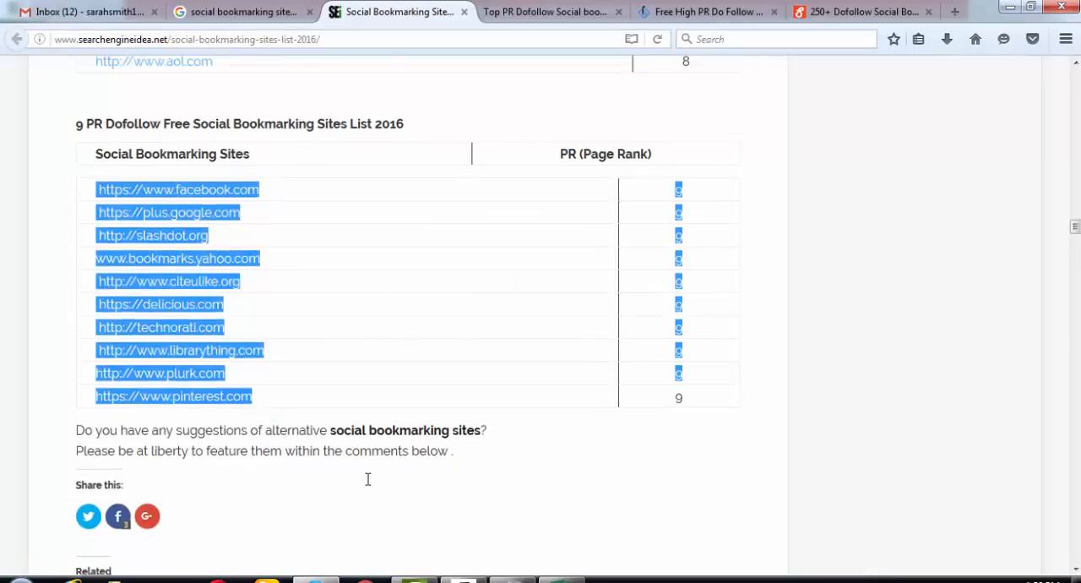
scroll(366, 486, down, 3)
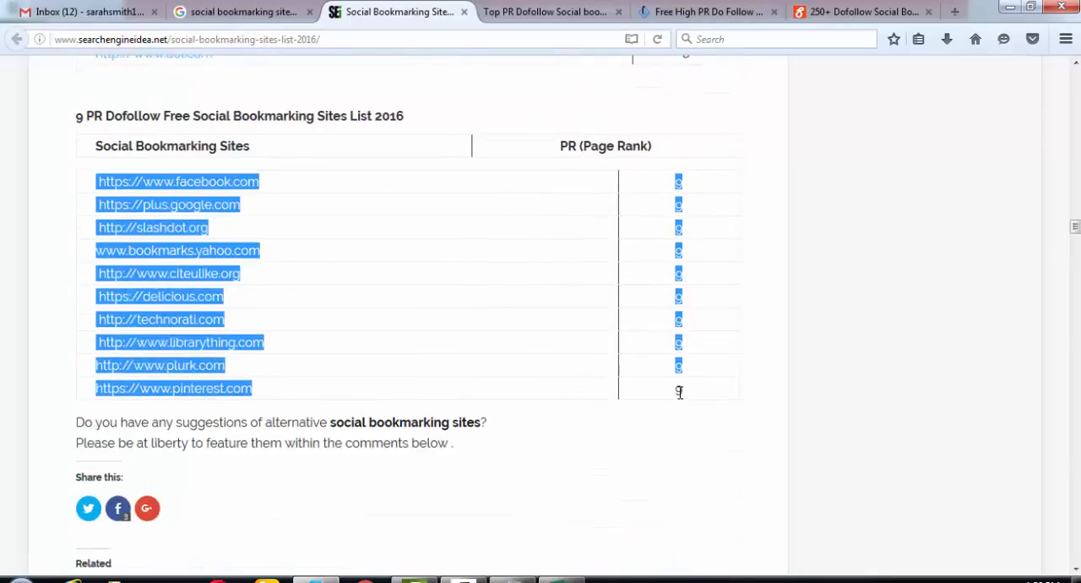
drag(679, 391, 682, 391)
scroll(372, 420, up, 3)
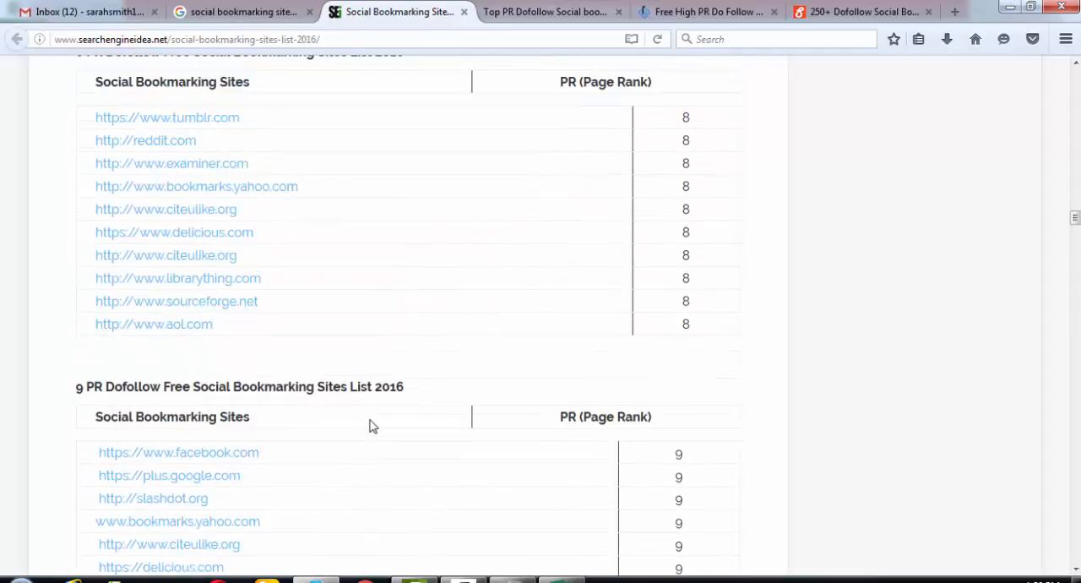
drag(81, 120, 698, 332)
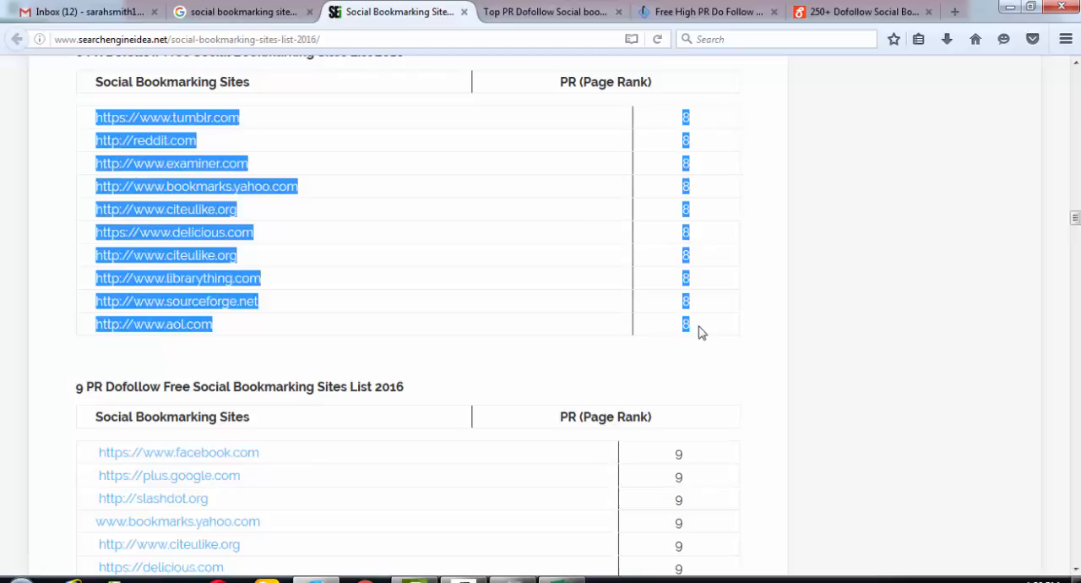
key(alt+Tab)
click(67, 330)
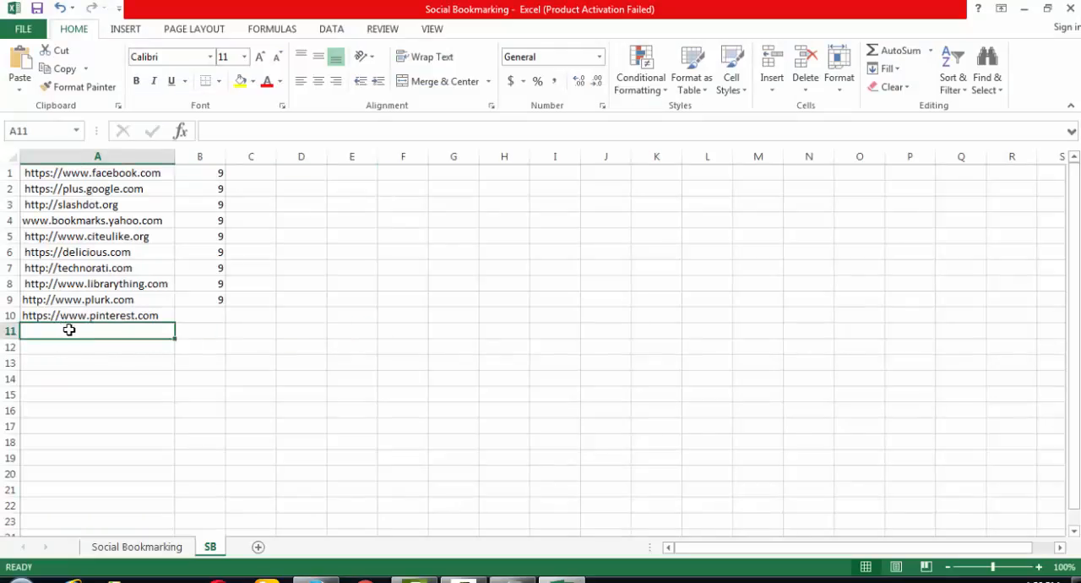
key(ctrl+v)
click(272, 514)
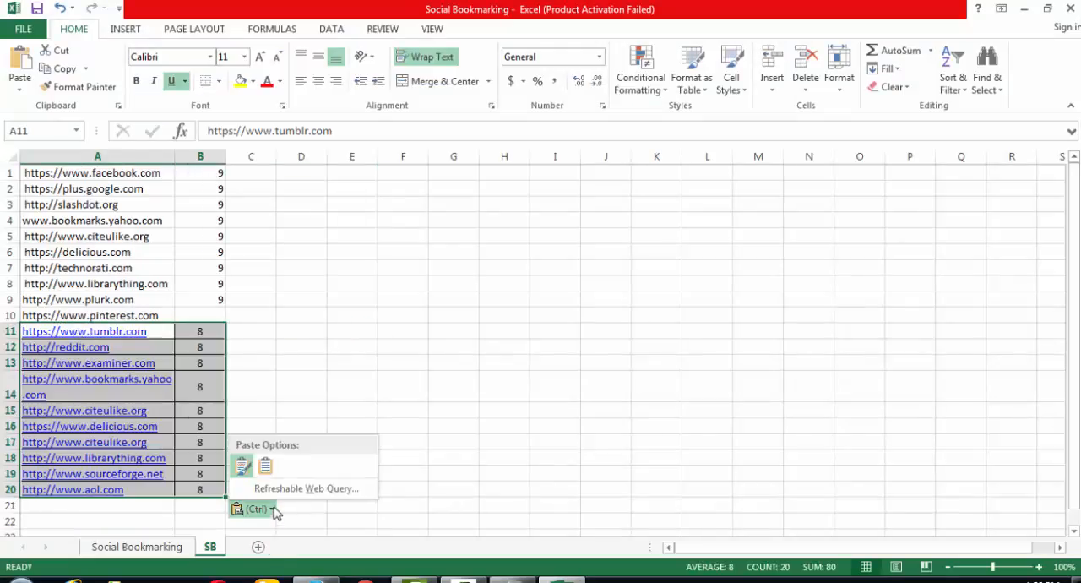
click(267, 465)
- Copy the PR 7 site list with its page ranks from the browser page into the SB sheet at A21, matching destination formatting
key(alt+Tab)
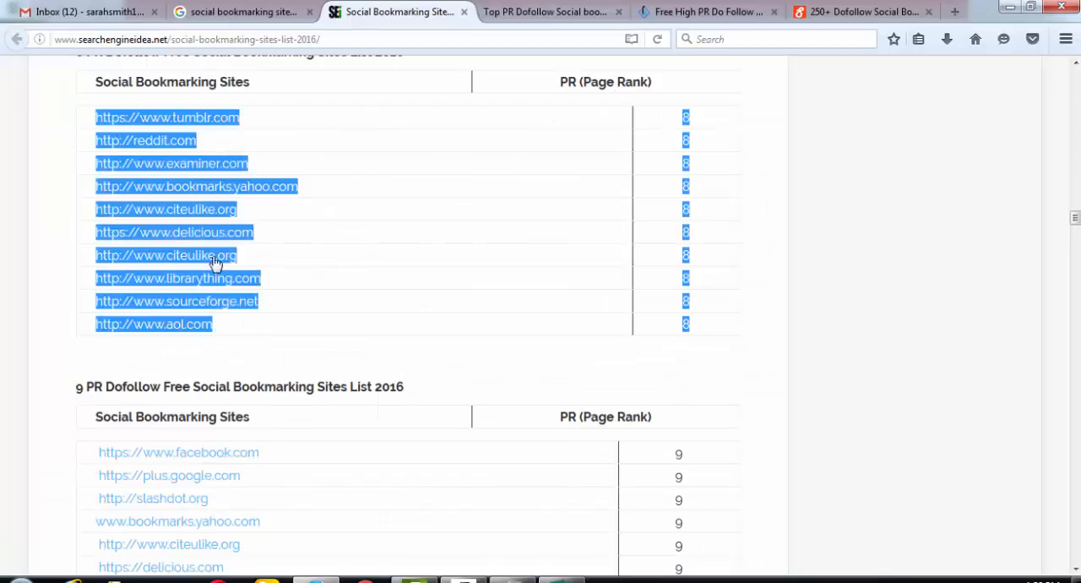
scroll(307, 392, up, 5)
drag(98, 189, 689, 362)
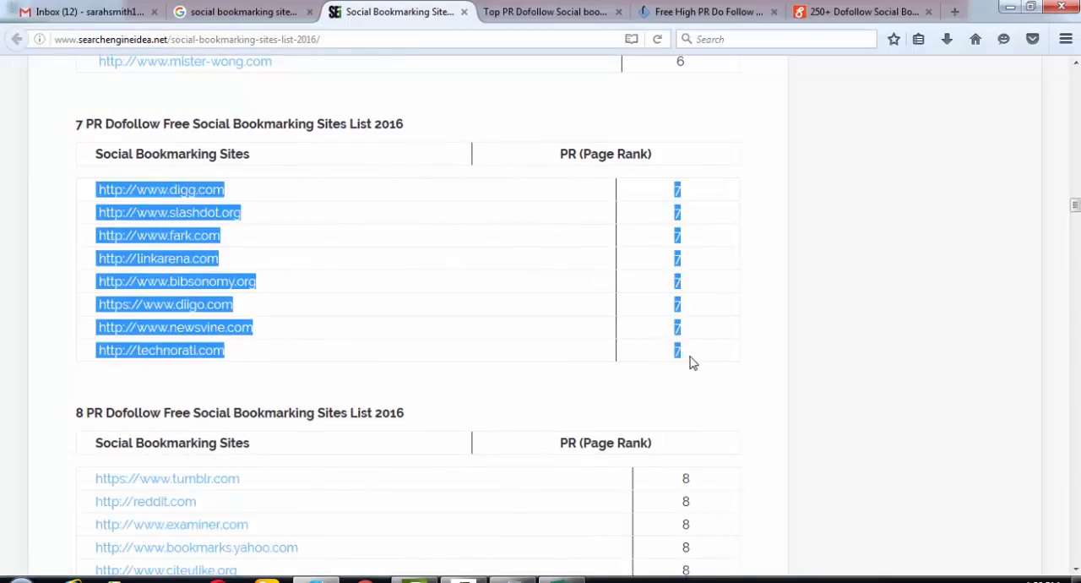
key(alt+Tab)
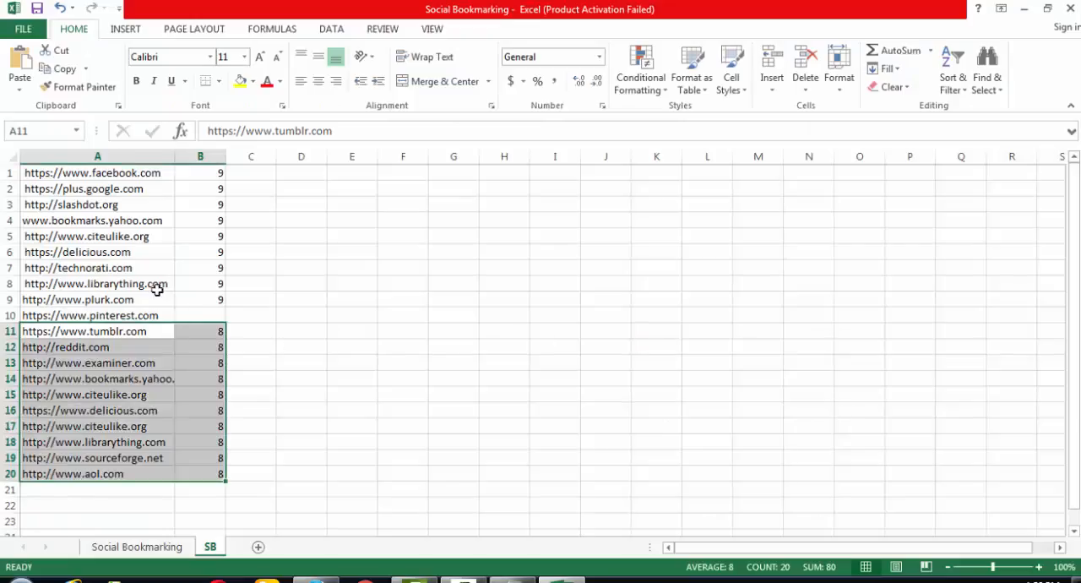
click(99, 490)
key(ctrl+v)
scroll(299, 499, down, 3)
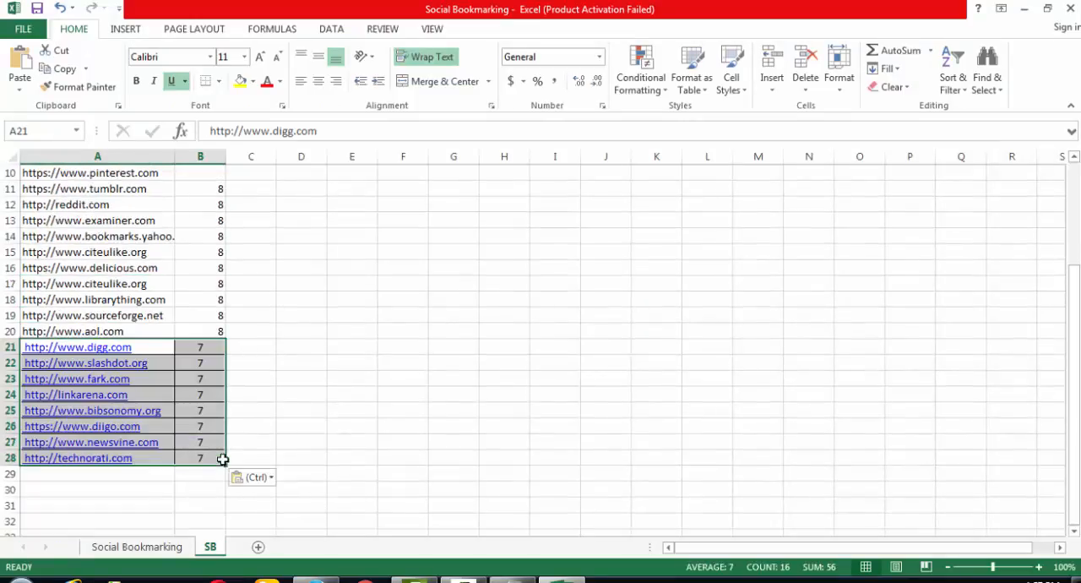
click(263, 478)
click(269, 519)
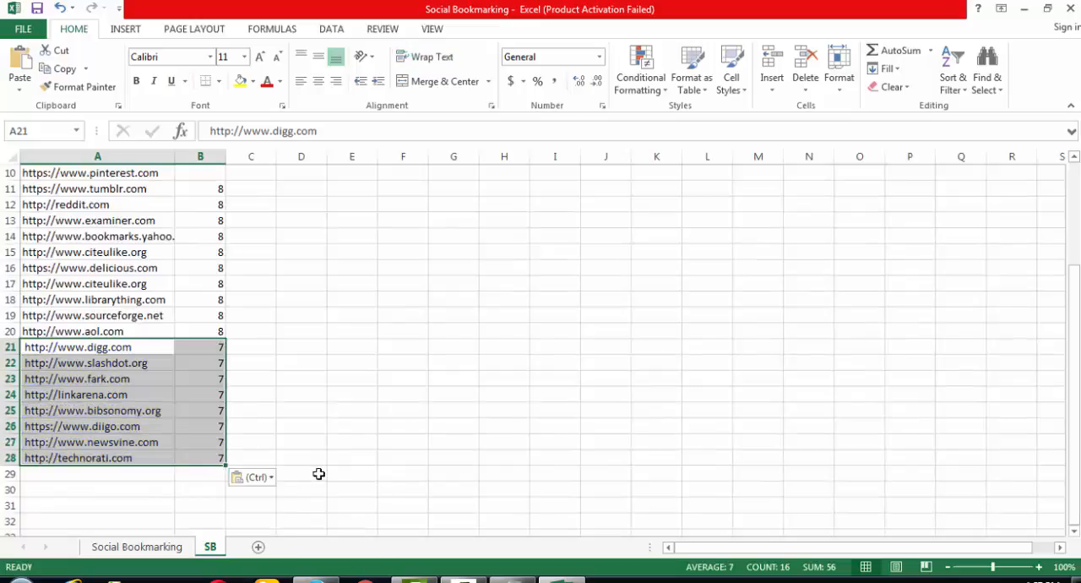
- Copy the PR 6 site list with its page ranks from the browser page into the SB sheet at A29, matching destination formatting
key(alt+Tab)
scroll(295, 355, up, 4)
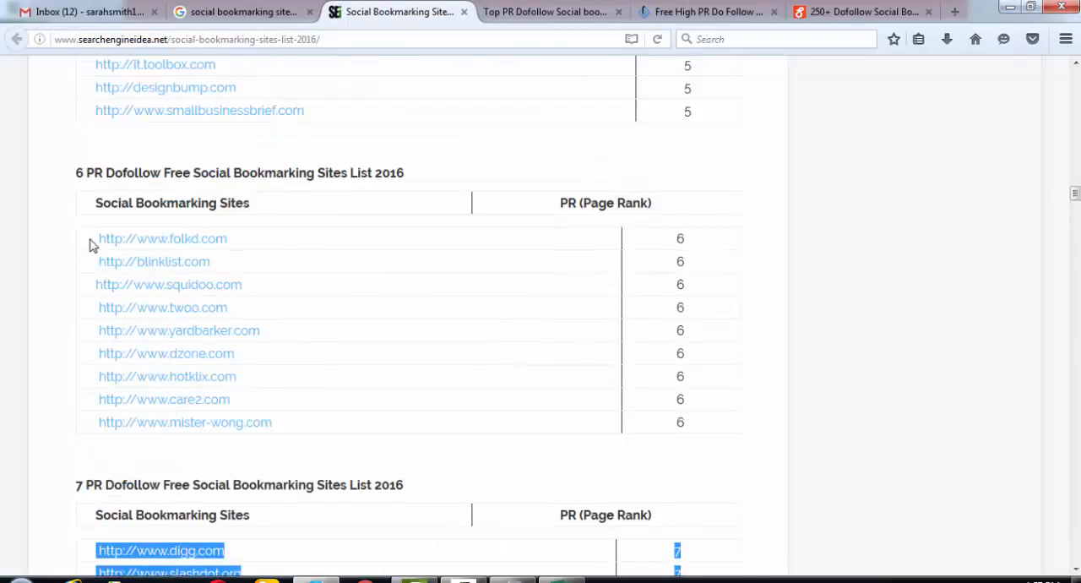
drag(93, 244, 691, 429)
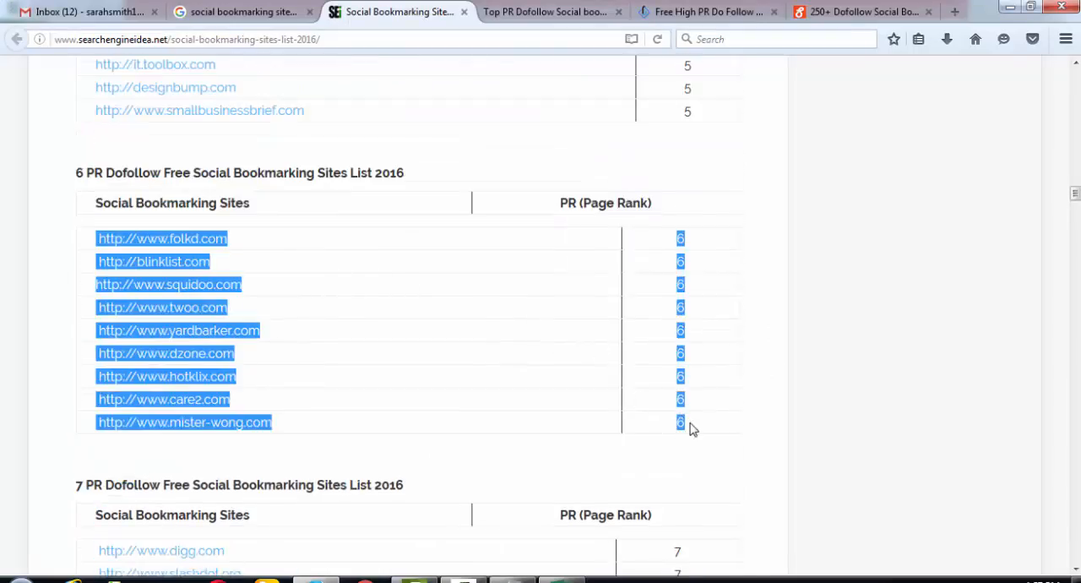
key(alt+Tab)
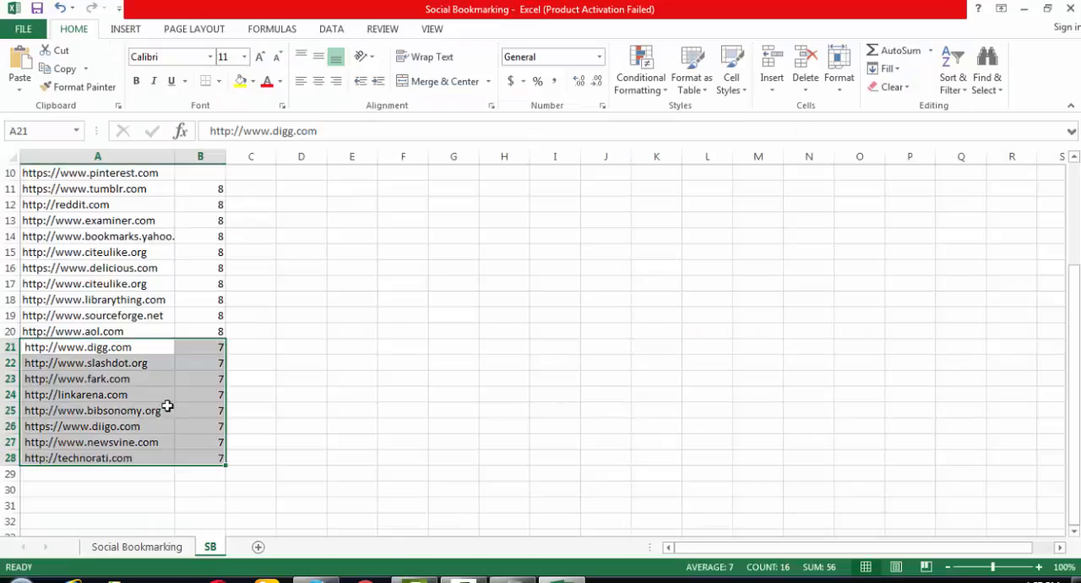
click(113, 473)
key(ctrl+v)
scroll(290, 507, down, 3)
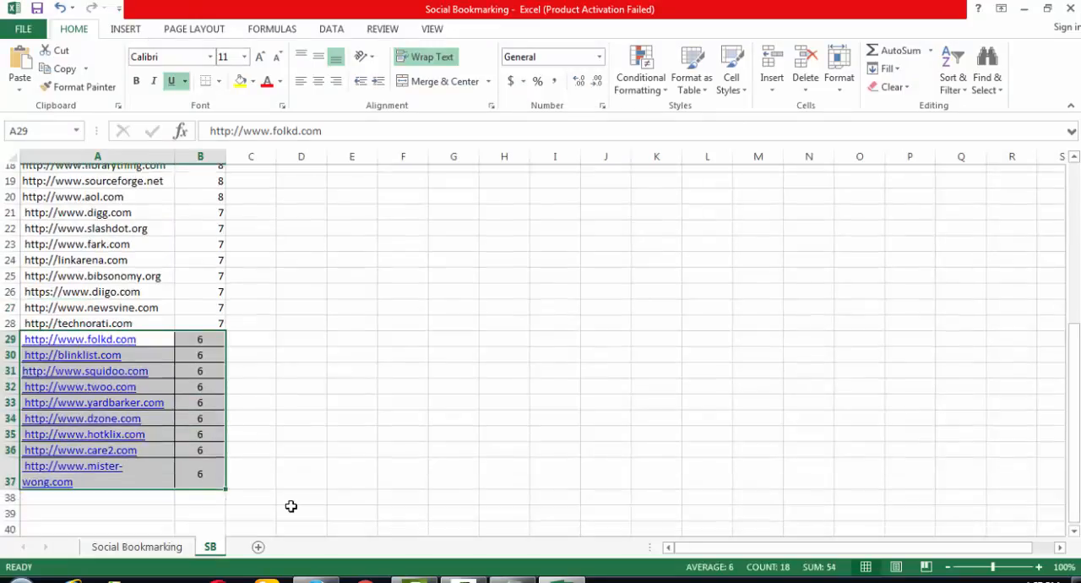
click(256, 493)
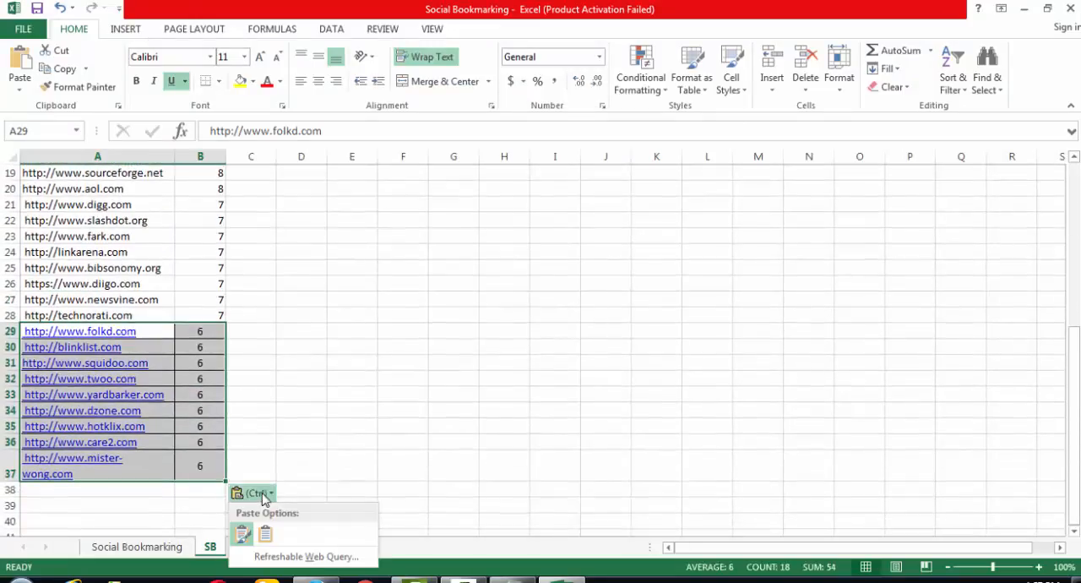
click(272, 530)
- Copy the PR 5 site list with its page ranks from the browser page into the SB sheet at A38, matching destination formatting
key(alt+Tab)
scroll(297, 437, up, 10)
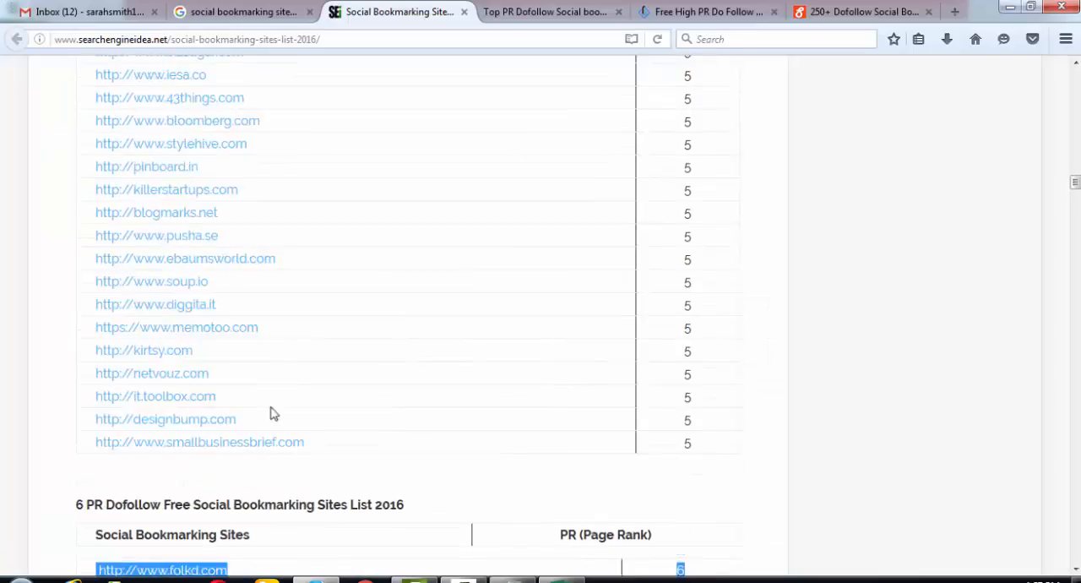
scroll(184, 376, up, 1)
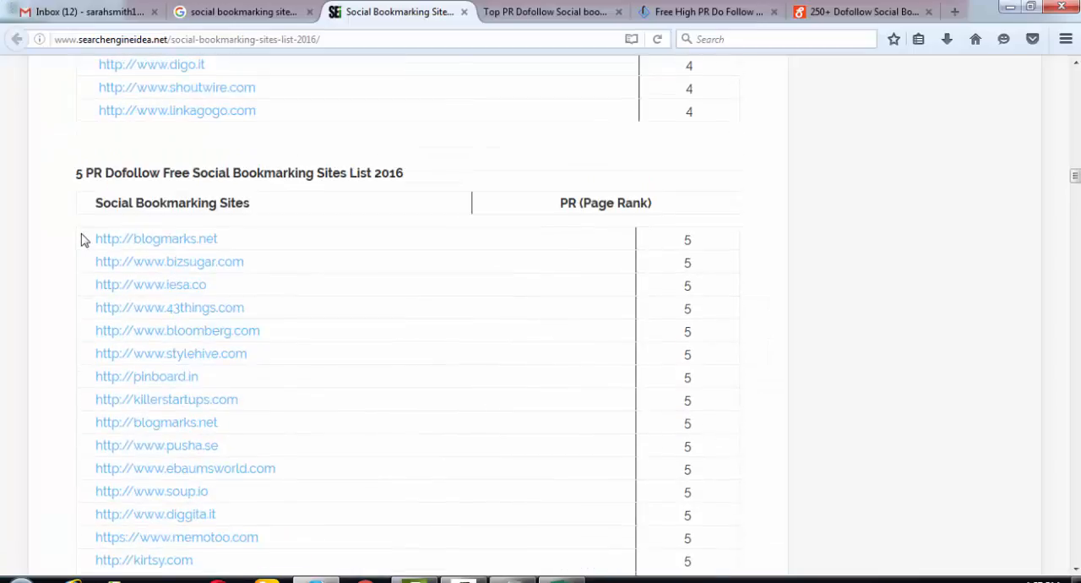
drag(82, 236, 712, 397)
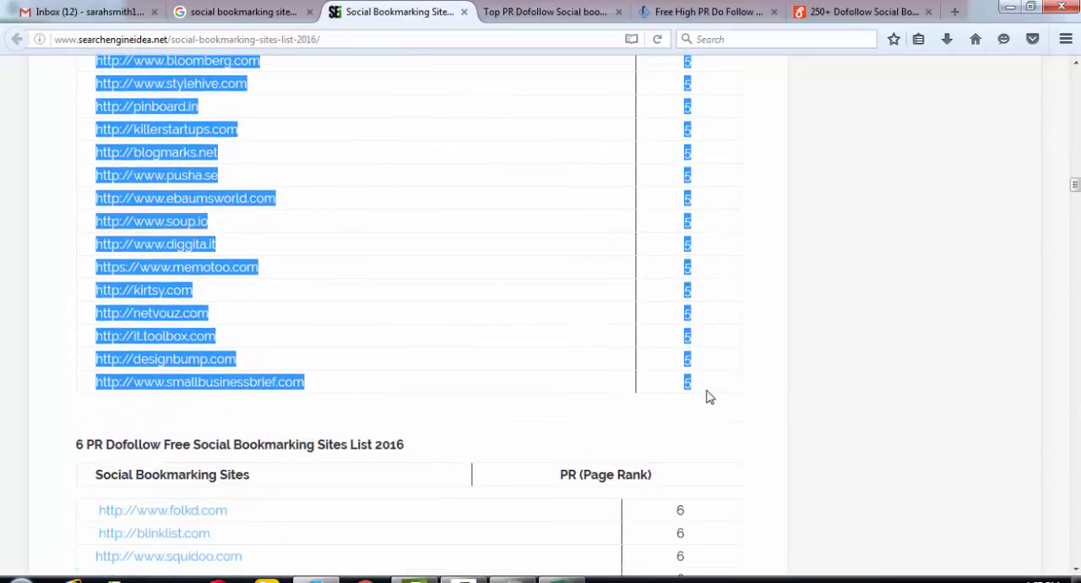
key(alt+Tab)
scroll(321, 457, down, 2)
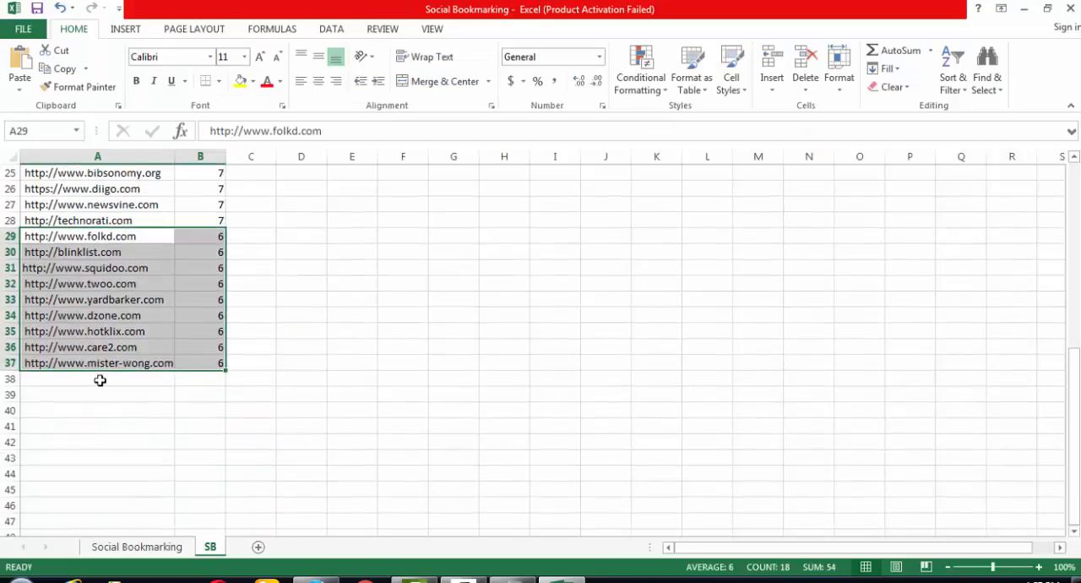
click(100, 380)
key(ctrl+v)
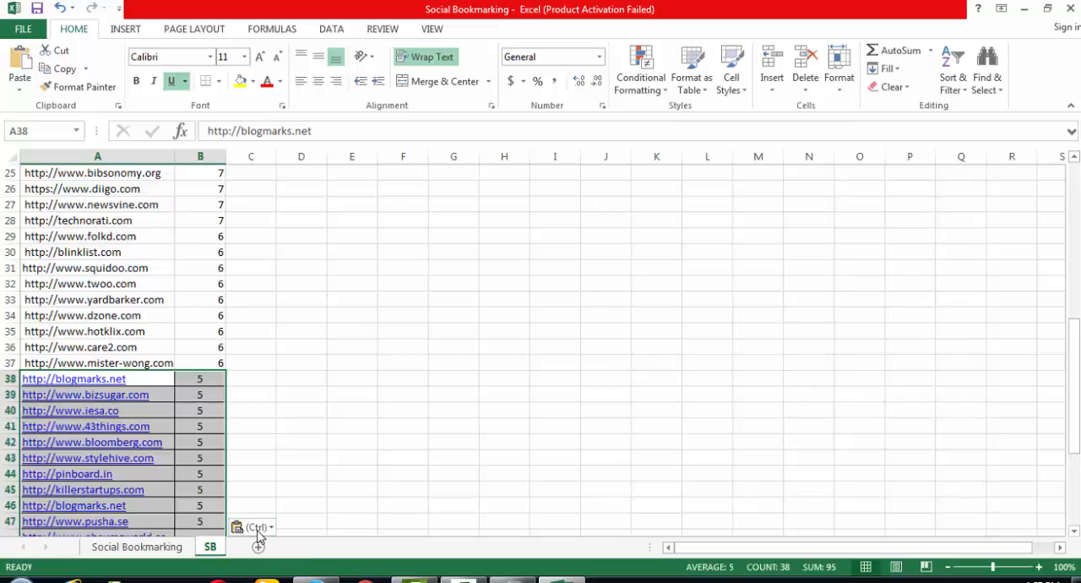
click(258, 528)
click(264, 483)
scroll(380, 470, up, 1)
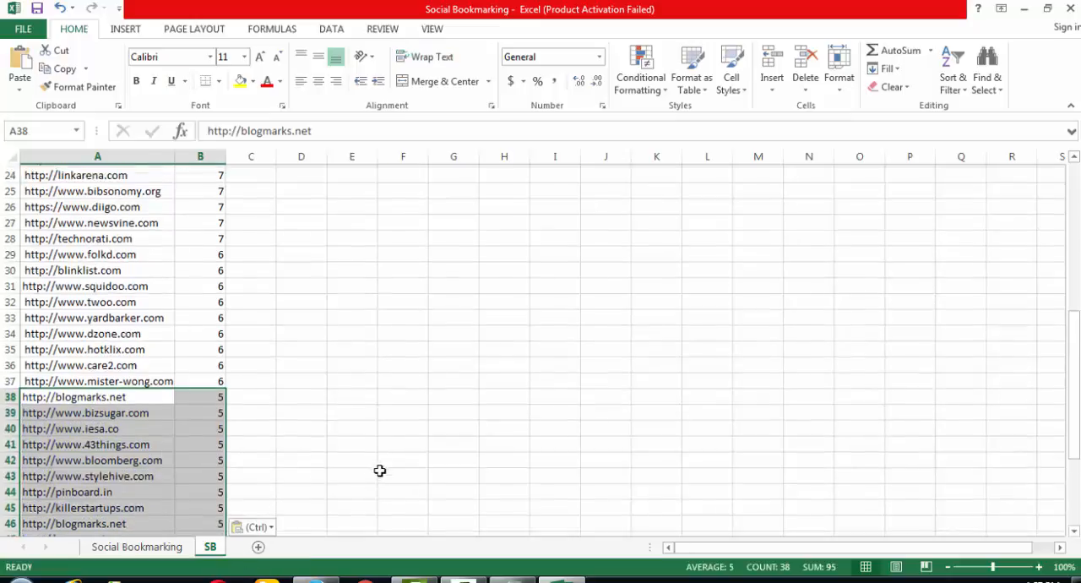
scroll(381, 470, up, 3)
- Copy the PR 4 site list with its page ranks from the browser page into the SB sheet at A57, matching destination formatting
key(alt+Tab)
scroll(254, 355, up, 8)
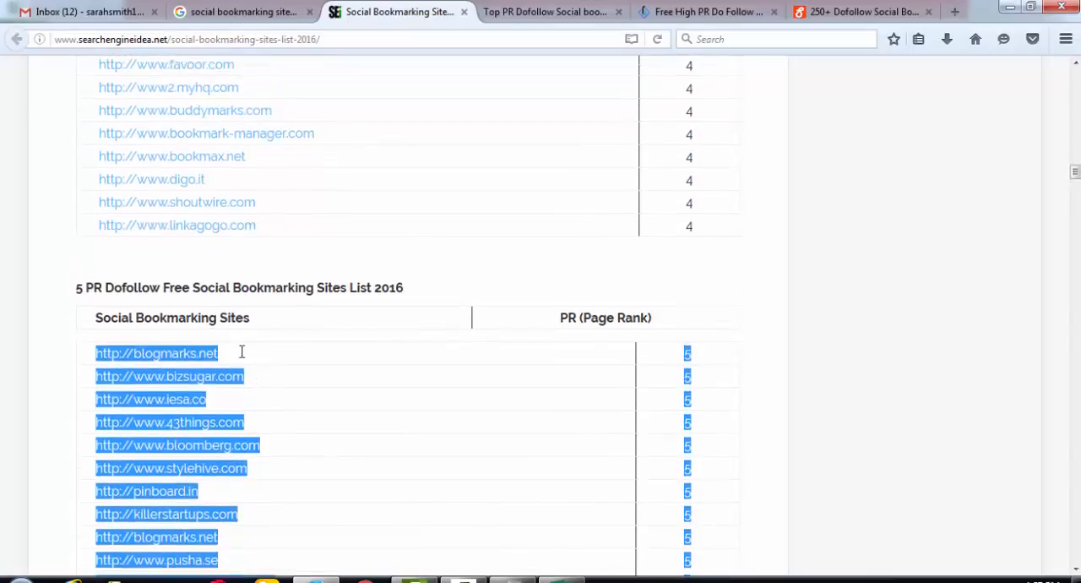
scroll(242, 351, up, 5)
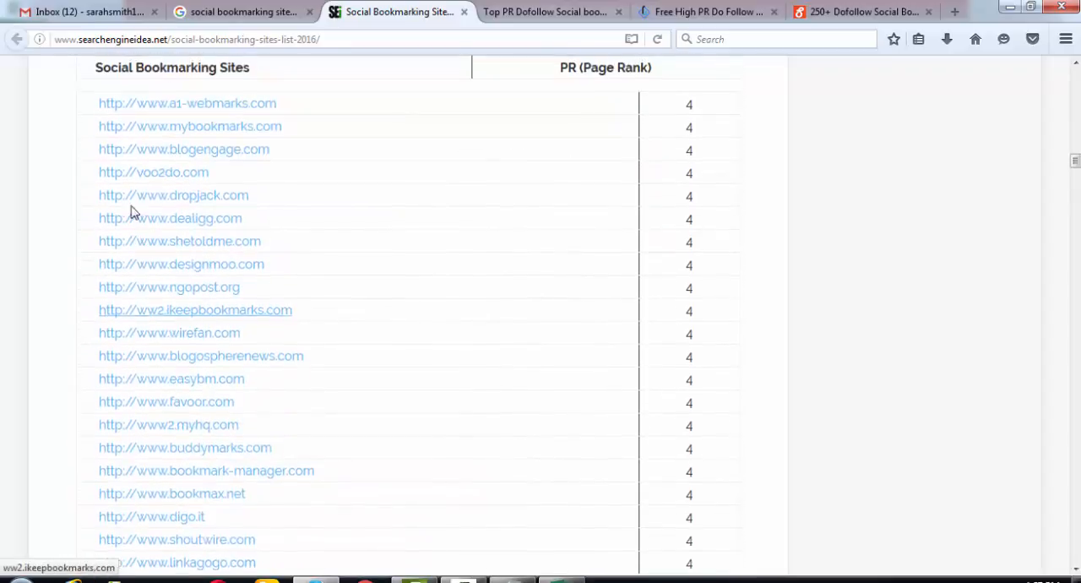
drag(84, 104, 689, 190)
scroll(711, 341, down, 12)
drag(687, 80, 712, 217)
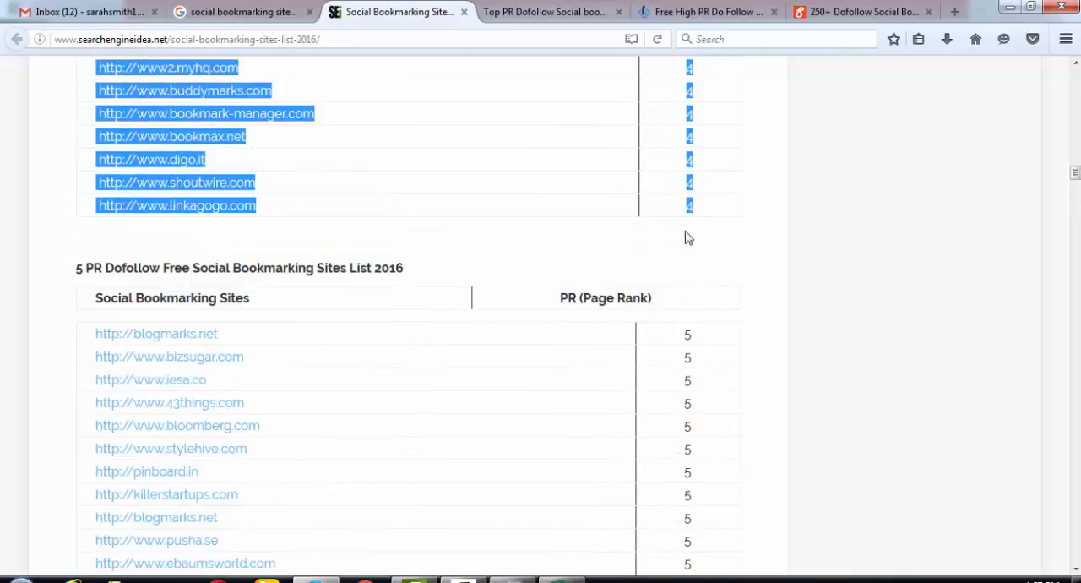
key(alt+Tab)
scroll(167, 442, down, 4)
scroll(154, 450, down, 6)
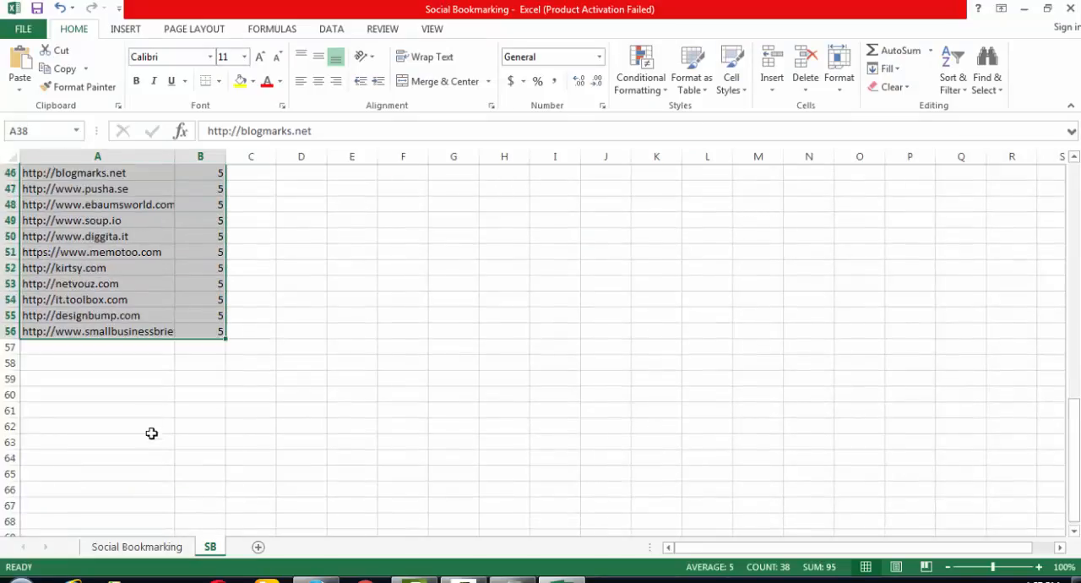
click(123, 348)
key(ctrl+v)
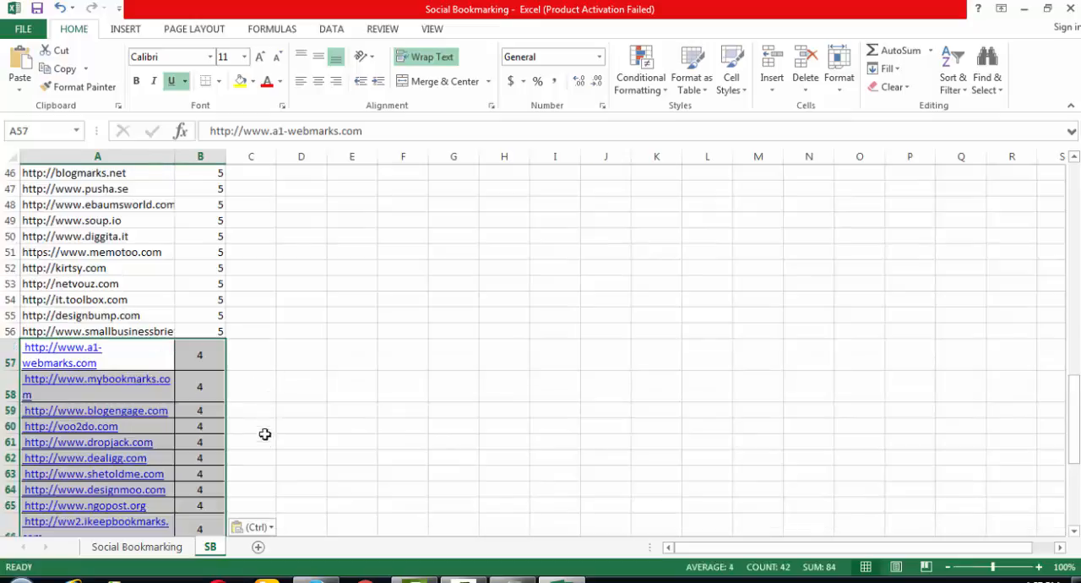
click(270, 529)
click(267, 485)
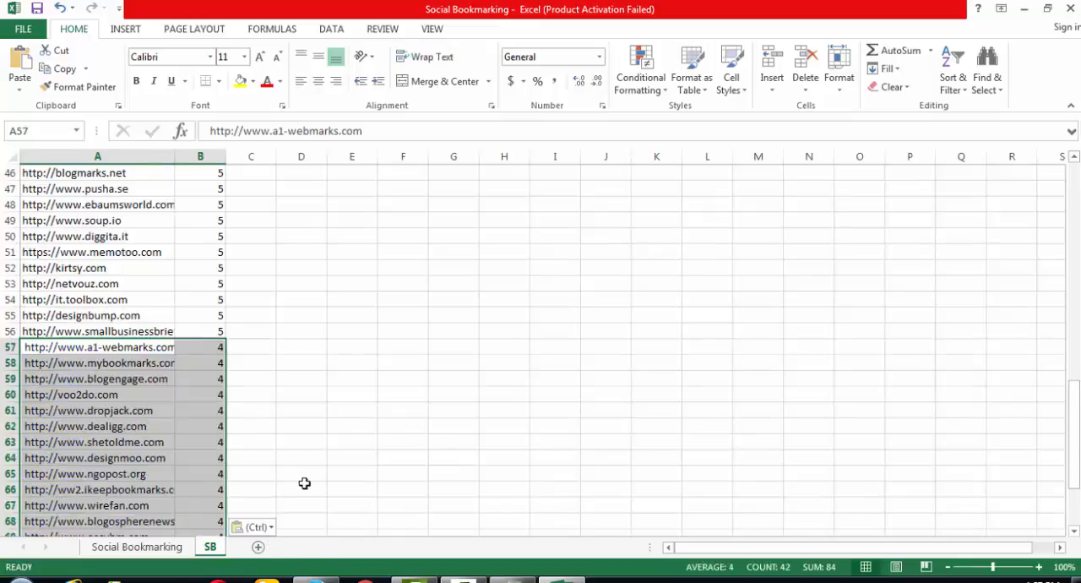
- Copy the PR 3 site list with its page ranks from the browser page into the SB sheet at A78, matching destination formatting
key(alt+Tab)
scroll(295, 355, up, 10)
scroll(181, 321, up, 5)
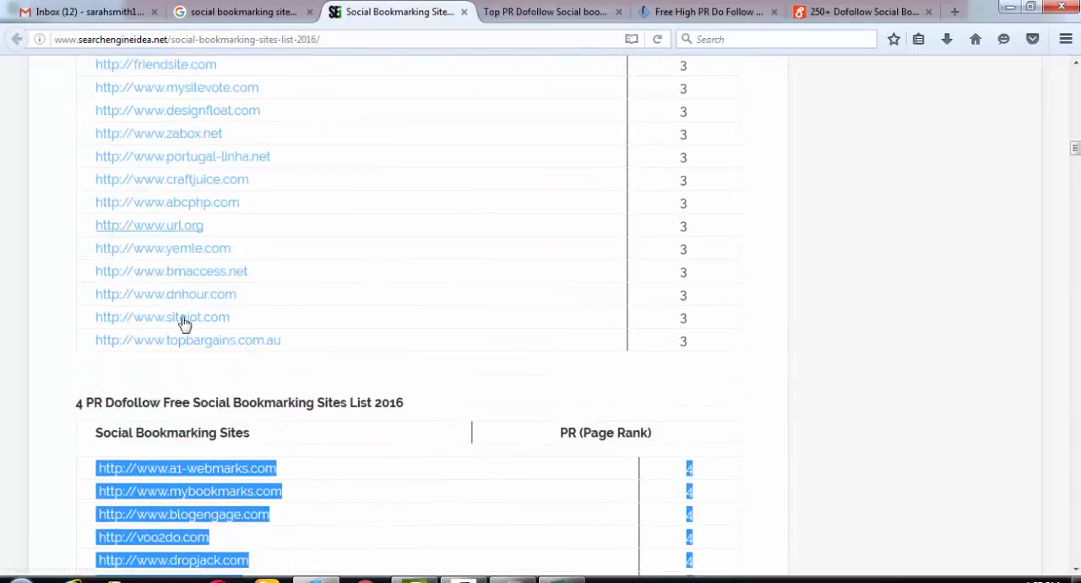
drag(105, 153, 690, 527)
key(alt+Tab)
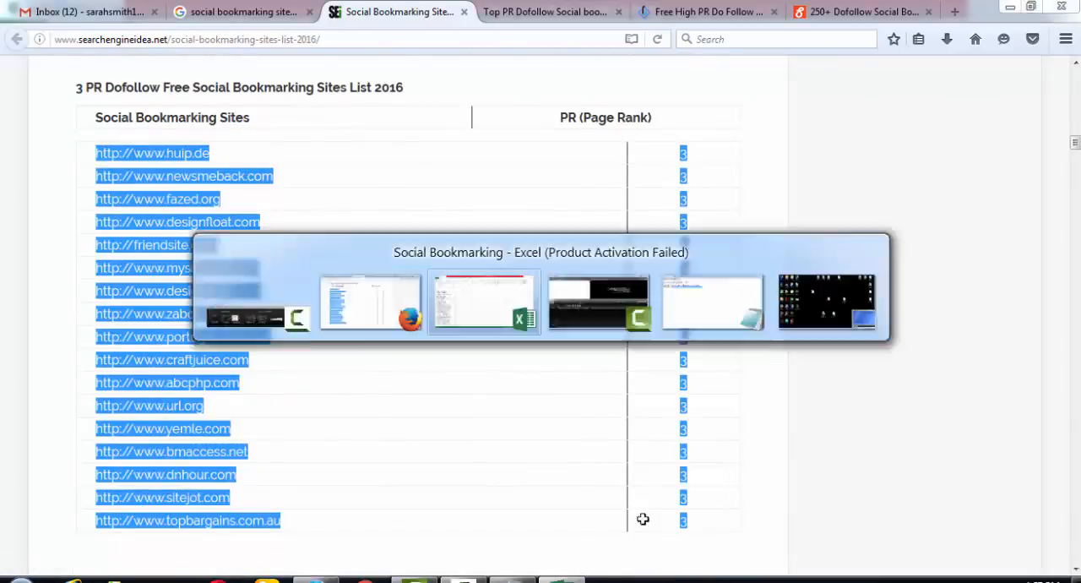
scroll(140, 463, down, 5)
click(101, 442)
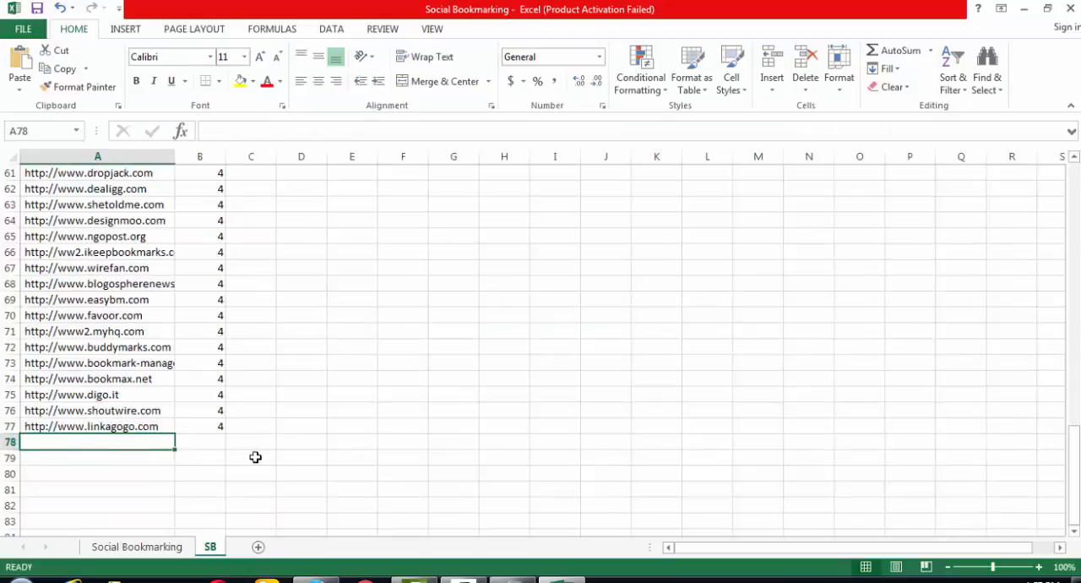
key(ctrl+v)
key(alt+Tab)
- Copy the PR 2 site list with its page ranks from the browser page into the SB sheet at A95, matching destination formatting
key(alt+Tab)
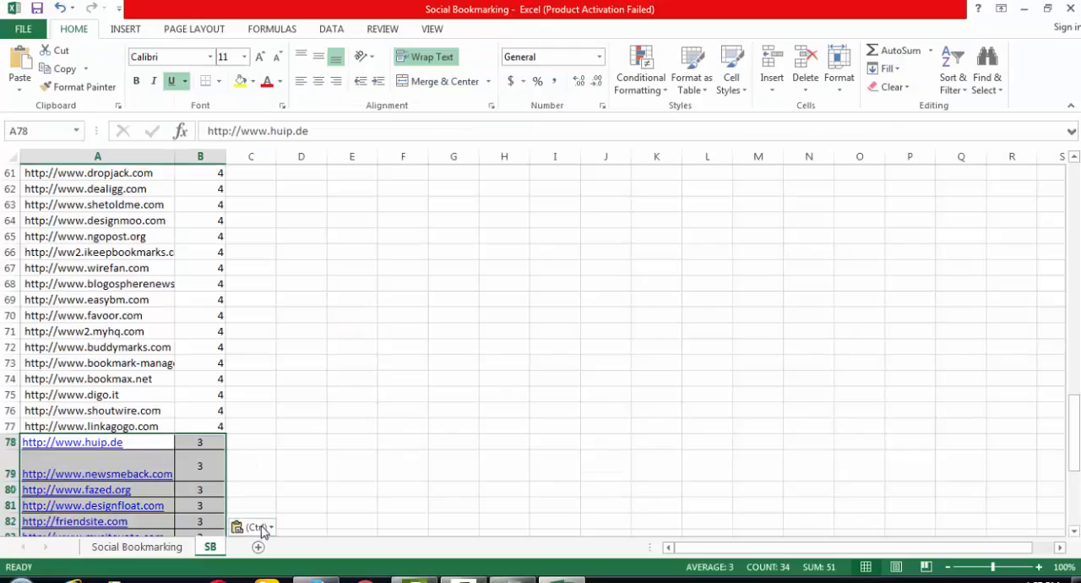
click(246, 526)
click(272, 487)
key(alt+Tab)
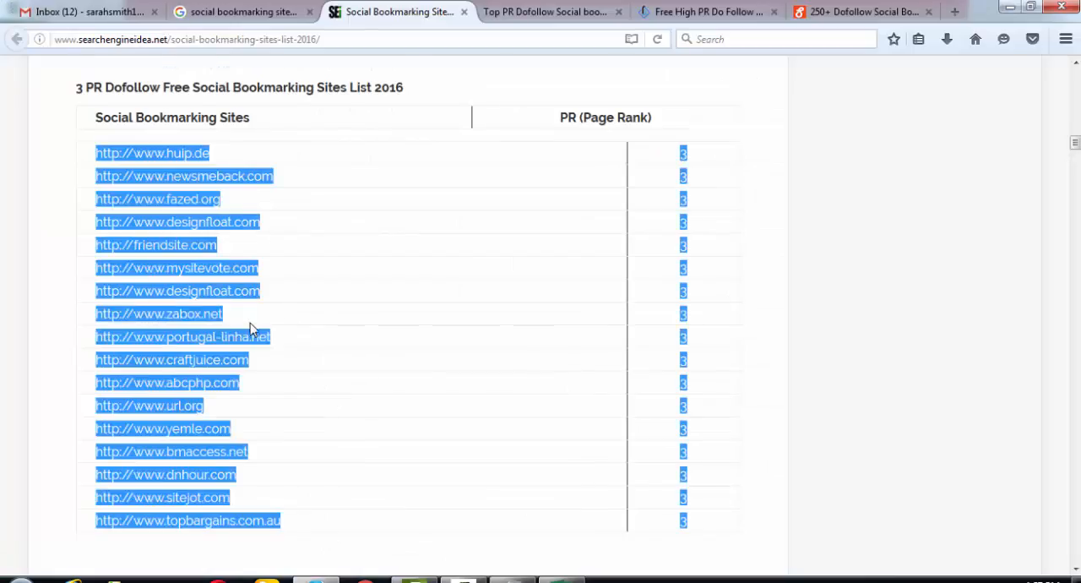
scroll(250, 325, up, 4)
click(438, 261)
drag(97, 225, 642, 387)
key(ctrl+c)
key(alt+Tab)
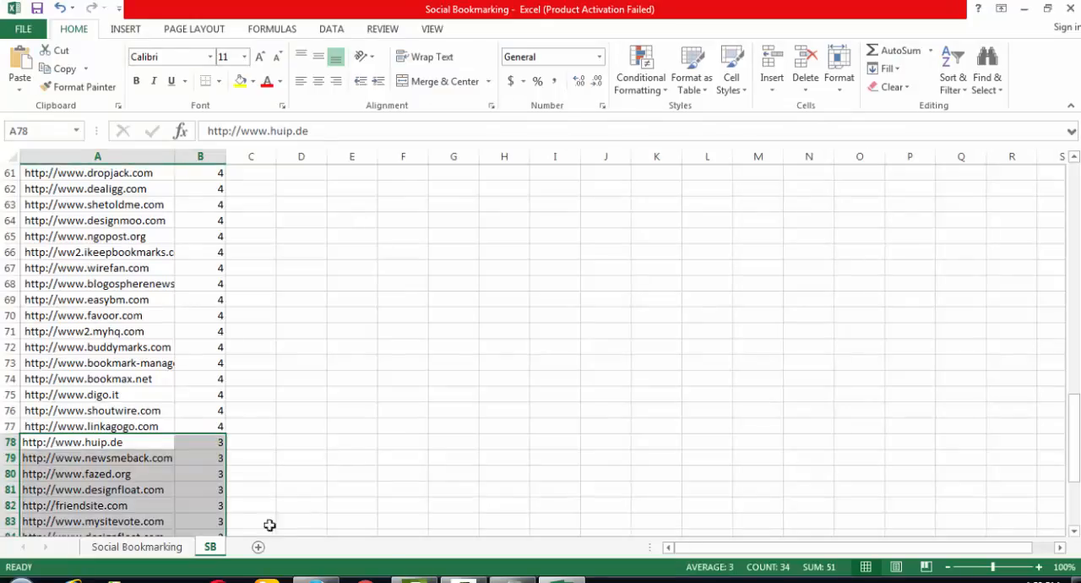
scroll(234, 473, down, 8)
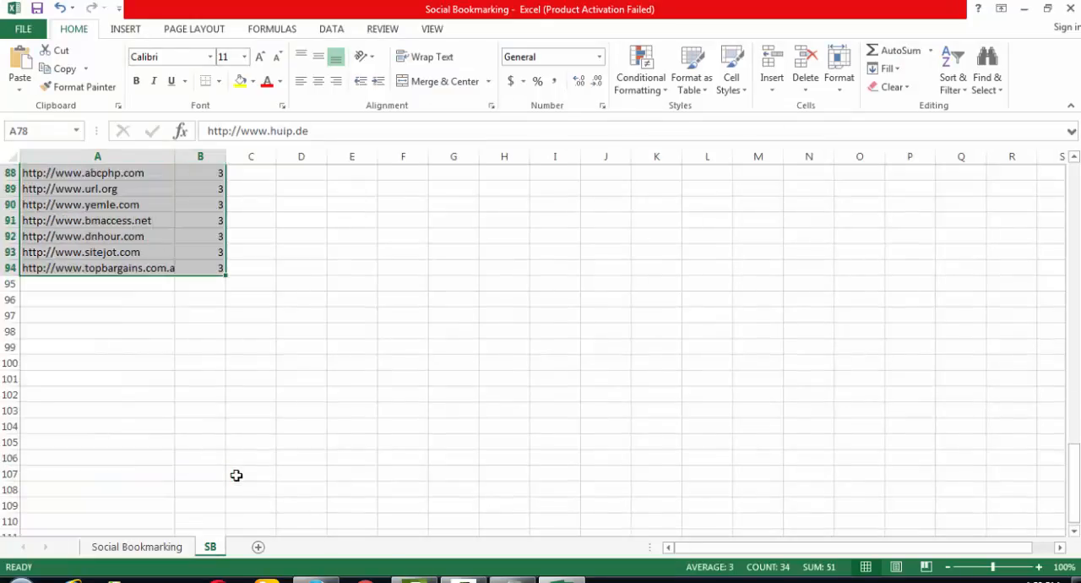
click(145, 285)
key(ctrl+v)
click(271, 478)
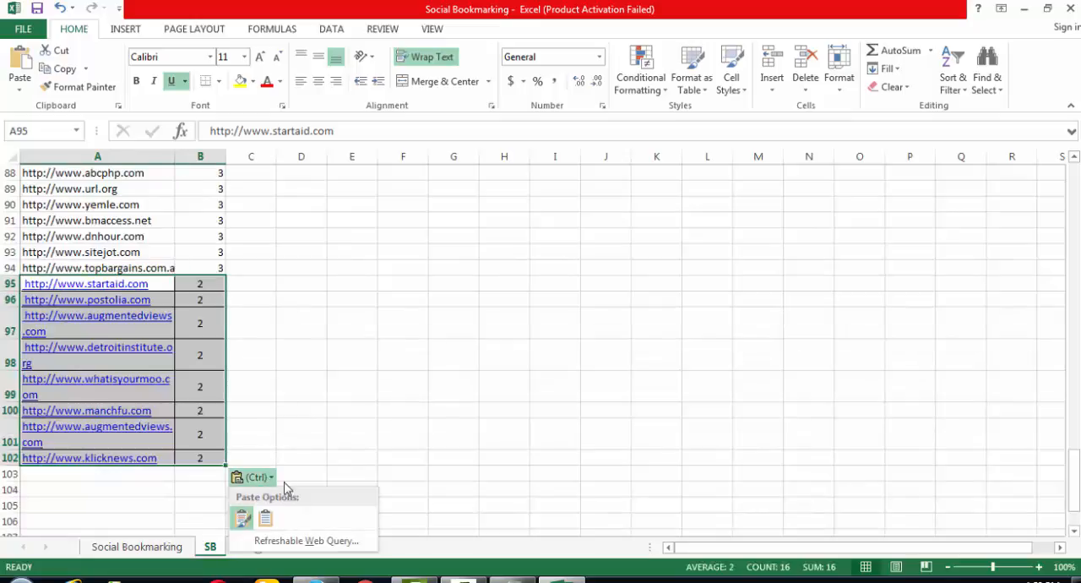
click(270, 516)
- Copy the PR 1 site list with its page ranks from the browser page into the SB sheet at A103, matching destination formatting
key(alt+Tab)
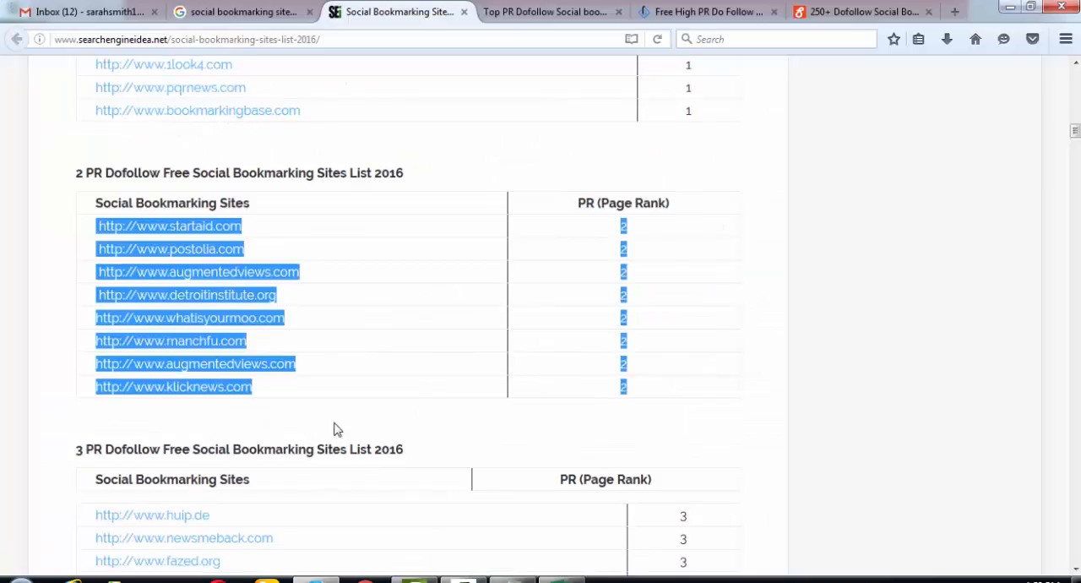
scroll(205, 310, up, 5)
drag(89, 269, 699, 480)
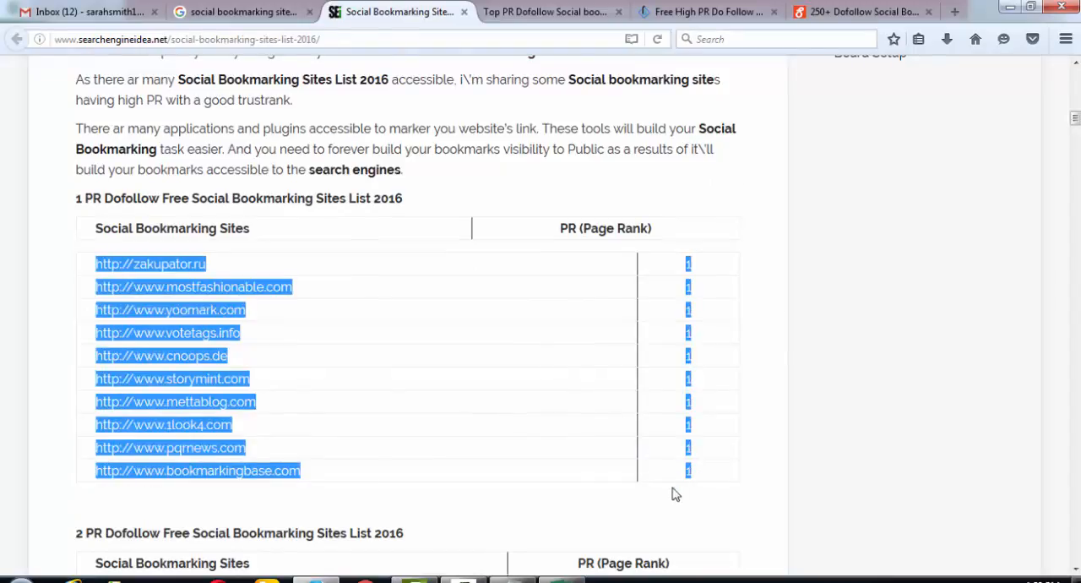
key(alt+Tab)
click(108, 408)
key(ctrl+v)
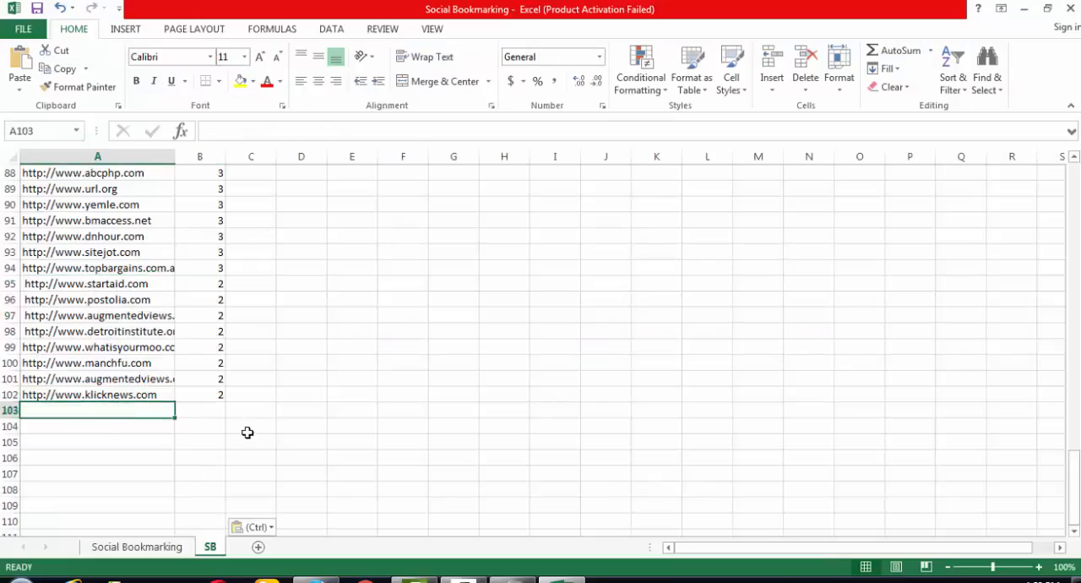
click(254, 527)
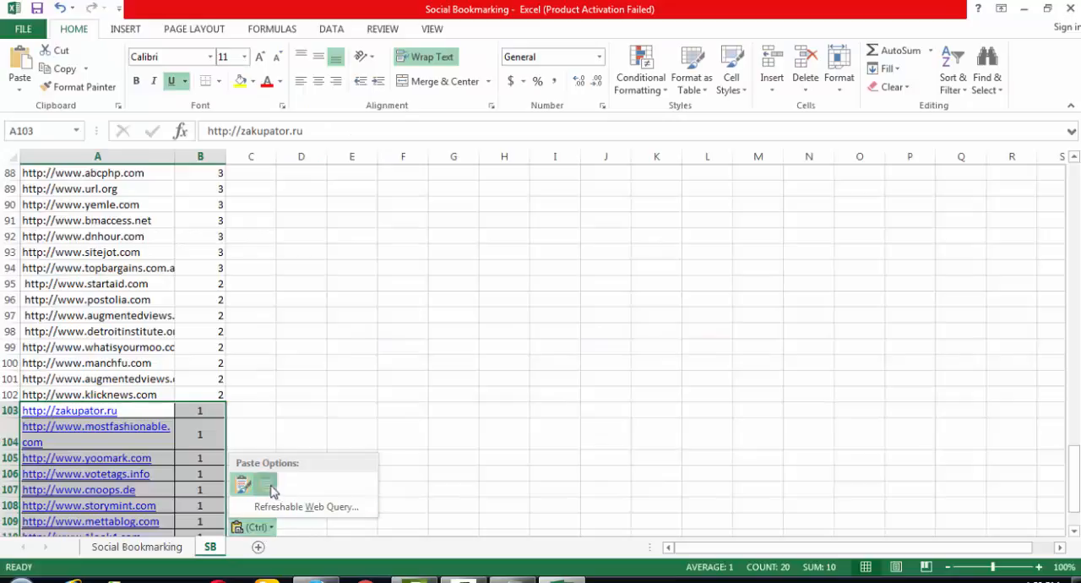
click(266, 485)
click(347, 391)
- Switch to Firefox, close the Social Bookmarking Sites List 2016 page, and bring up the site table on the Top PR Dofollow page
key(alt+Tab)
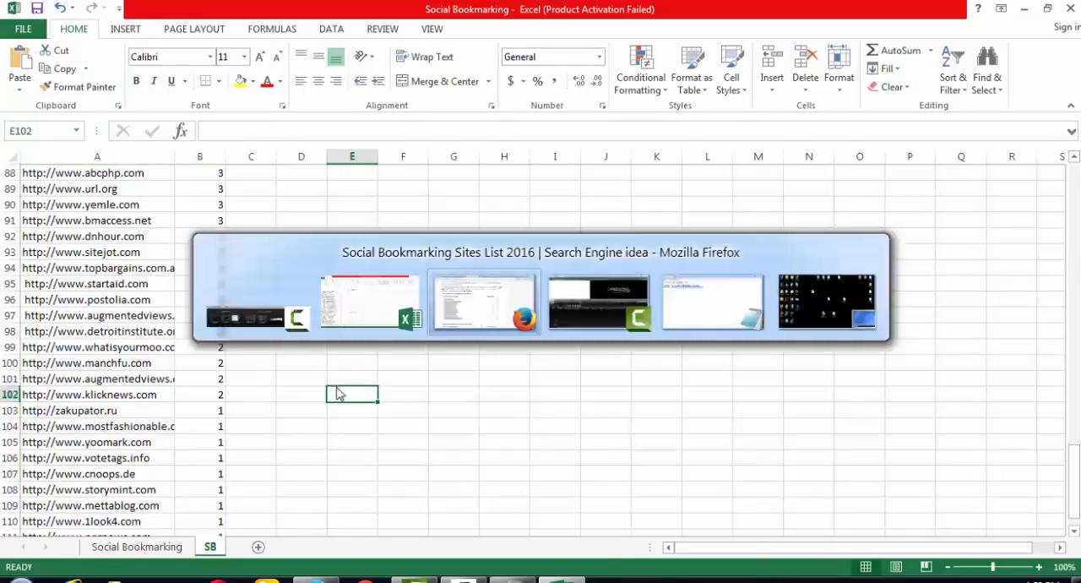
scroll(342, 342, up, 5)
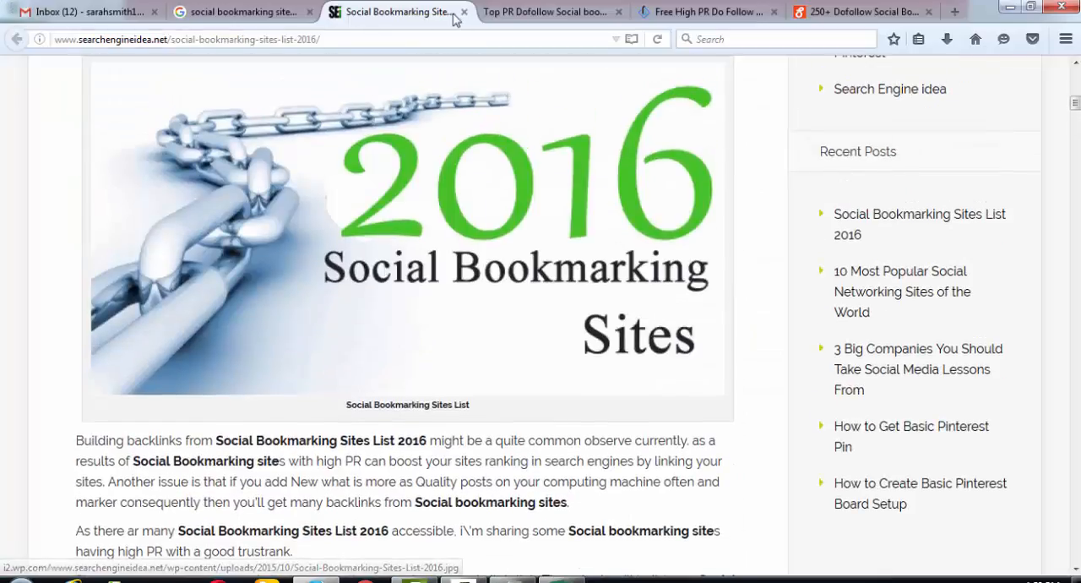
click(463, 12)
scroll(382, 355, down, 1)
scroll(381, 355, down, 2)
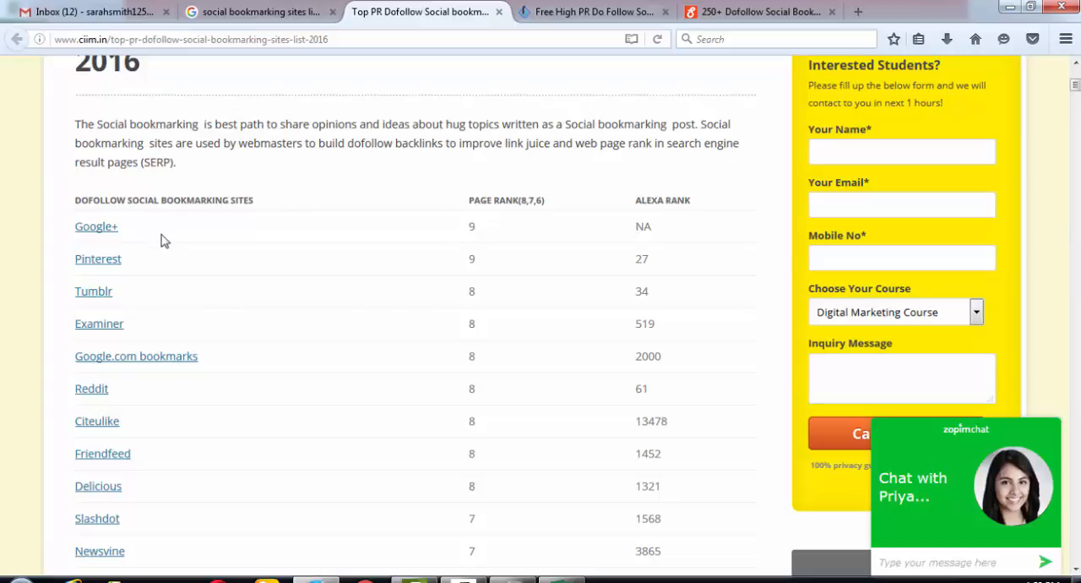
- Try to open the context menu on the Top PR Dofollow page, in the site table area and in the page header
right_click(234, 115)
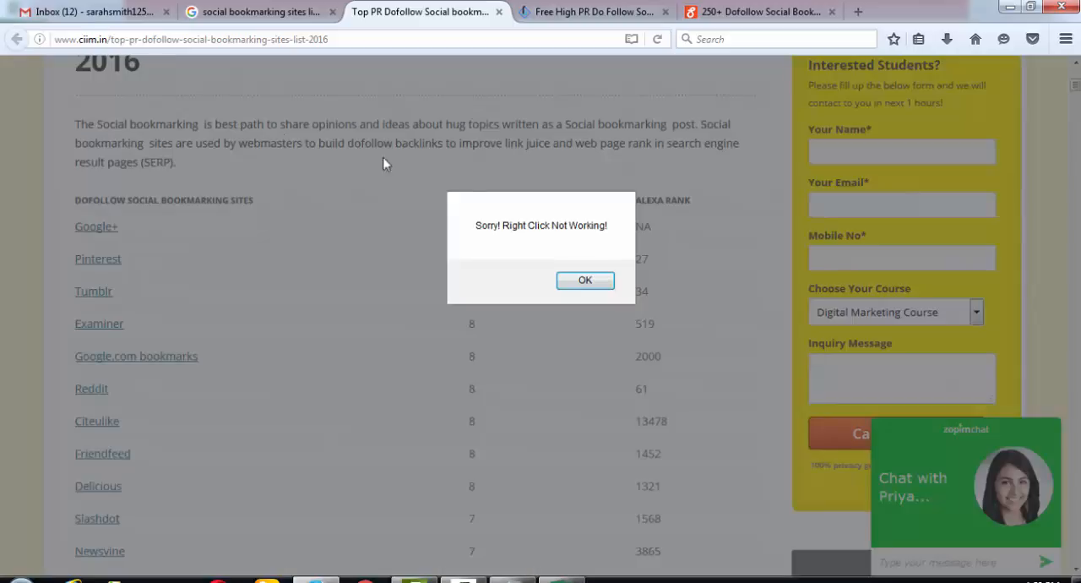
click(593, 286)
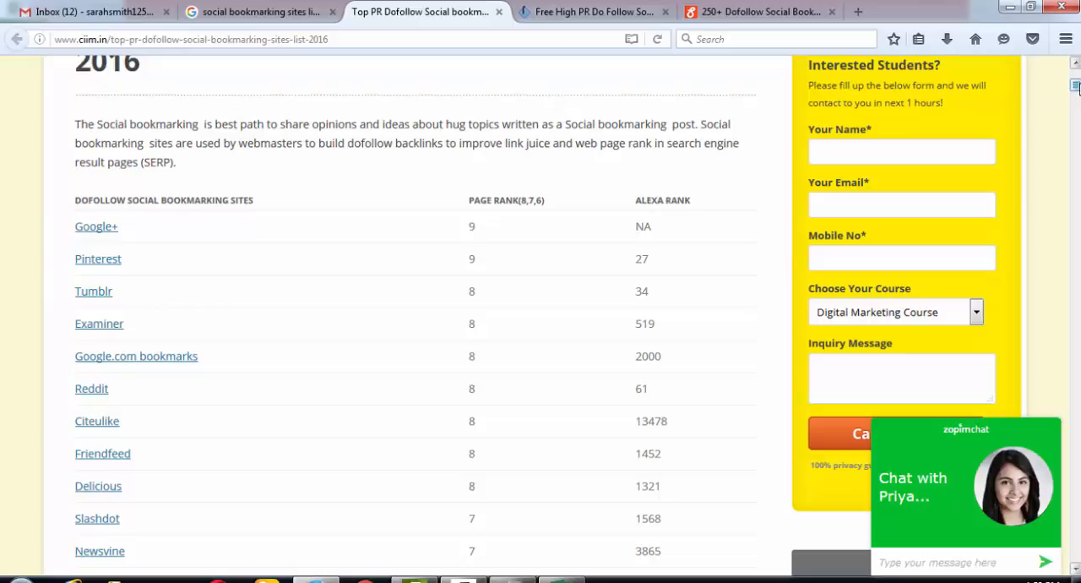
scroll(574, 155, up, 5)
right_click(547, 155)
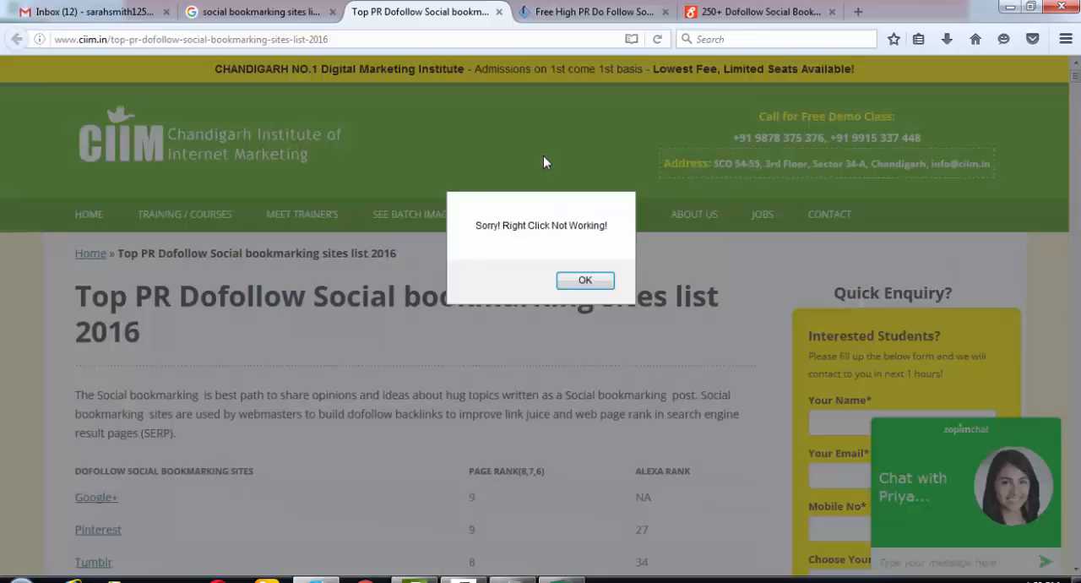
click(589, 283)
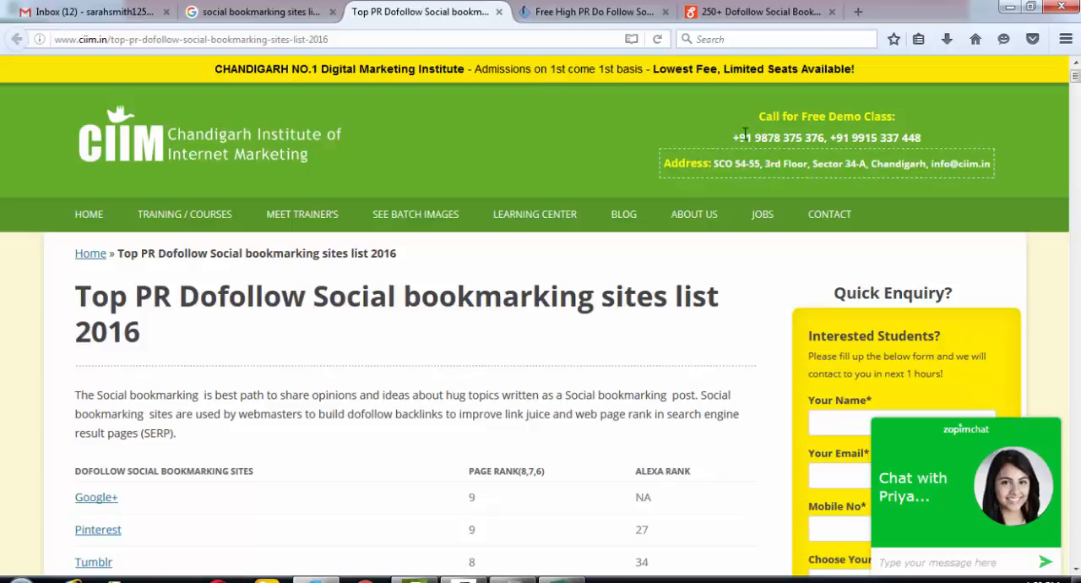
key(super)
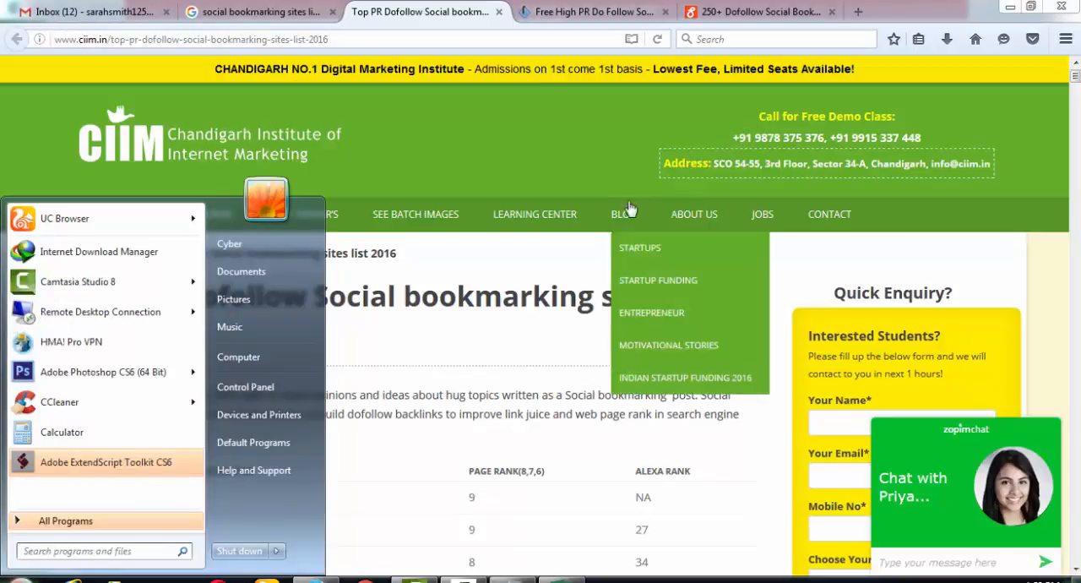
key(super)
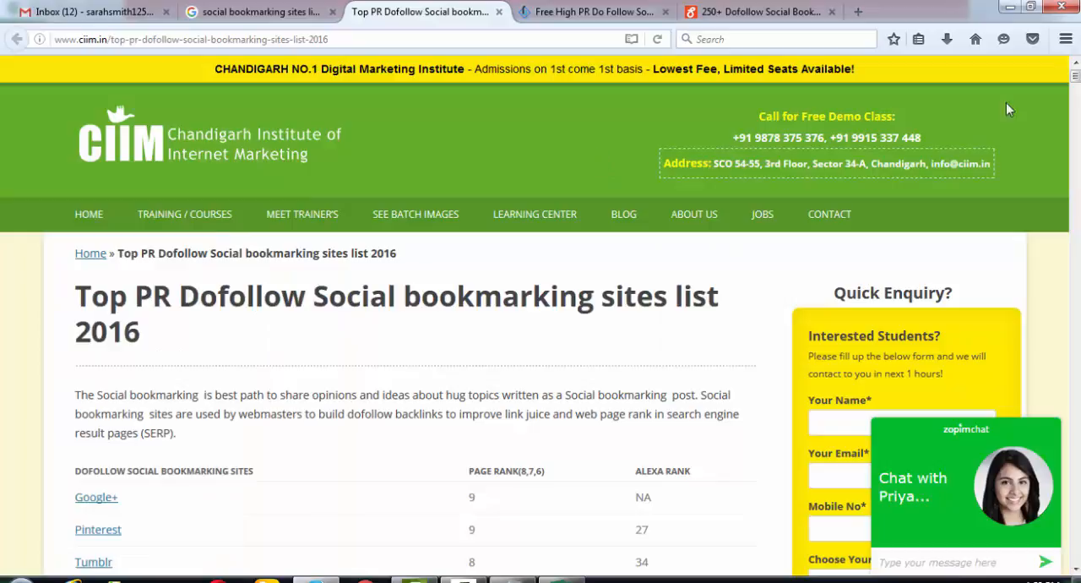
scroll(676, 273, down, 5)
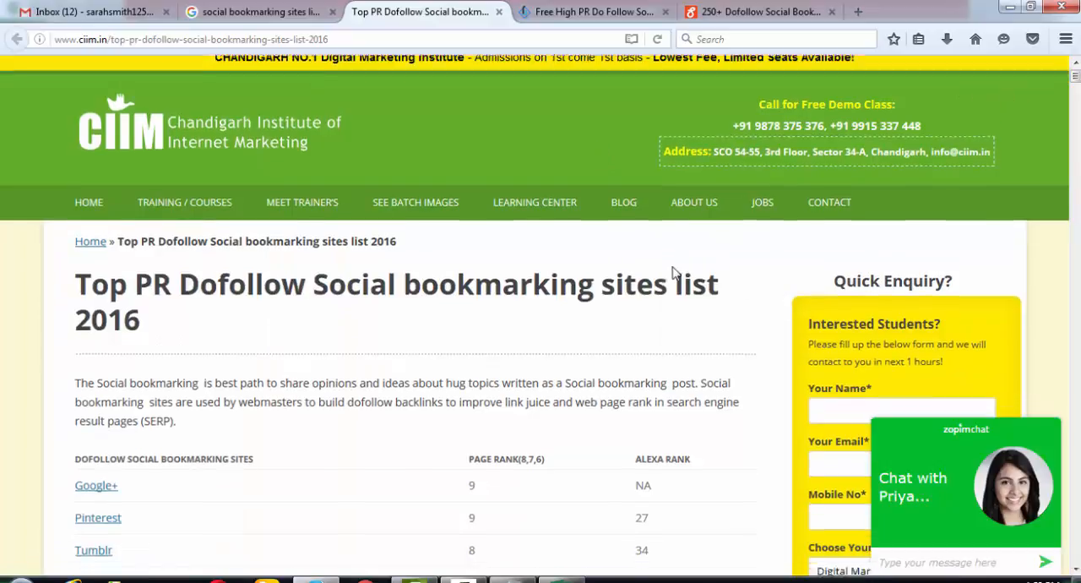
scroll(674, 271, up, 5)
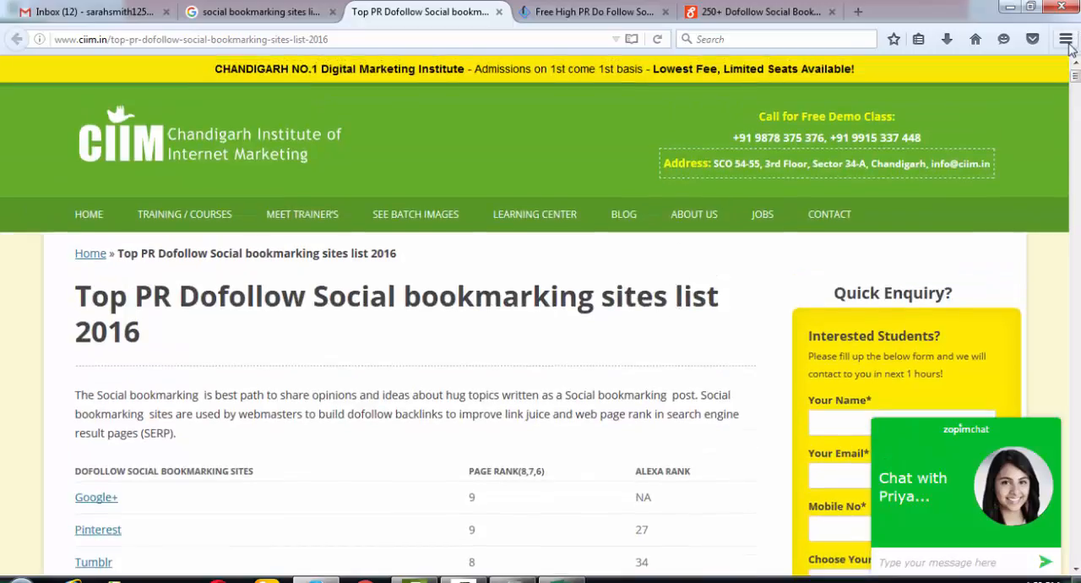
- Open the HTML source of the Top PR Dofollow page and look through its beginning for the site table
click(1066, 39)
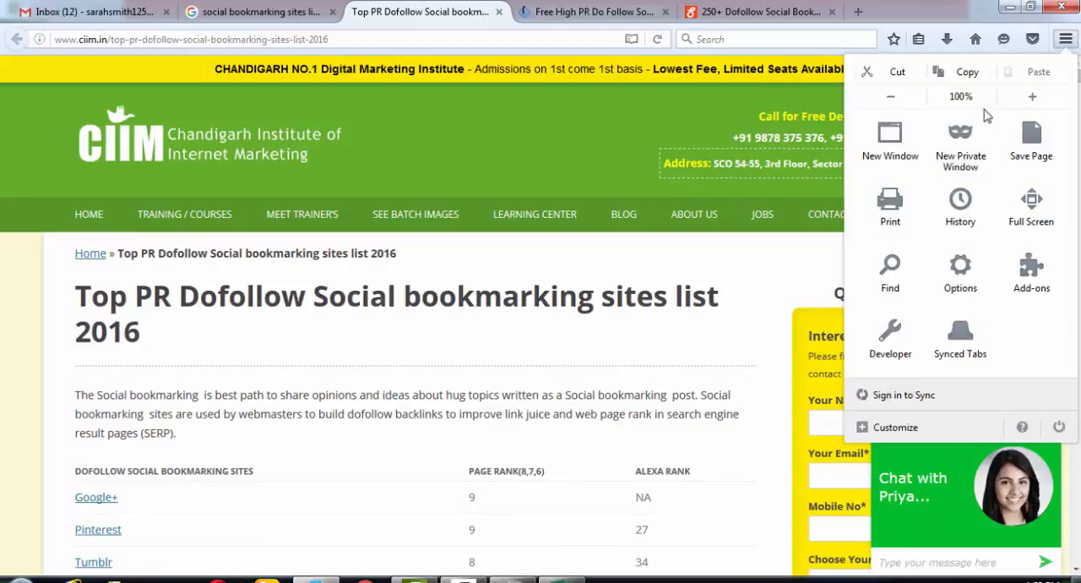
click(890, 358)
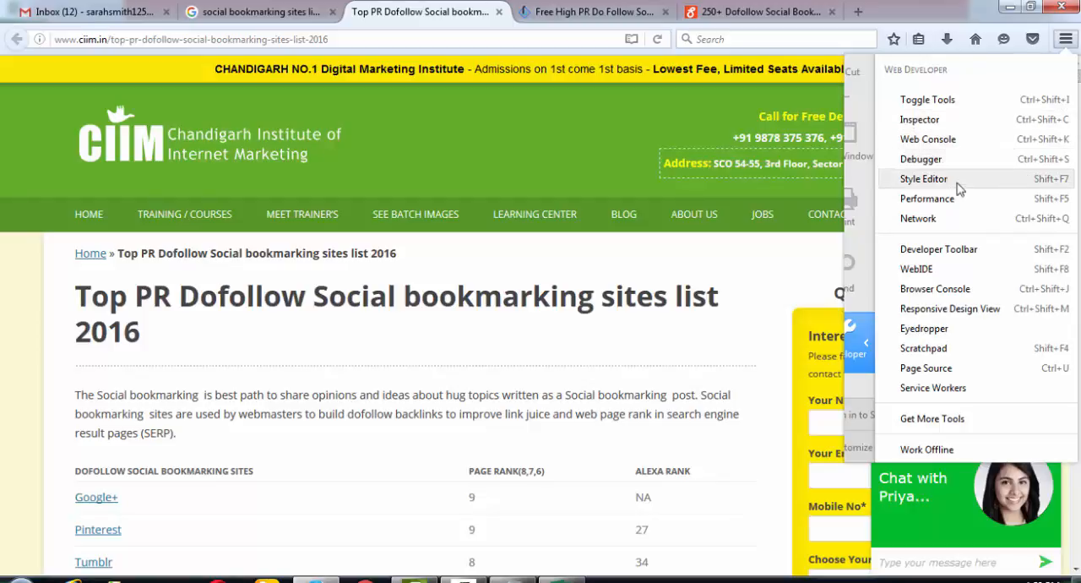
click(969, 377)
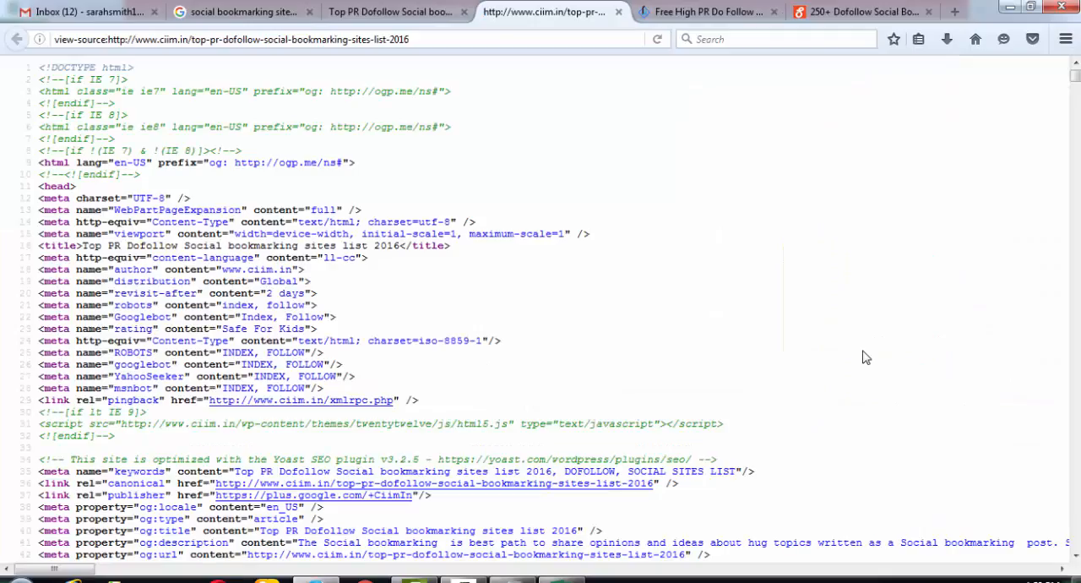
click(400, 13)
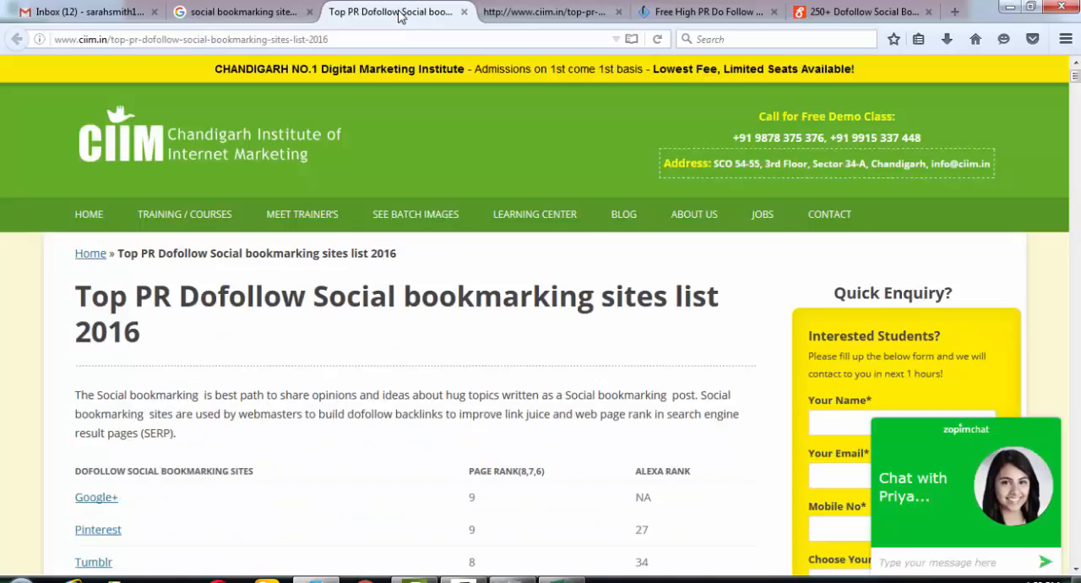
scroll(211, 365, down, 2)
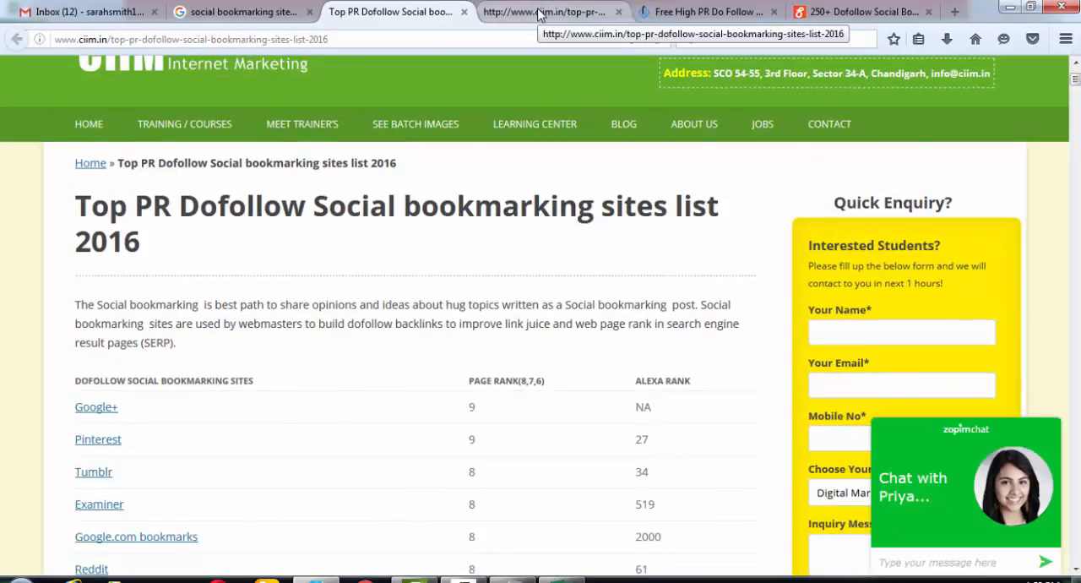
click(539, 14)
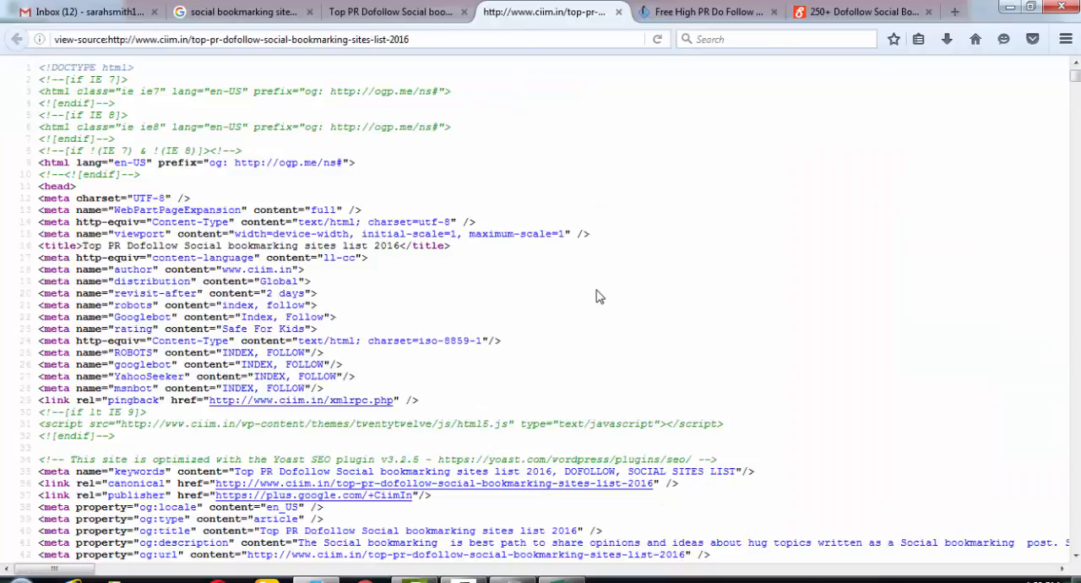
scroll(597, 295, down, 5)
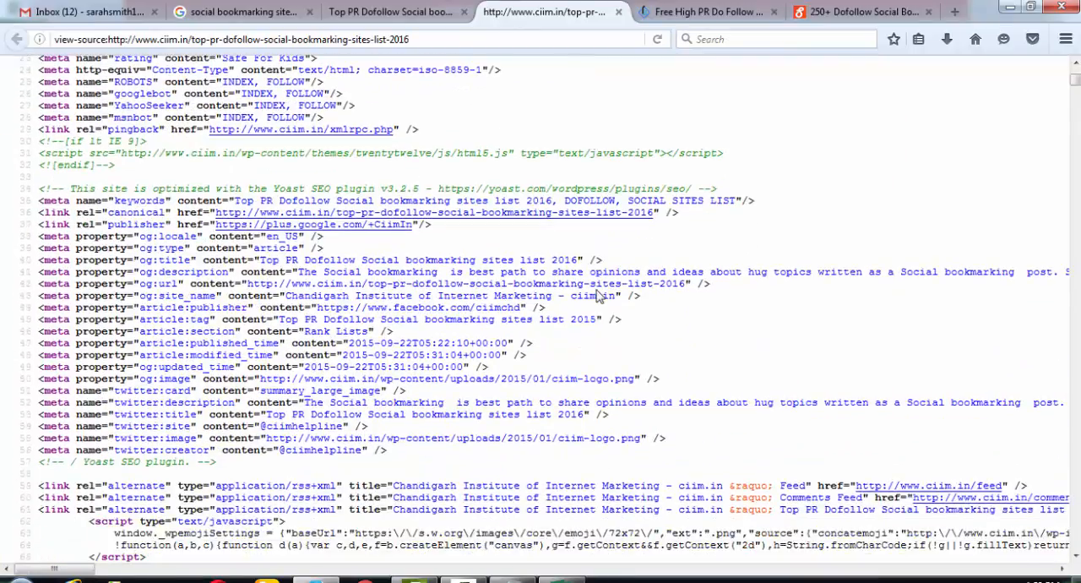
scroll(596, 295, down, 5)
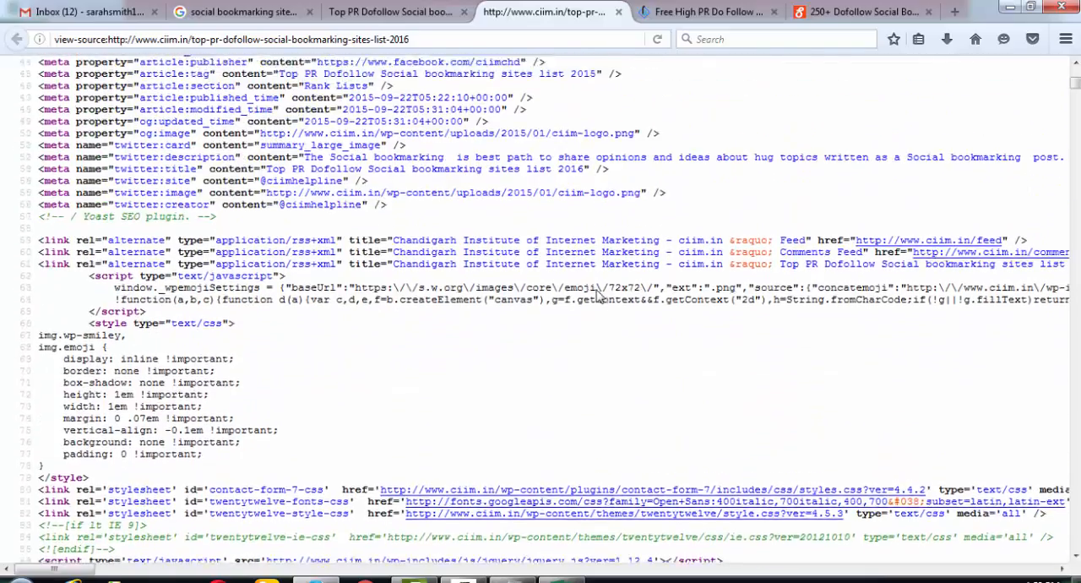
scroll(596, 293, up, 3)
- Search the page source for "dofollow social bookmarking sites list", using the heading on the rendered page as reference
key(ctrl+f)
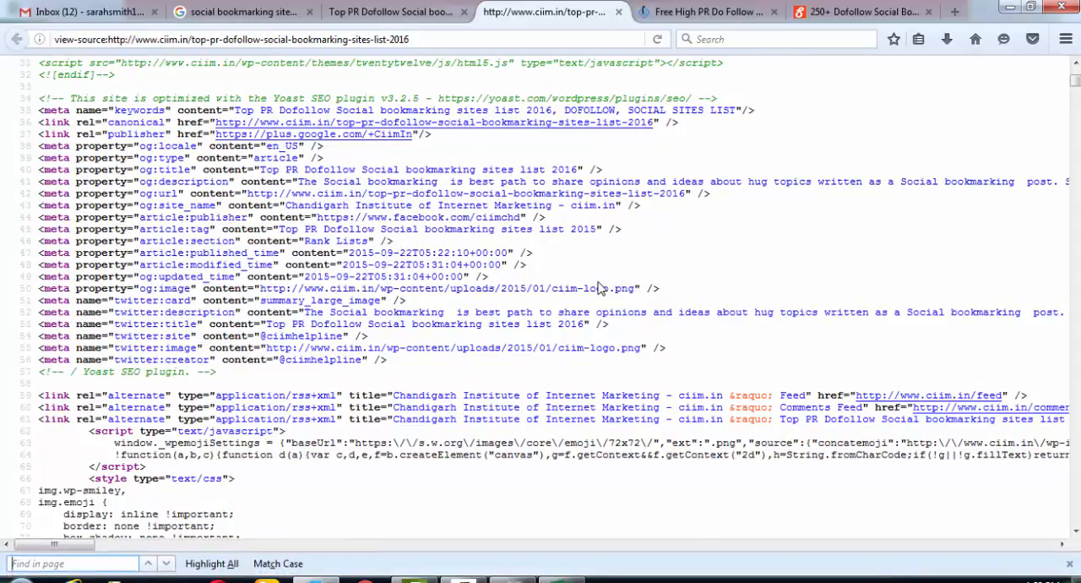
click(396, 12)
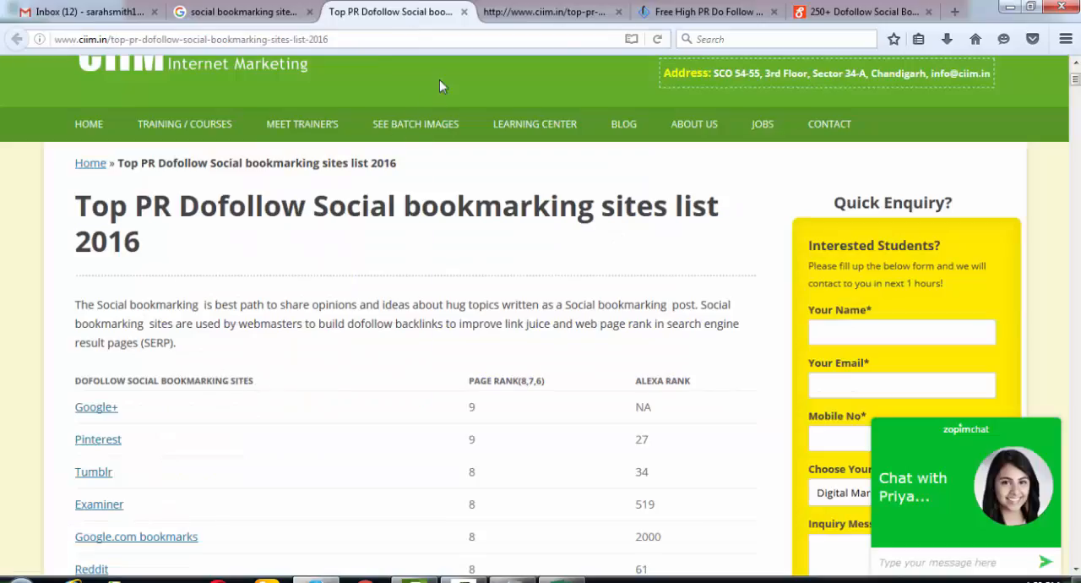
click(532, 12)
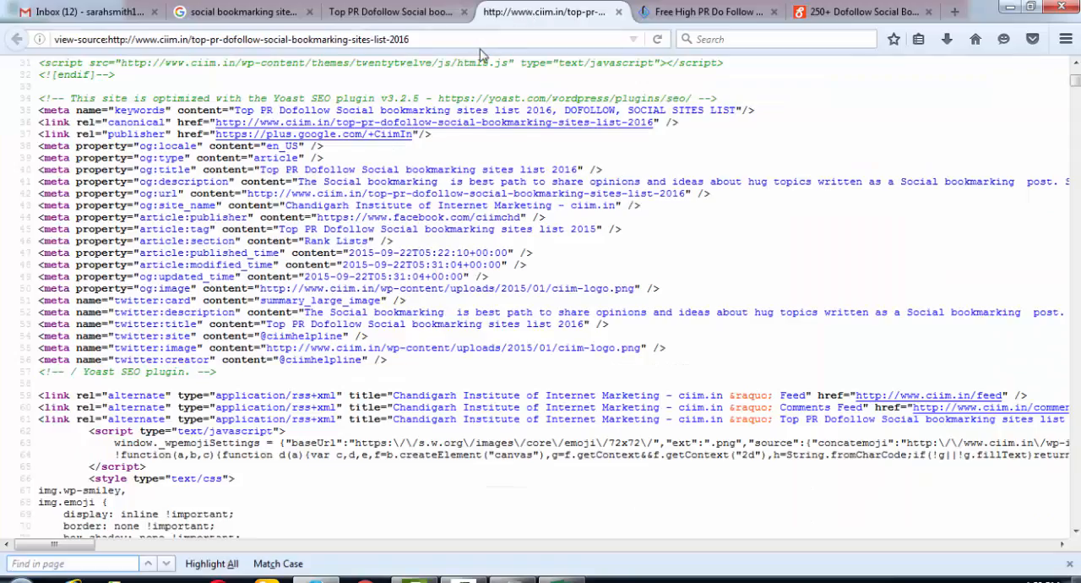
text(dofollow)
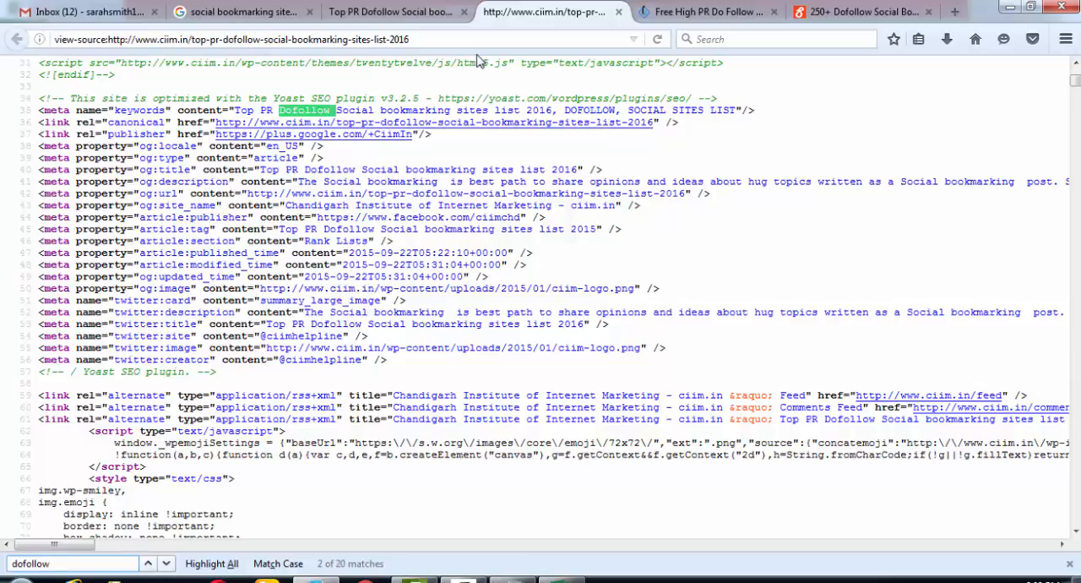
text(ocial)
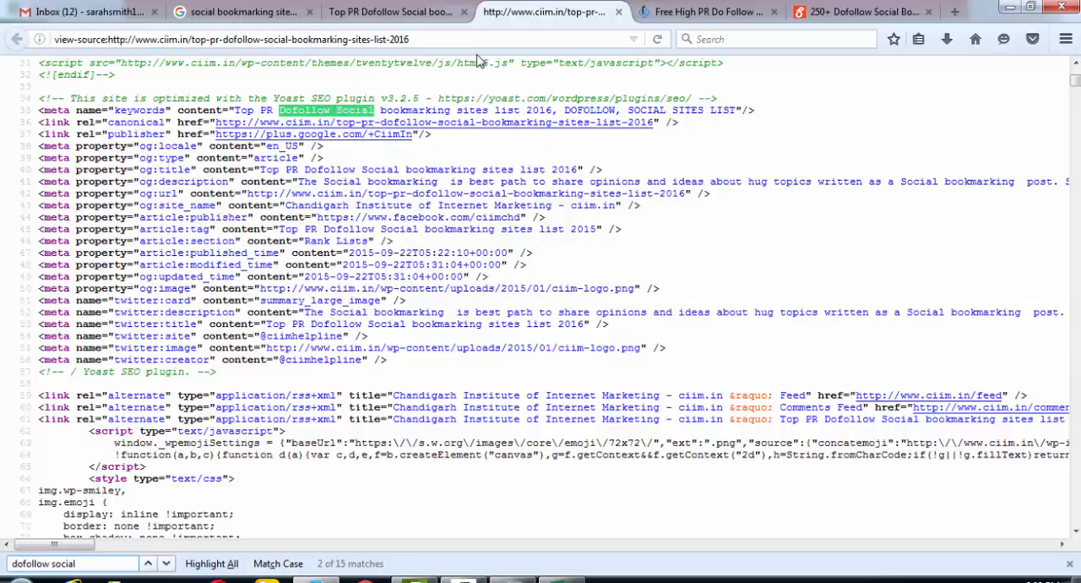
text( bookmarking si)
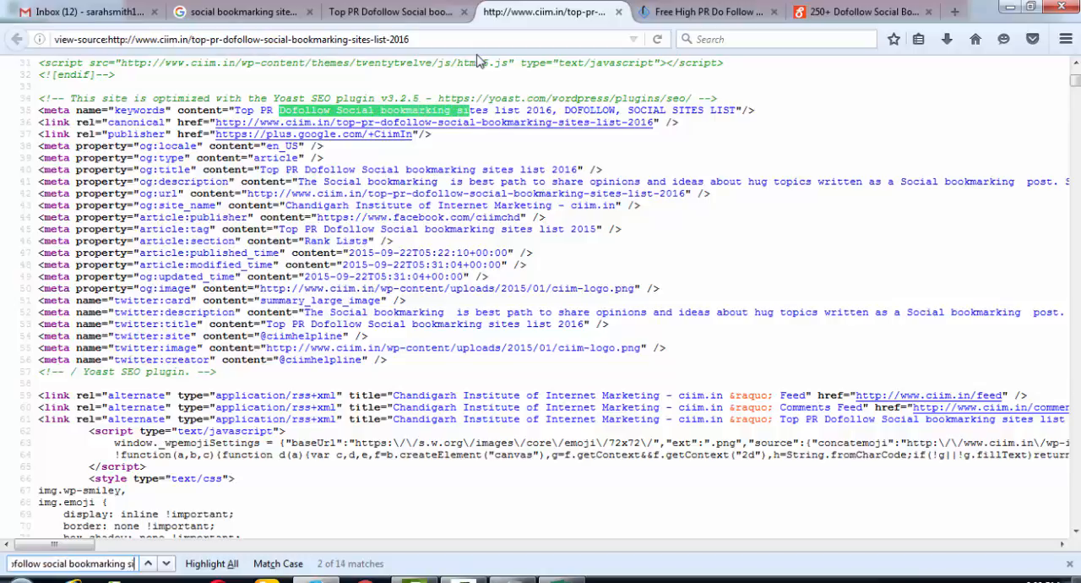
text(tes list)
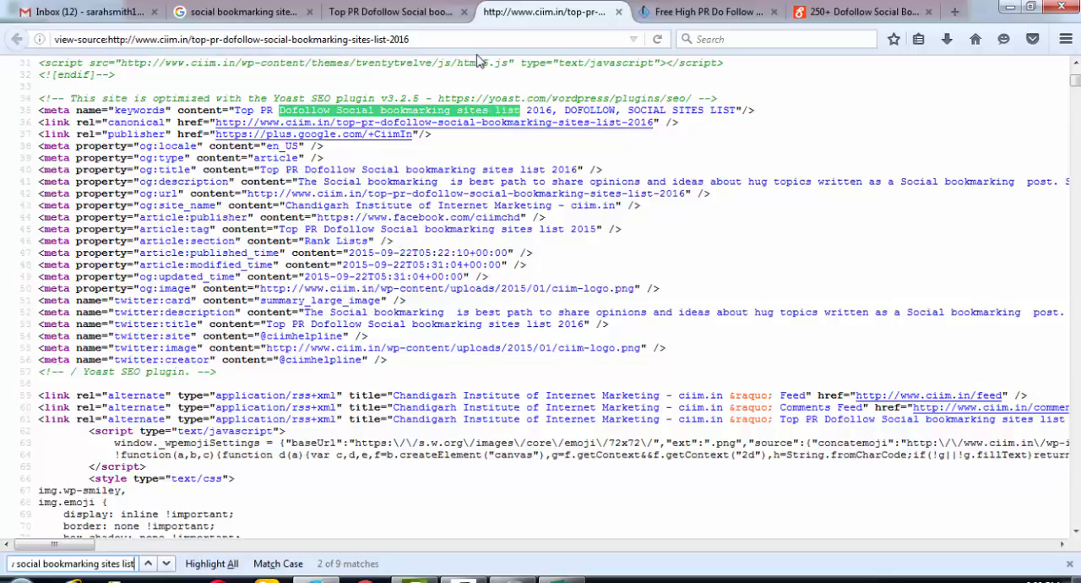
key(Return)
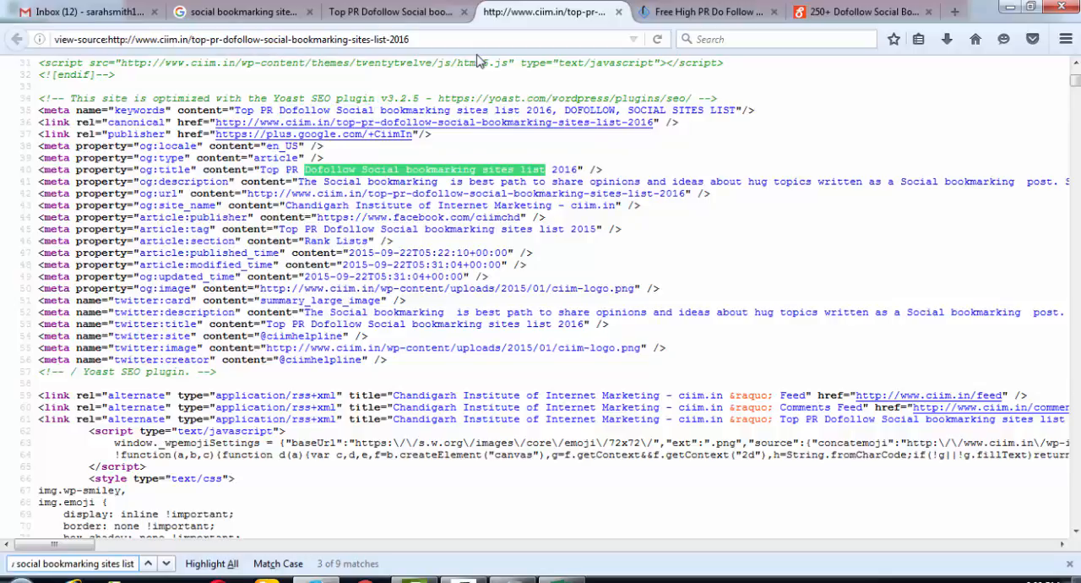
- Go through the remaining matches in the page source and check the code around each for the site table
key(Return)
key(Return)
key(Return)
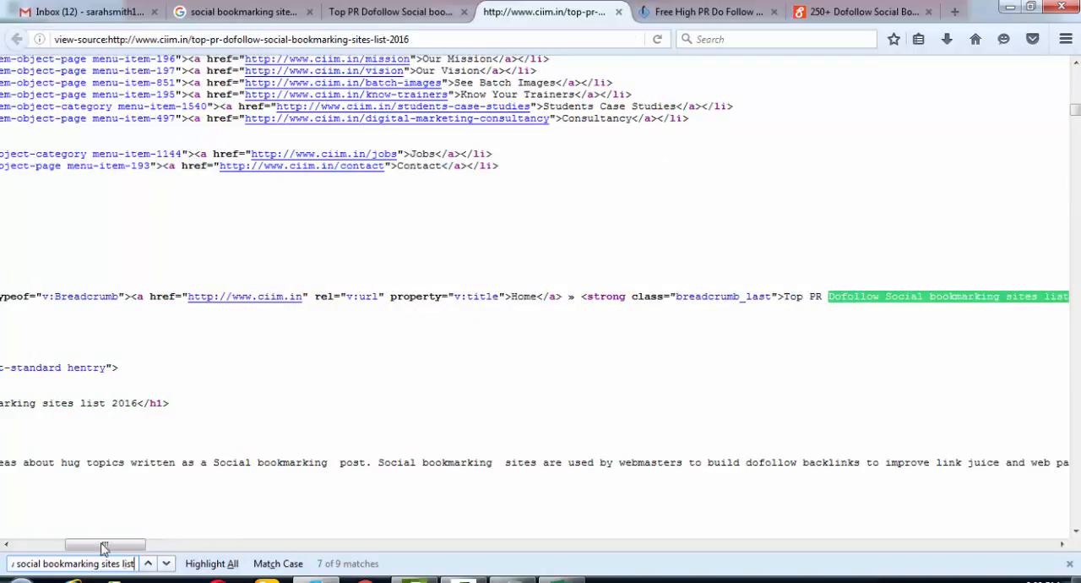
drag(123, 548, 66, 547)
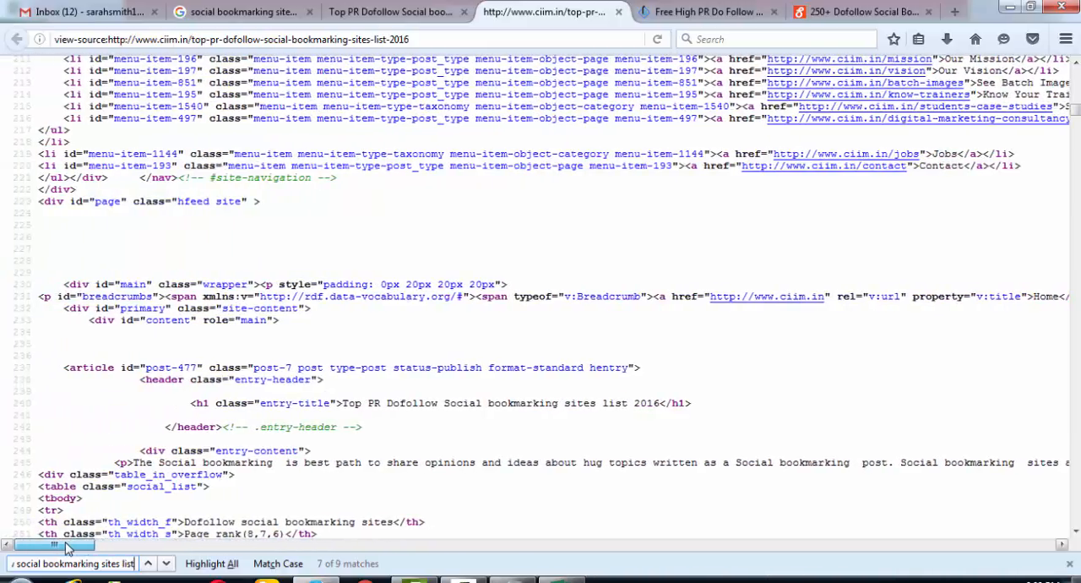
click(167, 564)
click(166, 564)
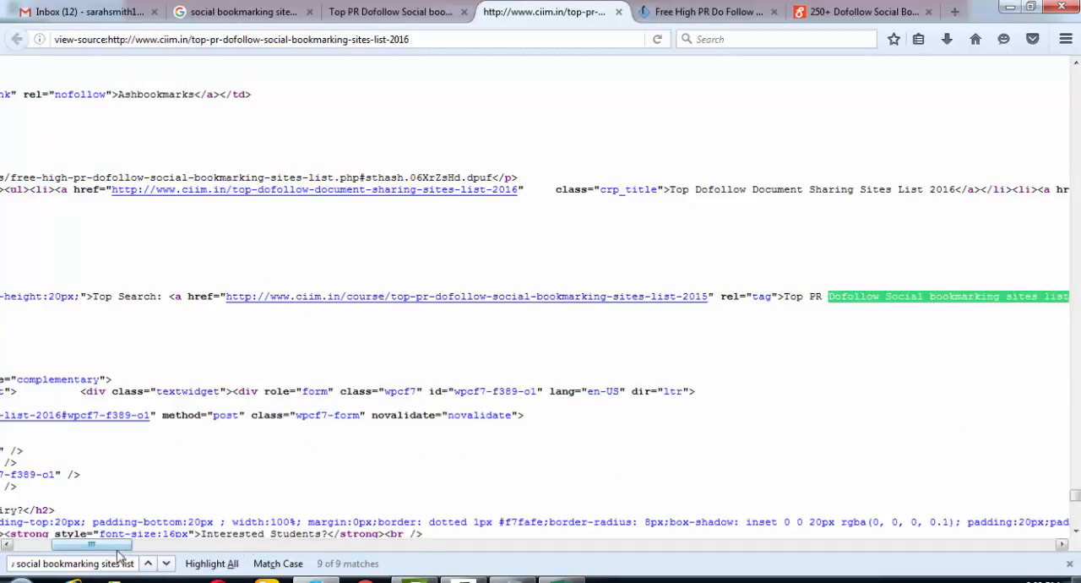
mouse_move(117, 546)
mouse_down()
mouse_move(217, 546)
mouse_move(99, 549)
mouse_up()
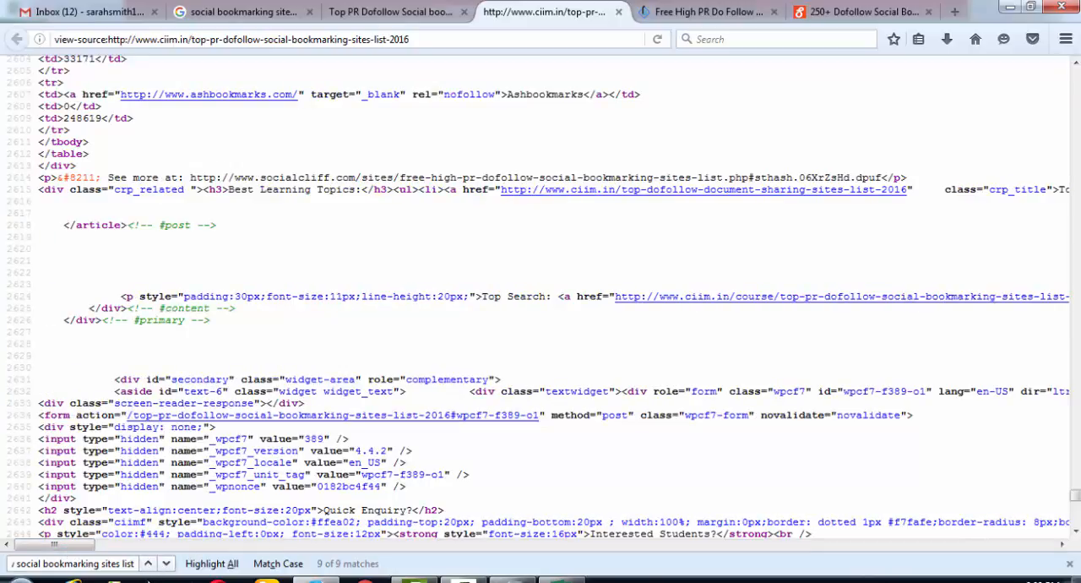
click(167, 563)
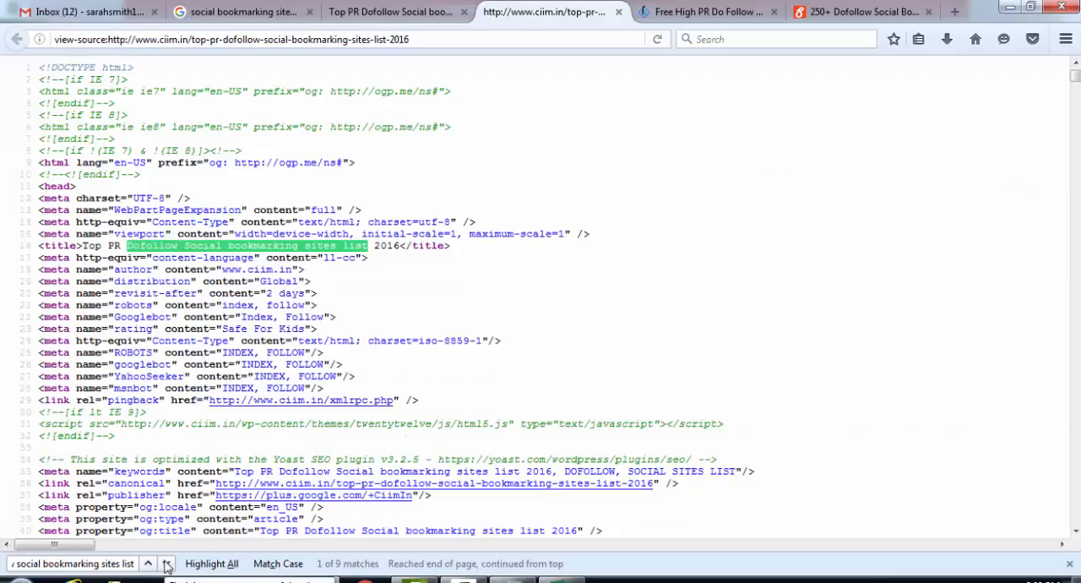
- Search the page source for "examiner" and bring the table rows with the site links and ranks into view
click(380, 12)
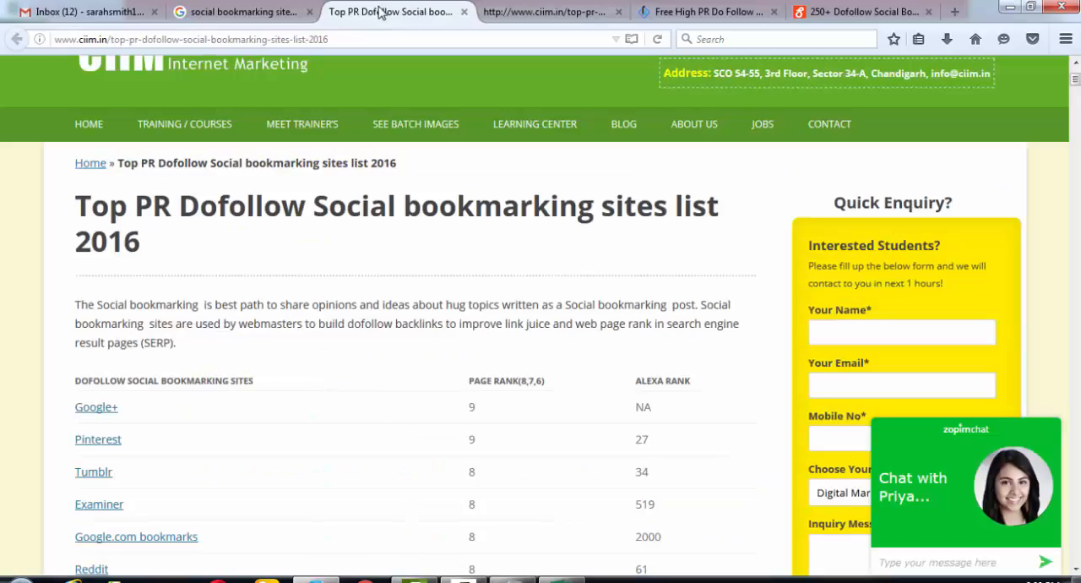
click(499, 13)
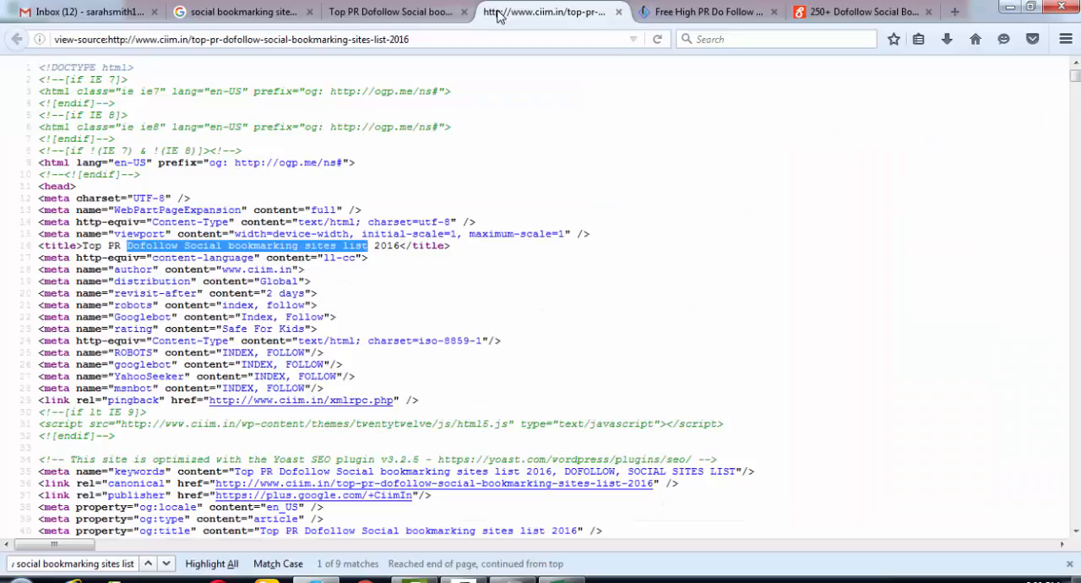
key(ctrl+f)
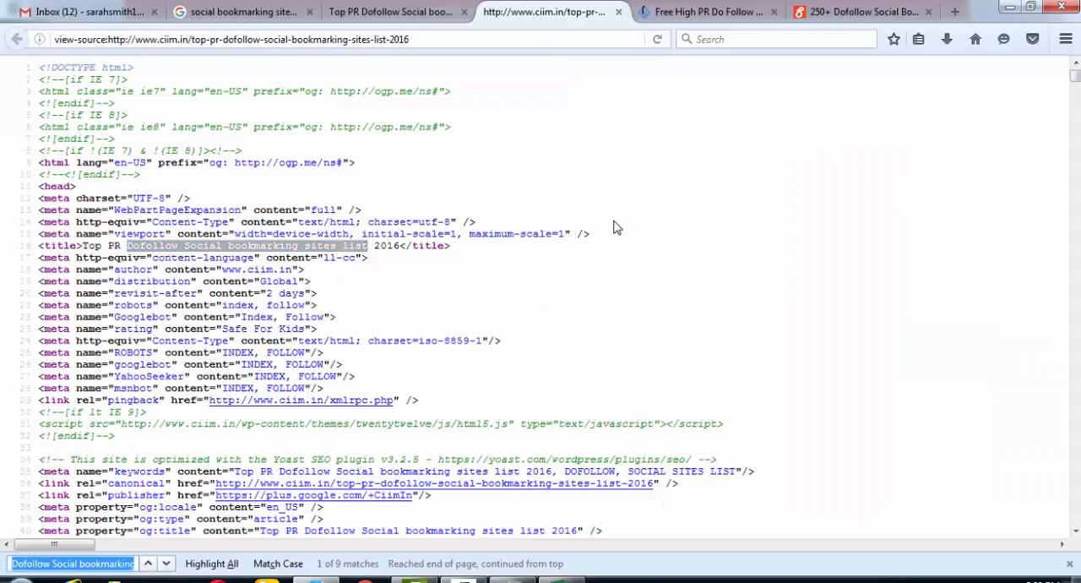
text(exa)
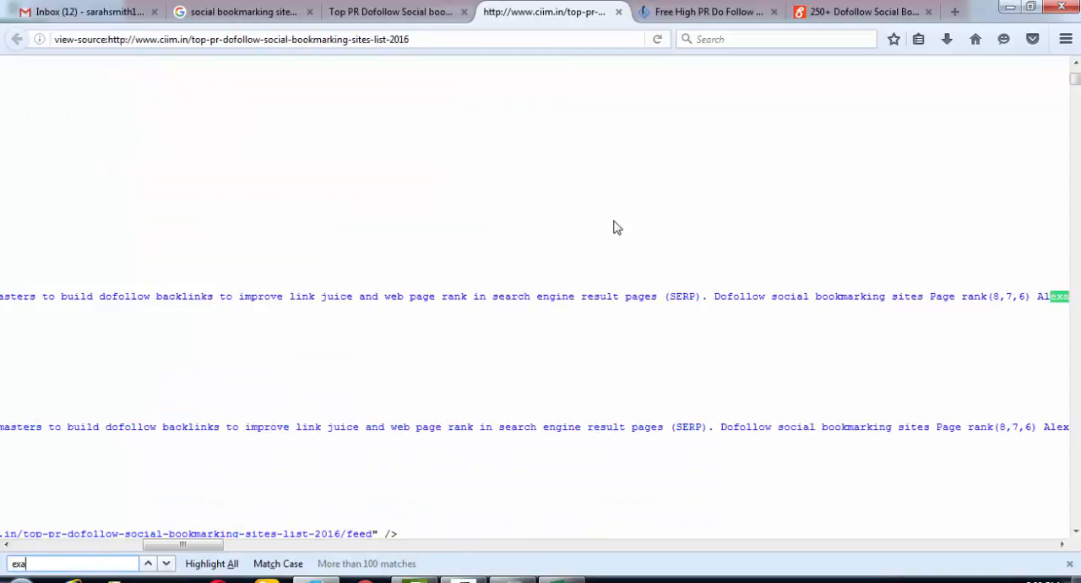
text(miner)
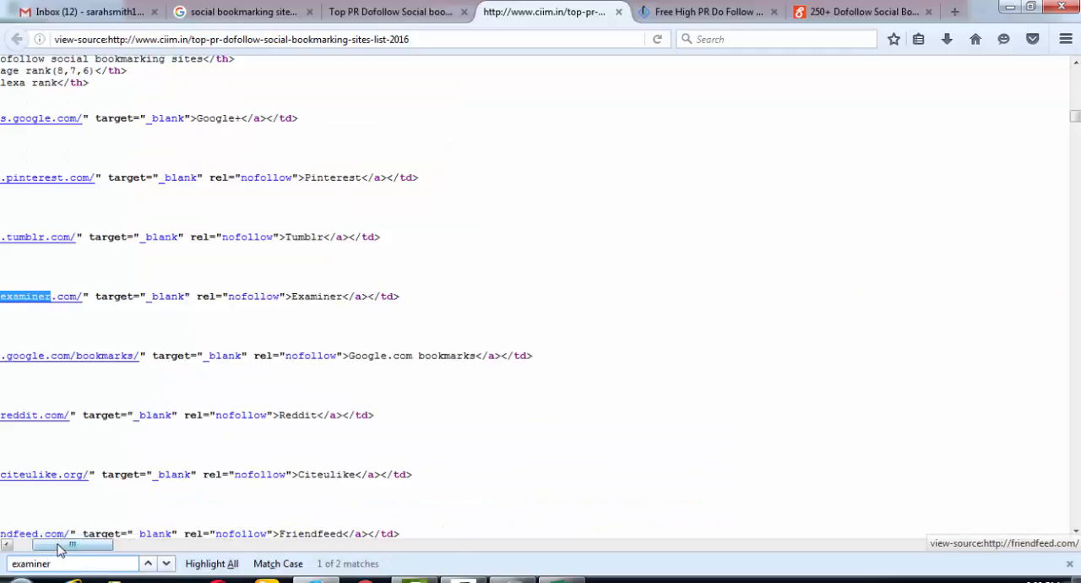
drag(50, 542, 47, 549)
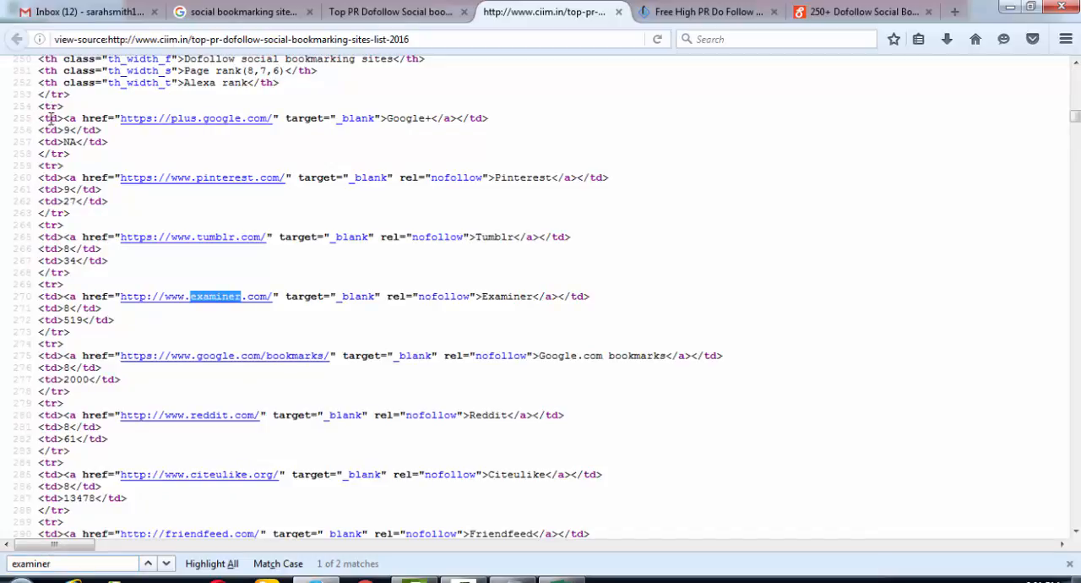
- Copy the whole site table's code from the page source and paste it into a new sheet in the Excel workbook, matching destination formatting
drag(42, 119, 513, 479)
drag(520, 516, 426, 226)
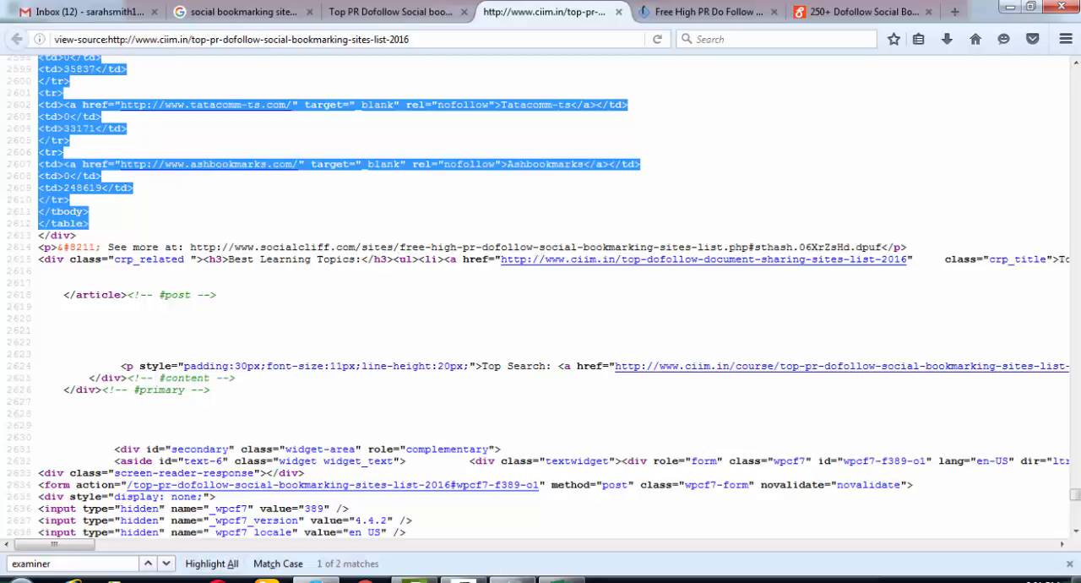
click(562, 580)
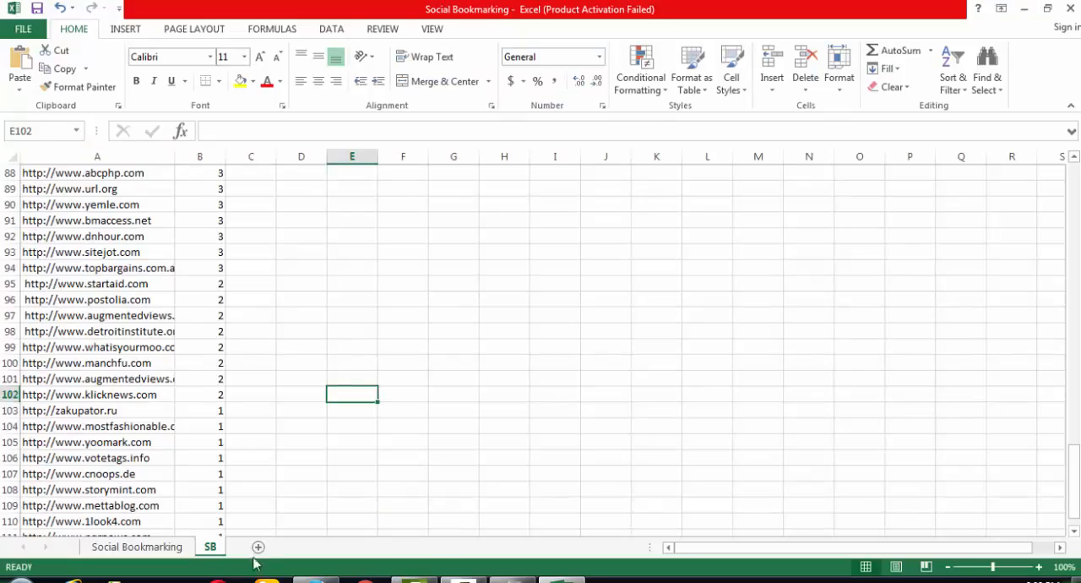
click(259, 548)
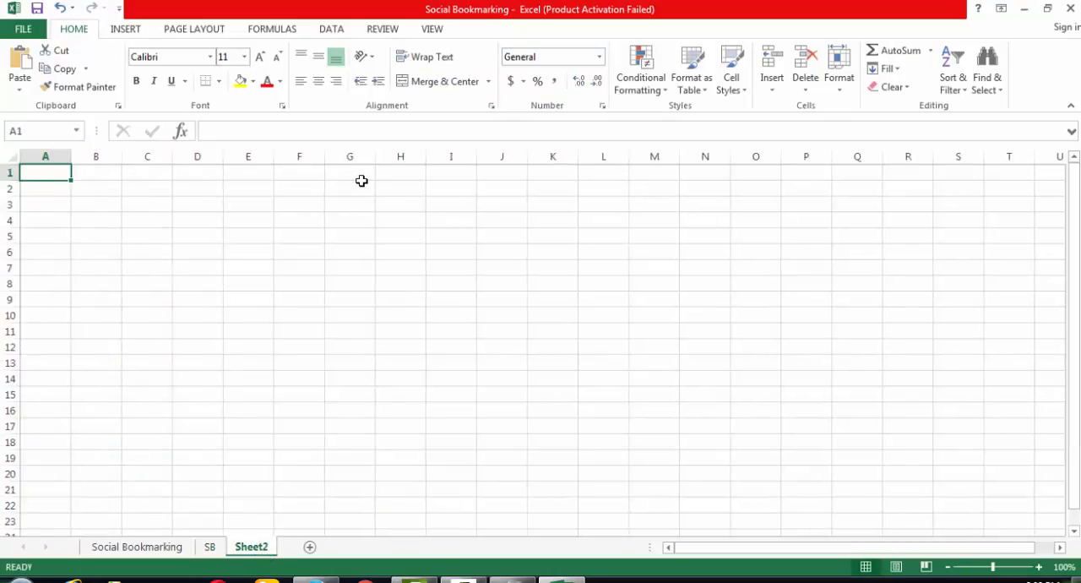
key(ctrl+v)
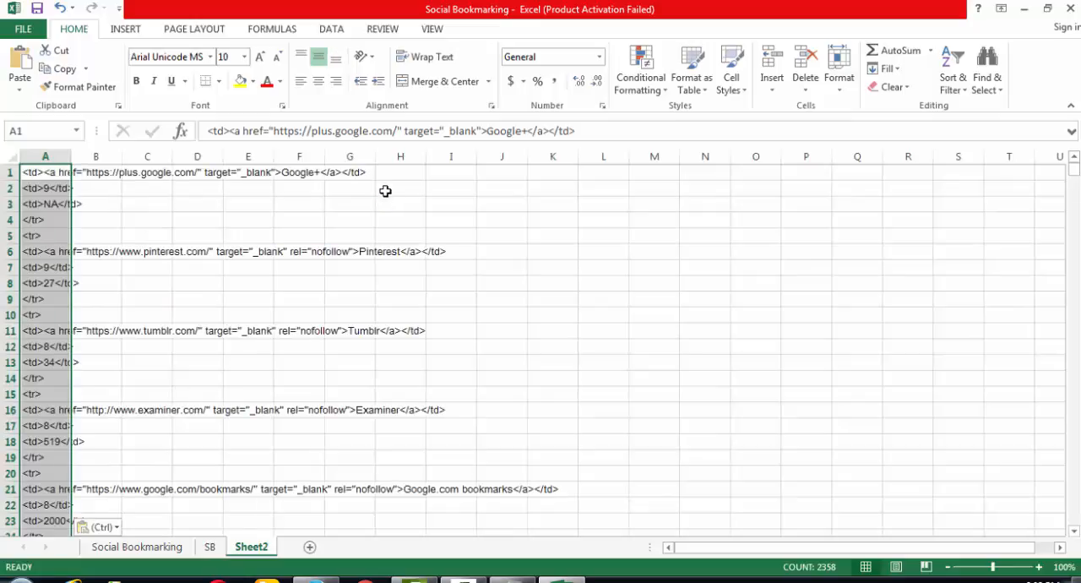
click(117, 526)
click(112, 485)
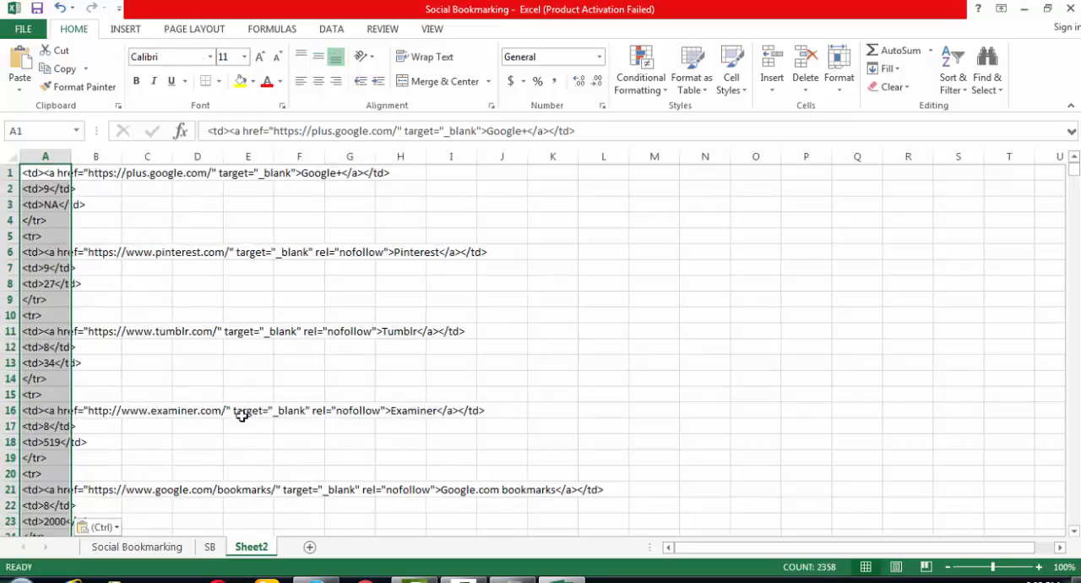
click(600, 348)
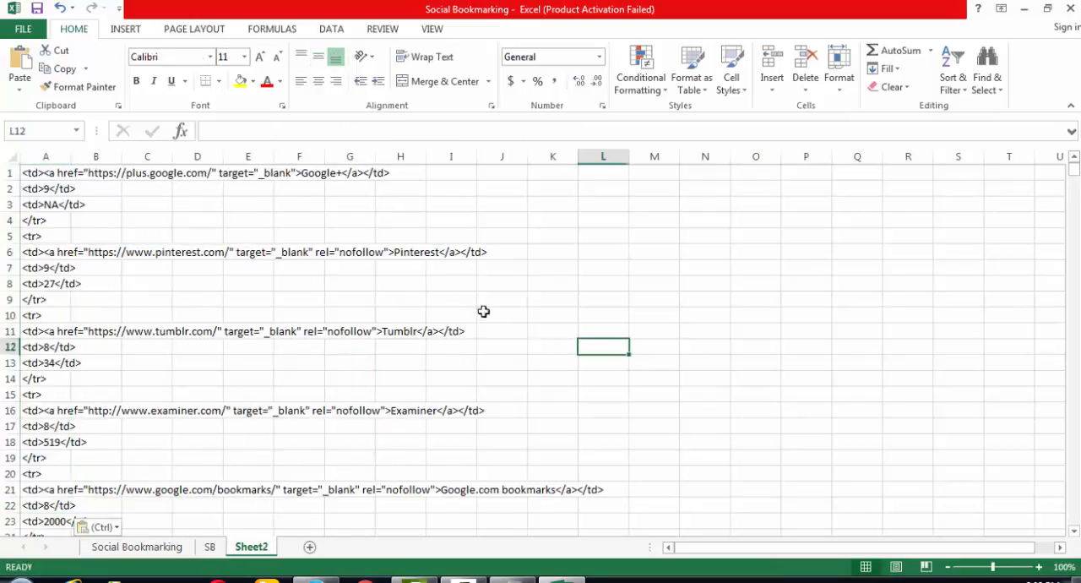
- Copy the code before the URL in A1 and replace every <td><a href=" in the sheet with nothing
click(35, 172)
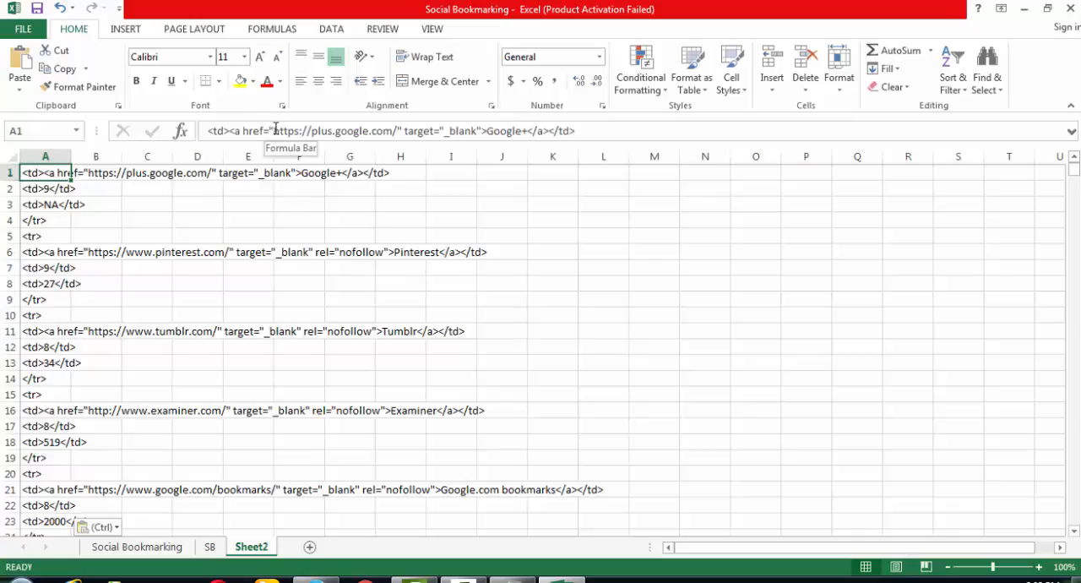
drag(273, 131, 393, 131)
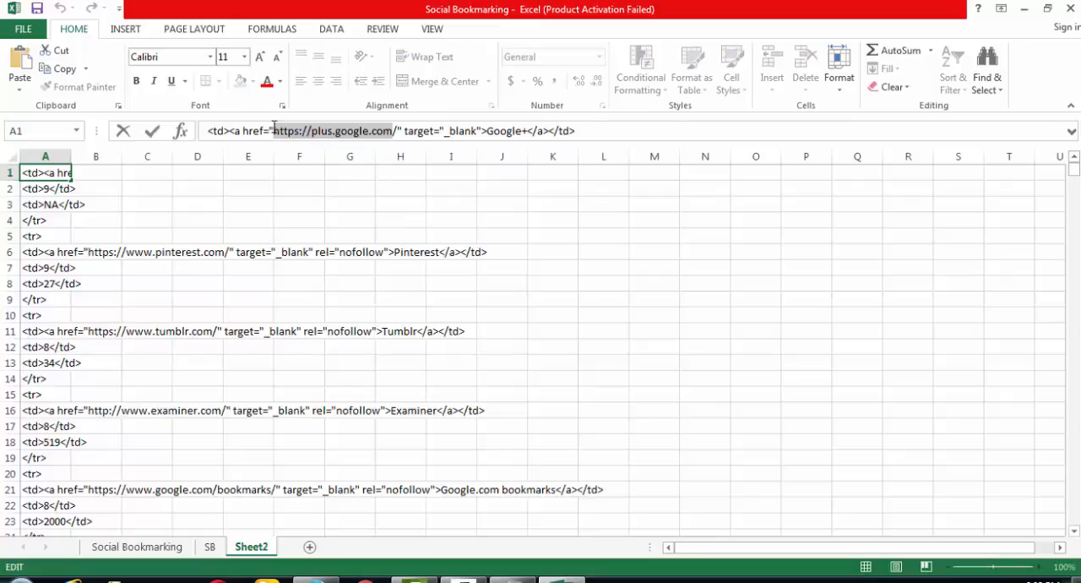
drag(274, 131, 208, 131)
key(ctrl+c)
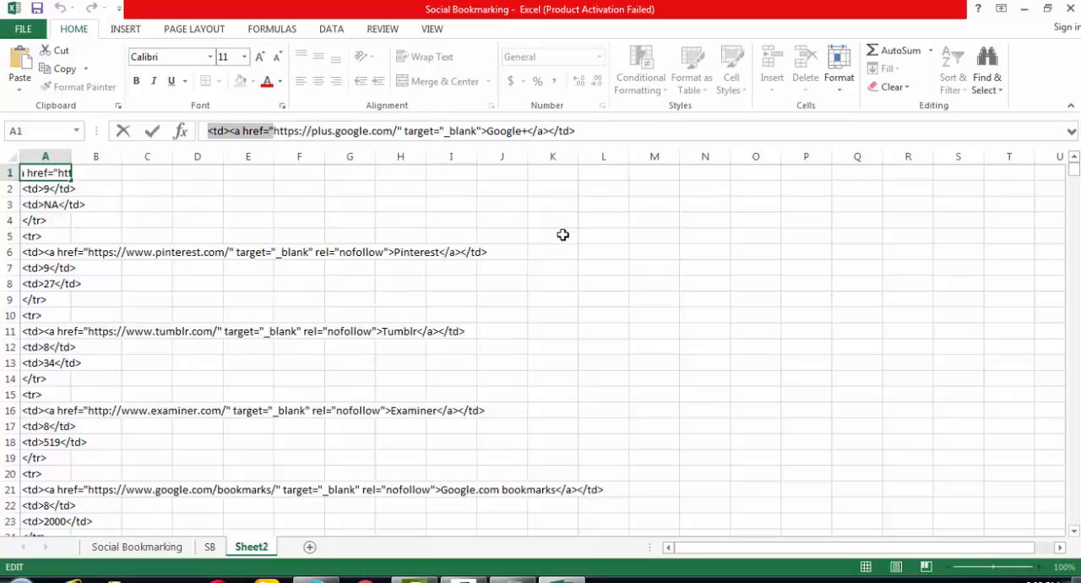
click(357, 201)
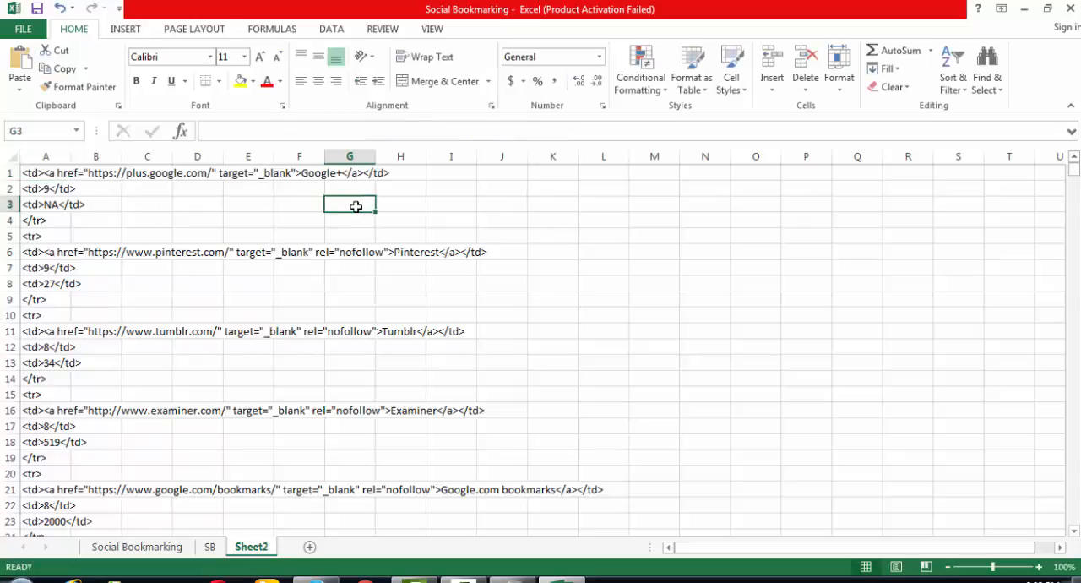
key(ctrl+f)
click(429, 267)
key(ctrl+v)
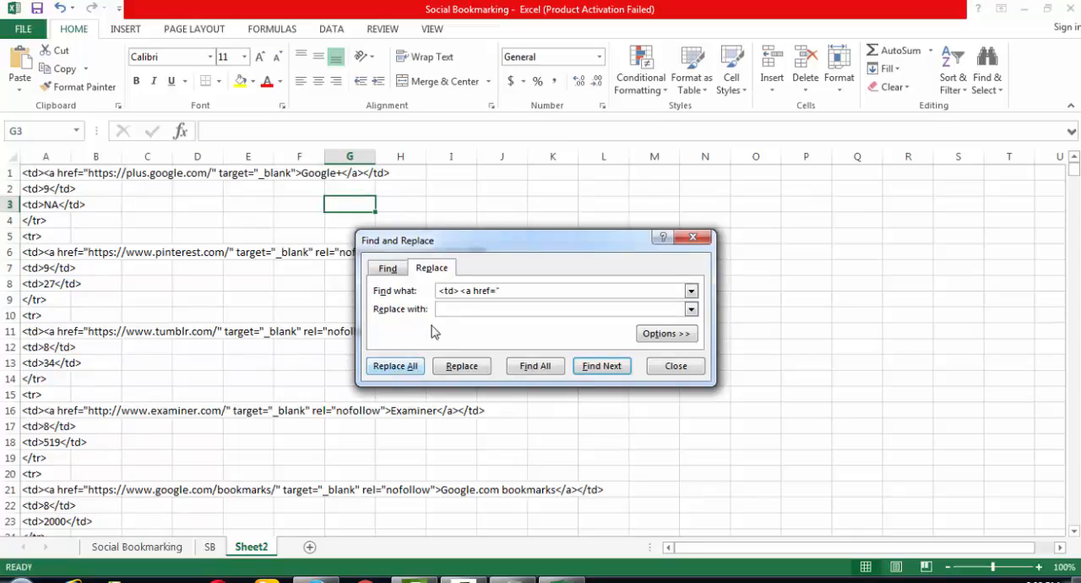
click(395, 372)
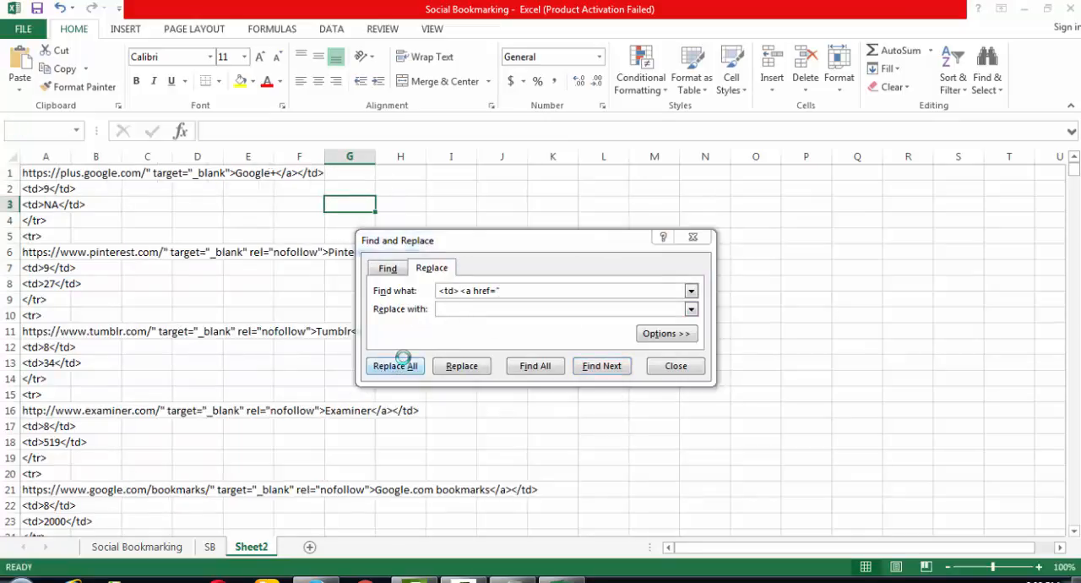
click(545, 336)
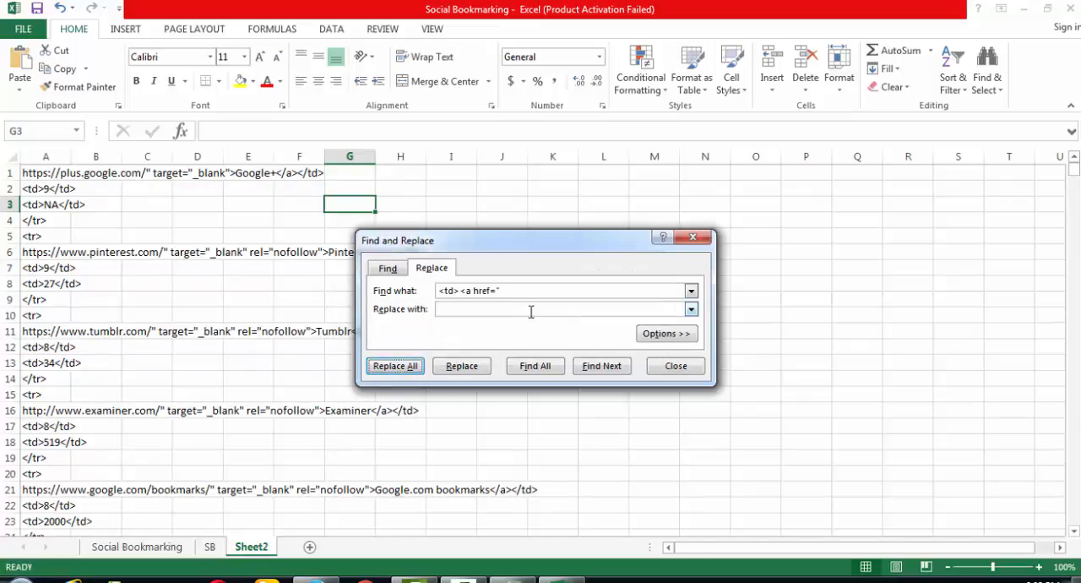
click(668, 365)
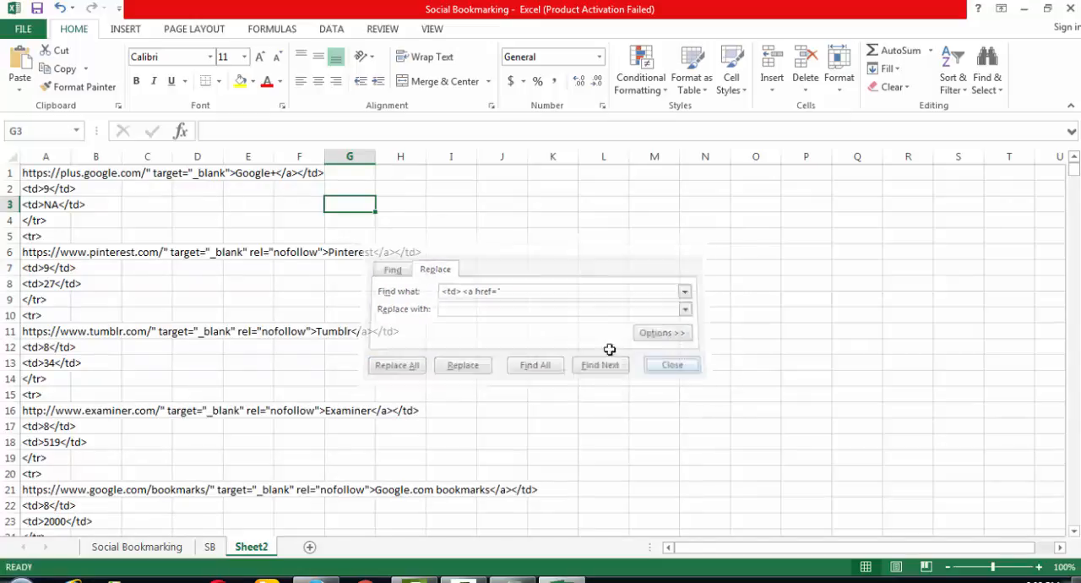
- Copy the code after the URL in A1 and replace all occurrences of /" target="_blank">Google+</a></td> with nothing
click(40, 173)
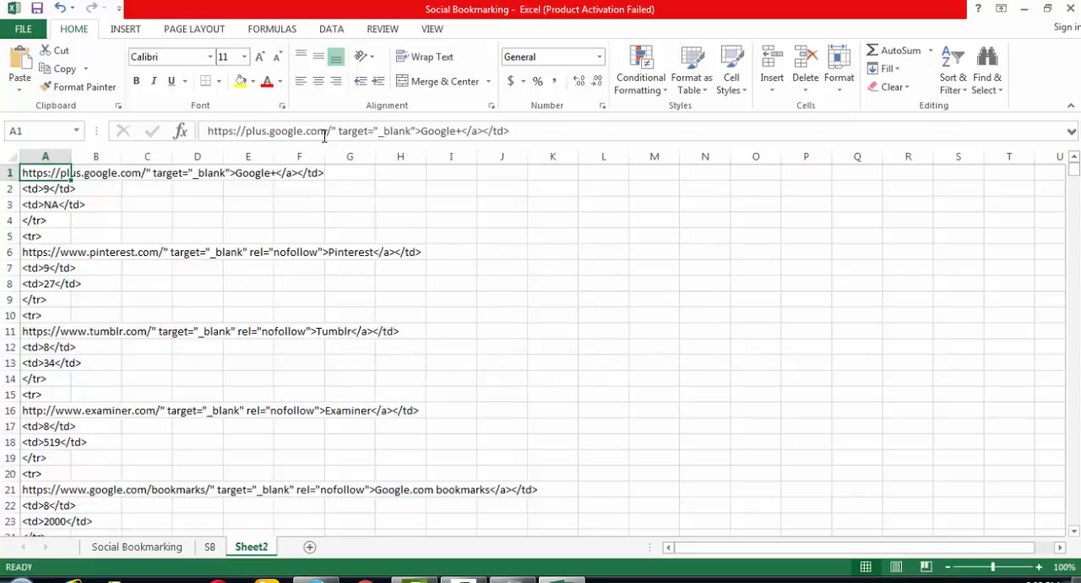
drag(328, 130, 532, 140)
key(ctrl+c)
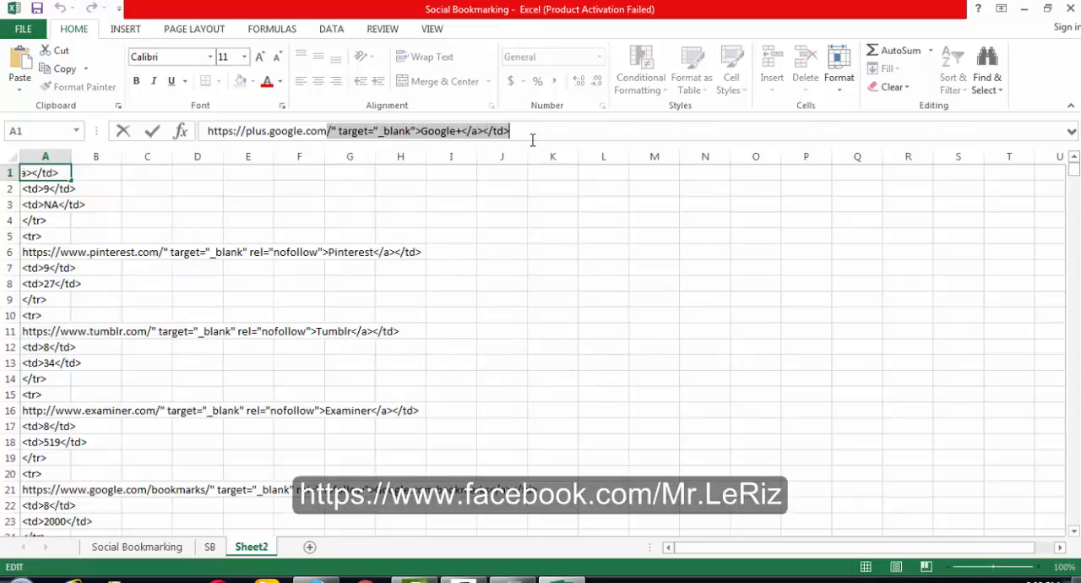
click(448, 237)
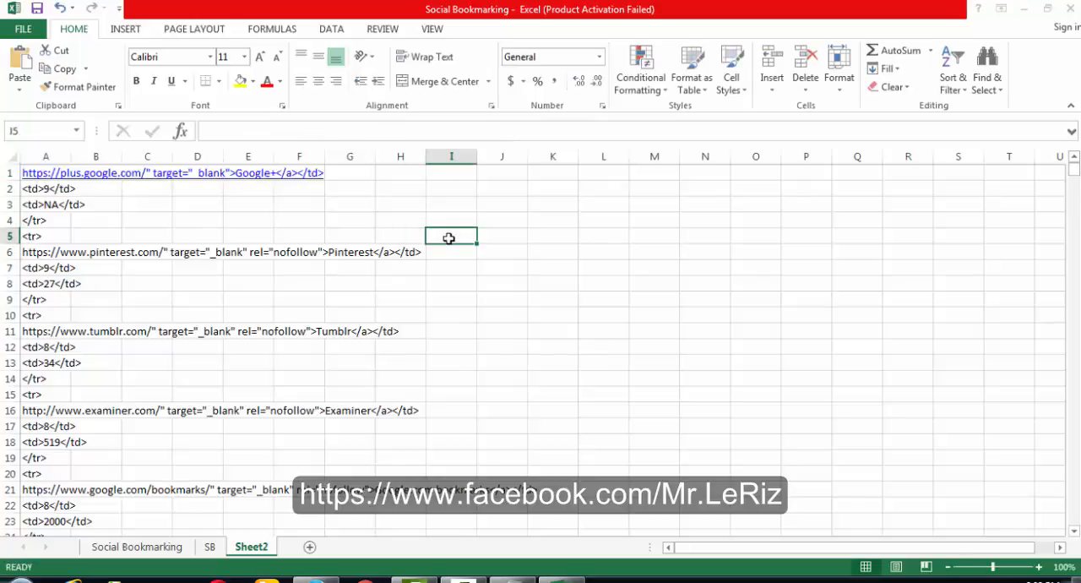
key(ctrl+f)
click(426, 289)
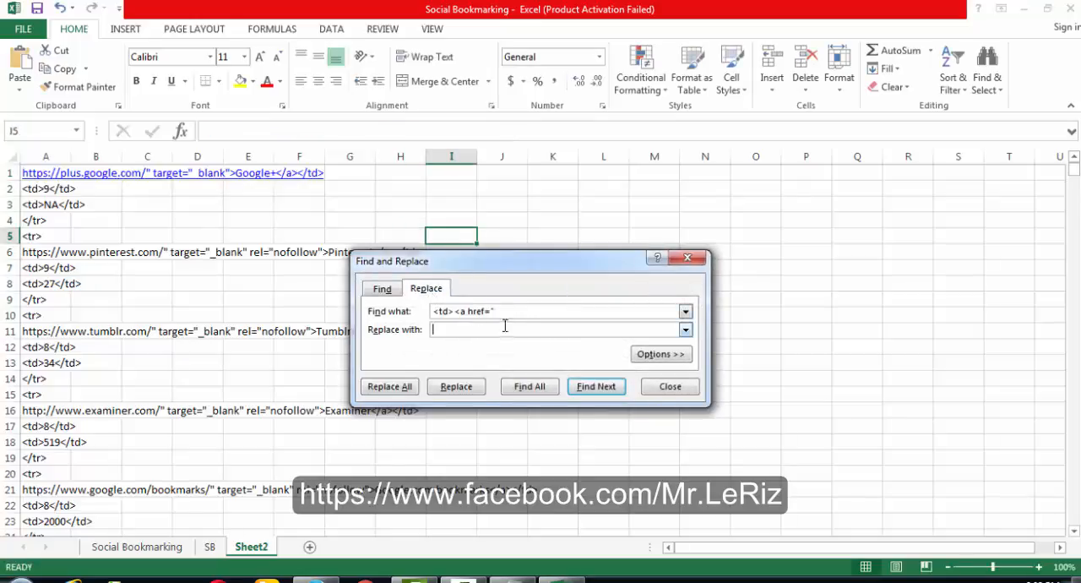
key(ctrl+a)
key(ctrl+v)
click(393, 387)
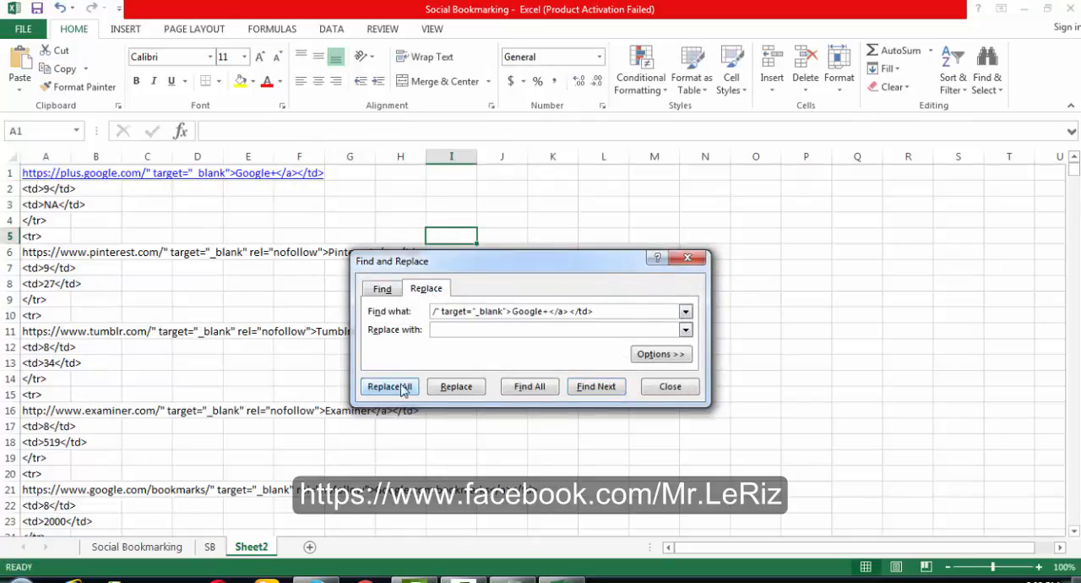
click(543, 335)
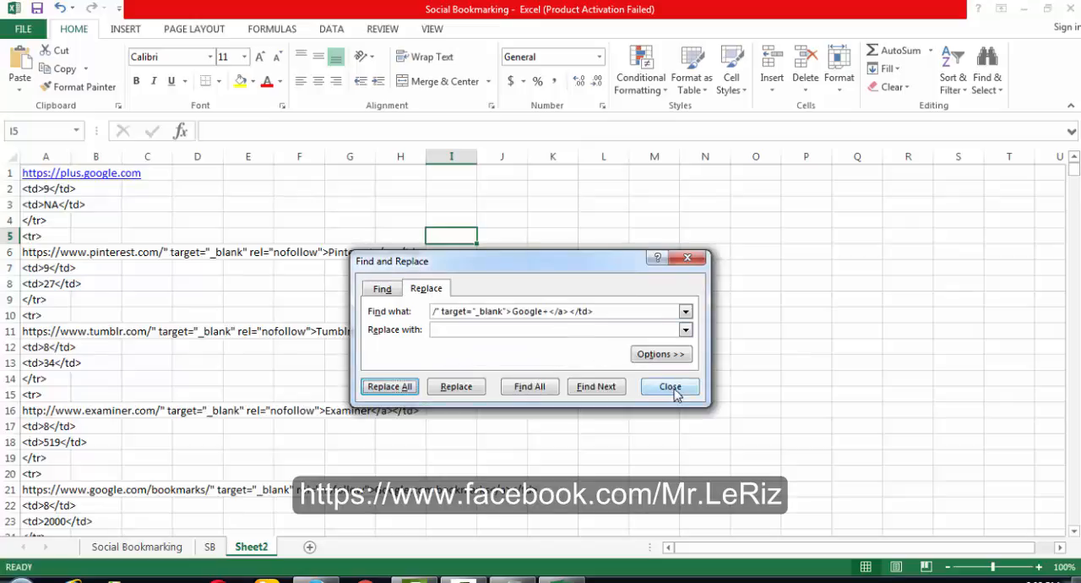
click(671, 386)
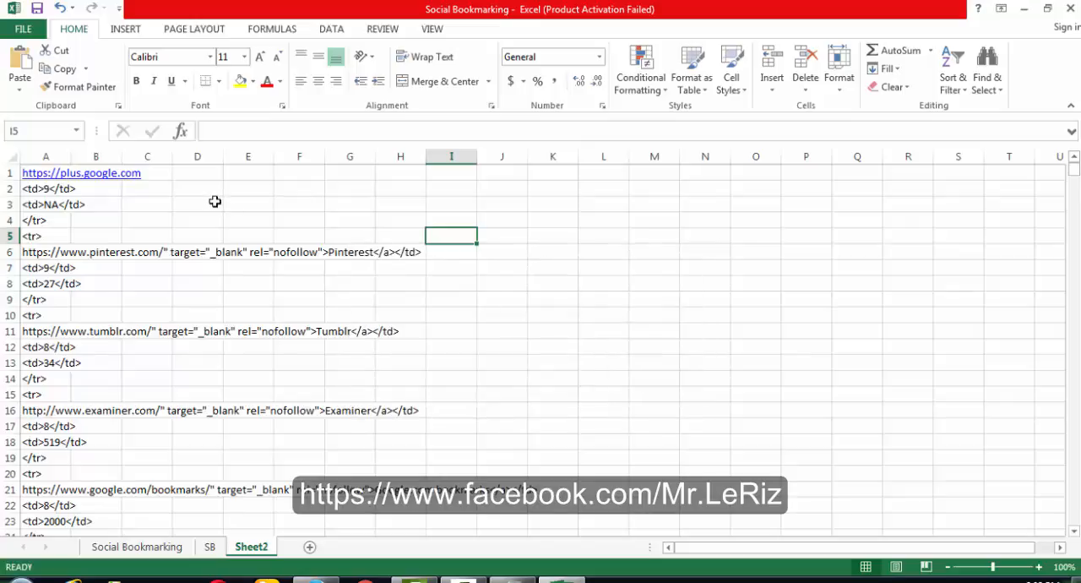
- Copy the rank code from A2 and replace every <td>9</td> in the sheet with nothing
click(47, 190)
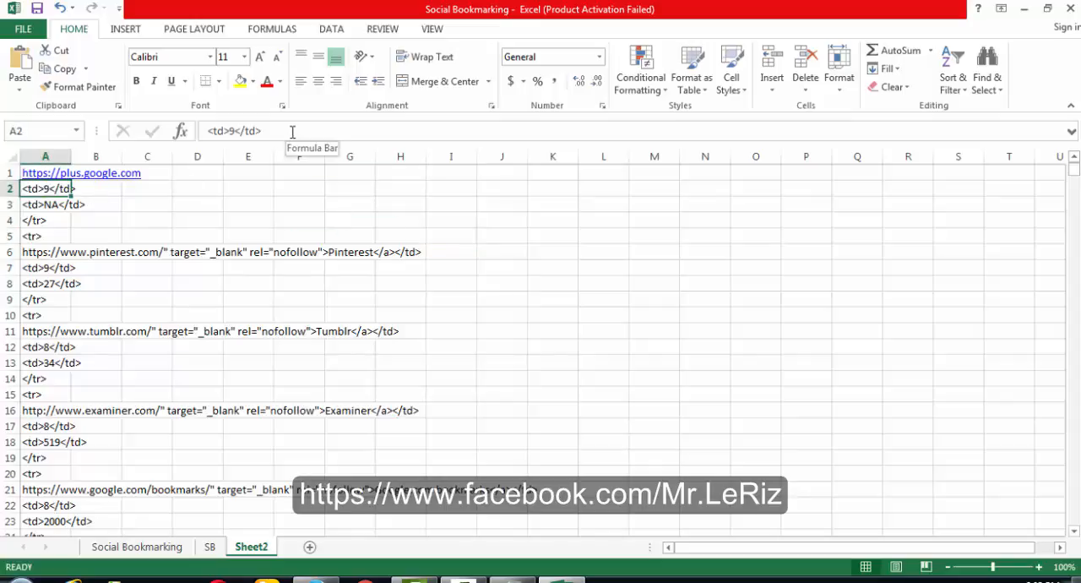
drag(293, 131, 207, 131)
key(ctrl+c)
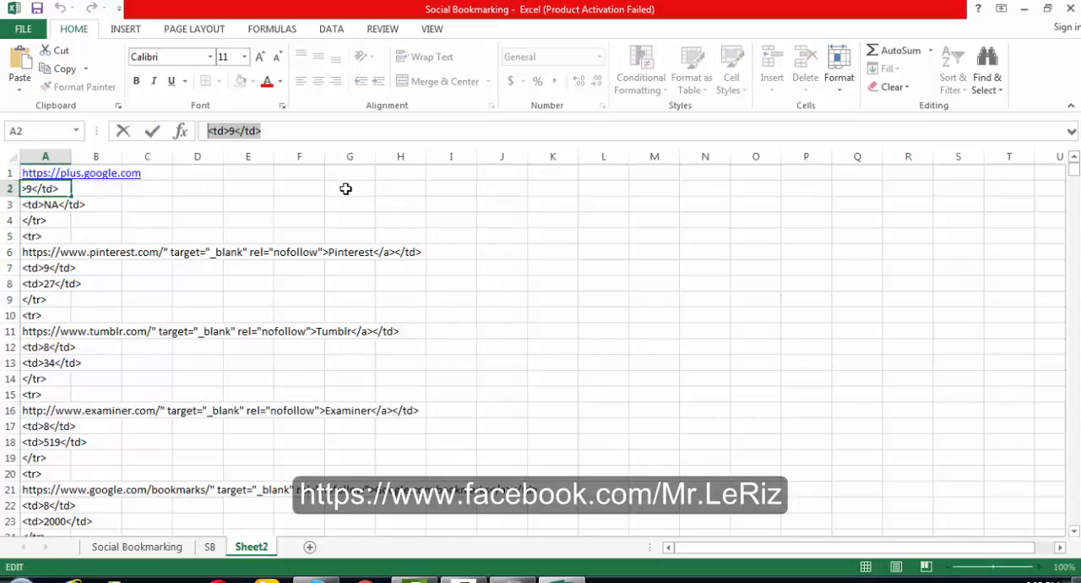
click(342, 201)
key(ctrl+f)
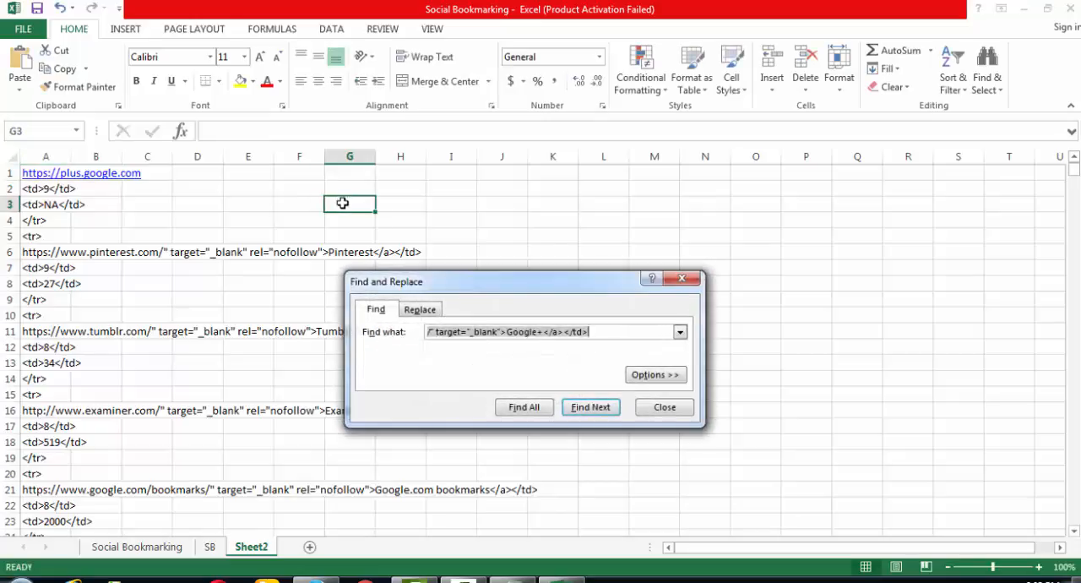
key(ctrl+v)
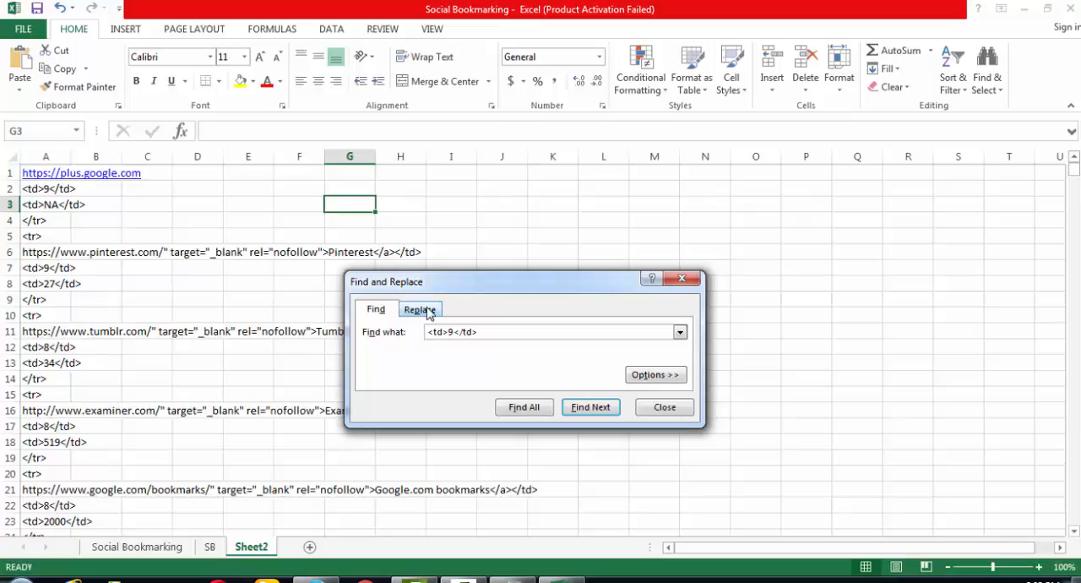
click(420, 310)
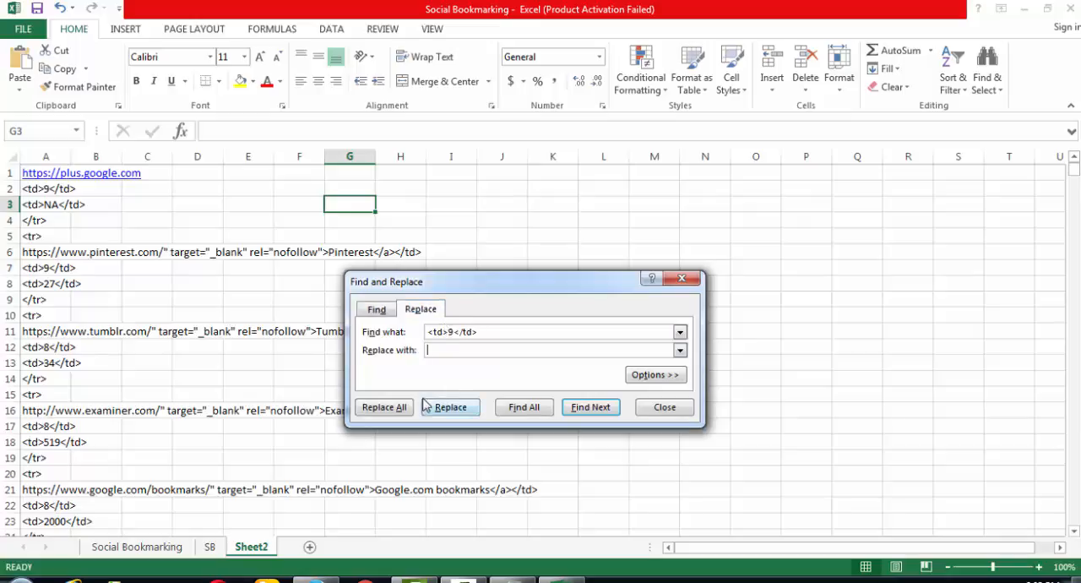
click(392, 409)
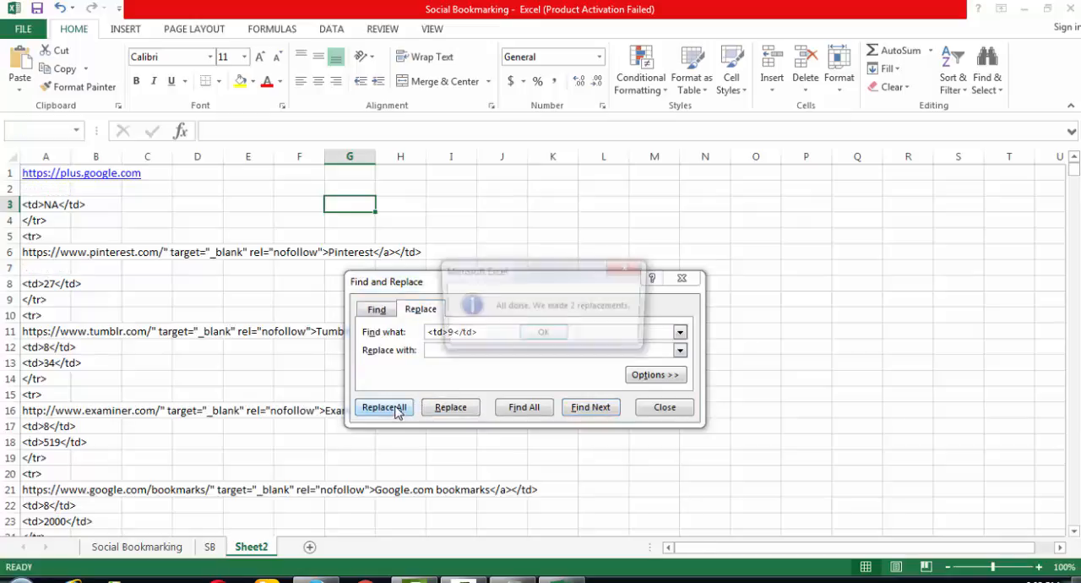
click(535, 333)
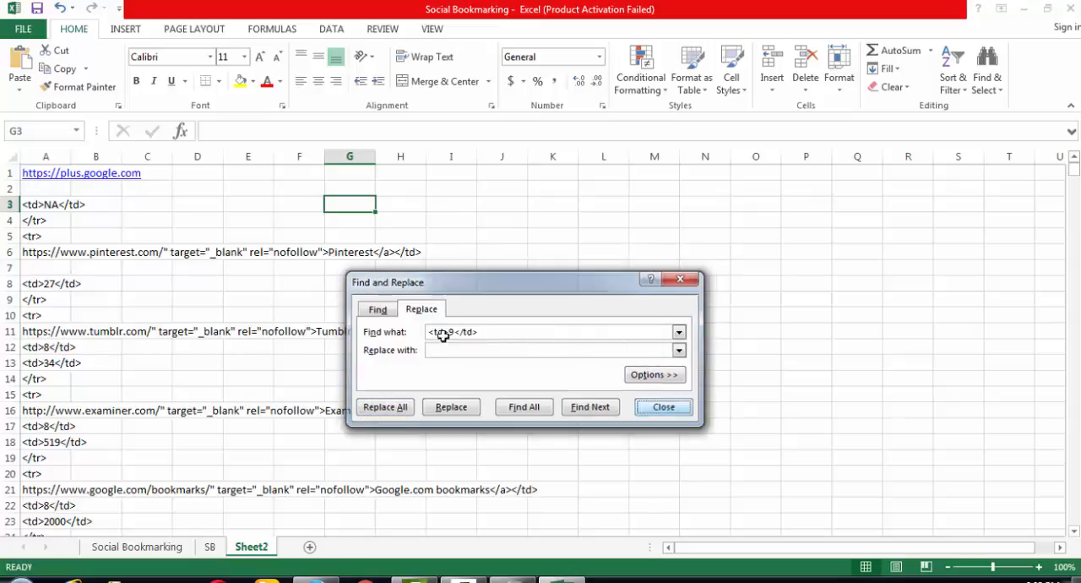
key(Escape)
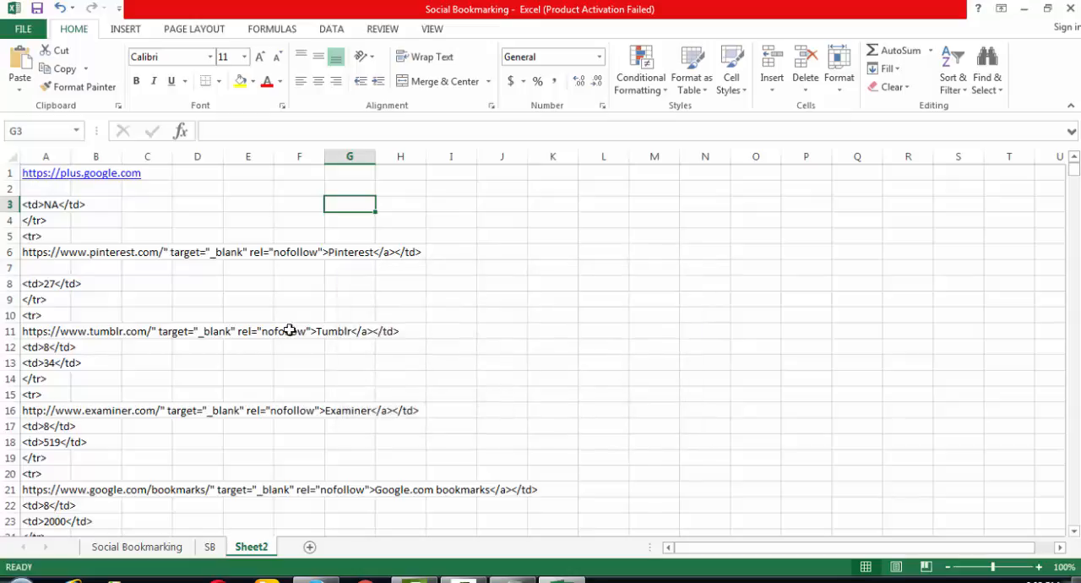
- Copy the row tag from A20 and replace every <tr> in the sheet with nothing
click(39, 471)
key(ctrl+c)
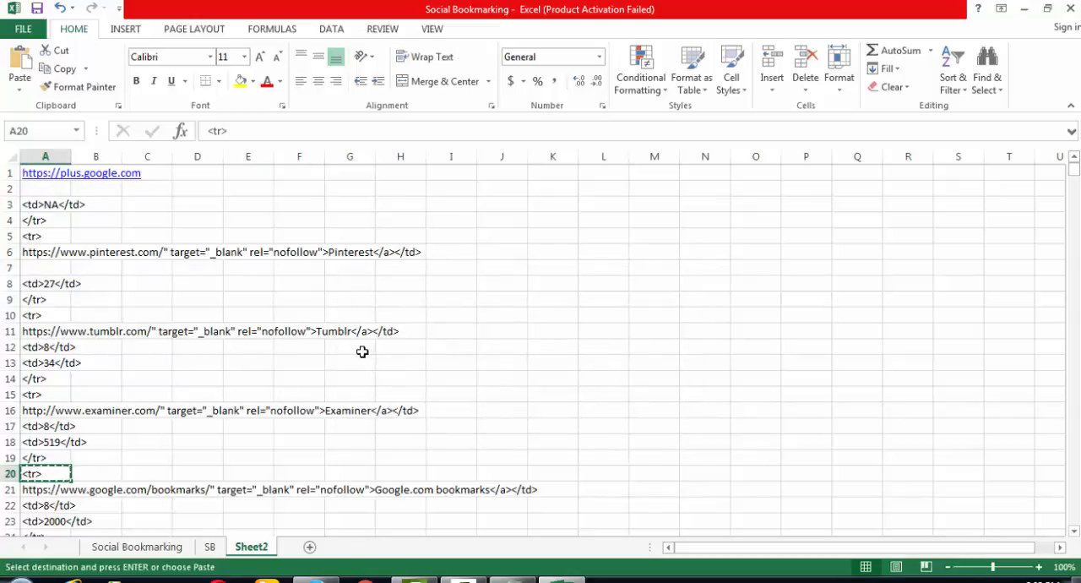
click(453, 300)
key(ctrl+f)
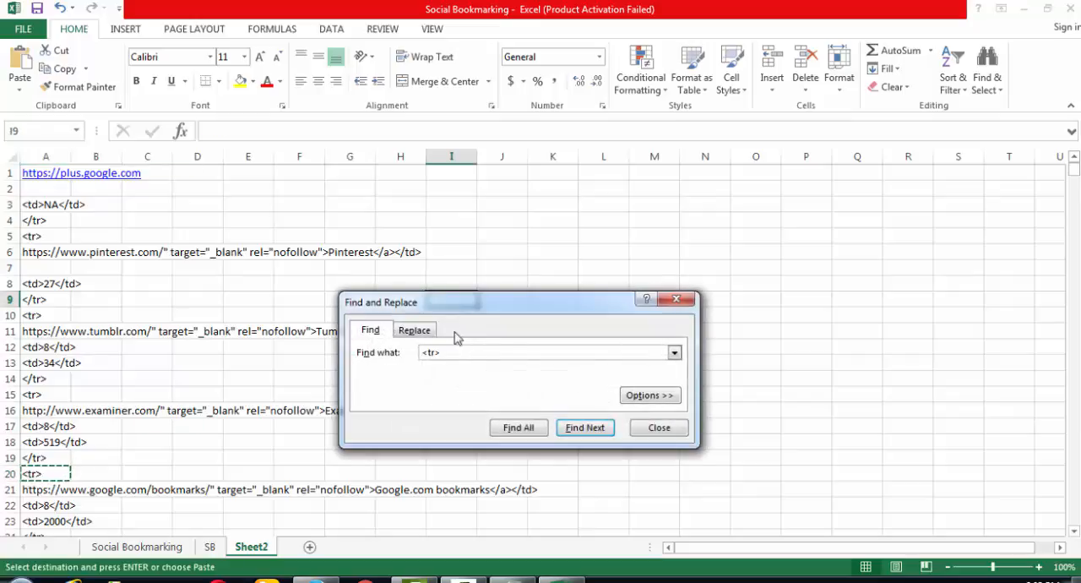
click(415, 330)
click(380, 427)
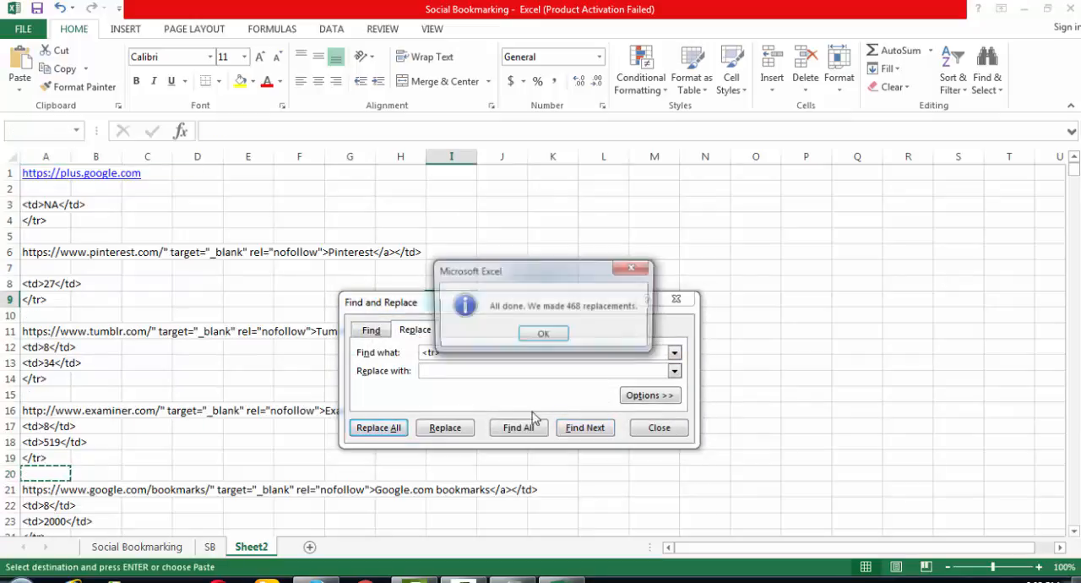
click(546, 334)
click(660, 429)
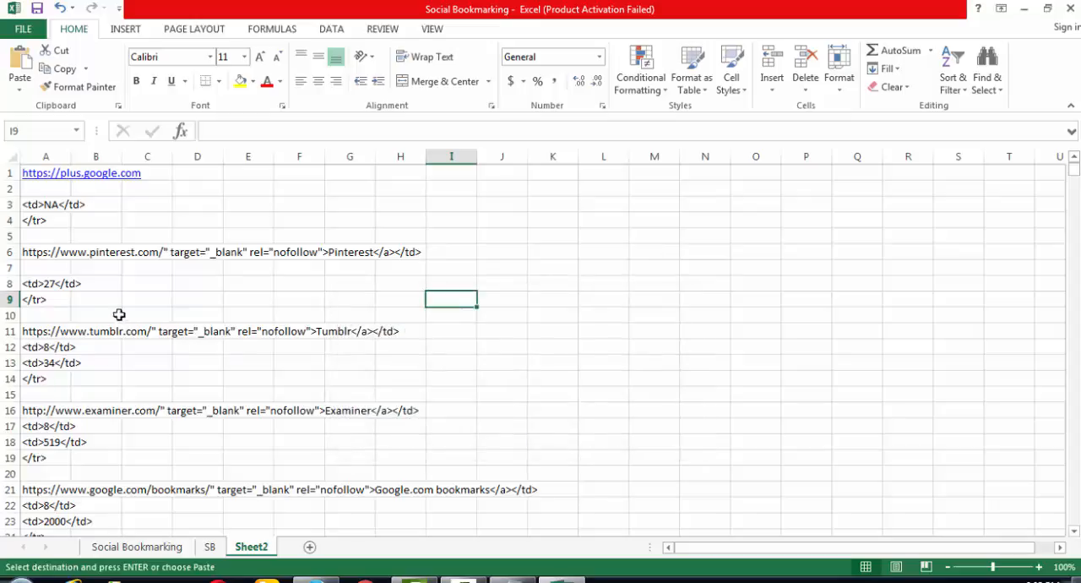
click(41, 282)
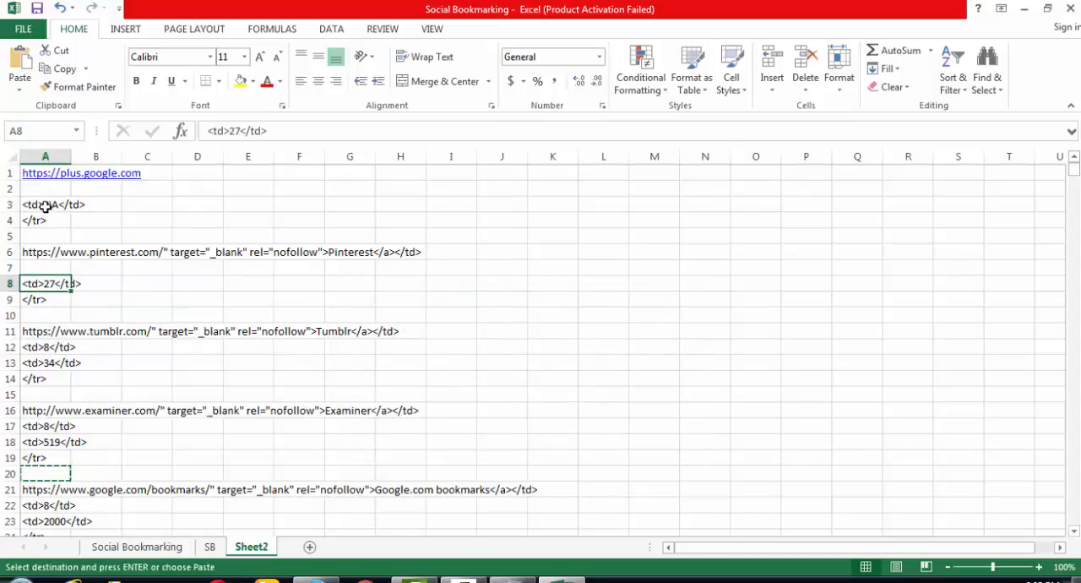
click(230, 253)
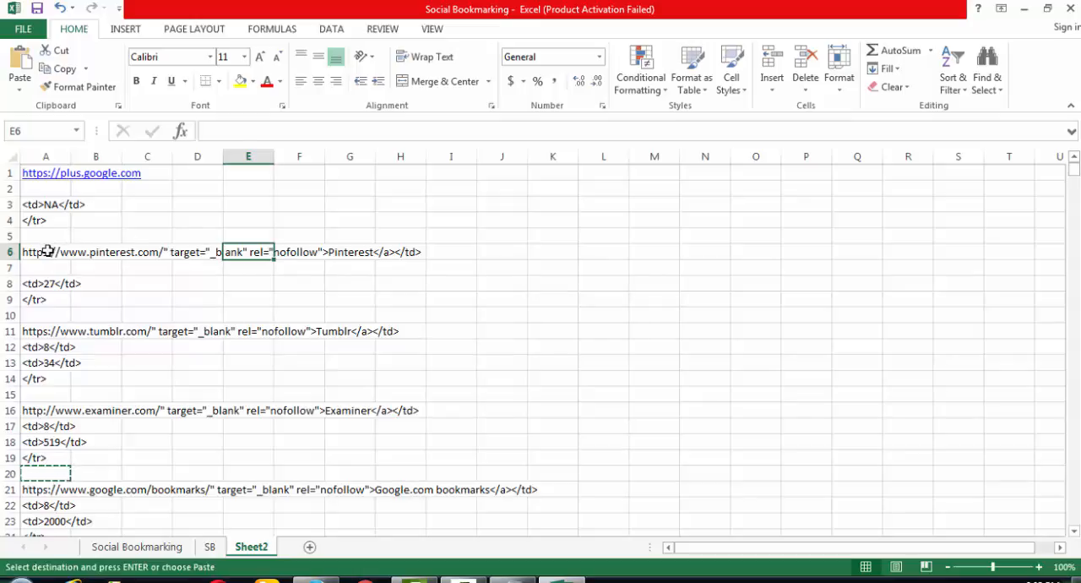
click(49, 251)
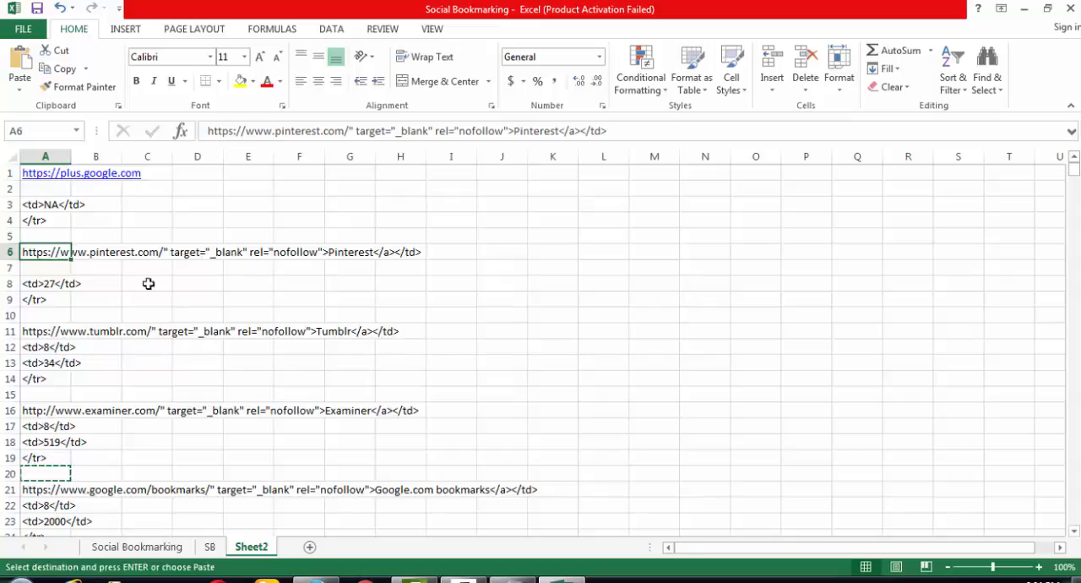
key(Escape)
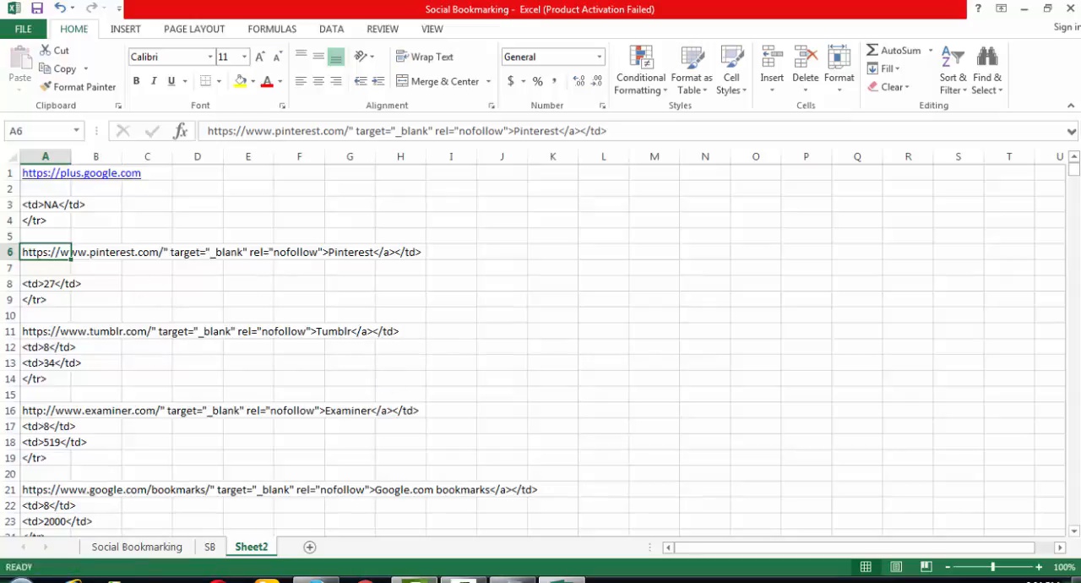
key(F9)
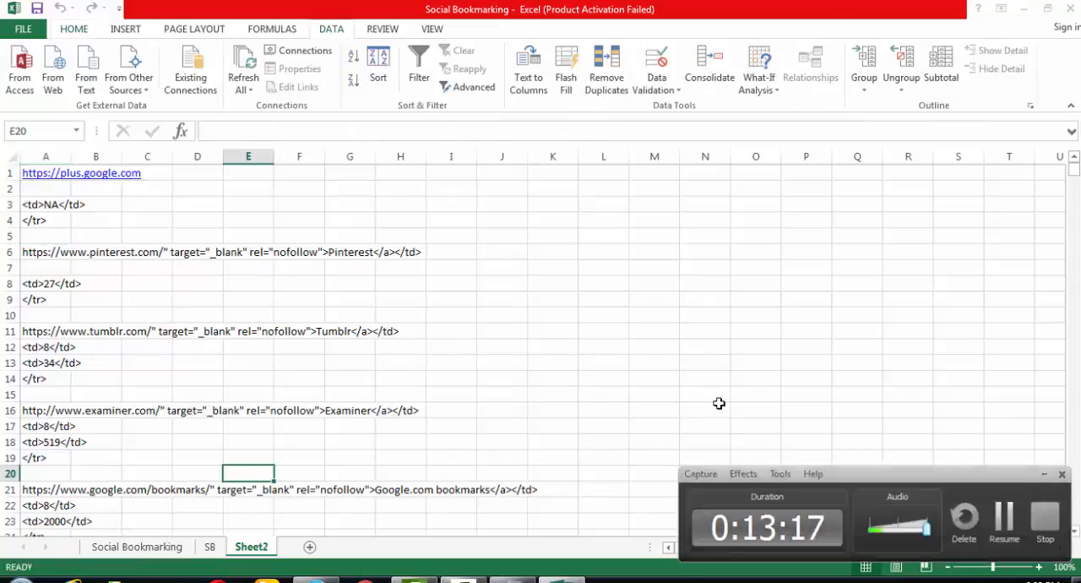
key(F9)
click(216, 265)
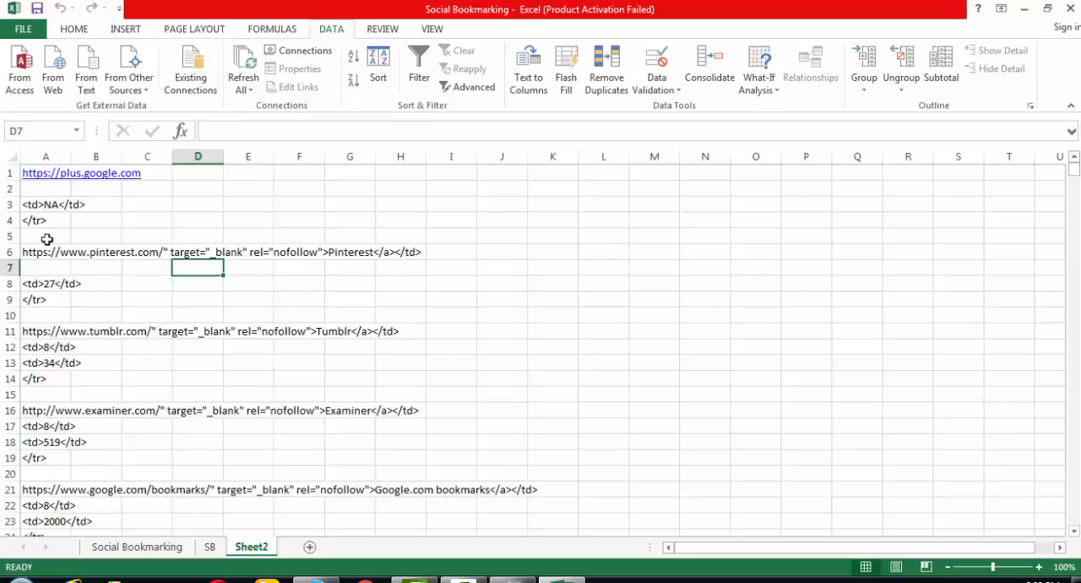
click(89, 265)
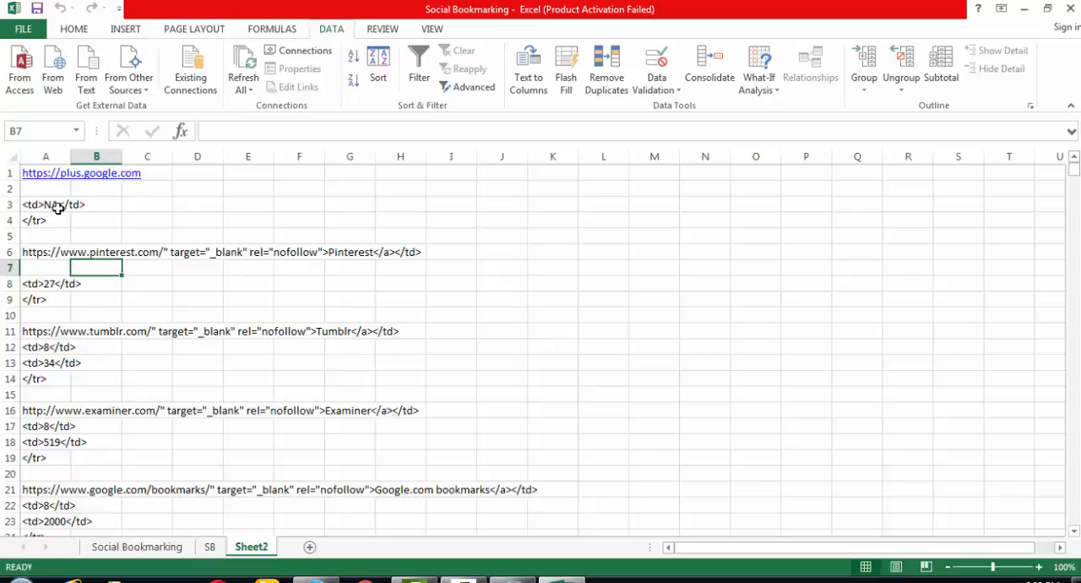
- AutoFit the width of column A to its longest entry
double_click(71, 158)
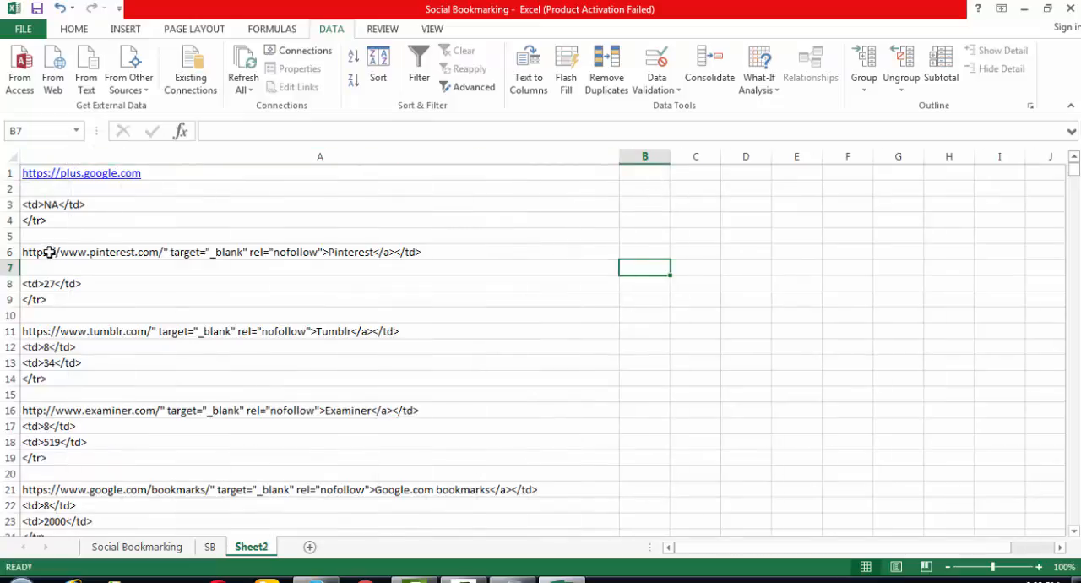
click(133, 252)
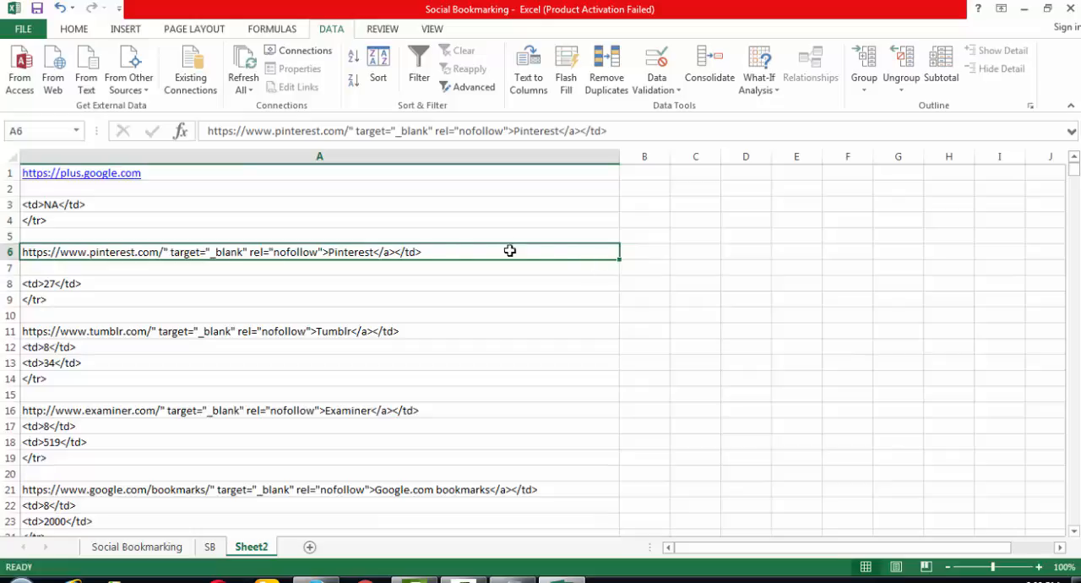
click(652, 255)
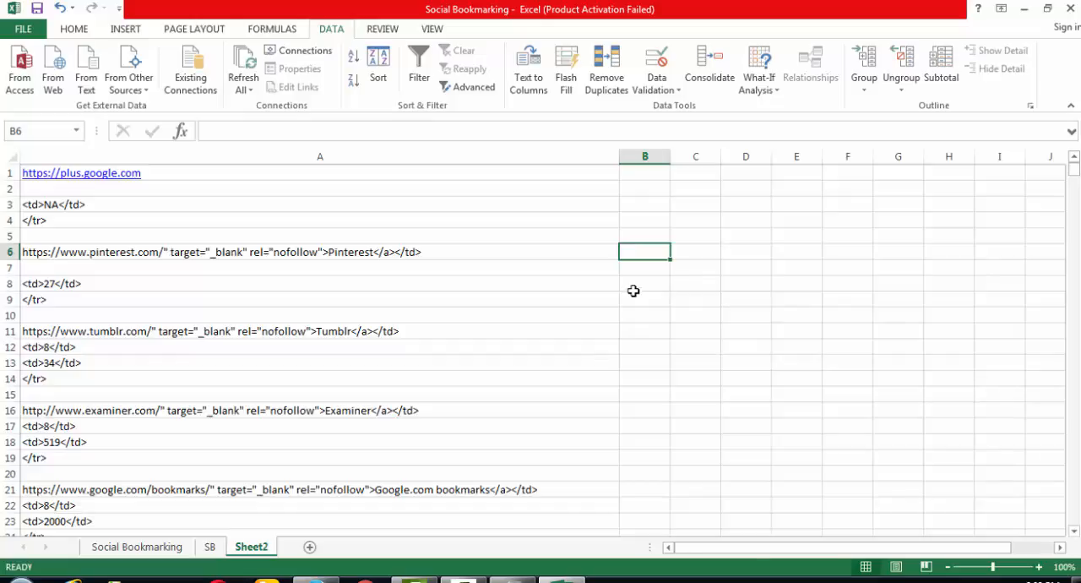
- Split column A with Text to Columns as delimited data, using / as the Other delimiter and $A$1 as the destination
click(275, 156)
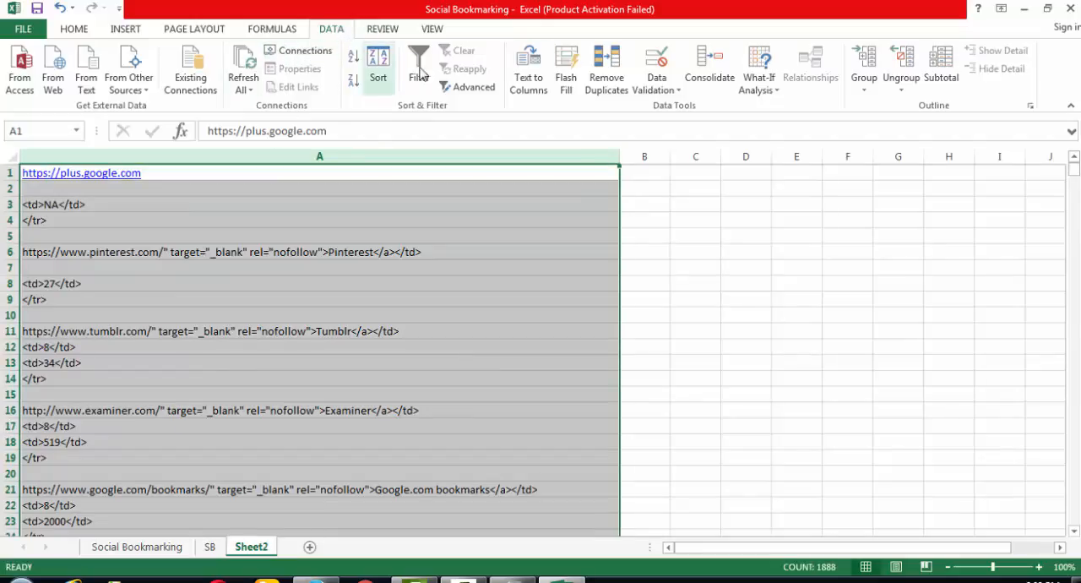
click(535, 88)
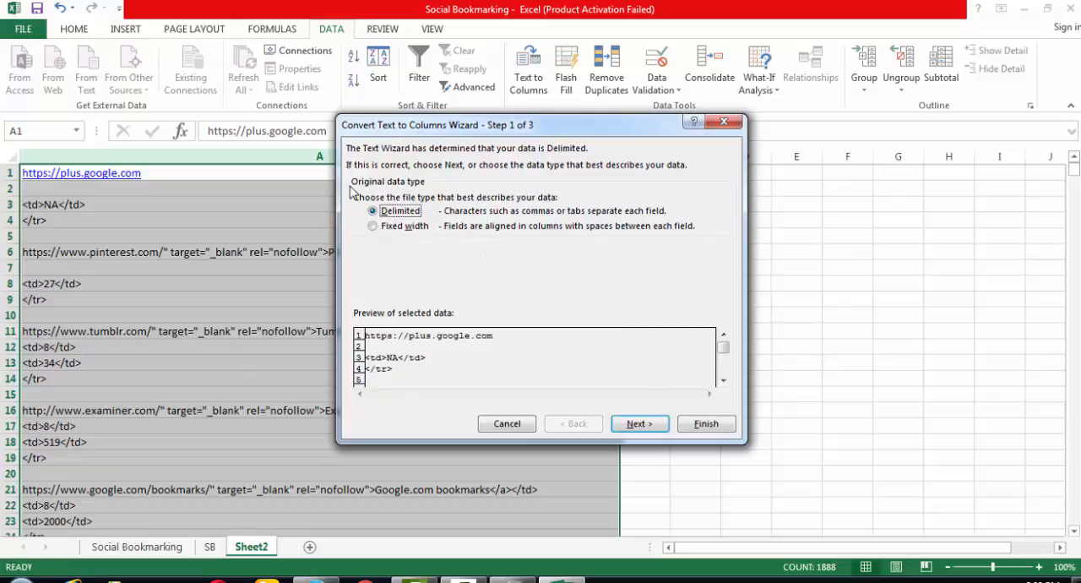
click(639, 423)
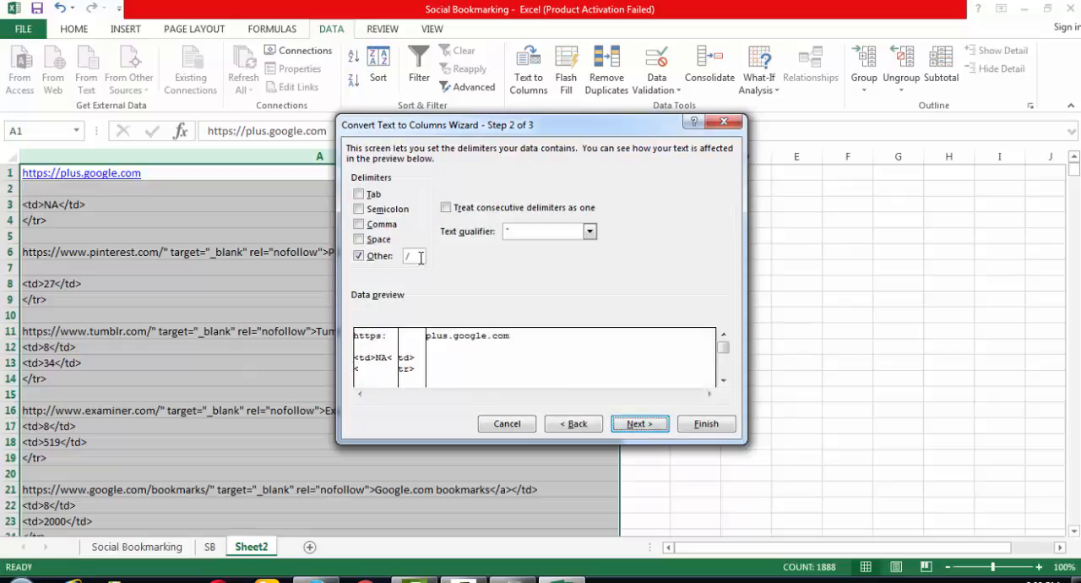
click(358, 256)
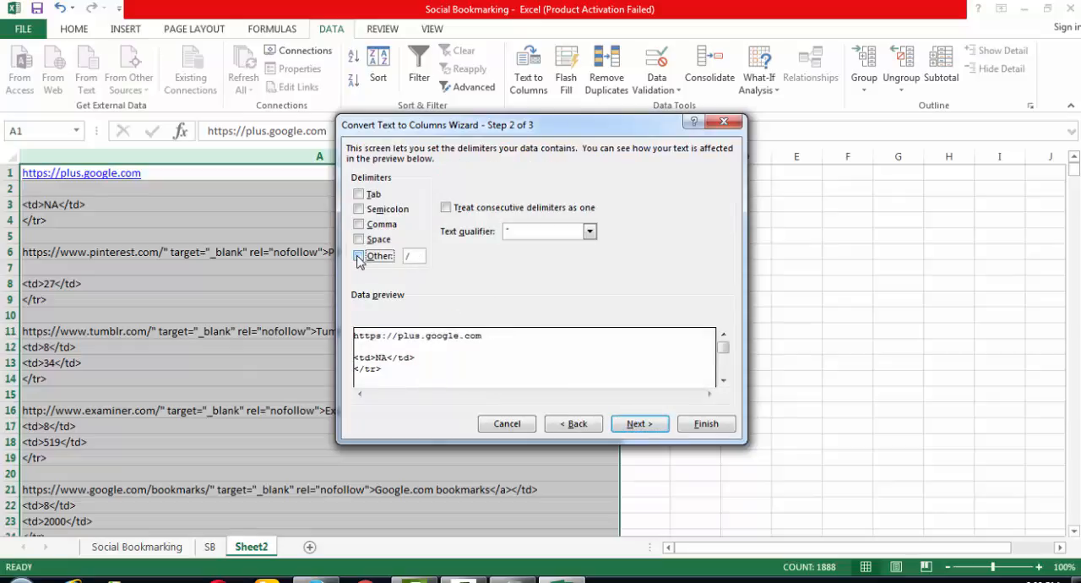
click(358, 256)
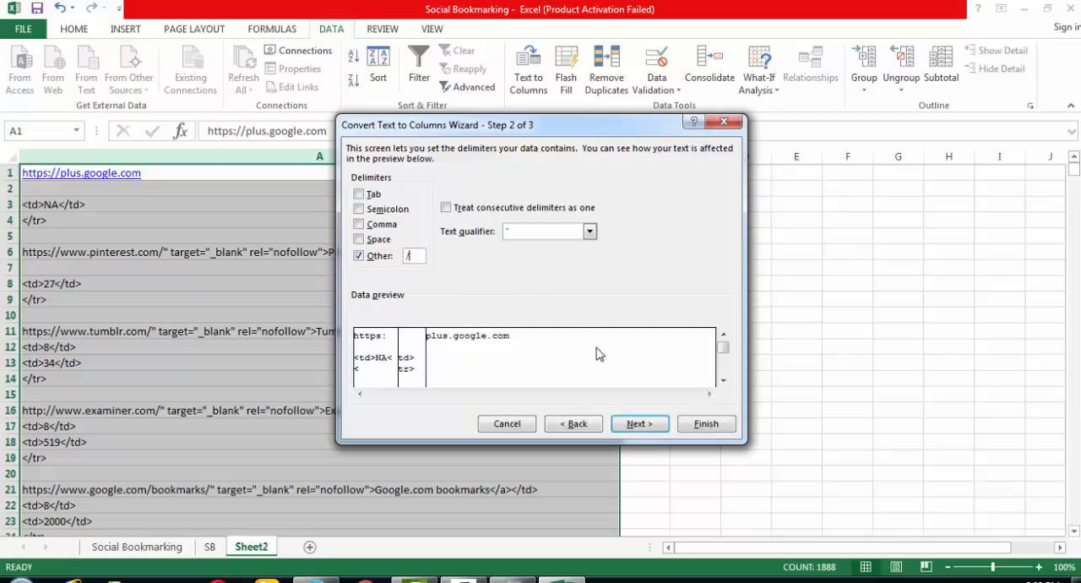
click(640, 424)
click(727, 429)
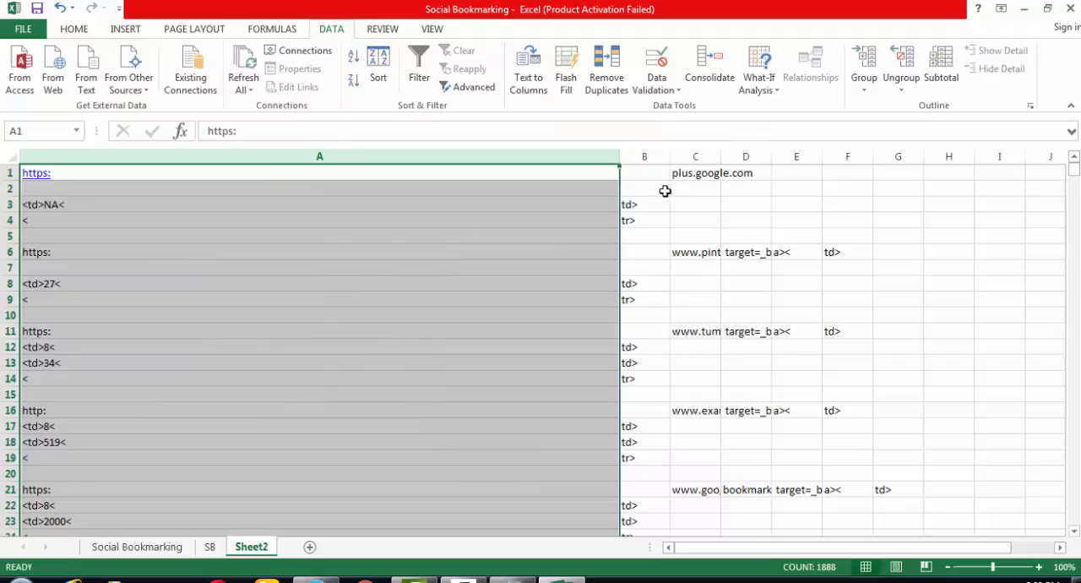
- AutoFit column C to the extracted domain names and look through the split rows
double_click(718, 159)
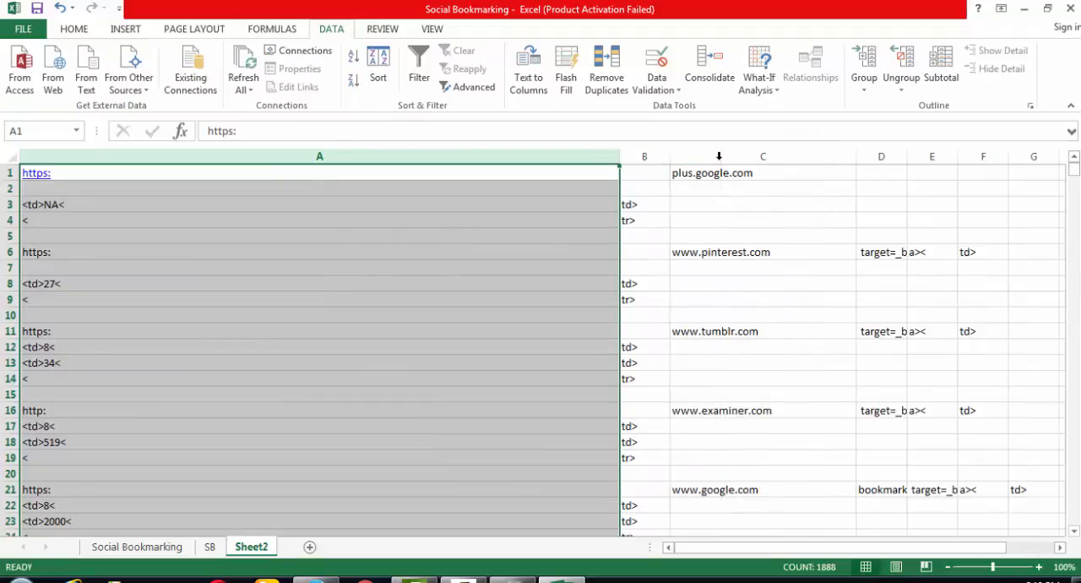
scroll(787, 372, down, 3)
scroll(786, 373, down, 11)
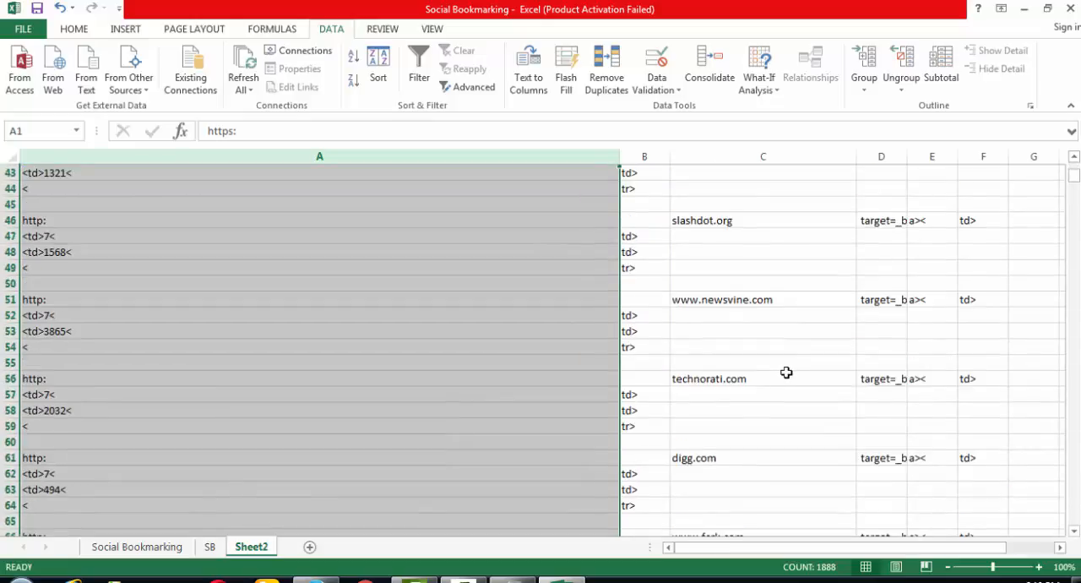
scroll(786, 372, down, 4)
scroll(787, 373, up, 16)
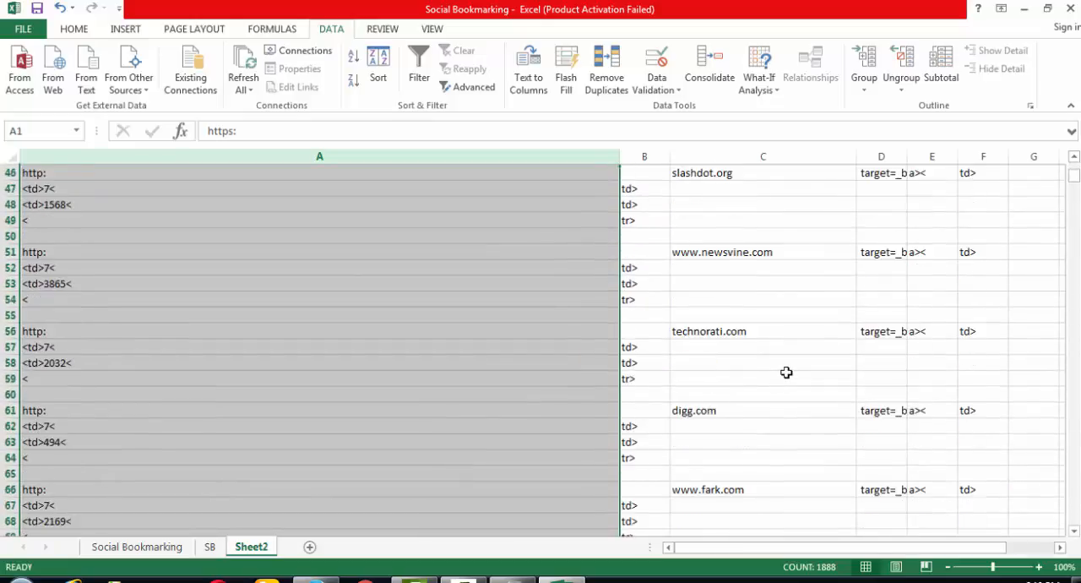
scroll(780, 361, up, 2)
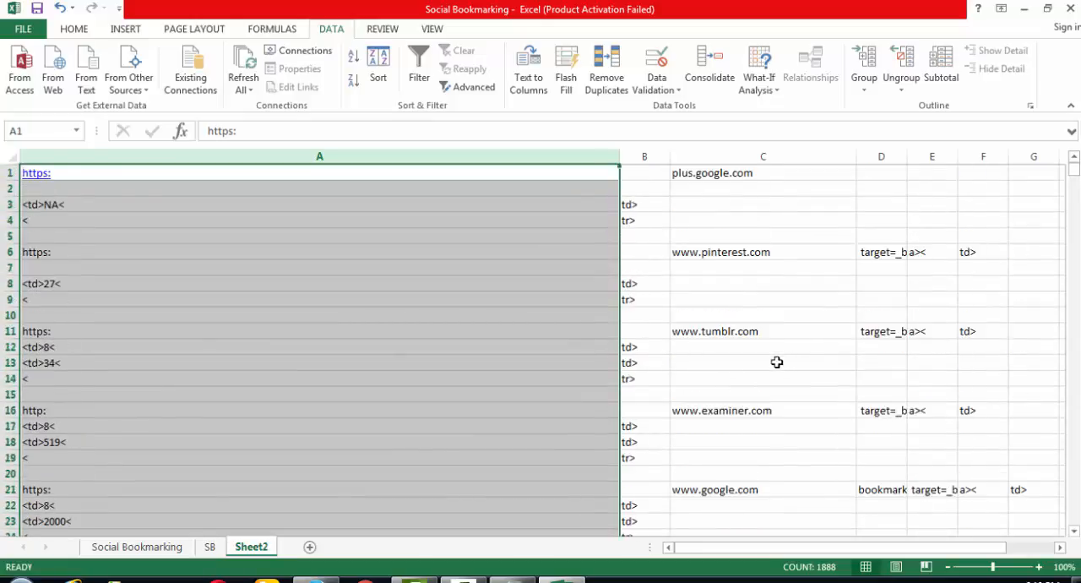
- Delete columns A and B, which hold the protocol and tag fragments before the domain names
click(642, 155)
drag(640, 155, 495, 149)
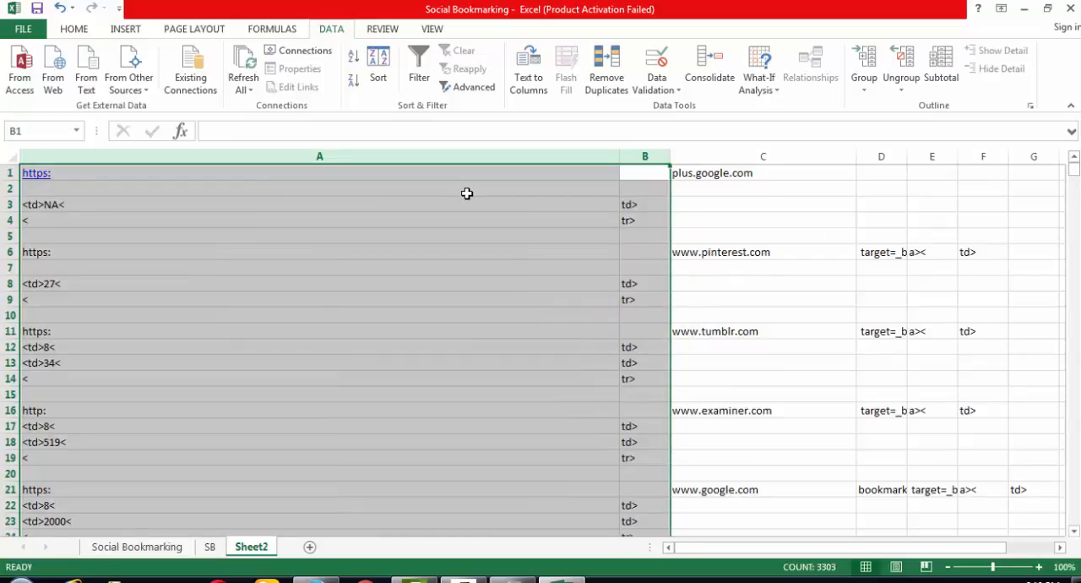
key(ctrl+minus)
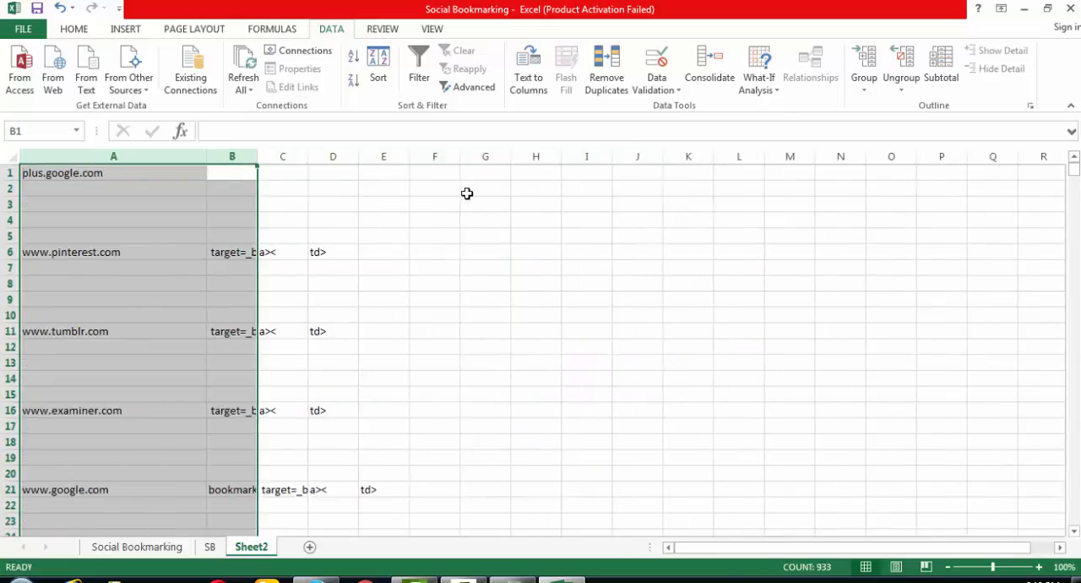
- Delete all the leftover code columns after the domain names, starting with columns B to D
drag(238, 155, 355, 157)
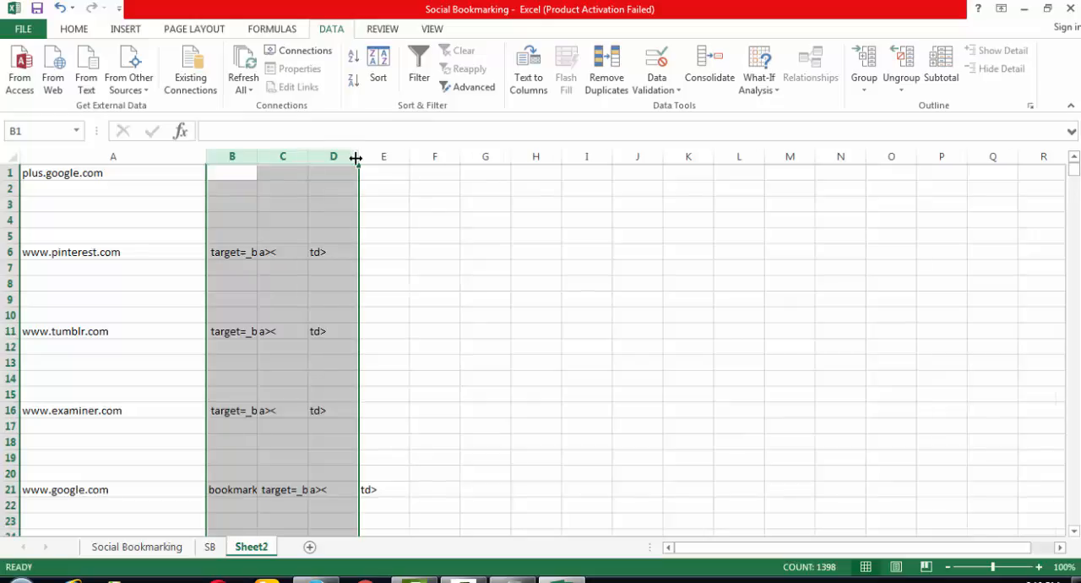
key(ctrl+minus)
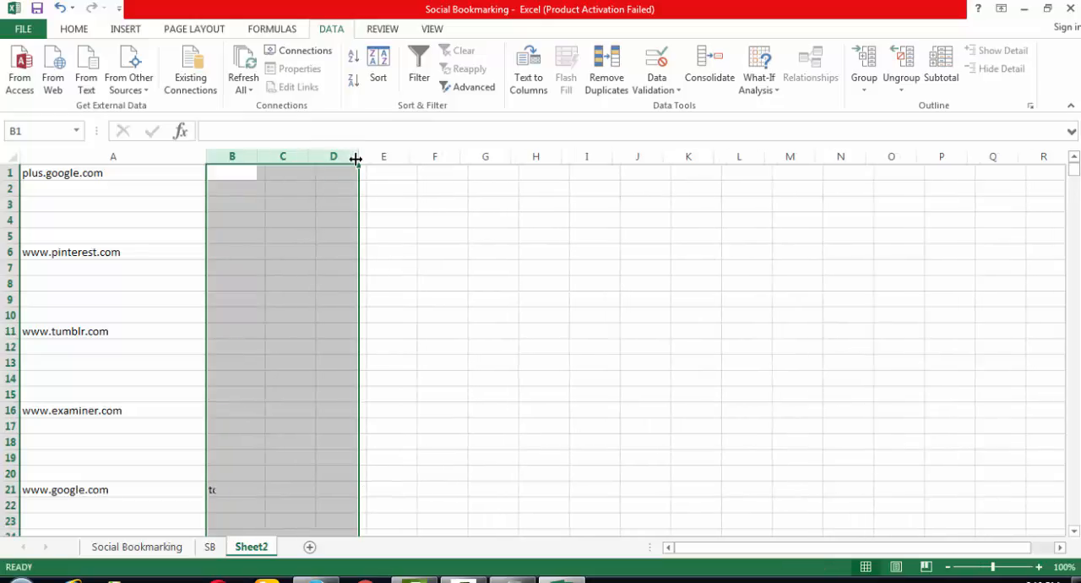
key(ctrl+minus)
click(535, 394)
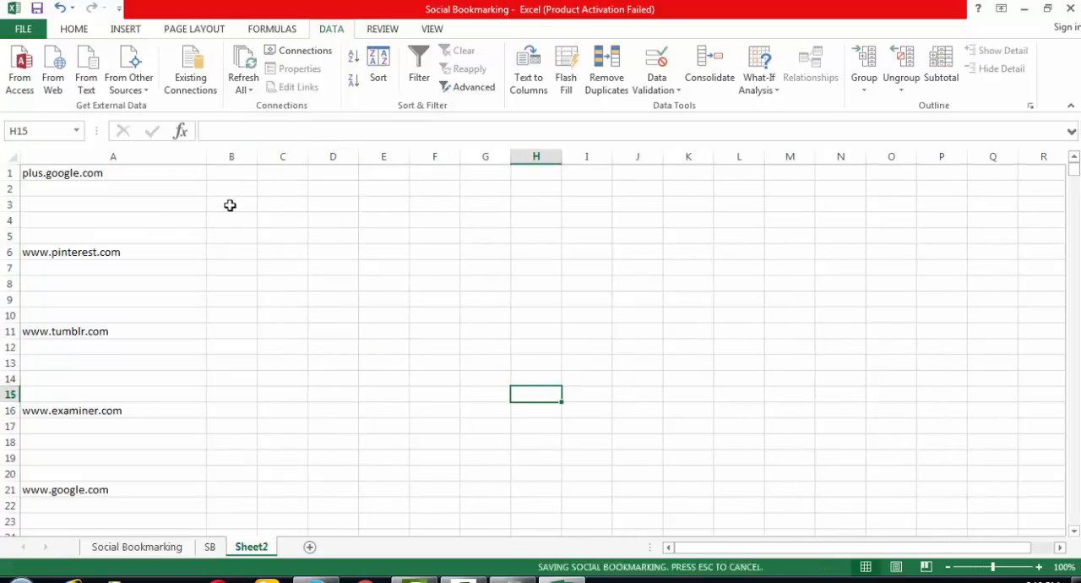
click(152, 150)
click(354, 247)
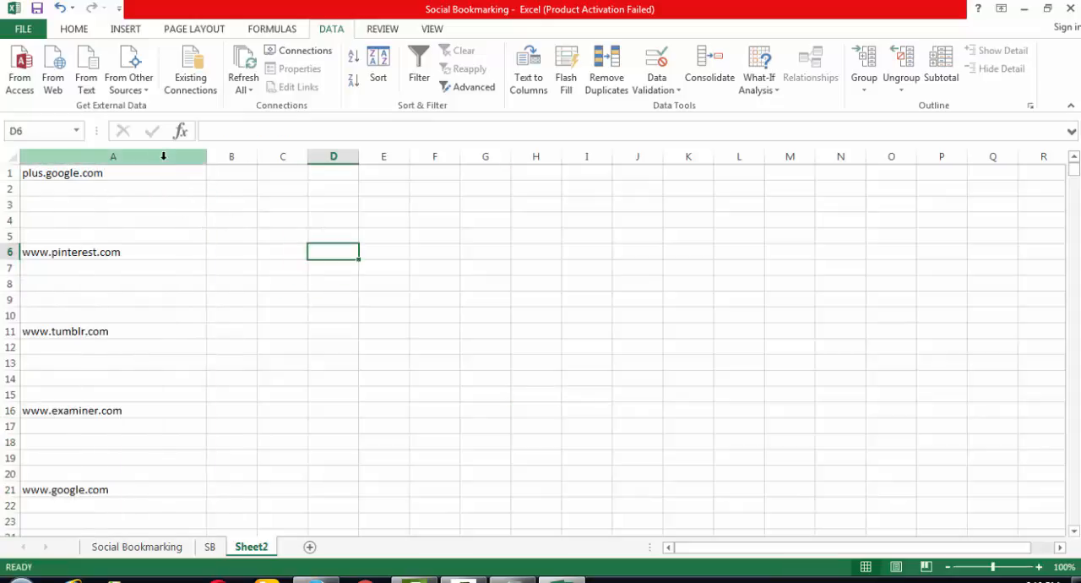
click(163, 155)
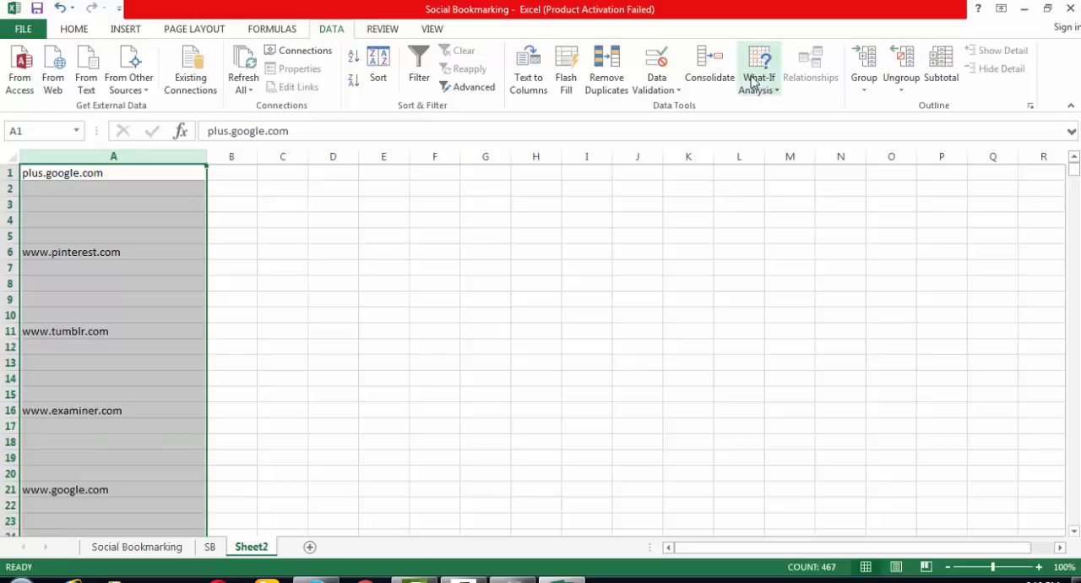
click(419, 71)
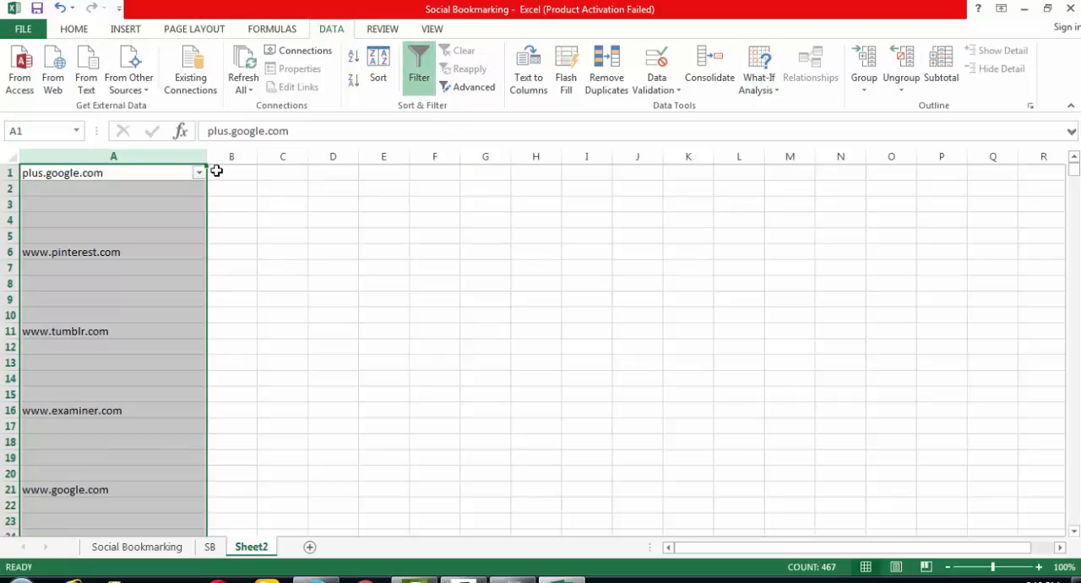
key(ctrl+shift+l)
click(264, 217)
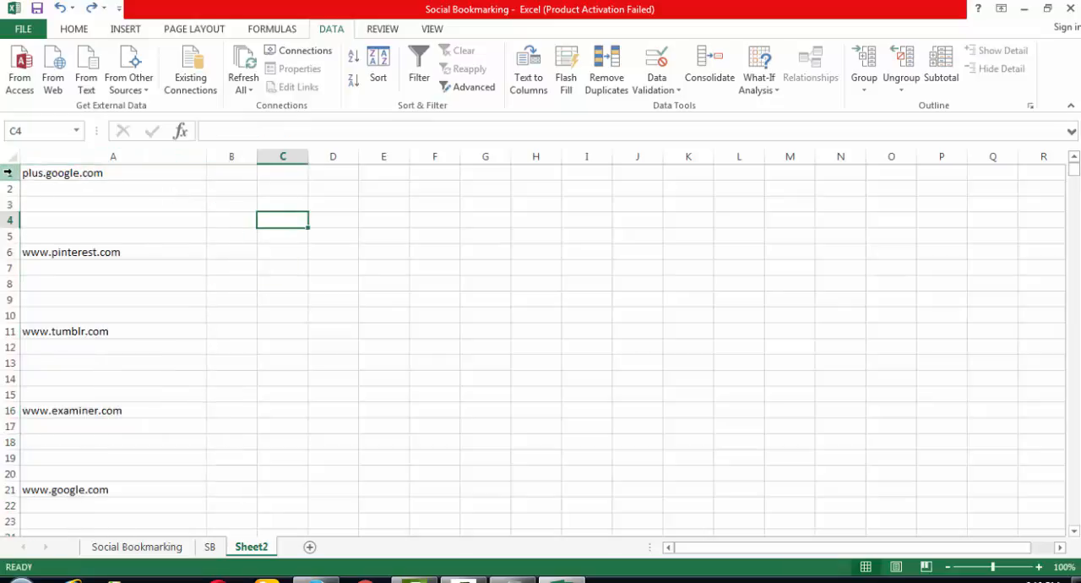
- Insert a blank row above the first domain and enter the header Sites in A1
click(7, 171)
key(ctrl+shift+plus)
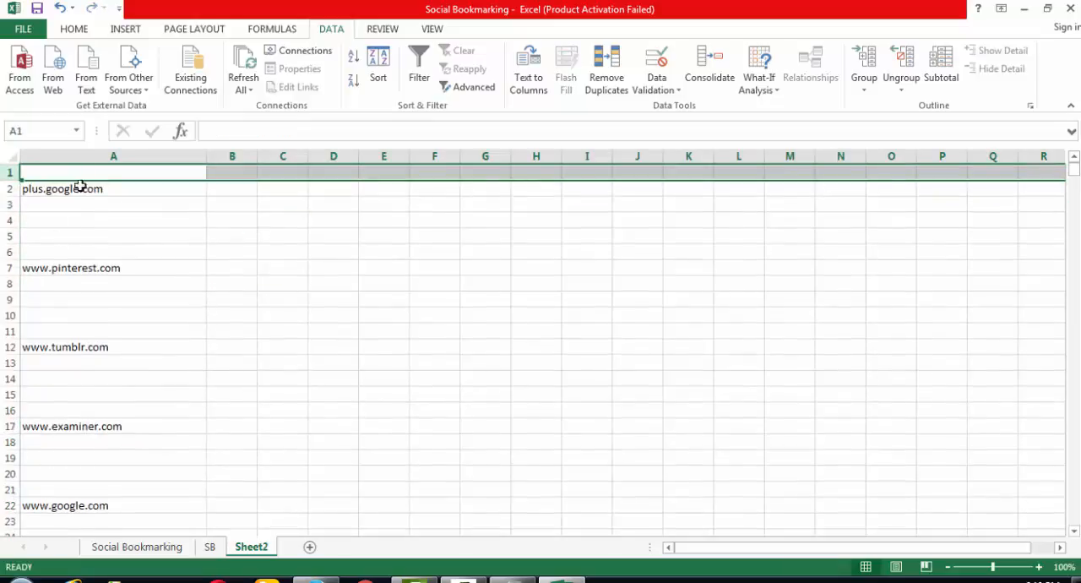
click(80, 173)
text(S)
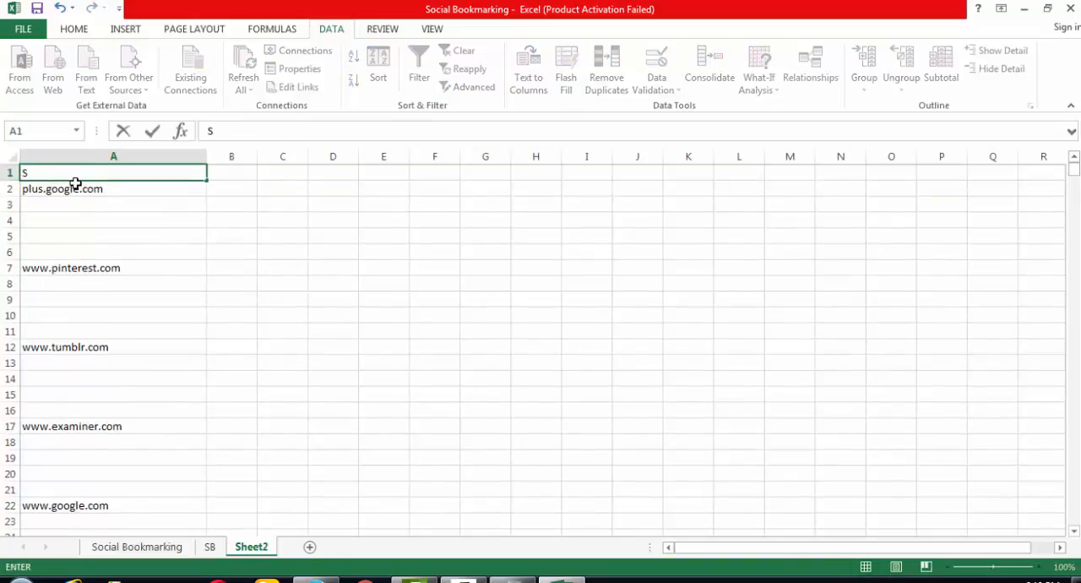
text(ites)
key(Return)
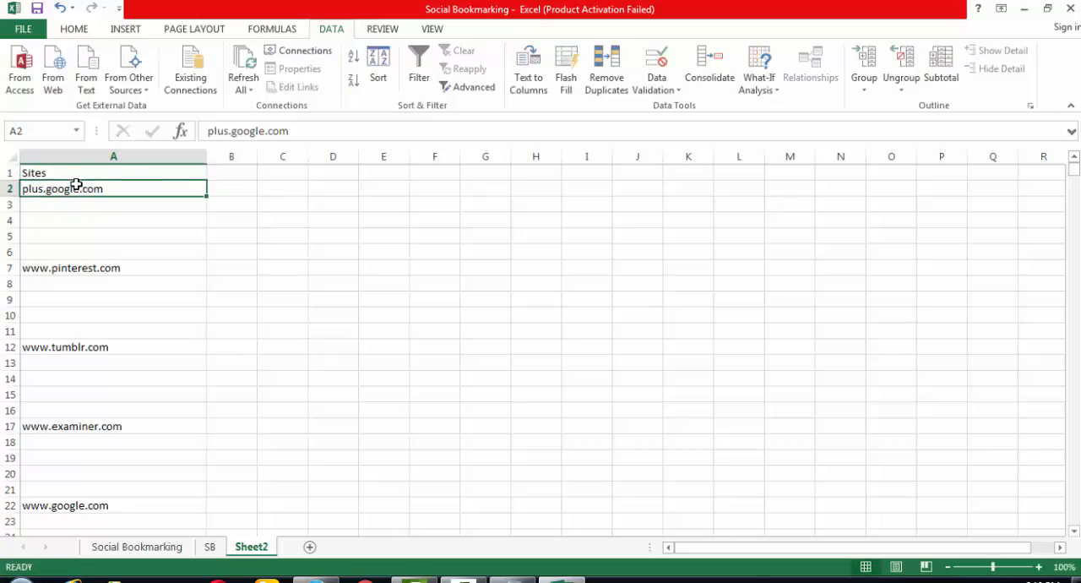
- Add a filter to the Sites column and exclude the blank entries so only rows with domain names are listed
click(132, 155)
click(419, 76)
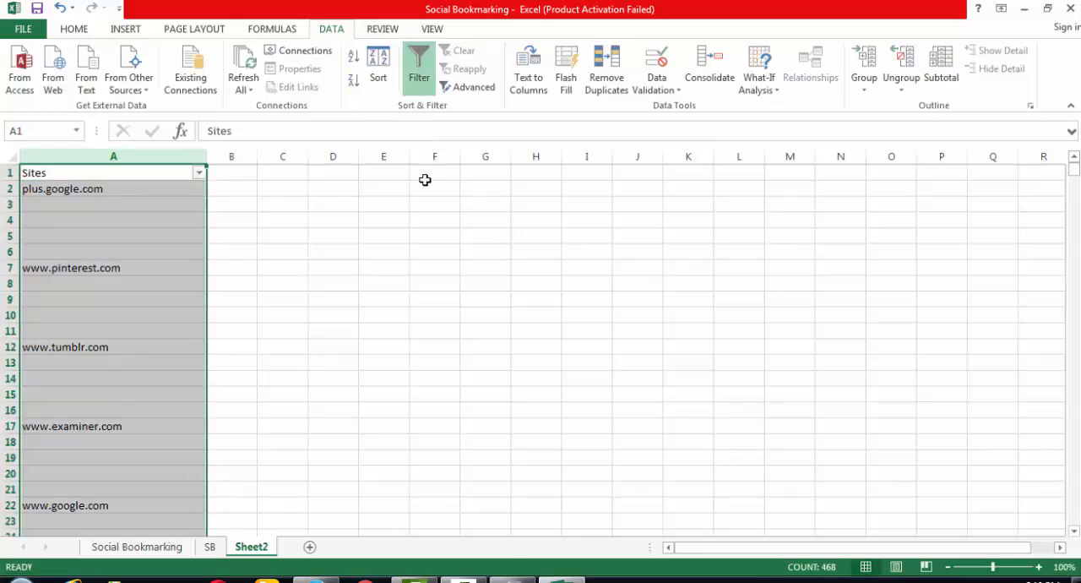
click(200, 172)
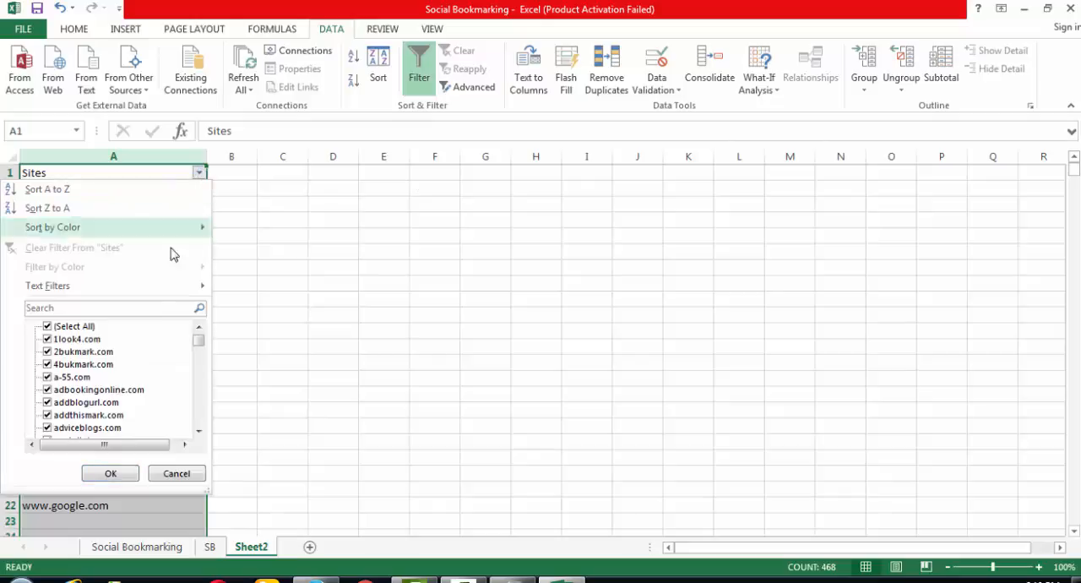
mouse_move(166, 286)
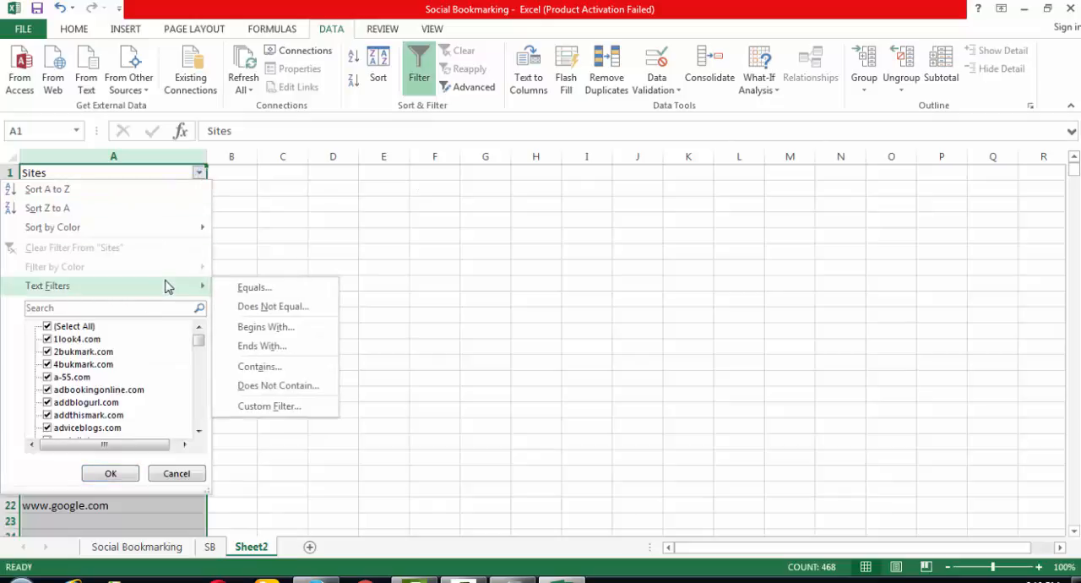
click(47, 328)
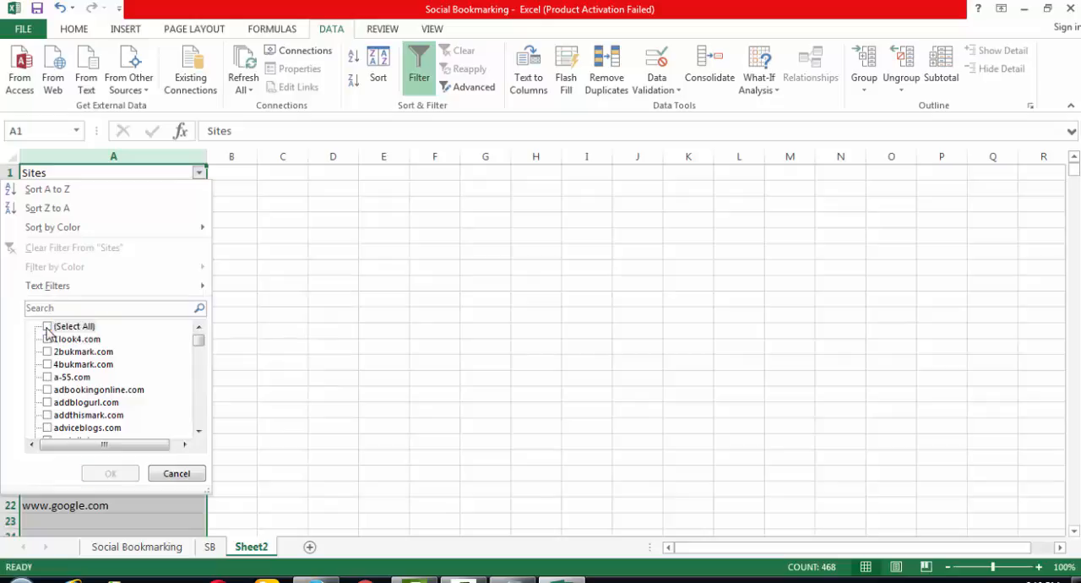
click(47, 328)
drag(199, 345, 200, 425)
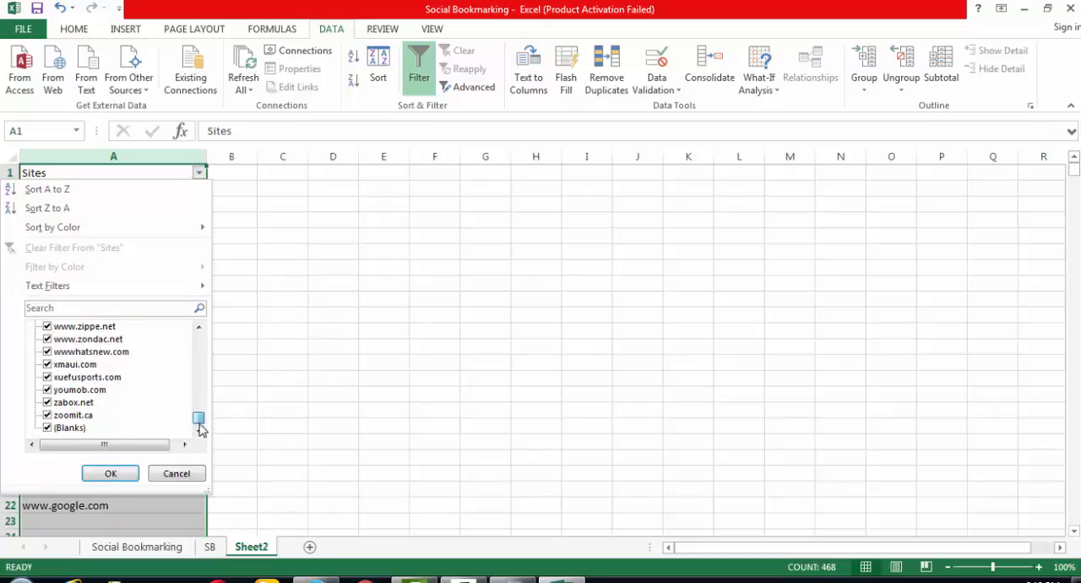
click(47, 429)
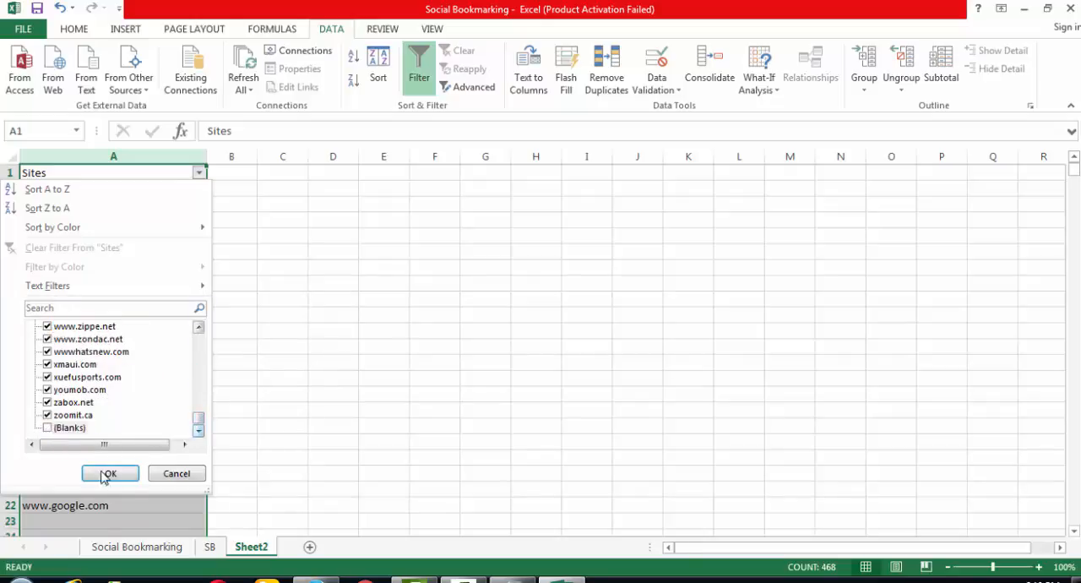
click(110, 473)
drag(301, 382, 302, 324)
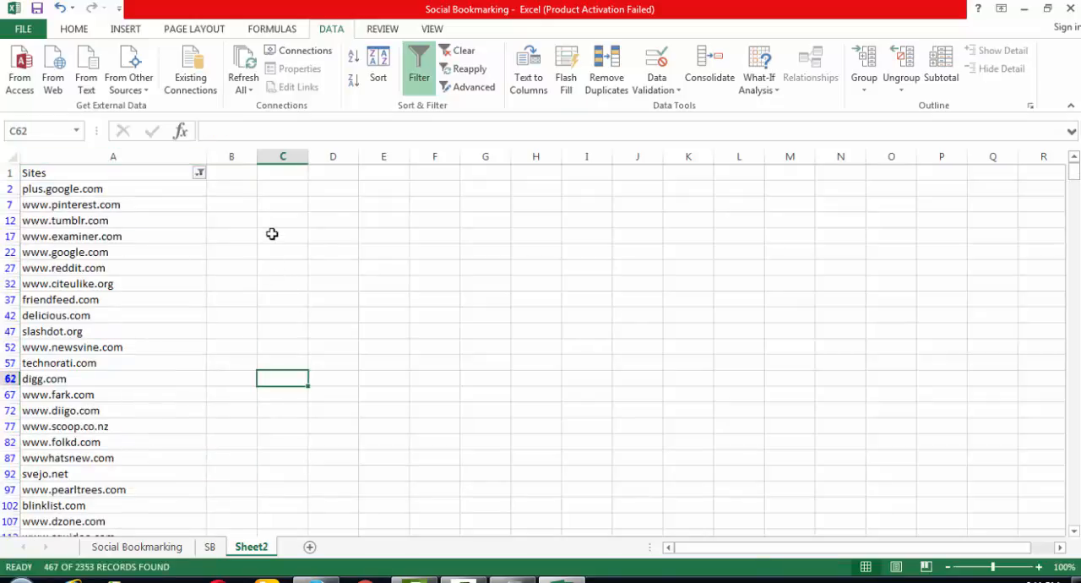
- Copy all the filtered domain names from A2 downward and paste them into column B starting at B2
drag(138, 188, 138, 229)
key(ctrl+c)
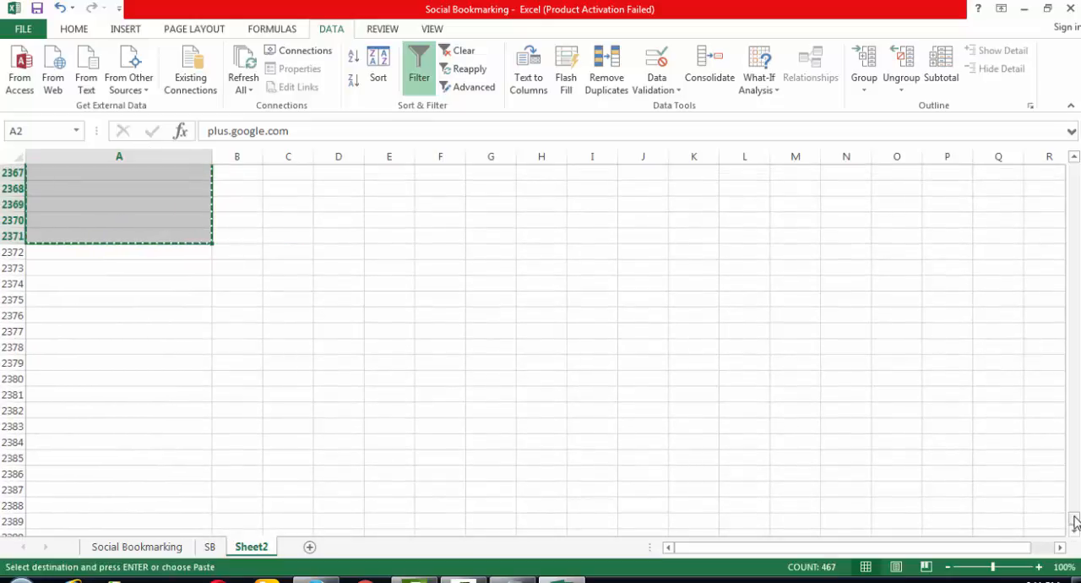
drag(1074, 520, 1074, 169)
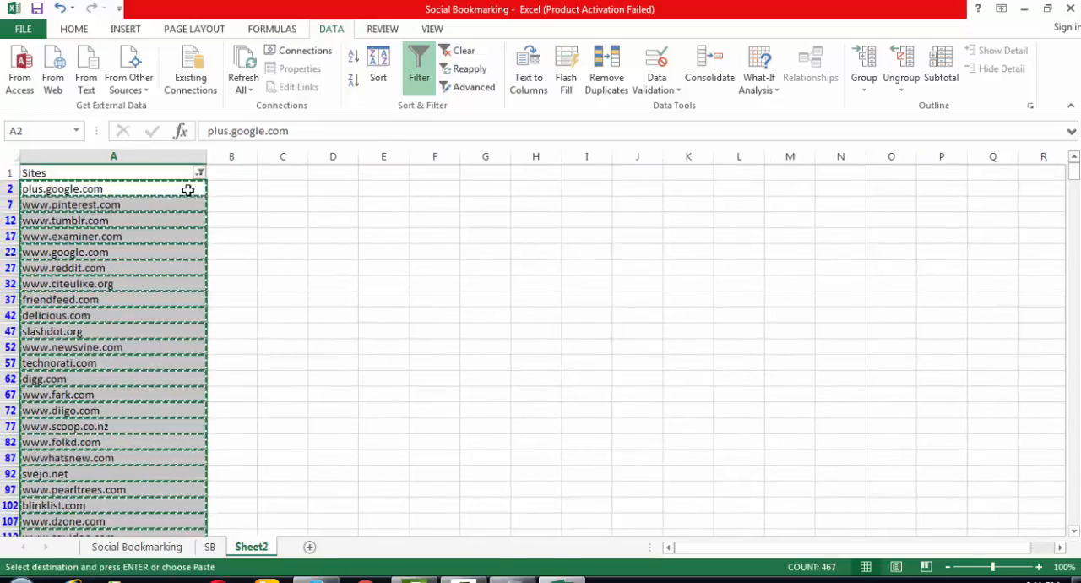
click(241, 185)
key(ctrl+v)
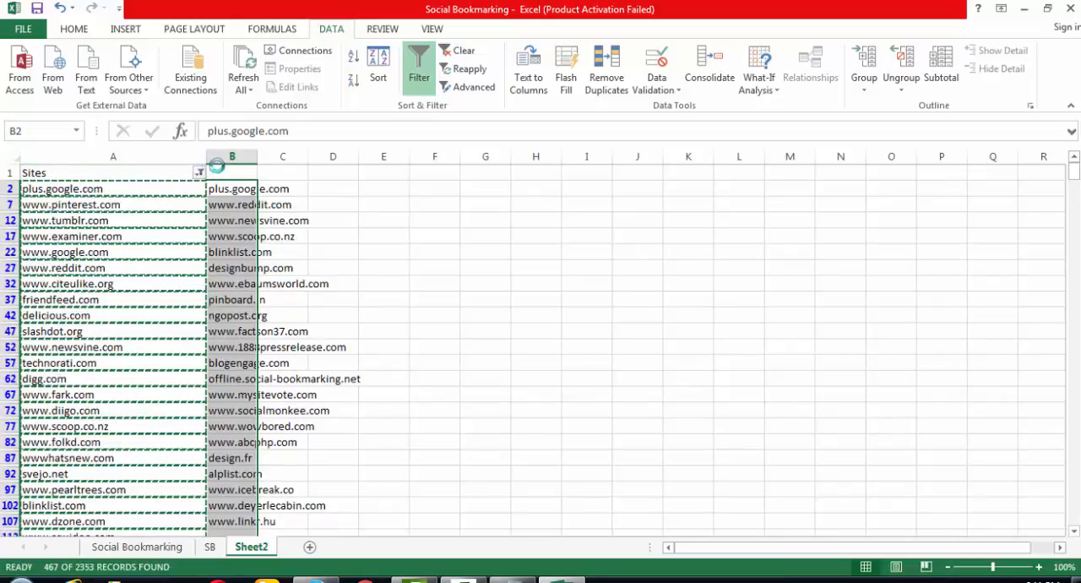
- Clear the copy selection and enter the header Sites in B1 above the pasted domain names
click(243, 176)
key(Escape)
text(S)
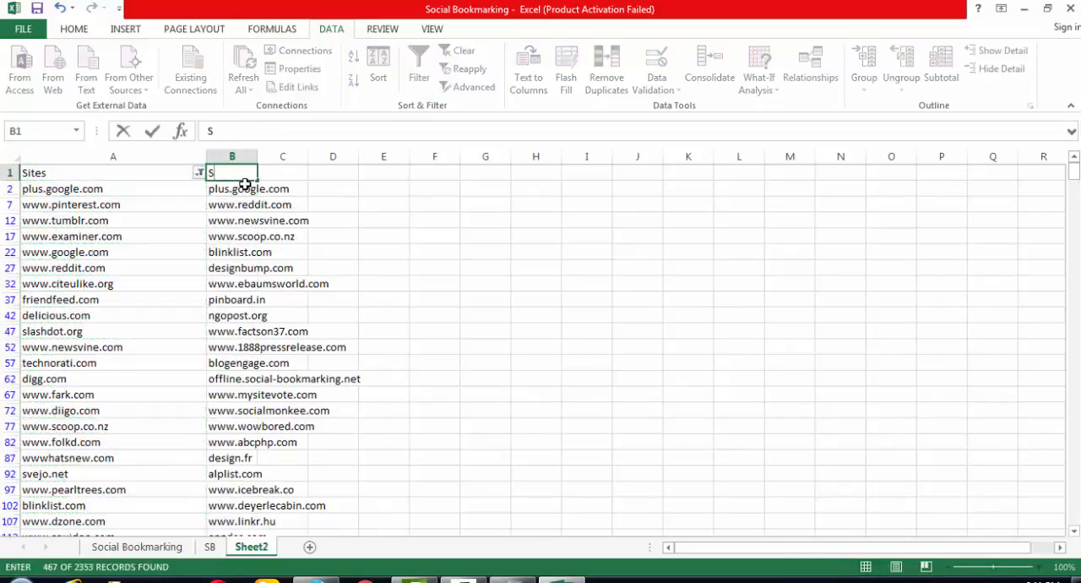
text(ites)
key(Return)
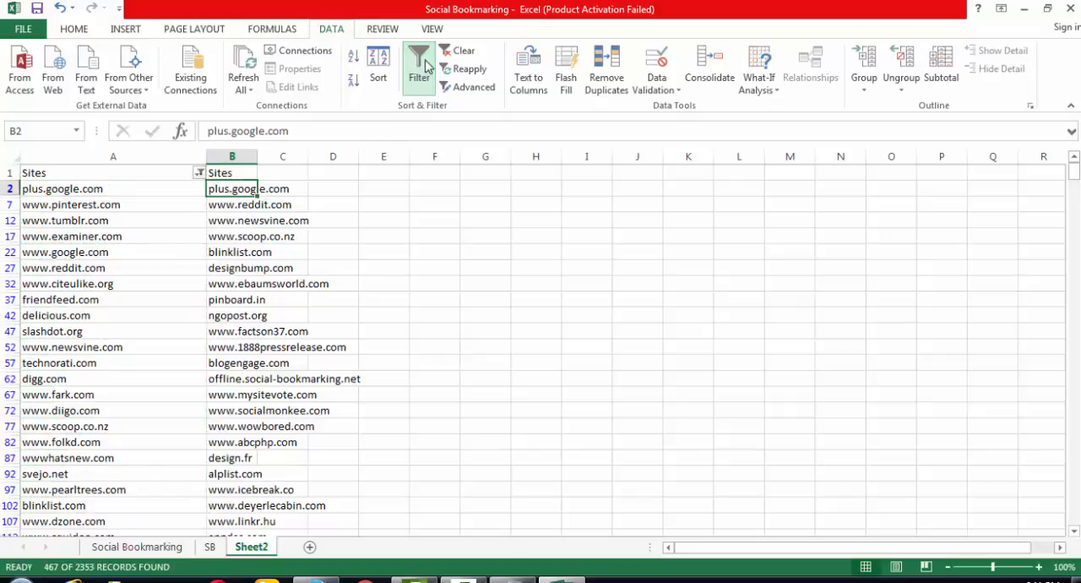
- Remove the filter and delete the original column A, which has blank rows between its domain names
click(420, 68)
click(150, 156)
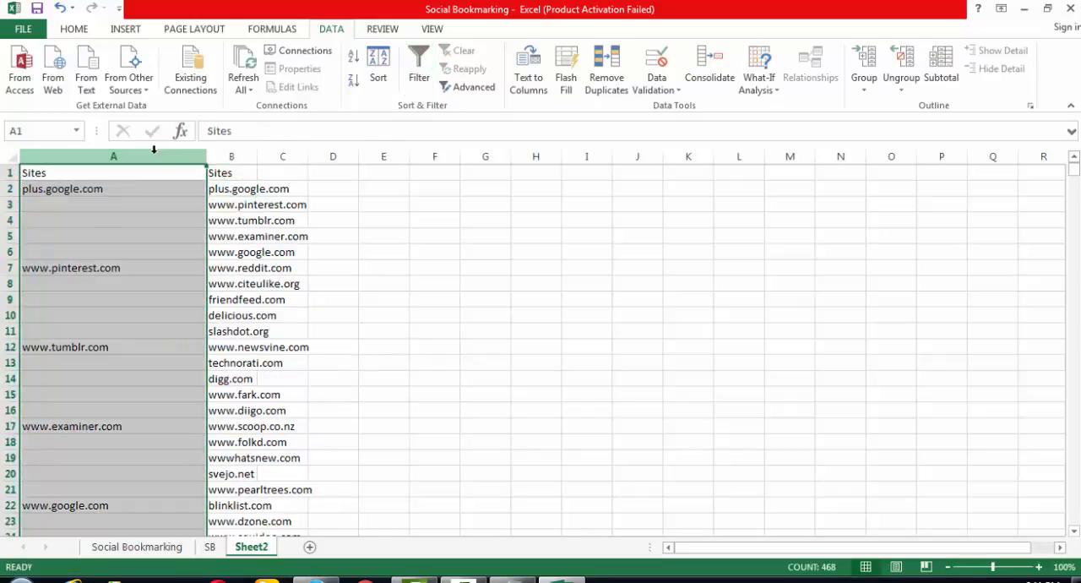
key(ctrl+minus)
click(179, 236)
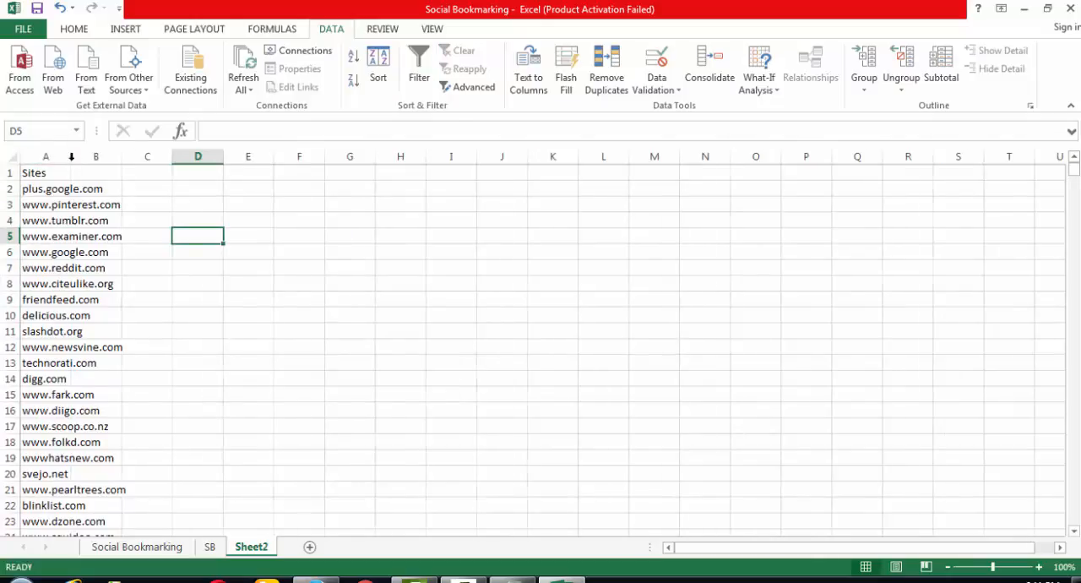
- AutoFit column A to the width of the domain names
double_click(71, 157)
click(251, 247)
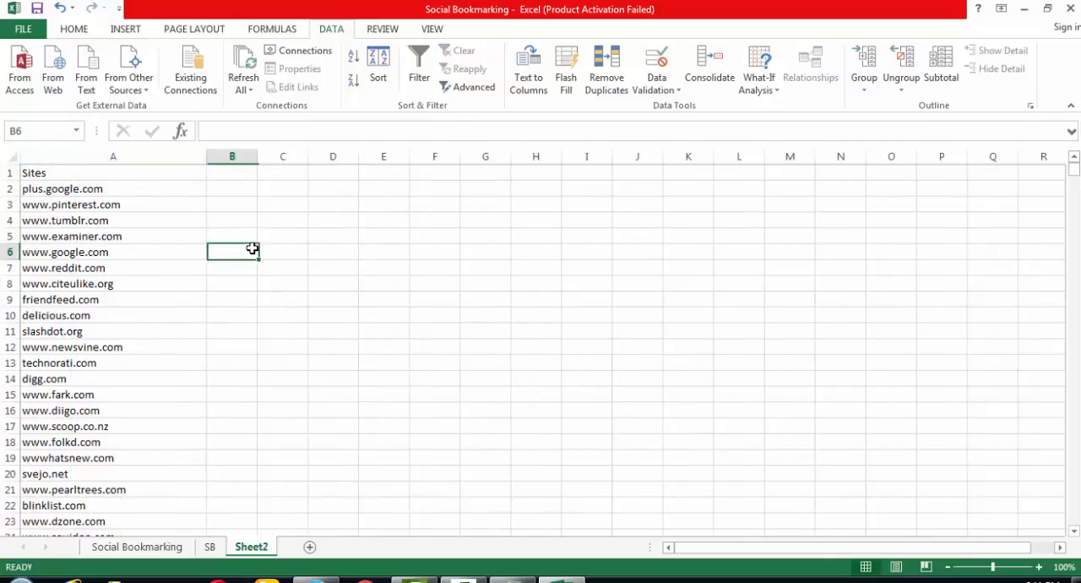
click(32, 378)
click(51, 357)
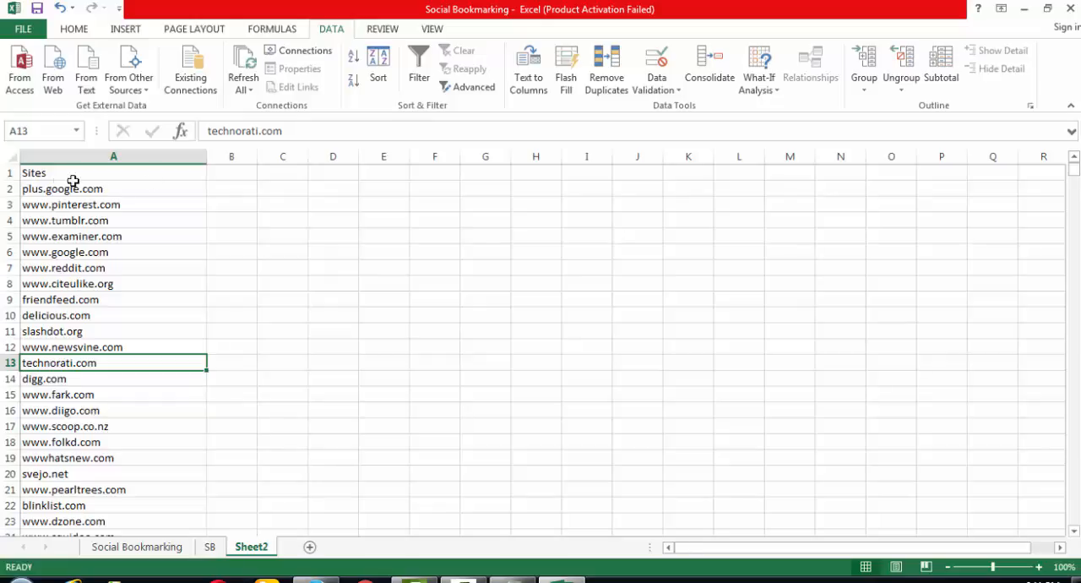
click(127, 190)
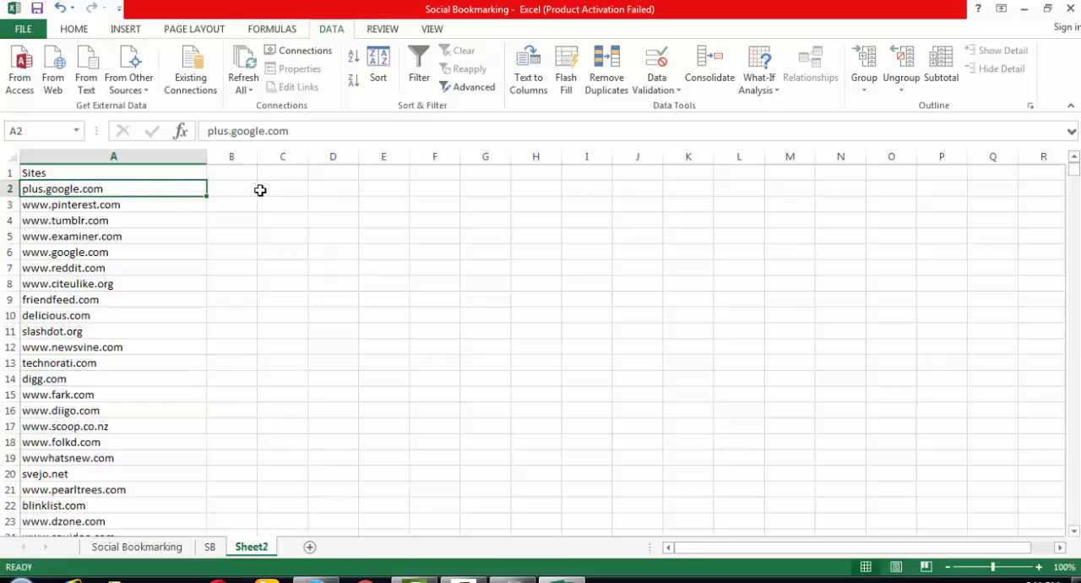
click(234, 189)
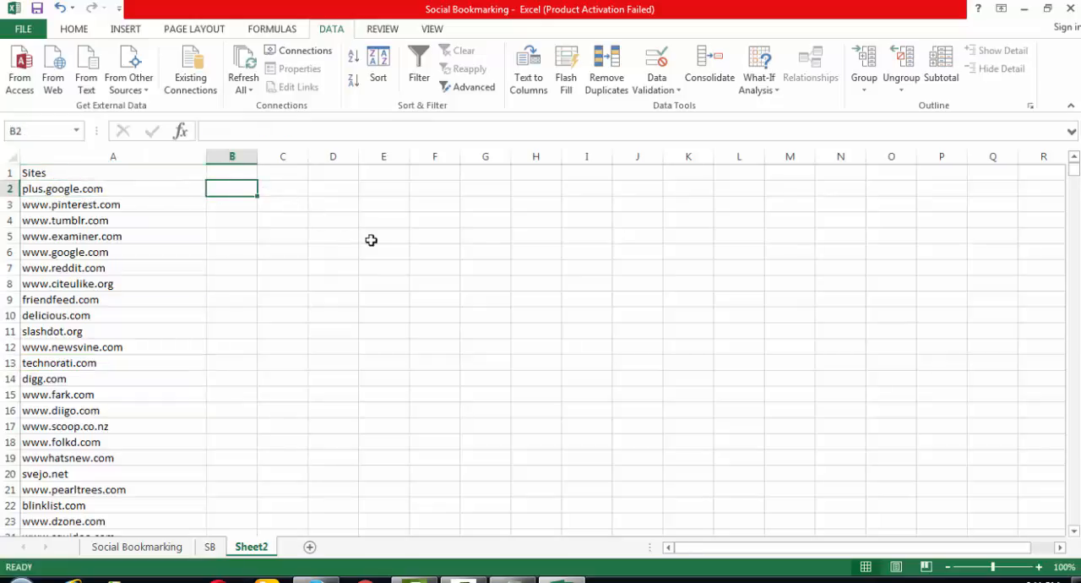
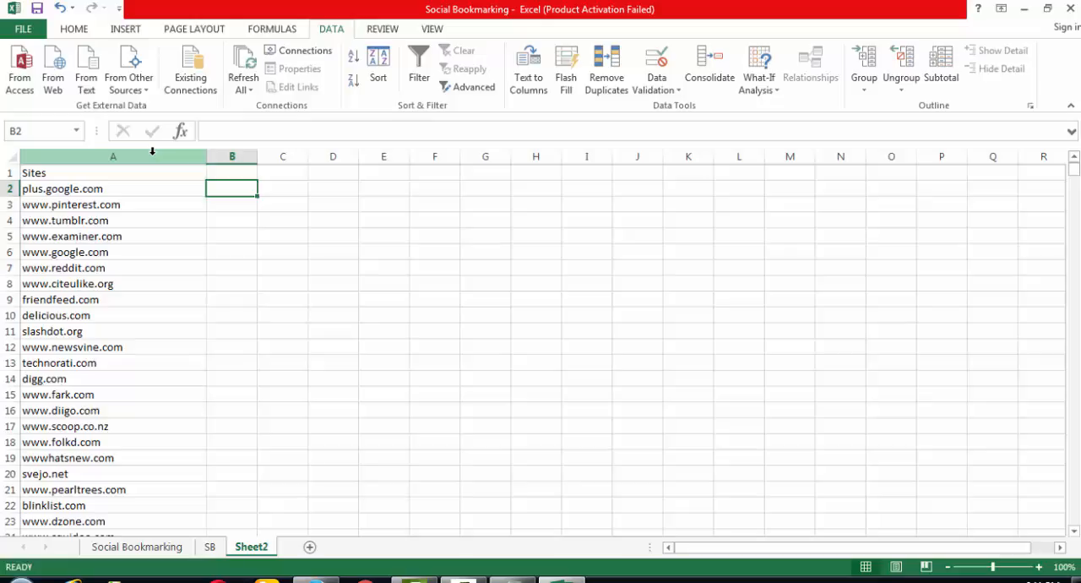
click(153, 150)
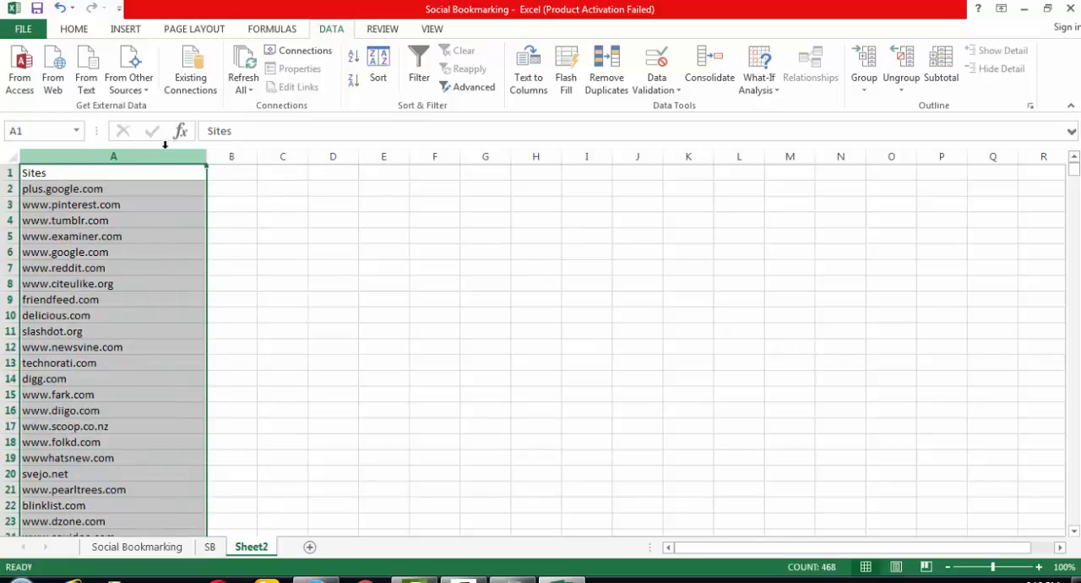
click(80, 38)
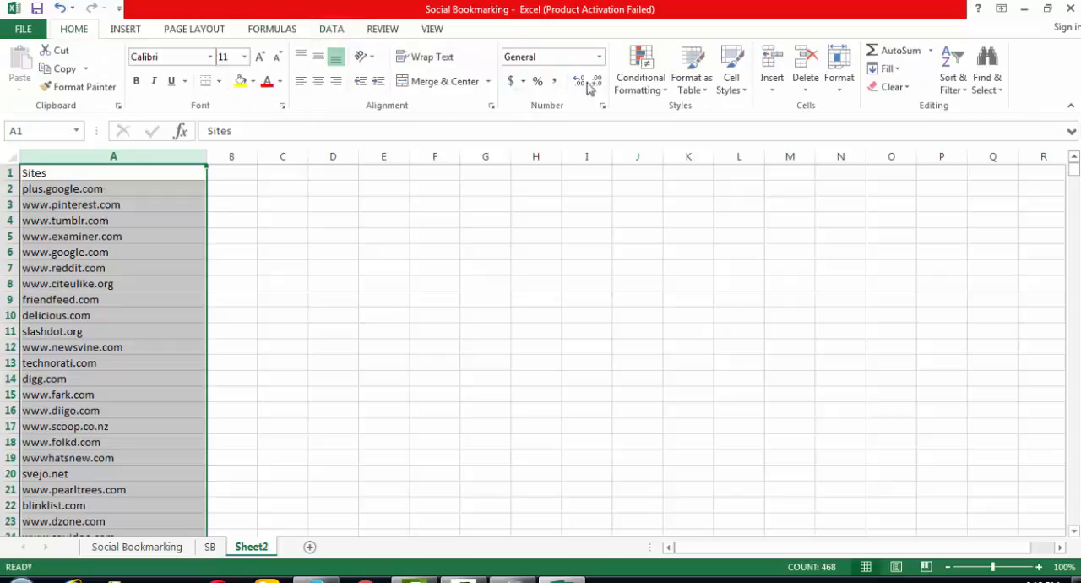
click(642, 84)
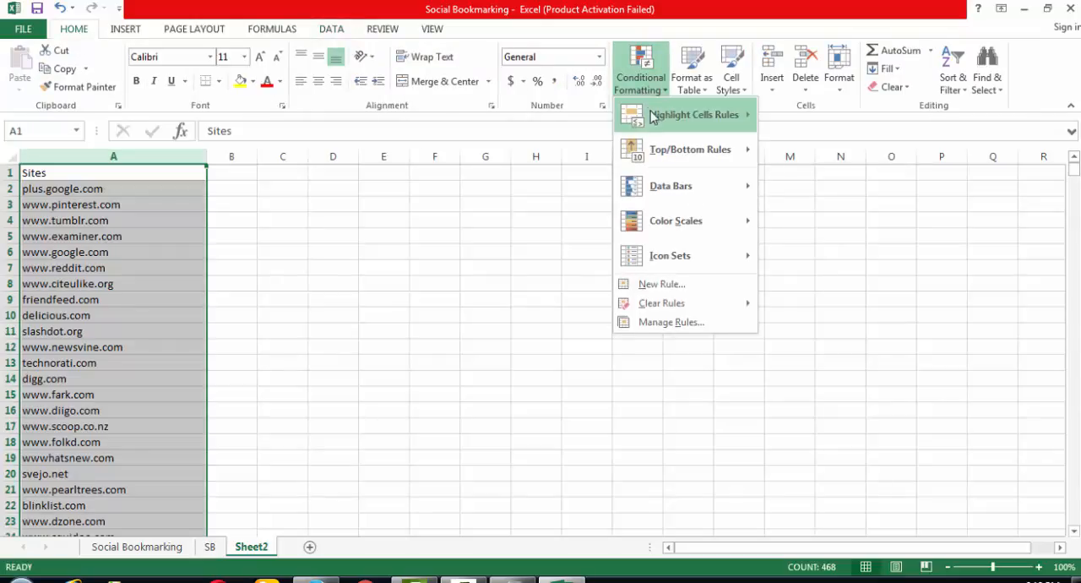
mouse_move(653, 118)
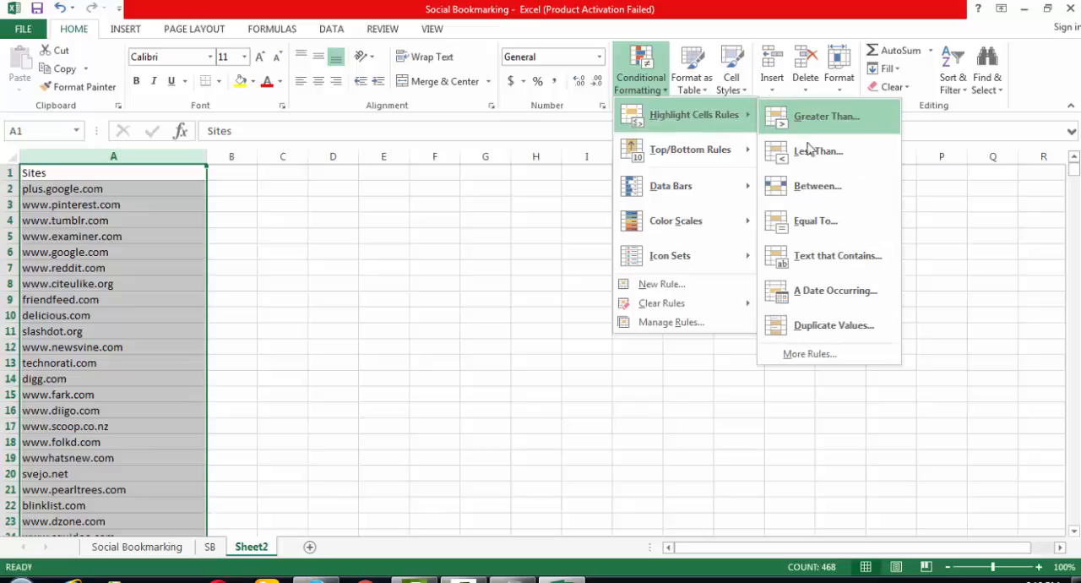
click(834, 265)
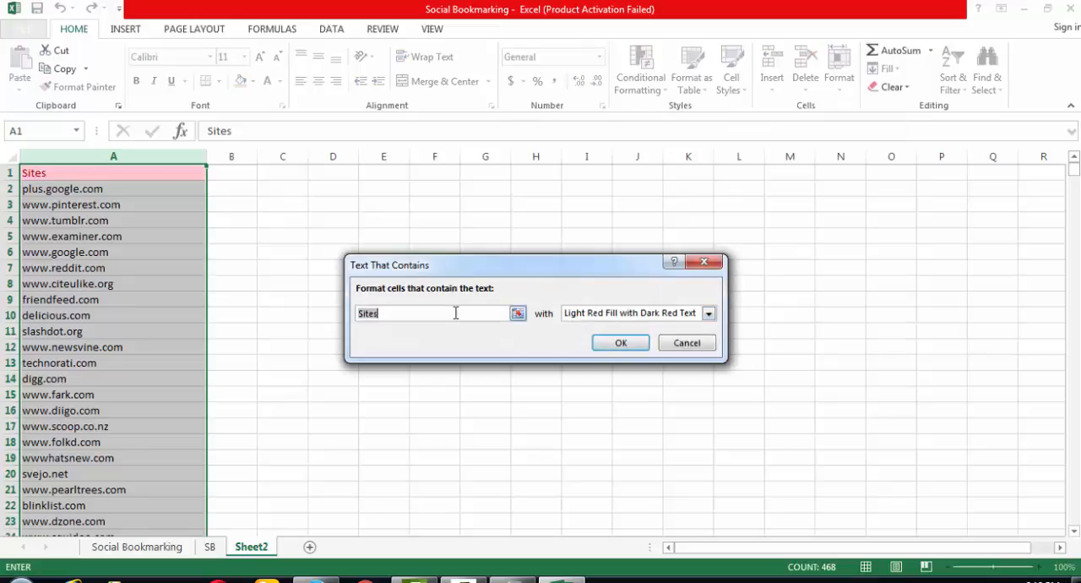
text(www)
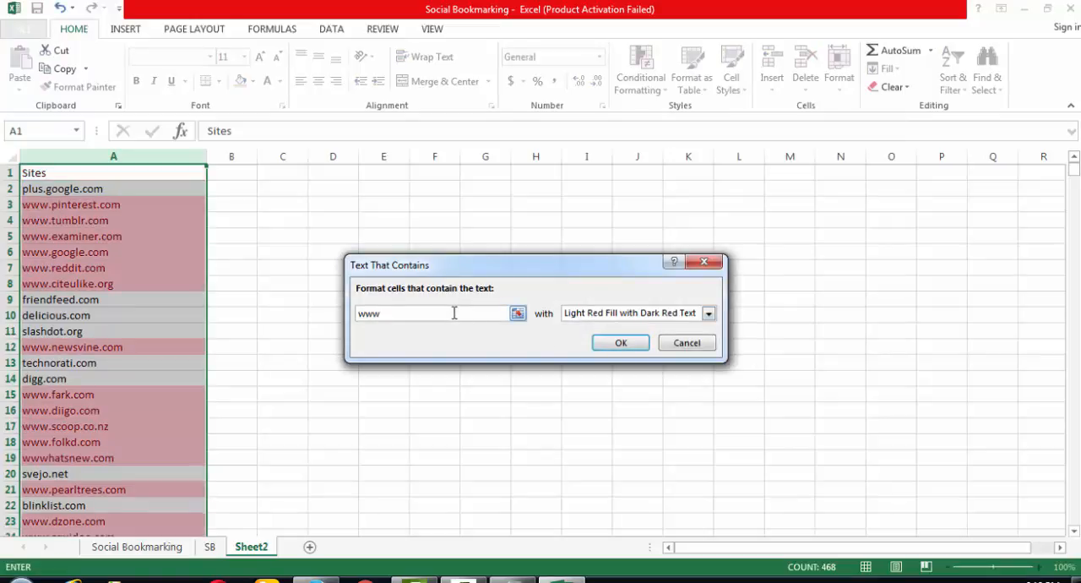
text(.)
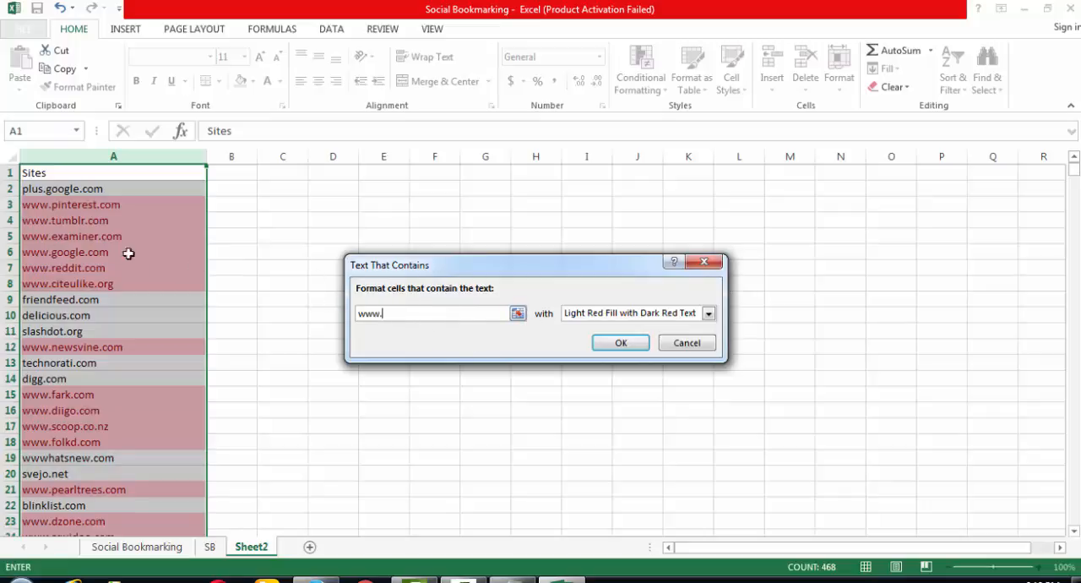
click(620, 342)
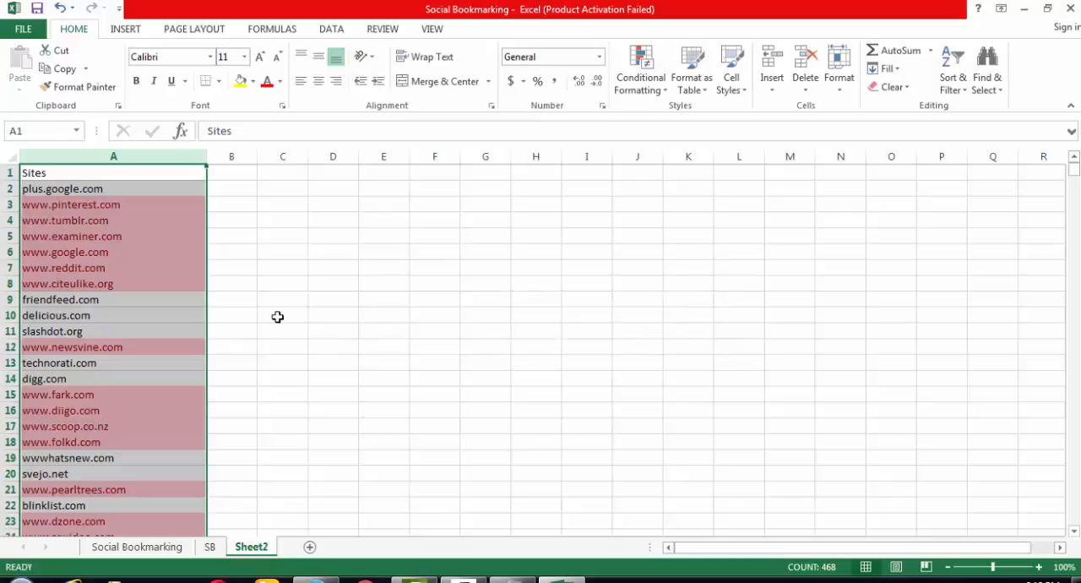
click(277, 316)
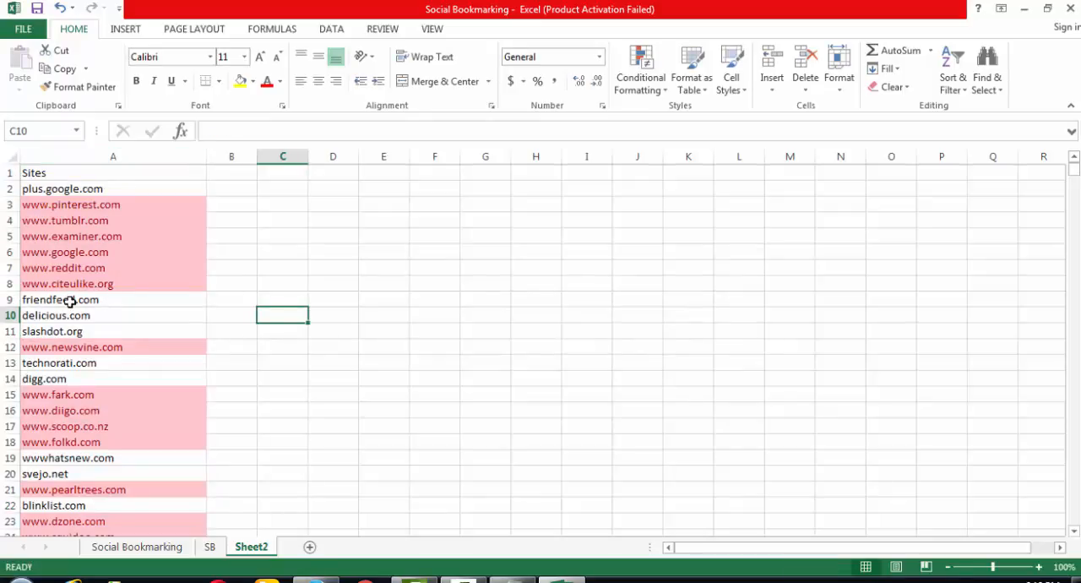
drag(68, 299, 74, 328)
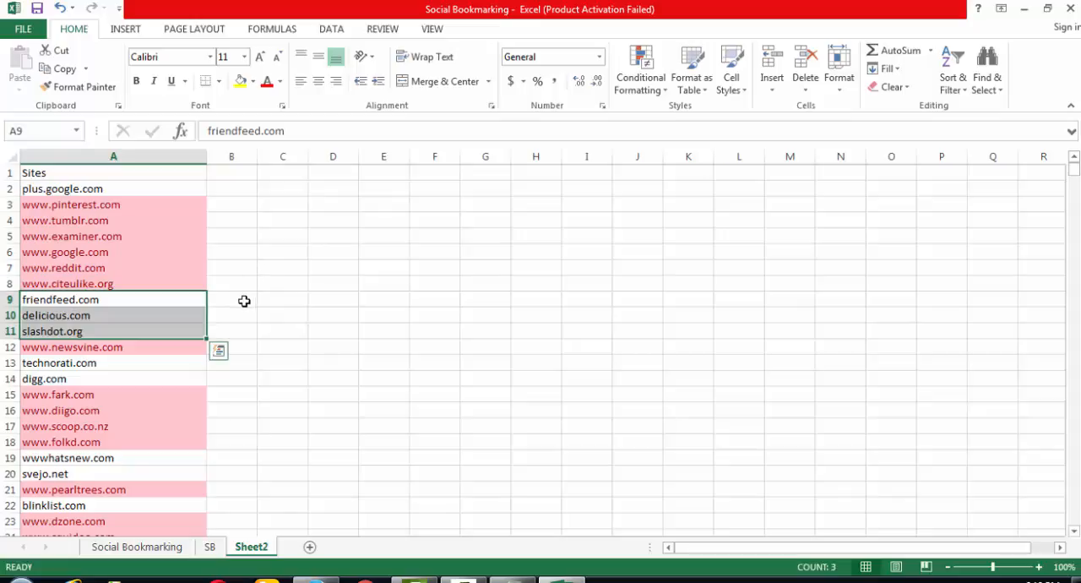
click(244, 301)
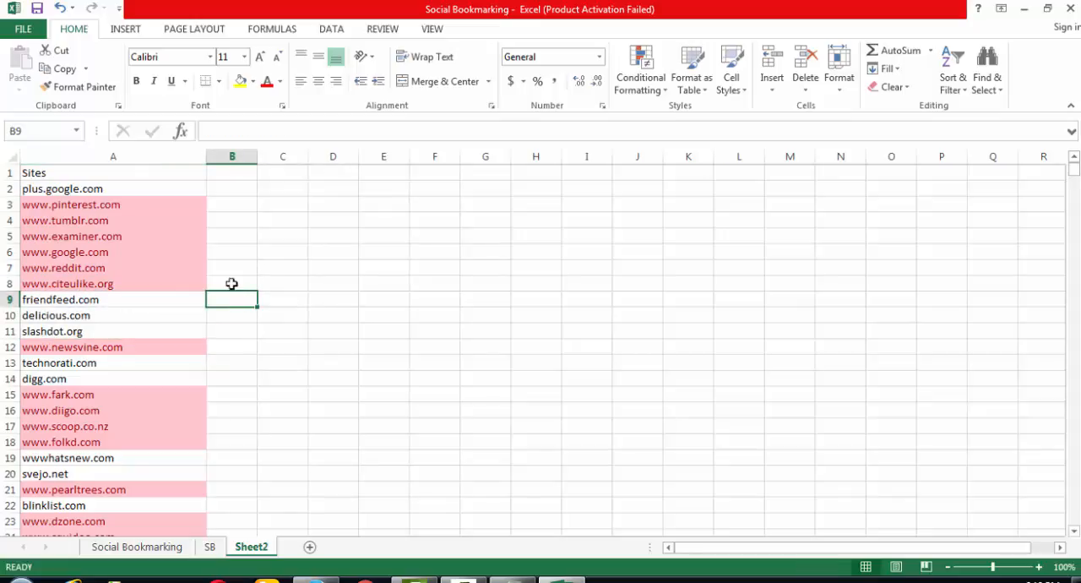
- Add a filter to column A and show only the sites with no cell fill color
click(182, 155)
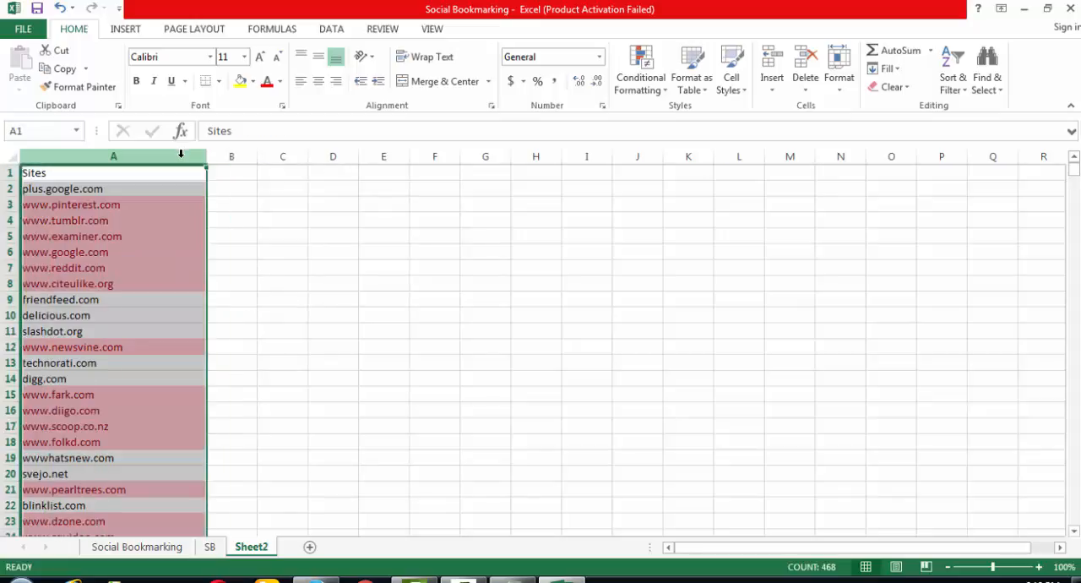
click(325, 31)
click(419, 72)
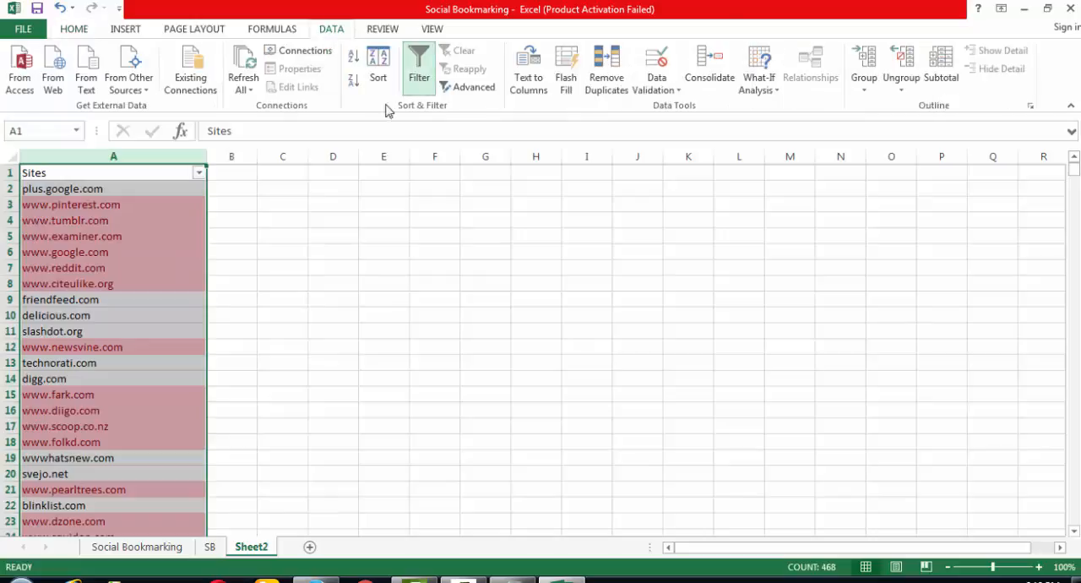
click(199, 172)
mouse_move(199, 275)
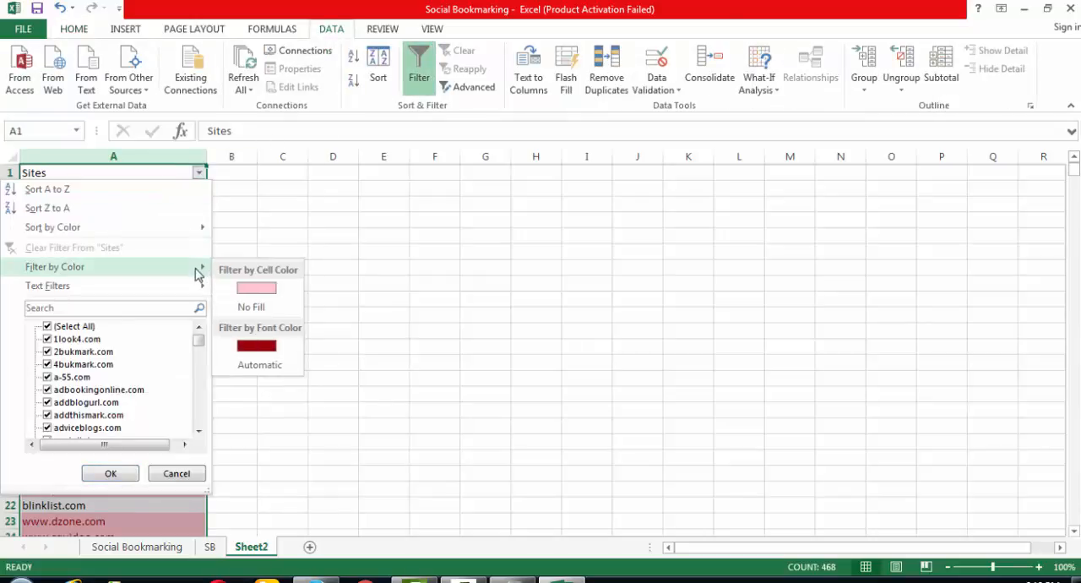
click(256, 309)
click(232, 189)
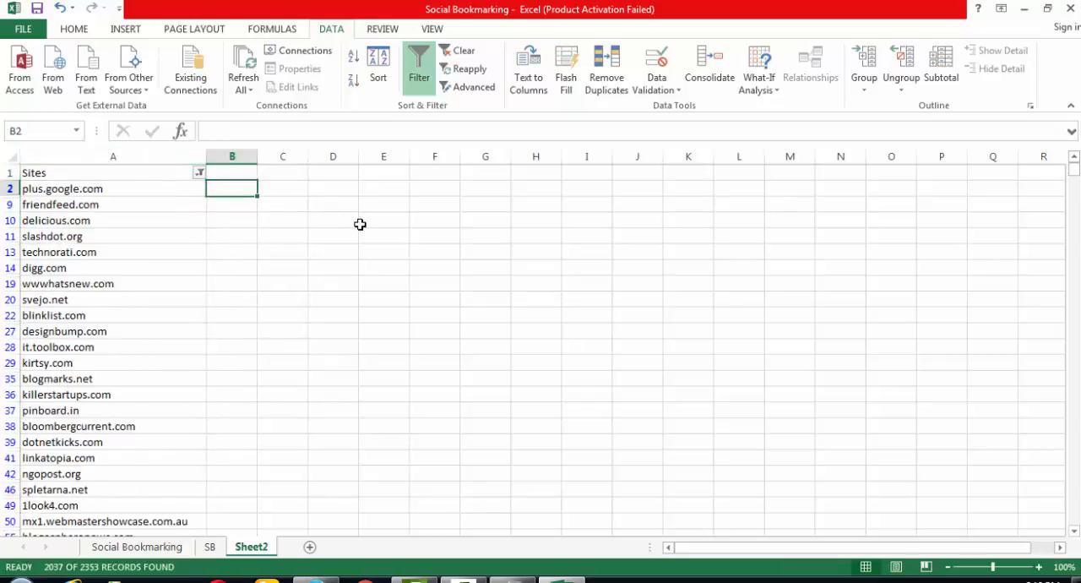
text(w)
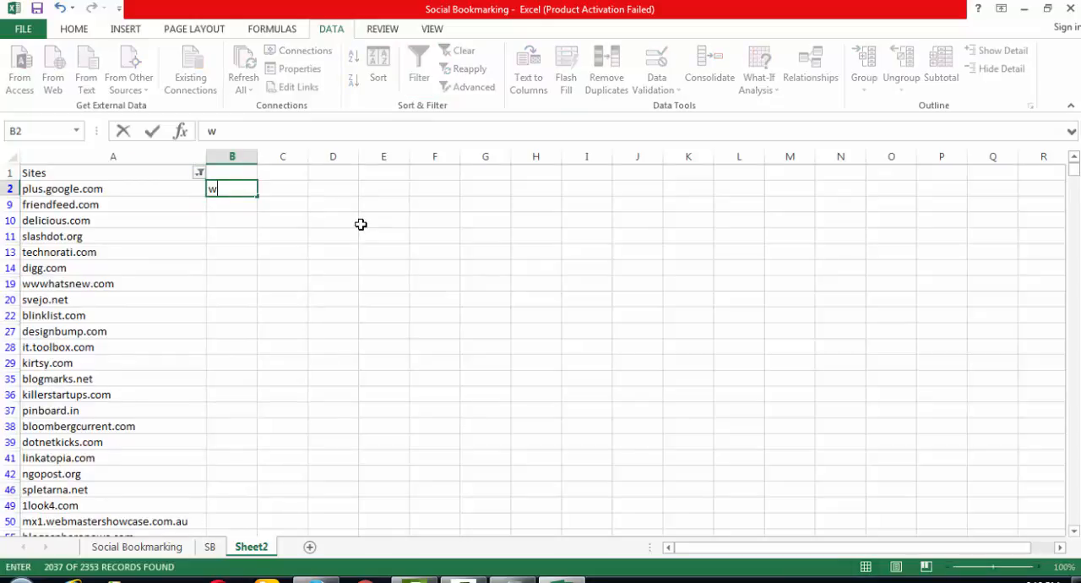
text(ww.)
click(234, 265)
click(249, 190)
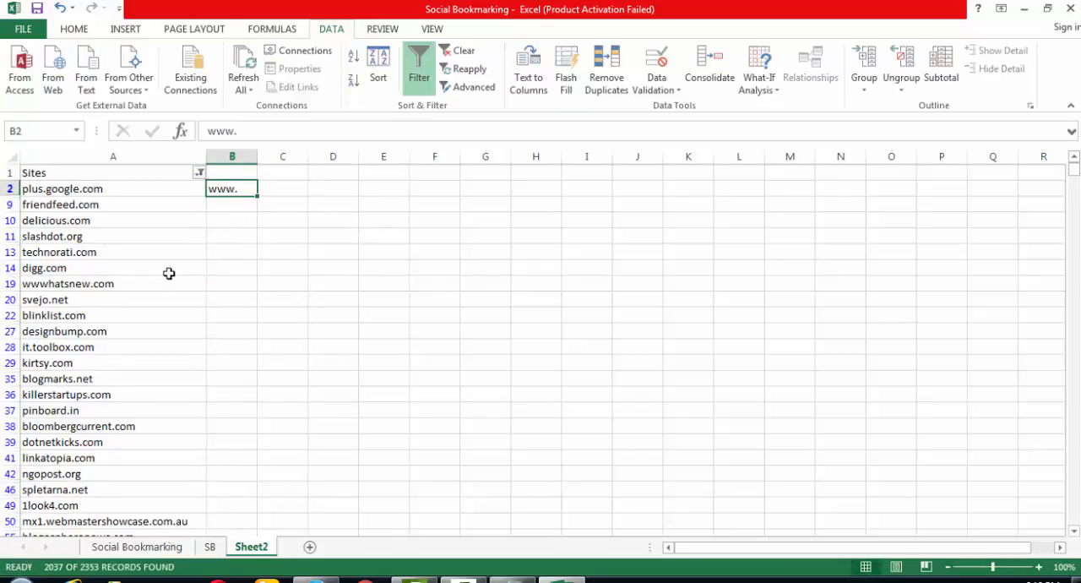
key(ctrl+c)
drag(241, 203, 238, 504)
key(ctrl+v)
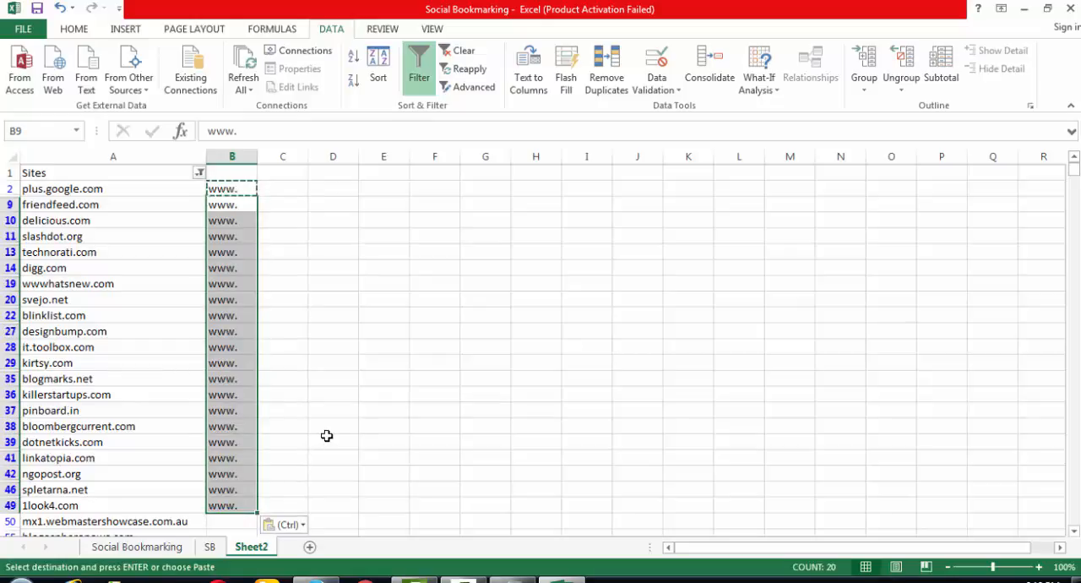
scroll(327, 435, down, 2)
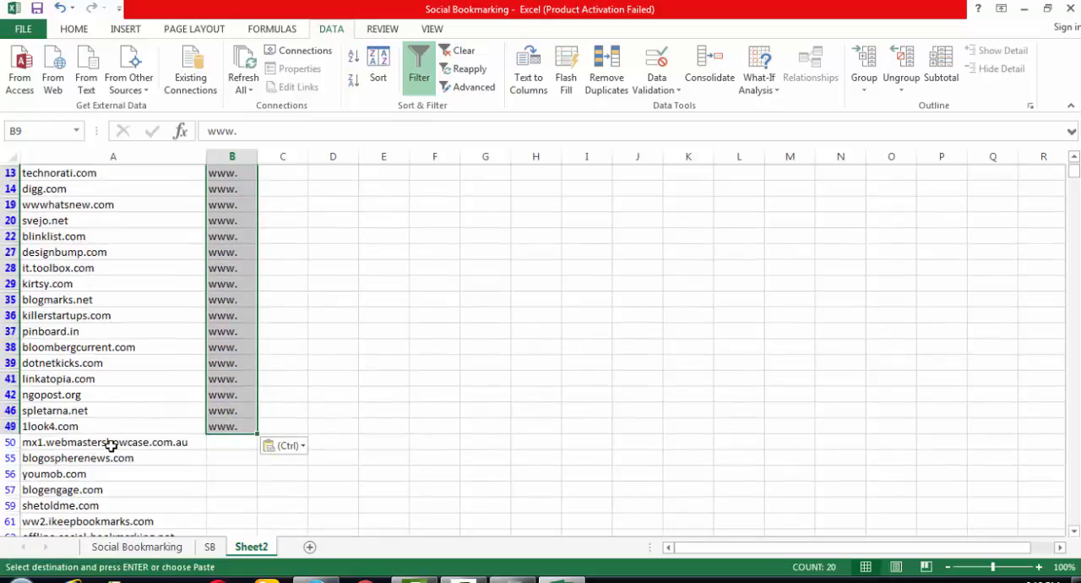
click(113, 445)
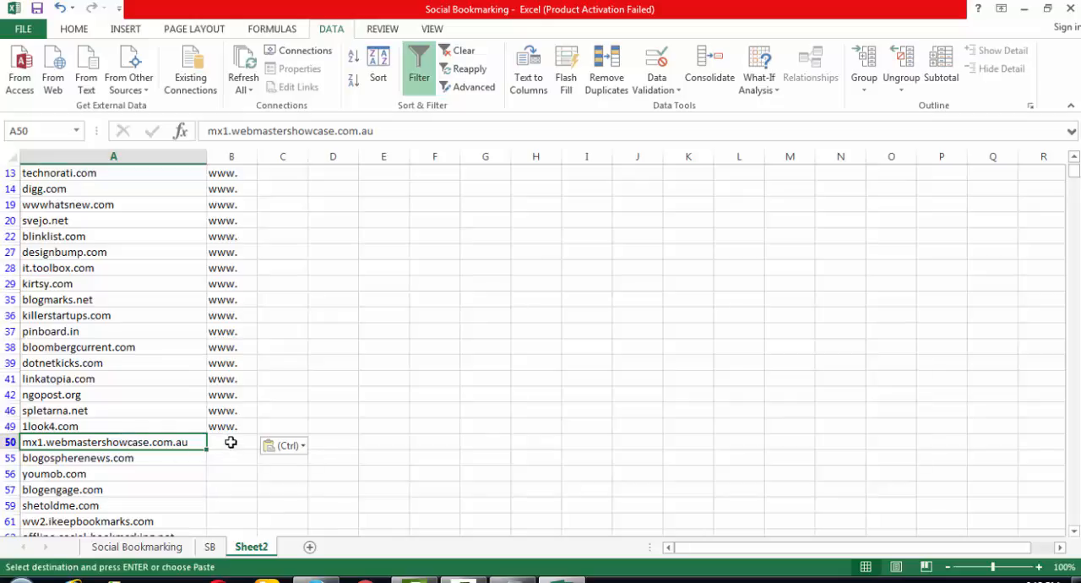
click(231, 443)
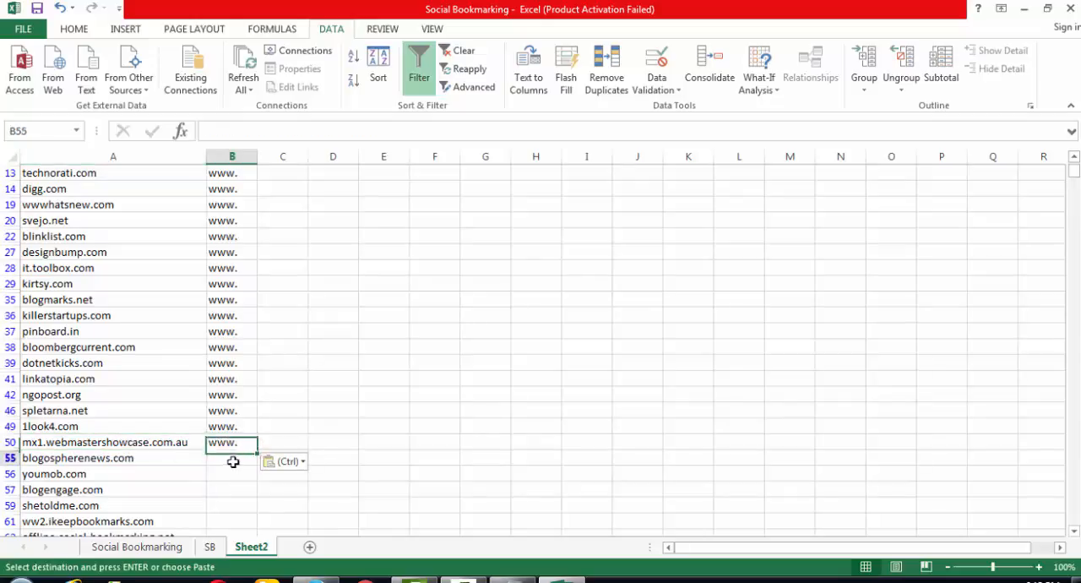
drag(231, 457, 226, 507)
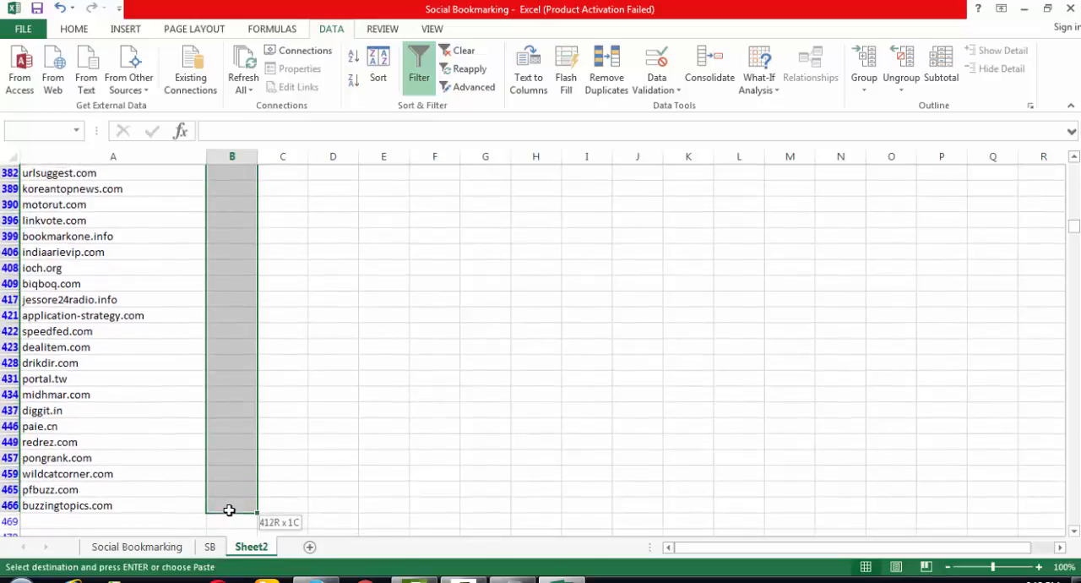
key(ctrl+v)
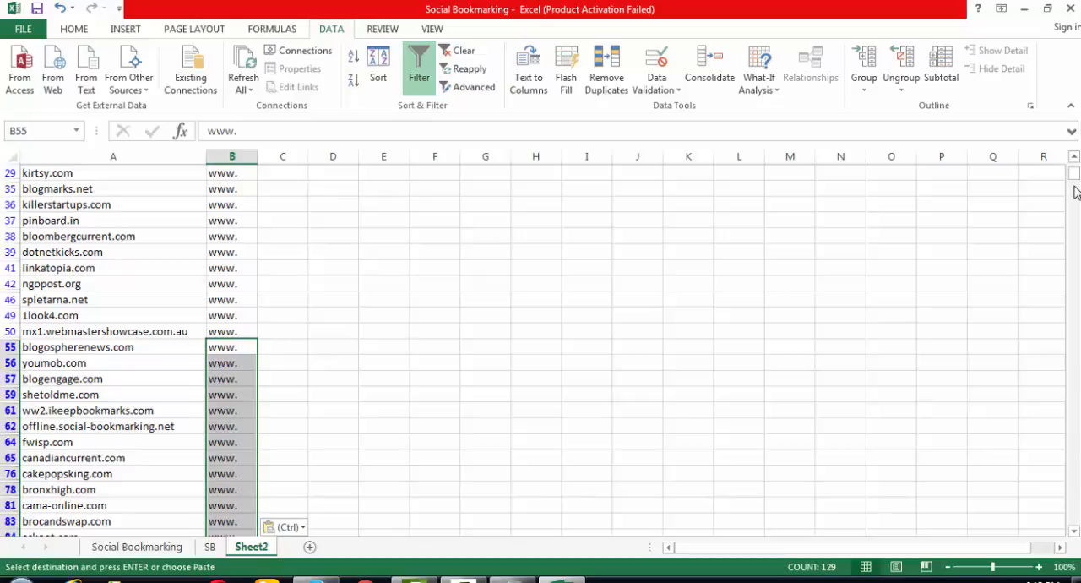
- Remove the filter from the site list and clear the conditional formatting rules from the entire sheet
drag(1078, 179, 1074, 166)
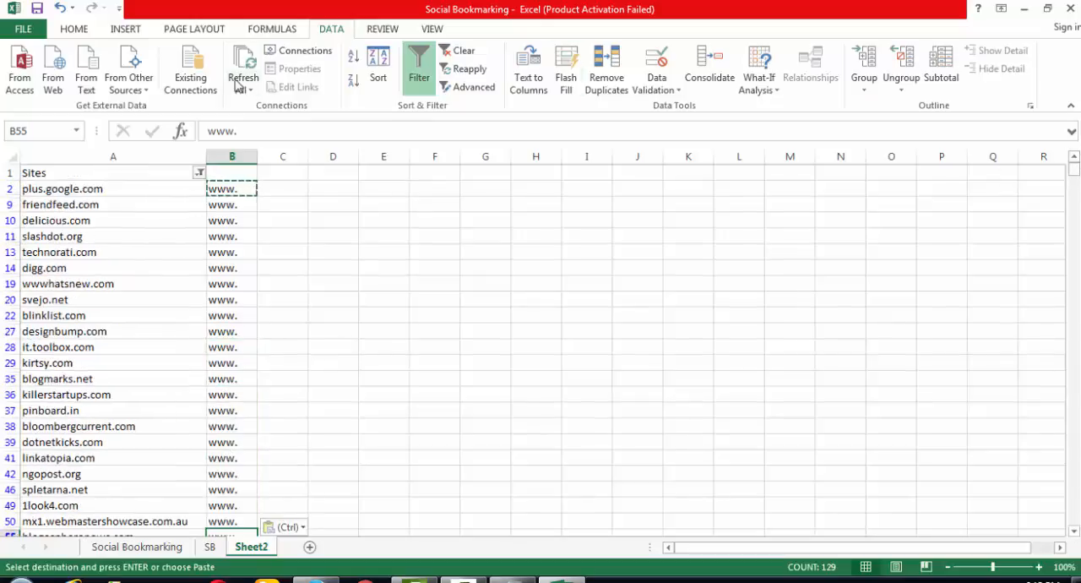
click(420, 76)
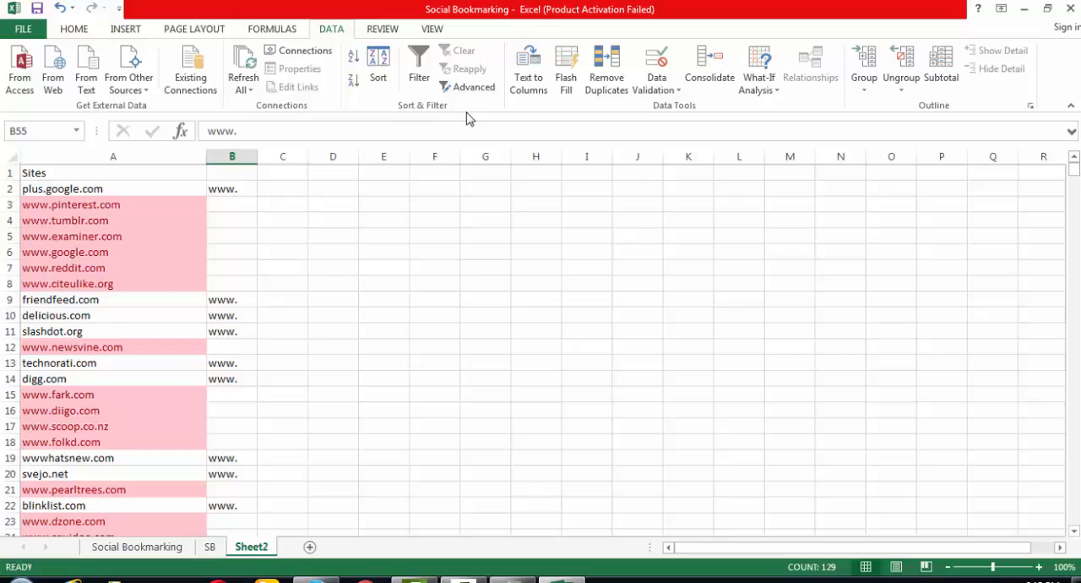
click(75, 29)
click(642, 76)
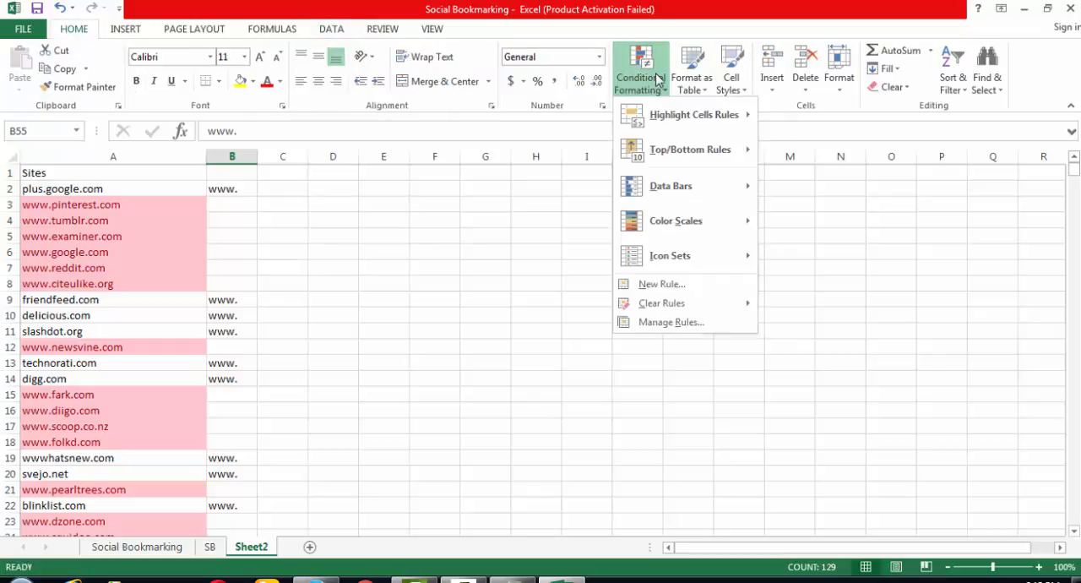
mouse_move(684, 304)
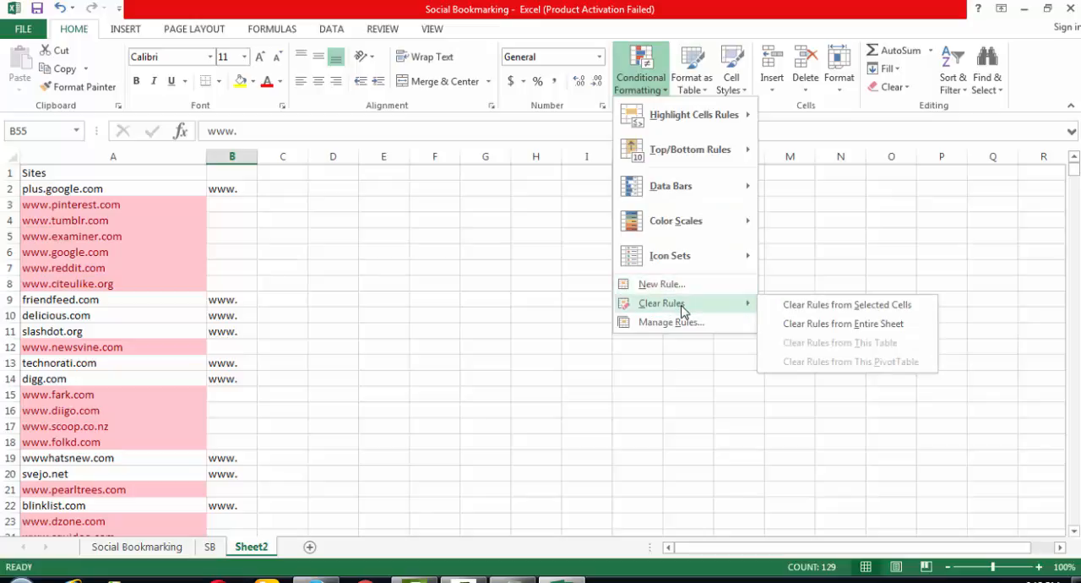
click(815, 324)
click(478, 316)
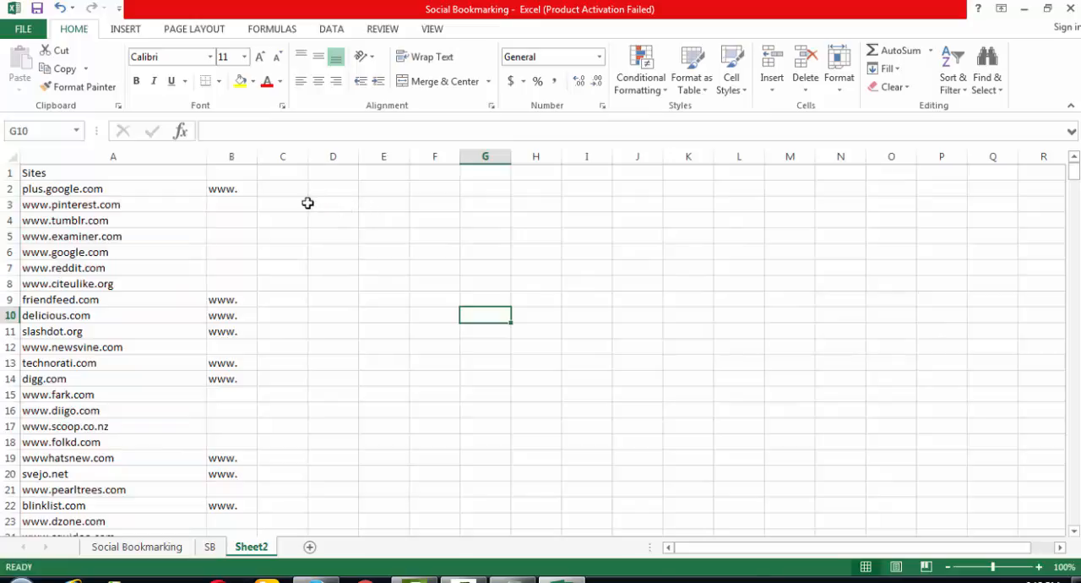
click(167, 189)
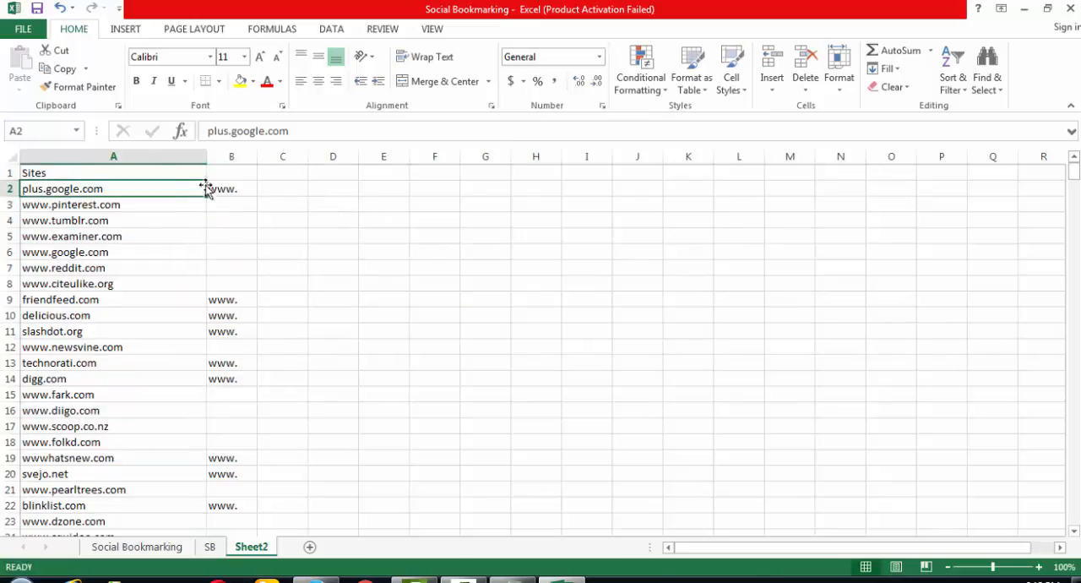
click(226, 186)
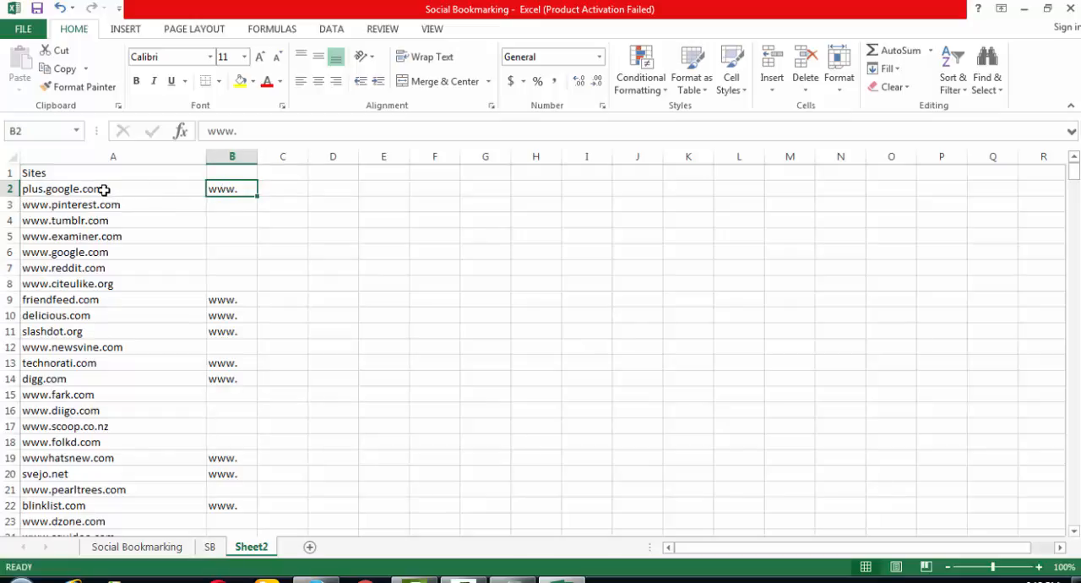
click(117, 157)
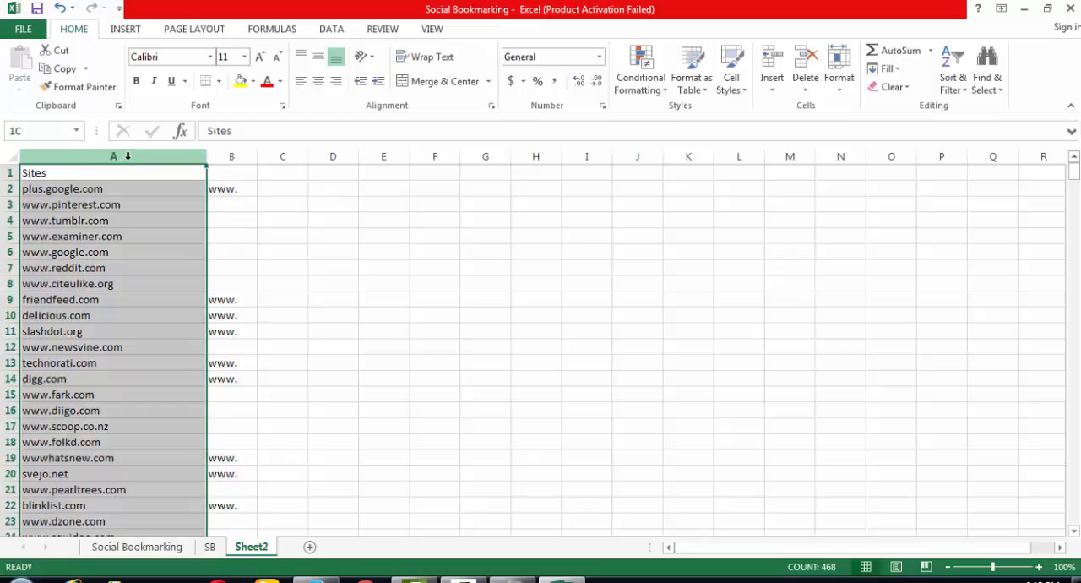
key(ctrl+c)
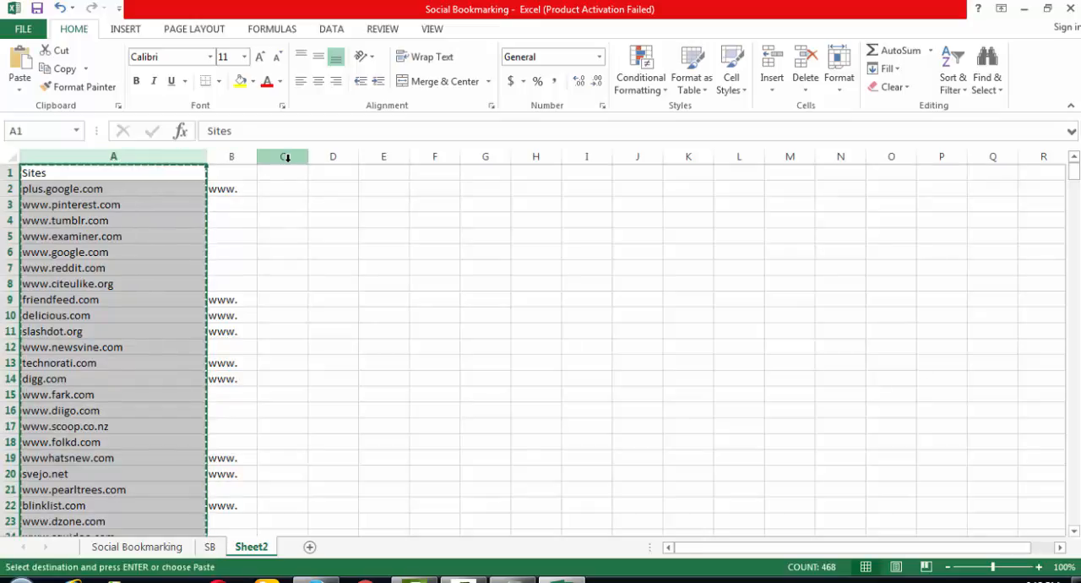
click(288, 157)
key(ctrl+v)
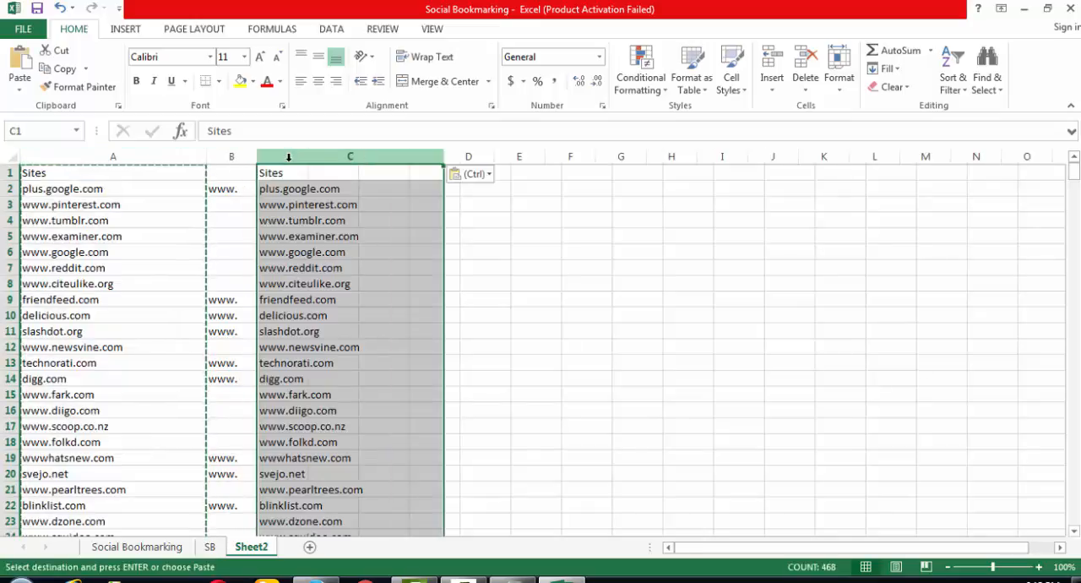
click(374, 267)
click(201, 151)
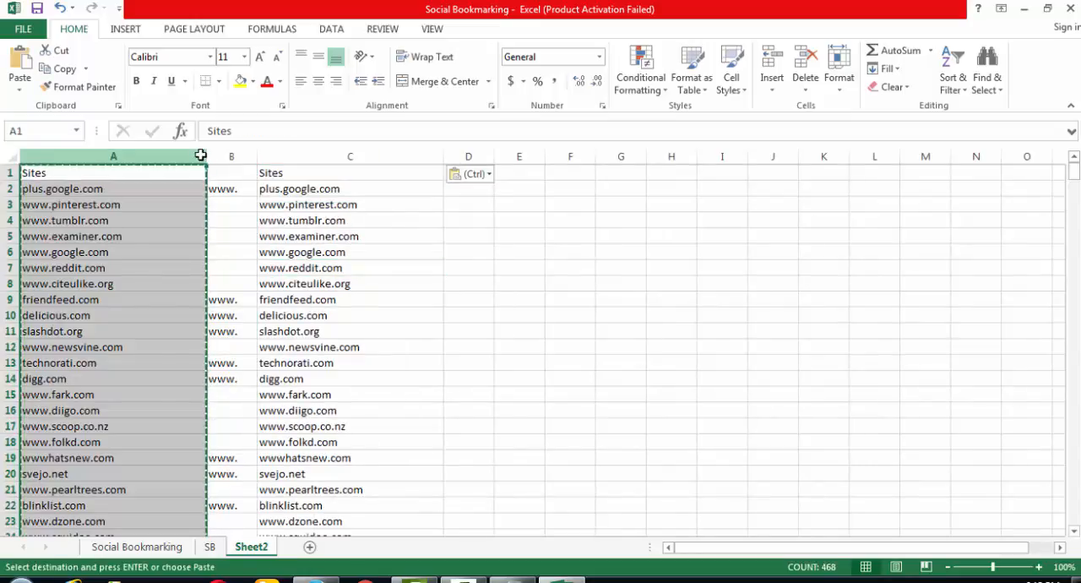
key(Escape)
key(ctrl+minus)
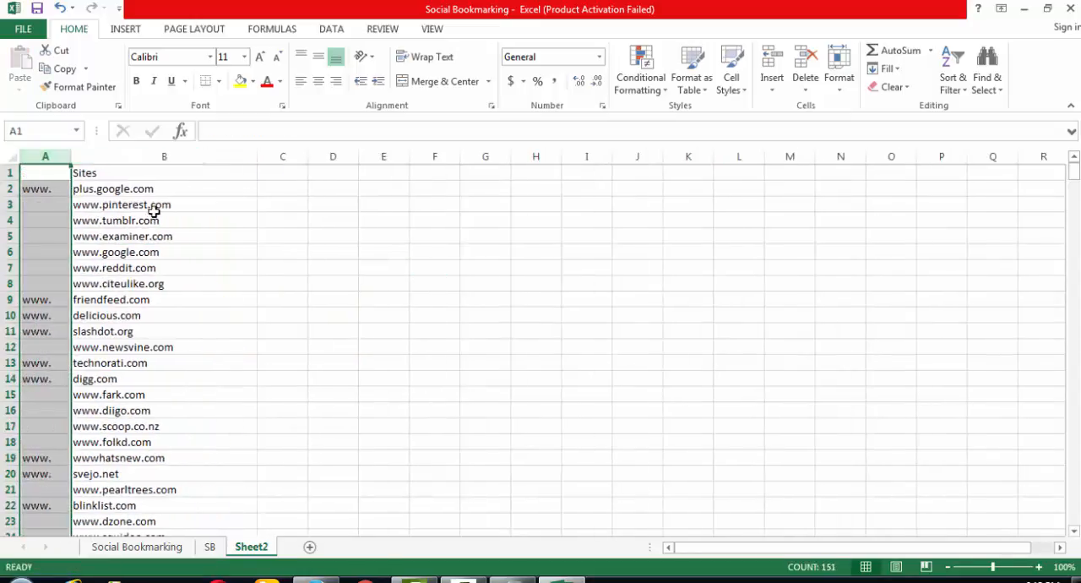
click(290, 215)
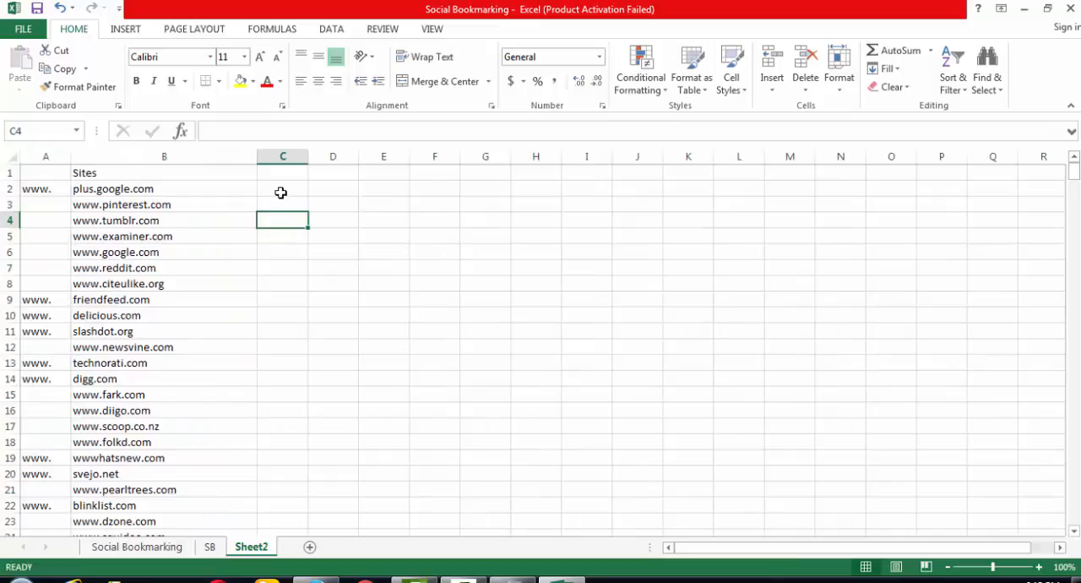
click(280, 192)
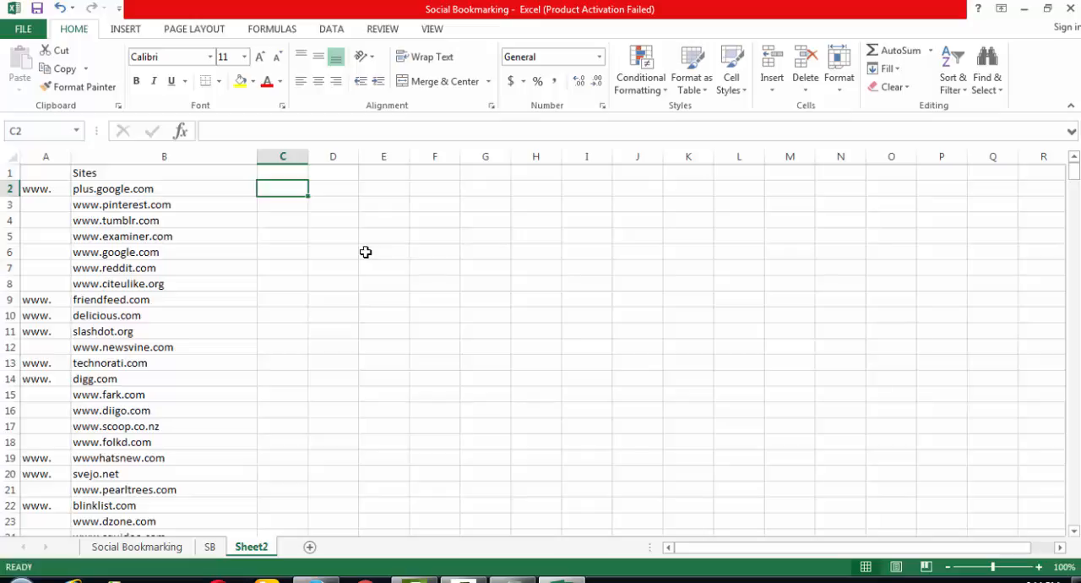
text(=)
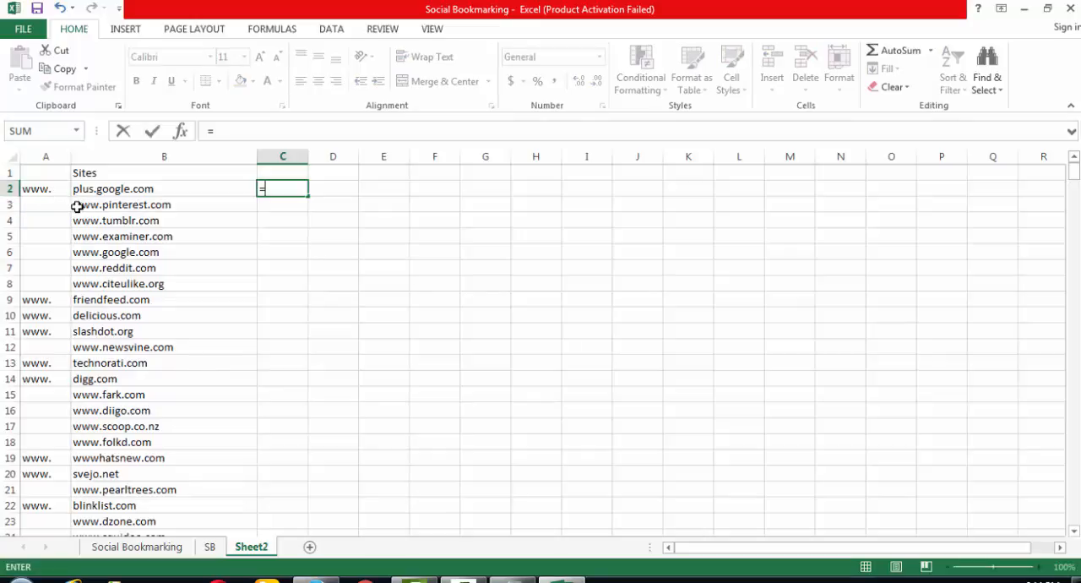
key(Escape)
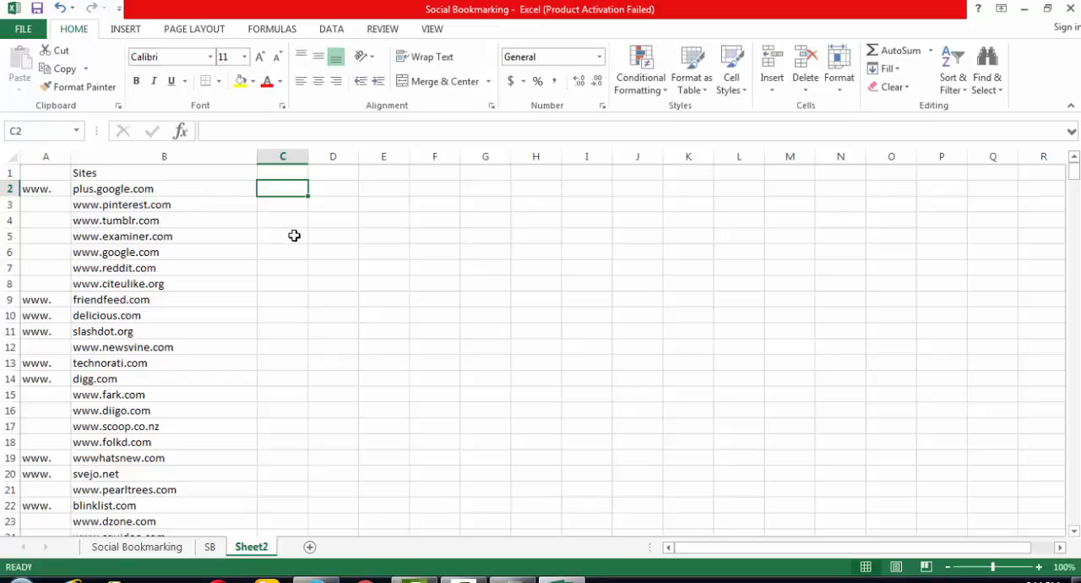
click(312, 234)
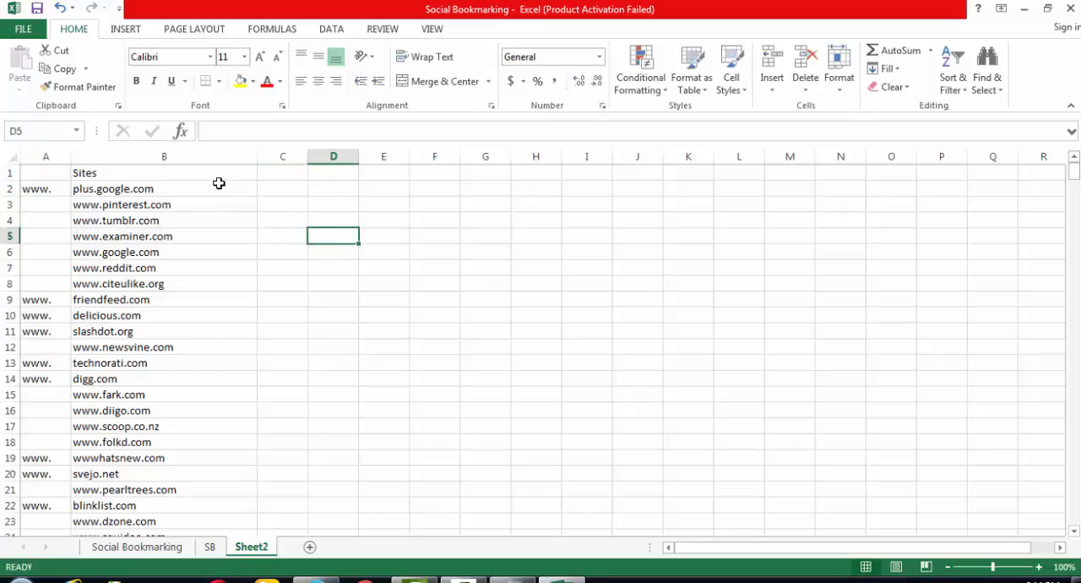
click(193, 156)
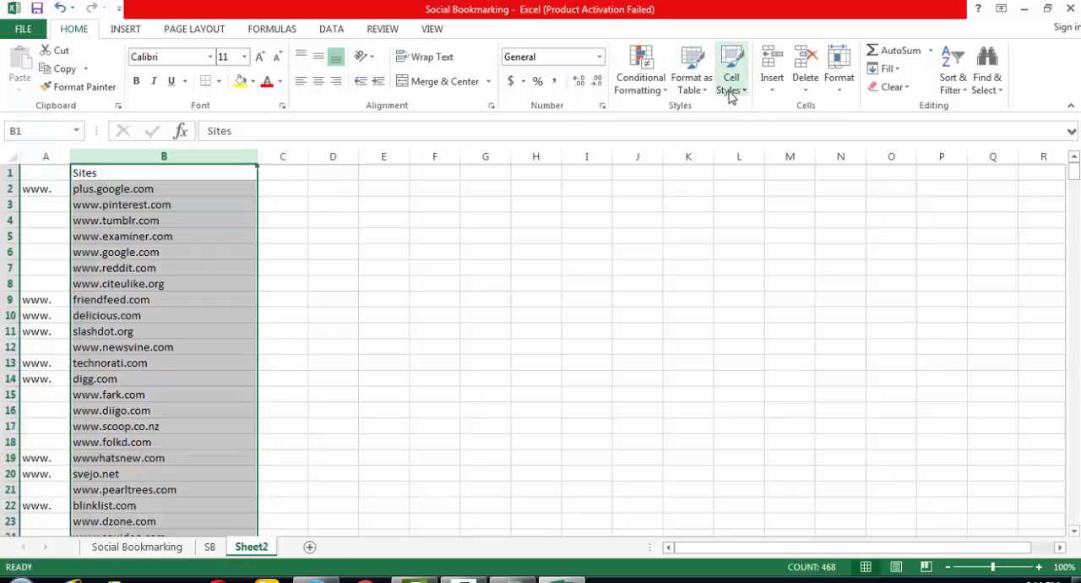
click(60, 158)
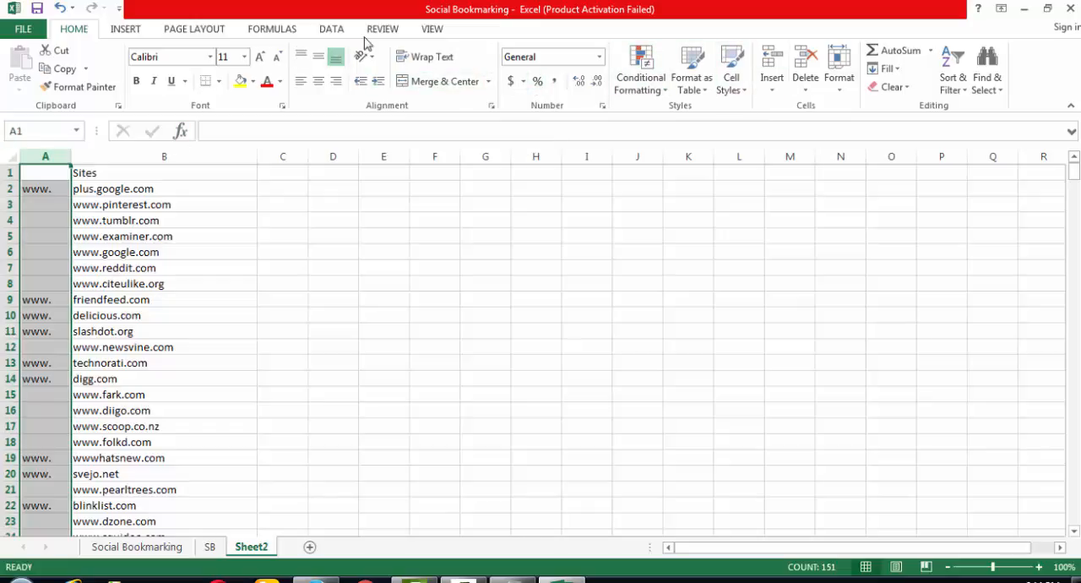
click(330, 29)
click(419, 67)
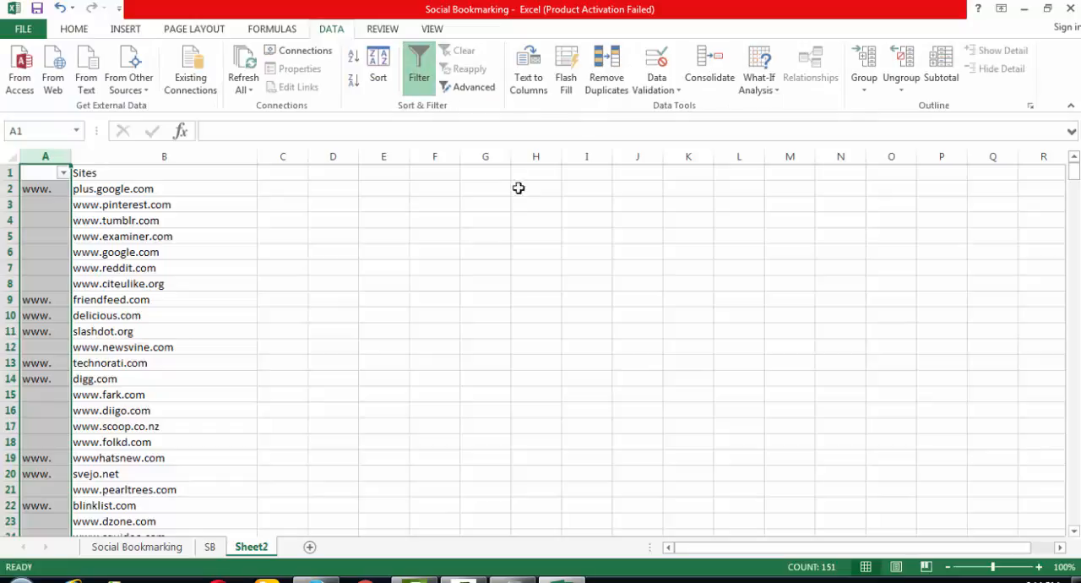
click(63, 172)
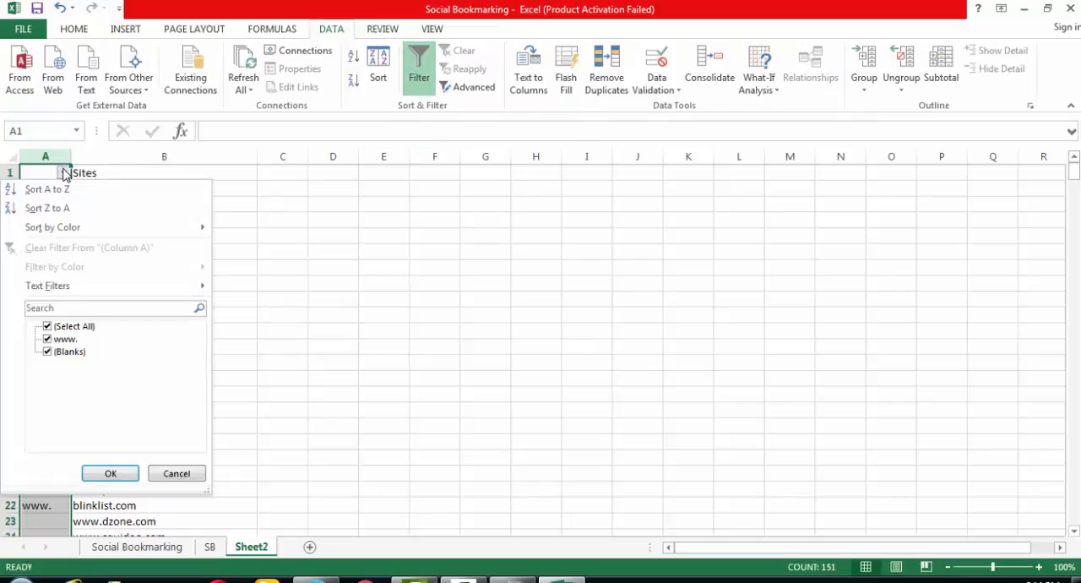
click(47, 352)
click(110, 473)
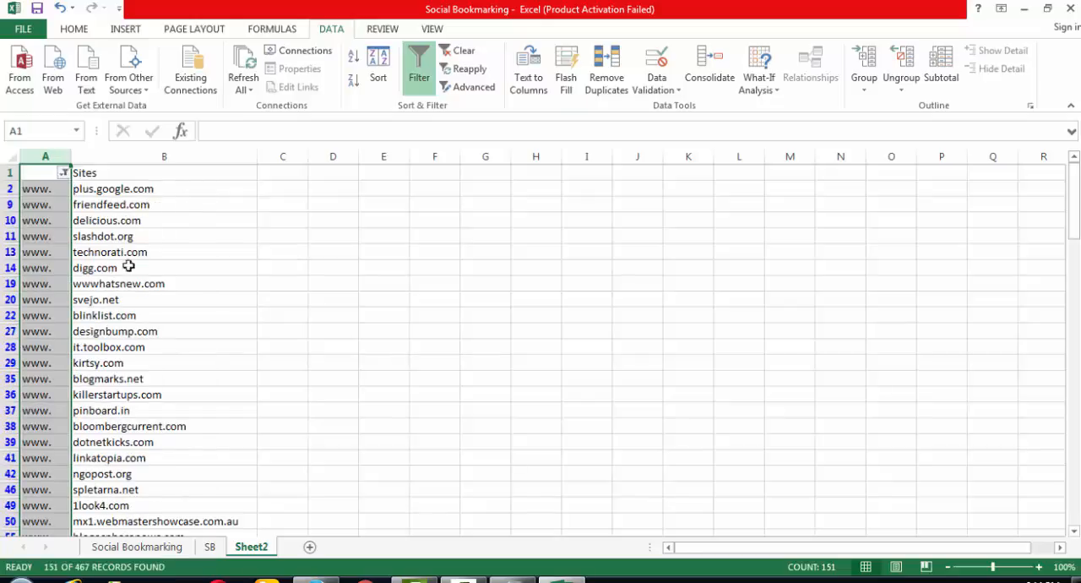
click(291, 189)
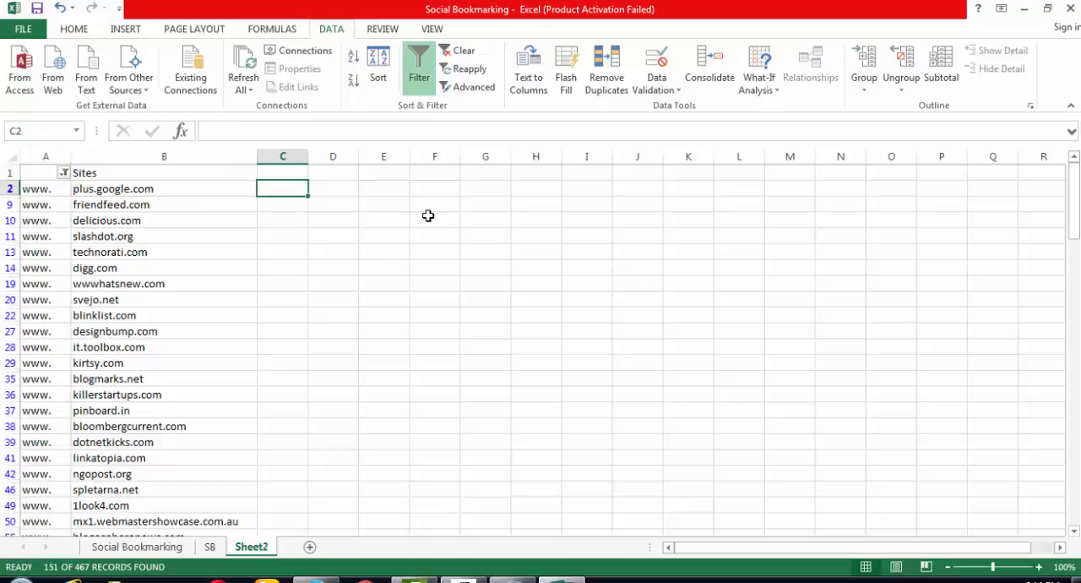
text(=)
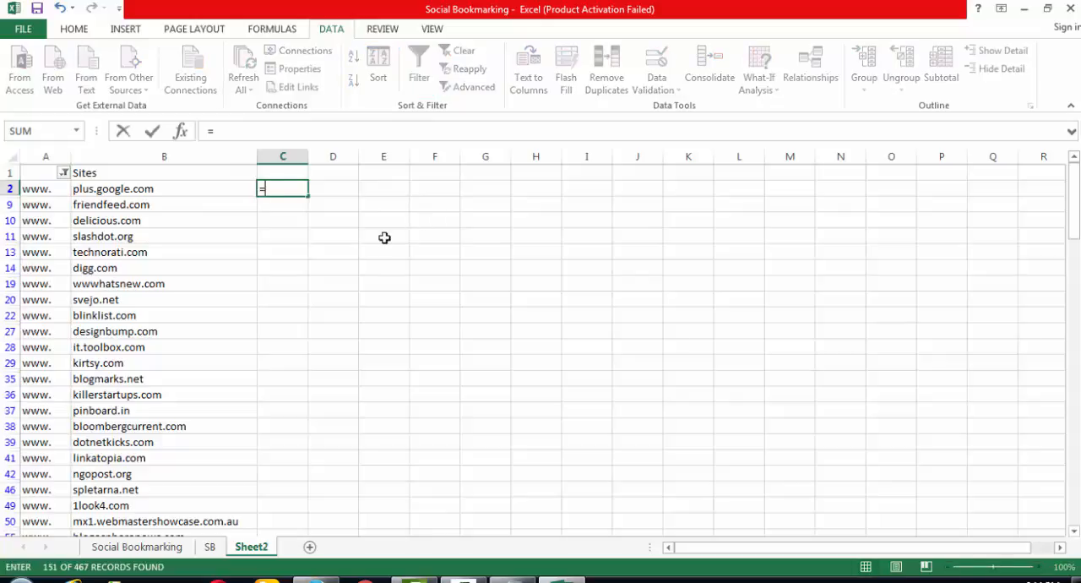
click(47, 188)
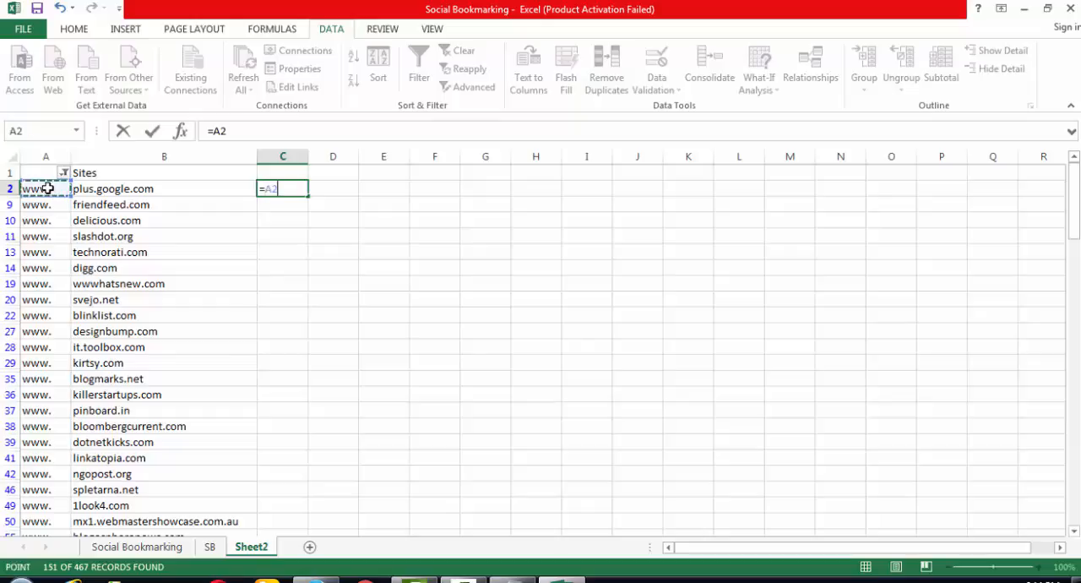
click(281, 134)
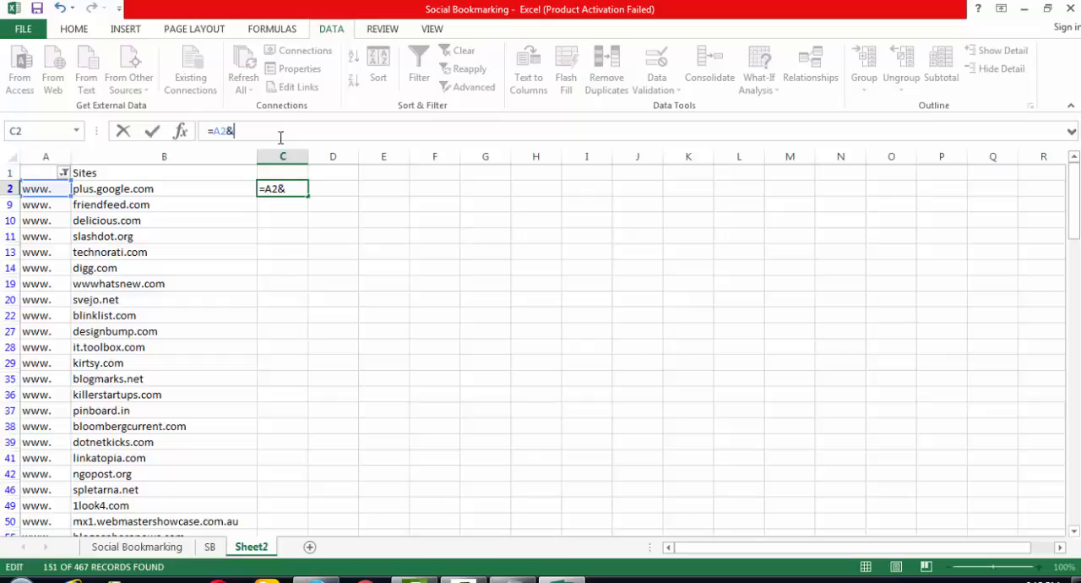
click(171, 188)
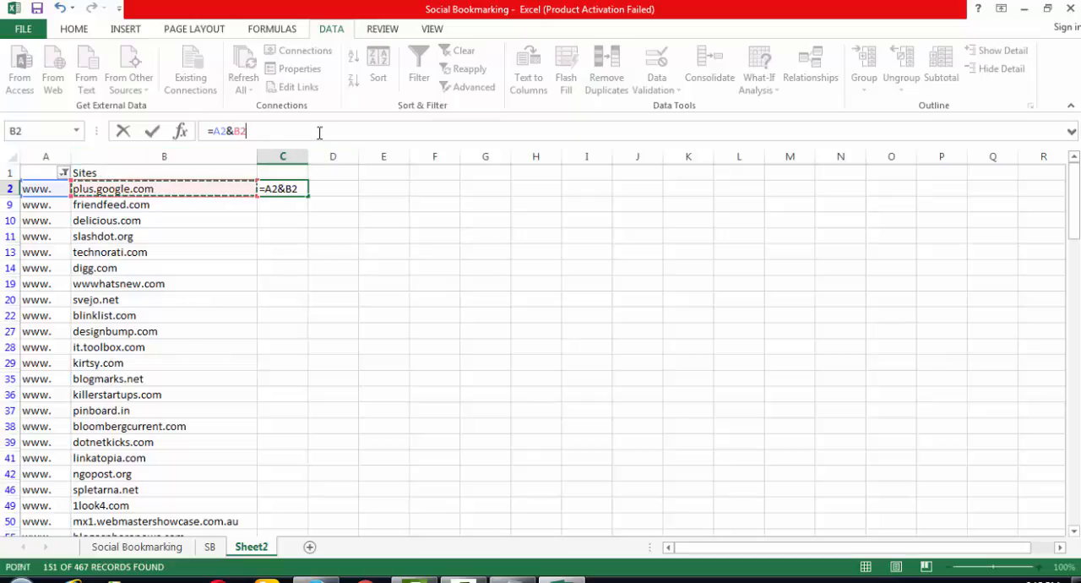
key(Return)
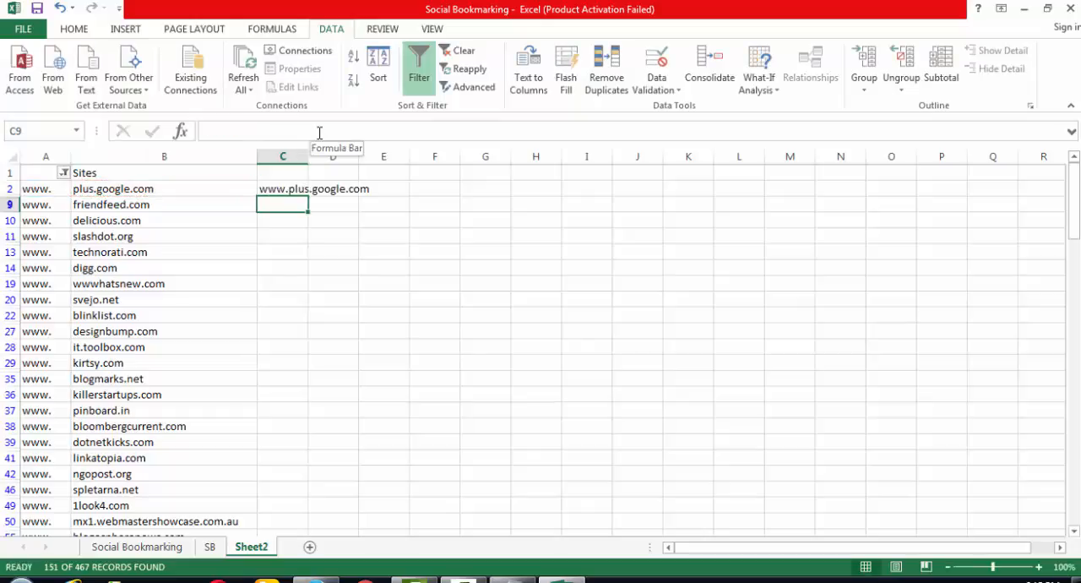
- Fill the C2 formula down column C through all the filtered rows
click(278, 189)
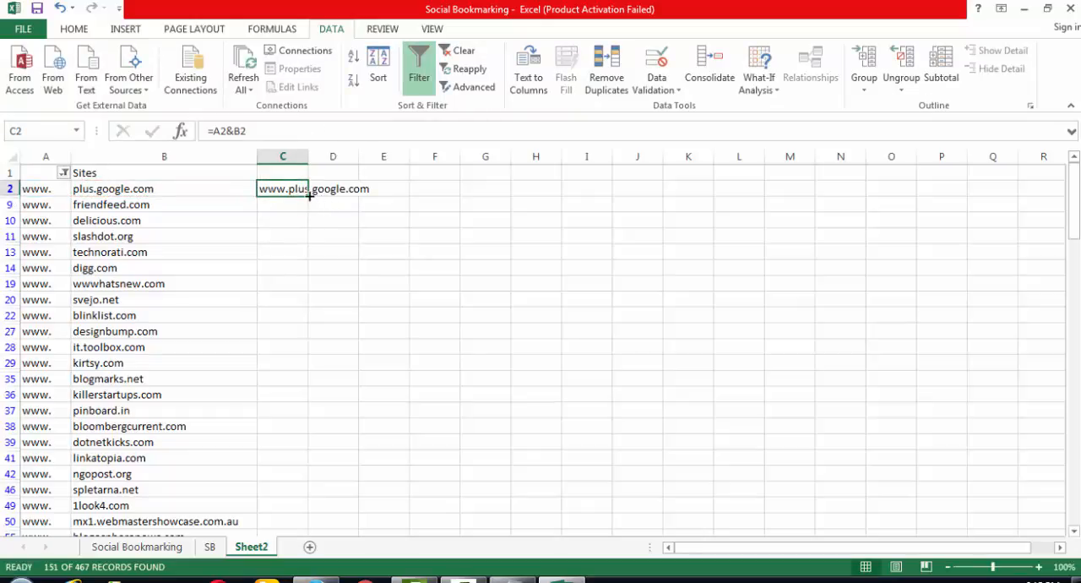
double_click(310, 195)
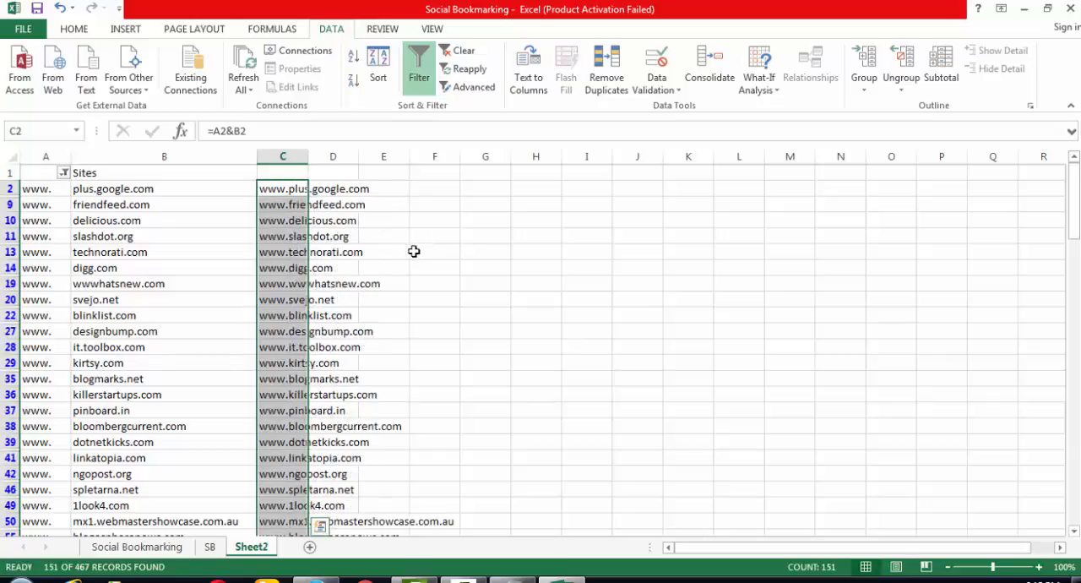
click(414, 301)
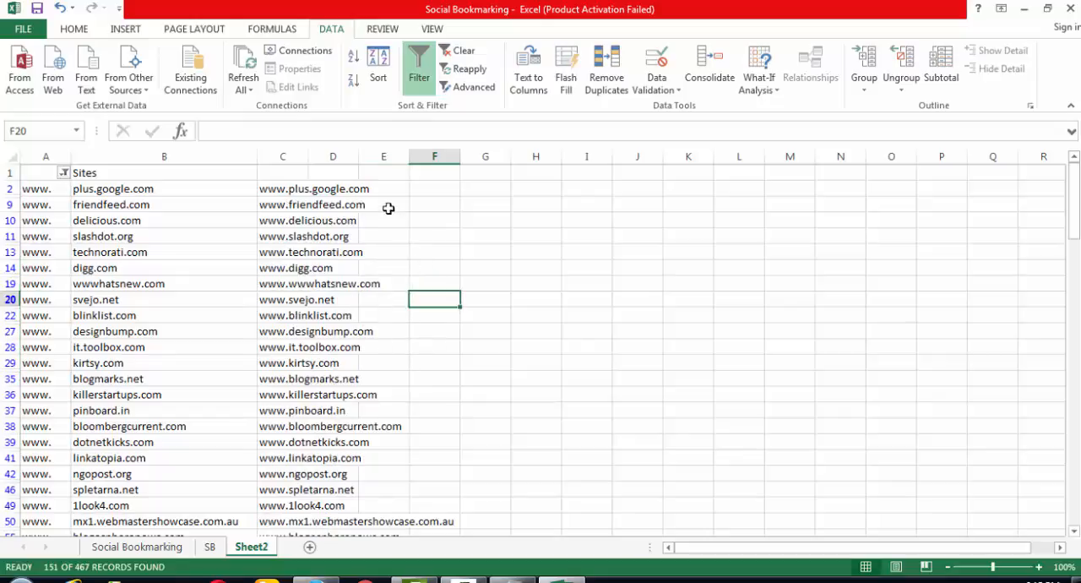
- Copy the joined addresses from C2 through C466 and switch to the Windows desktop
click(283, 192)
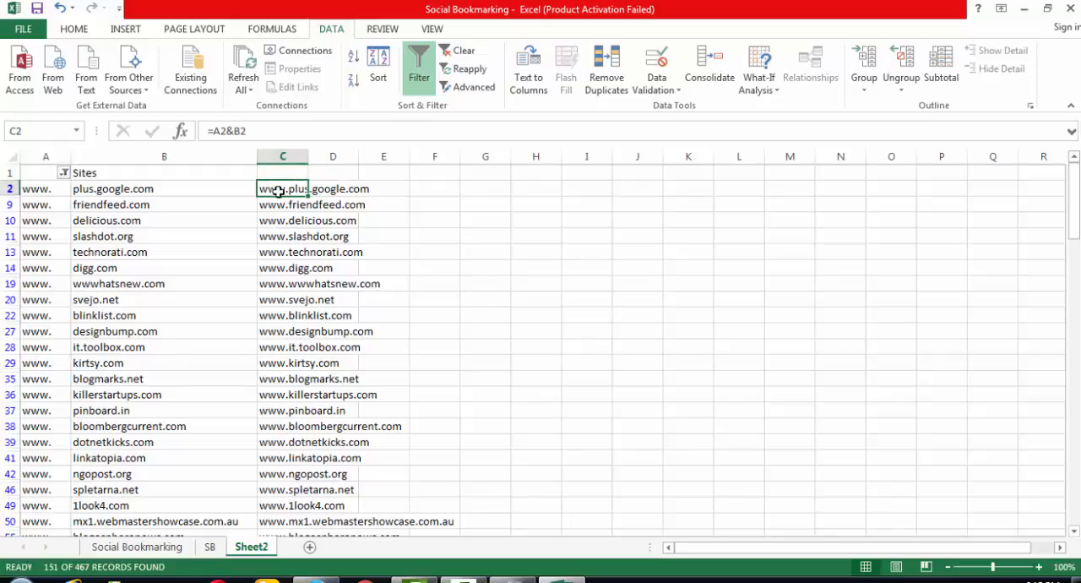
drag(280, 187, 284, 505)
key(ctrl+c)
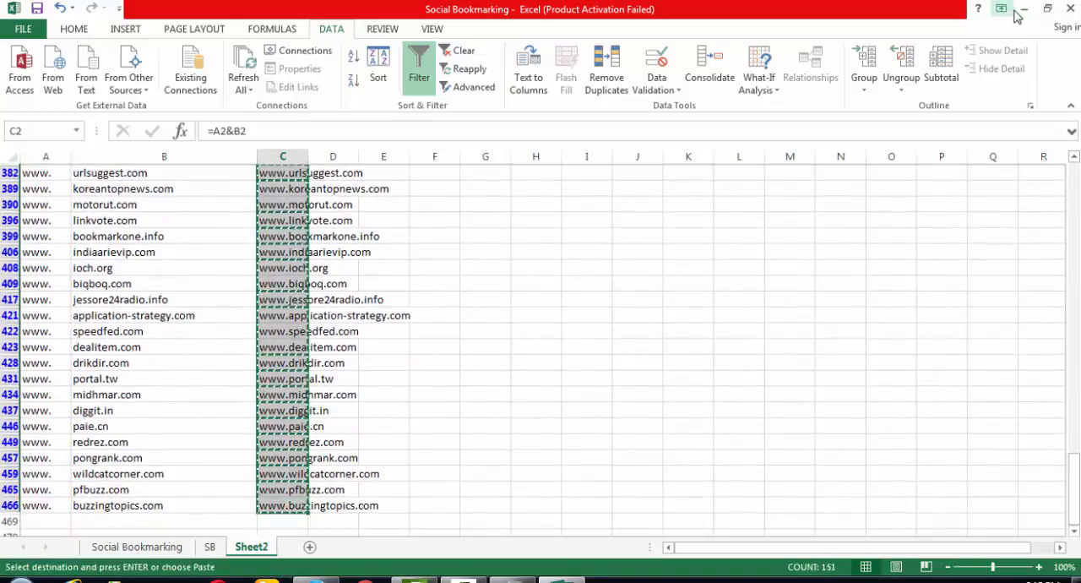
click(1022, 9)
click(1012, 10)
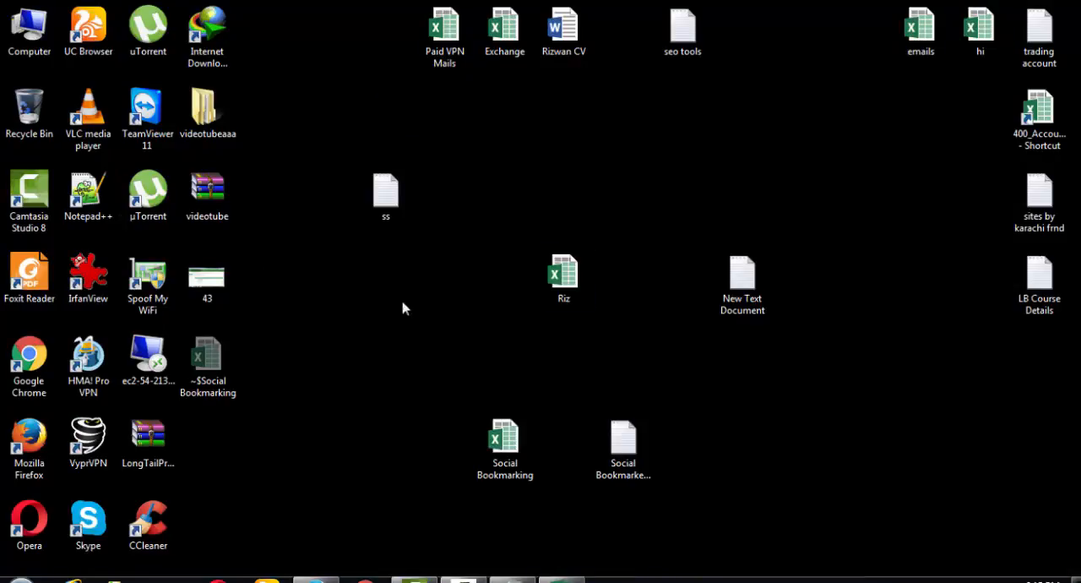
- Create a new text document on the desktop, open it in Notepad and paste the copied addresses into it
right_click(365, 331)
mouse_move(536, 253)
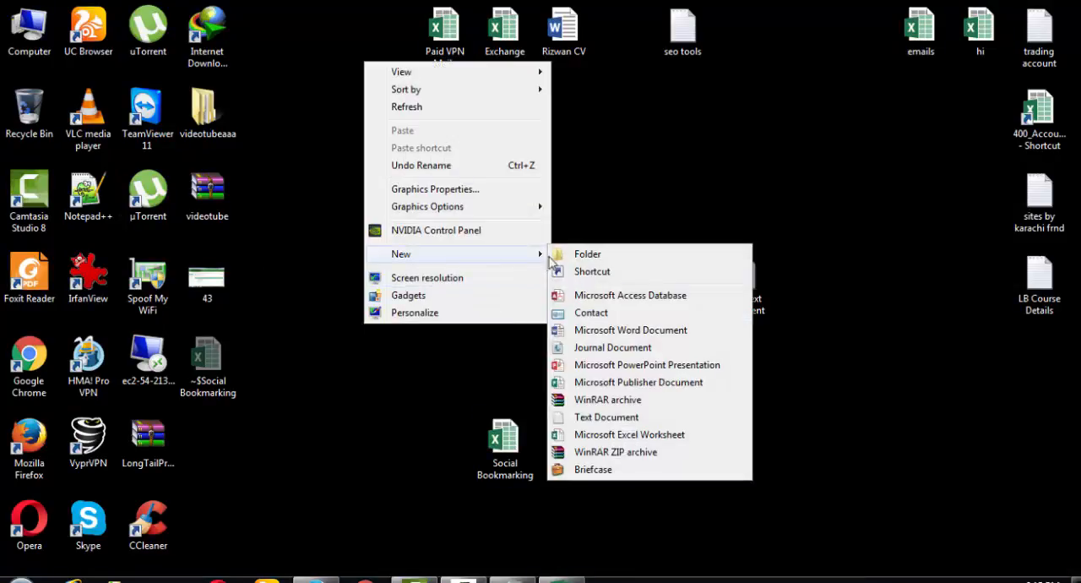
click(606, 417)
click(399, 338)
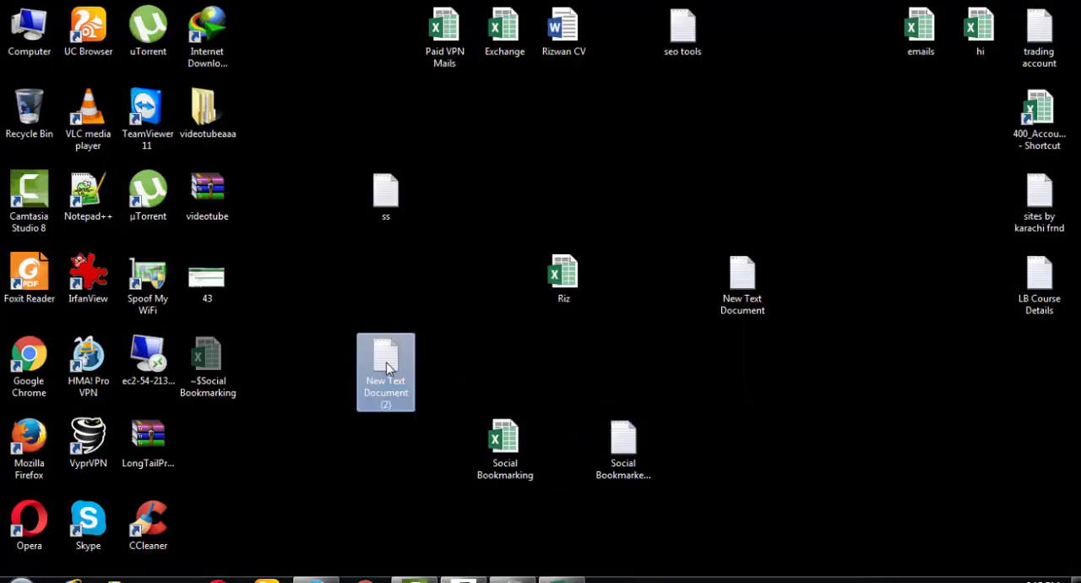
double_click(398, 335)
key(ctrl+v)
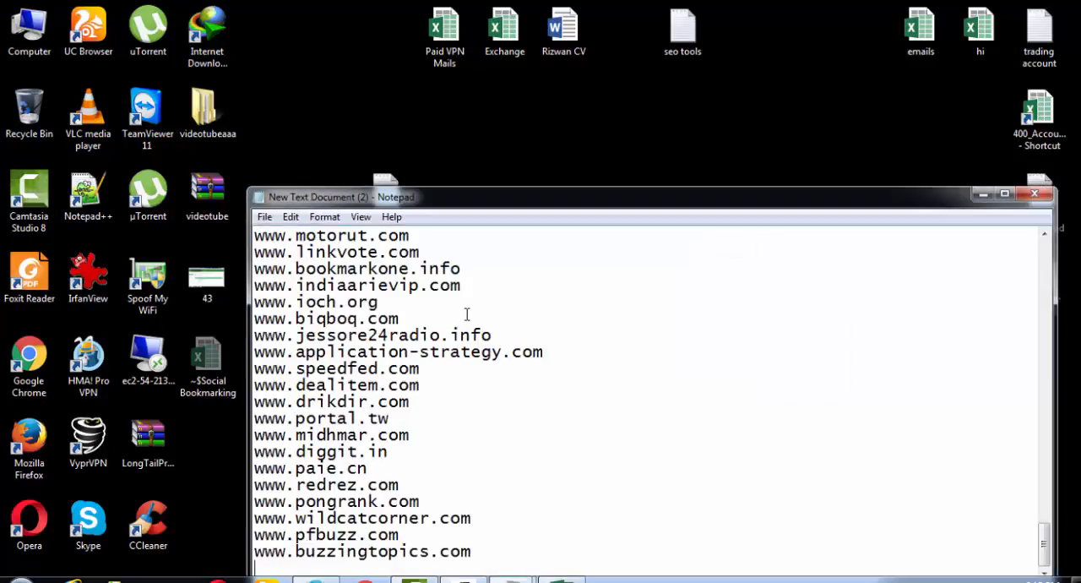
- Copy the entire address list from Notepad and switch back to the start of the filtered list in Excel
key(ctrl+a)
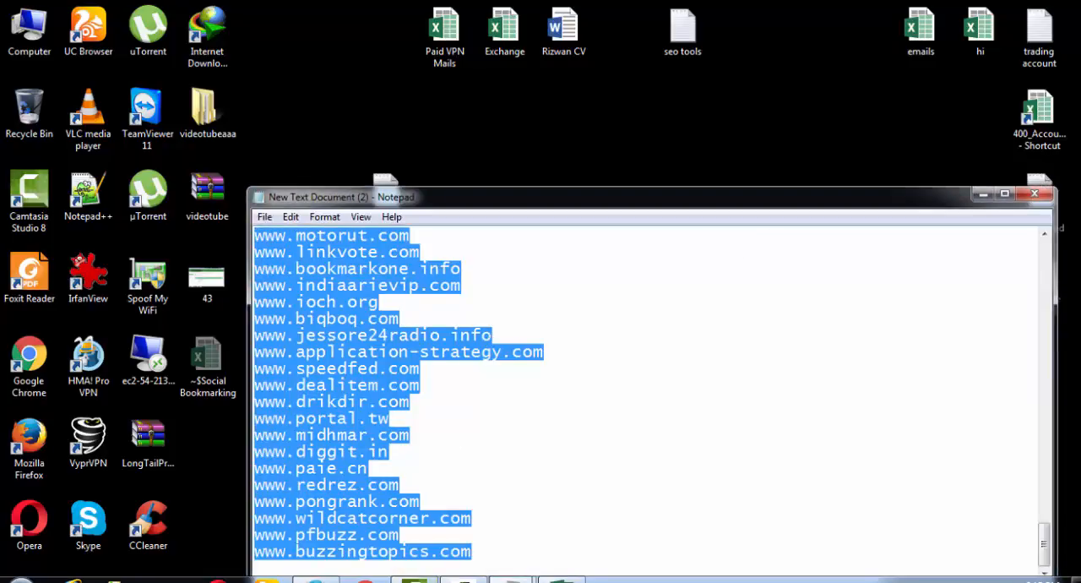
click(568, 580)
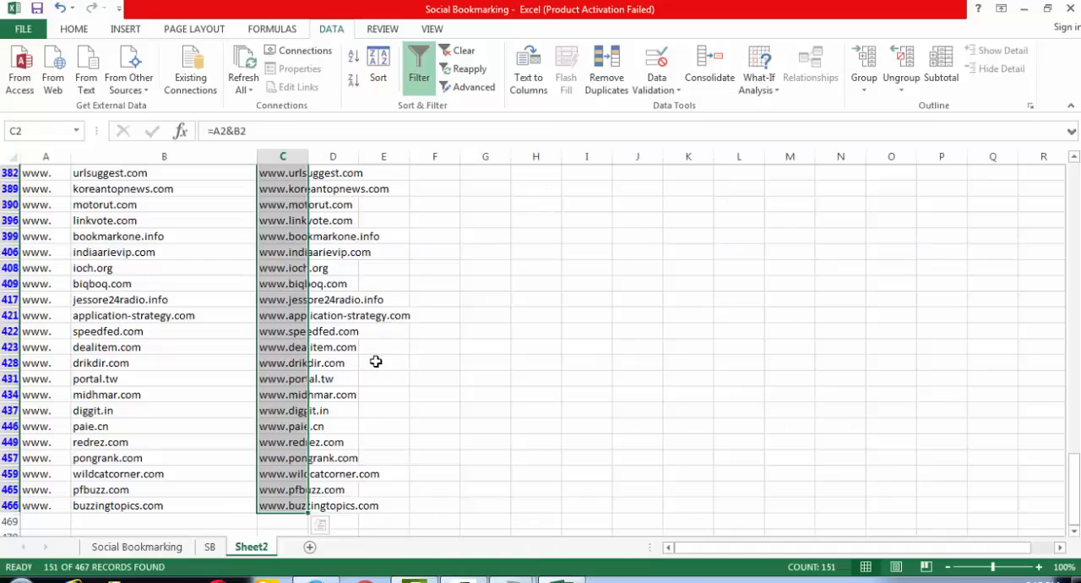
scroll(431, 300, up, 10)
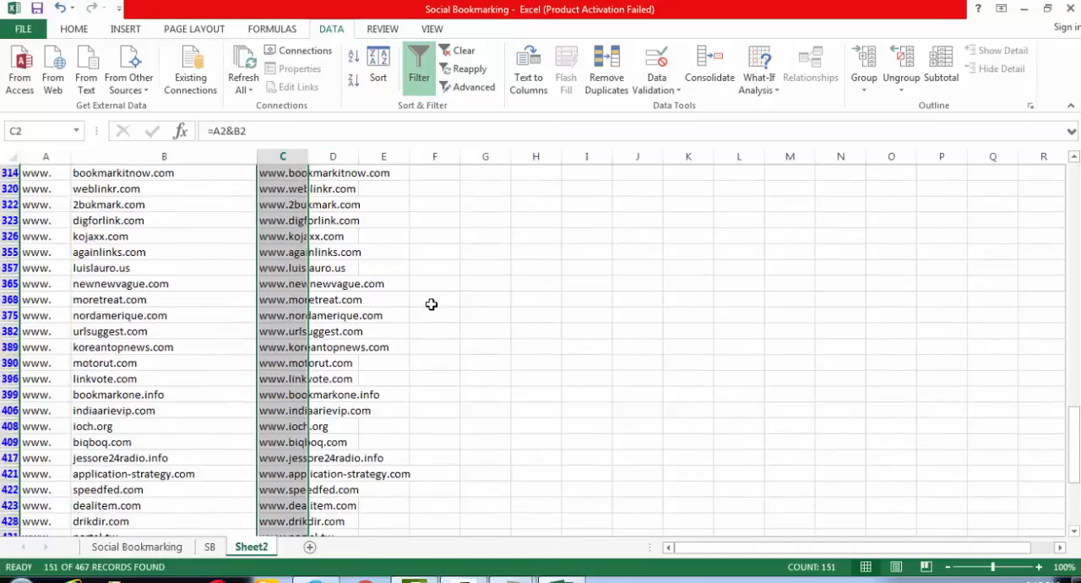
scroll(429, 310, up, 5)
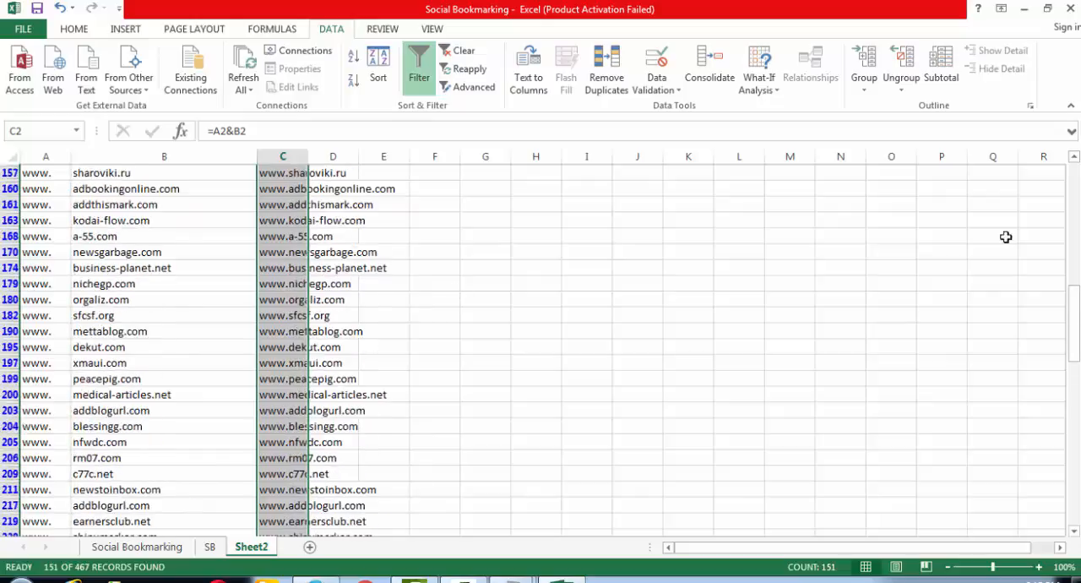
drag(1074, 334, 1074, 194)
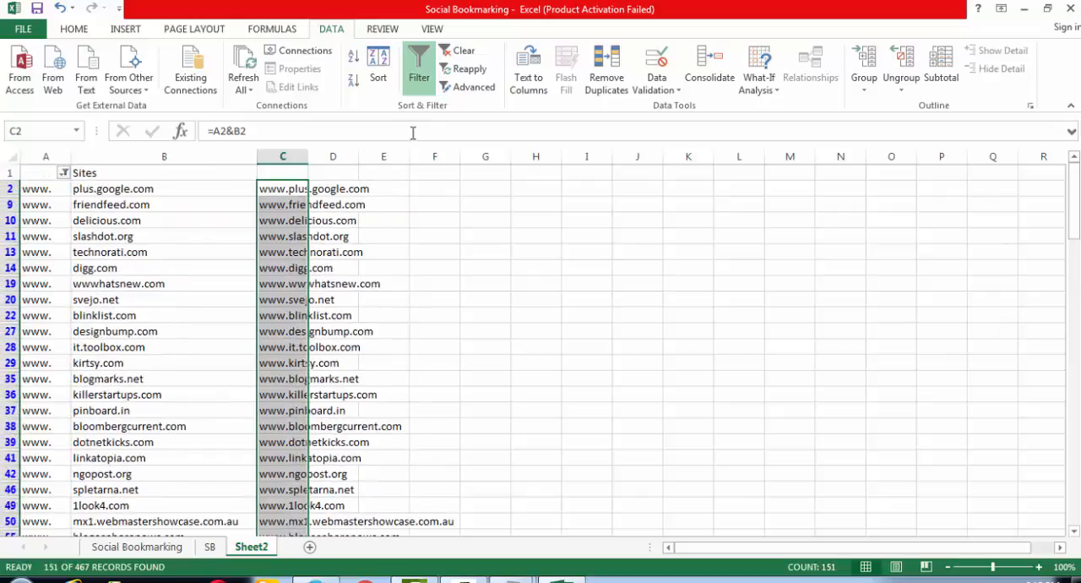
- Paste the plain-text addresses starting at D2 and delete the formula column C
click(343, 187)
click(343, 187)
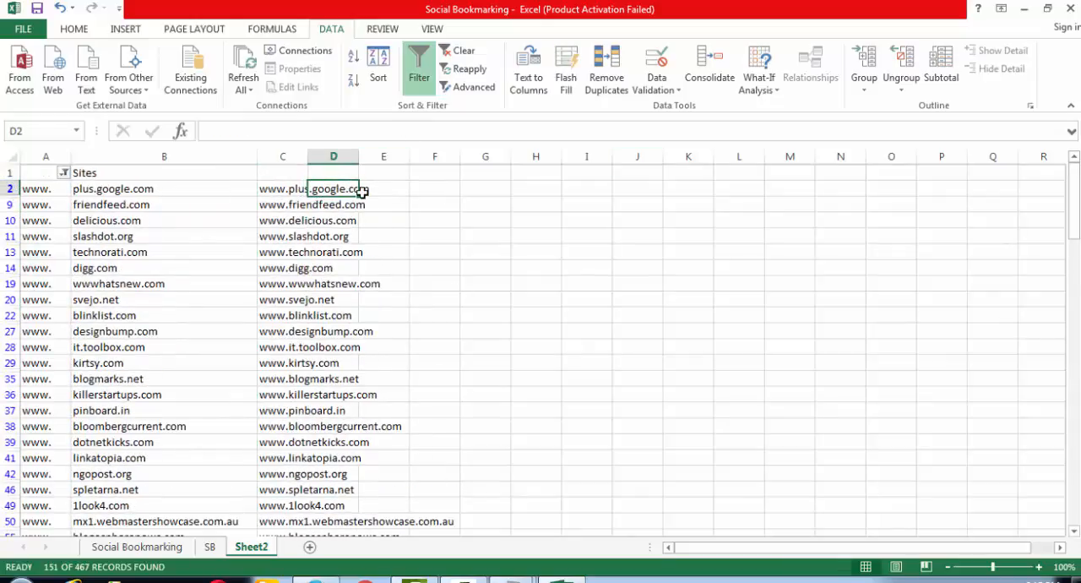
key(ctrl+v)
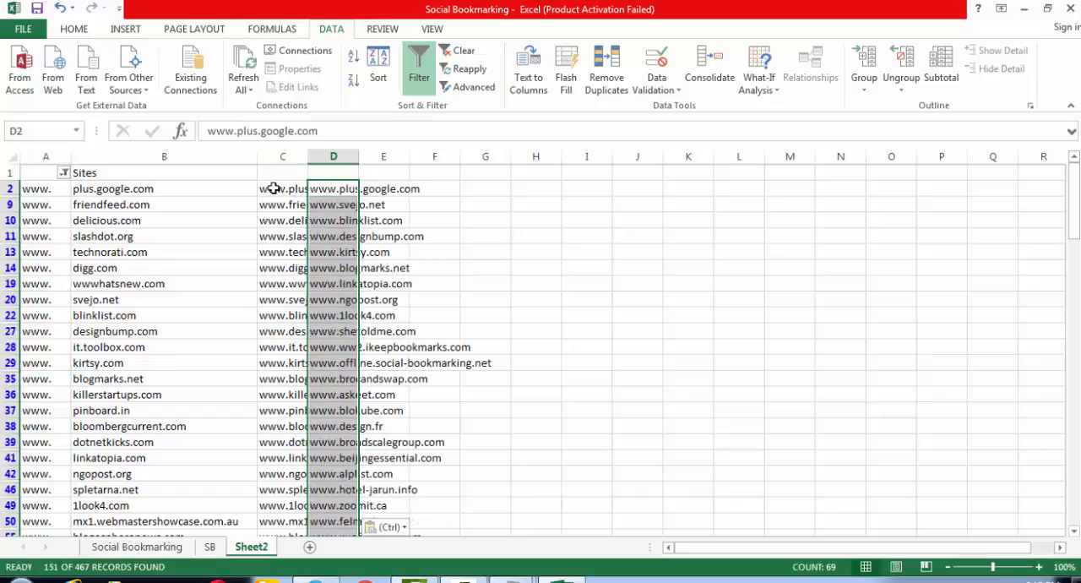
click(285, 157)
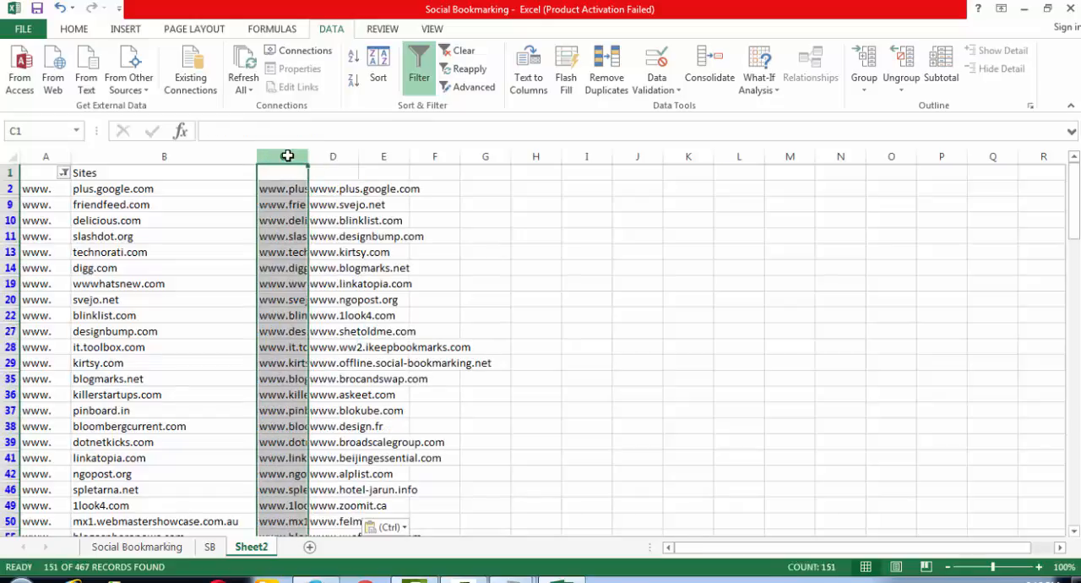
key(ctrl+minus)
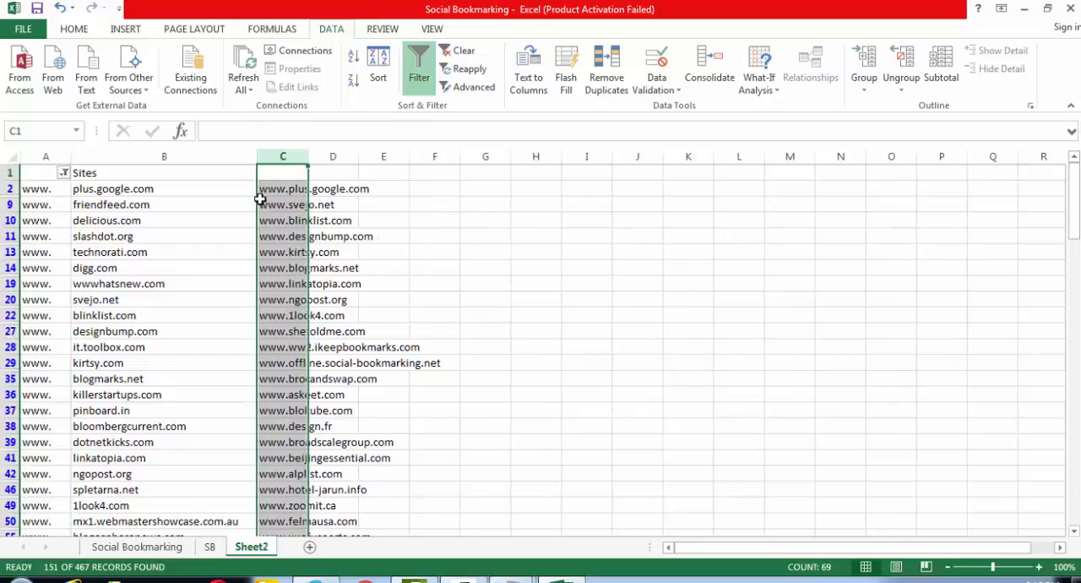
- Remove the filter from the site list on Sheet2
click(65, 176)
click(65, 177)
click(426, 72)
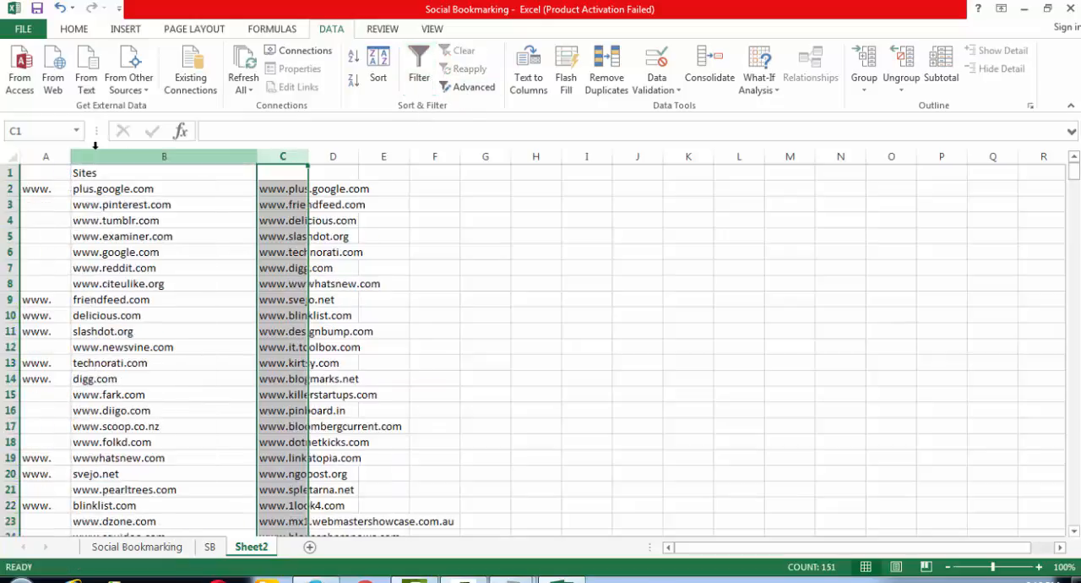
- Enter the header Sites in C1 above the pasted addresses
double_click(283, 173)
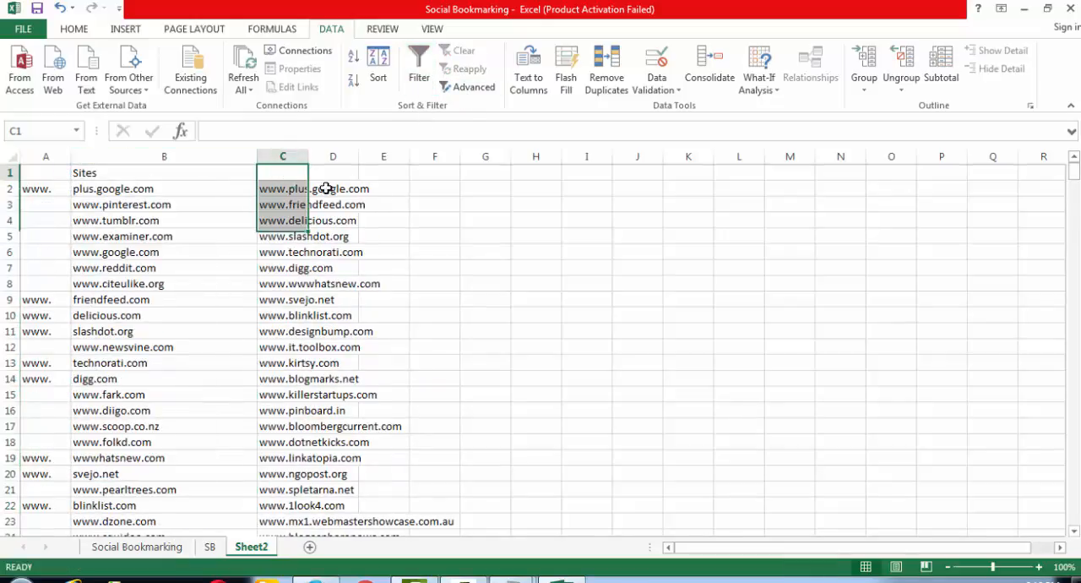
text(Site)
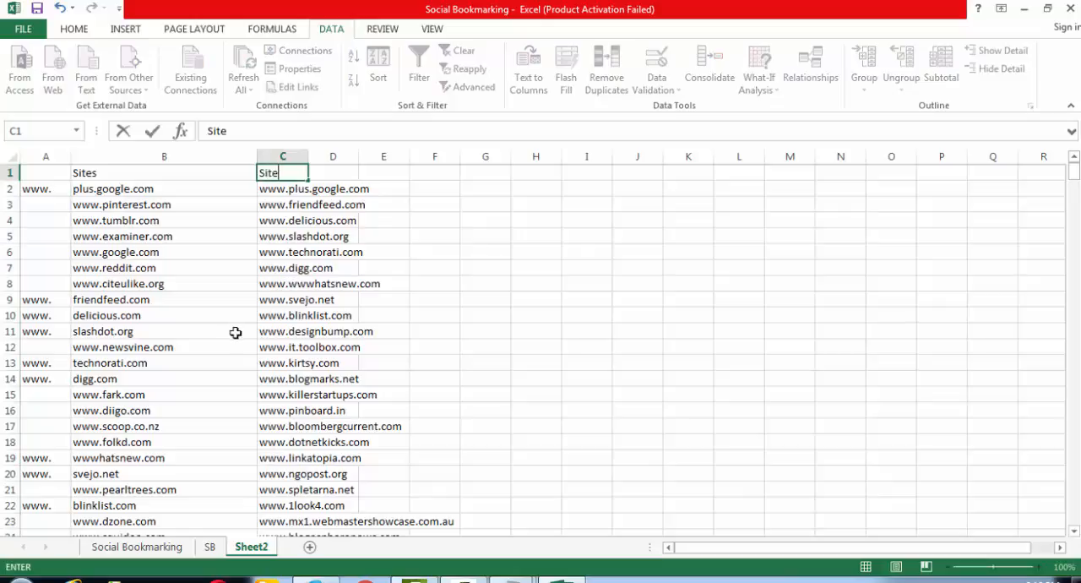
text(s)
key(Return)
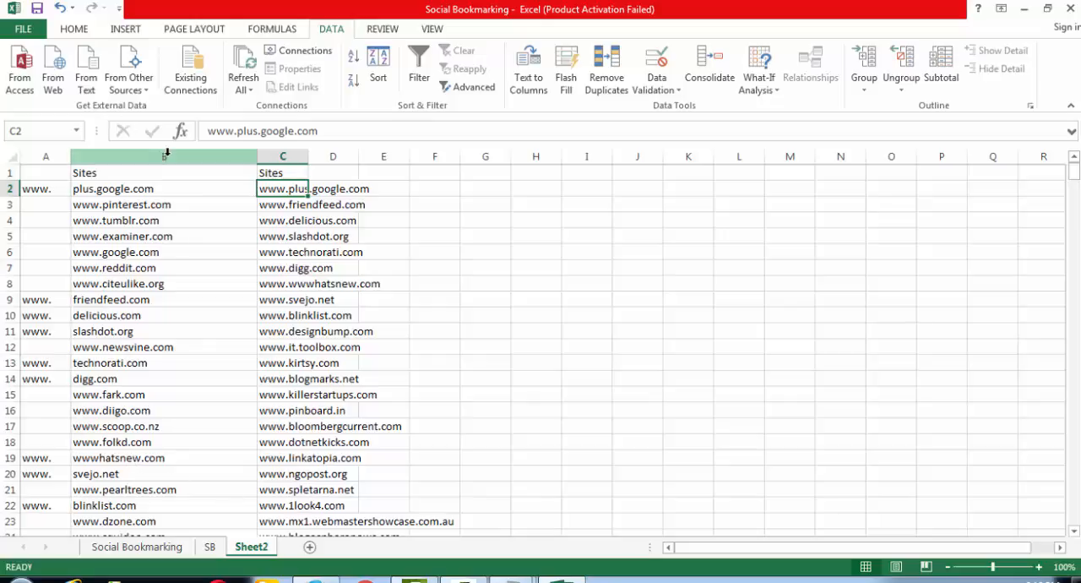
- Delete columns A and B and fit the remaining Sites column to its contents
drag(165, 156, 58, 135)
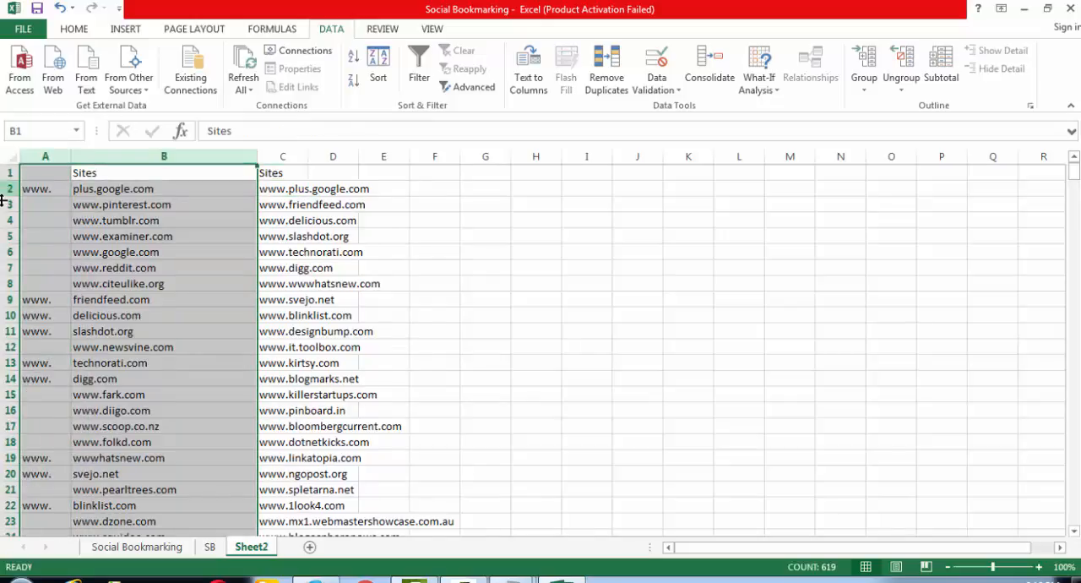
key(ctrl+minus)
click(226, 290)
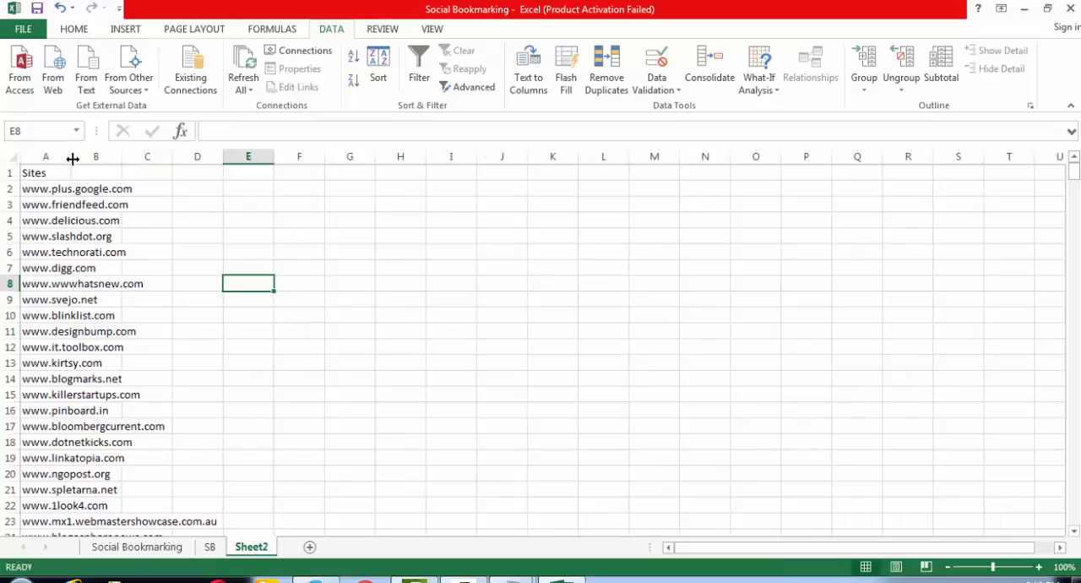
double_click(73, 159)
- Check the Social Bookmarking and SB sheets and return to Sheet2
click(131, 546)
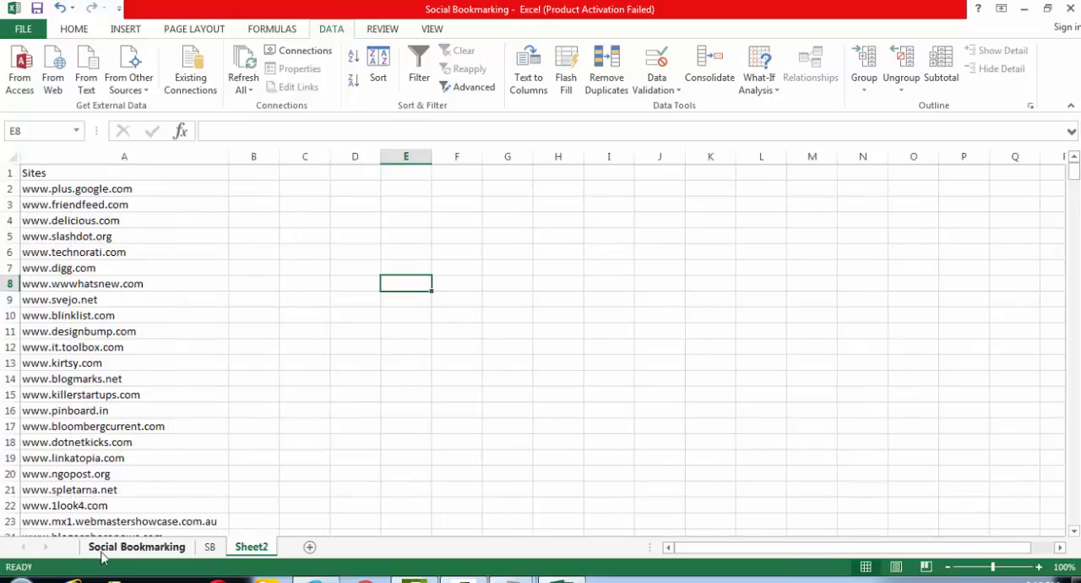
click(1077, 478)
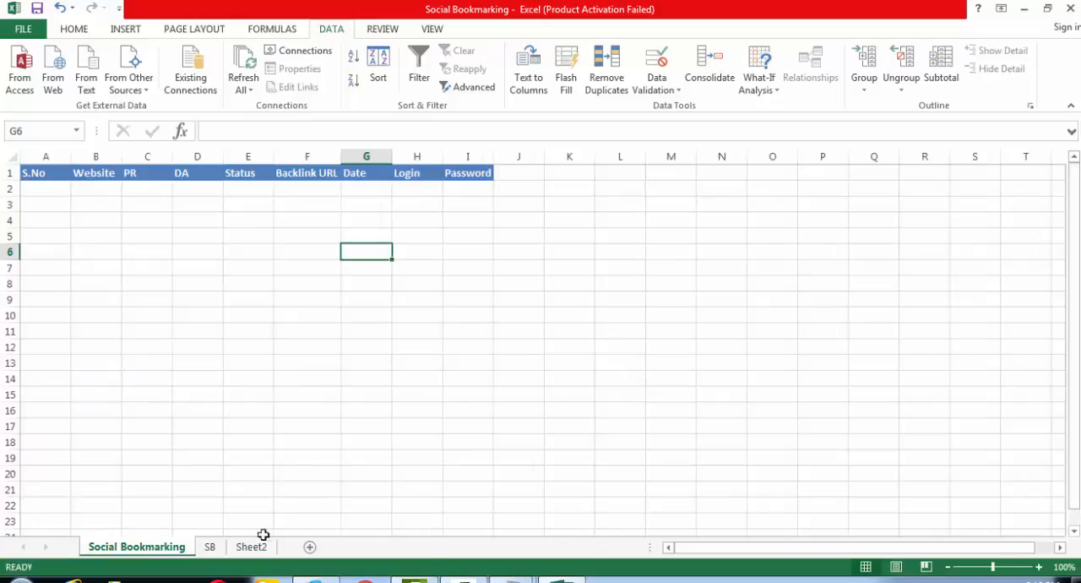
click(210, 546)
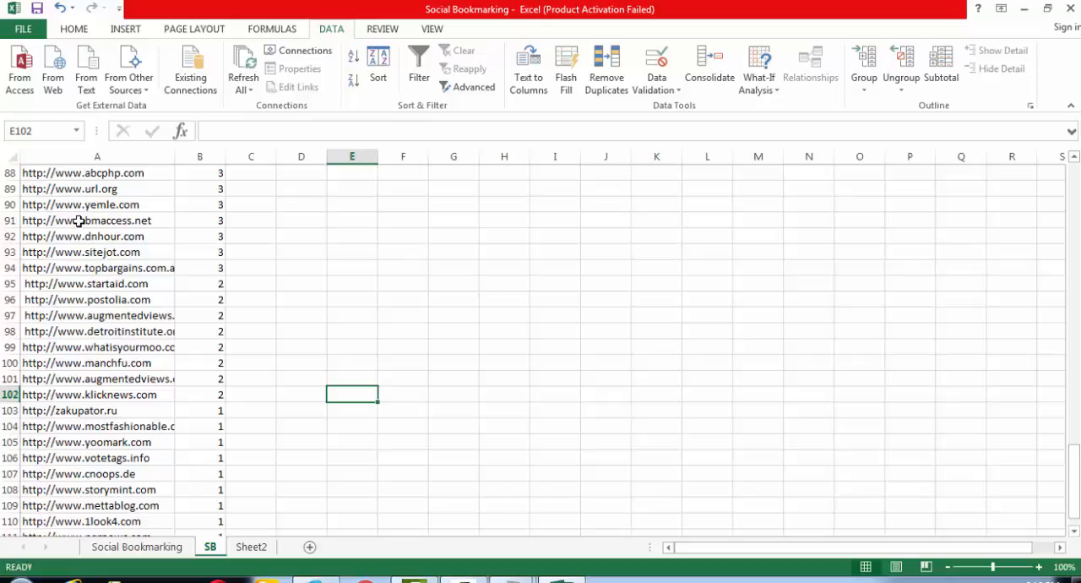
click(249, 549)
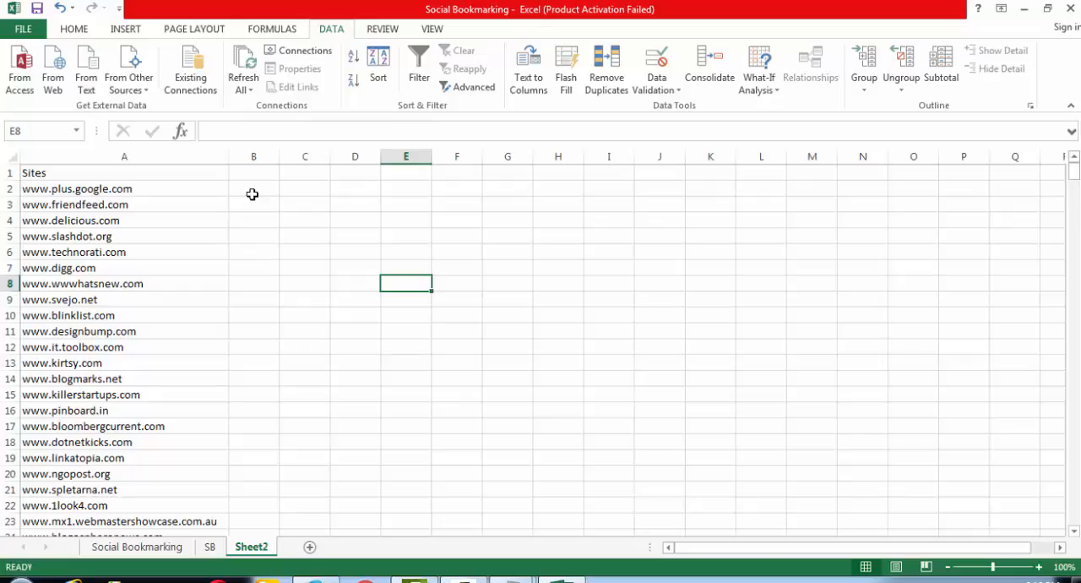
- Insert an empty column before the Sites column
click(140, 154)
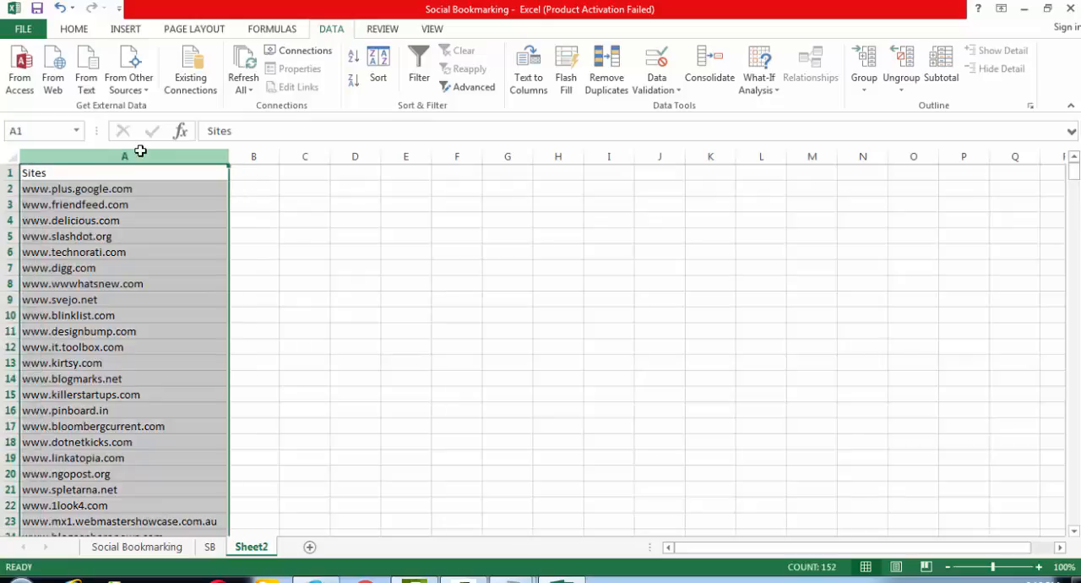
key(ctrl+shift+equal)
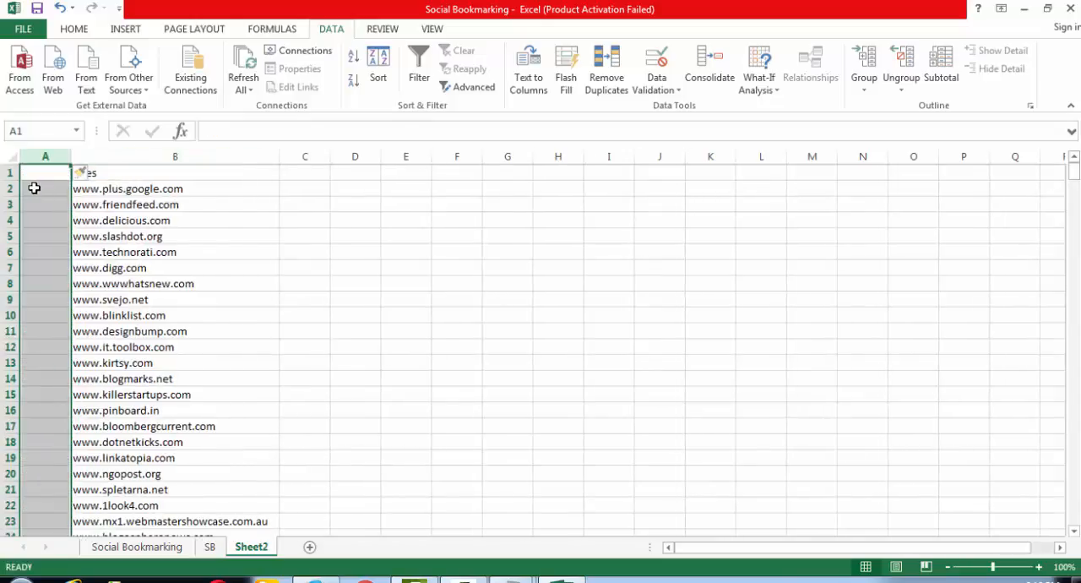
click(32, 185)
click(123, 169)
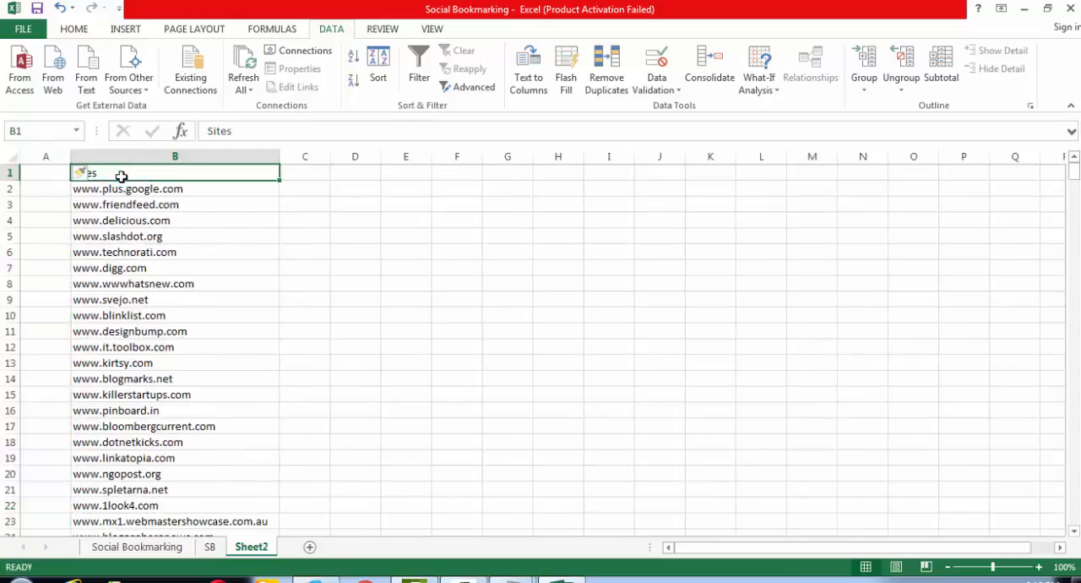
click(59, 188)
text(http://)
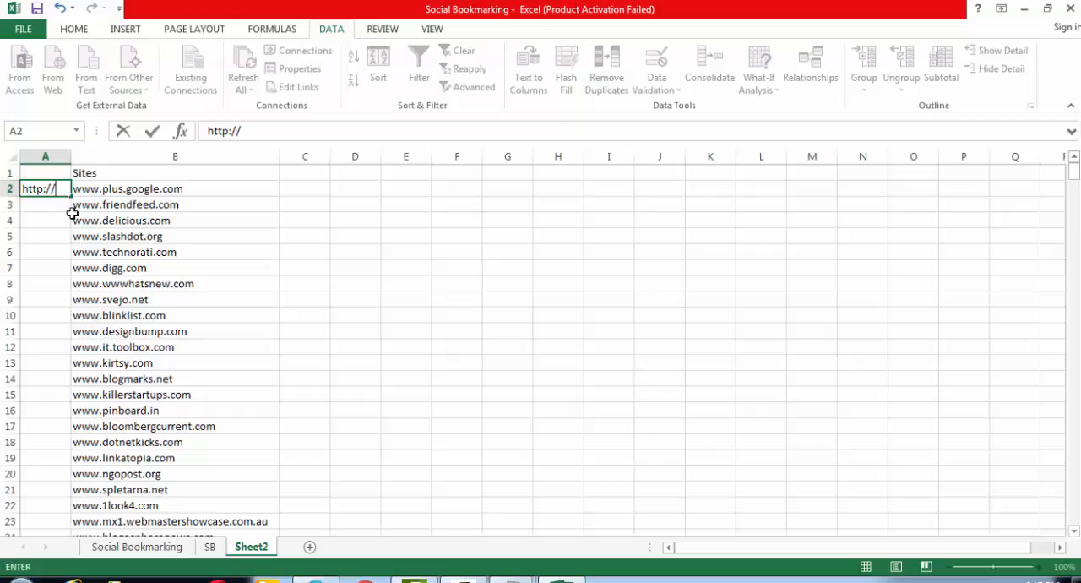
click(122, 221)
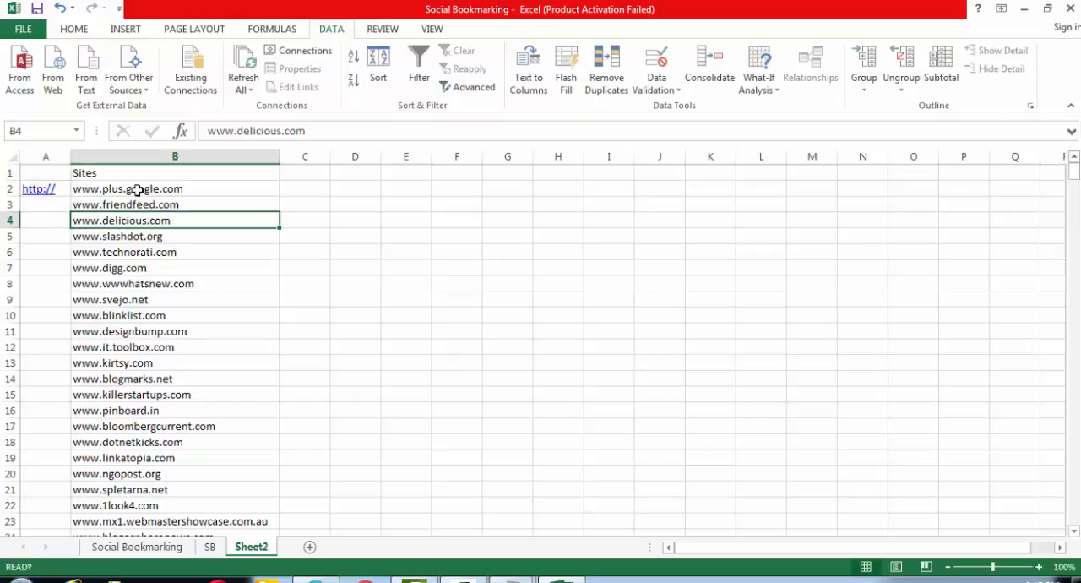
right_click(37, 192)
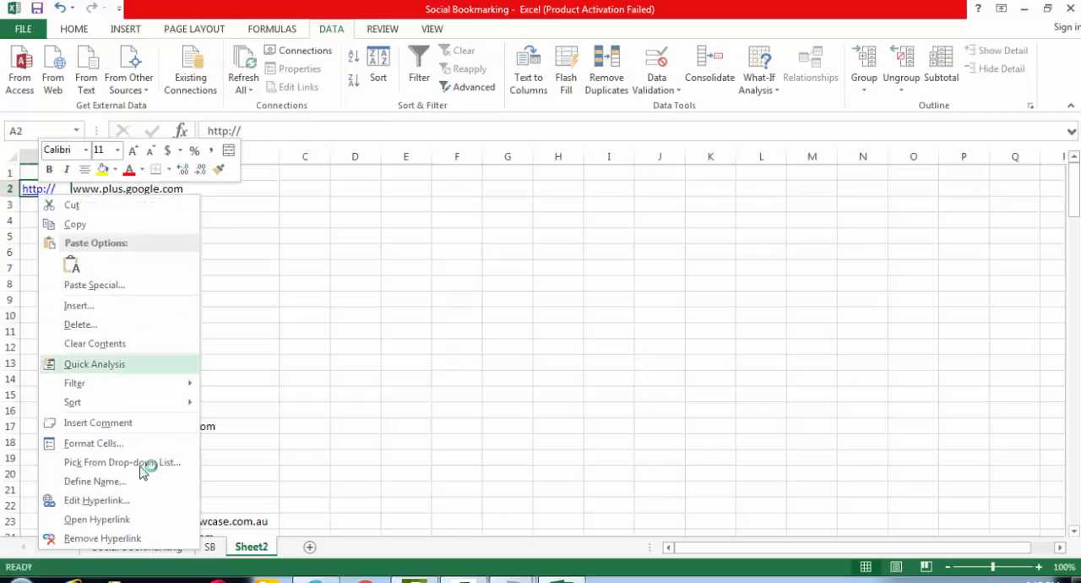
click(111, 540)
click(144, 266)
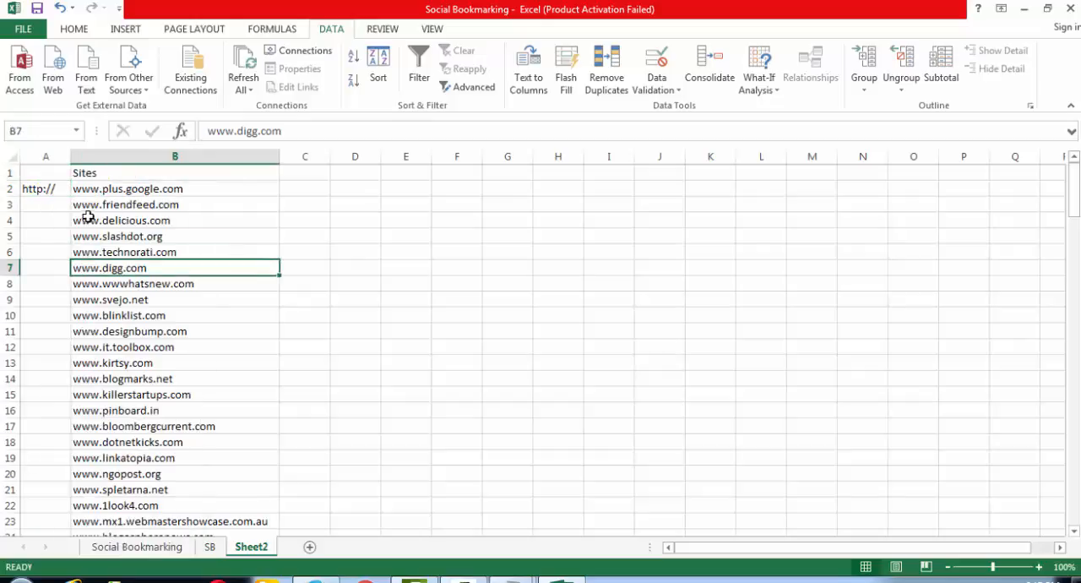
click(135, 157)
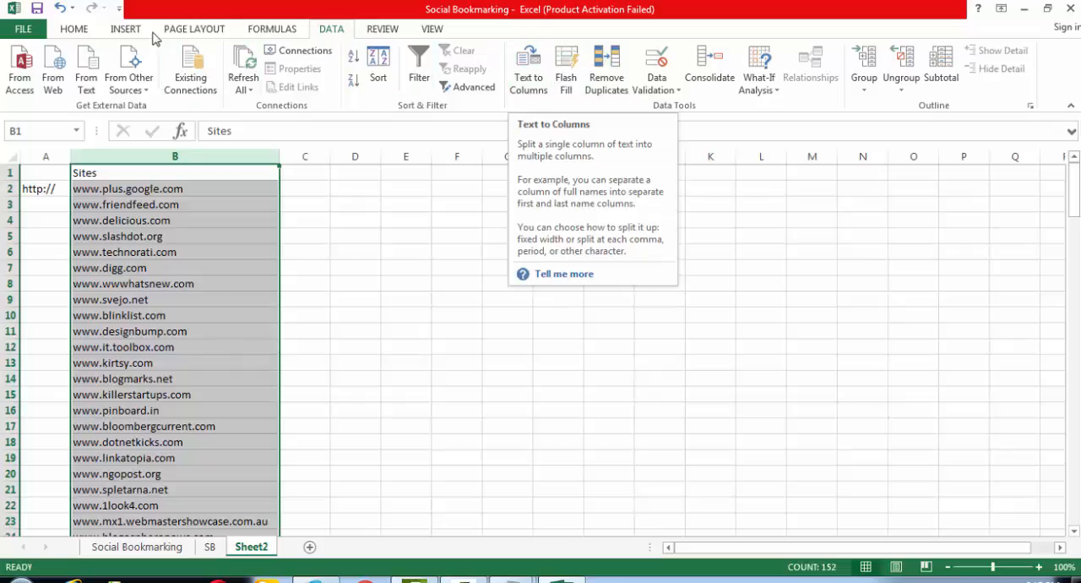
click(85, 32)
click(655, 95)
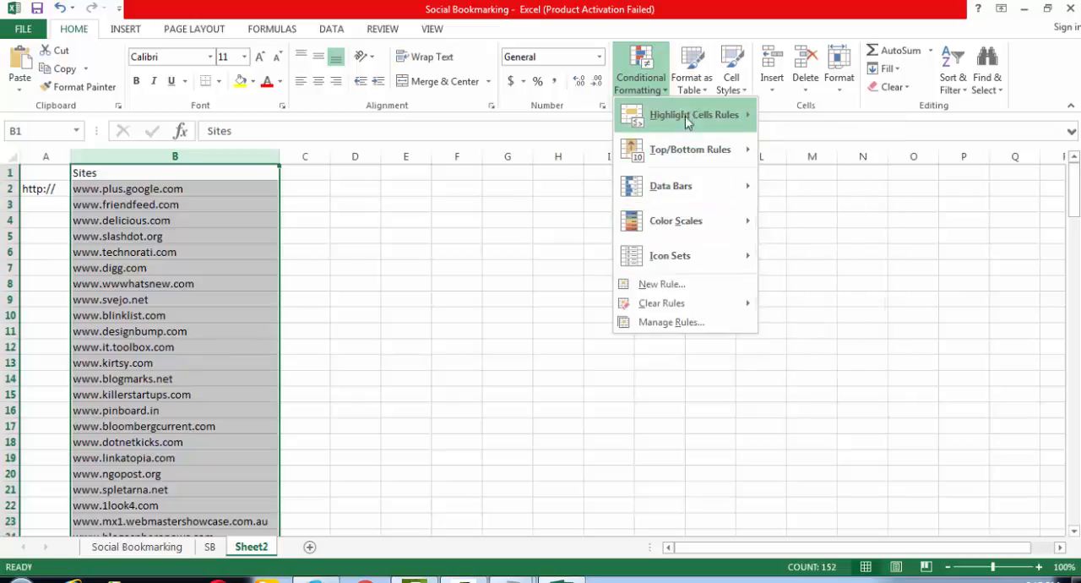
mouse_move(687, 195)
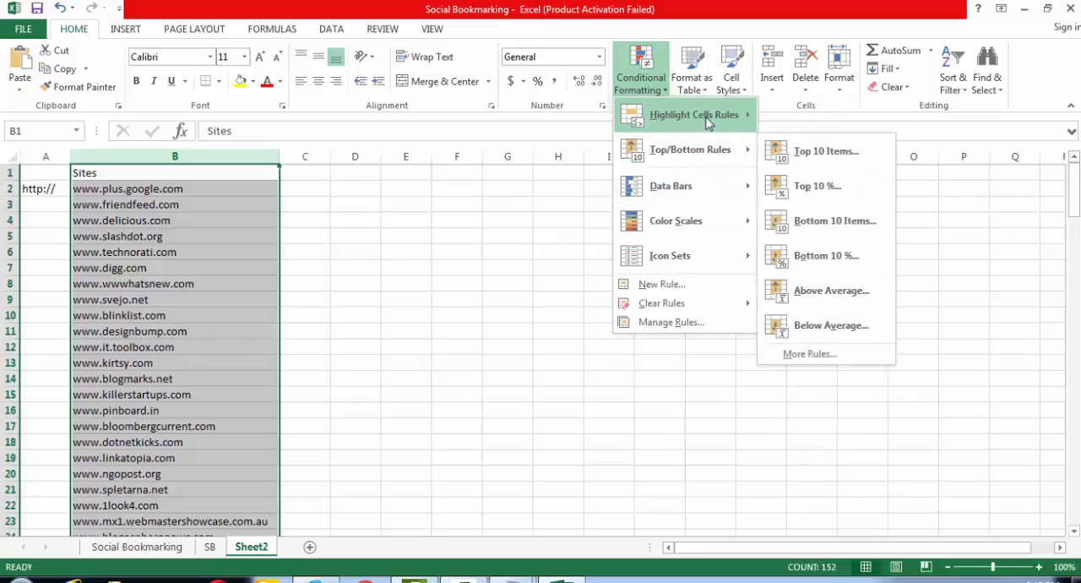
mouse_move(706, 123)
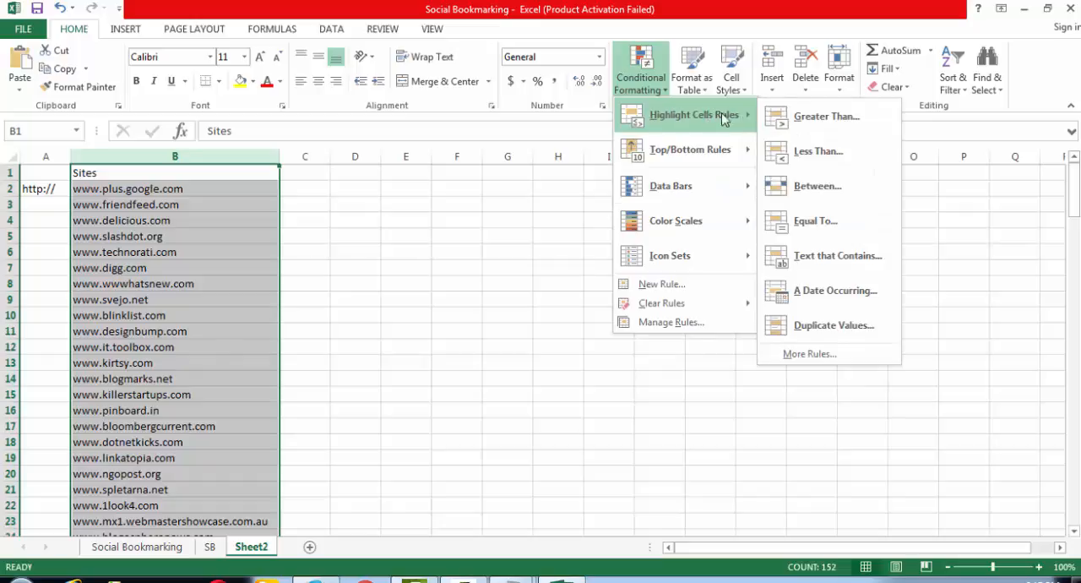
click(849, 267)
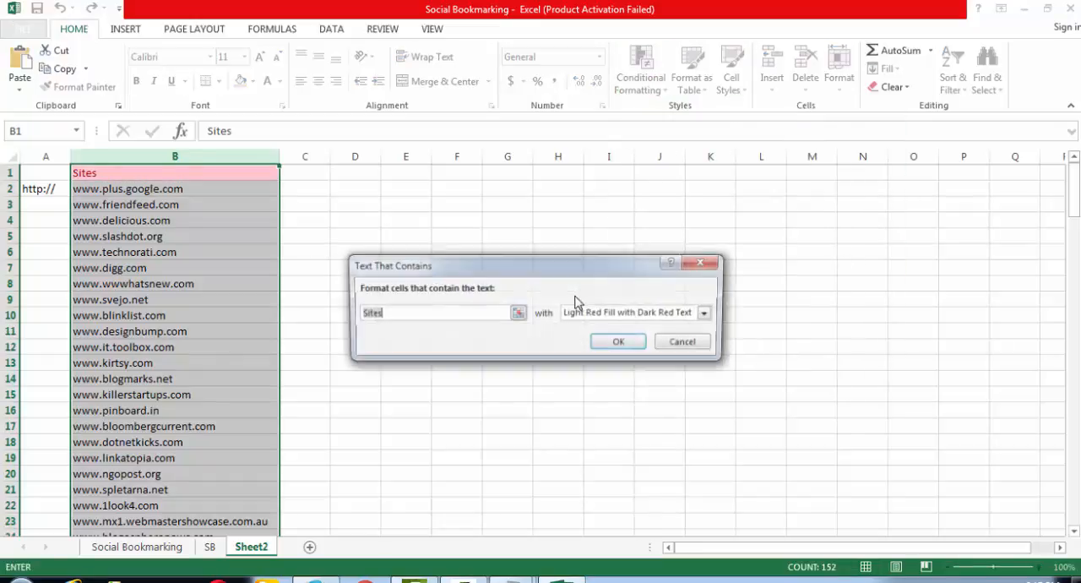
drag(412, 317, 347, 318)
text(http://)
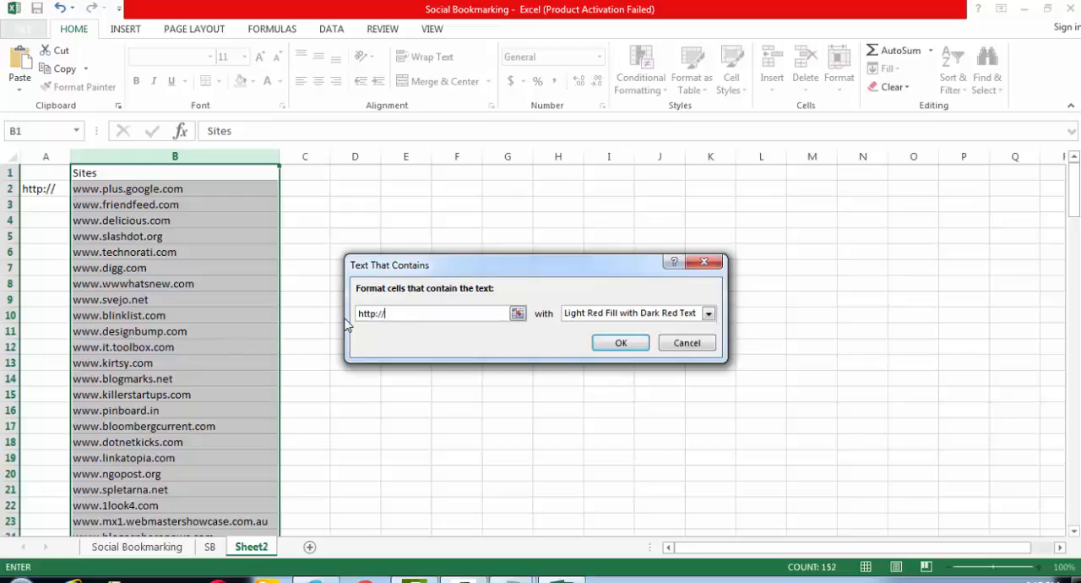
click(622, 342)
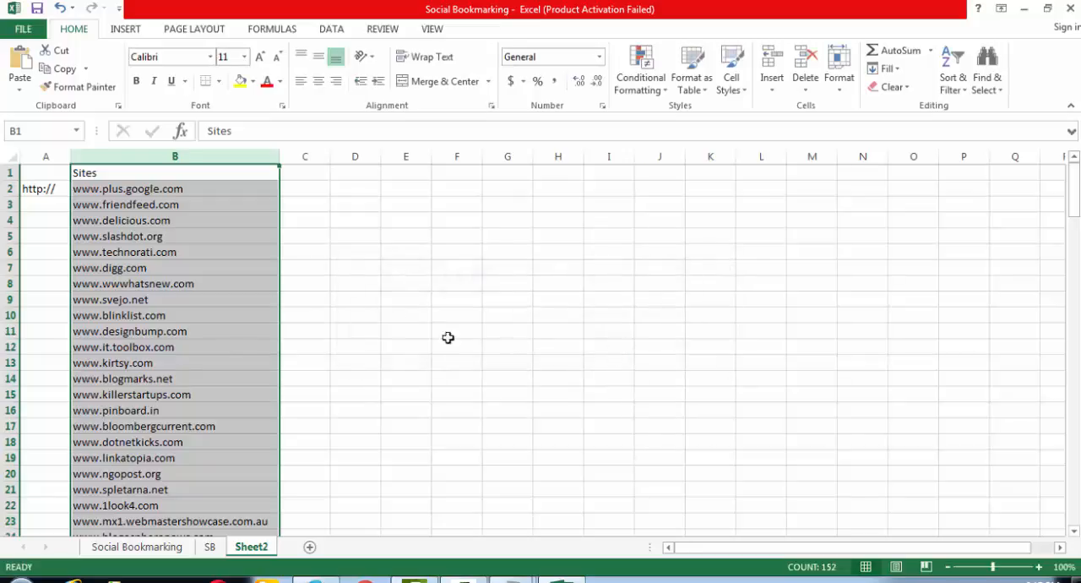
drag(1074, 191, 1078, 455)
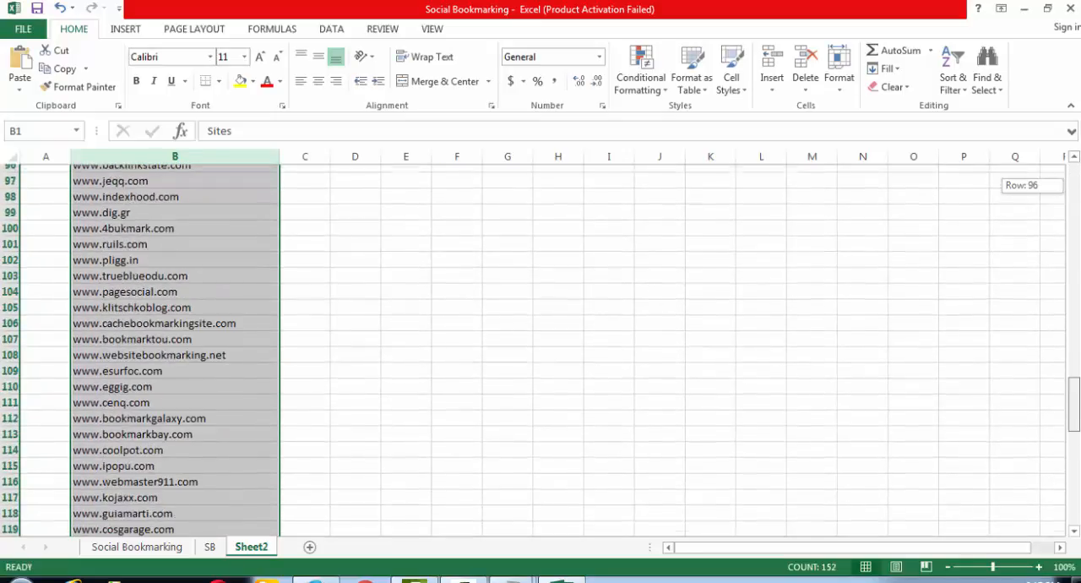
drag(1074, 406, 1075, 141)
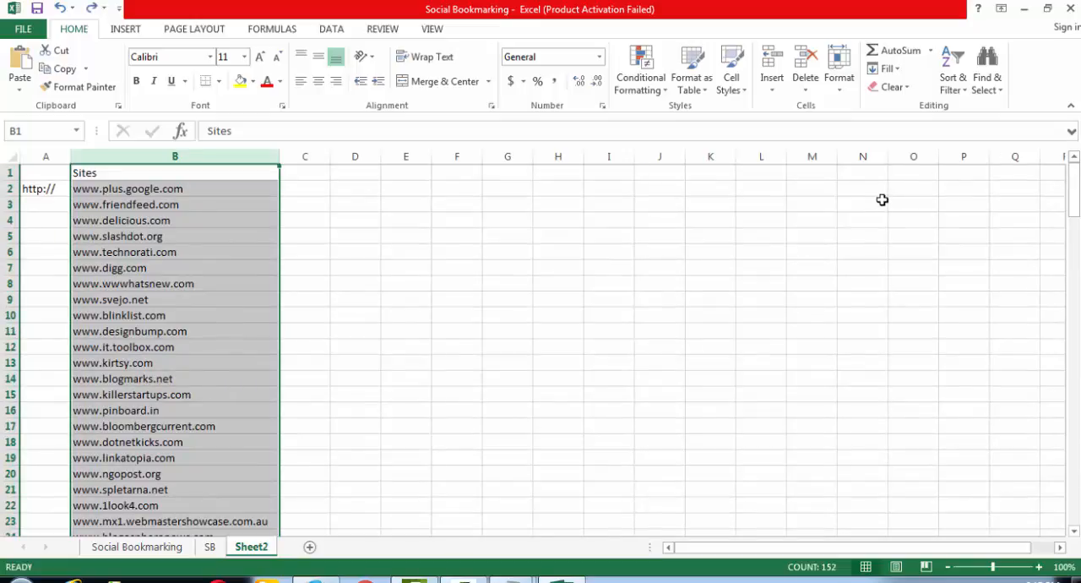
key(ctrl+z)
key(ctrl+z)
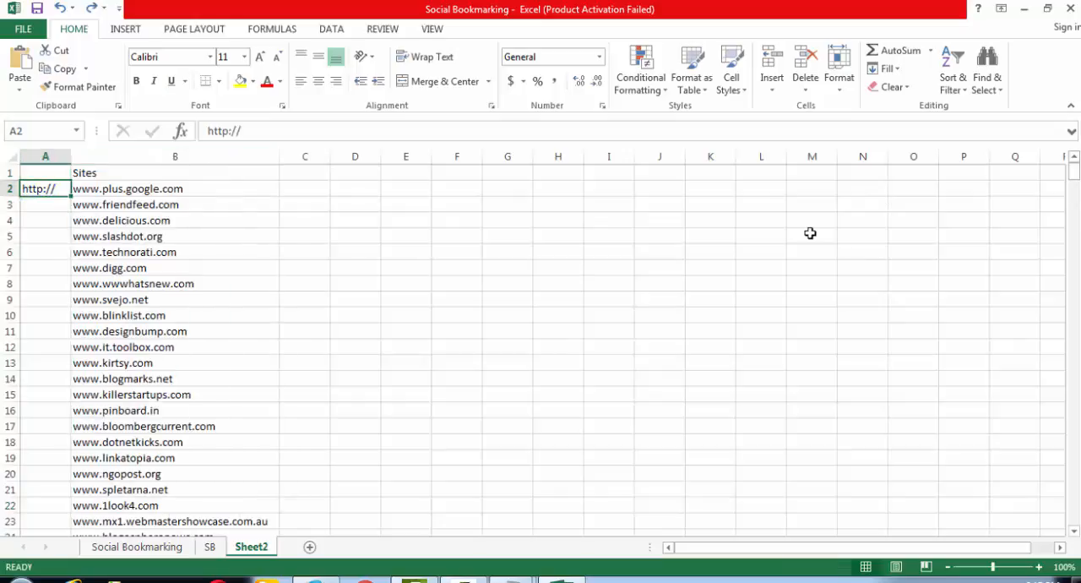
key(ctrl+z)
key(ctrl+z)
key(ctrl+z)
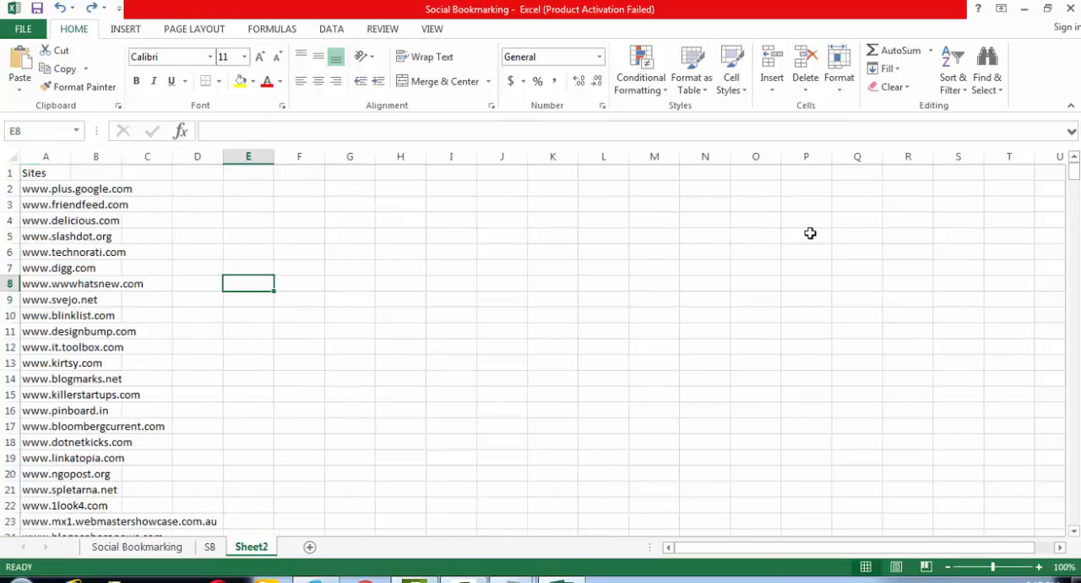
key(ctrl+z)
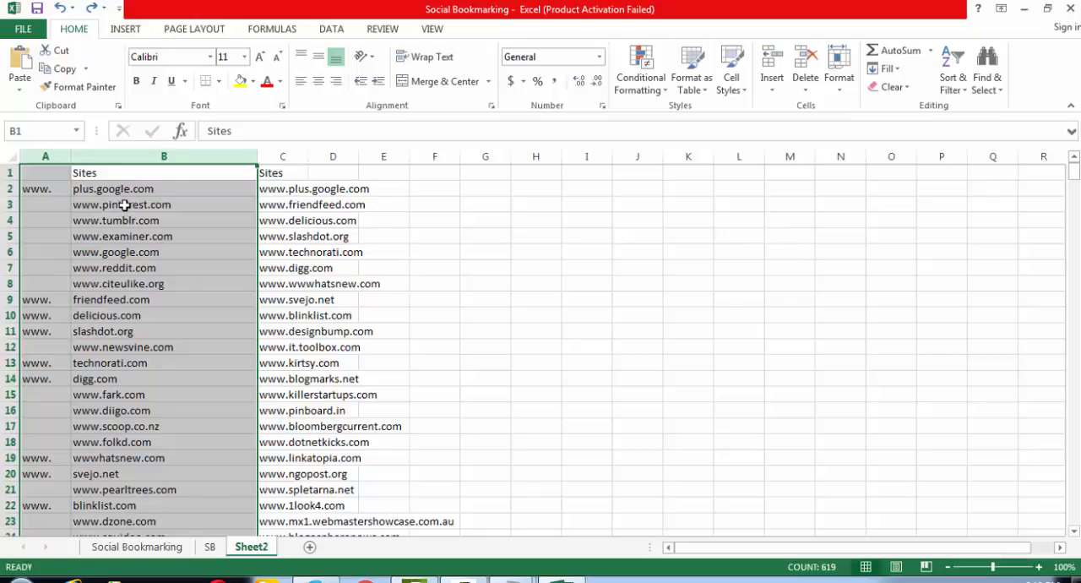
drag(124, 205, 121, 284)
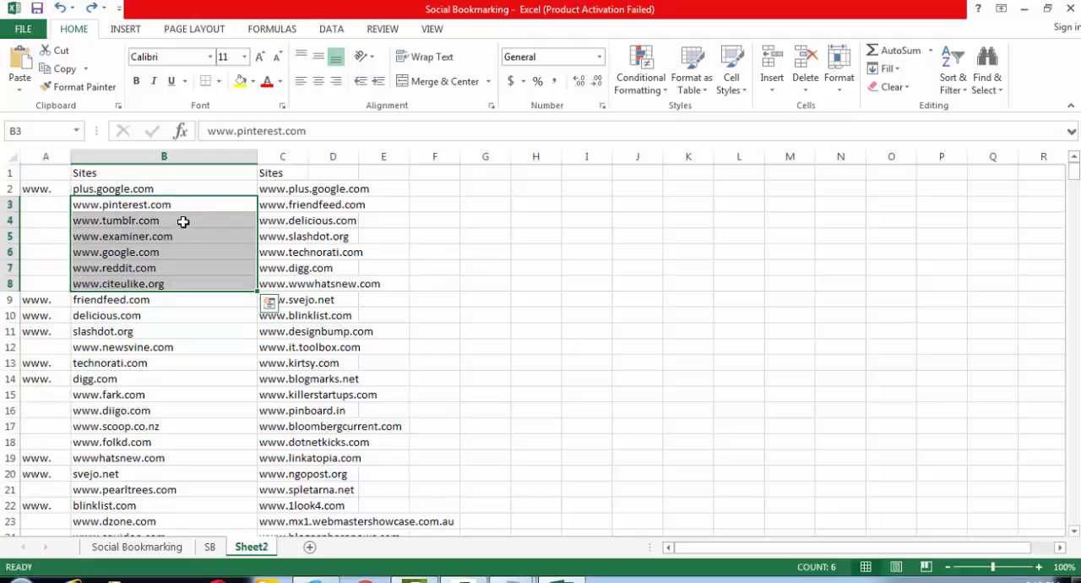
click(179, 149)
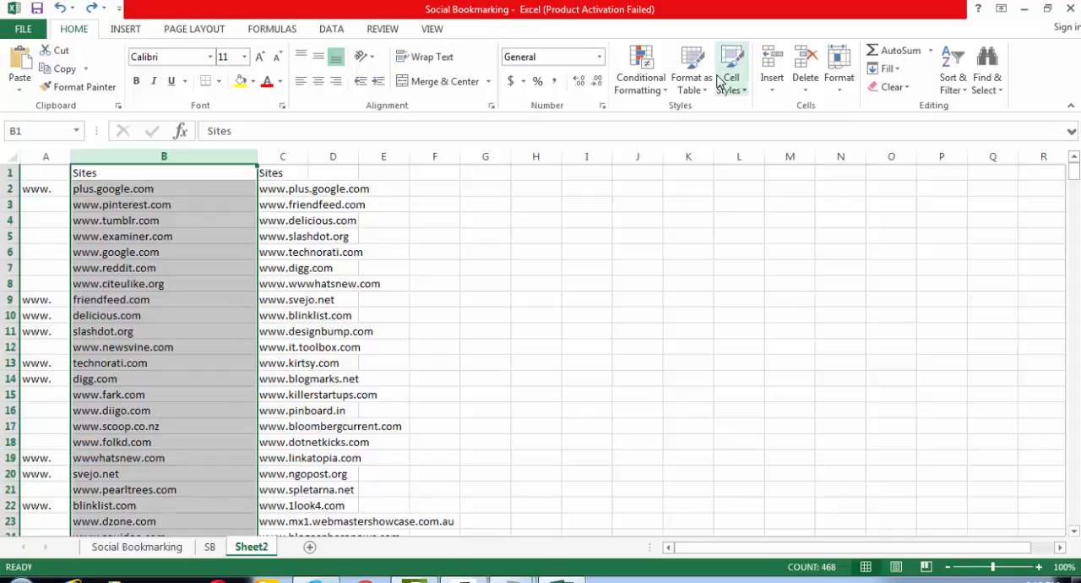
click(640, 76)
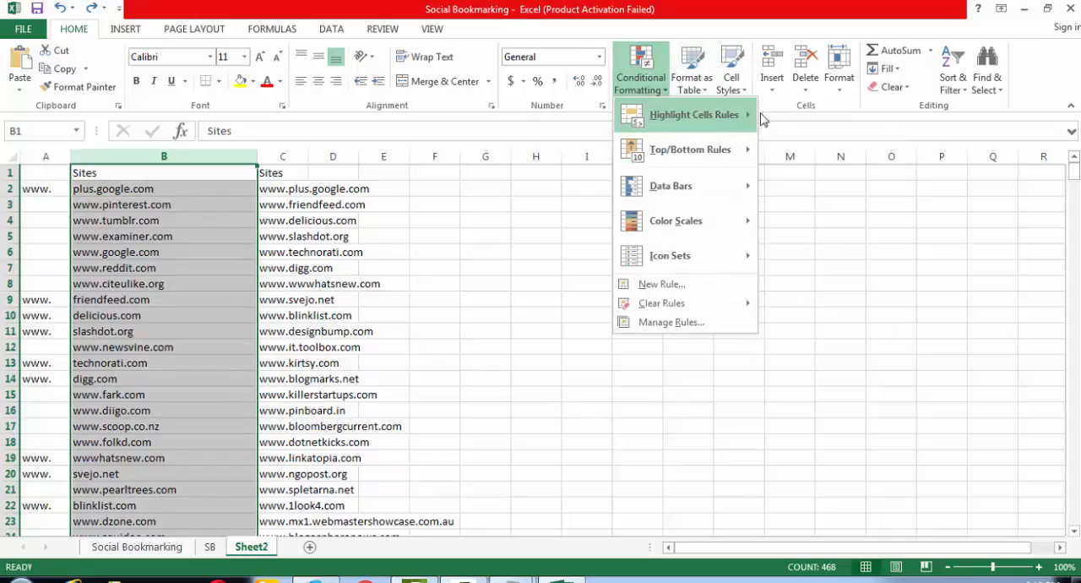
mouse_move(719, 120)
click(833, 257)
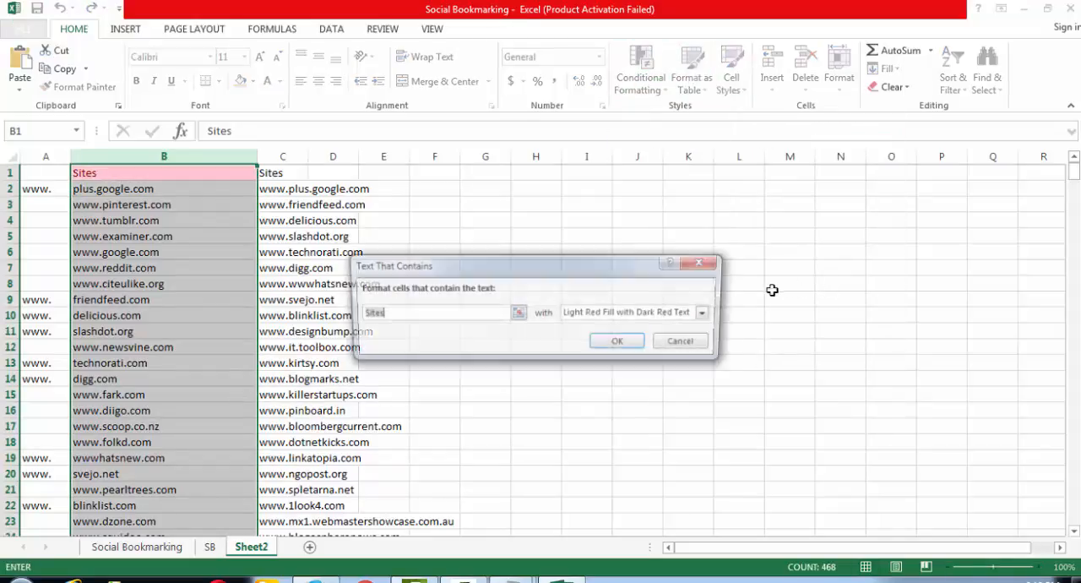
text(ww)
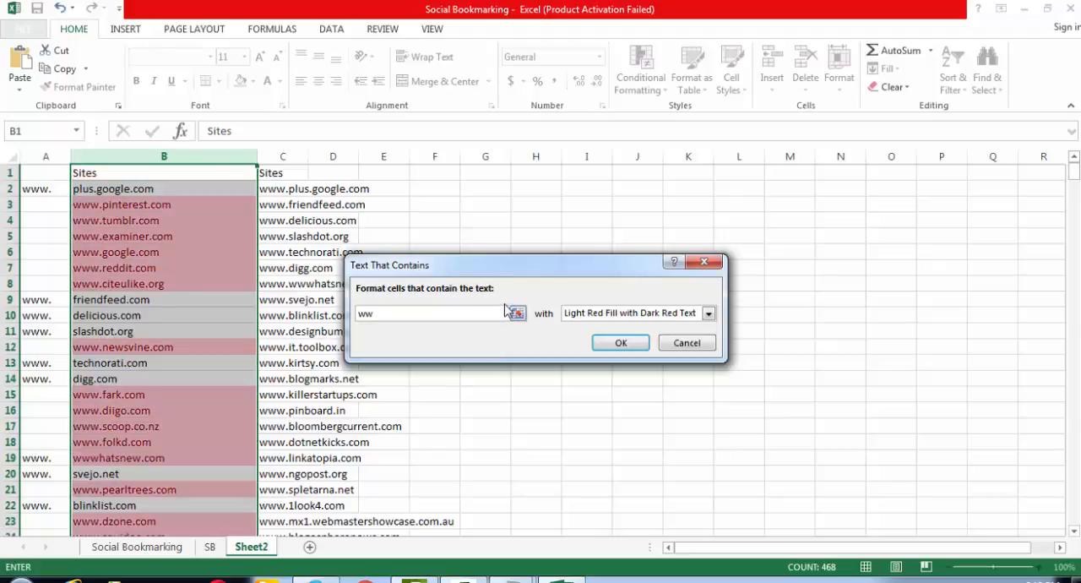
text(w.)
click(621, 342)
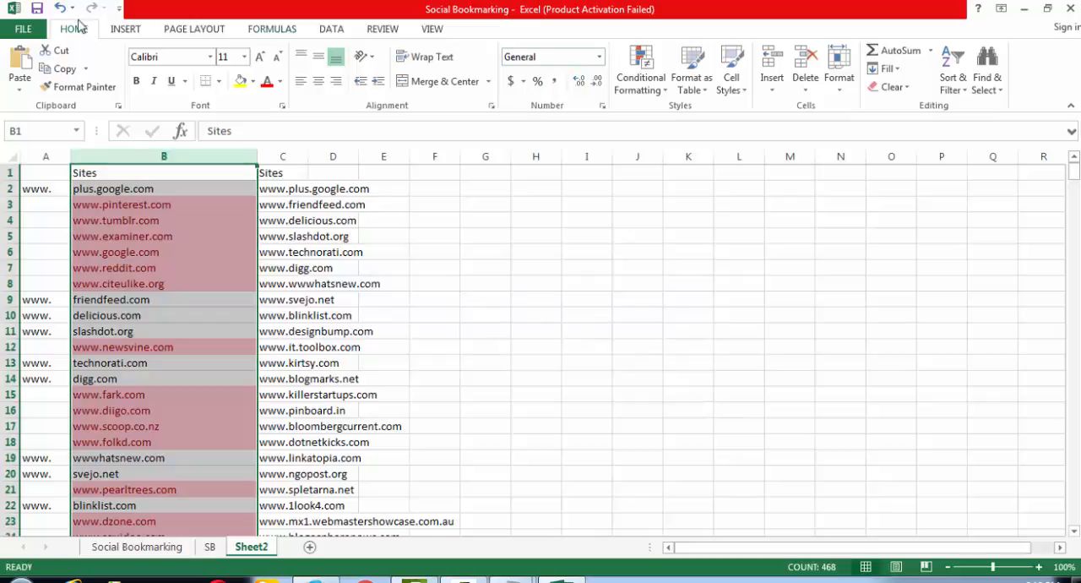
- Add a filter to the Sites column B and filter it by the light red cell color
click(330, 30)
click(419, 68)
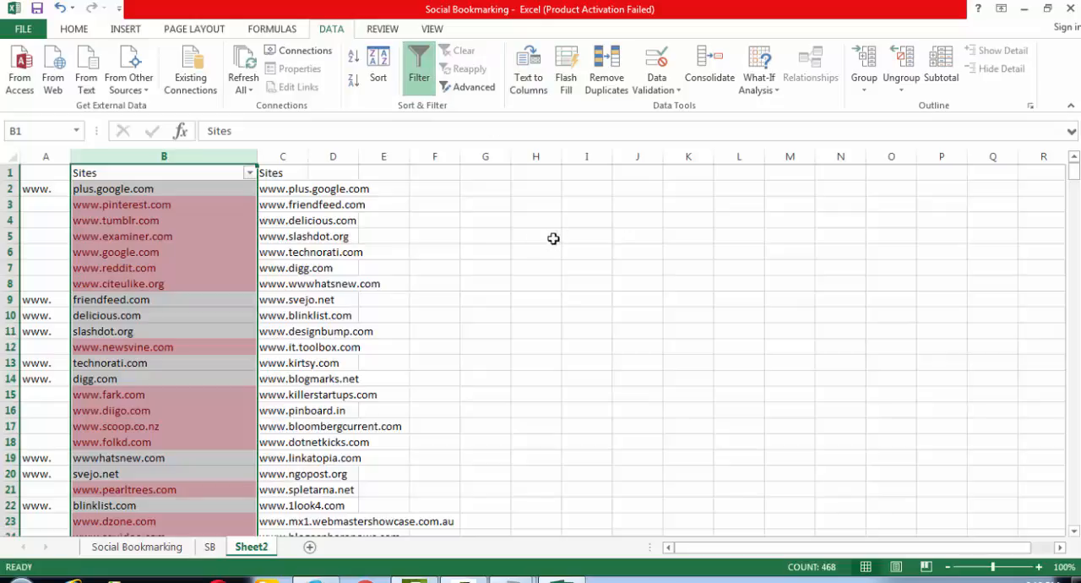
click(249, 173)
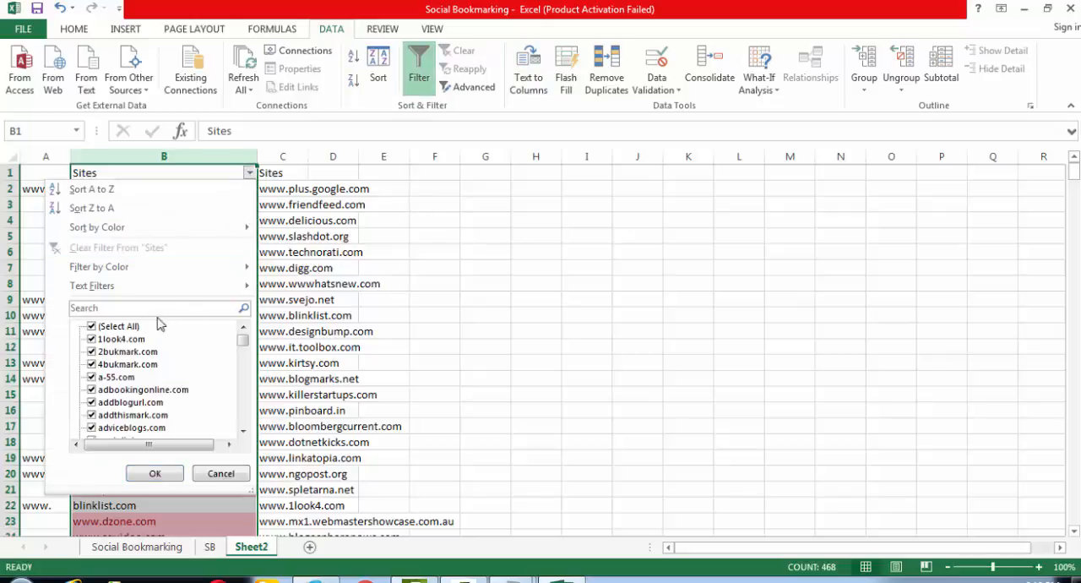
mouse_move(110, 287)
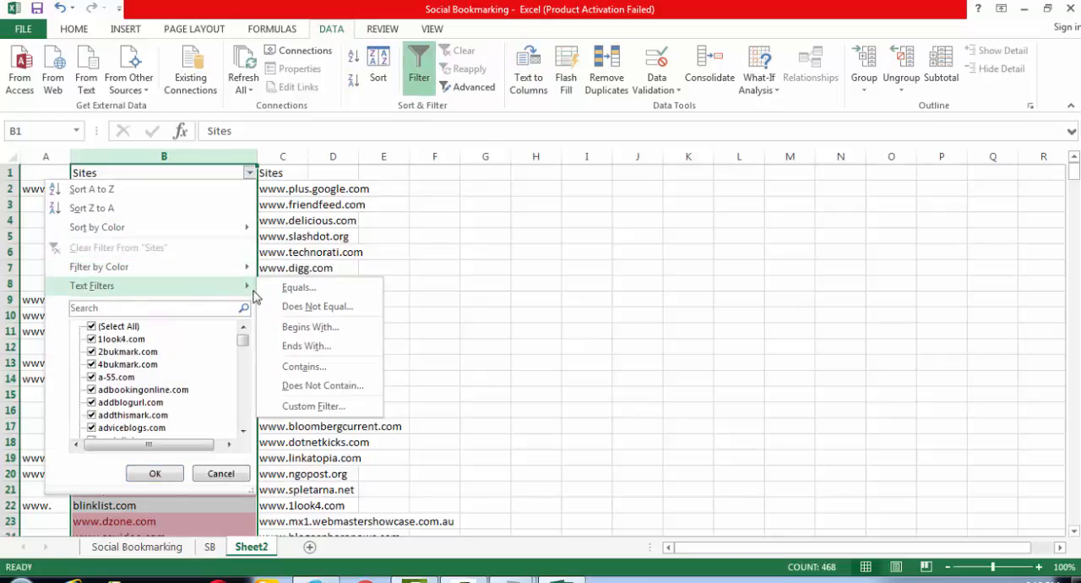
mouse_move(220, 266)
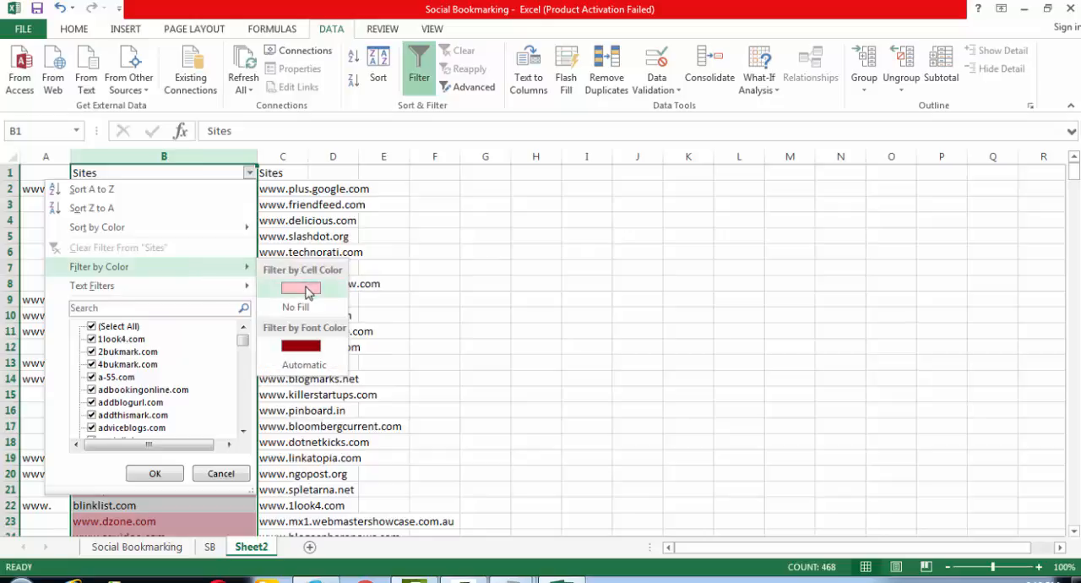
click(306, 289)
drag(145, 188, 158, 475)
key(ctrl+c)
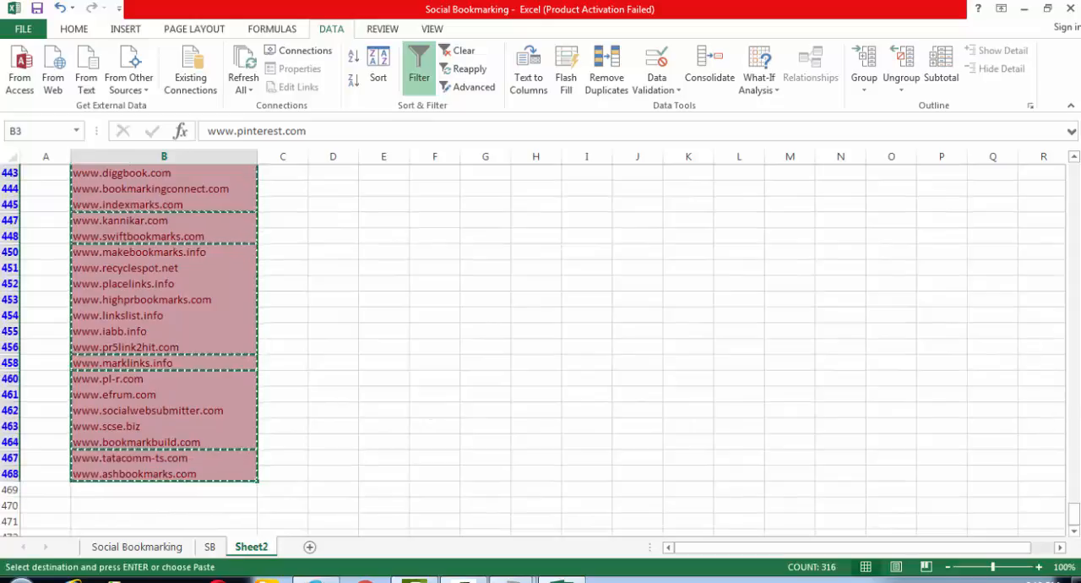
drag(1072, 506, 1073, 173)
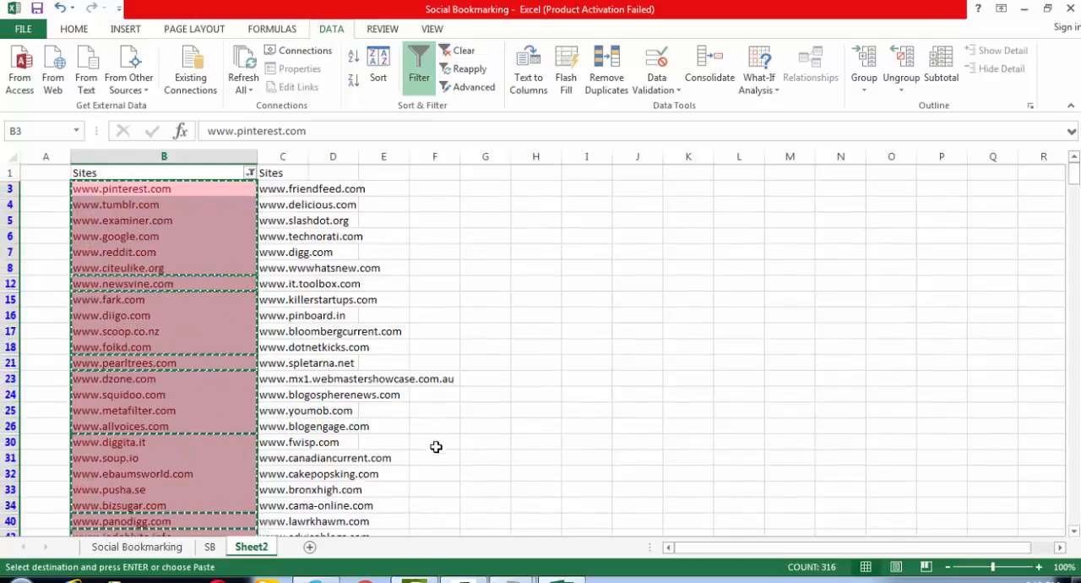
scroll(289, 485, down, 7)
scroll(295, 501, down, 13)
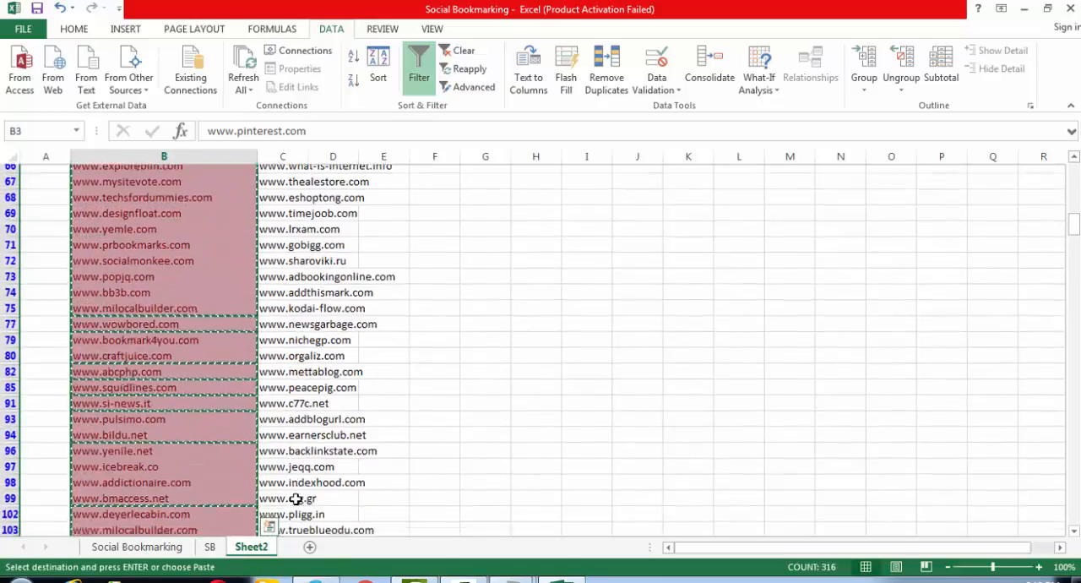
scroll(296, 499, down, 5)
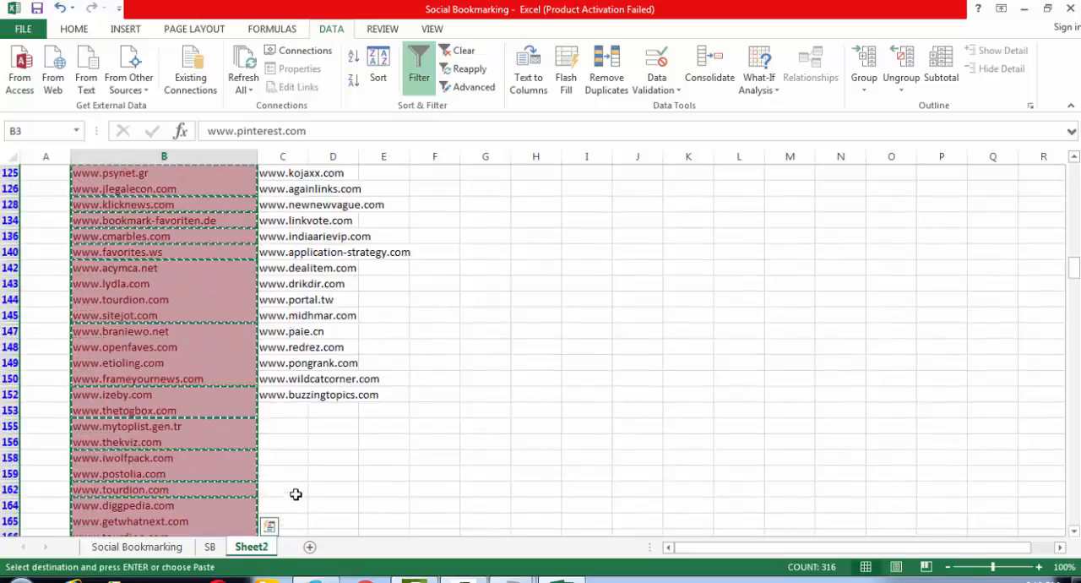
click(283, 409)
key(ctrl+v)
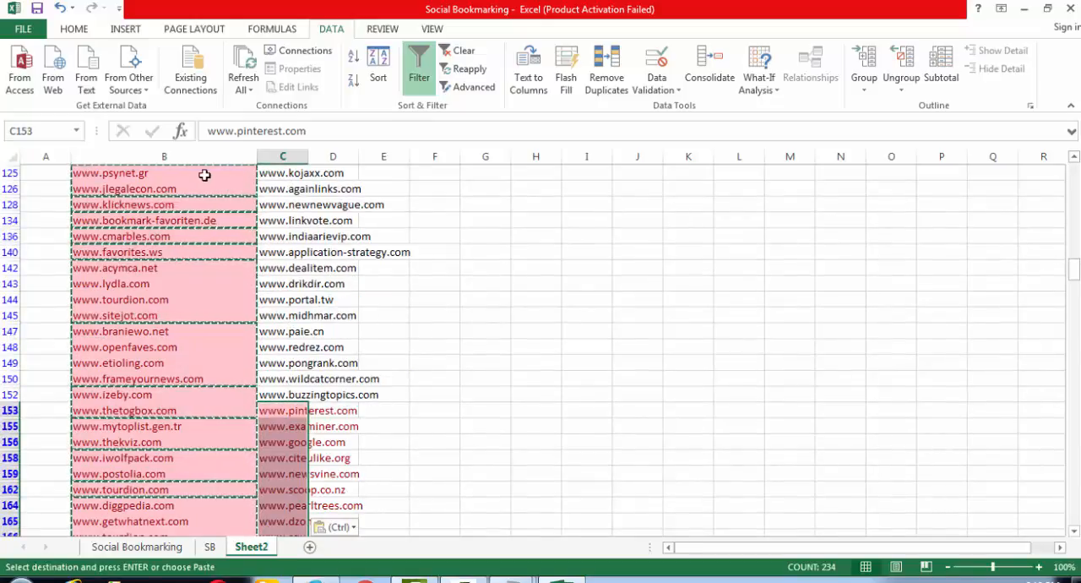
click(214, 155)
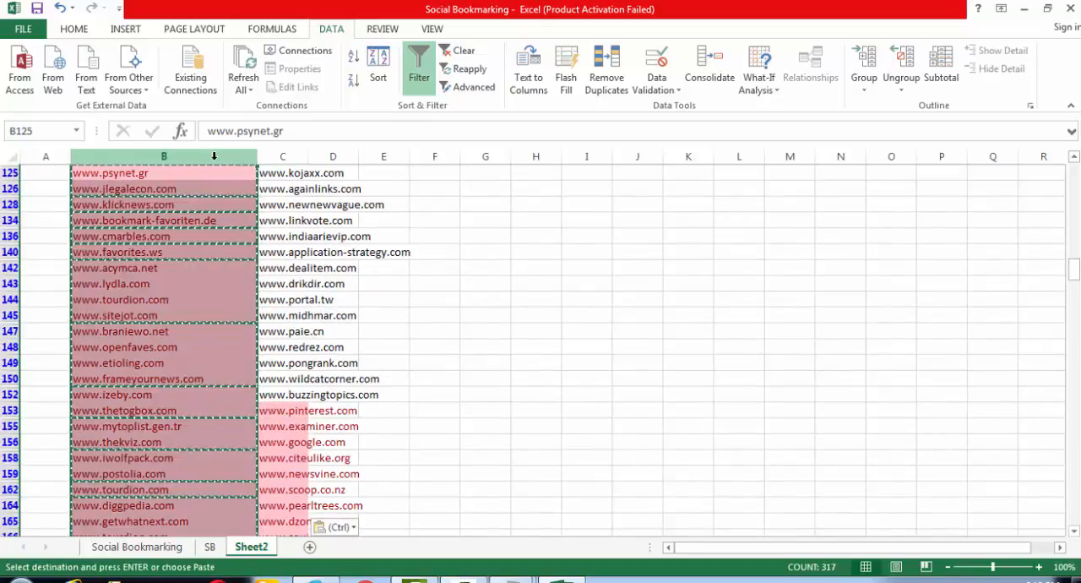
key(ctrl+shift+l)
key(ctrl+minus)
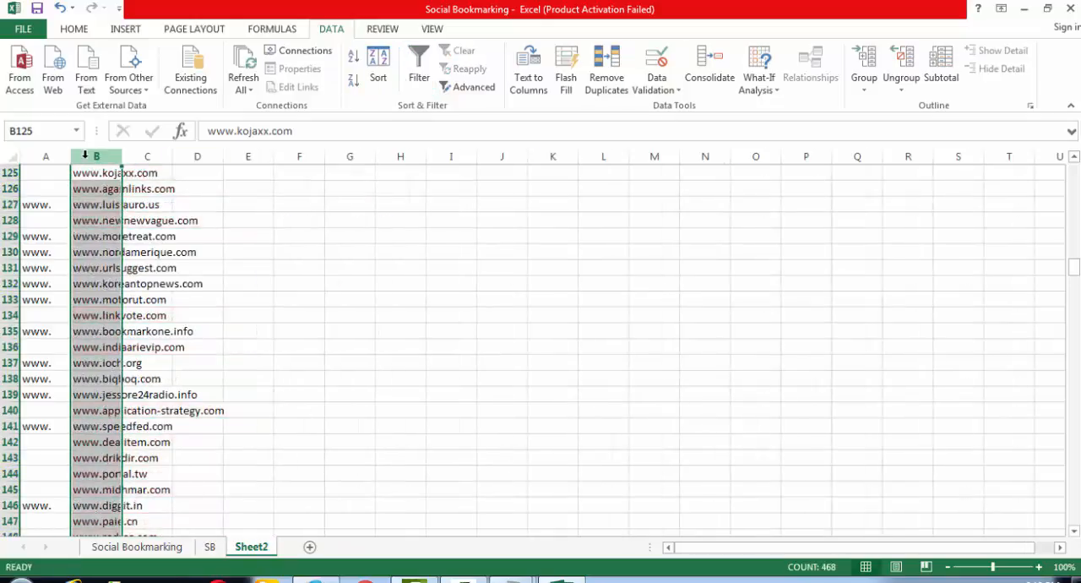
click(53, 157)
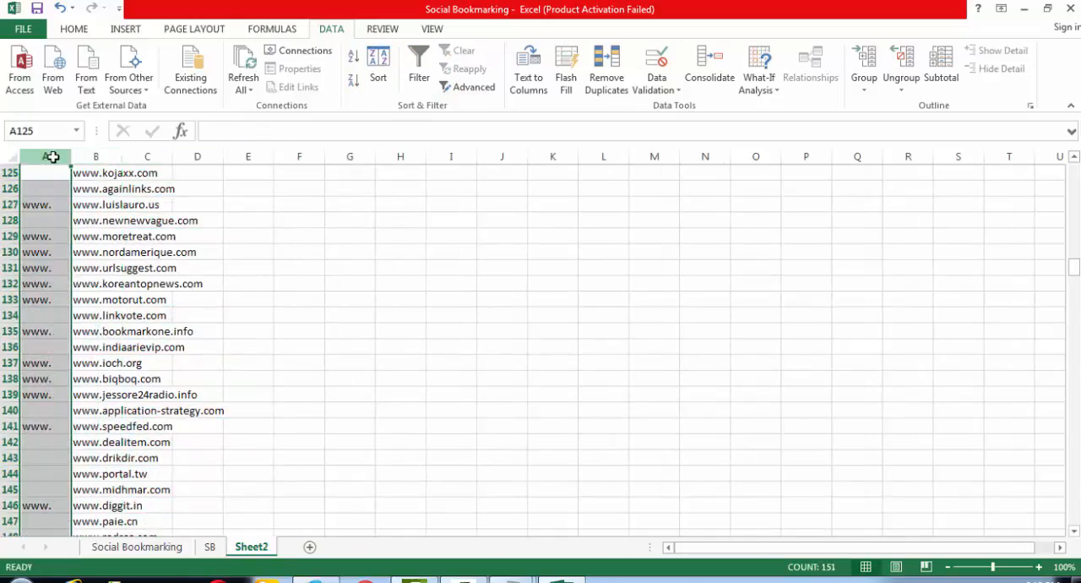
key(ctrl+minus)
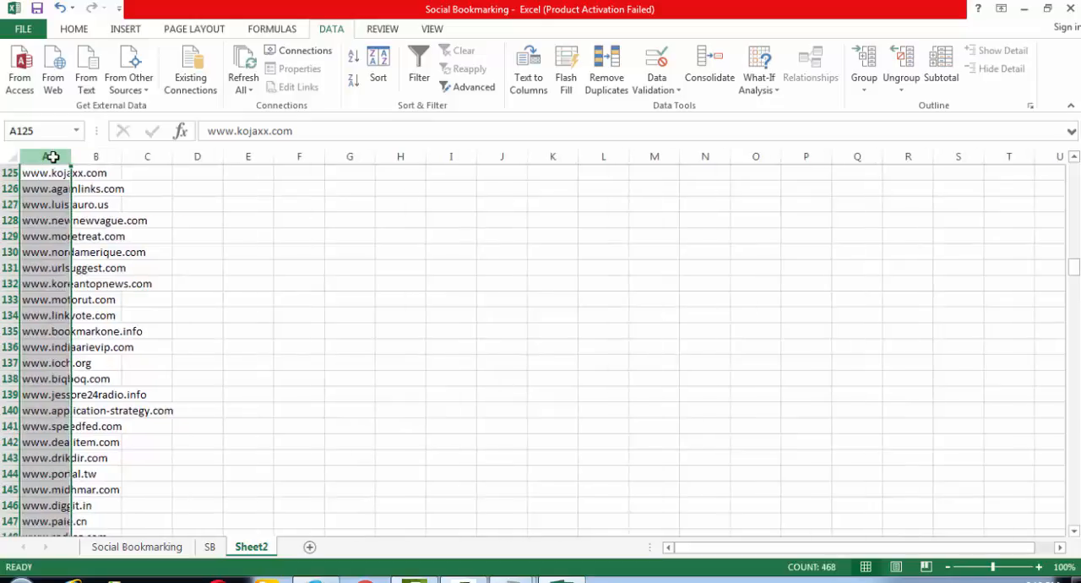
double_click(69, 161)
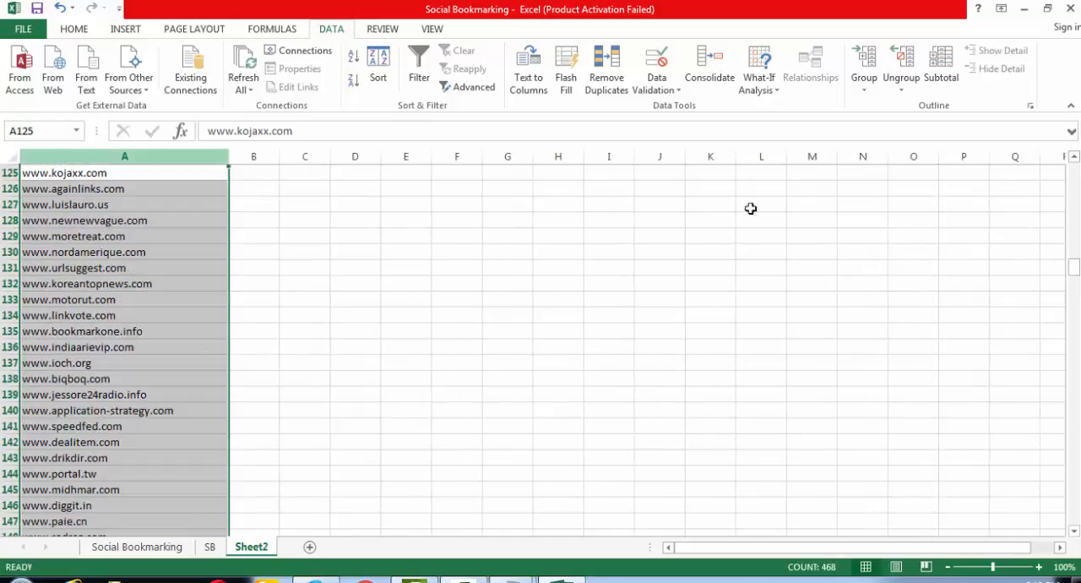
- Clear the conditional formatting rules from the entire sheet
drag(1073, 273, 1067, 533)
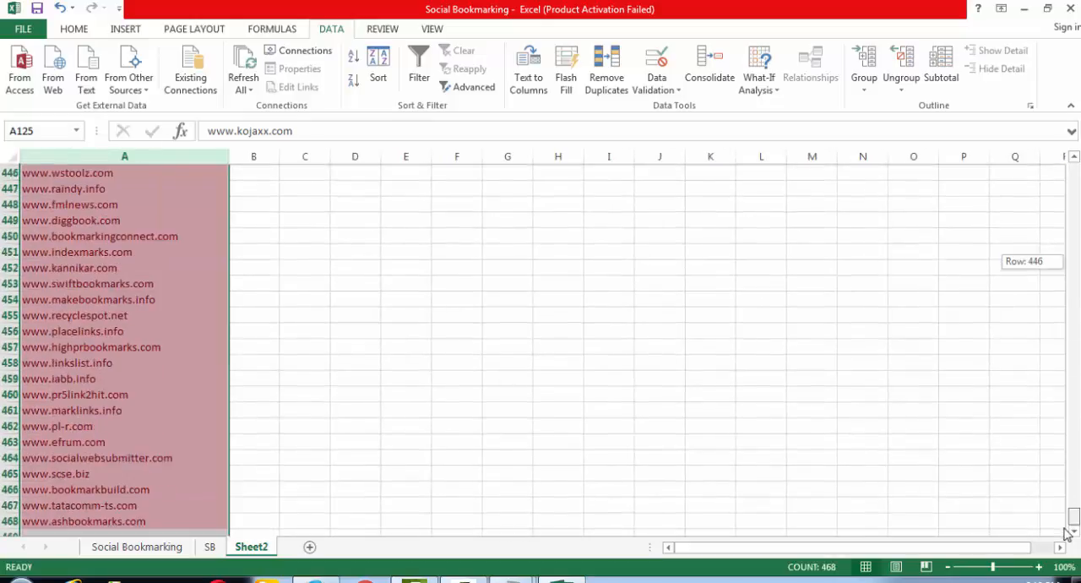
drag(1073, 327, 1074, 171)
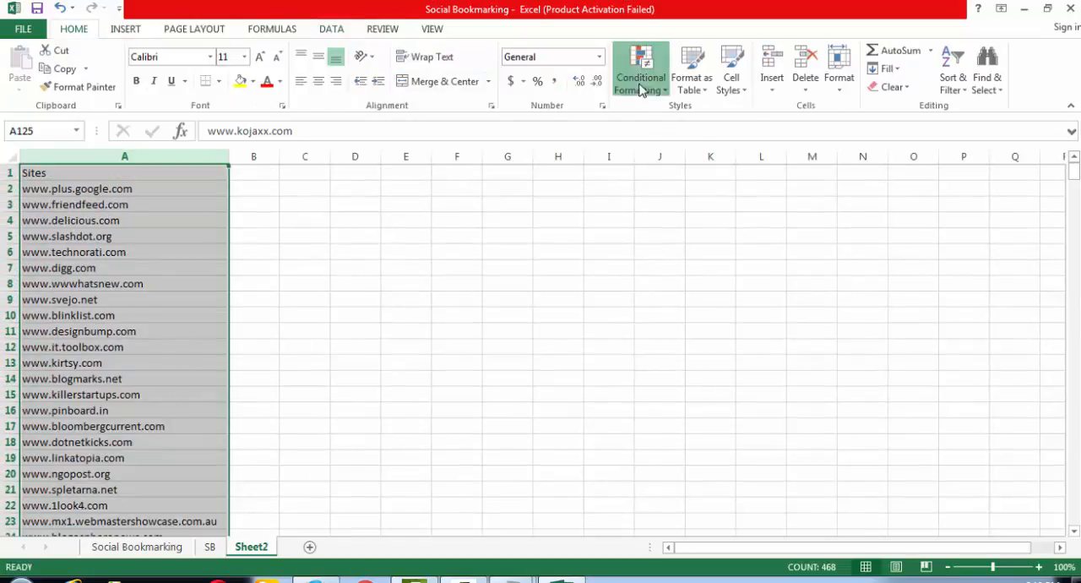
click(642, 85)
mouse_move(696, 304)
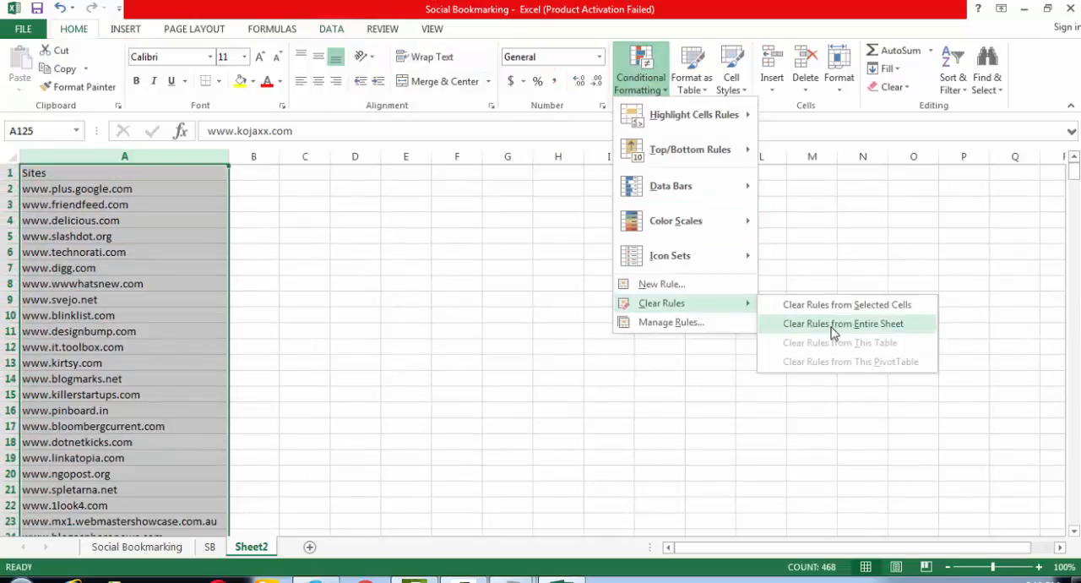
click(832, 327)
click(454, 310)
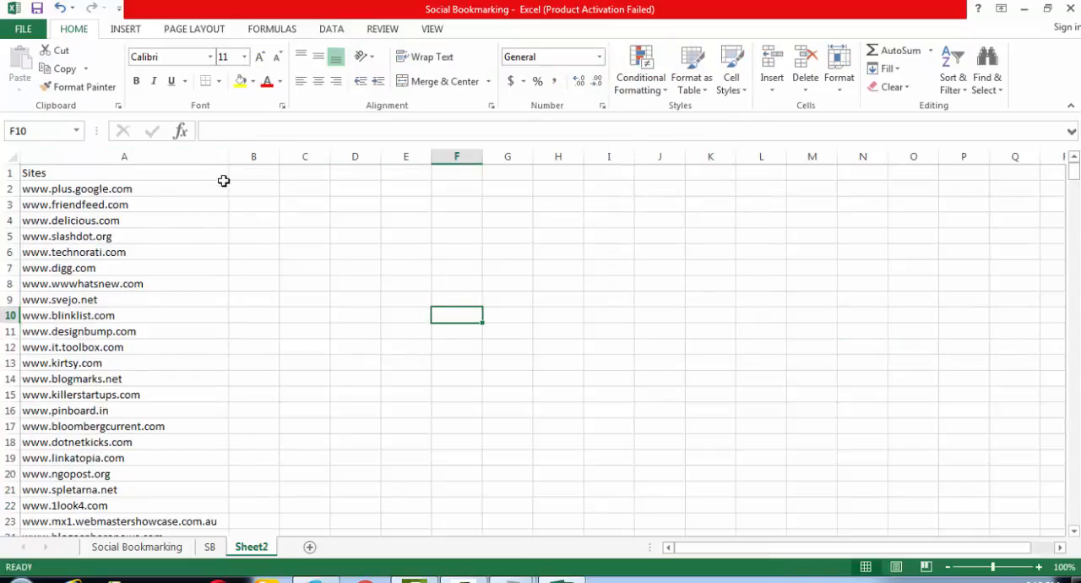
click(187, 149)
key(ctrl+shift+equal)
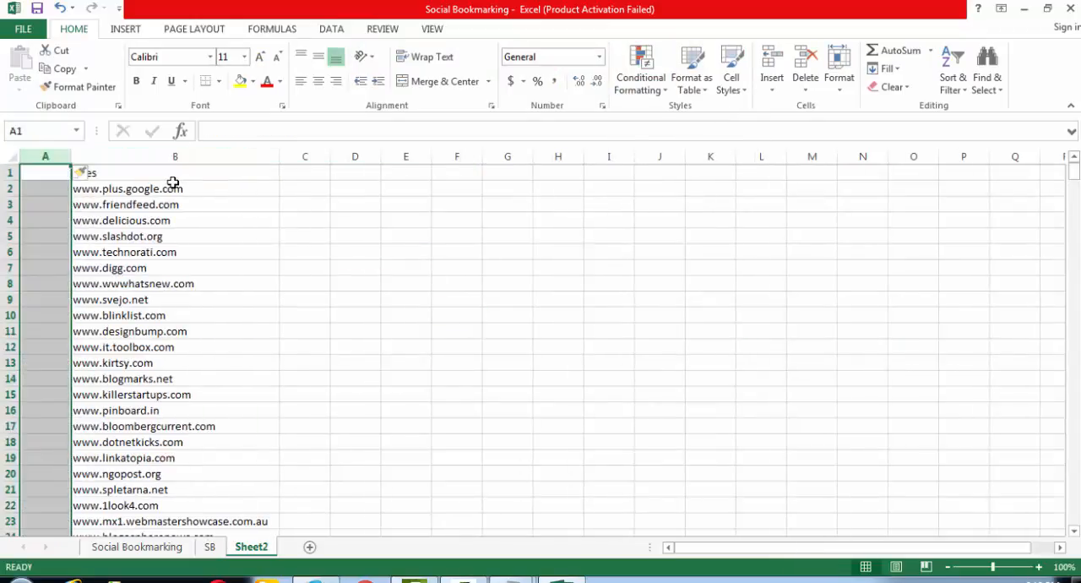
click(37, 185)
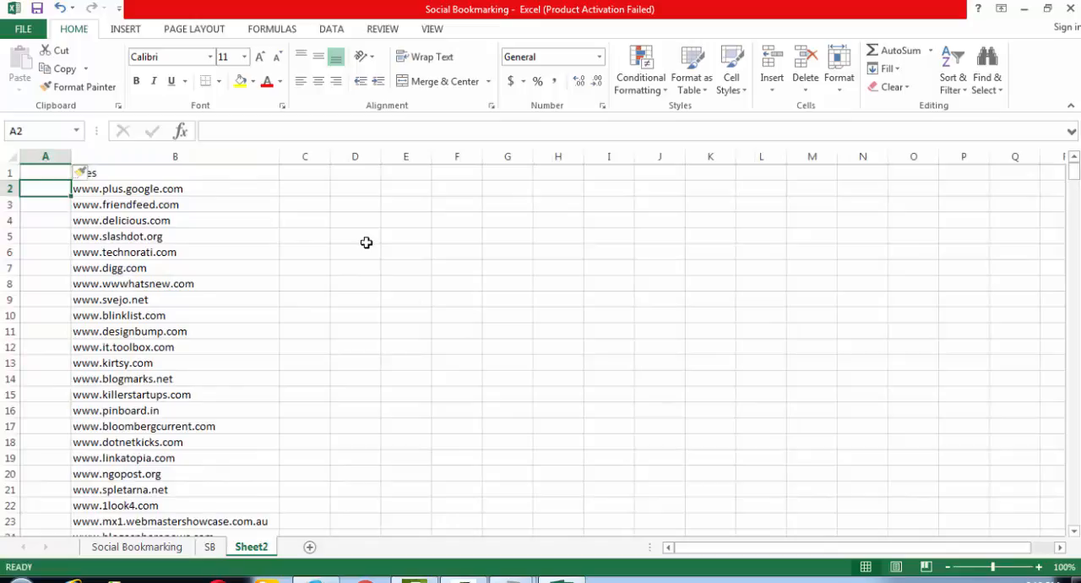
text(http://)
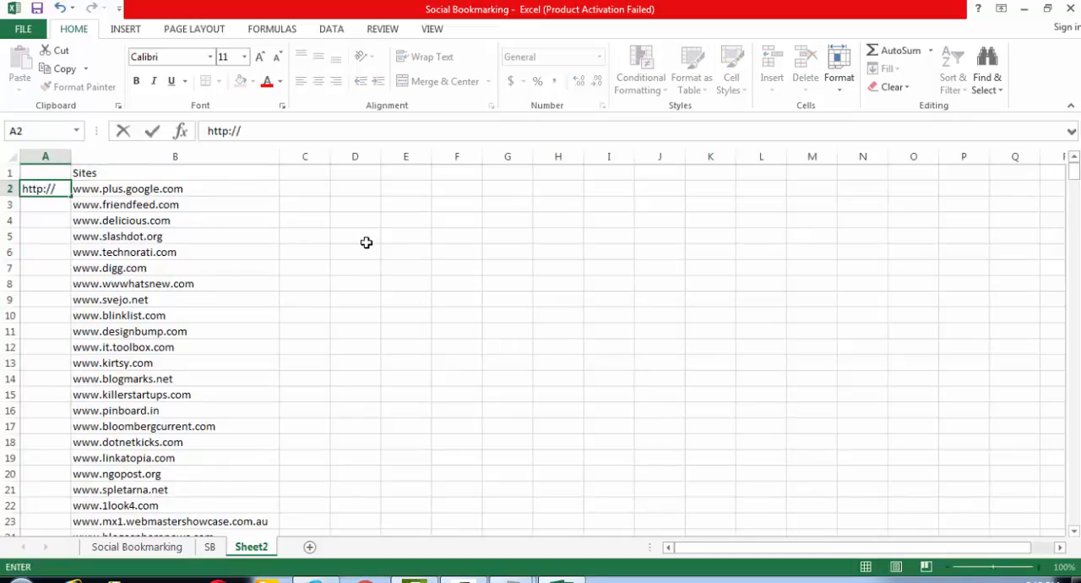
click(92, 221)
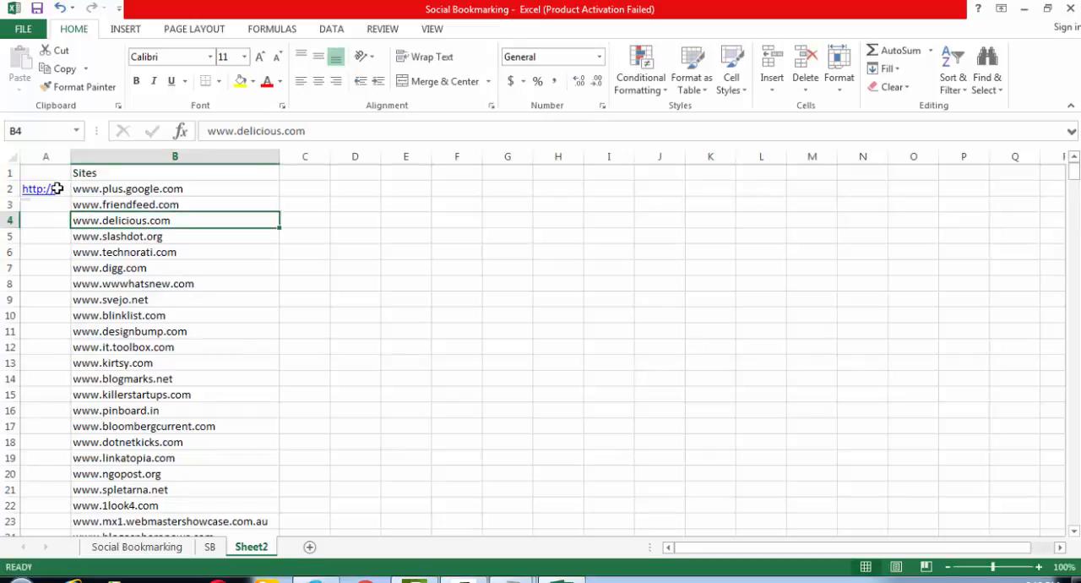
- Use the AutoCorrect options of A2 to stop automatically creating hyperlinks
click(59, 188)
mouse_move(28, 208)
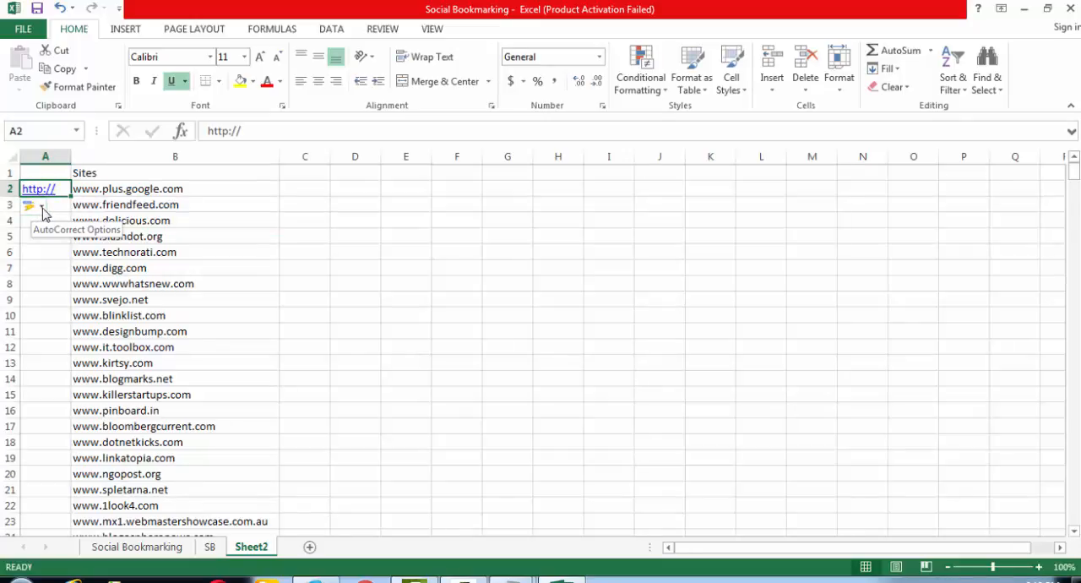
click(42, 209)
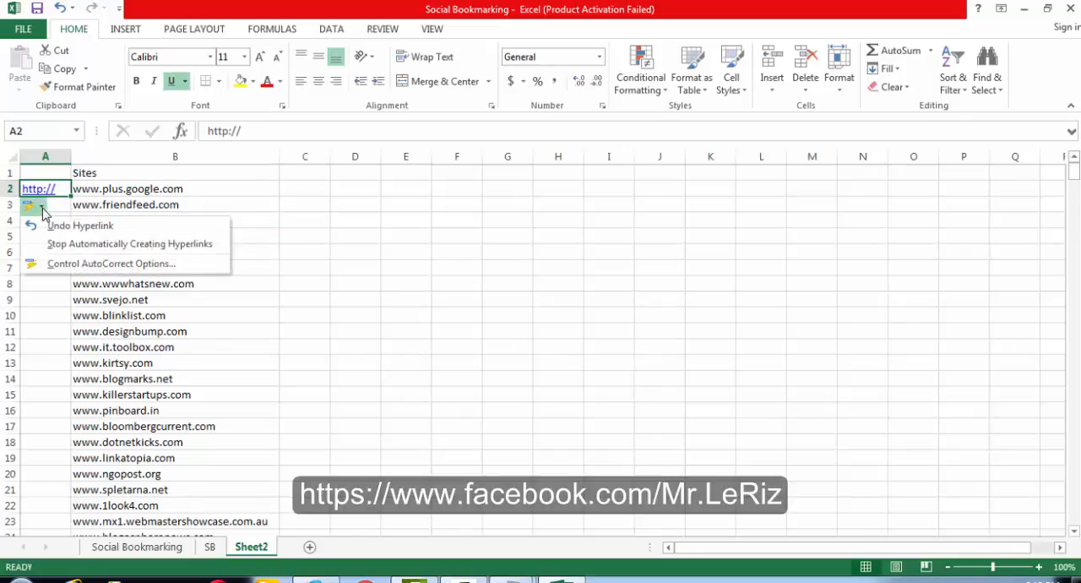
click(68, 244)
click(156, 250)
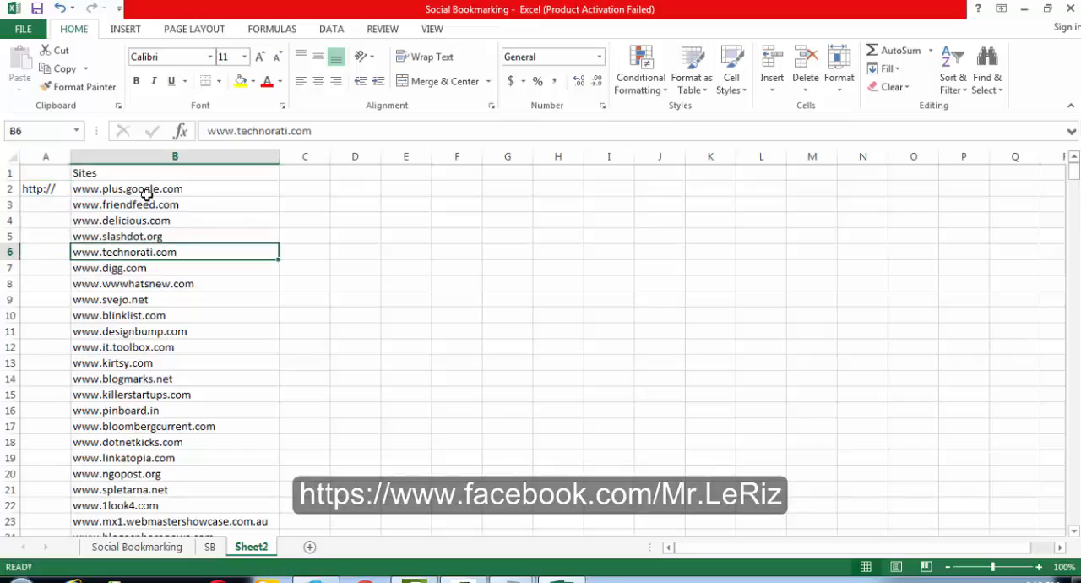
click(44, 186)
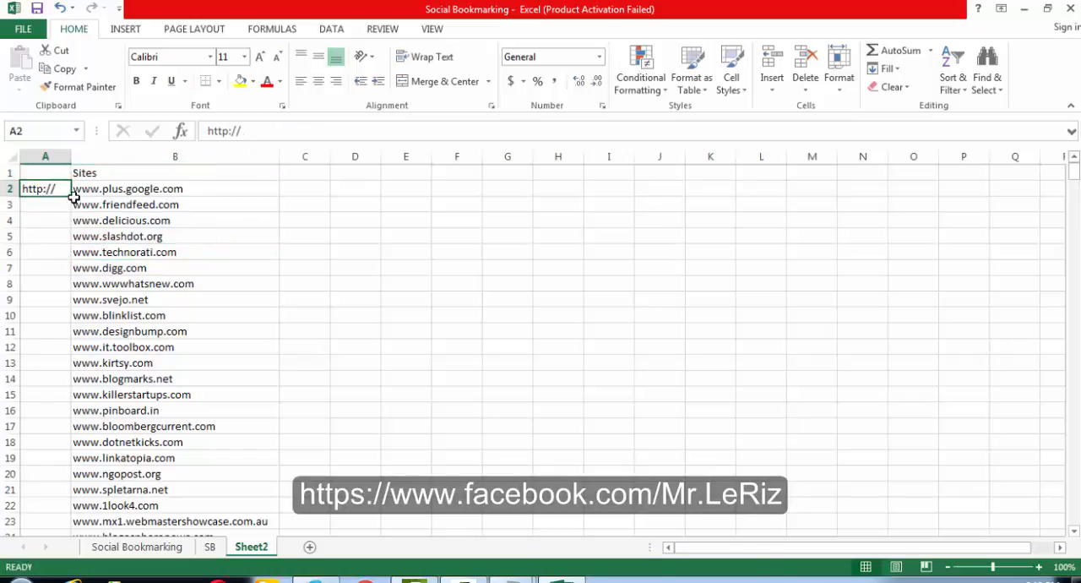
double_click(72, 196)
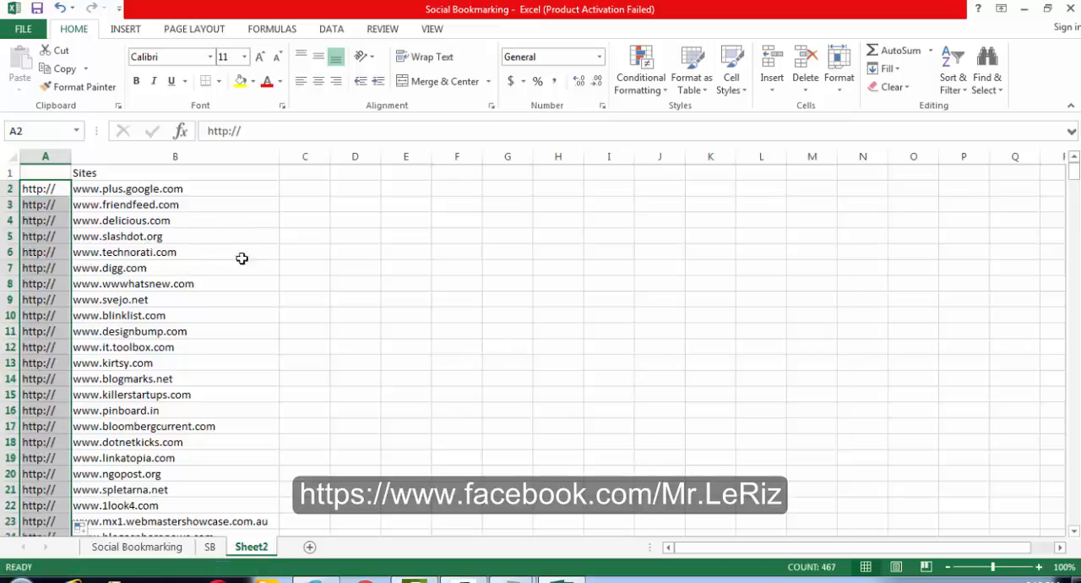
scroll(830, 278, down, 9)
drag(1074, 196, 1074, 169)
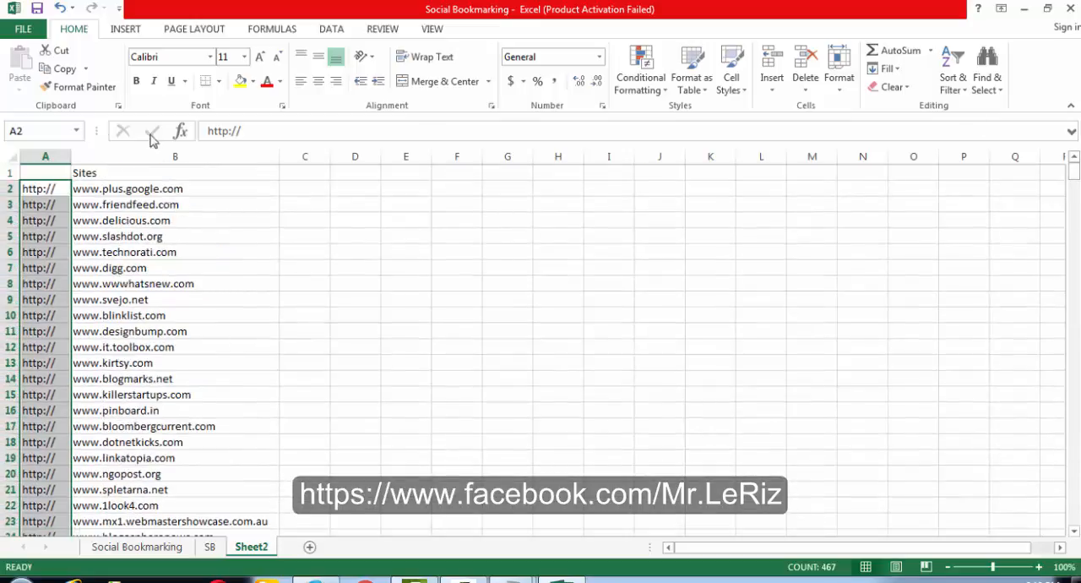
click(297, 190)
text(=)
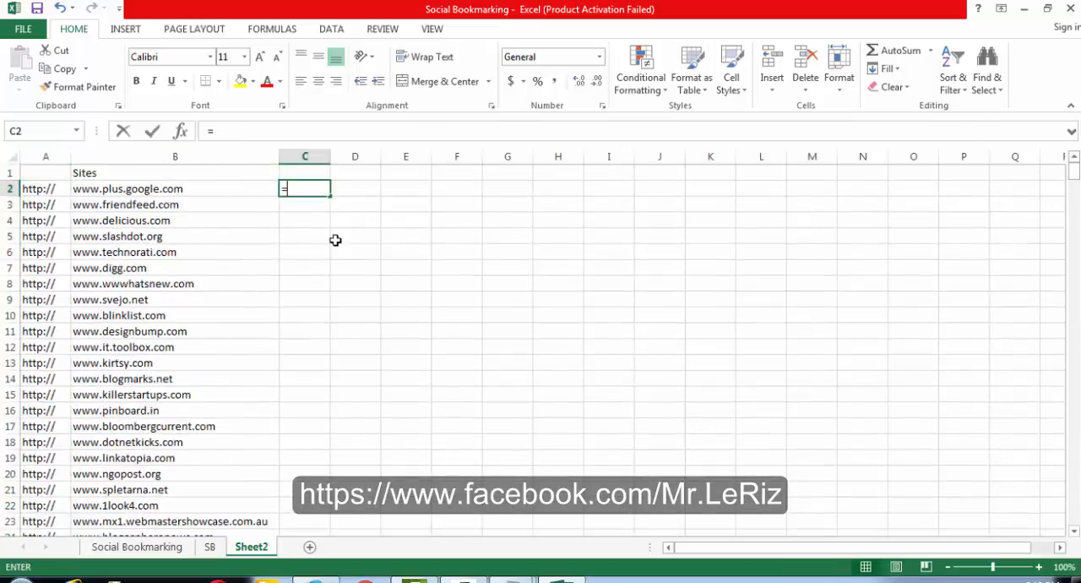
click(40, 188)
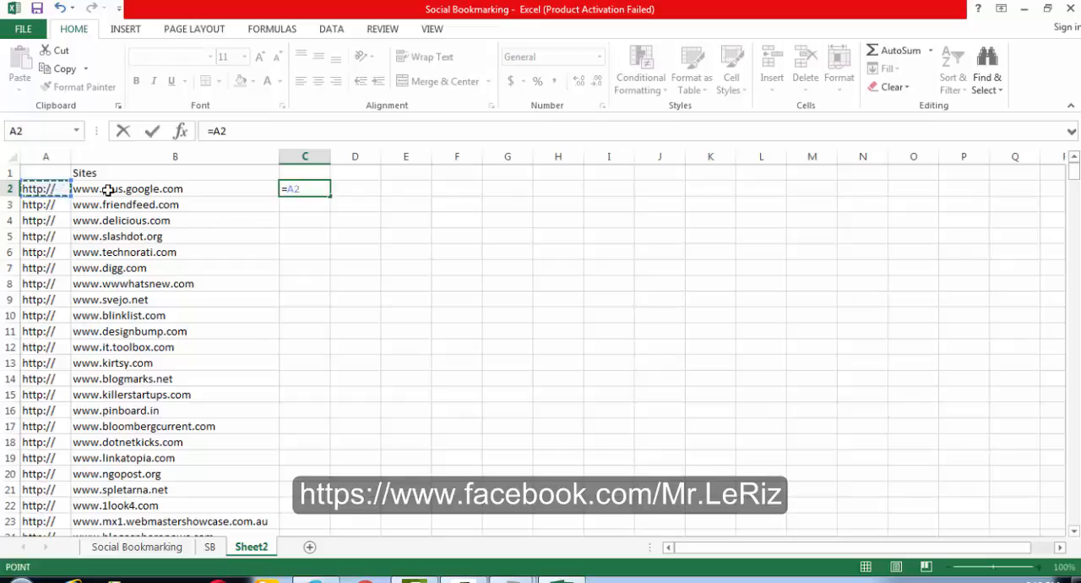
click(267, 134)
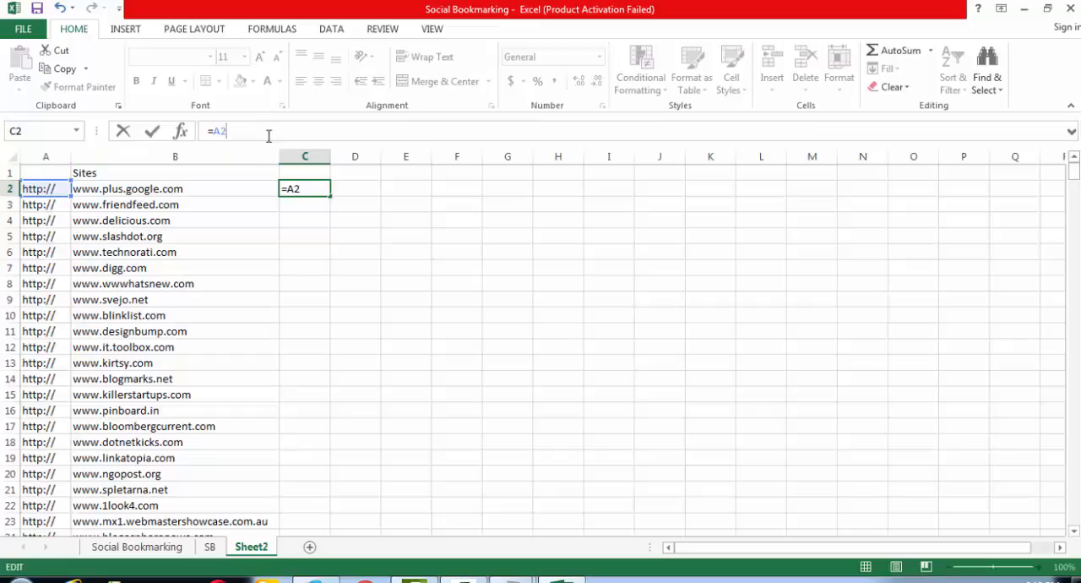
text(&)
click(155, 189)
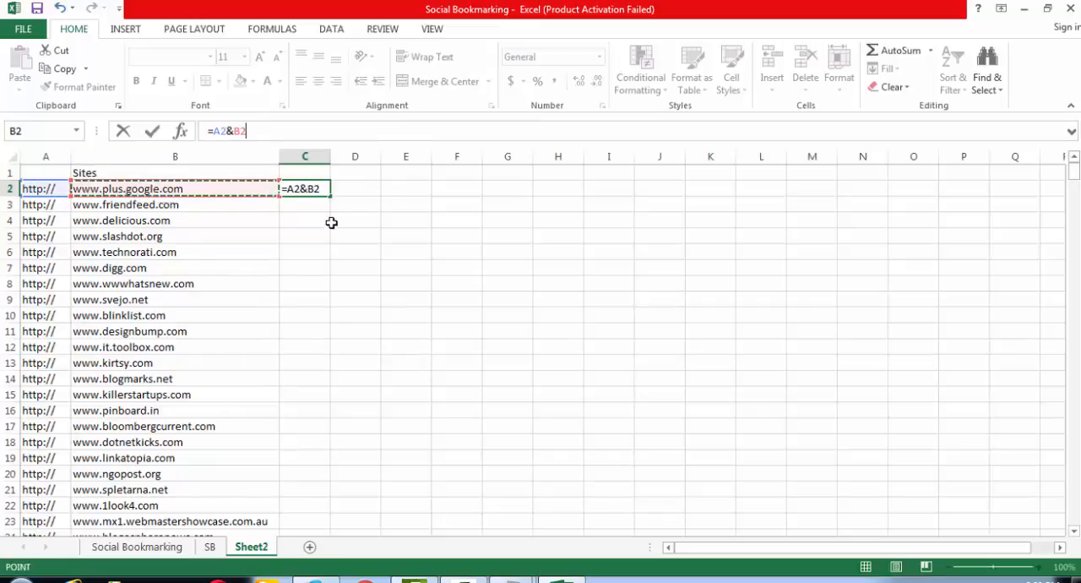
key(Return)
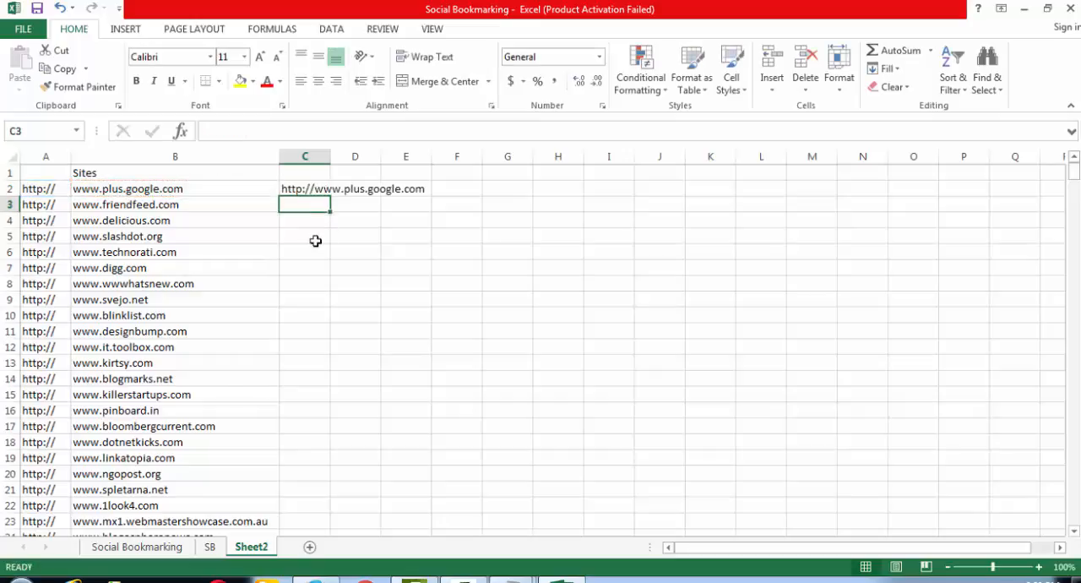
- Autofit column C to the joined address and fill the C2 formula down for all the sites
click(310, 187)
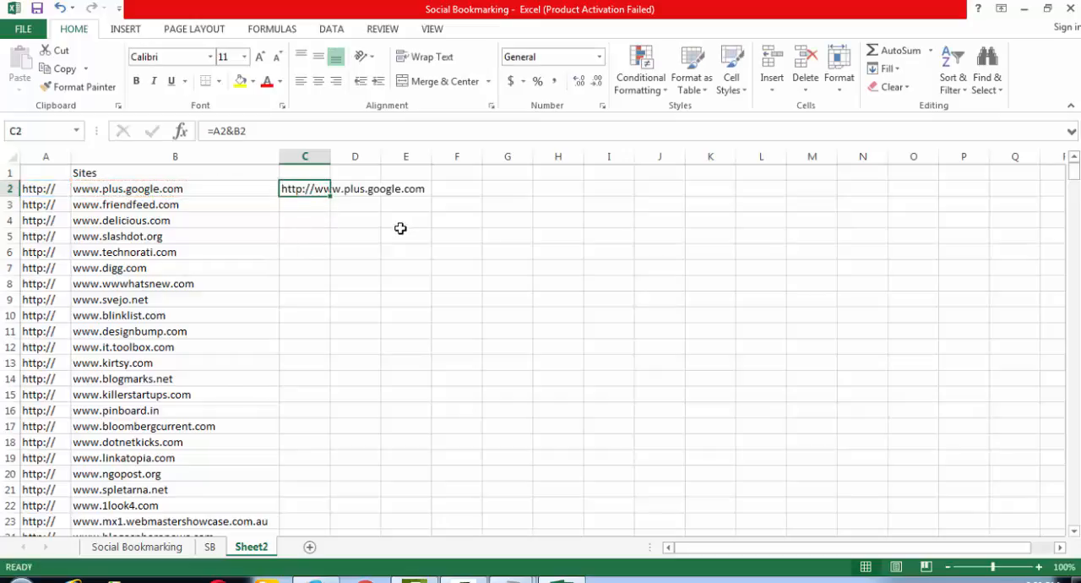
double_click(331, 160)
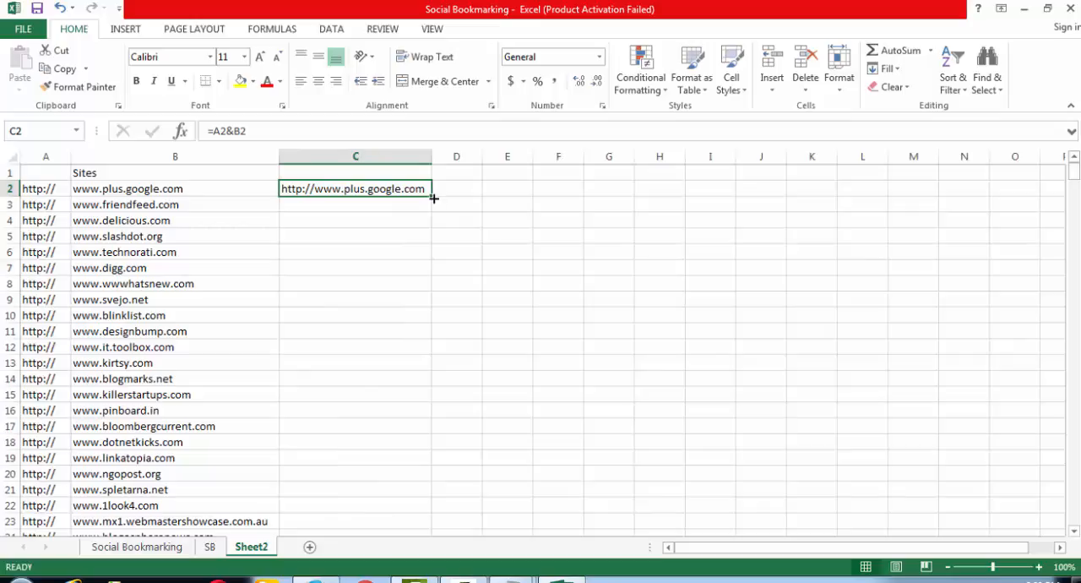
double_click(434, 198)
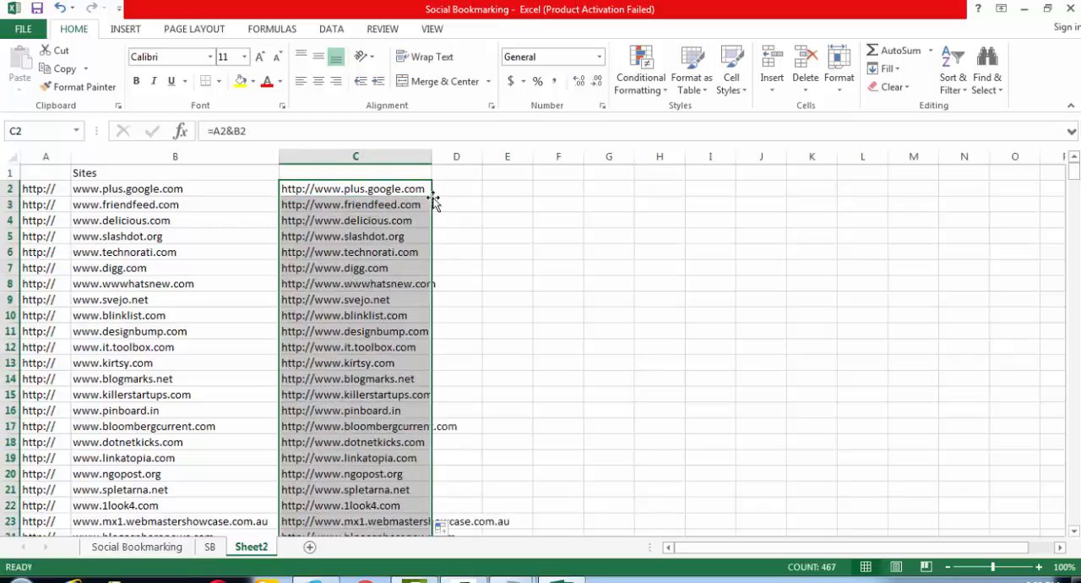
- Copy the joined addresses in column C, replace the text in New Text Document (2) in Notepad with them, and copy that plain-text list
key(ctrl+c)
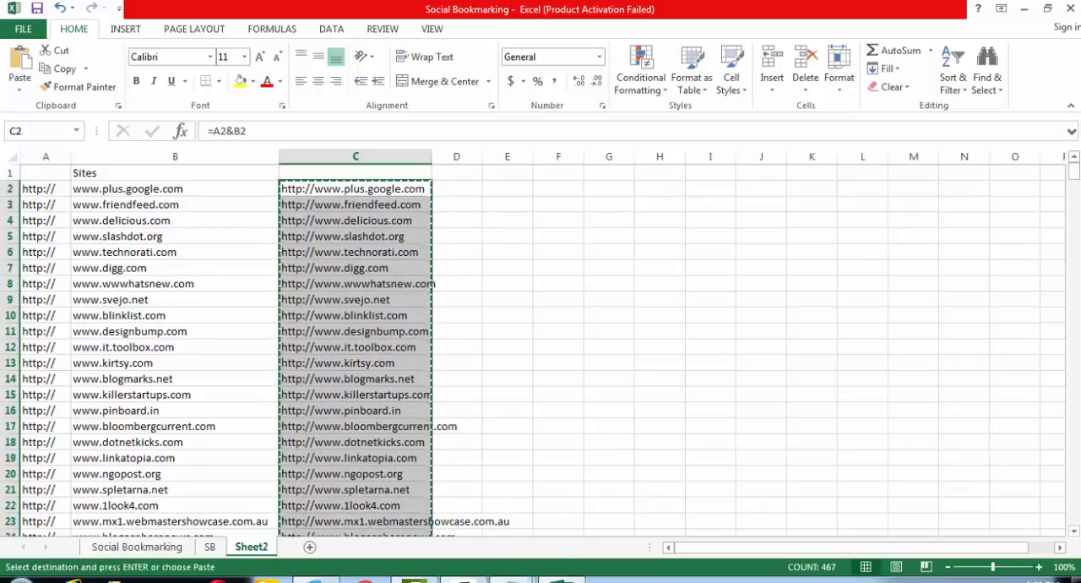
mouse_move(514, 579)
click(596, 511)
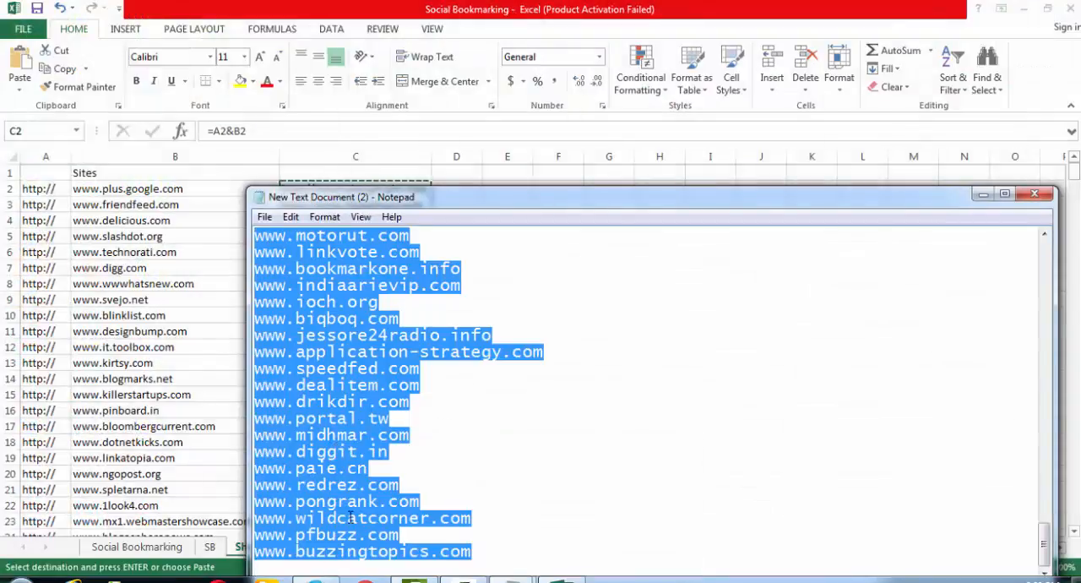
key(Delete)
key(ctrl+v)
key(ctrl+a)
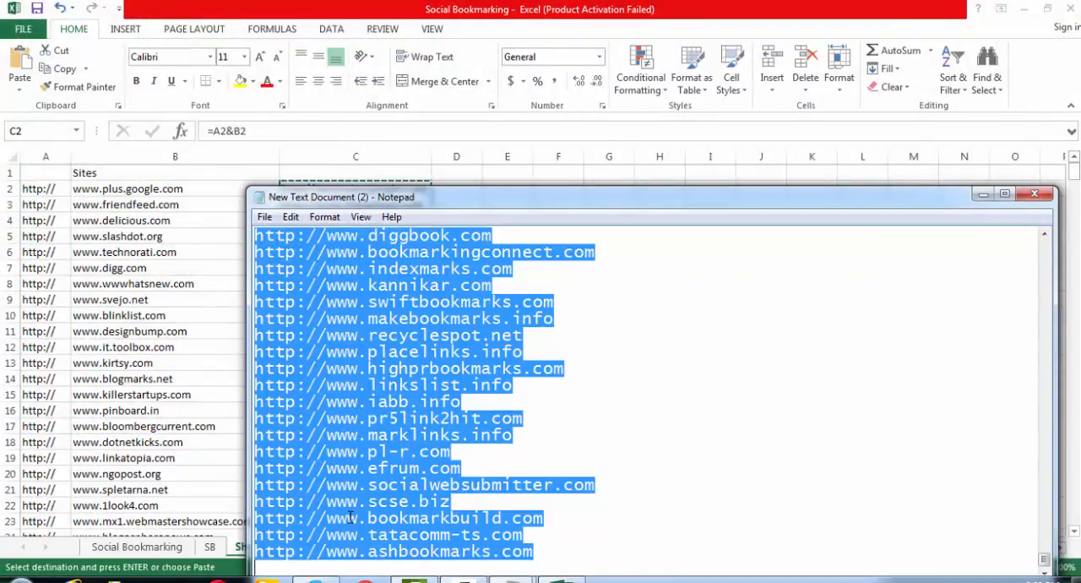
key(ctrl+c)
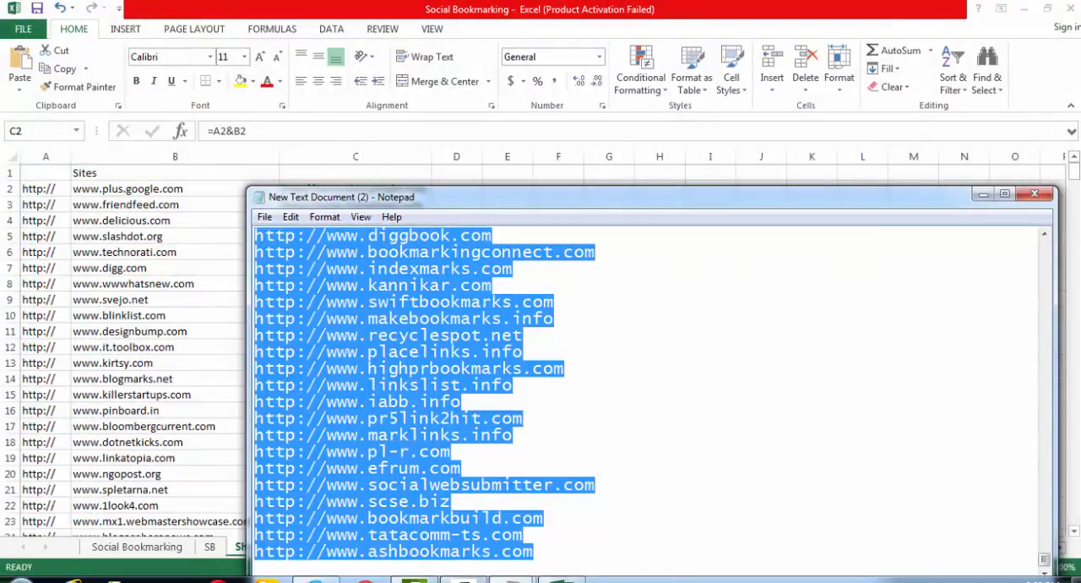
- Switch back to Excel and paste the plain-text address list into Sheet2 starting at D2
click(562, 580)
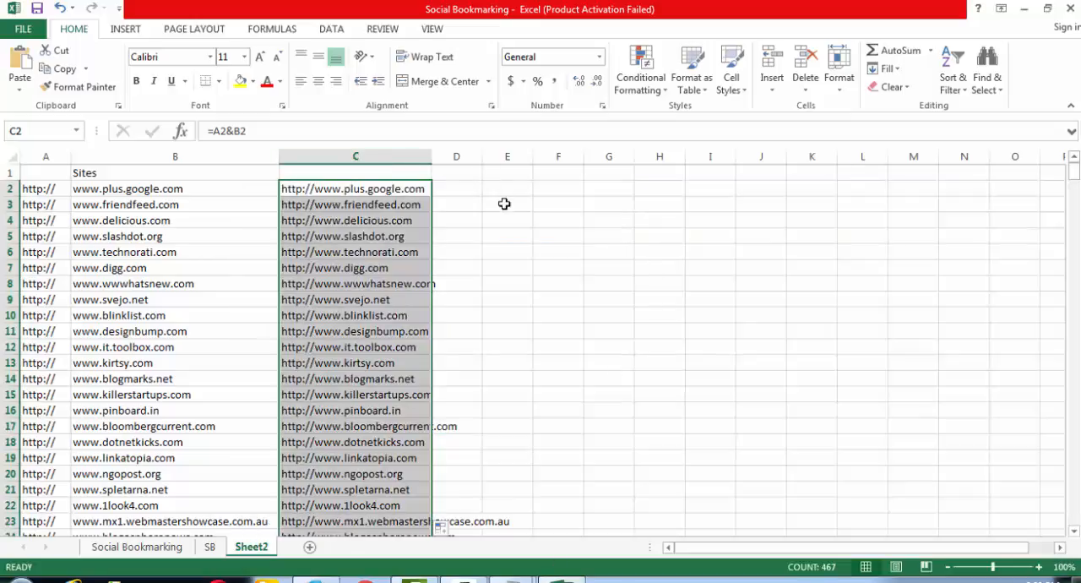
click(472, 189)
key(ctrl+v)
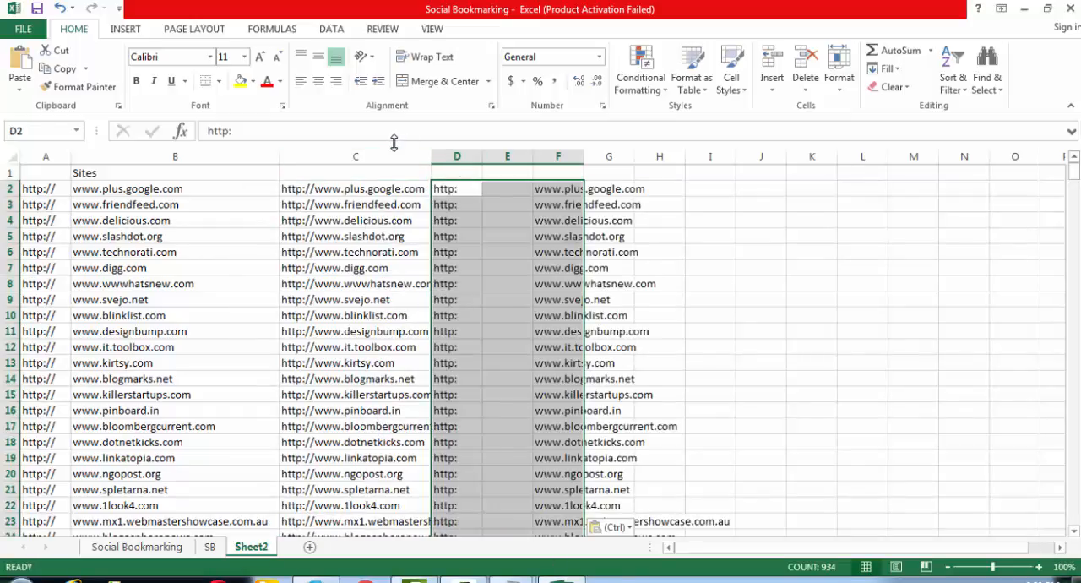
- Try deleting columns A to C from Sheet2, and undo the deletion
drag(390, 150, 52, 152)
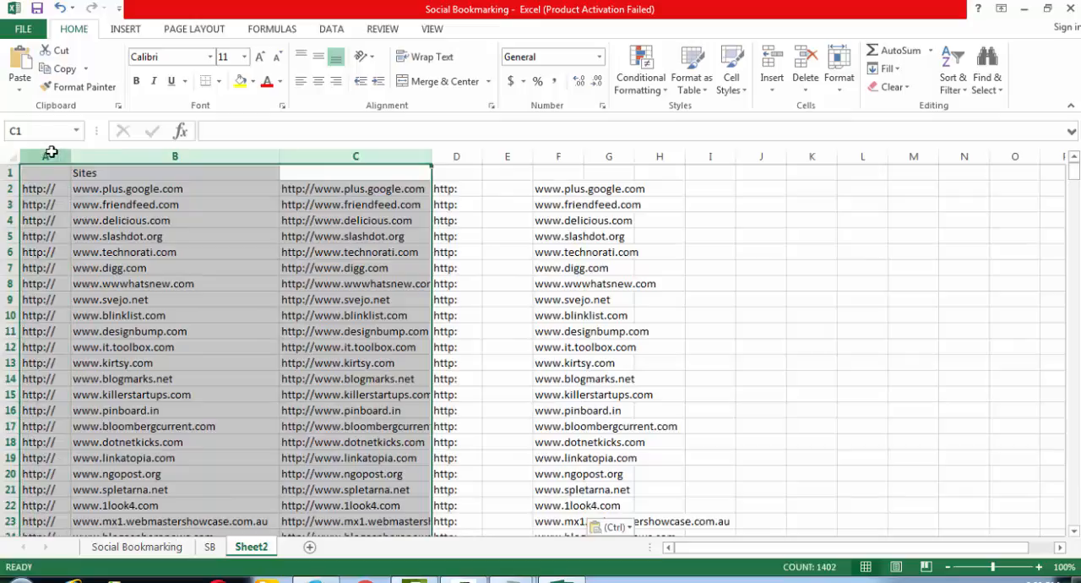
key(ctrl+minus)
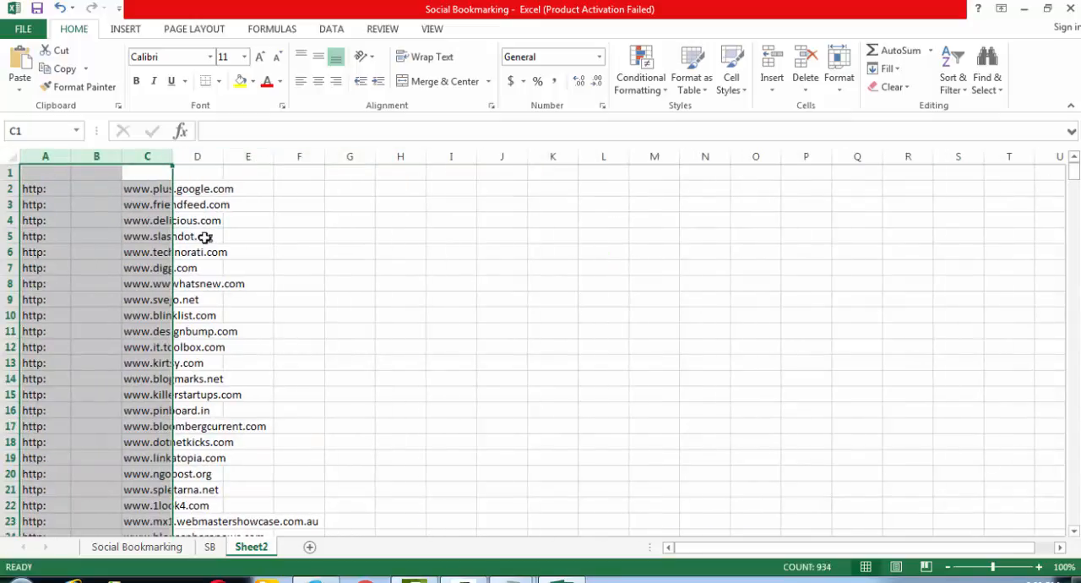
key(ctrl+z)
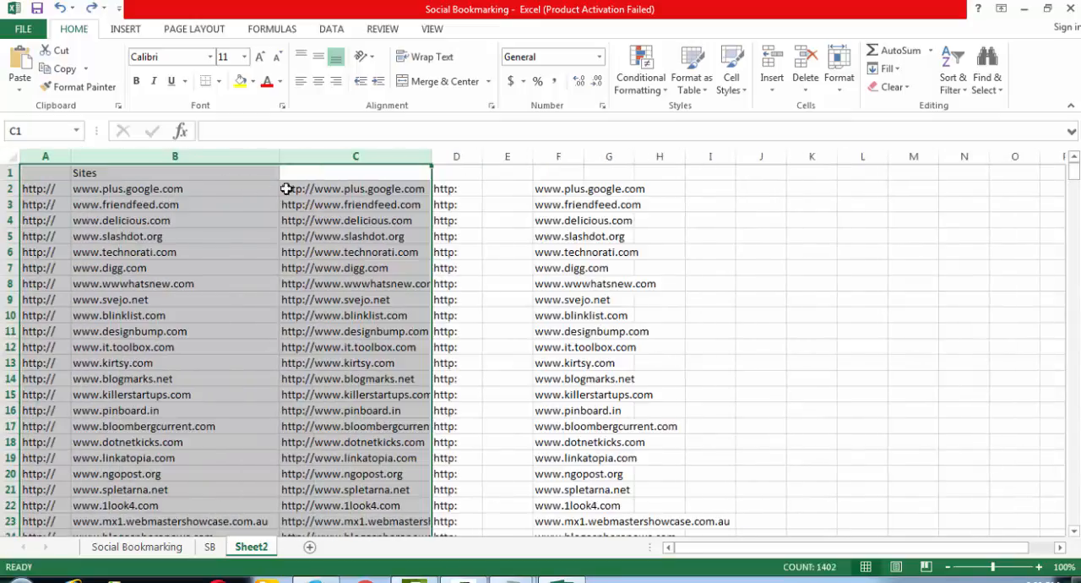
- Clear the contents of columns D to G, where the plain-text addresses were pasted
click(448, 185)
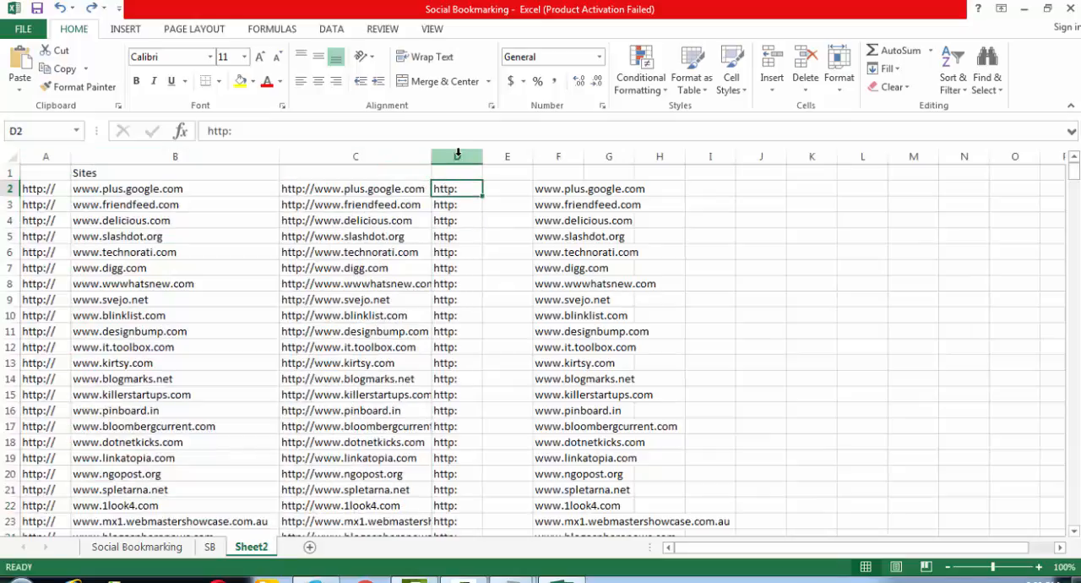
drag(457, 154, 610, 155)
key(Delete)
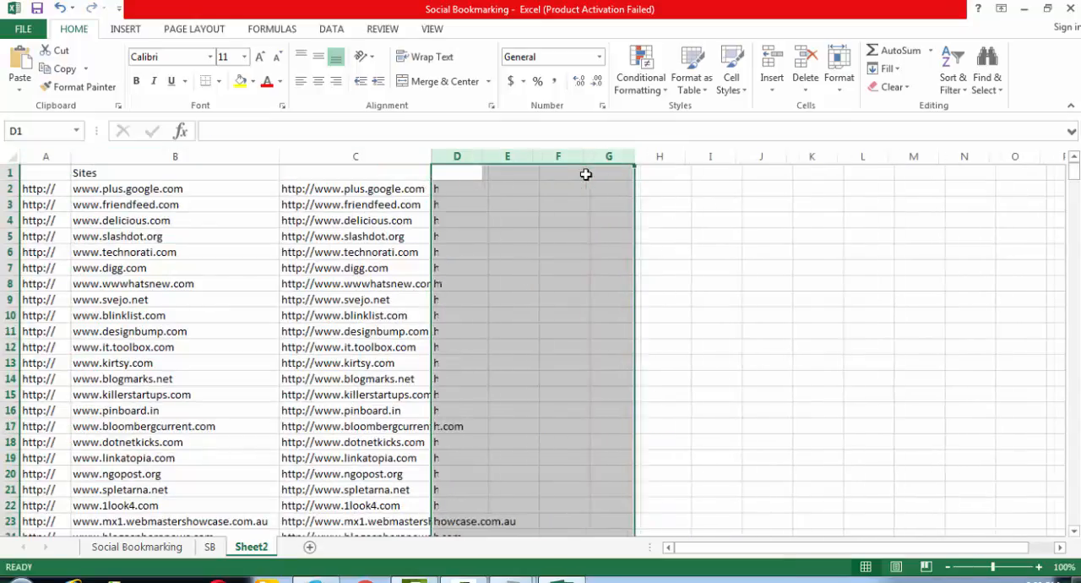
- Try deleting columns A and B, and undo both that deletion and the clearing of columns D to G
drag(219, 156, 30, 155)
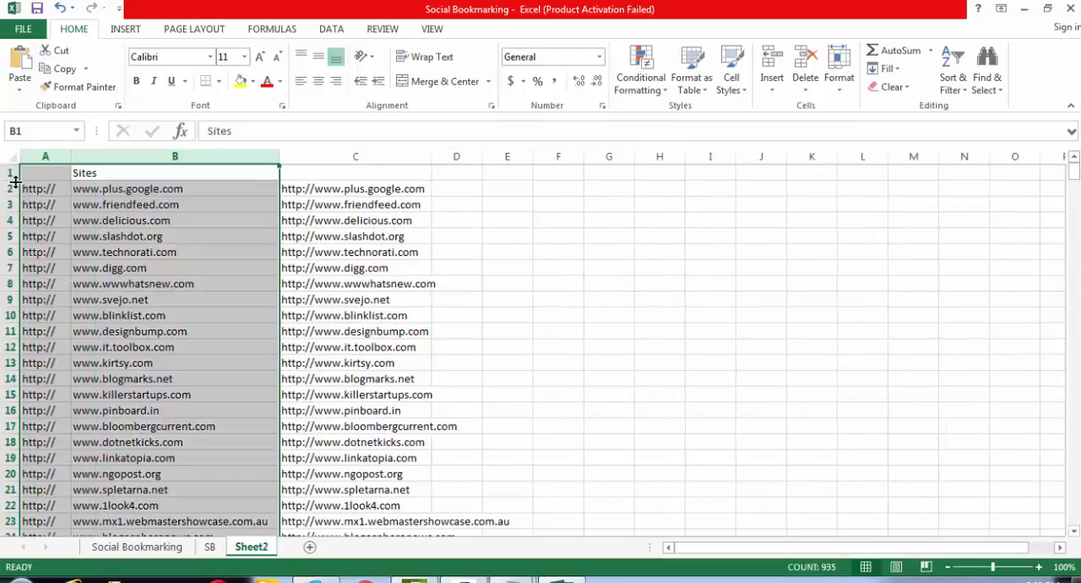
key(ctrl+minus)
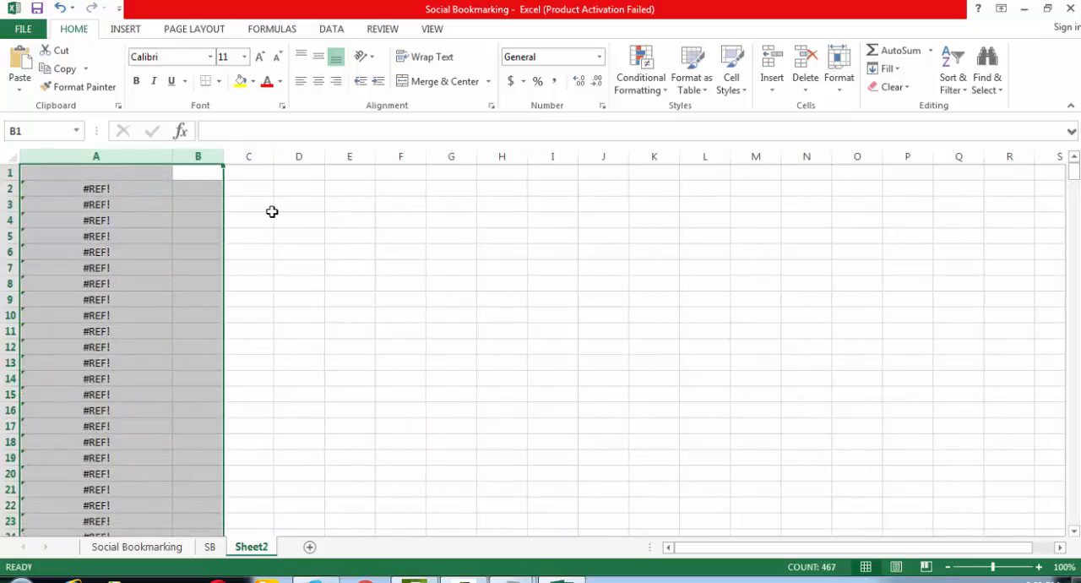
key(ctrl+z)
click(355, 190)
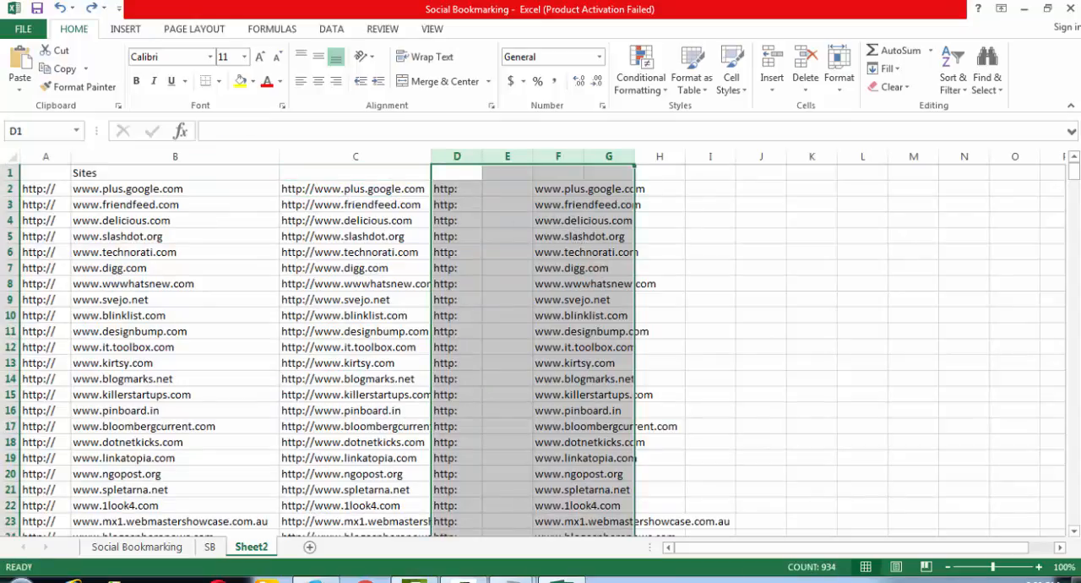
- Check the address list in Notepad, try pasting it into Sheet2 at I2 in Excel, and undo the paste
click(511, 578)
click(583, 496)
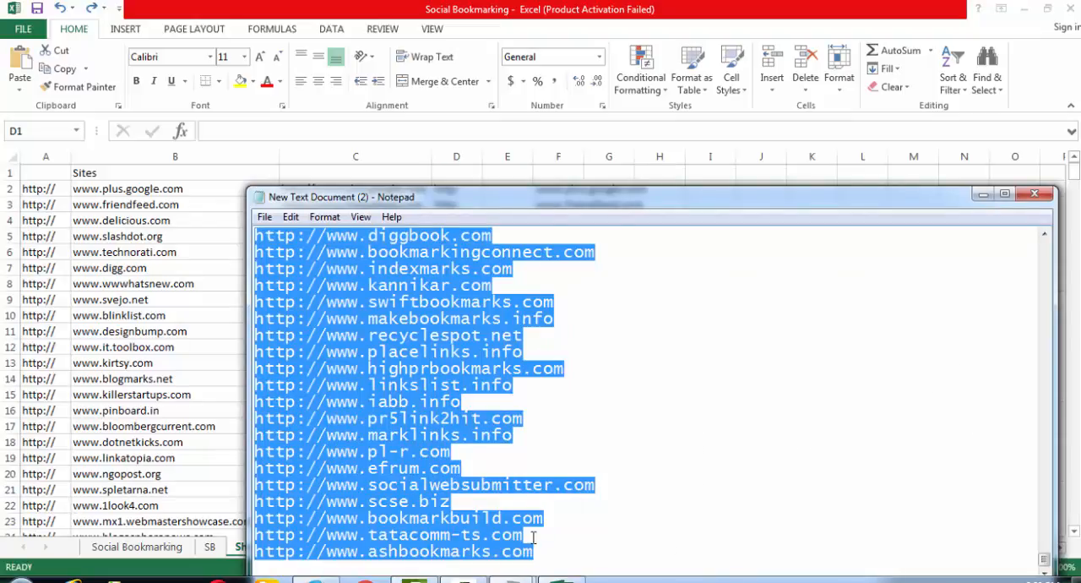
click(512, 578)
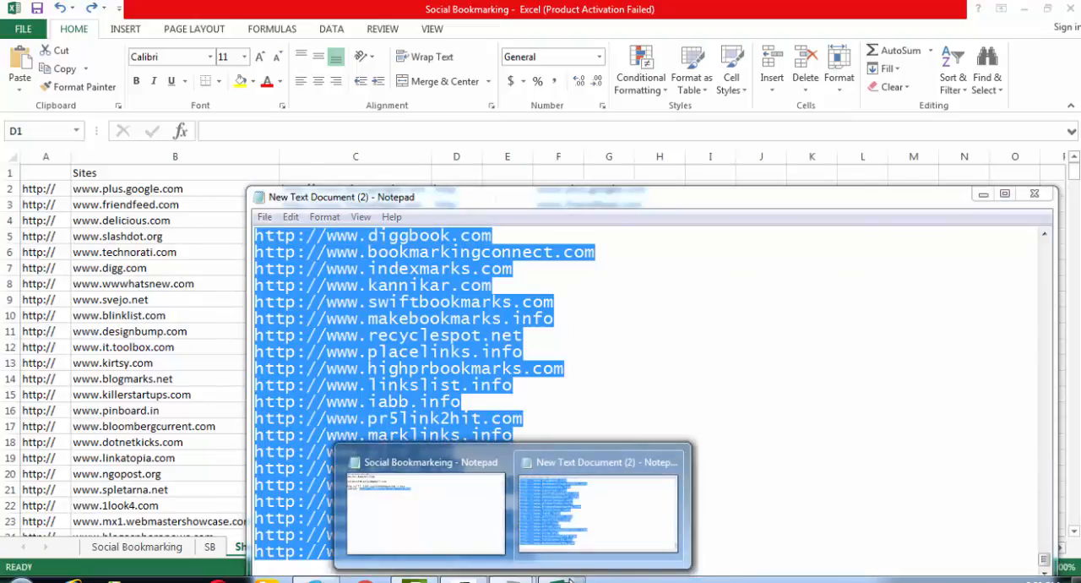
click(567, 579)
click(701, 190)
key(ctrl+v)
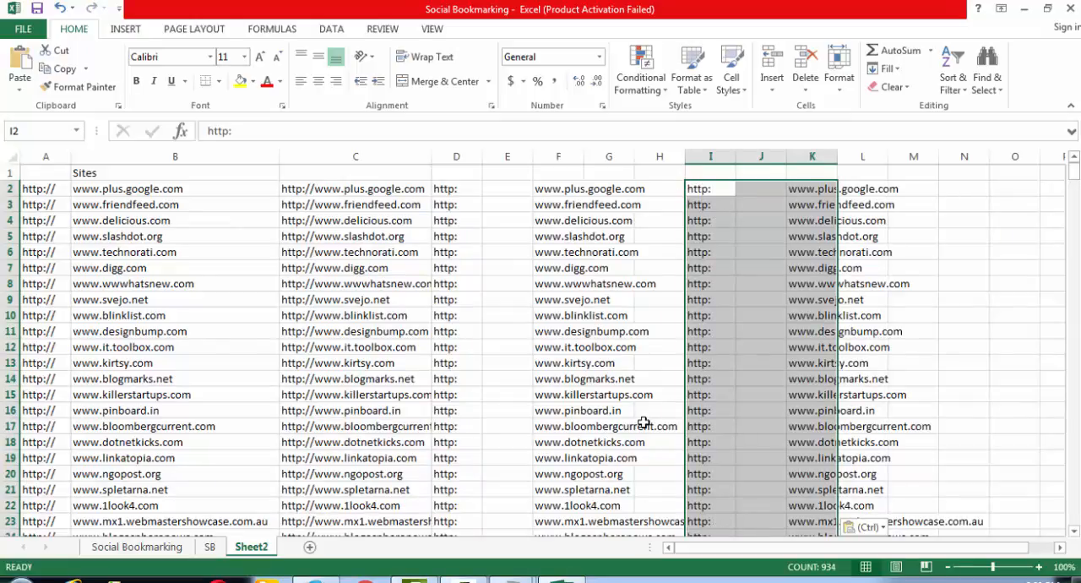
click(559, 191)
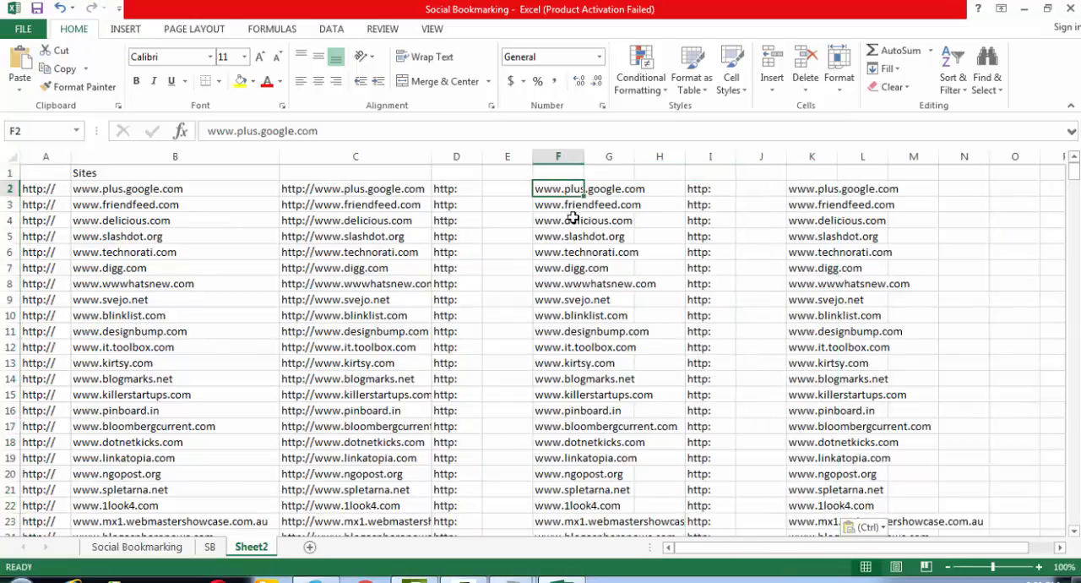
key(ctrl+z)
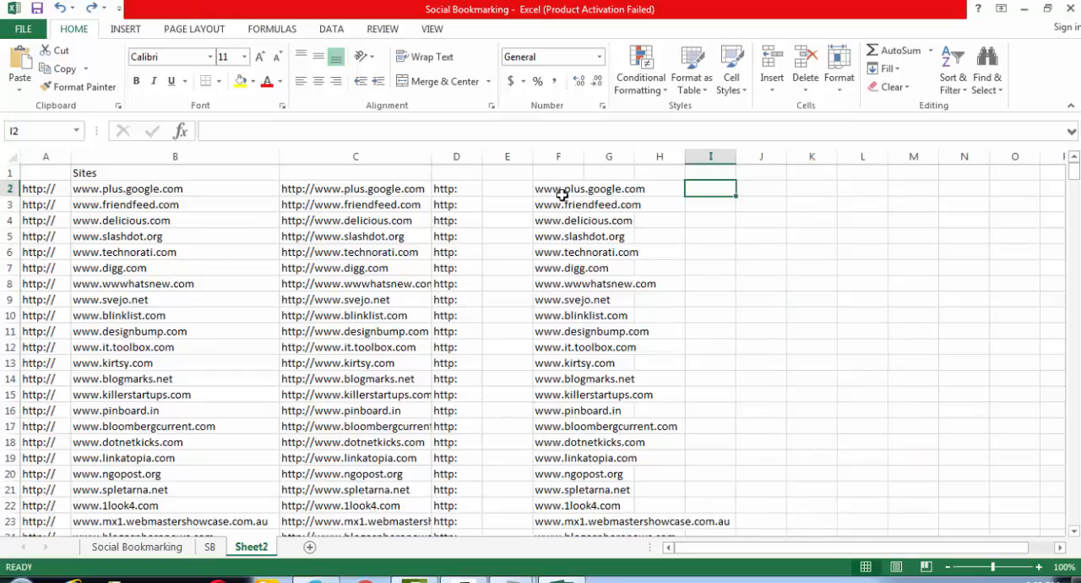
- Add a new worksheet after Sheet2, try pasting the plain-text addresses at A1, and undo the paste
click(356, 188)
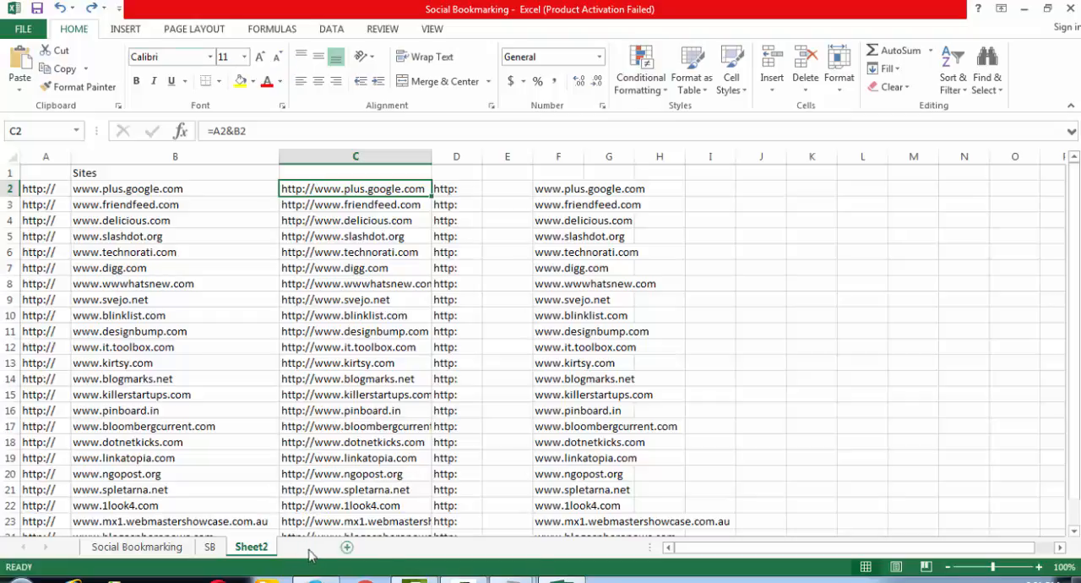
click(310, 549)
mouse_move(517, 579)
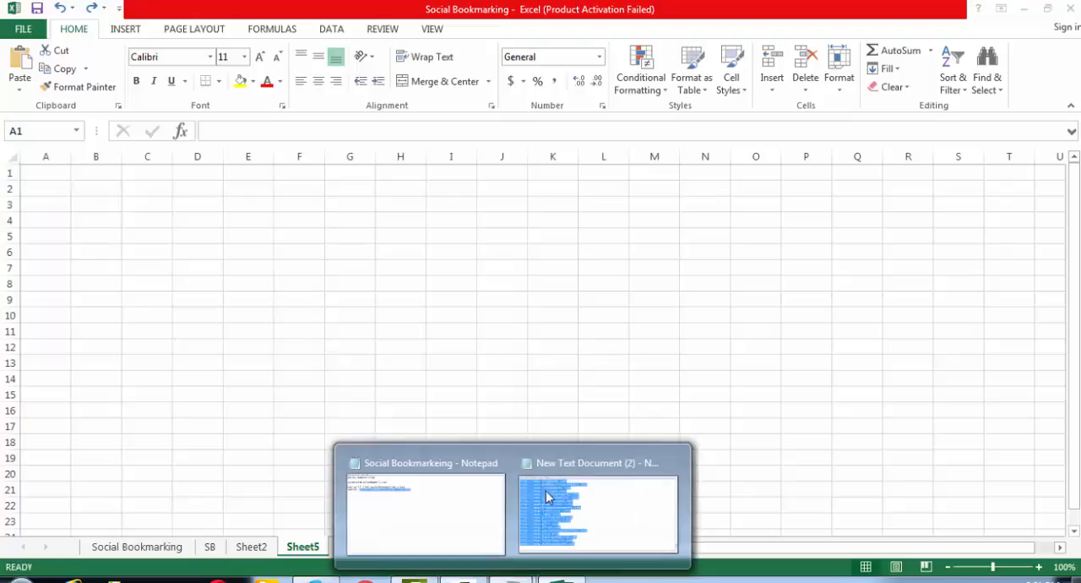
click(620, 488)
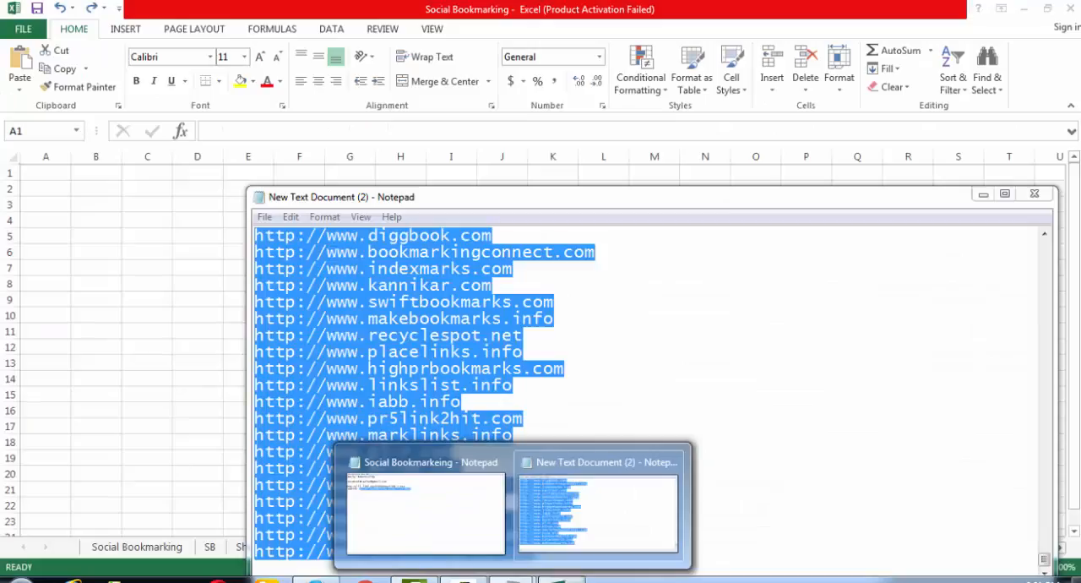
click(559, 580)
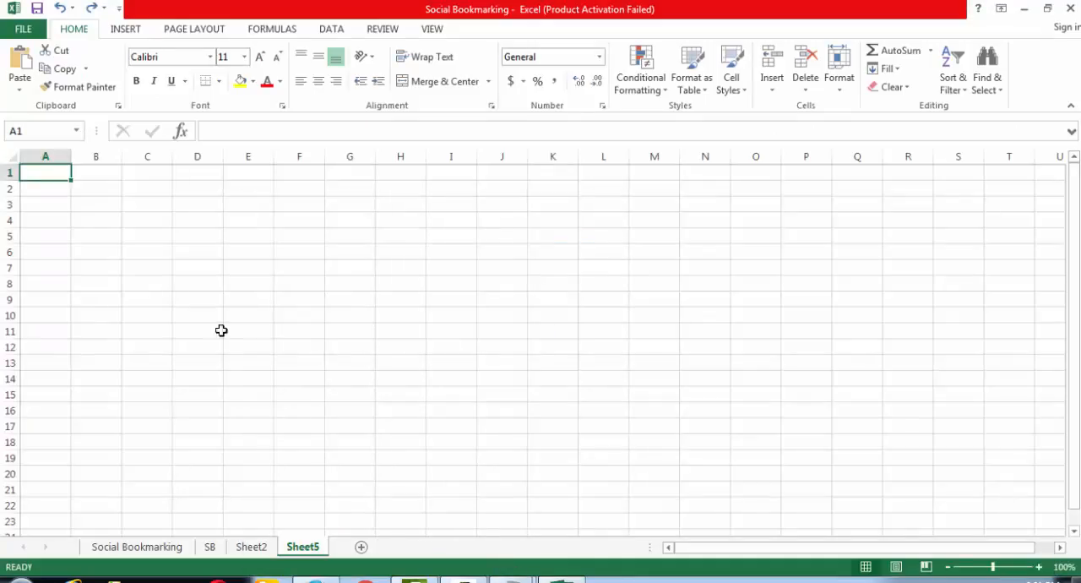
key(ctrl+v)
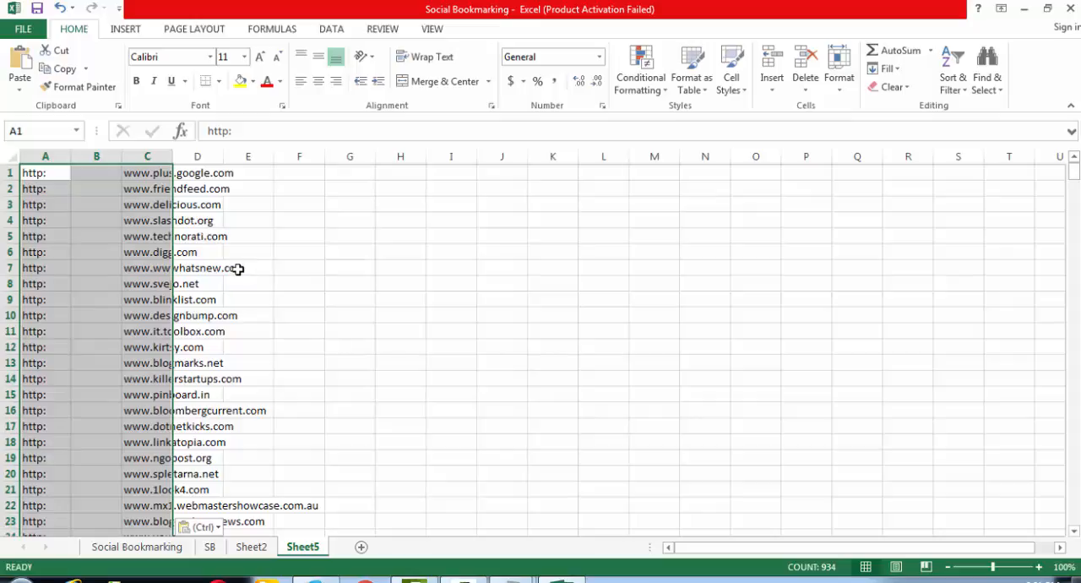
key(ctrl+z)
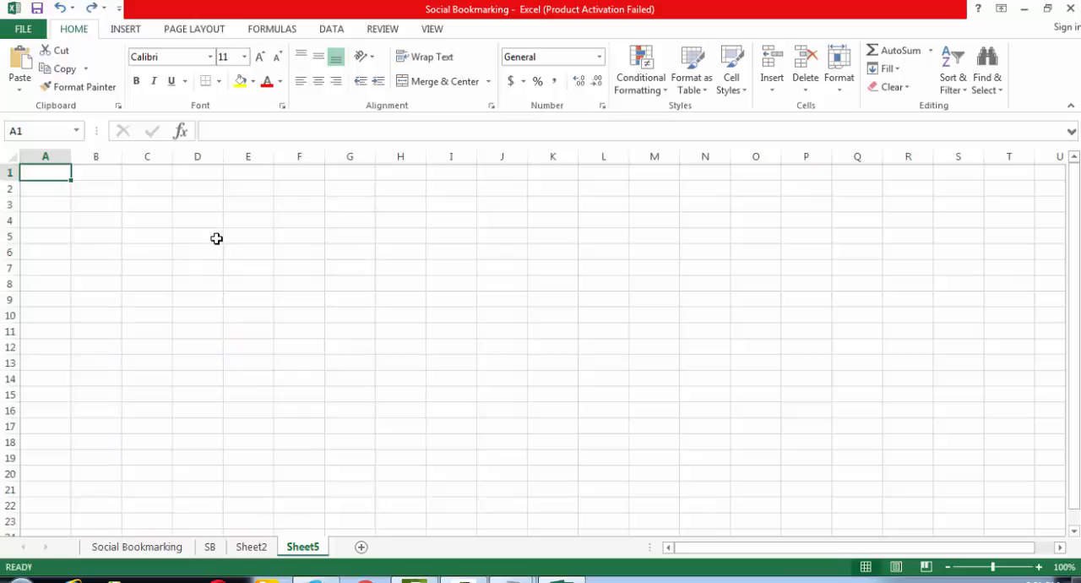
- Return to Sheet2 and clear the leftover pasted addresses from columns D to G
click(252, 548)
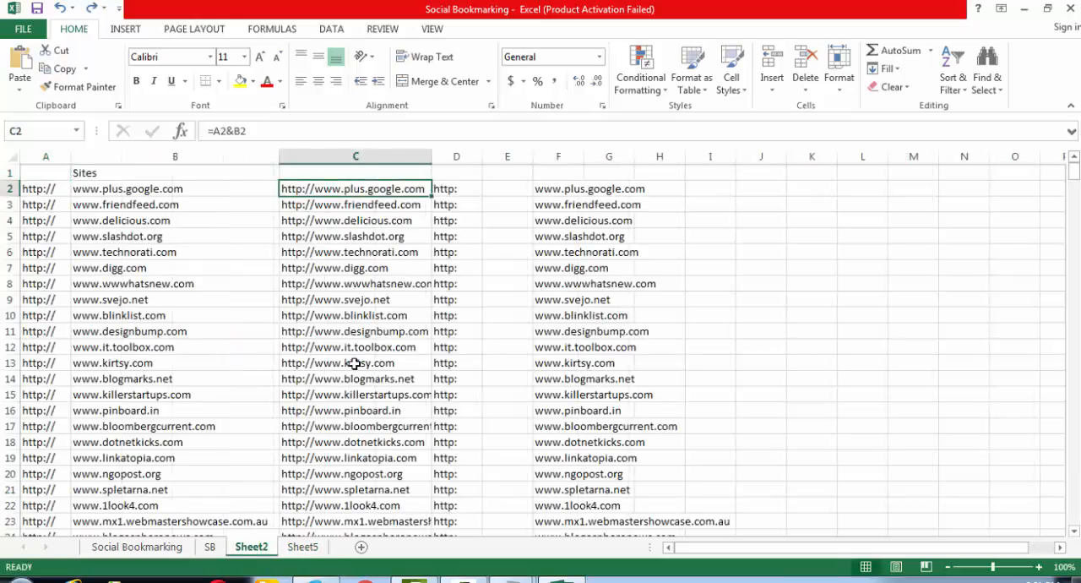
click(457, 187)
click(378, 187)
drag(443, 157, 608, 168)
key(Delete)
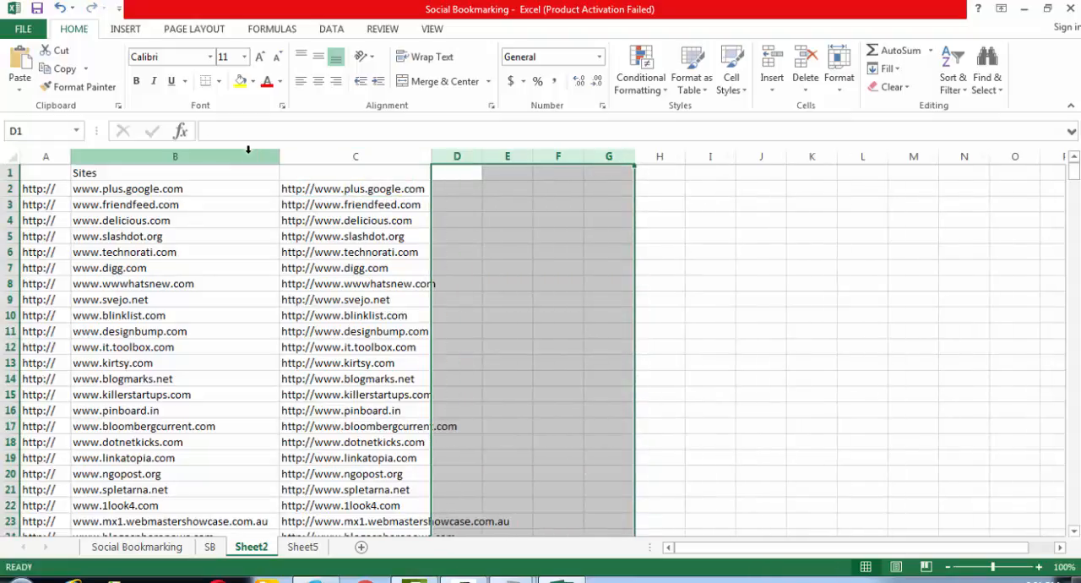
drag(245, 154, 53, 154)
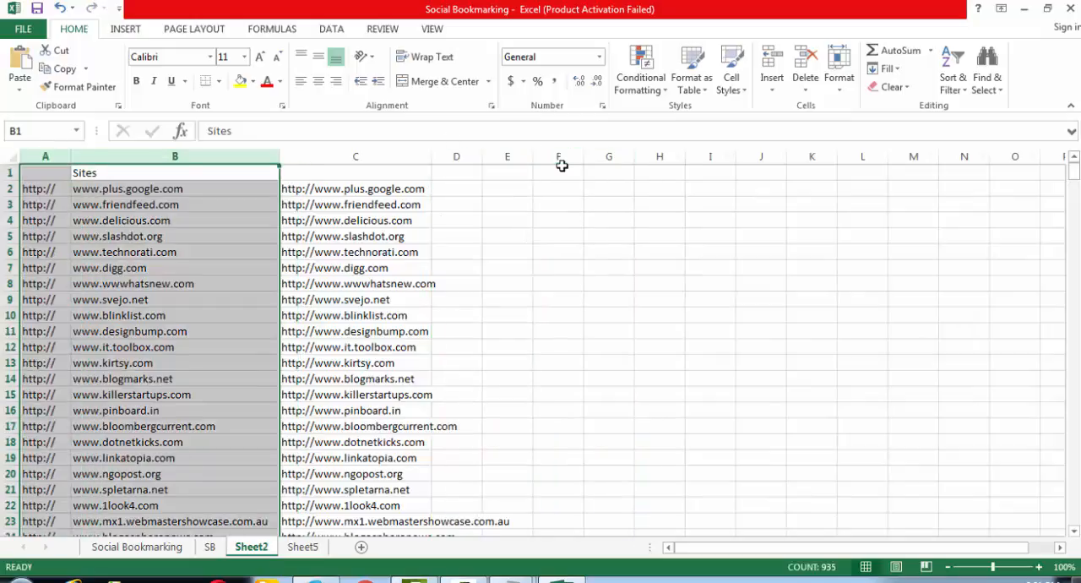
key(ctrl+minus)
key(ctrl+z)
click(520, 295)
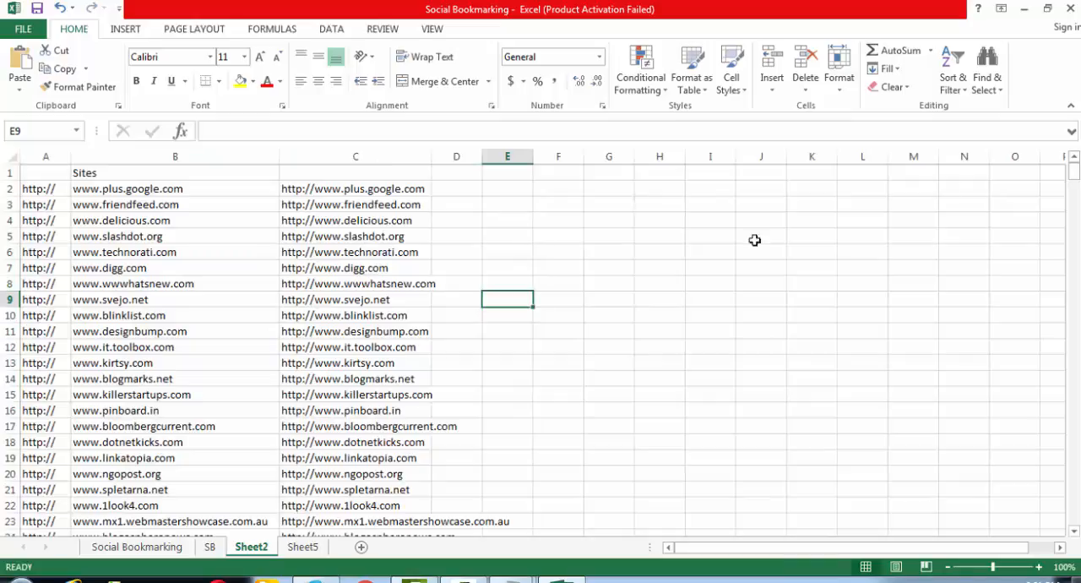
- Close the Social Bookmarking workbook, and close New Text Document (2) in Notepad without saving its changes
click(1072, 8)
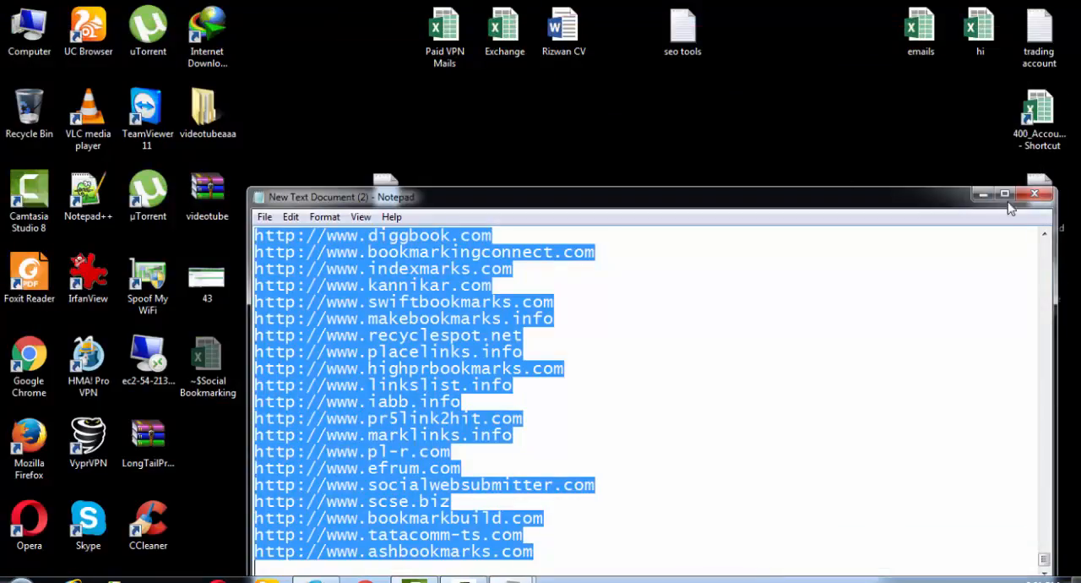
click(1034, 195)
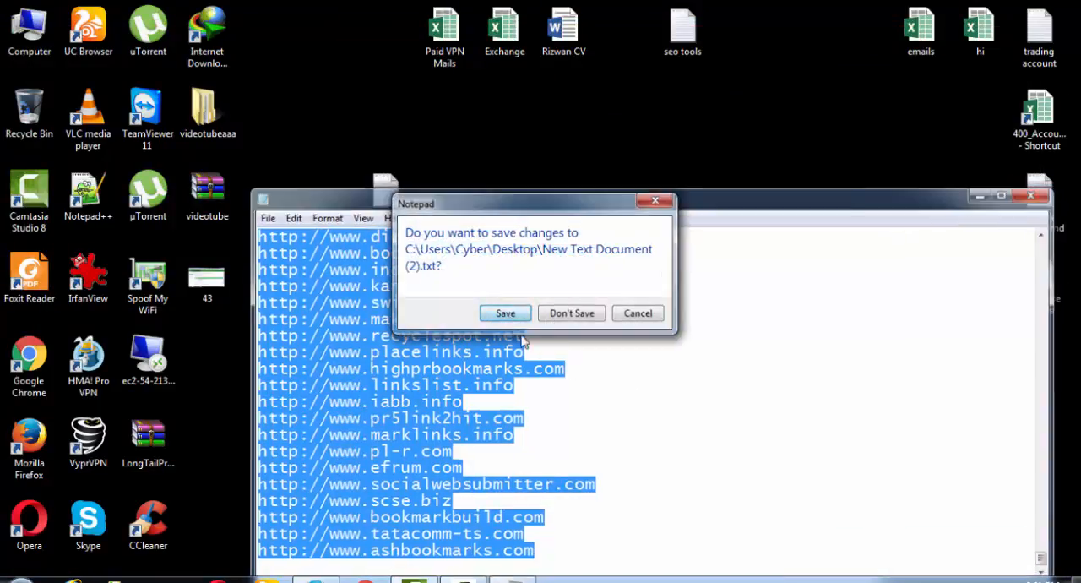
click(568, 315)
- Reopen the Social Bookmarking workbook in Excel, dismiss the activation wizard, and look at Sheet5 before returning to Sheet2
double_click(509, 442)
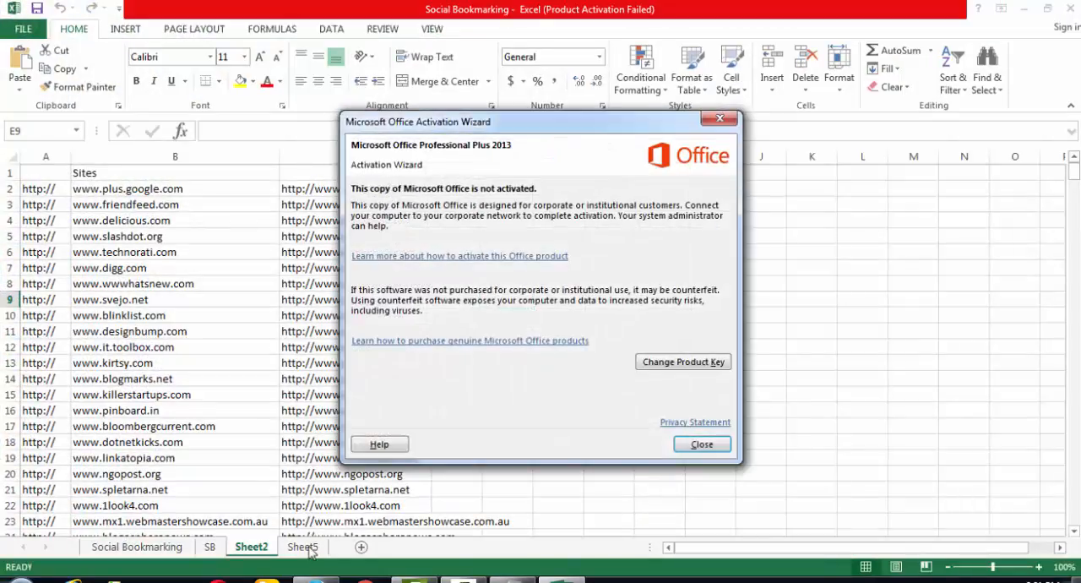
click(702, 445)
click(306, 548)
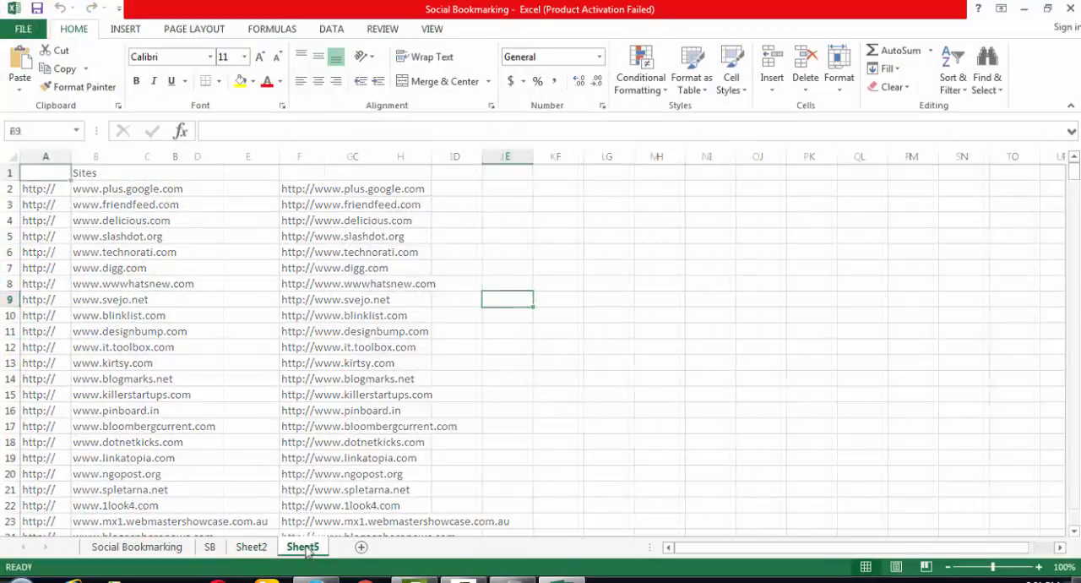
click(251, 547)
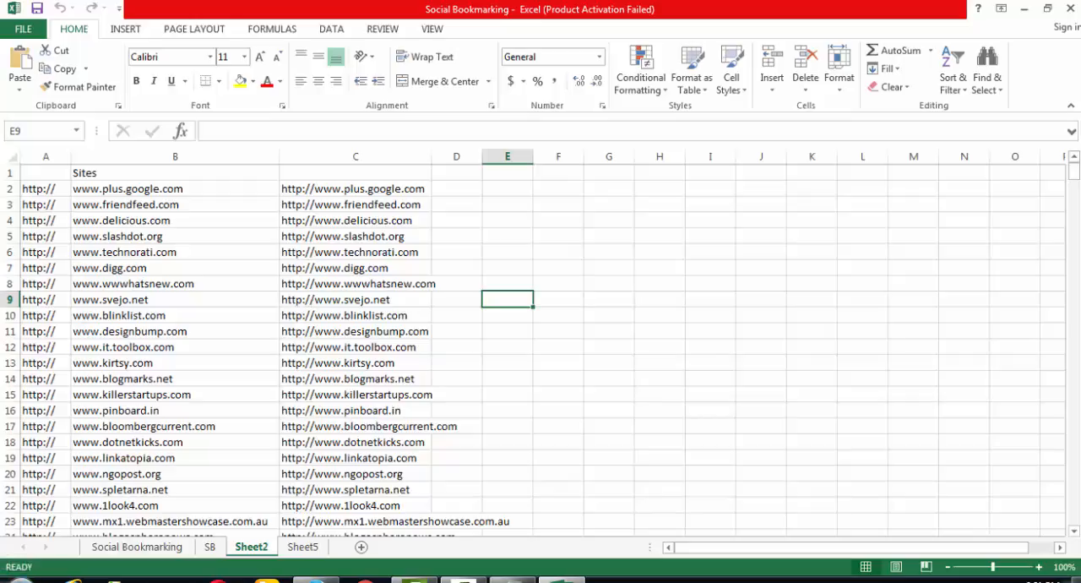
click(513, 580)
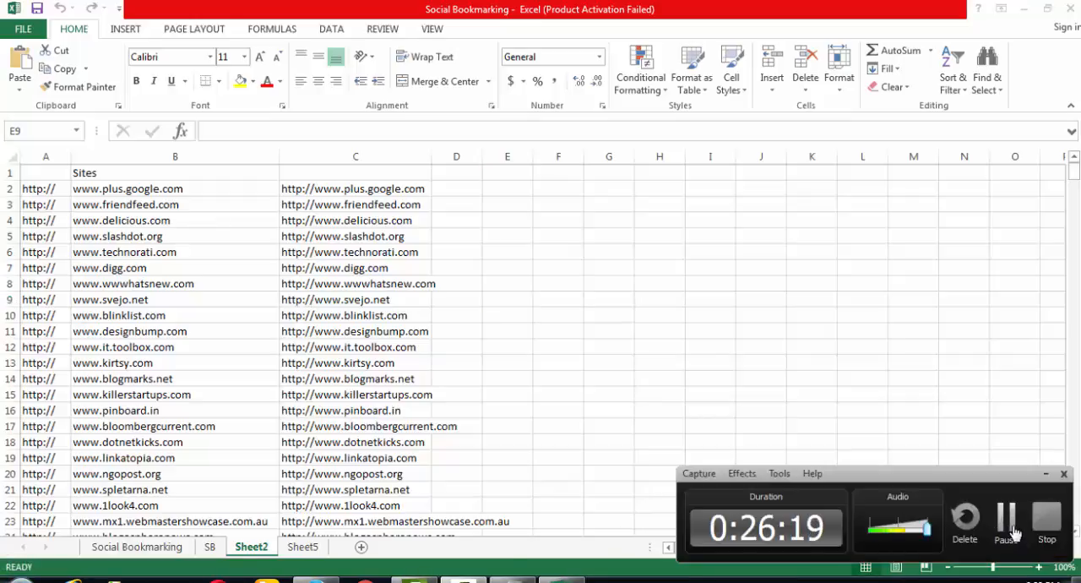
click(1009, 527)
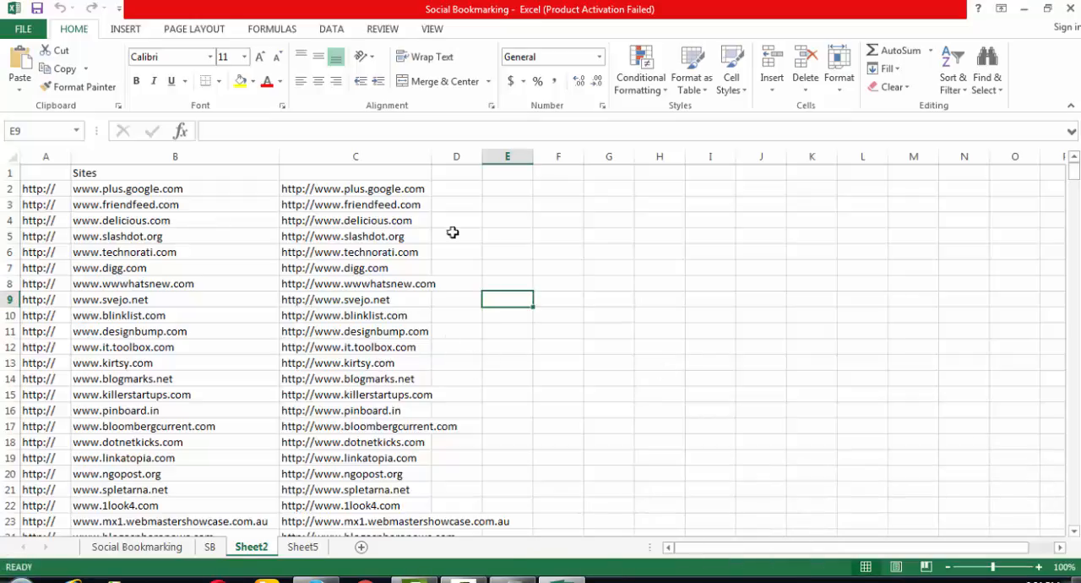
click(304, 188)
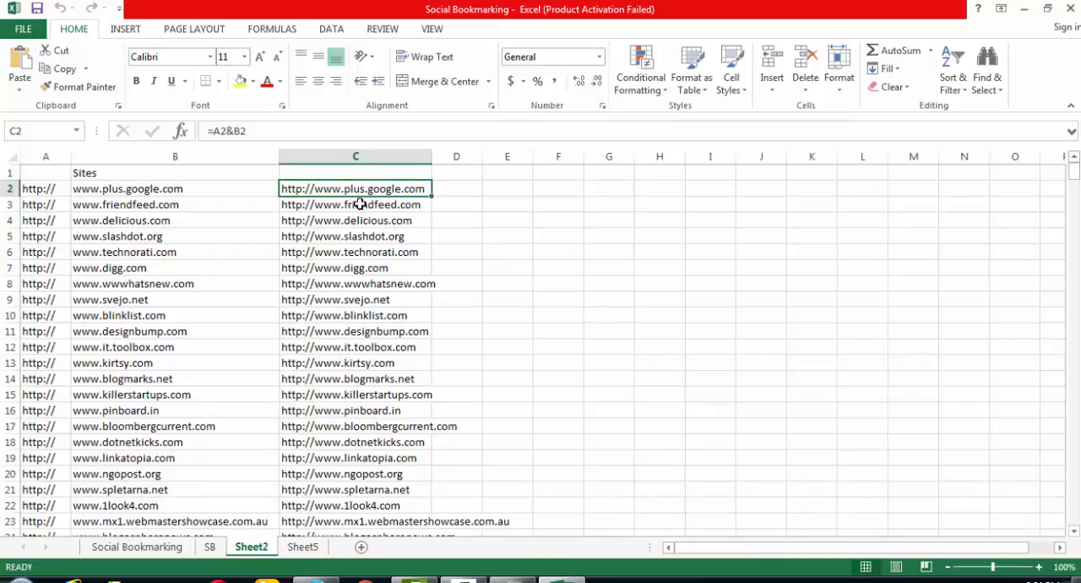
click(381, 157)
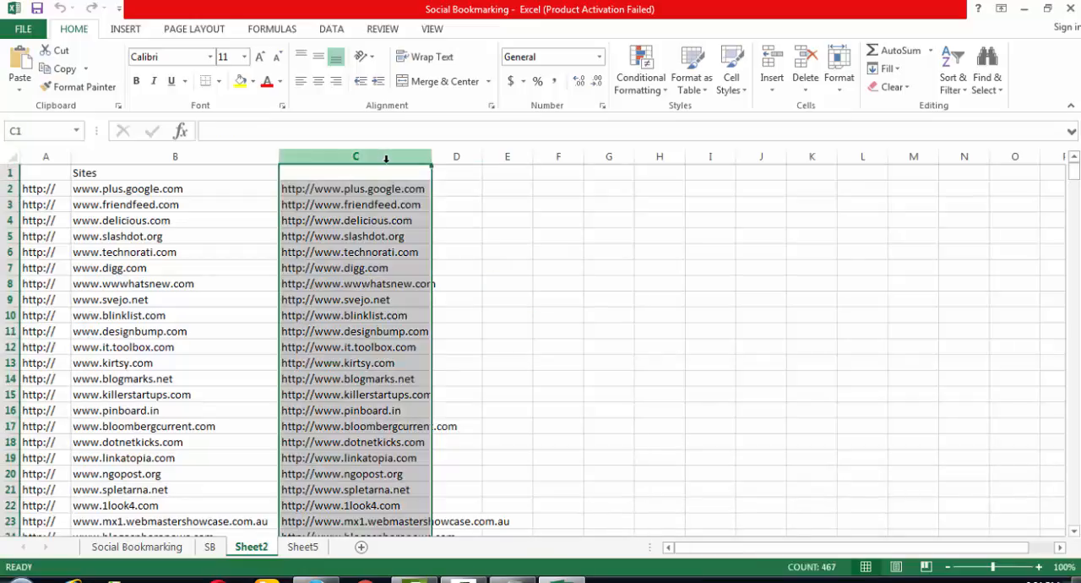
key(ctrl+c)
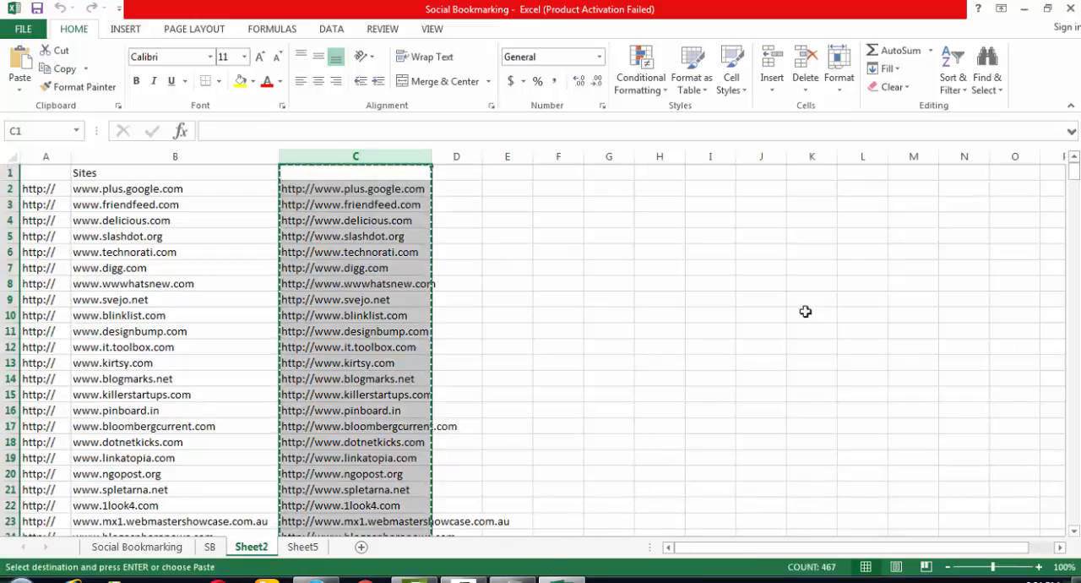
- Switch to Notepad, replace the whole content of New Text Document (2) with the copied addresses, and close the file
click(1024, 10)
double_click(622, 439)
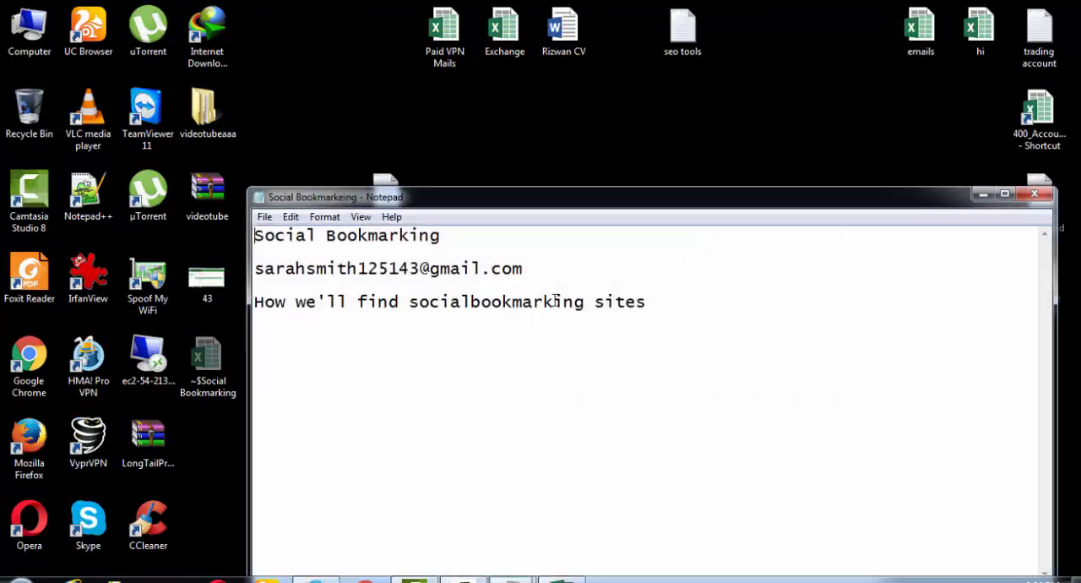
click(1034, 195)
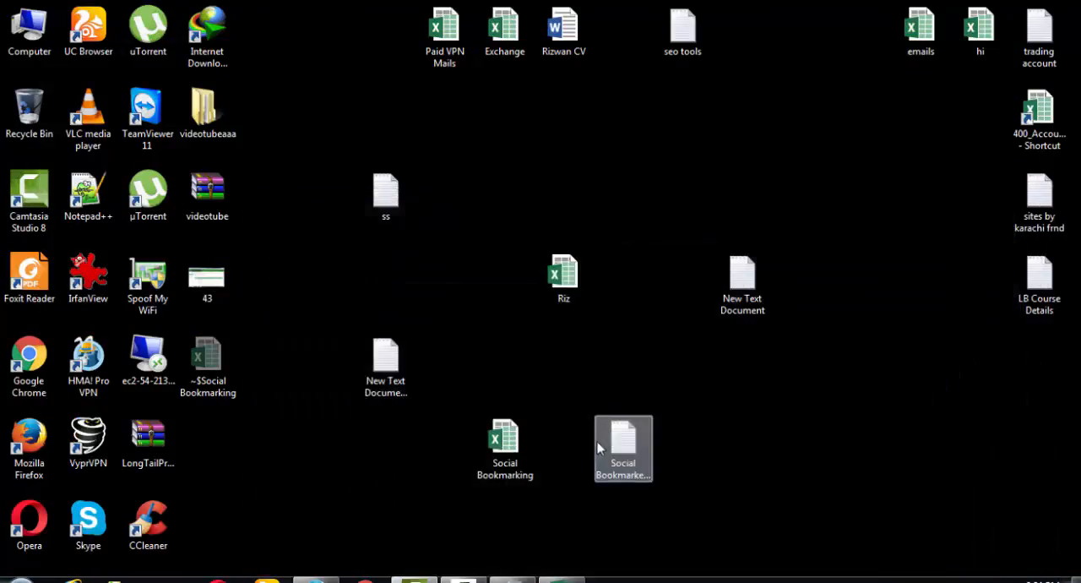
click(386, 366)
double_click(391, 372)
key(ctrl+a)
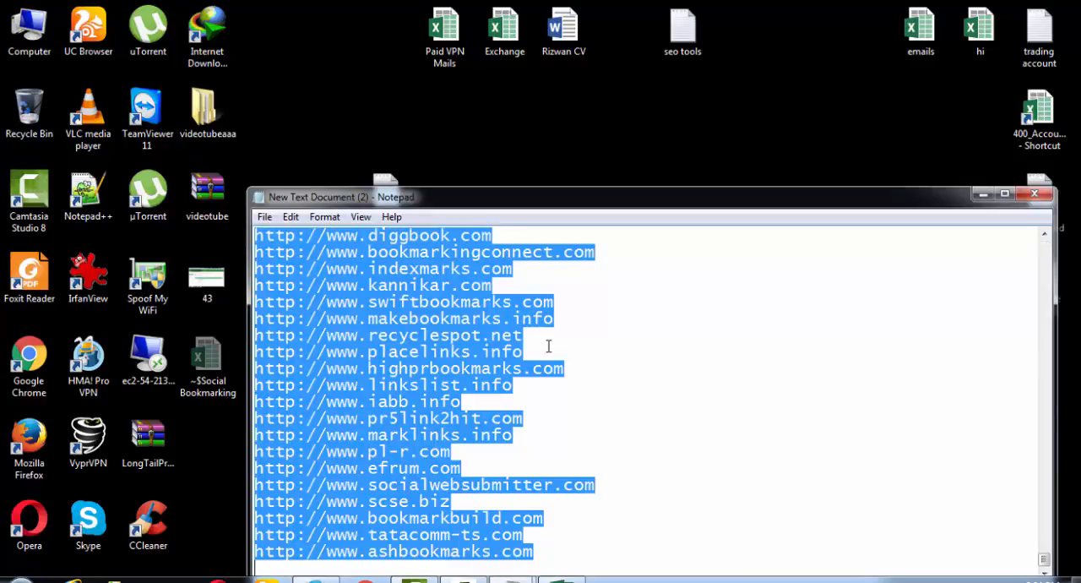
key(ctrl+v)
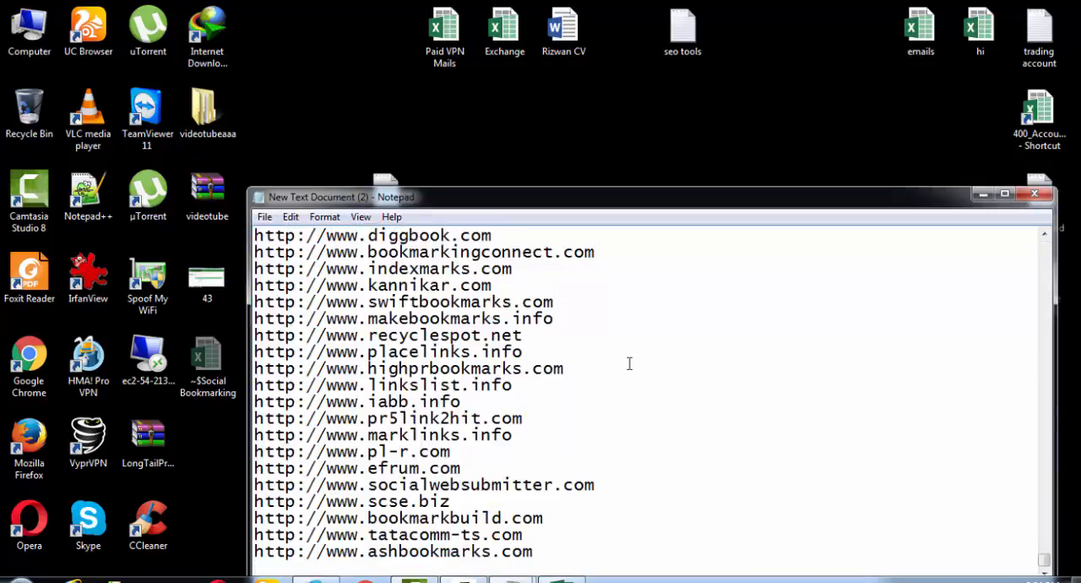
click(1034, 195)
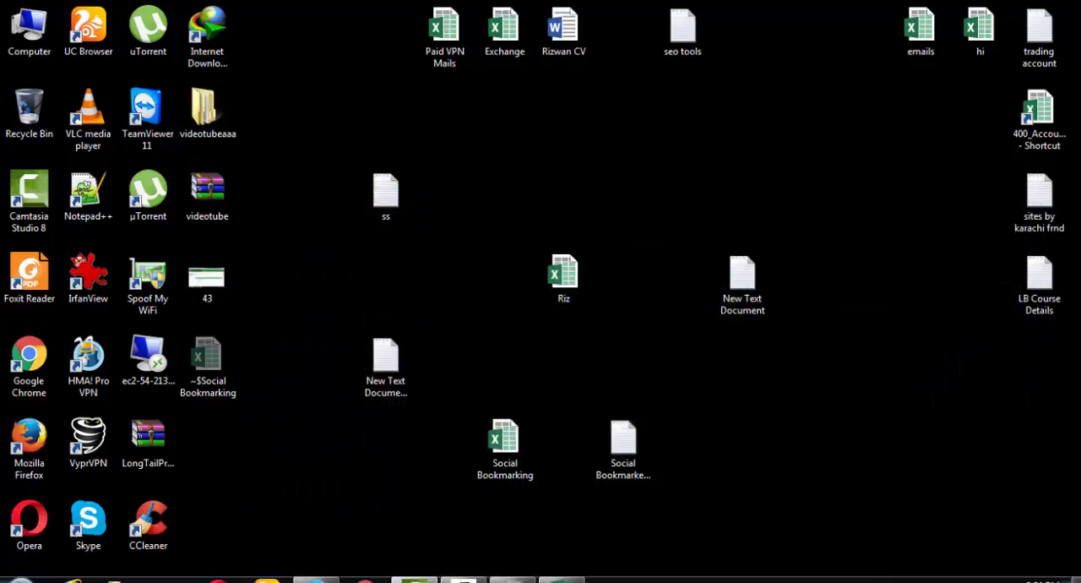
click(561, 580)
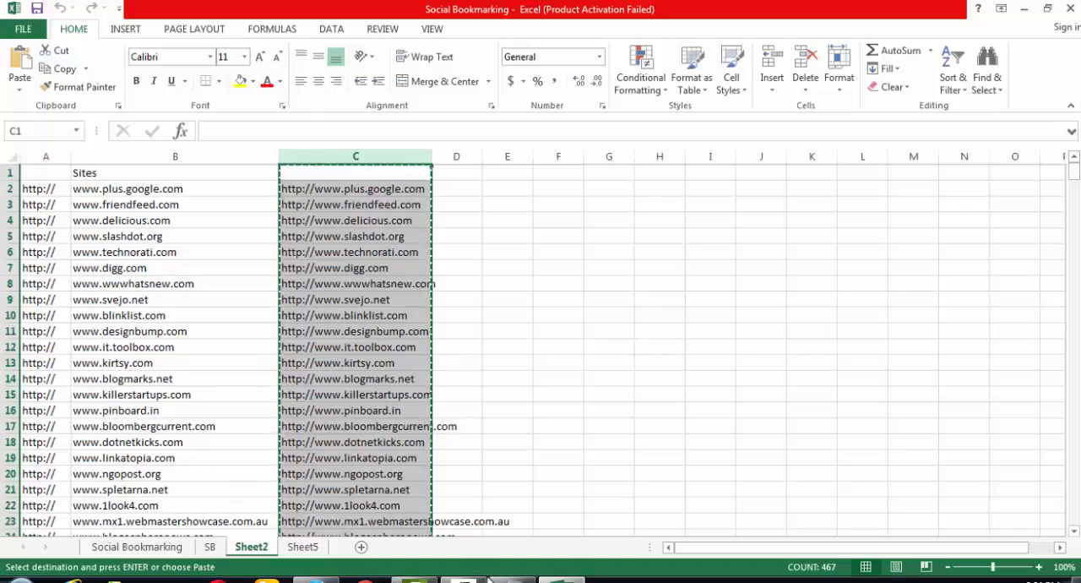
click(305, 547)
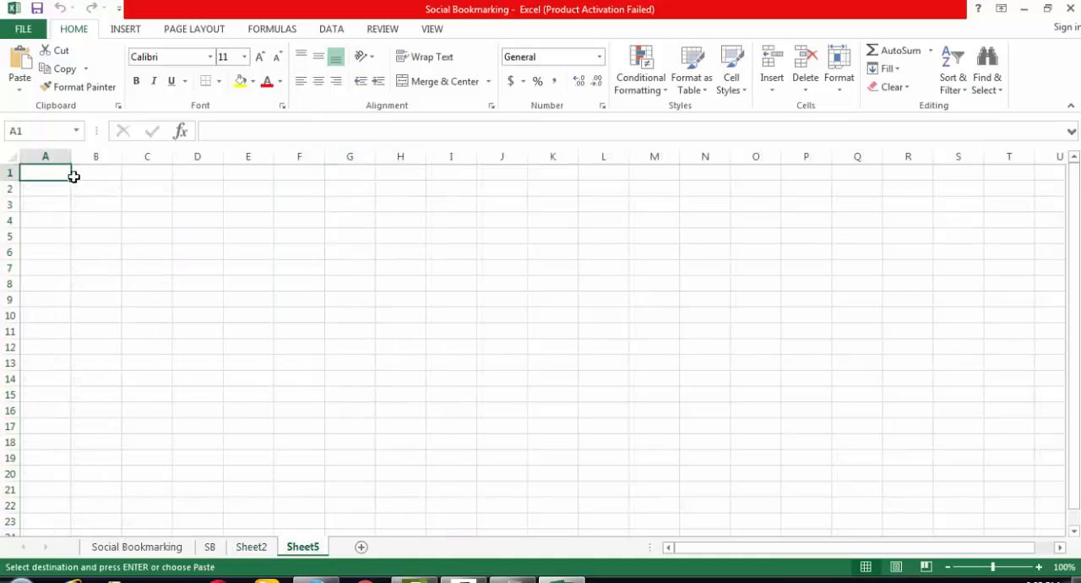
click(77, 91)
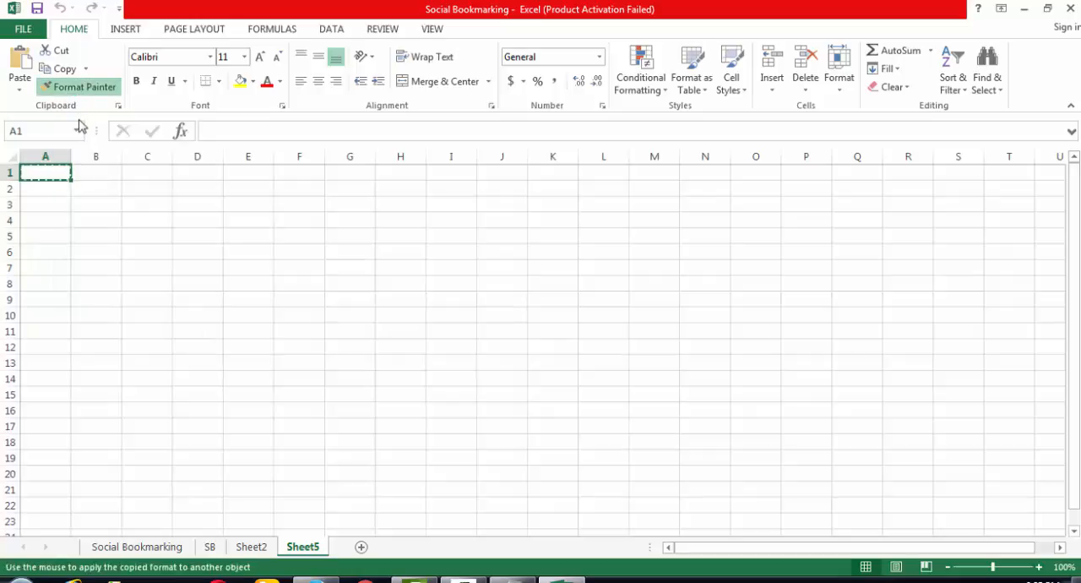
click(76, 87)
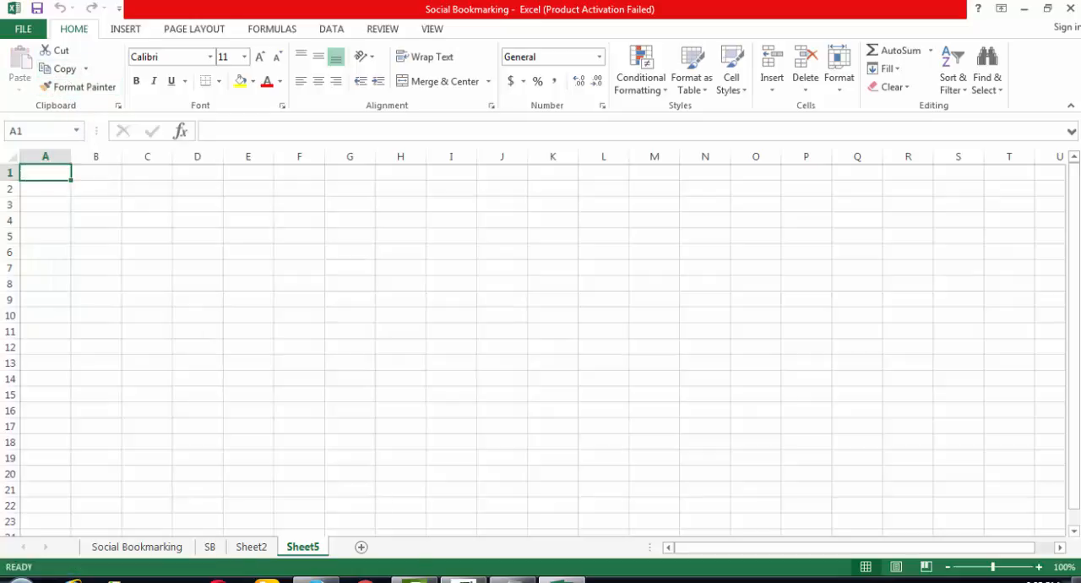
- Copy all addresses from New Text Document (2) in Notepad and paste them into Excel's Sheet5 from cell A1
click(512, 580)
click(1010, 7)
click(1022, 7)
double_click(385, 363)
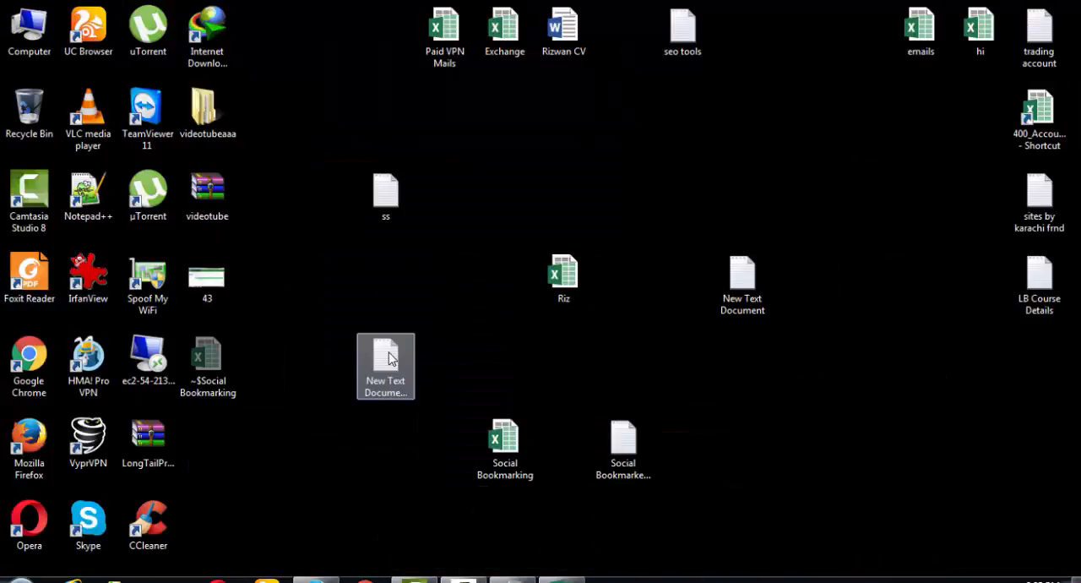
key(ctrl+a)
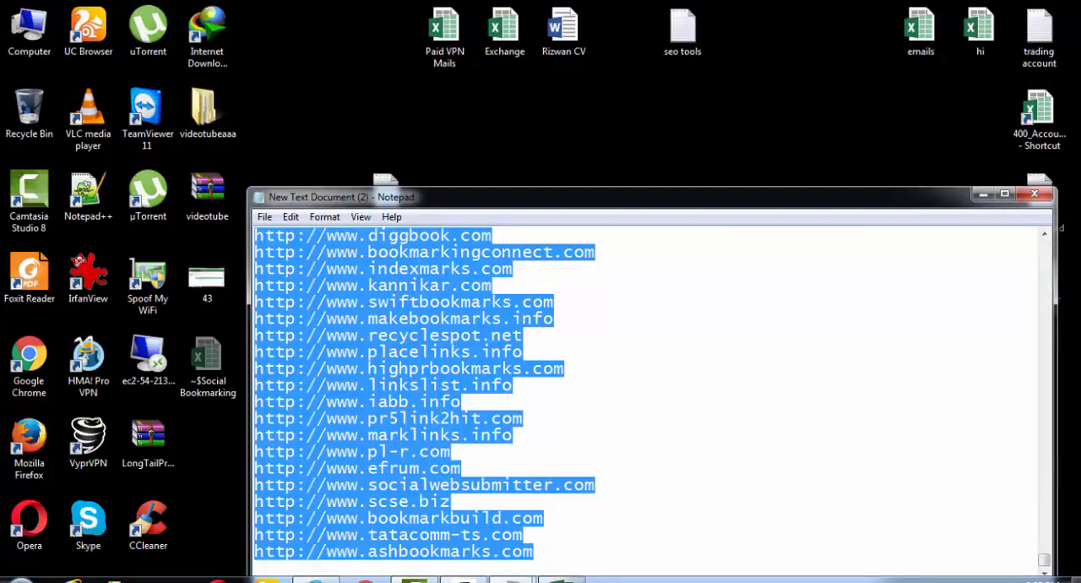
key(alt+Tab)
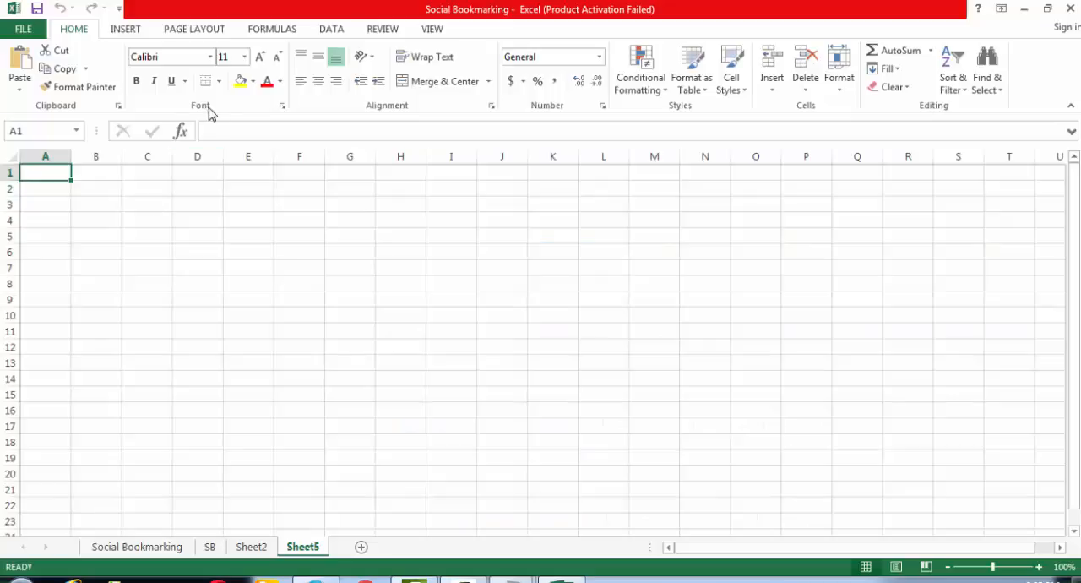
click(20, 63)
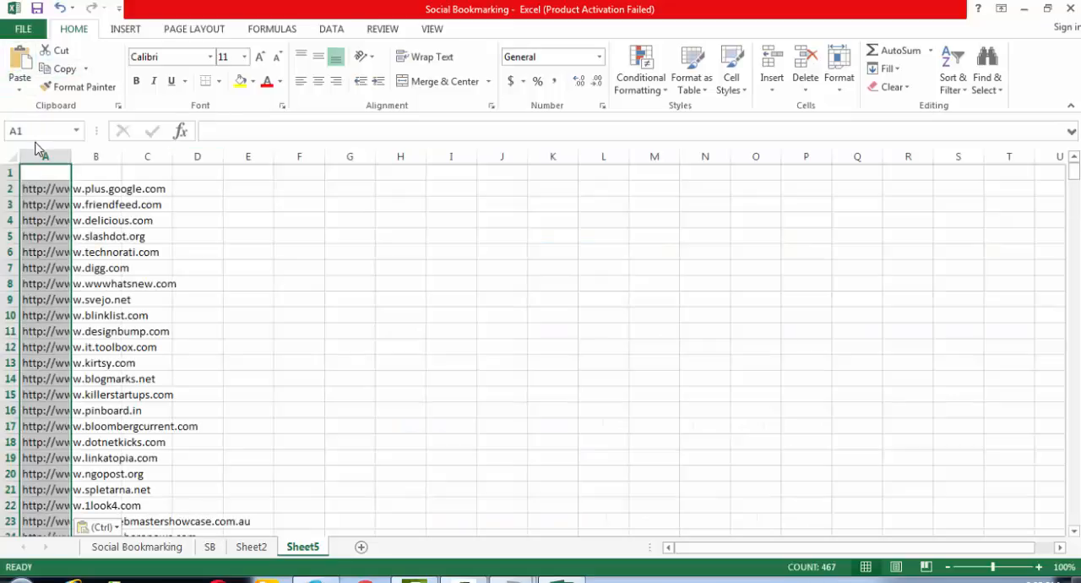
click(37, 190)
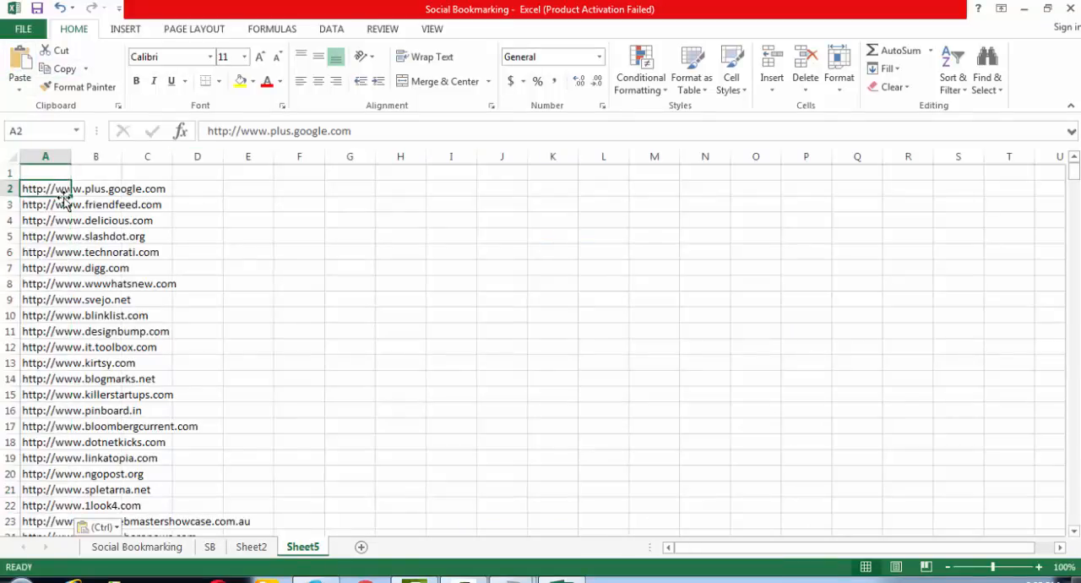
click(261, 236)
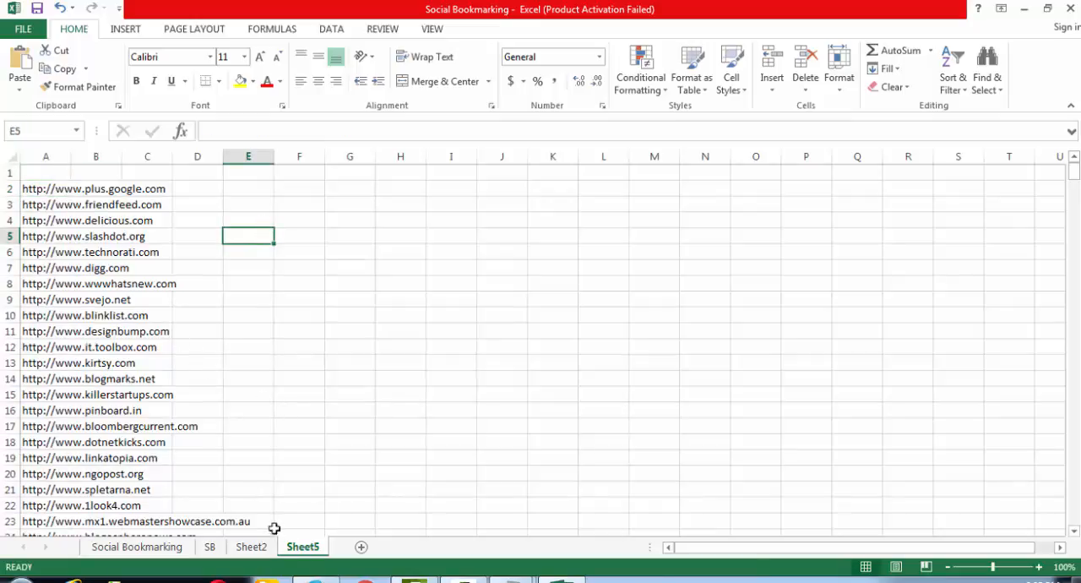
- Copy Sheet5's addresses in A2:A468 and paste them into Sheet2 from cell E2, clearing Sheet2's conditional formatting rules
drag(37, 191, 58, 473)
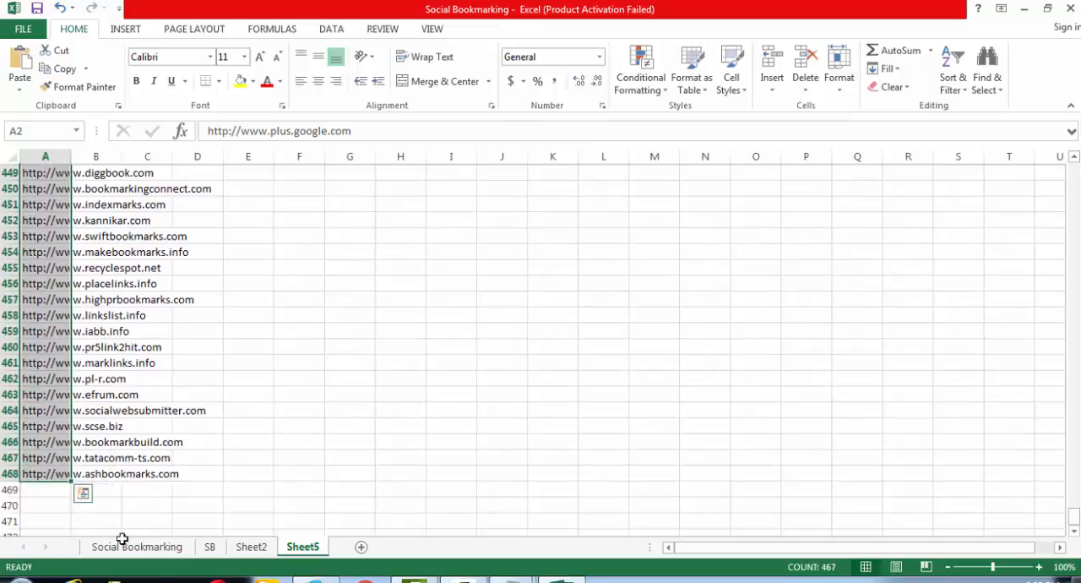
key(ctrl+c)
click(247, 548)
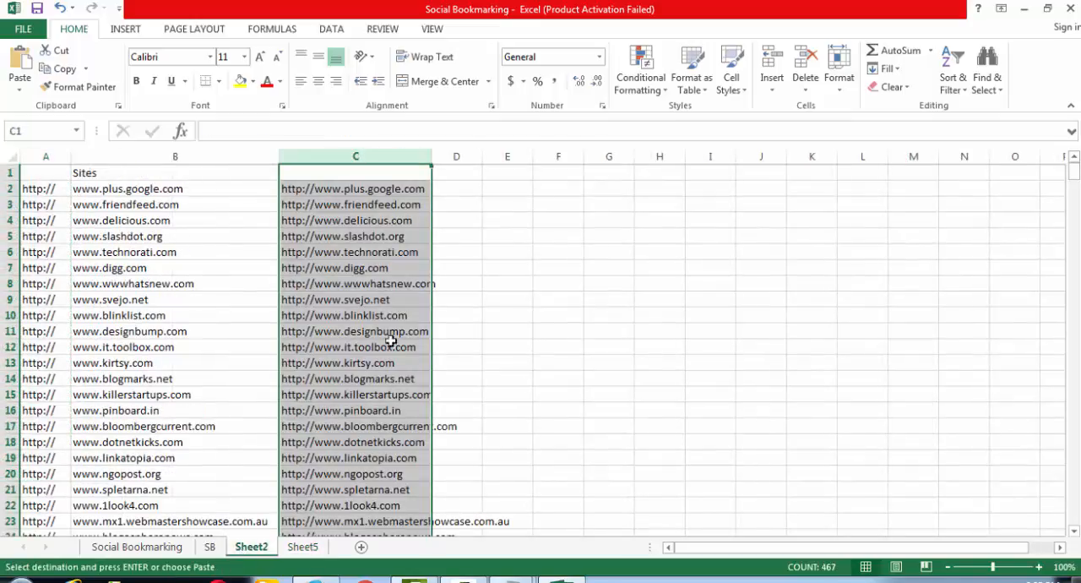
click(649, 81)
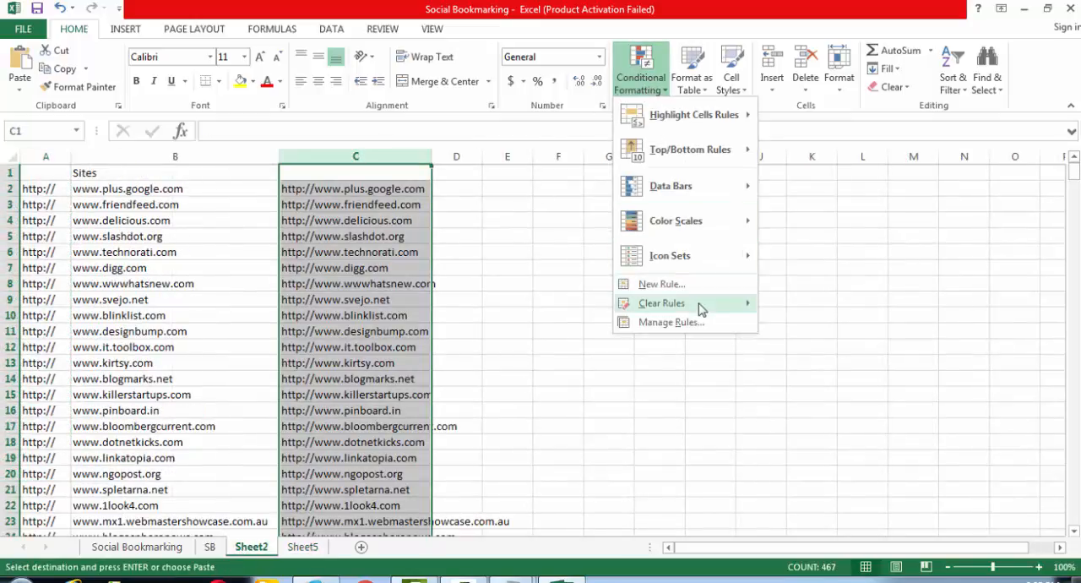
mouse_move(699, 305)
click(799, 324)
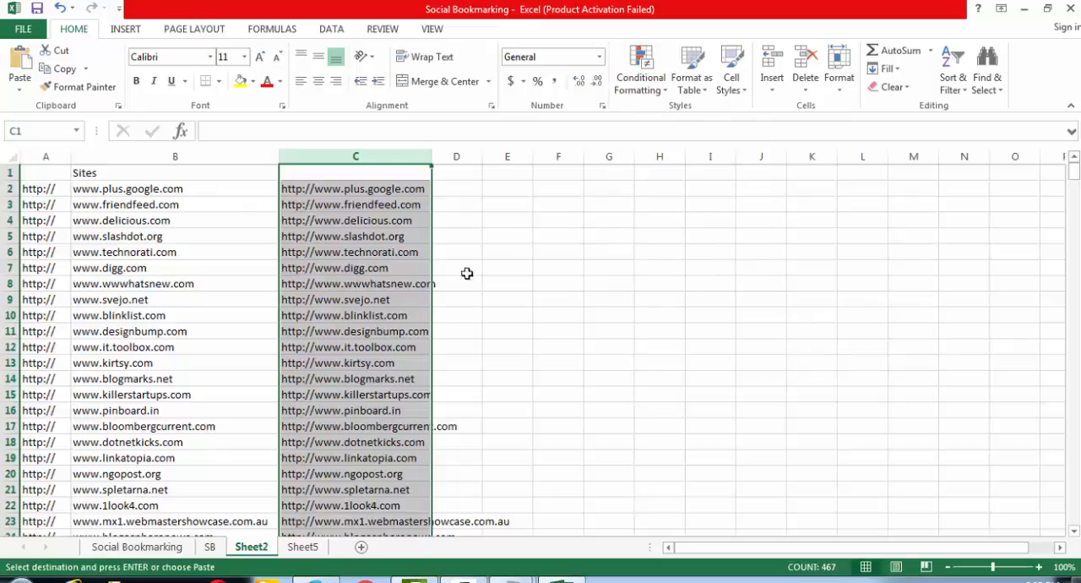
click(516, 188)
key(ctrl+v)
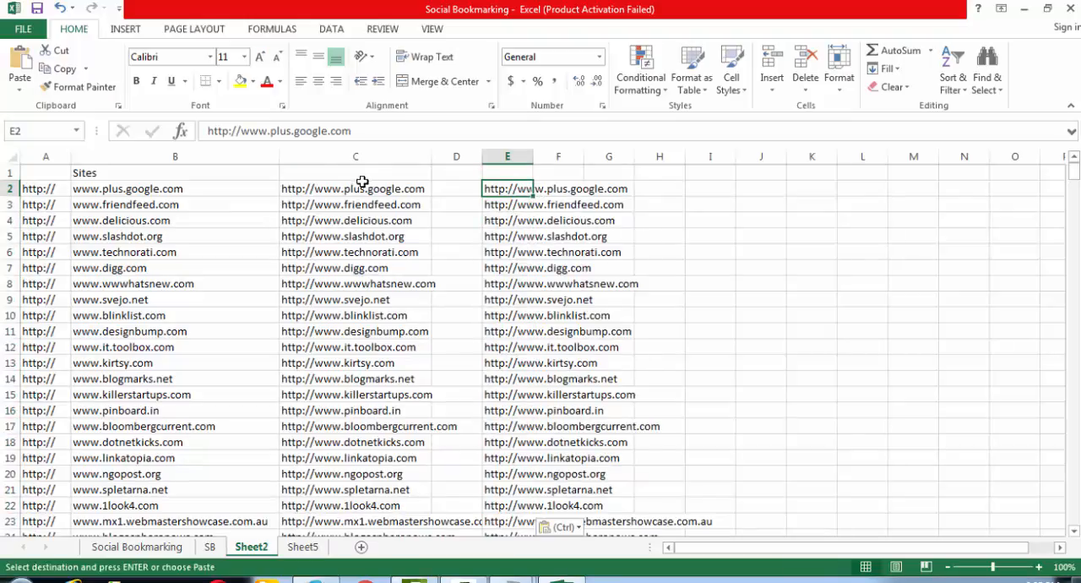
- Delete Sheet2's columns A to C and the remaining empty first column, and fit column A's width to the addresses
drag(356, 156, 37, 145)
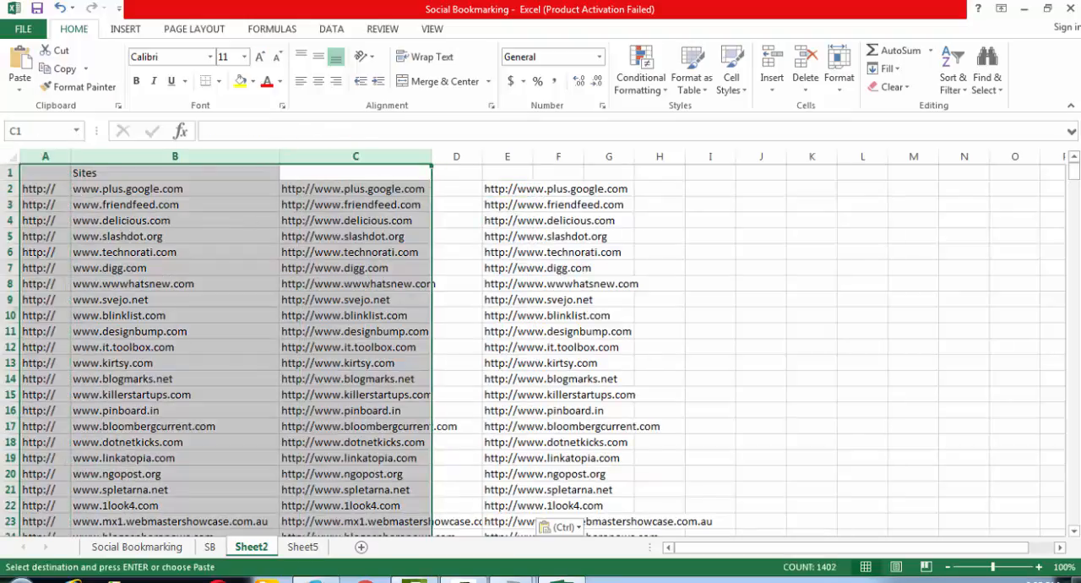
key(ctrl+minus)
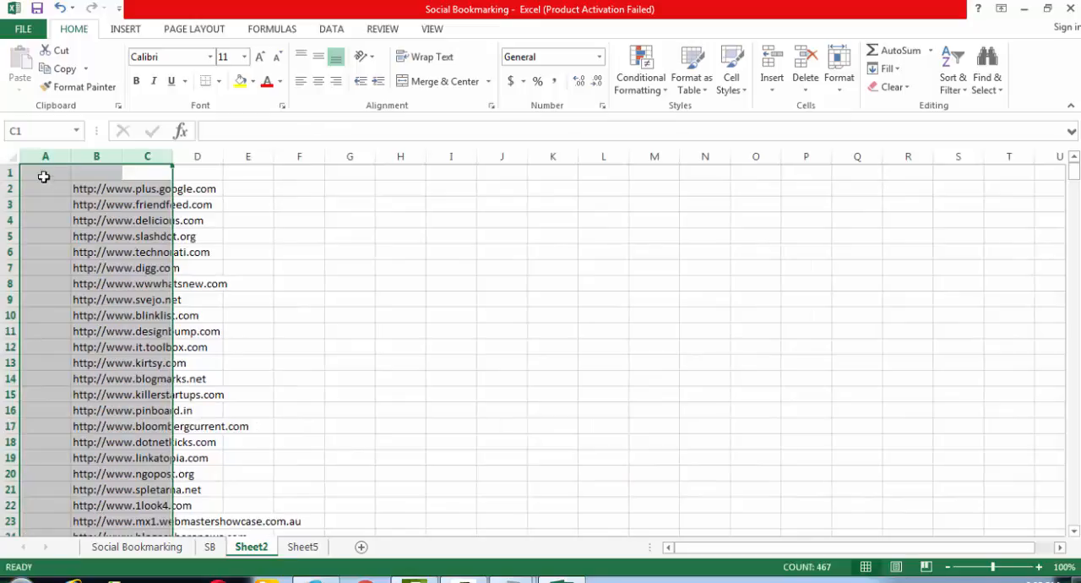
click(45, 157)
key(ctrl+minus)
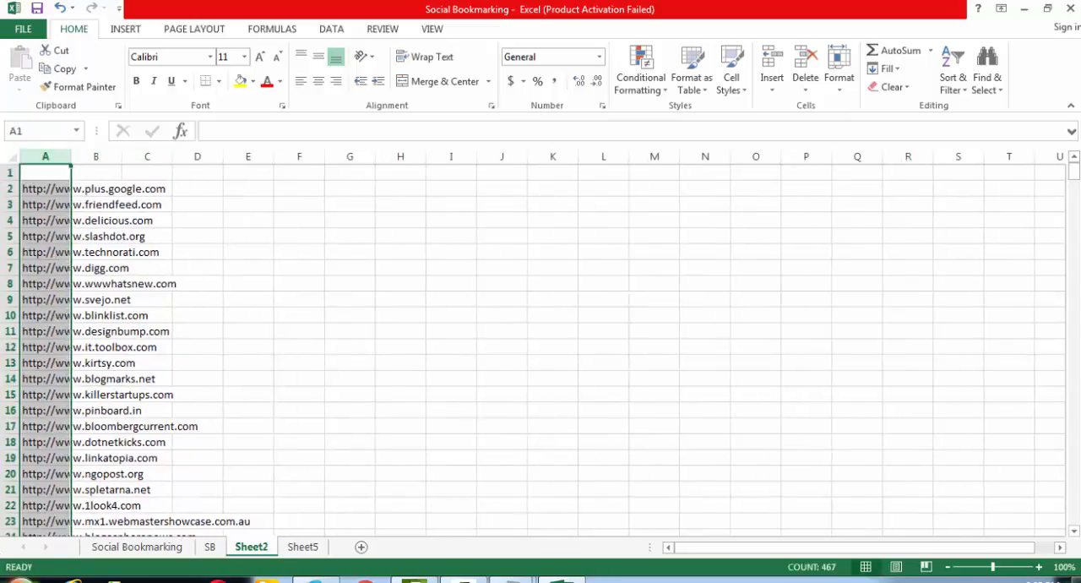
double_click(68, 162)
click(96, 171)
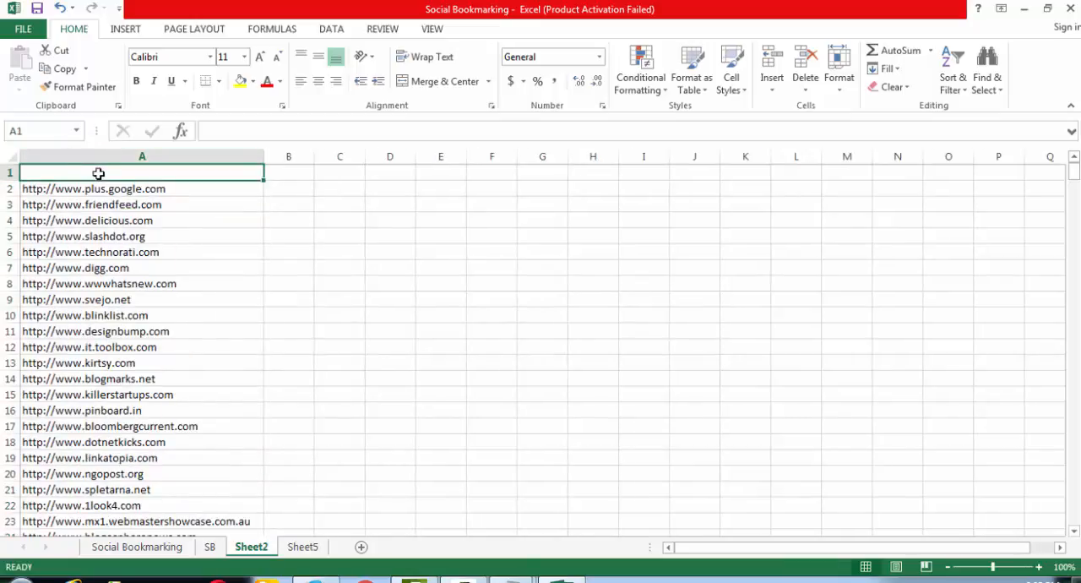
text(S)
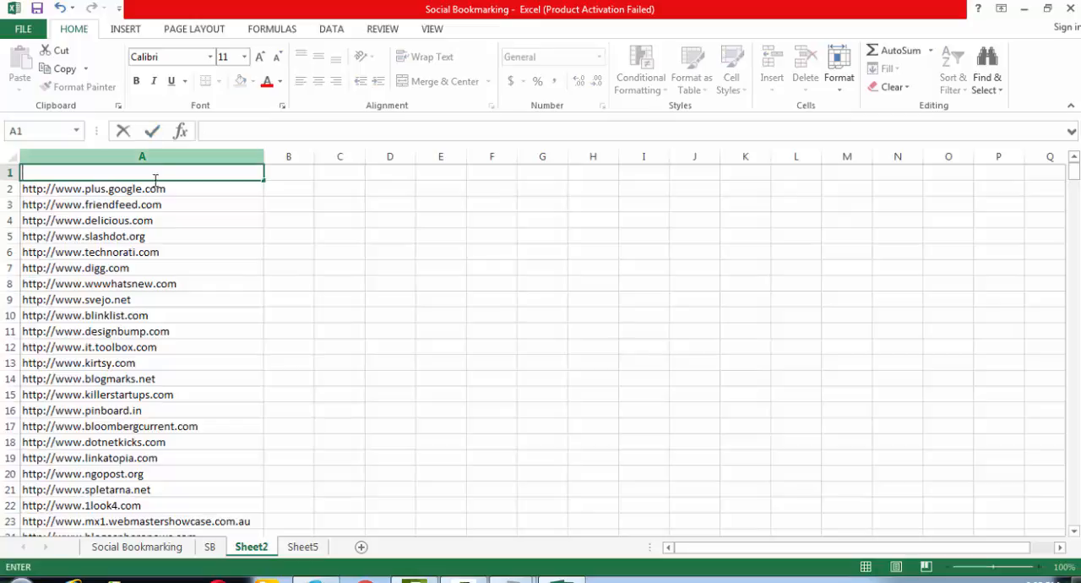
drag(154, 191, 162, 507)
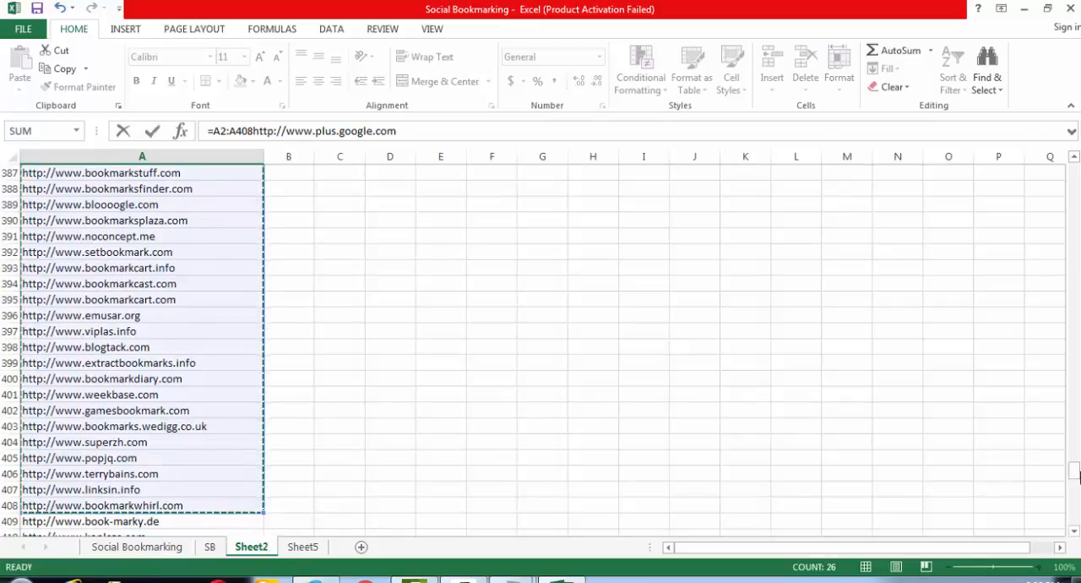
drag(1077, 475, 1077, 519)
scroll(251, 488, down, 4)
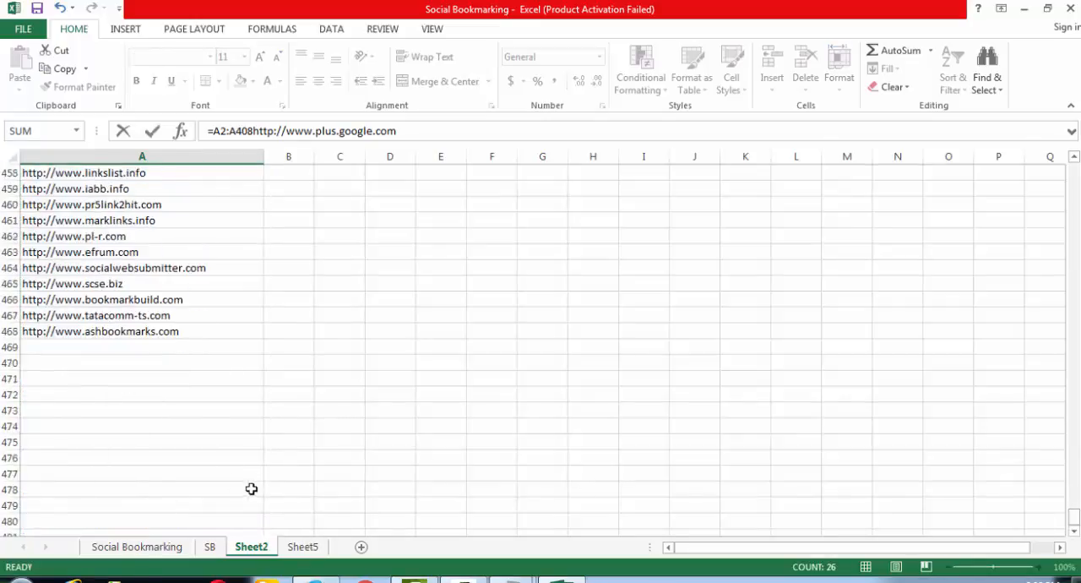
drag(173, 332, 204, 10)
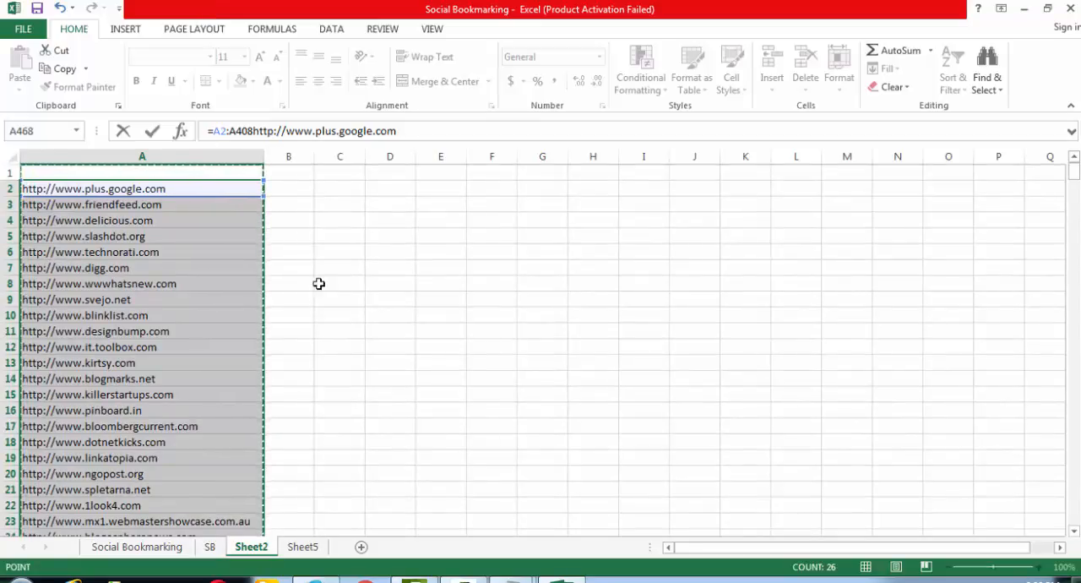
key(Escape)
- Copy Sheet2's addresses from A2 downward and paste them below the existing list on the SB sheet, starting at A113
key(ctrl+c)
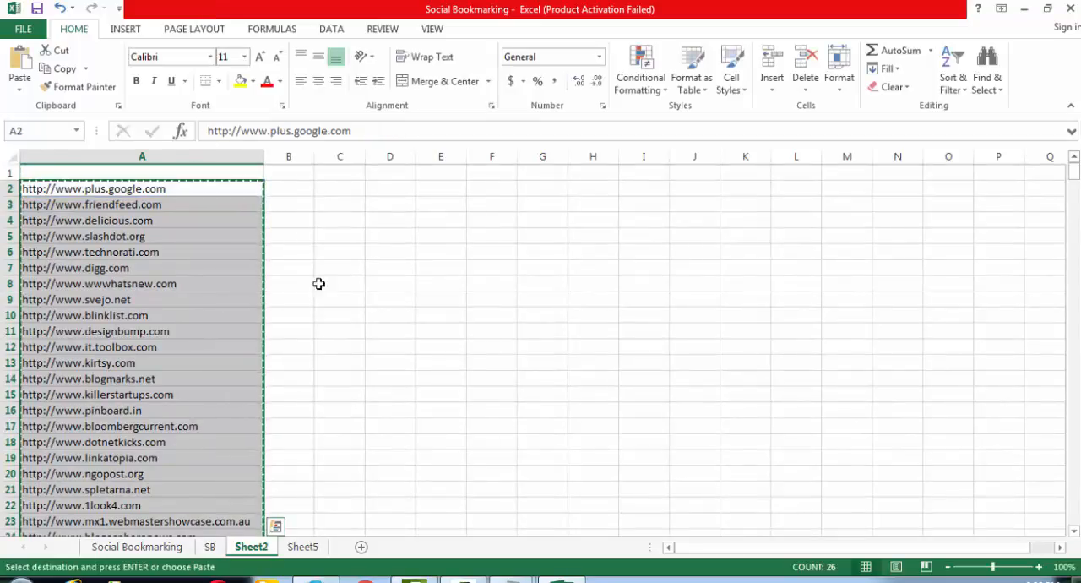
click(211, 546)
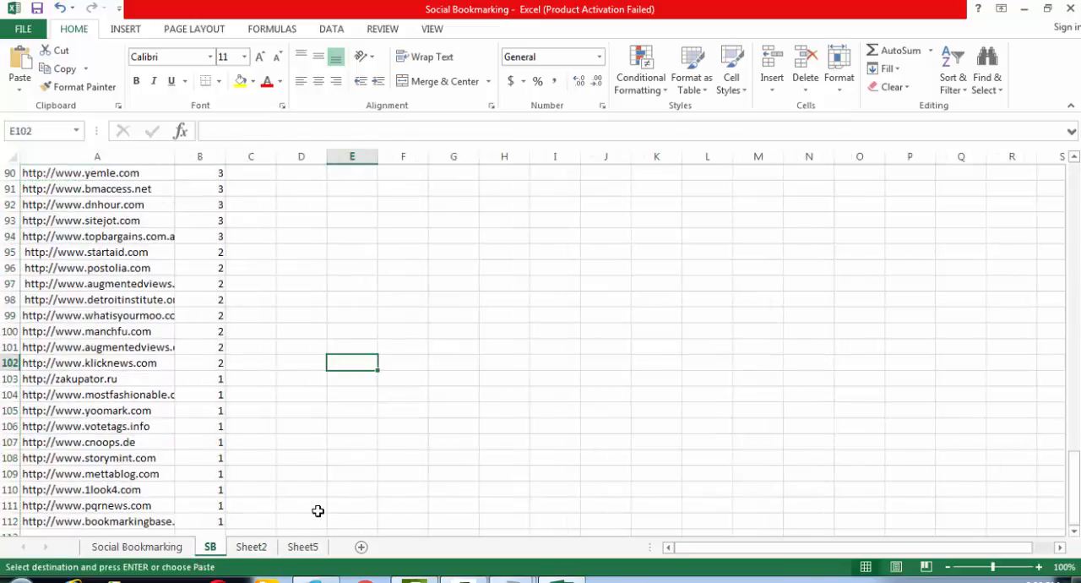
scroll(113, 360, down, 4)
click(113, 347)
key(ctrl+v)
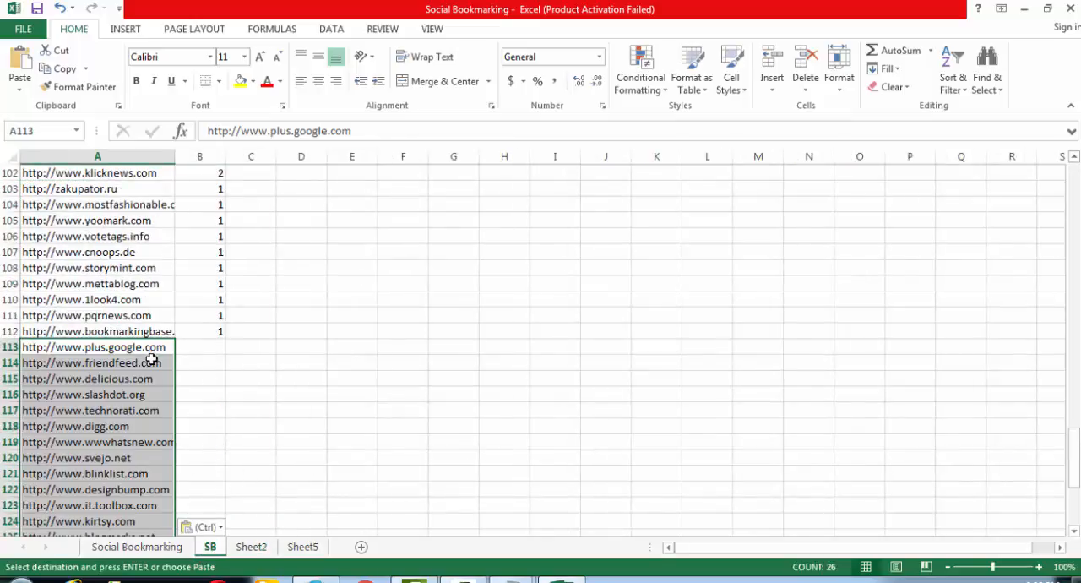
click(354, 376)
key(Escape)
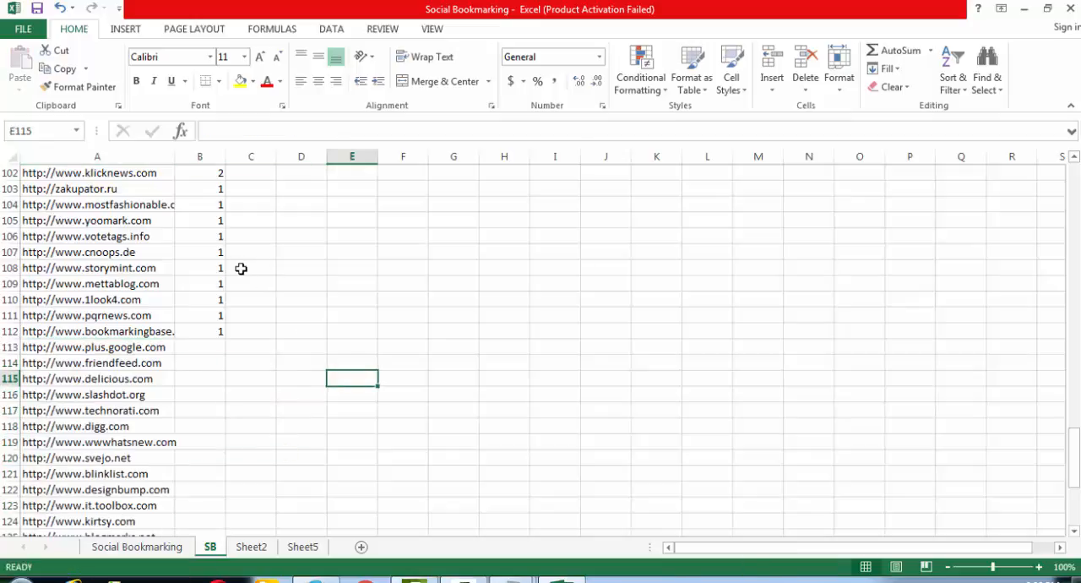
drag(1077, 486, 1078, 166)
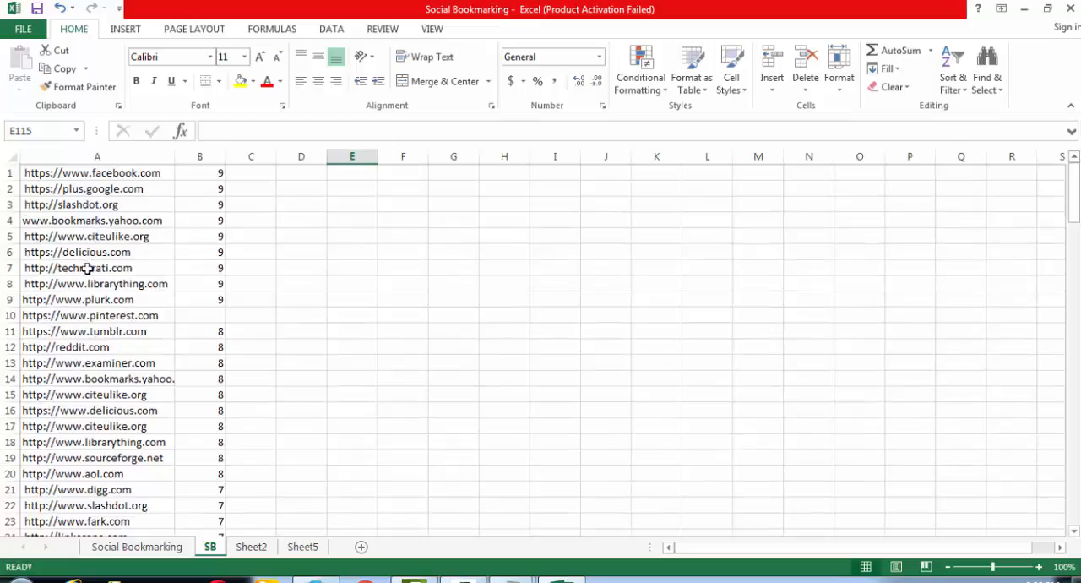
click(75, 315)
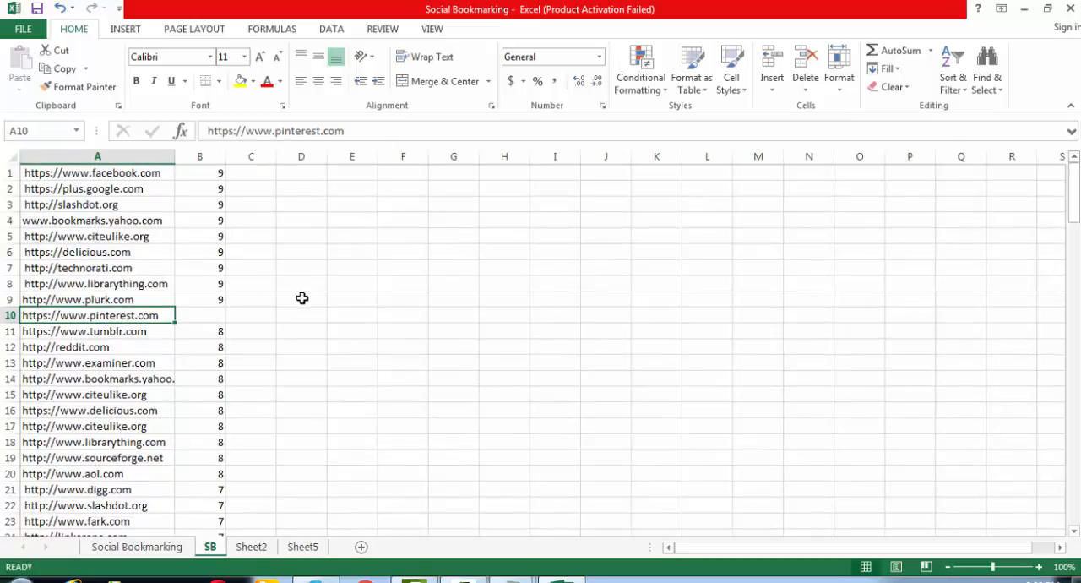
click(112, 221)
click(79, 204)
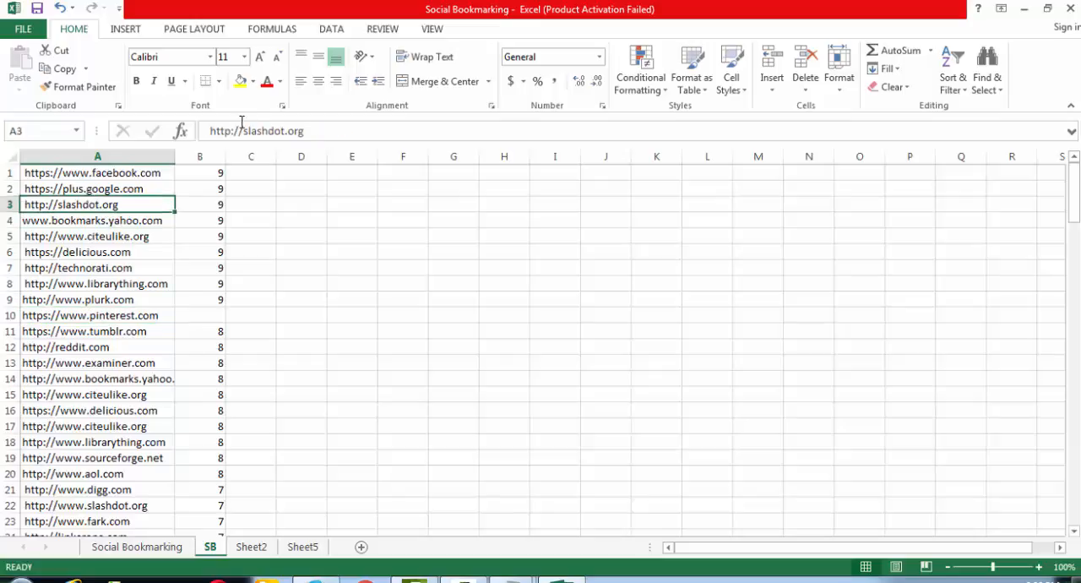
click(392, 246)
key(ctrl+f)
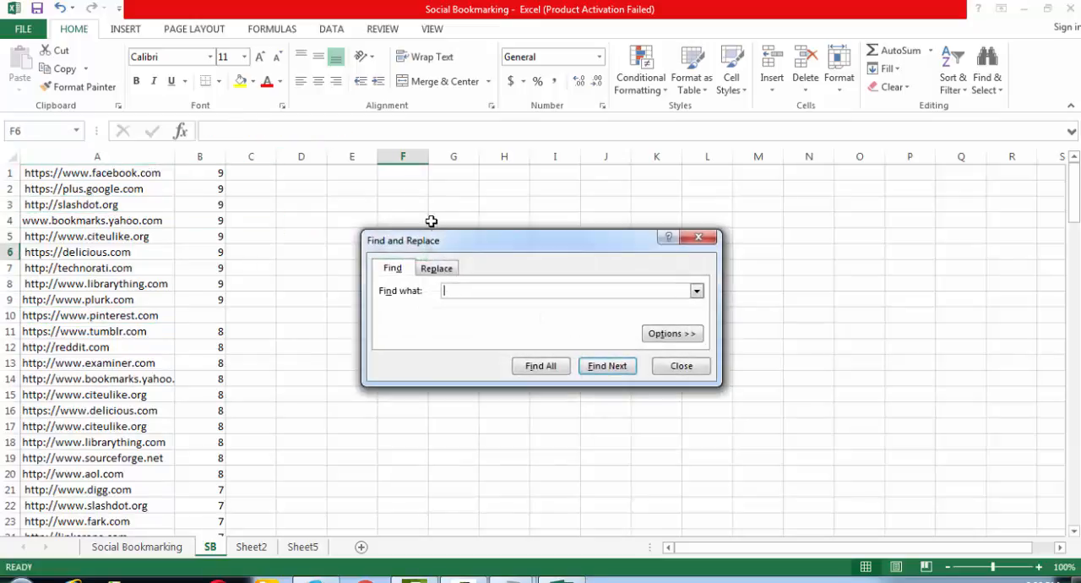
click(437, 268)
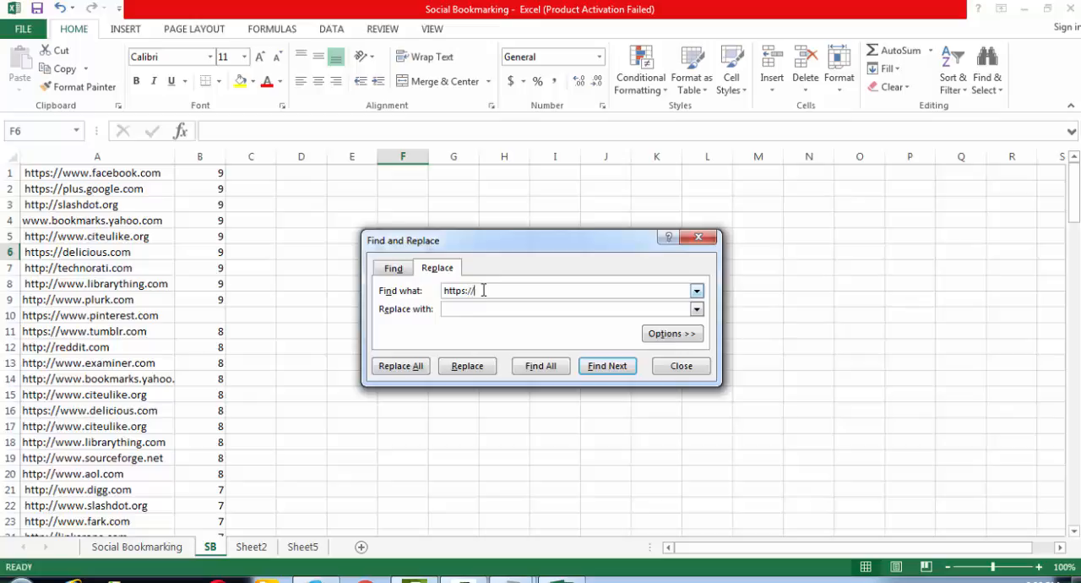
drag(484, 290, 445, 304)
click(537, 309)
key(ctrl+v)
click(394, 365)
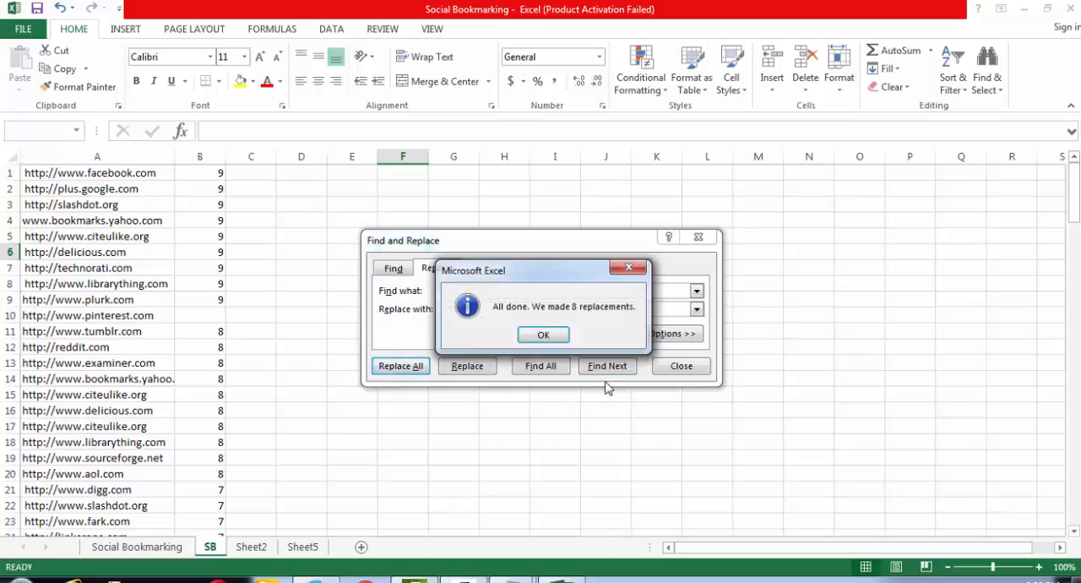
click(545, 334)
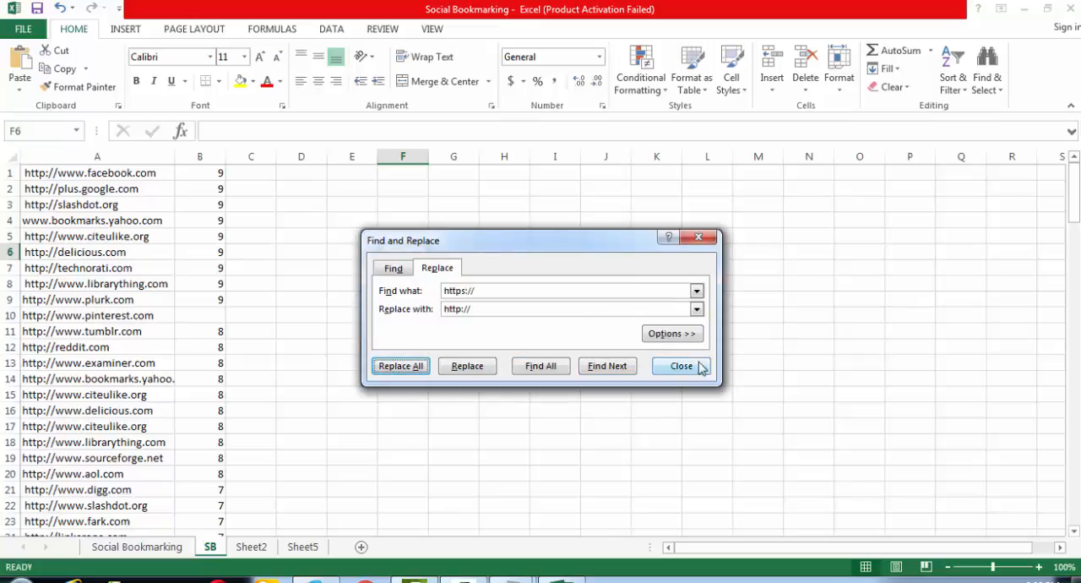
click(681, 366)
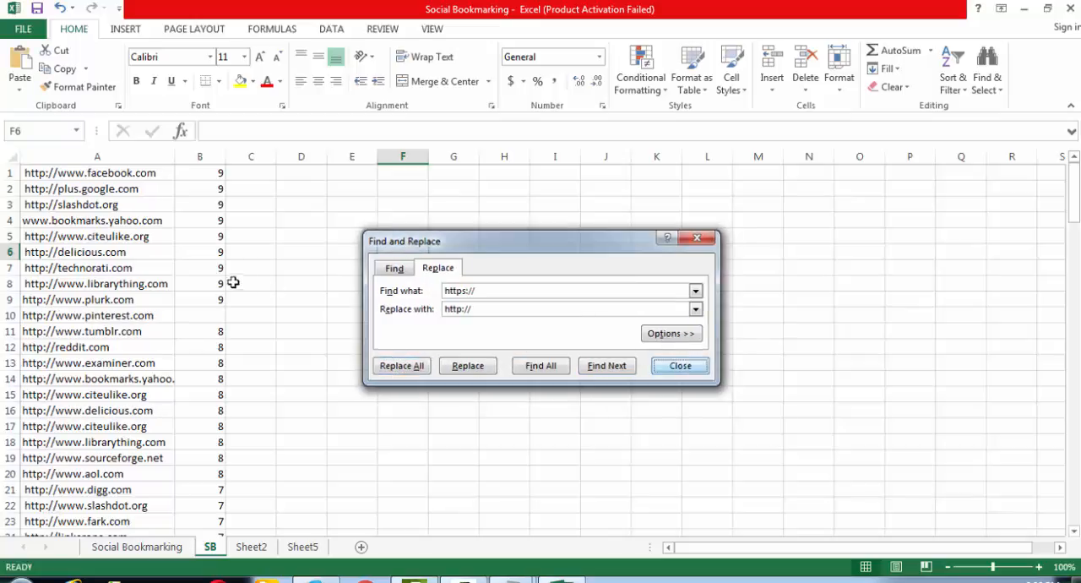
- Remove the leading space from the citeulike.org address in cell A5 and save the workbook
click(101, 236)
click(203, 131)
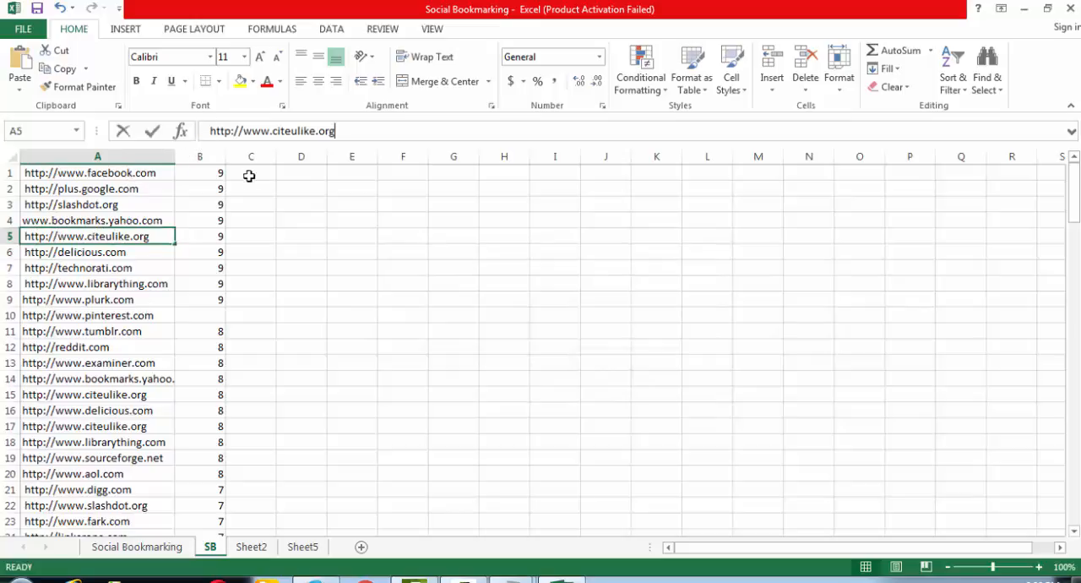
key(Delete)
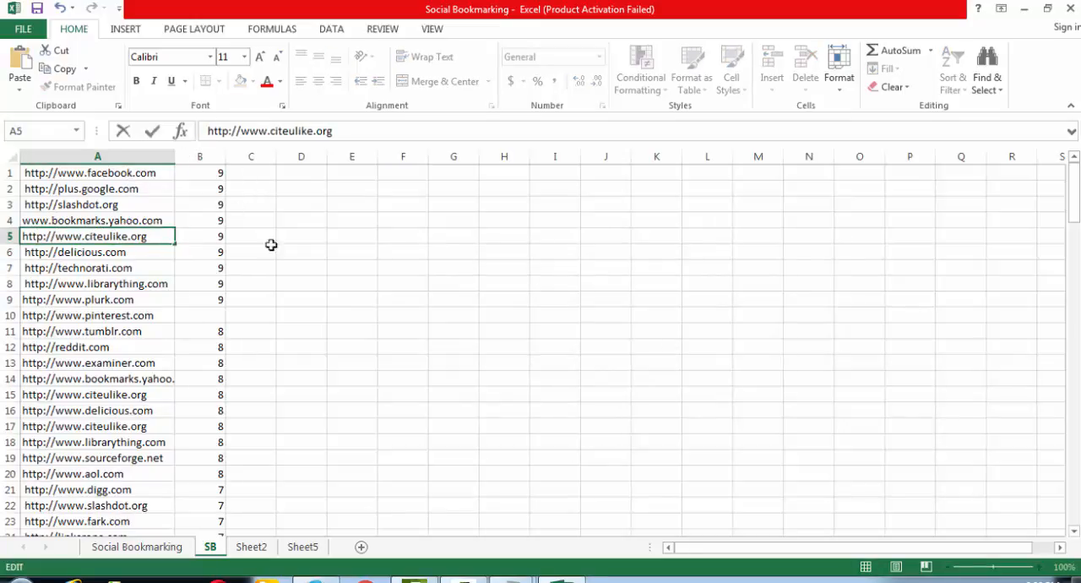
click(140, 267)
key(ctrl+s)
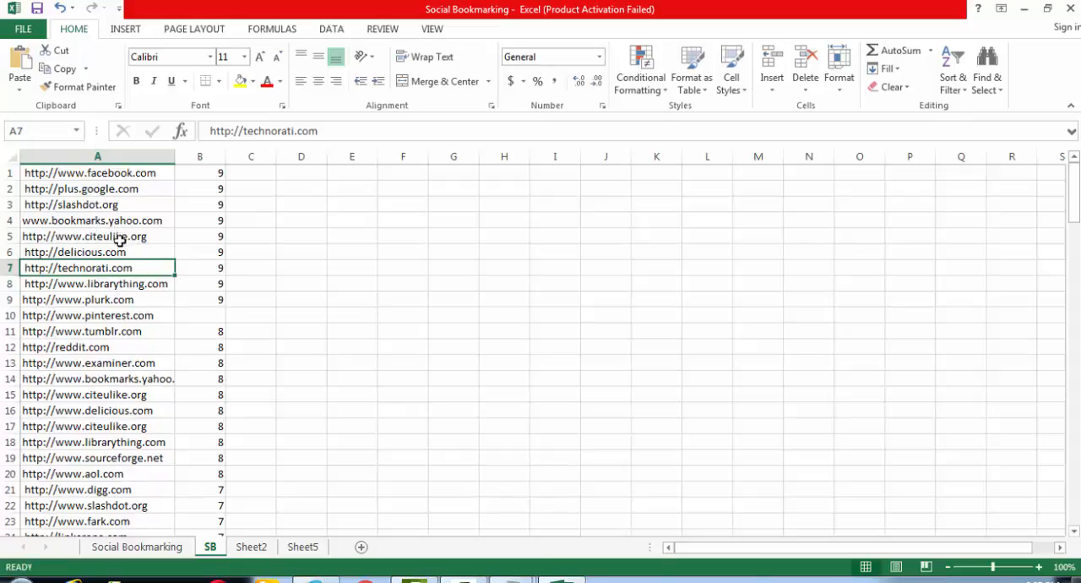
- Clear the rank numbers from the whole of column B on the SB sheet
click(113, 157)
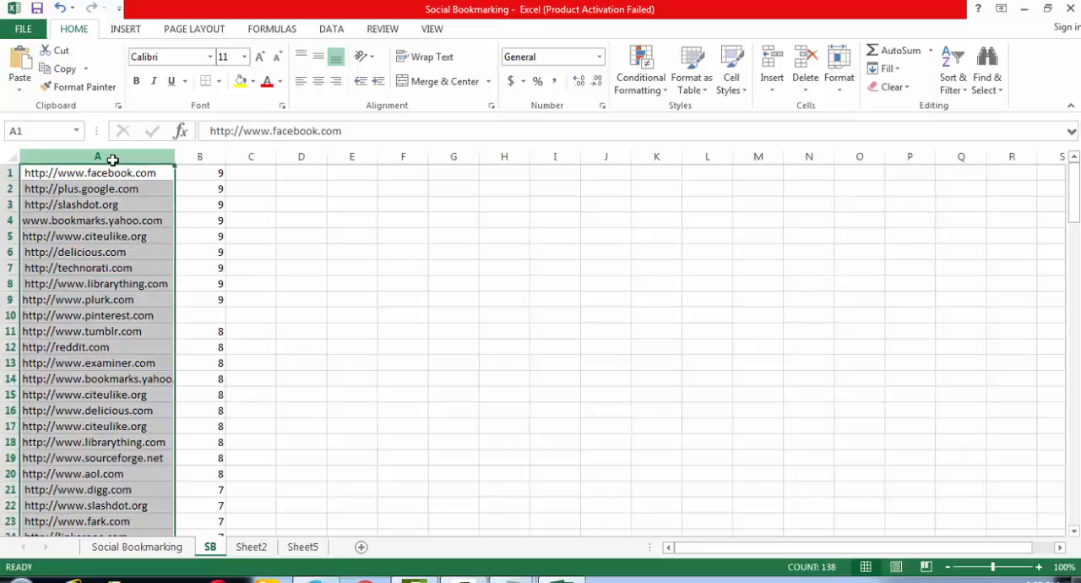
click(223, 153)
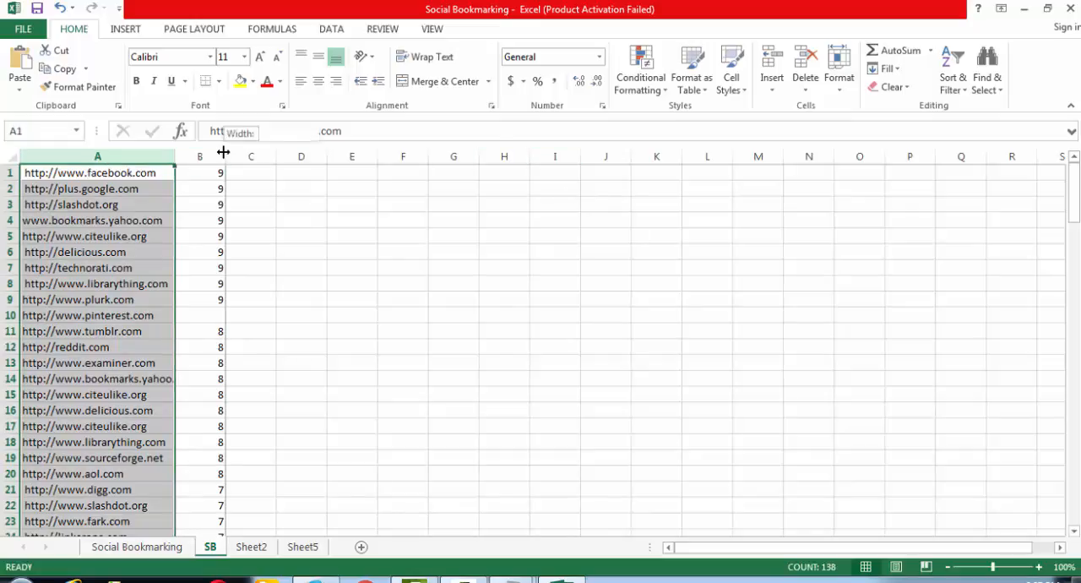
click(211, 150)
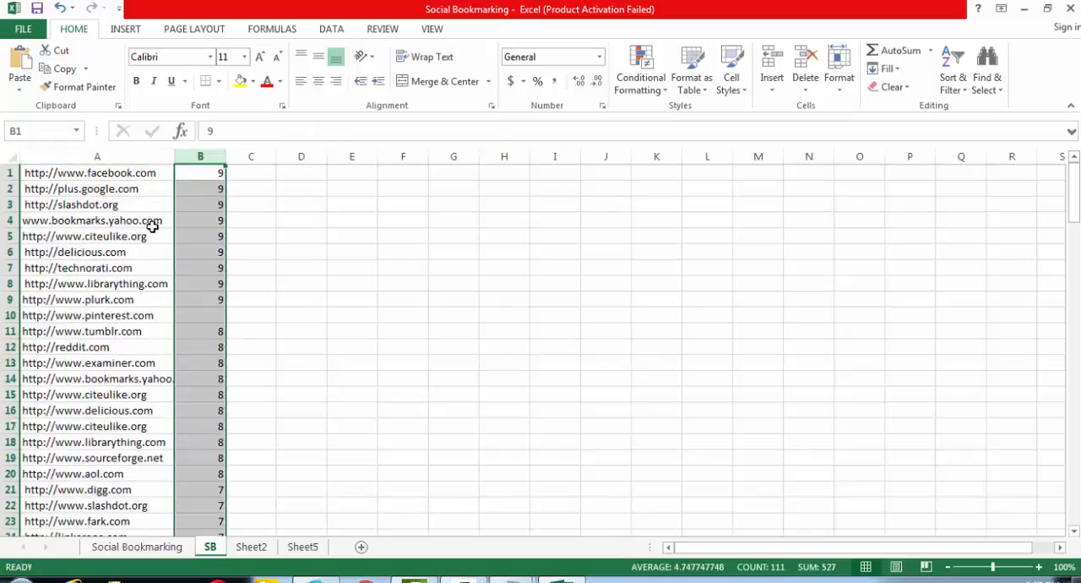
key(Delete)
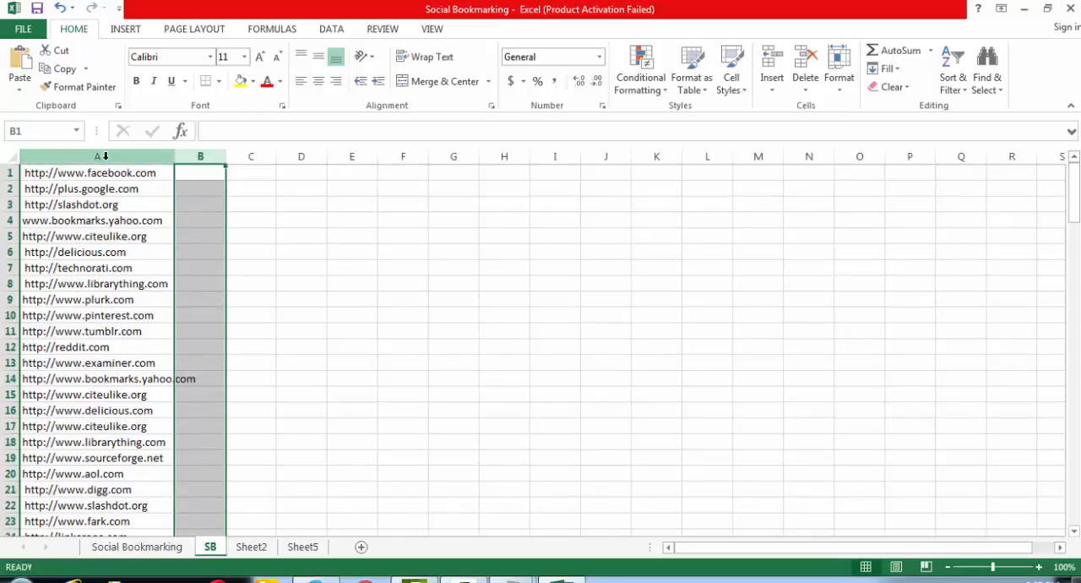
click(104, 155)
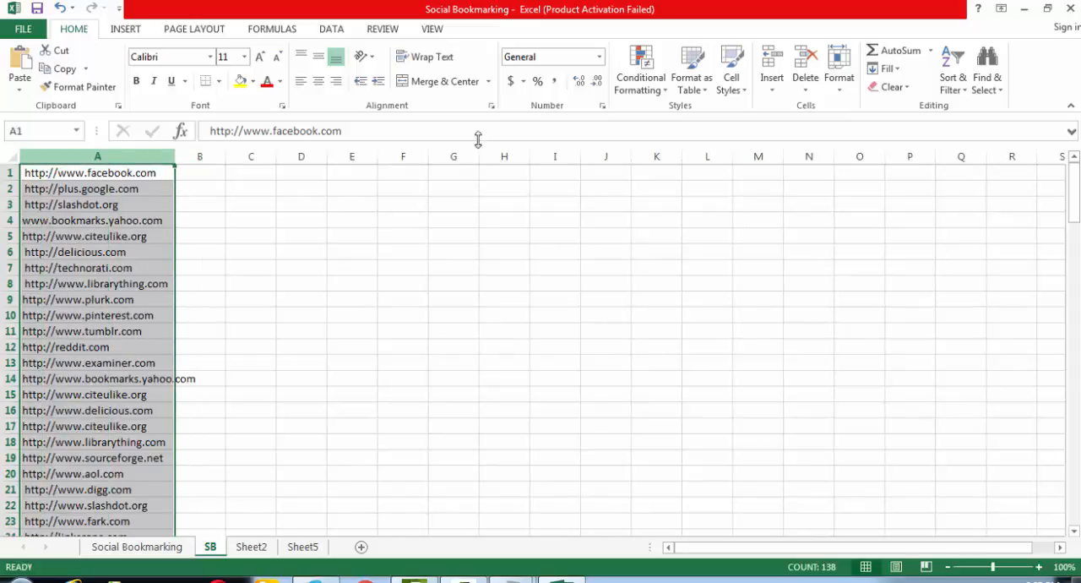
click(645, 93)
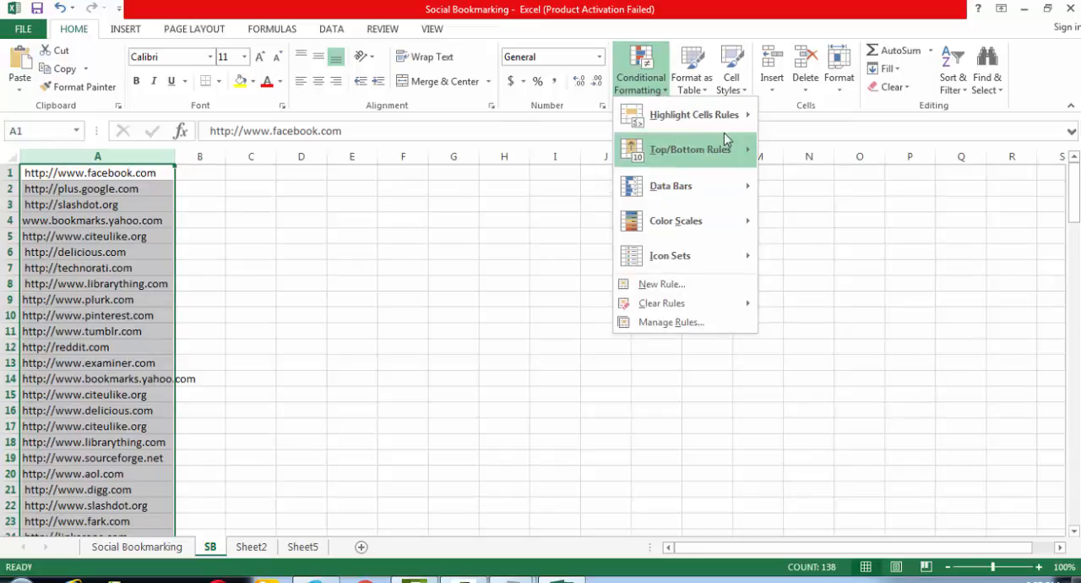
mouse_move(728, 122)
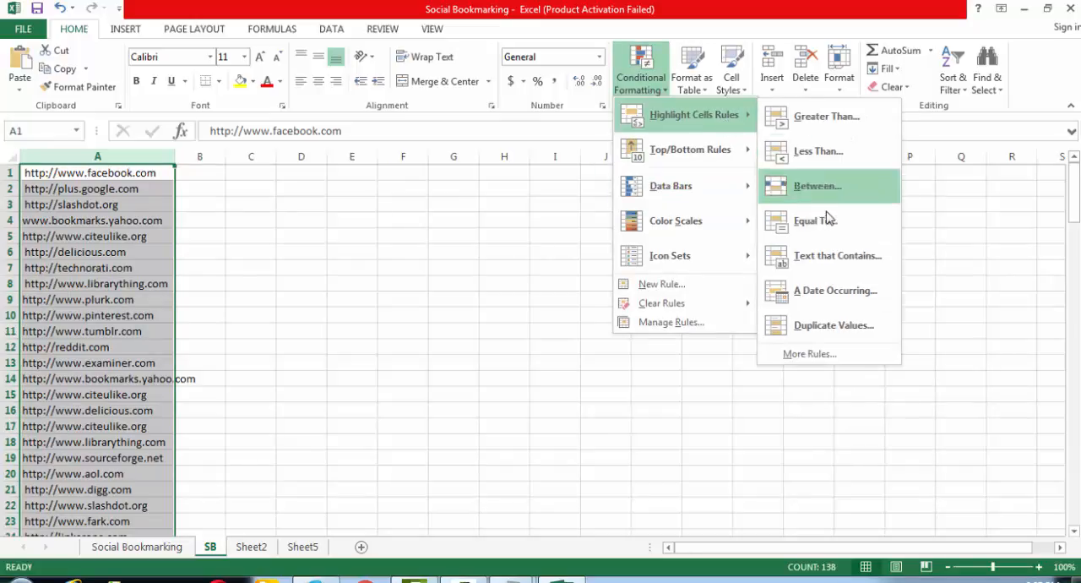
click(840, 257)
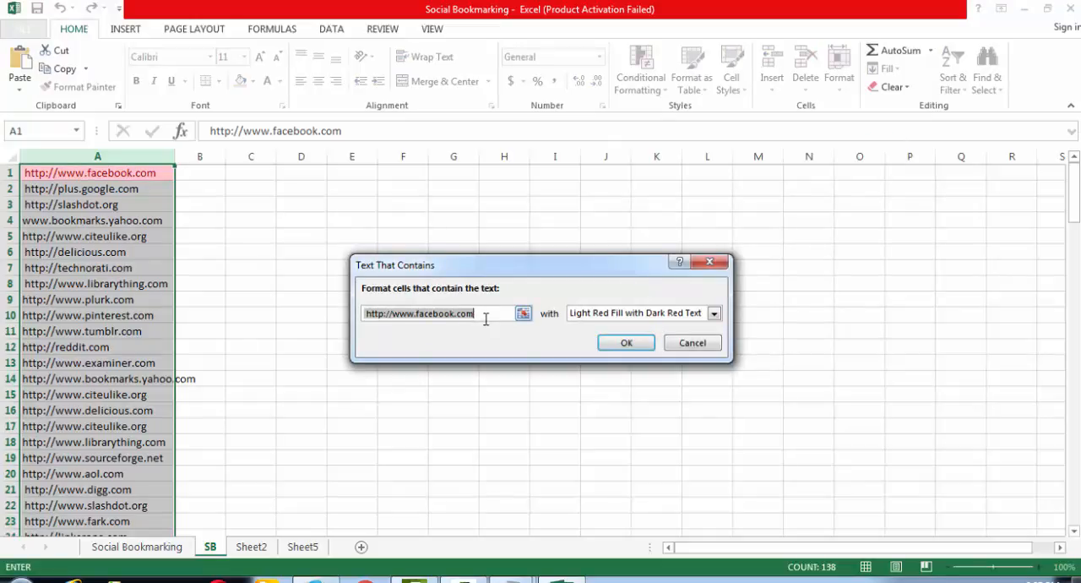
text(http://)
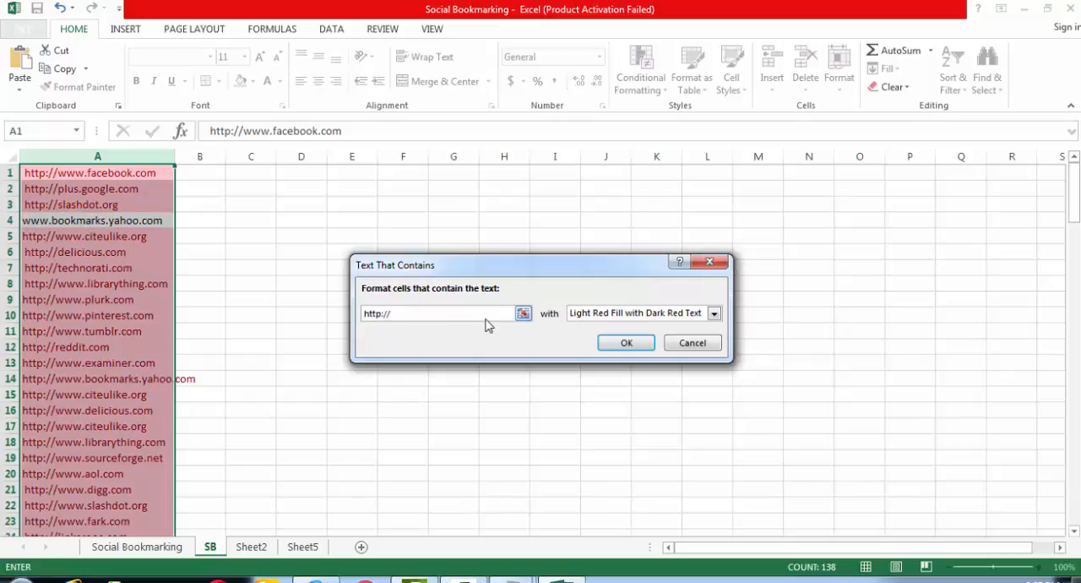
click(626, 344)
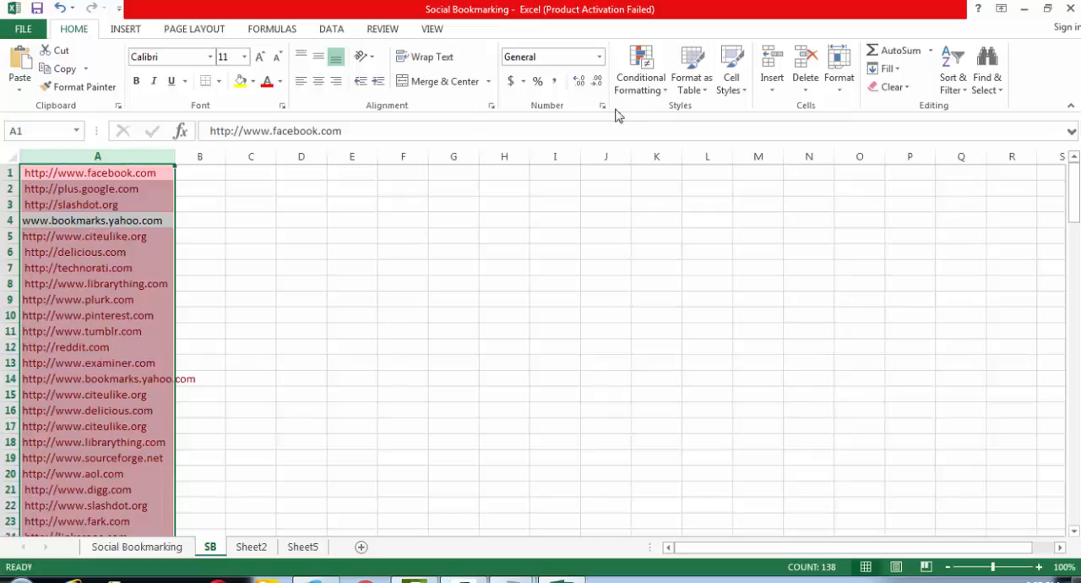
- Filter column A by cell color to show only the addresses with No Fill
click(331, 31)
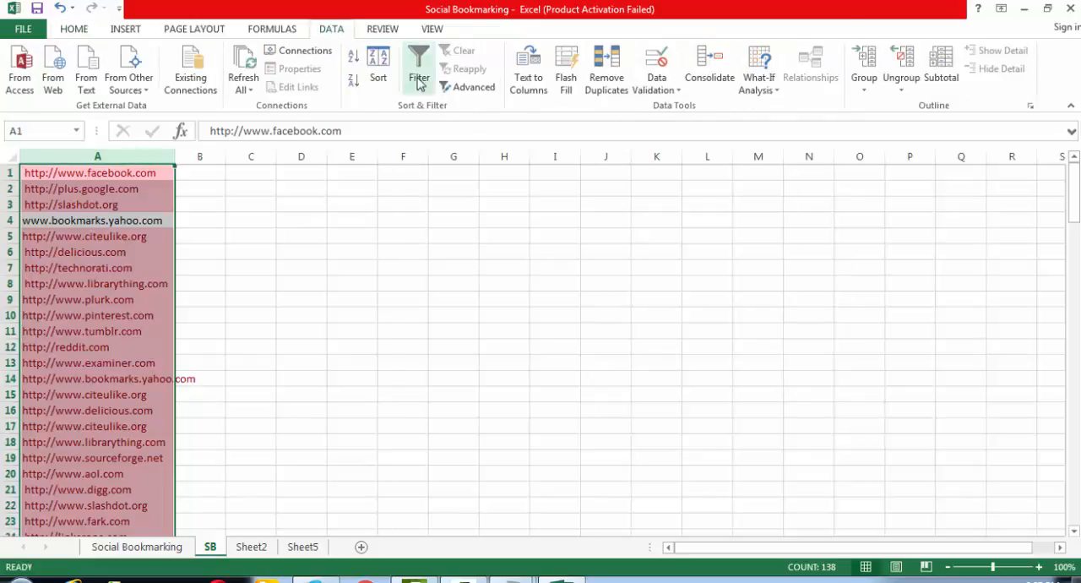
click(419, 69)
click(167, 173)
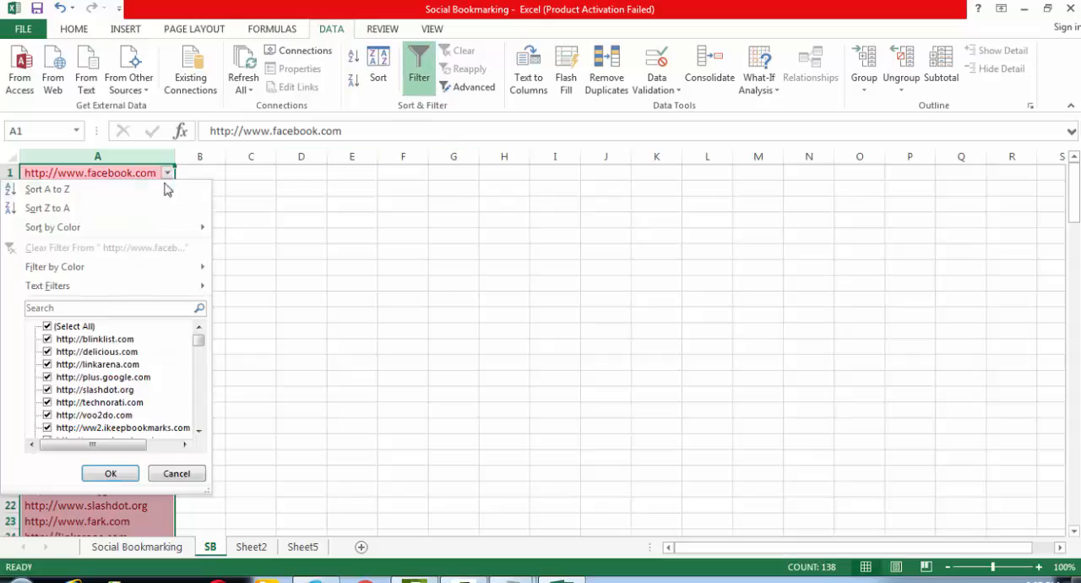
mouse_move(147, 268)
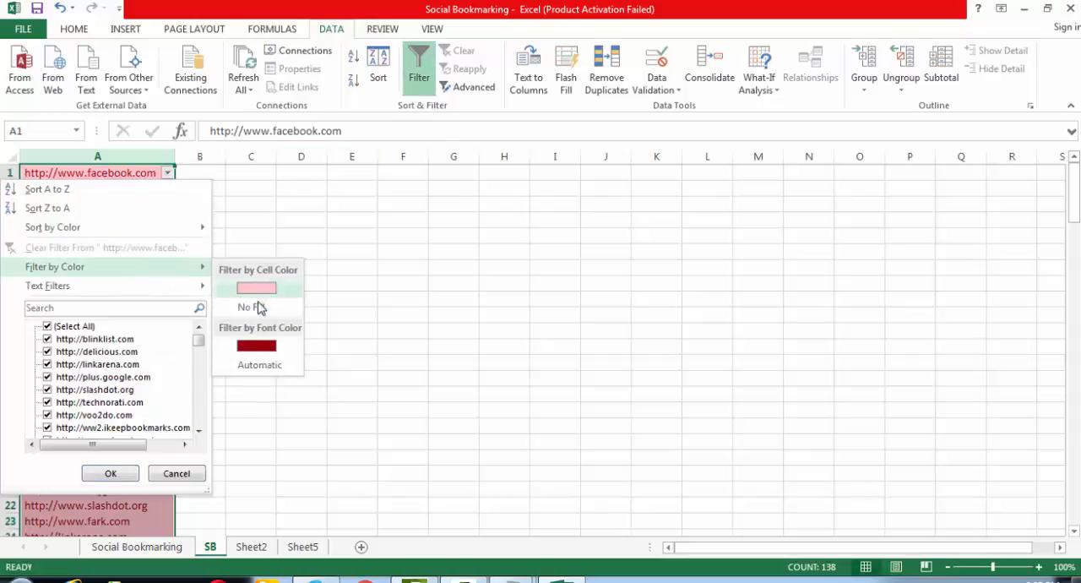
click(255, 308)
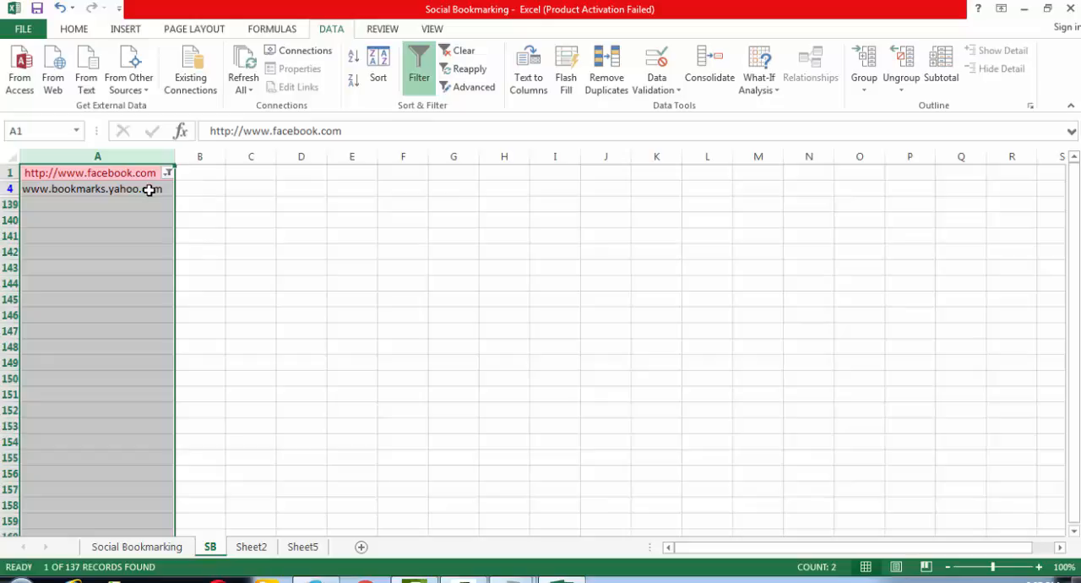
click(76, 188)
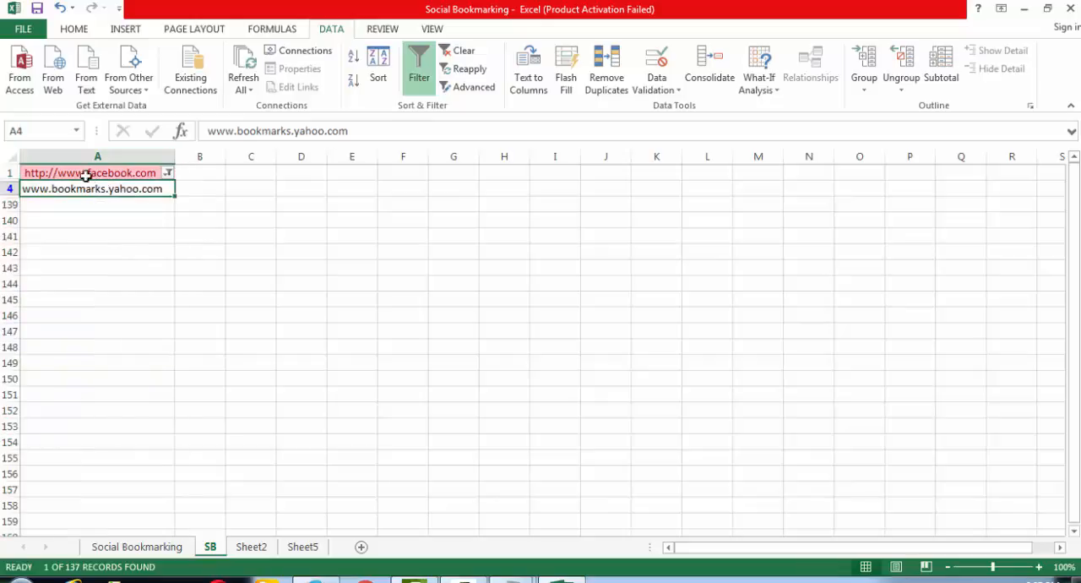
click(206, 130)
text(http://)
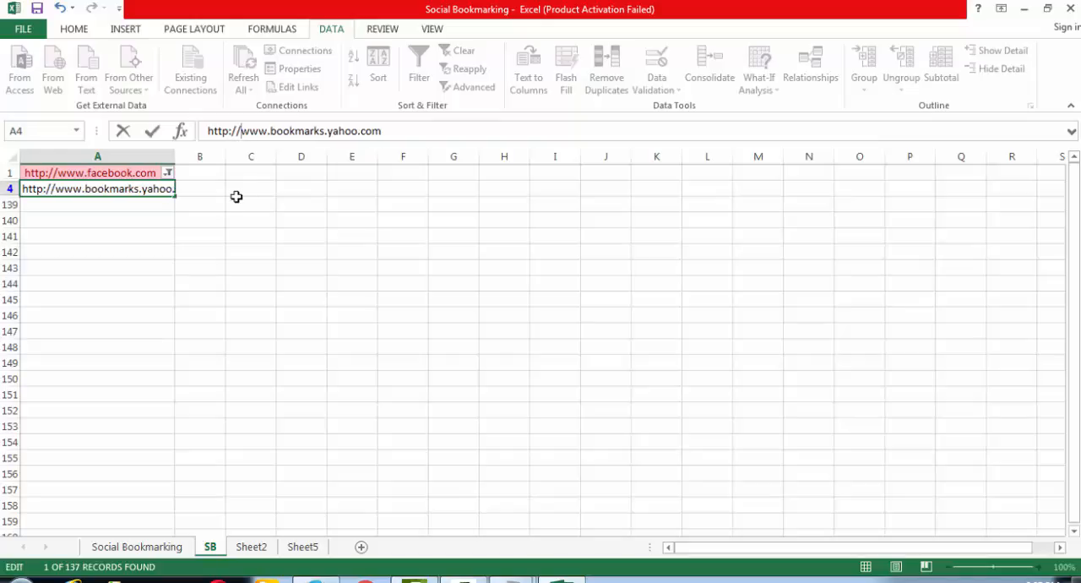
key(Return)
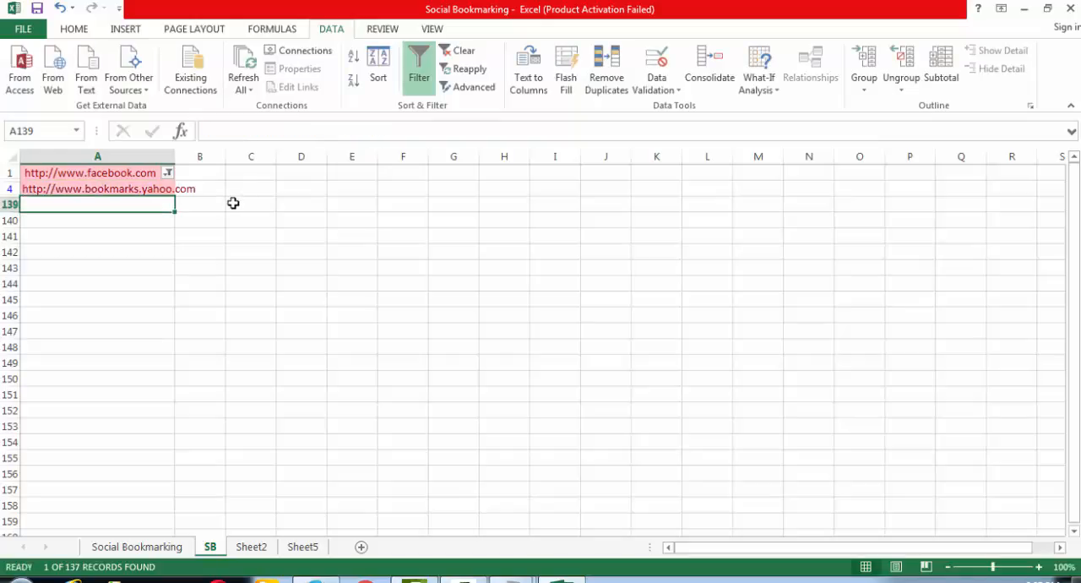
click(419, 66)
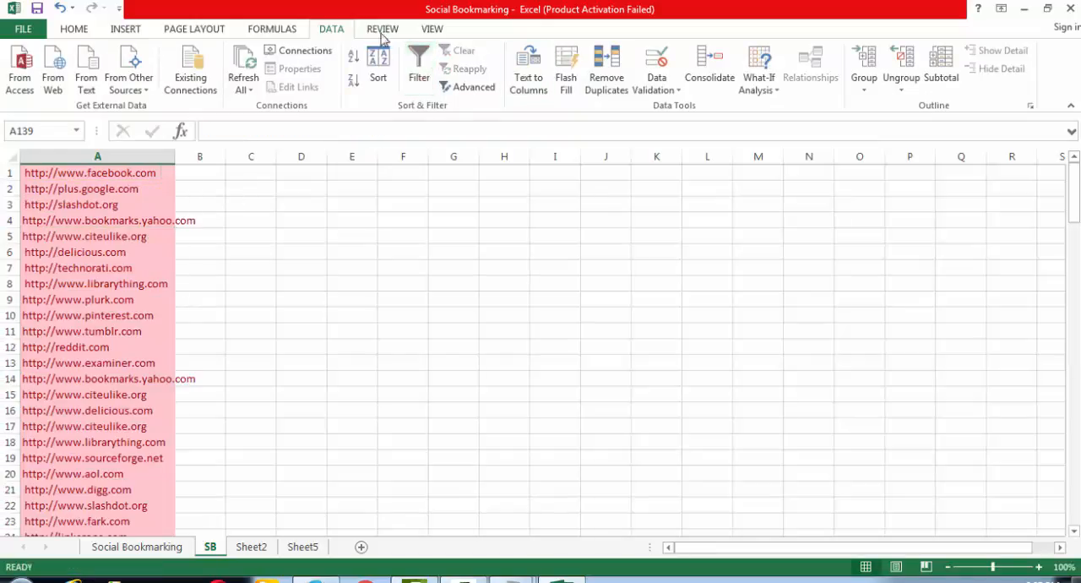
- Clear the conditional formatting rules from the entire SB sheet
click(69, 30)
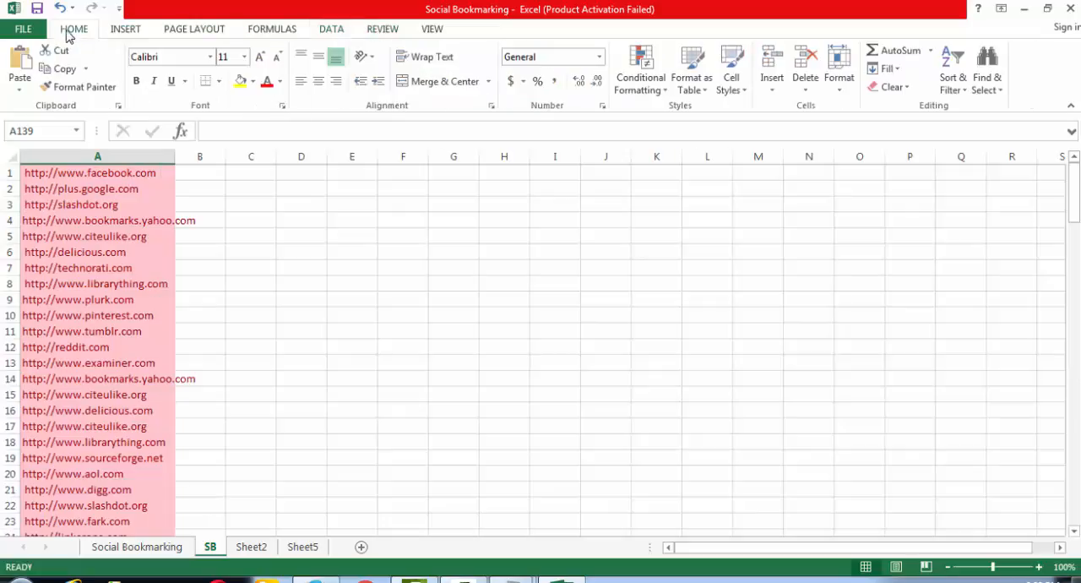
click(643, 85)
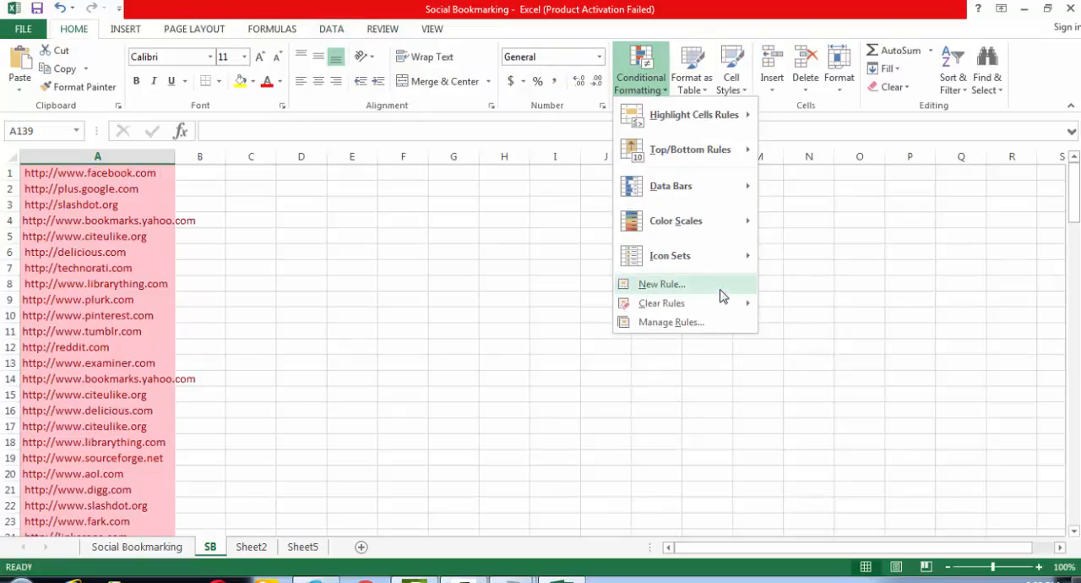
mouse_move(724, 303)
click(804, 326)
click(512, 296)
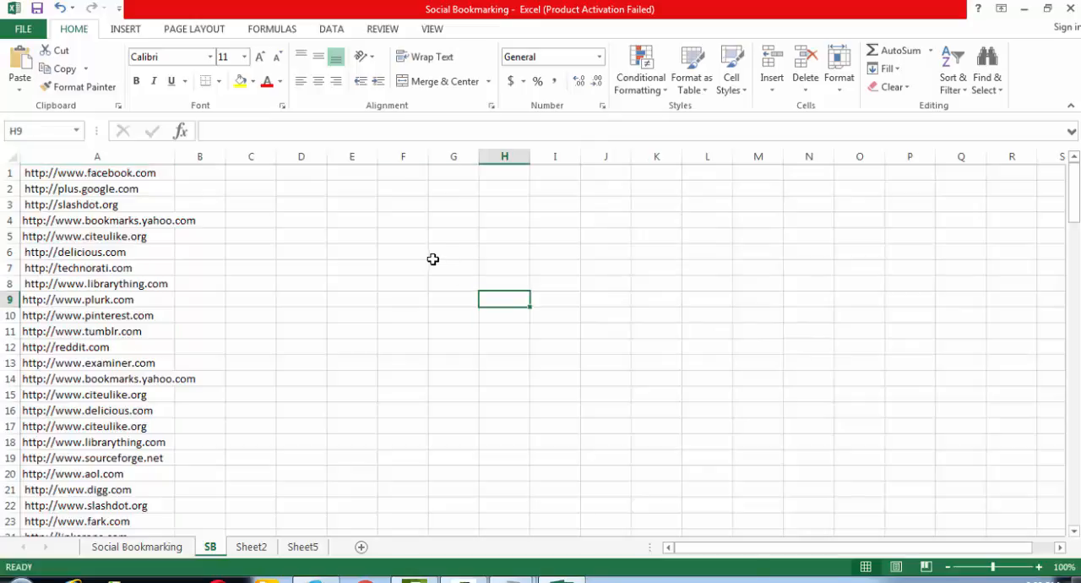
- Fit column A's width to its longest address and save the workbook
double_click(174, 156)
click(367, 268)
key(ctrl+s)
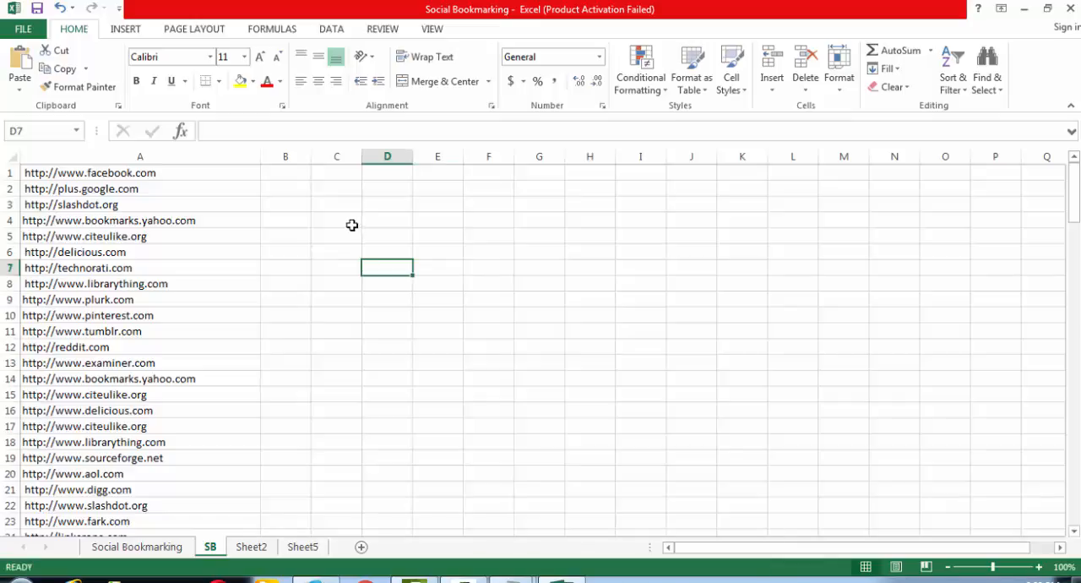
click(188, 221)
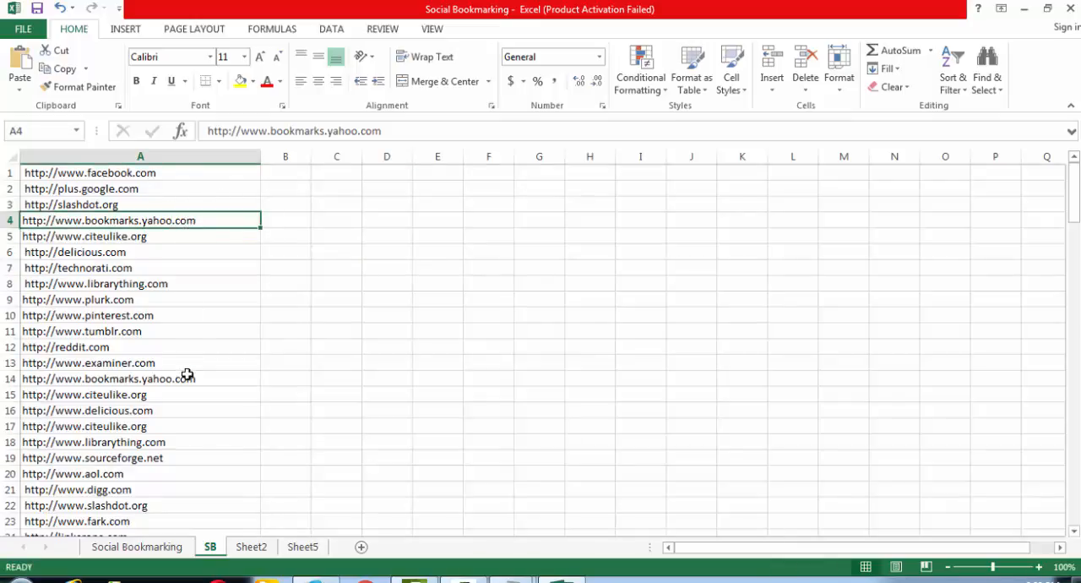
ctrl+click(187, 374)
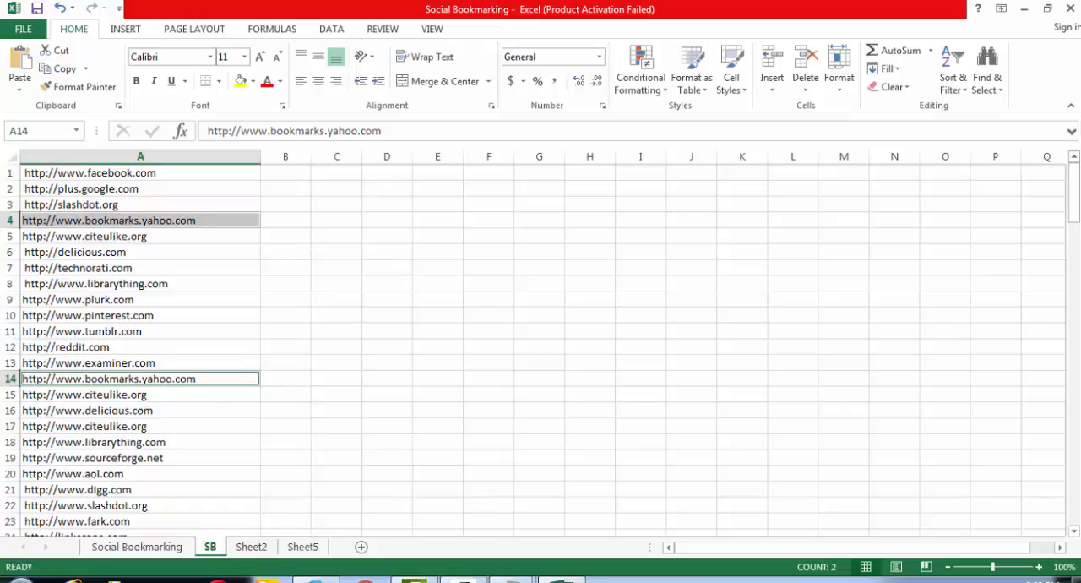
right_click(511, 577)
click(534, 554)
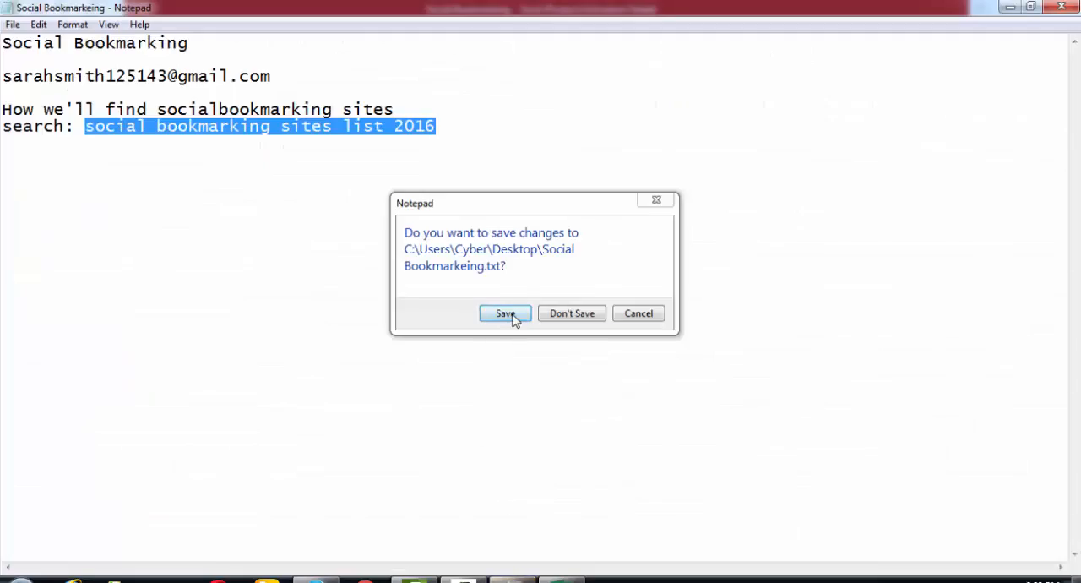
click(510, 316)
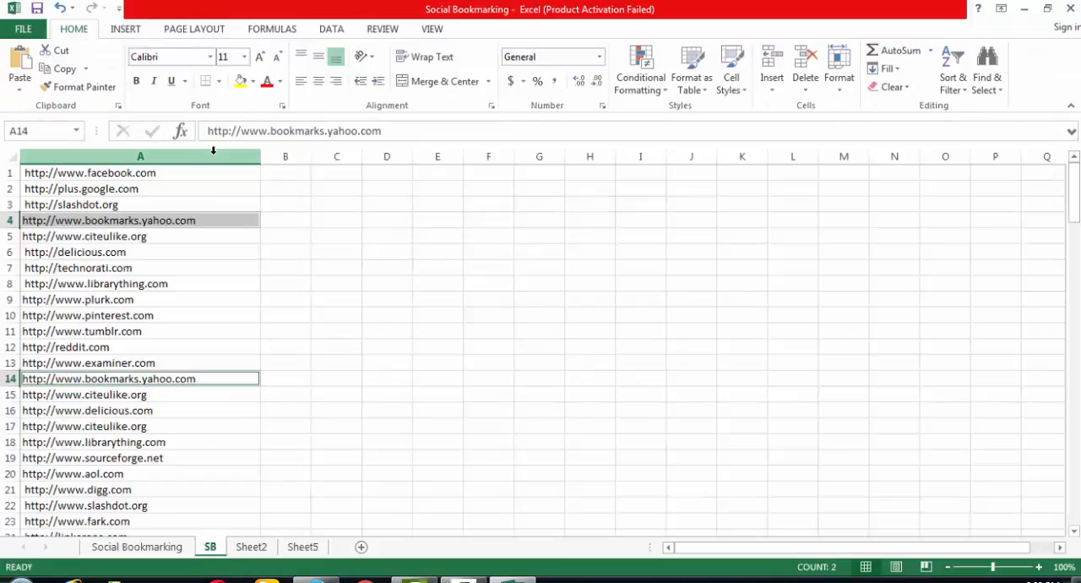
click(373, 227)
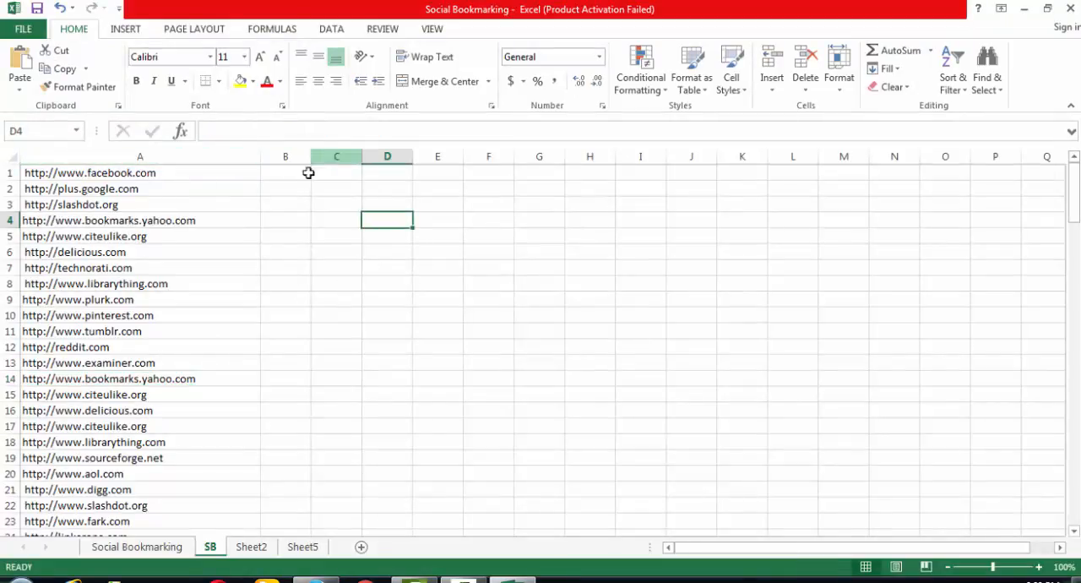
- Select the whole address list in column A of the SB sheet and save the workbook
click(202, 160)
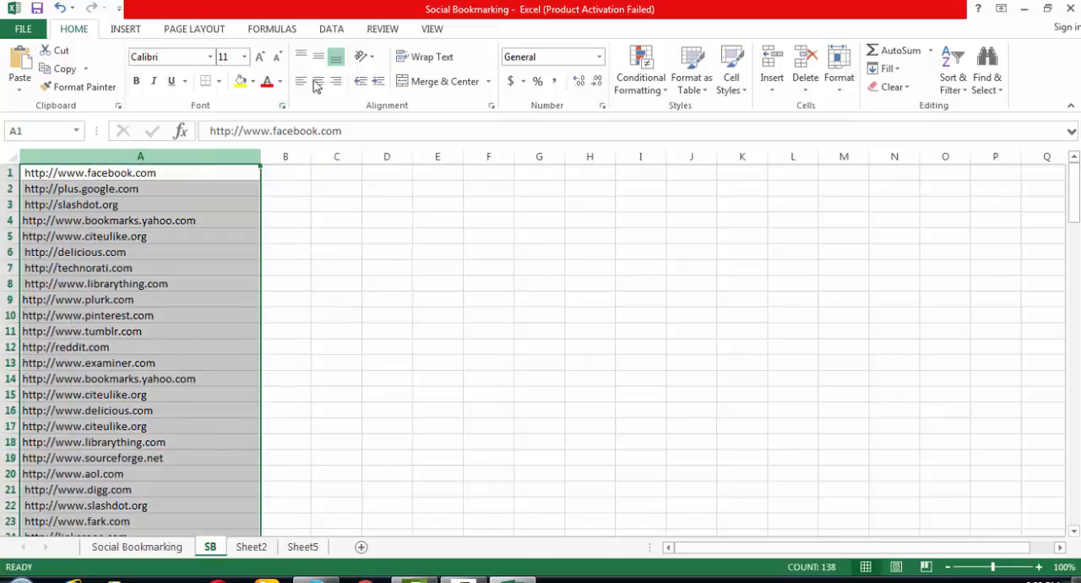
click(333, 30)
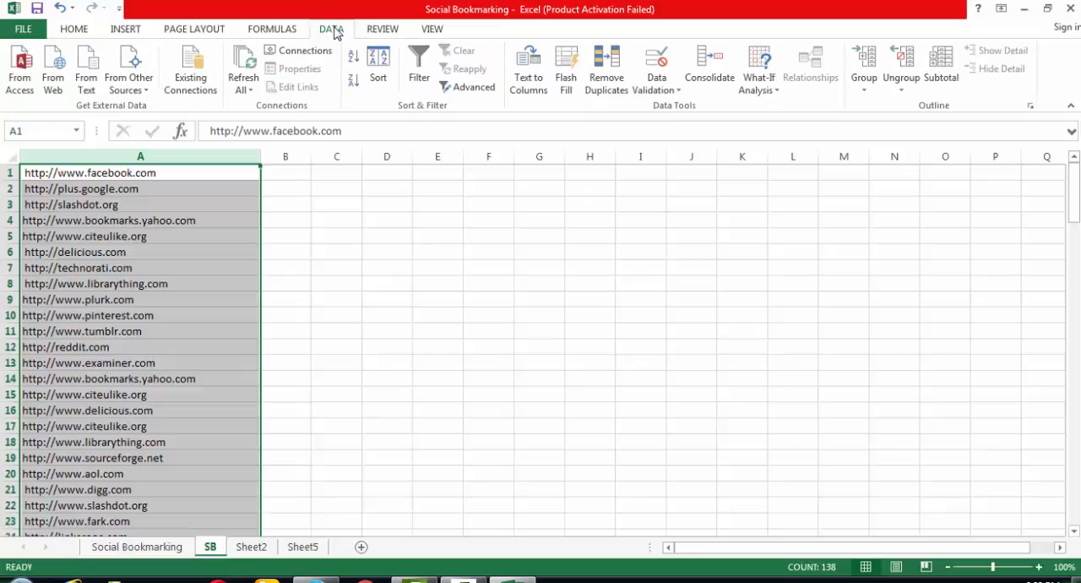
click(379, 32)
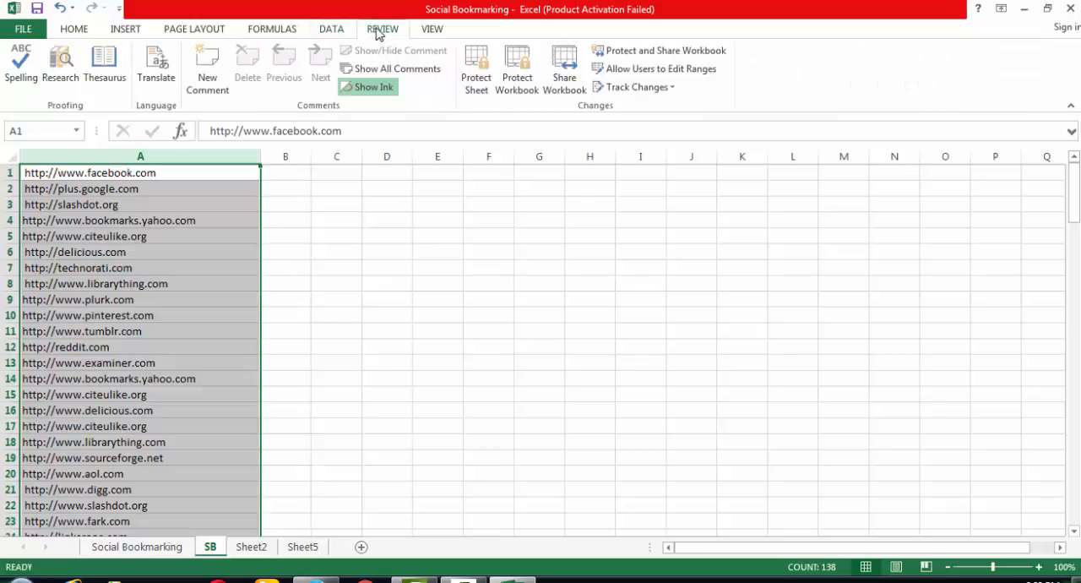
click(73, 37)
key(ctrl+s)
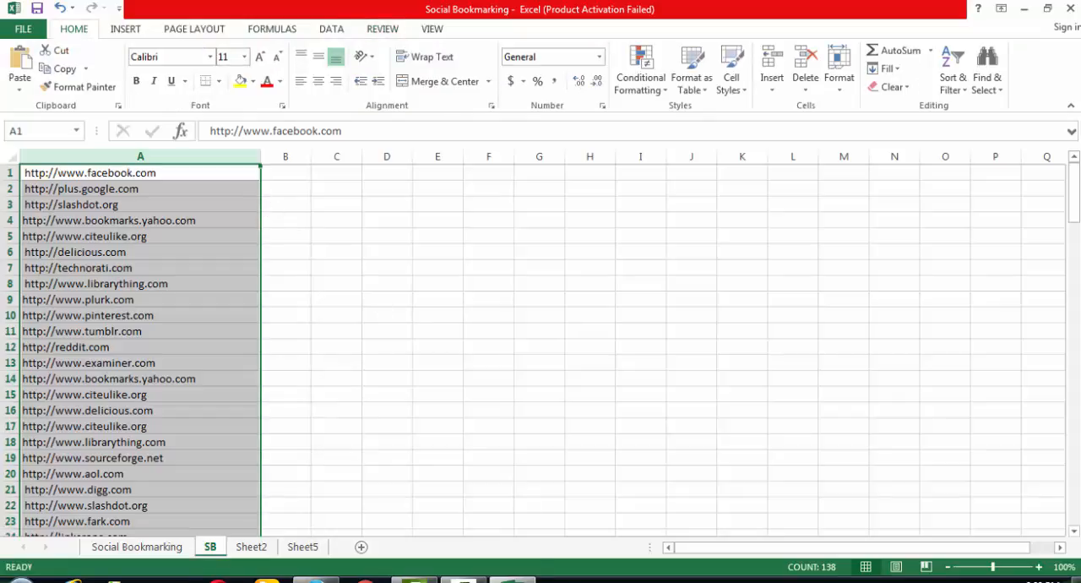
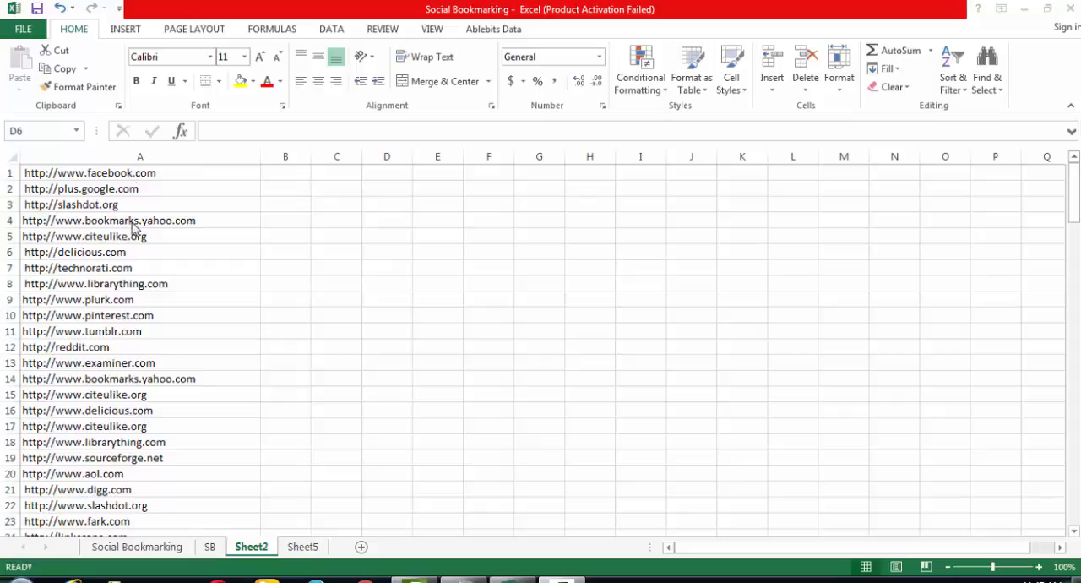
click(51, 520)
click(53, 395)
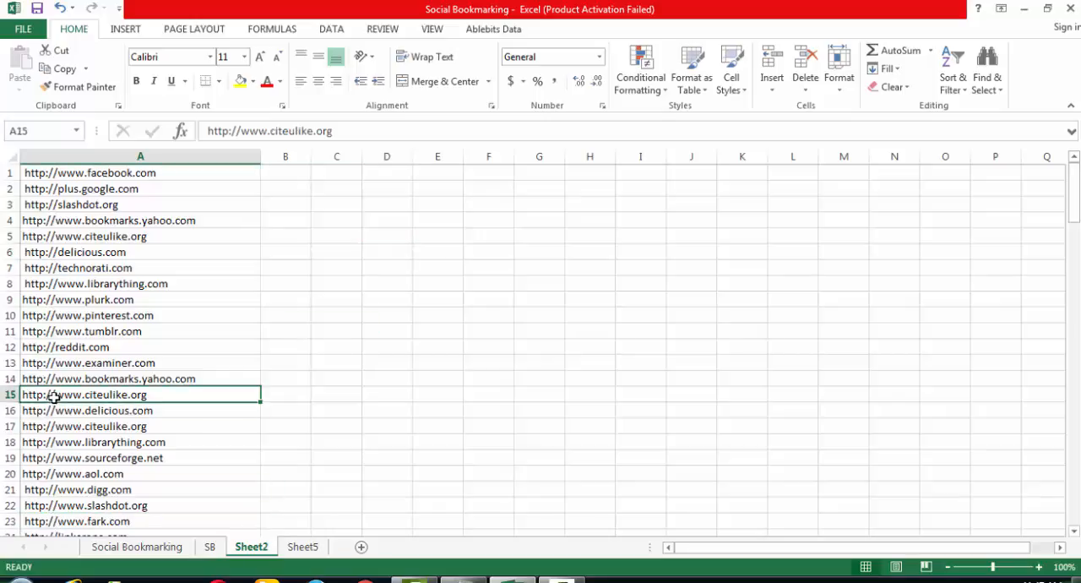
click(64, 522)
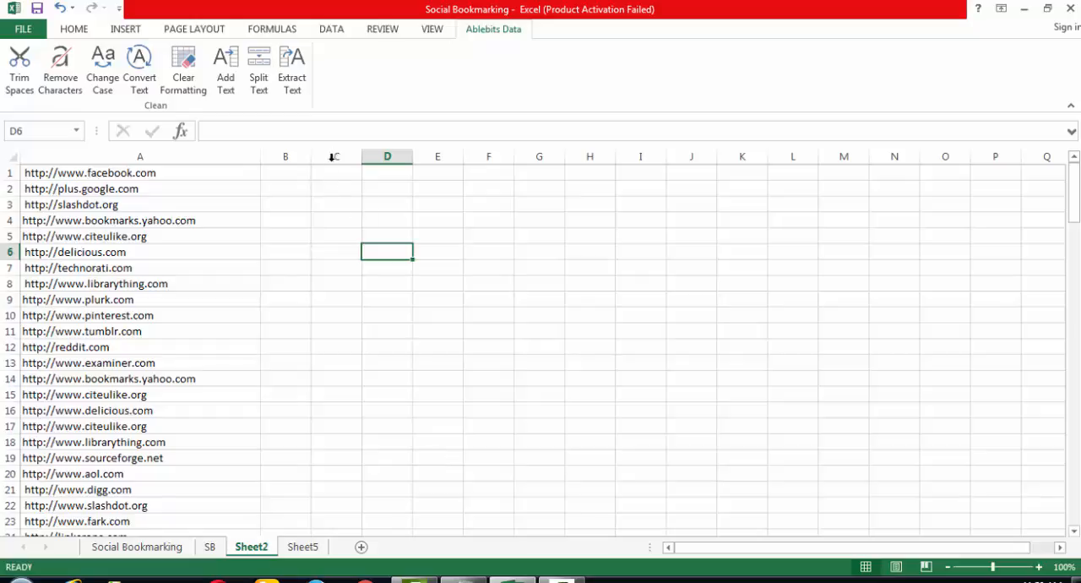
- Copy the TRIM(CLEAN(SUBSTITUTE())) formula from the Social Bookmarkeing file in Notepad and return to cell B1 of Sheet2 in Excel
click(297, 169)
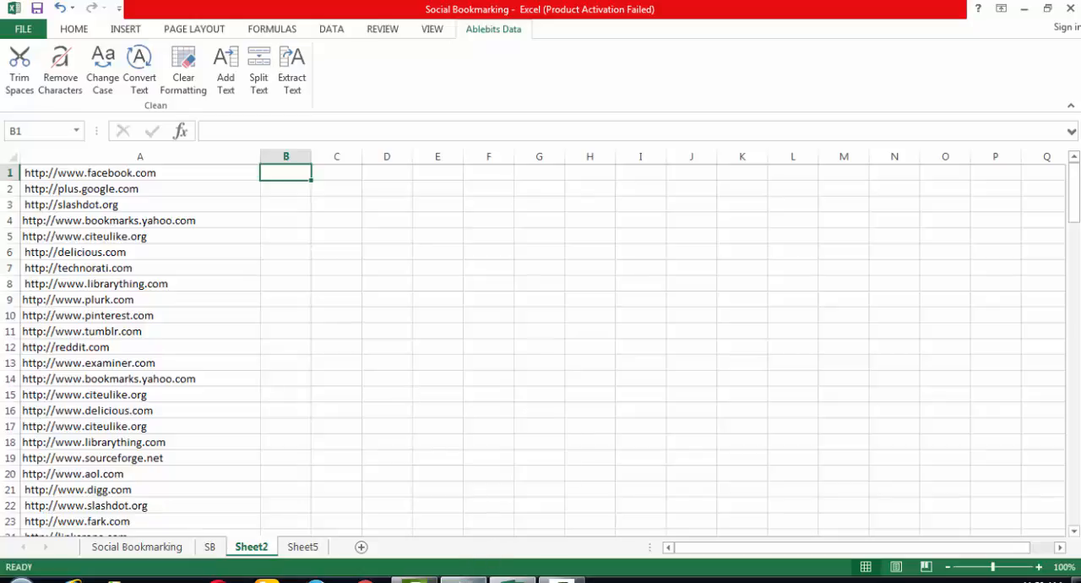
mouse_move(463, 579)
click(463, 579)
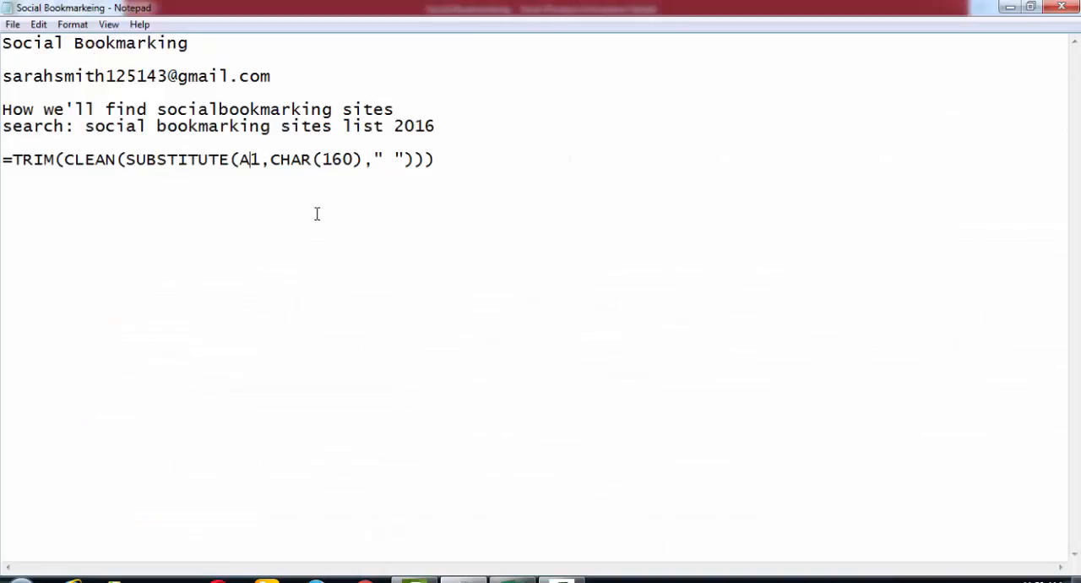
drag(51, 169, 2, 152)
key(ctrl+c)
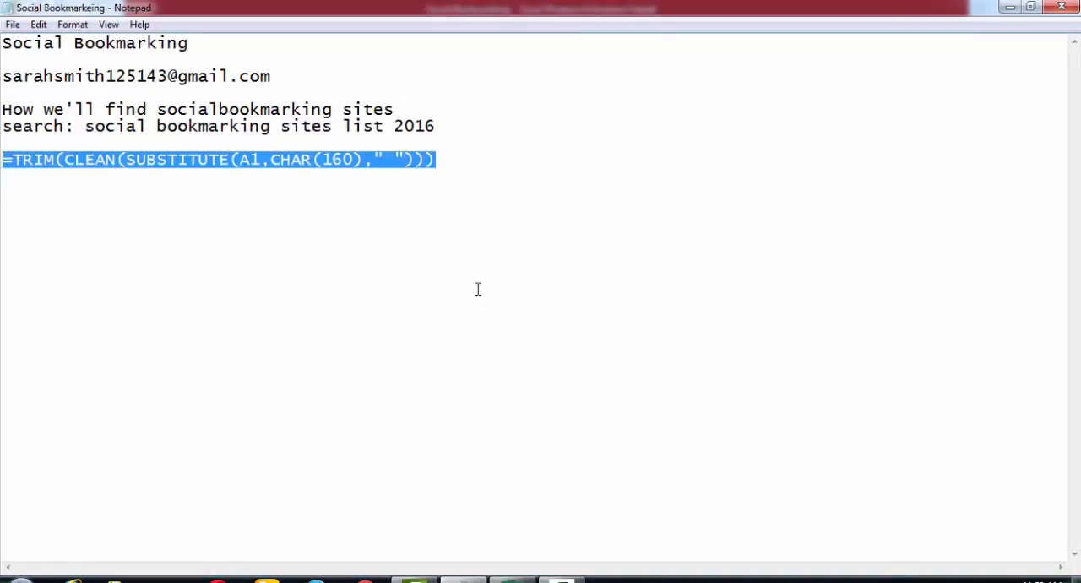
click(464, 579)
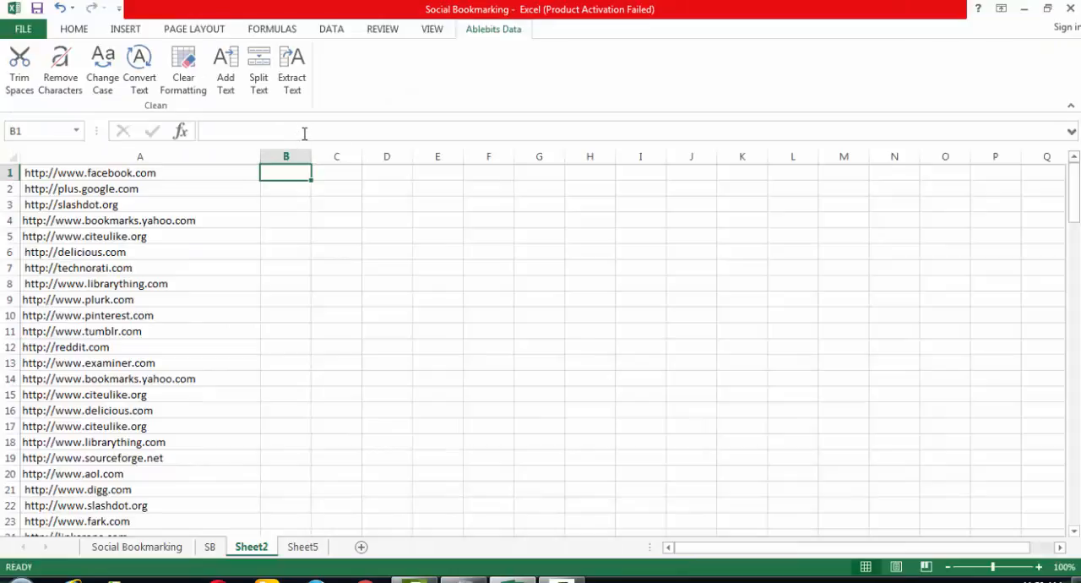
- Enter the formula =TRIM(CLEAN(SUBSTITUTE(A1,CHAR(160)," "))) in cell B1 of Sheet2
click(304, 133)
key(ctrl+v)
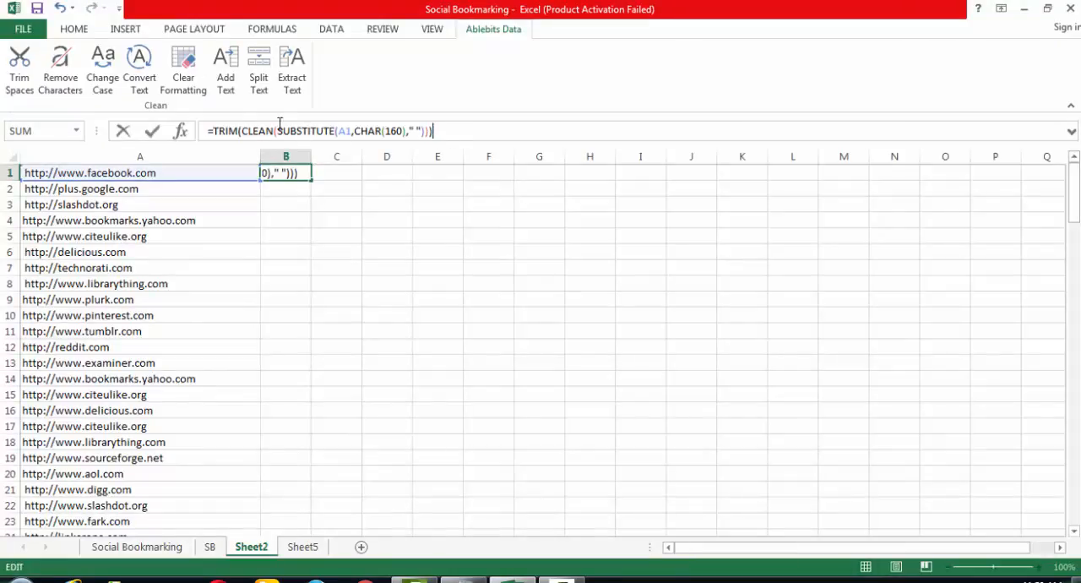
click(239, 132)
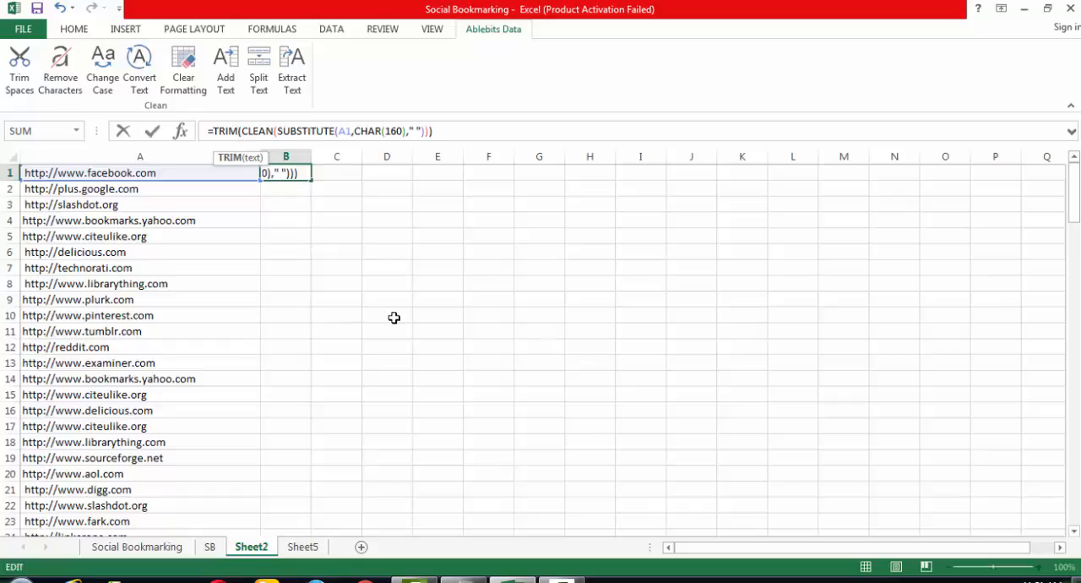
click(477, 132)
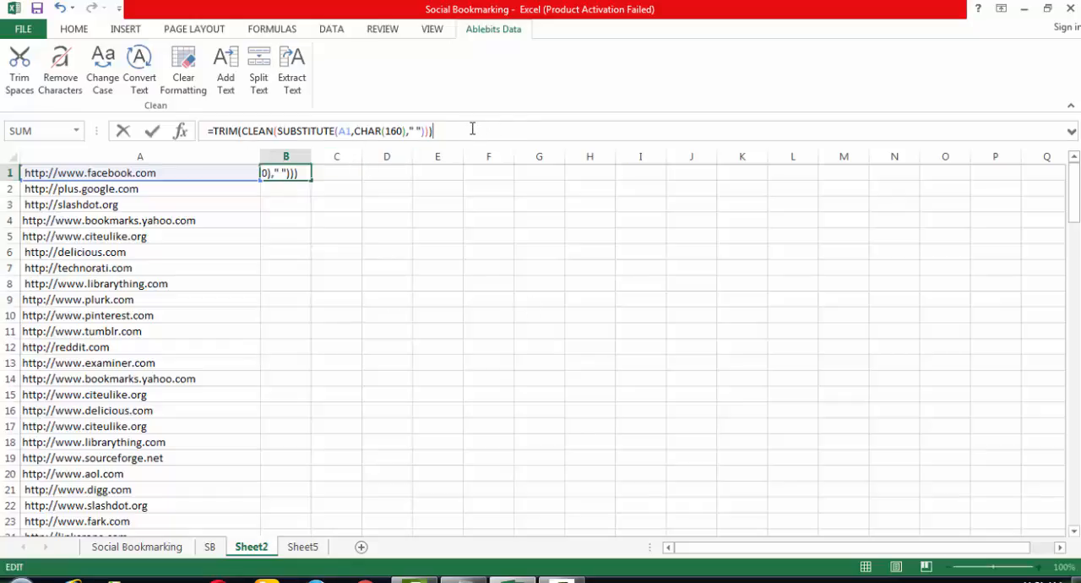
key(Return)
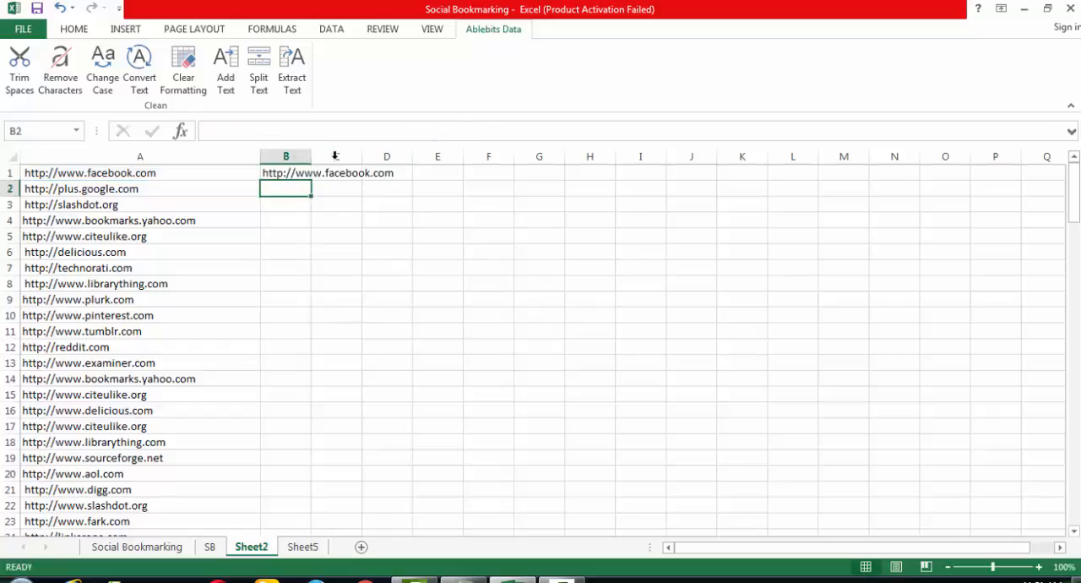
- Fill the B1 formula down column B alongside all addresses, and compare A24 with its cleaned counterpart in B24
click(302, 177)
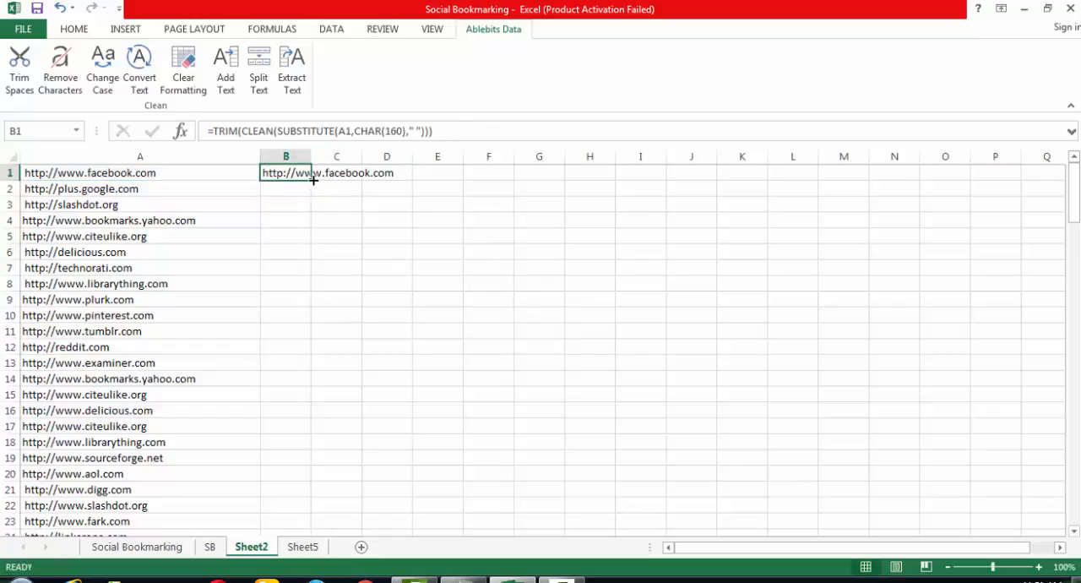
double_click(314, 180)
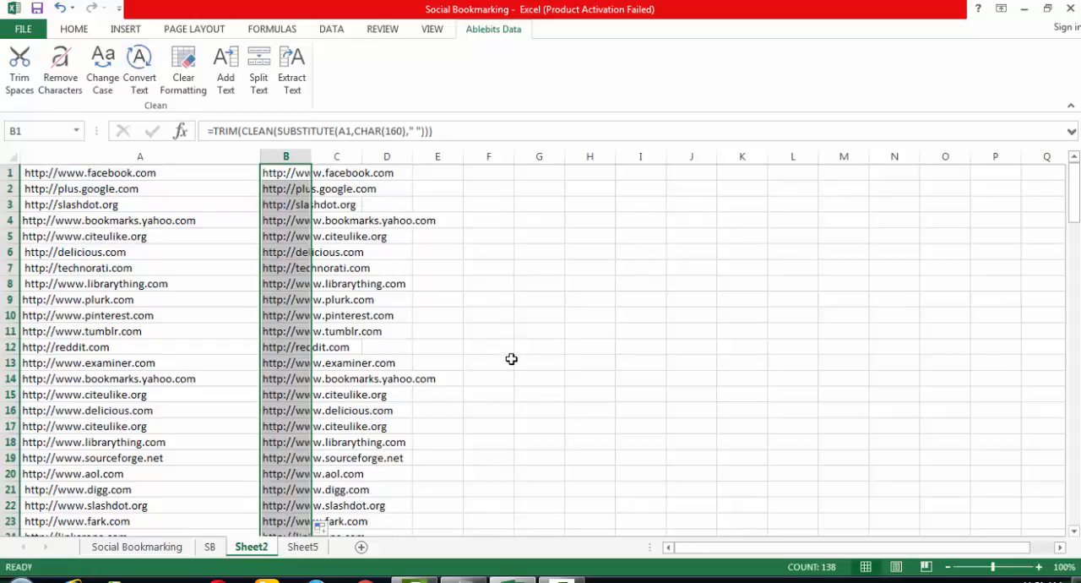
scroll(511, 360, down, 1)
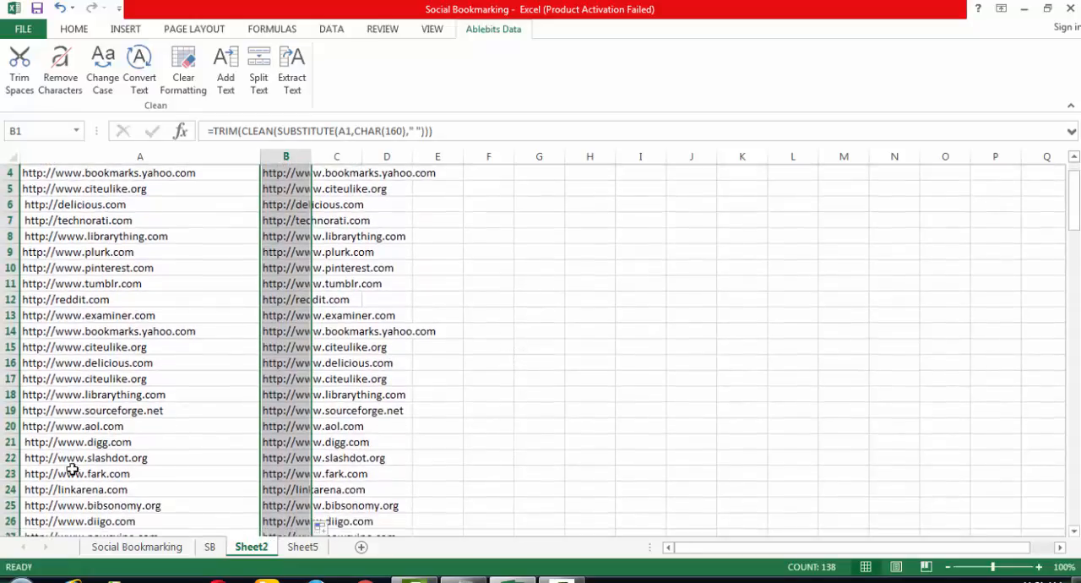
click(43, 491)
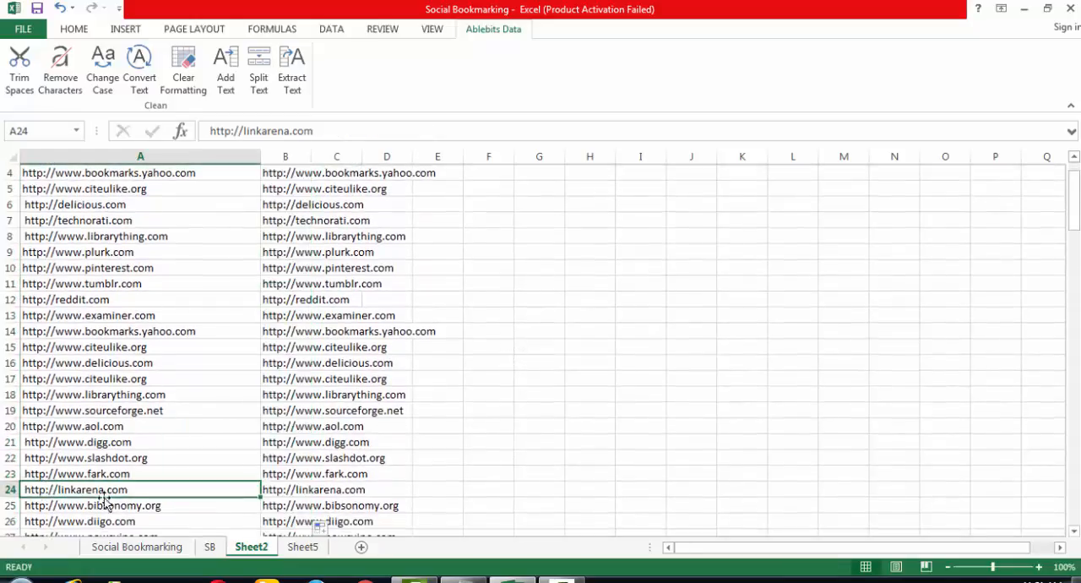
click(309, 489)
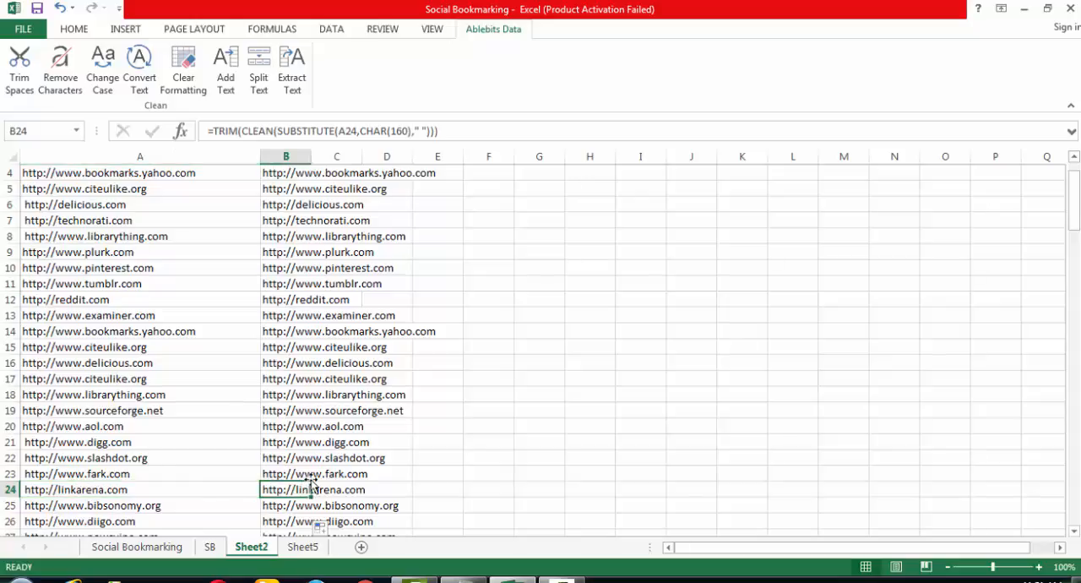
- Copy the cleaned addresses in column B from B4 down to B138
click(282, 174)
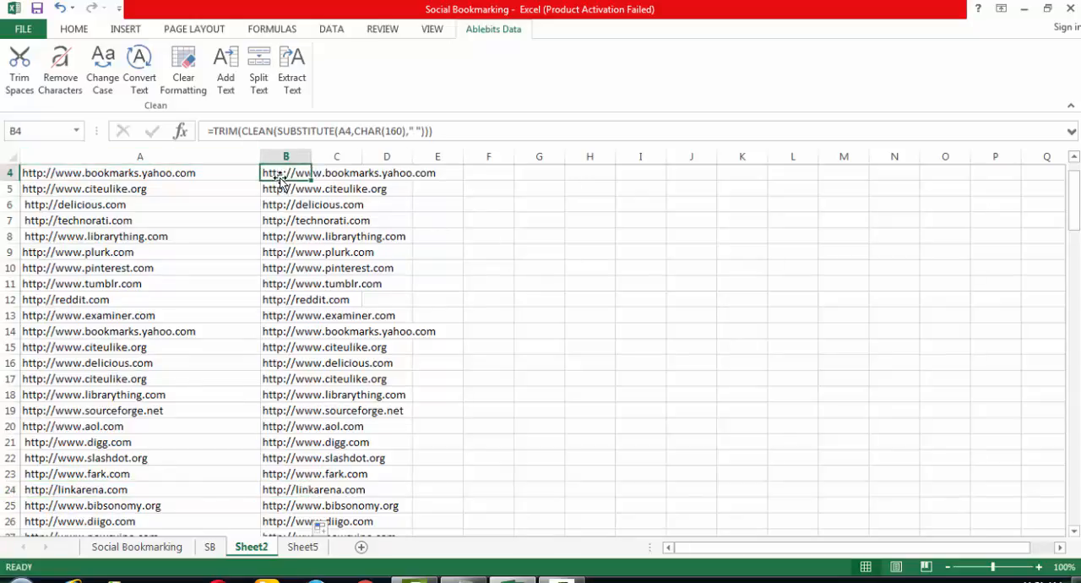
key(ctrl+shift+Down)
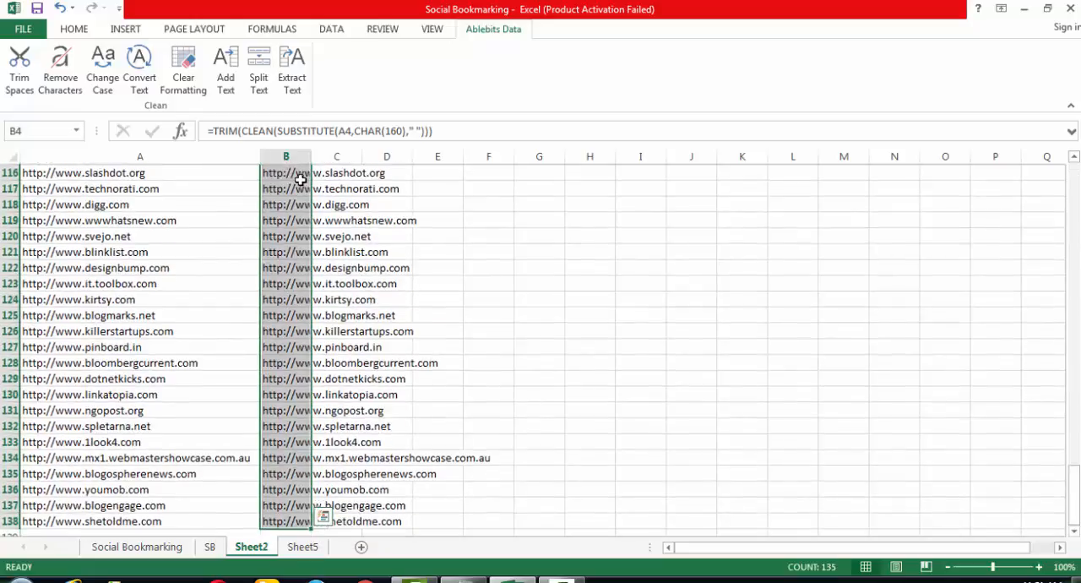
key(ctrl+c)
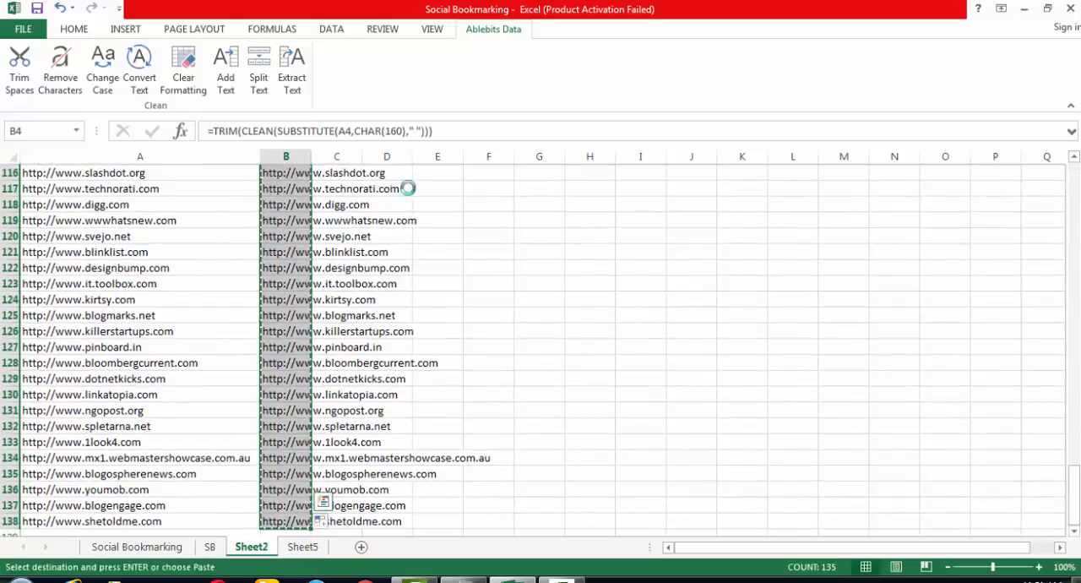
- Replace the contents of New Text Document (2) in Notepad with the copied addresses, copy them as plain text and return to Excel
click(1023, 10)
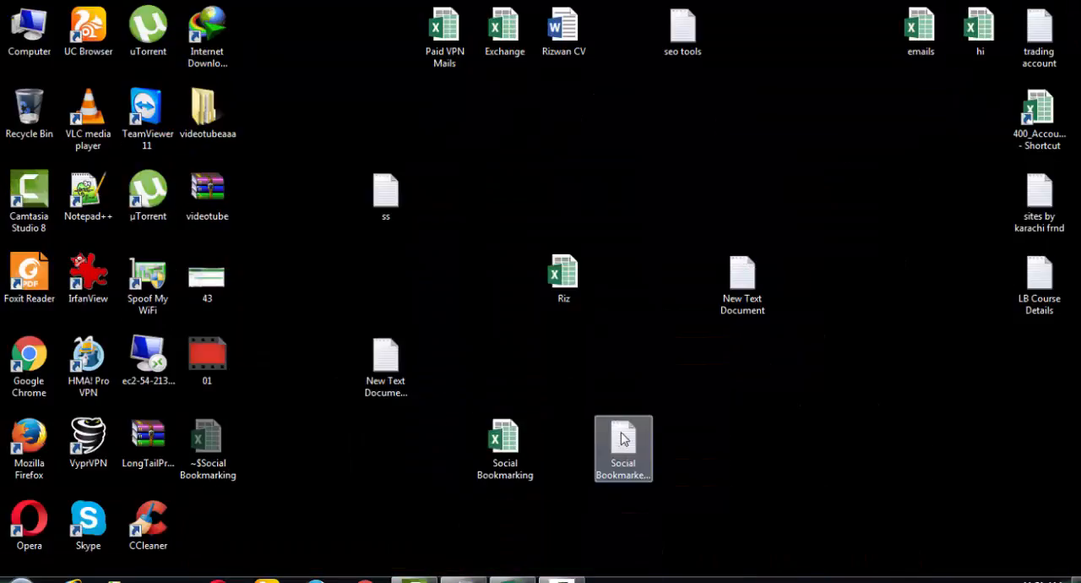
double_click(385, 363)
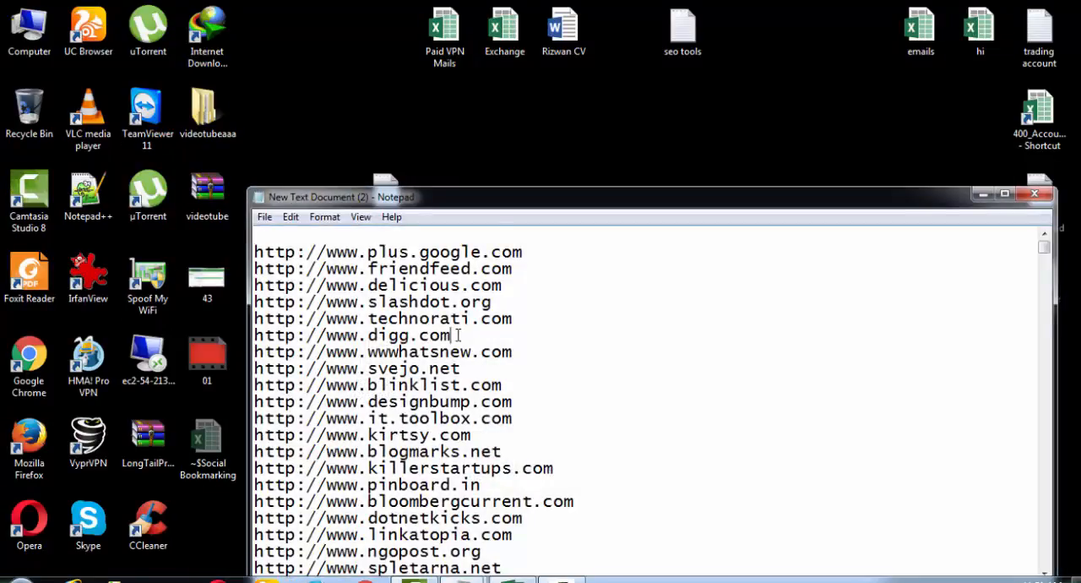
key(ctrl+a)
key(Delete)
key(ctrl+v)
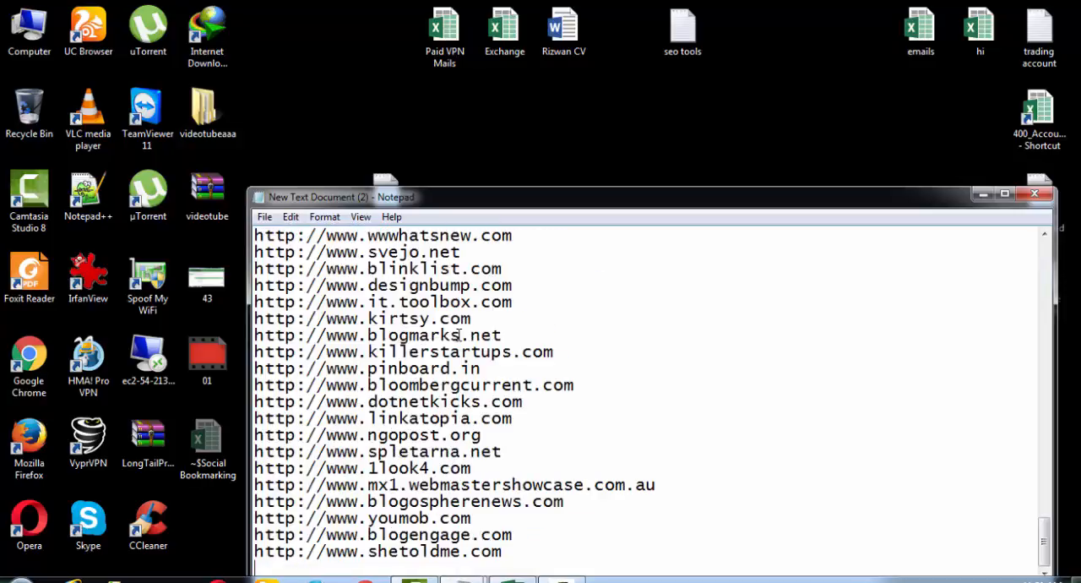
key(ctrl+a)
click(512, 580)
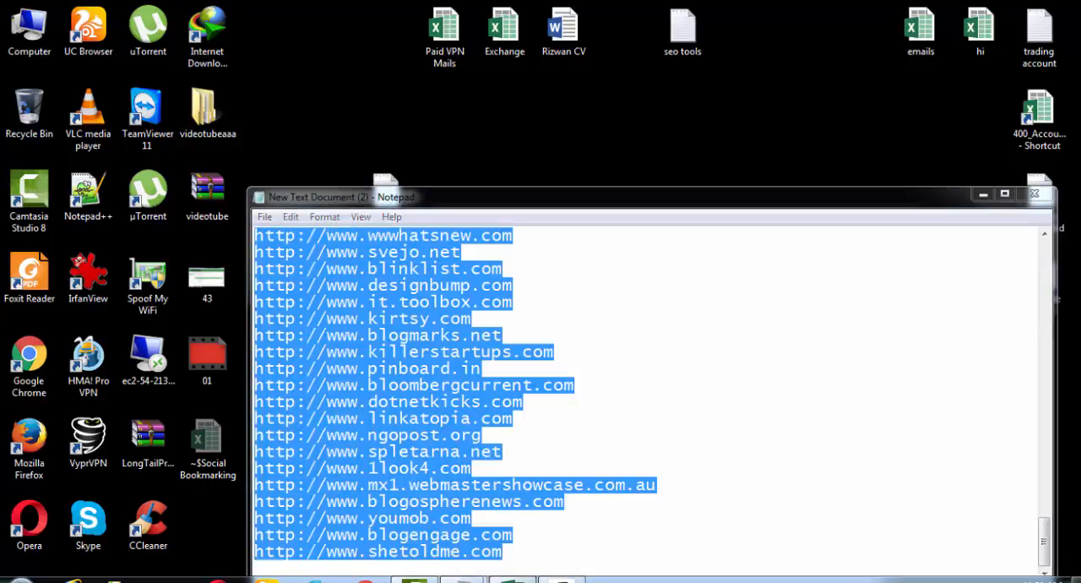
- Paste the plain-text addresses into Sheet2 starting at E116, and delete columns A to D
click(440, 173)
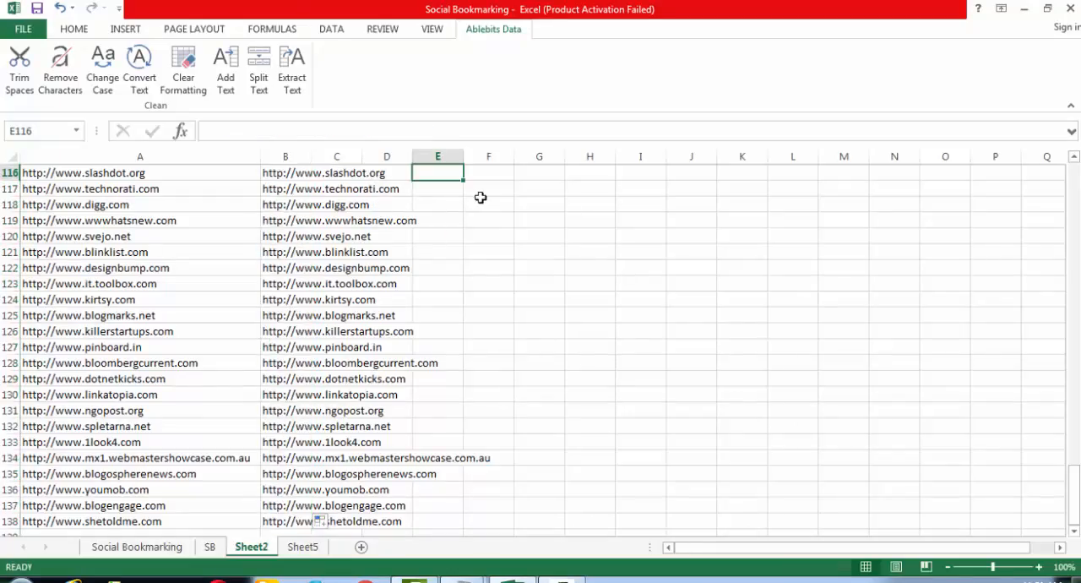
key(ctrl+v)
drag(397, 149, 105, 149)
key(ctrl+minus)
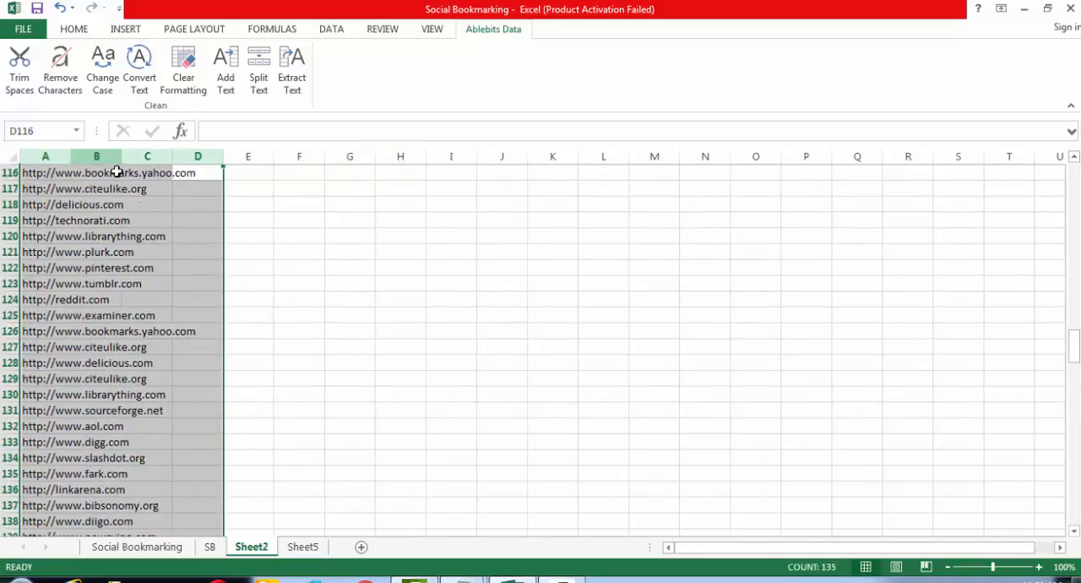
click(349, 281)
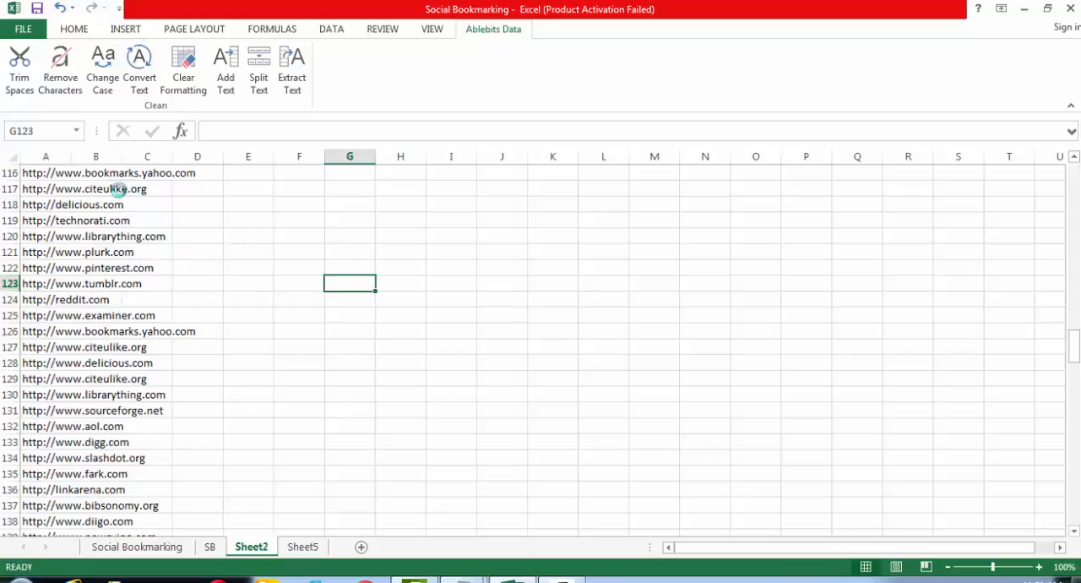
drag(71, 158, 260, 158)
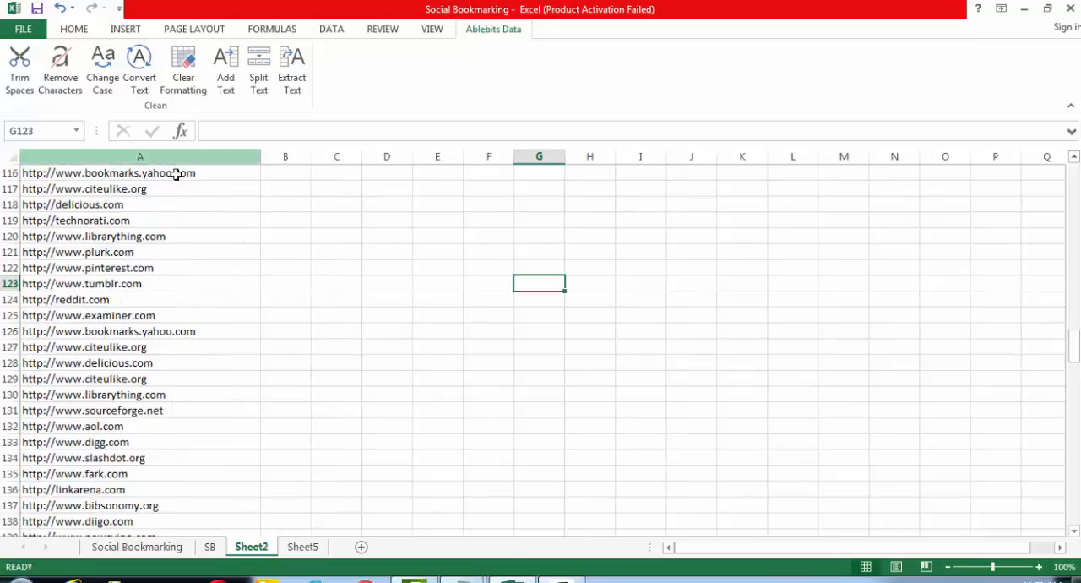
click(192, 172)
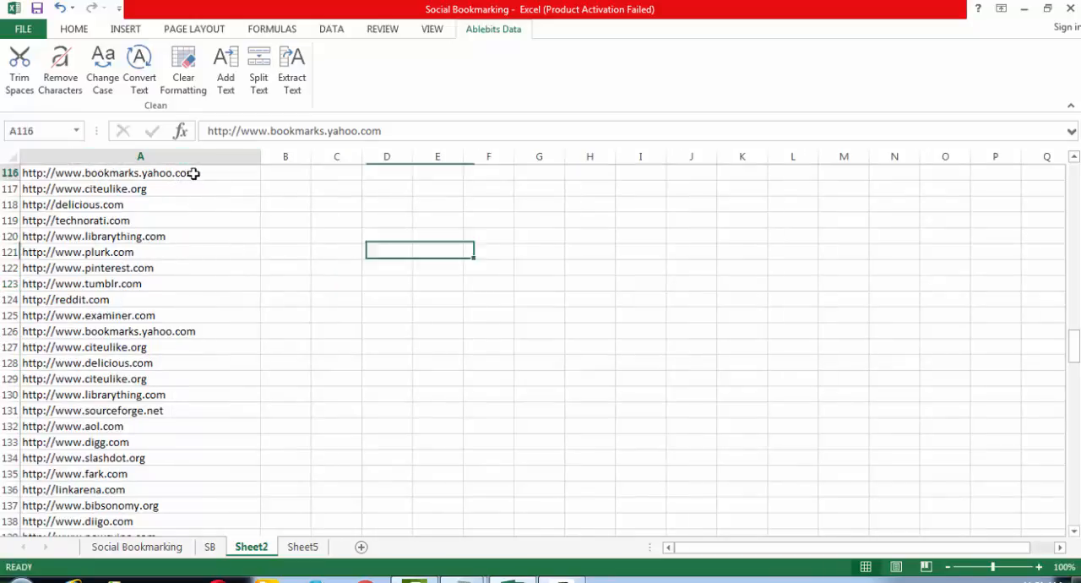
ctrl+click(209, 325)
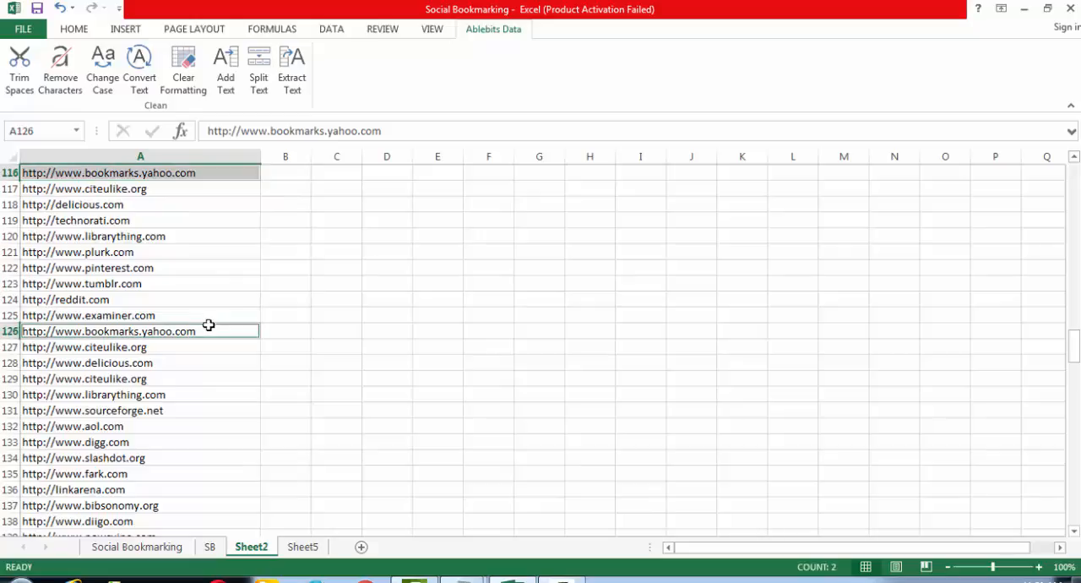
click(451, 344)
click(210, 157)
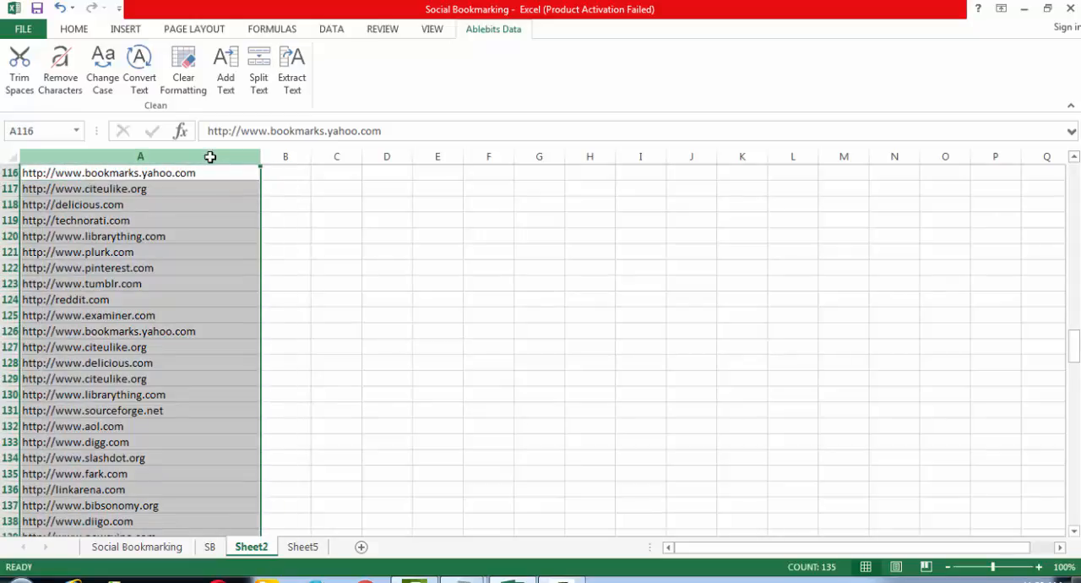
click(312, 219)
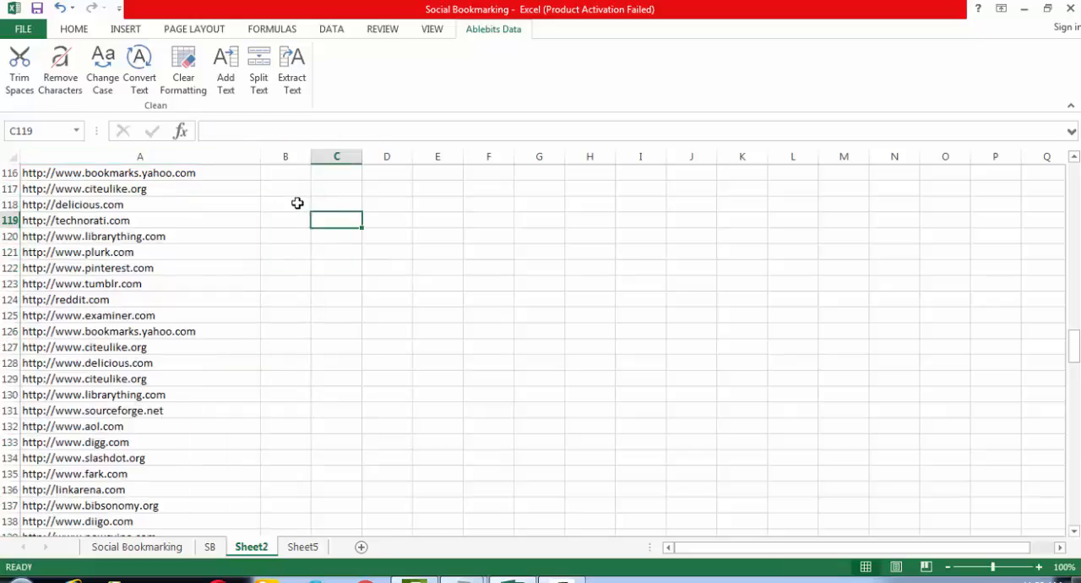
right_click(258, 545)
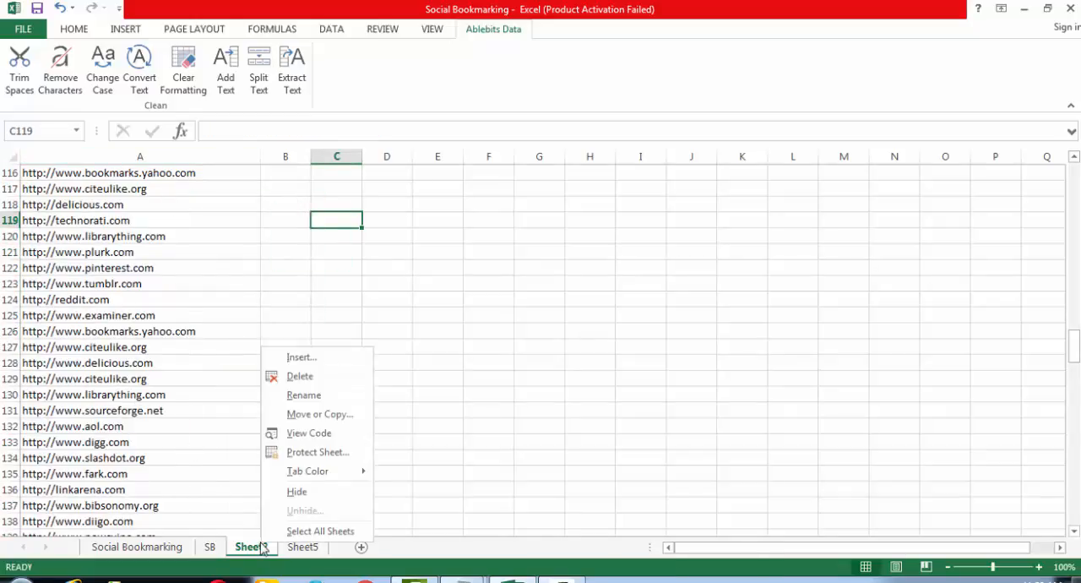
click(169, 161)
- Copy the whole of column A in Sheet2 and paste it into Sheet5 starting at E1
click(170, 159)
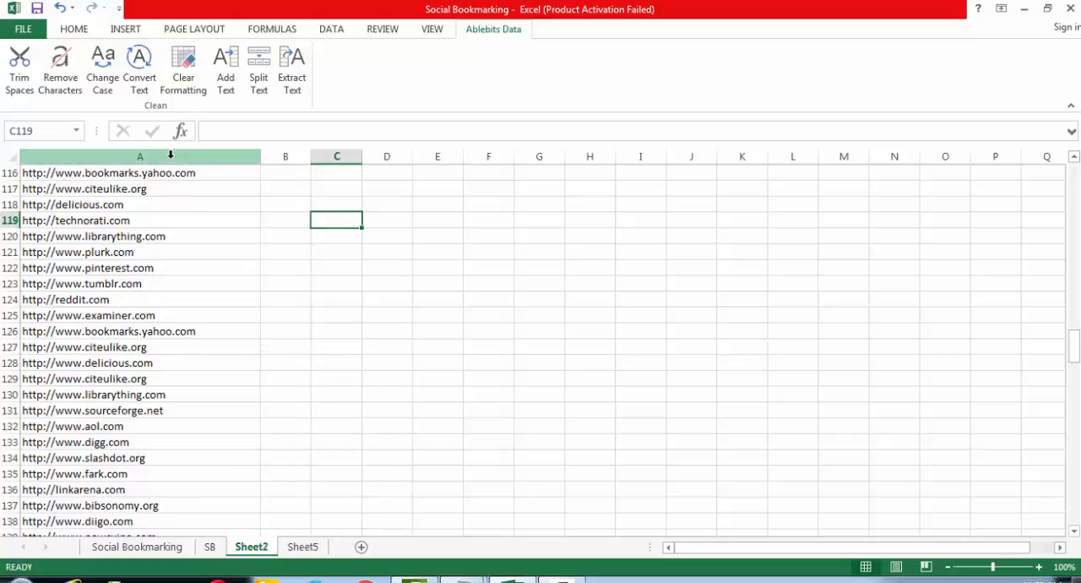
key(ctrl+c)
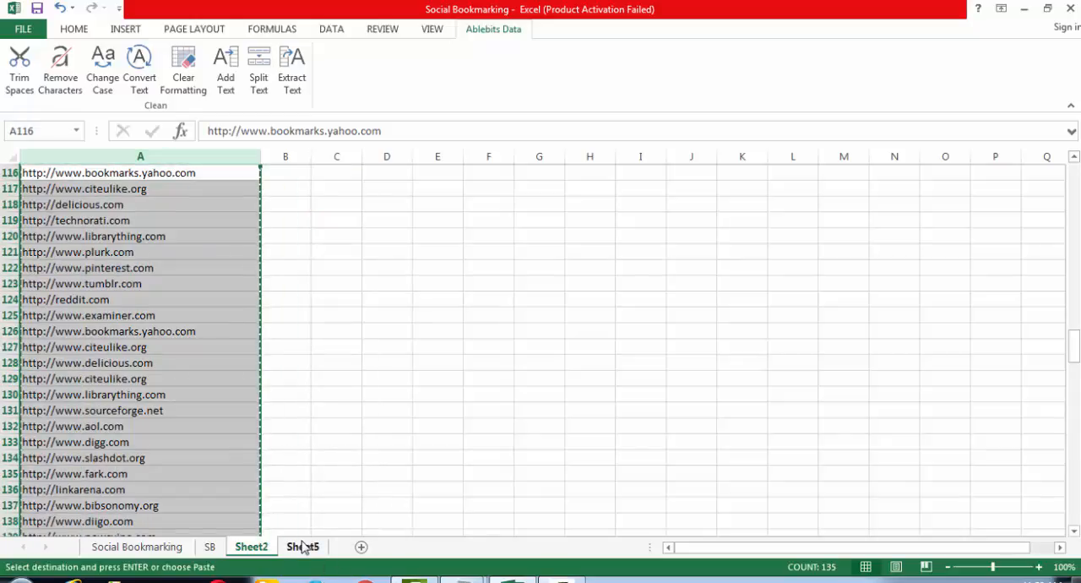
click(302, 547)
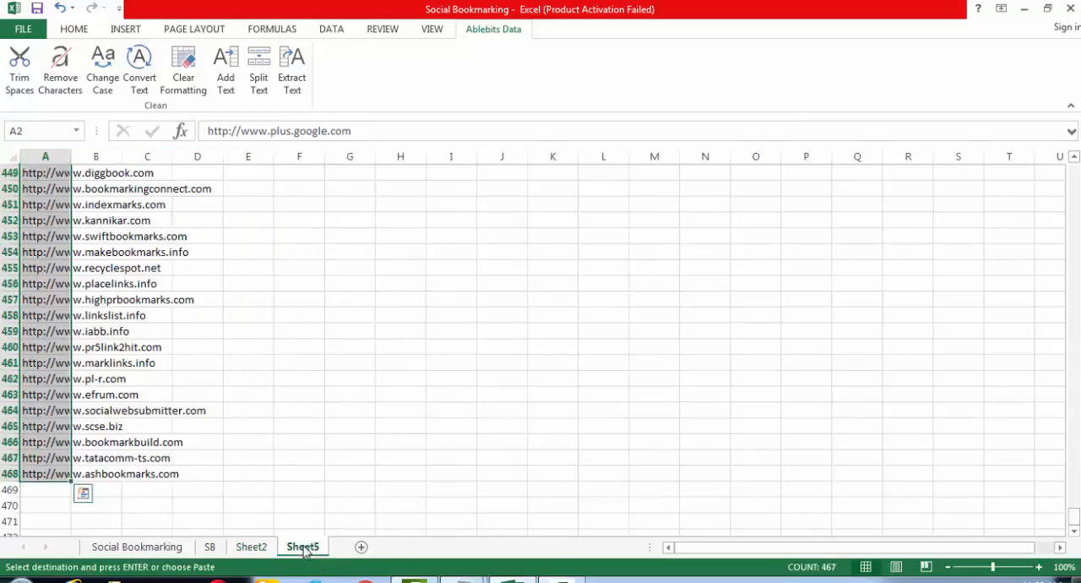
click(257, 171)
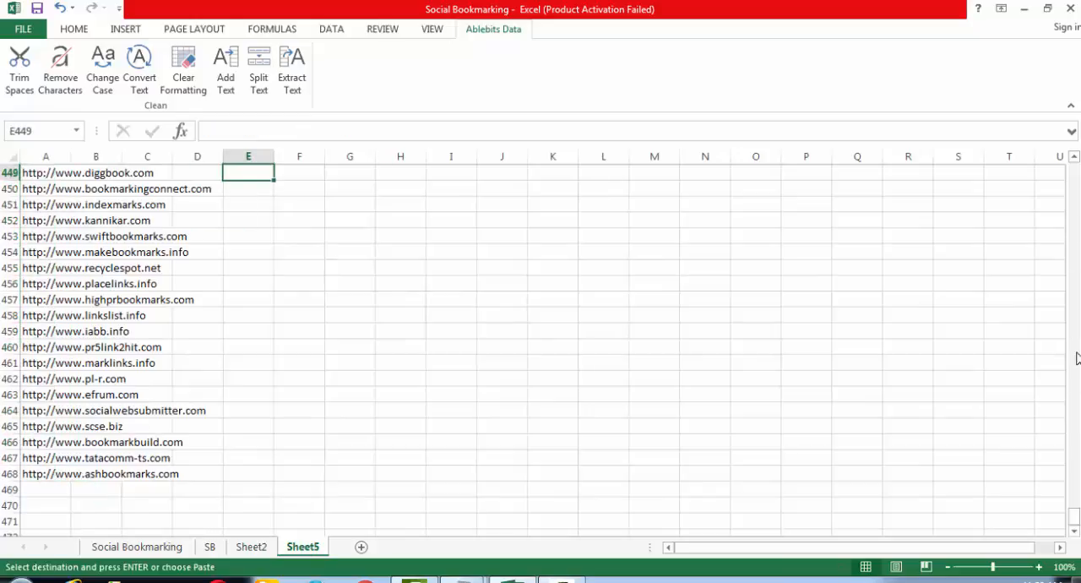
drag(1073, 517, 1073, 169)
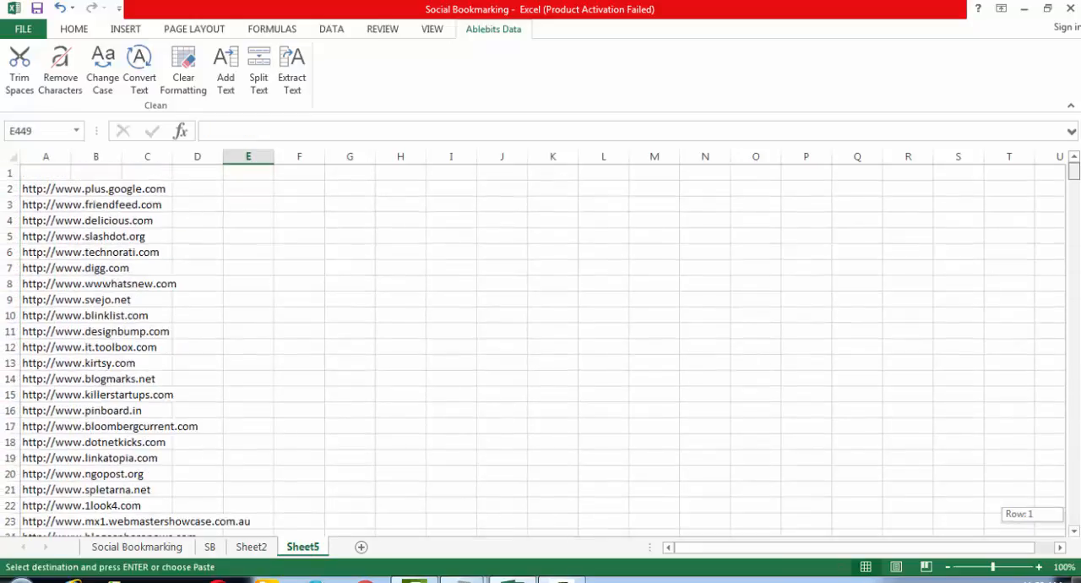
click(268, 173)
key(ctrl+v)
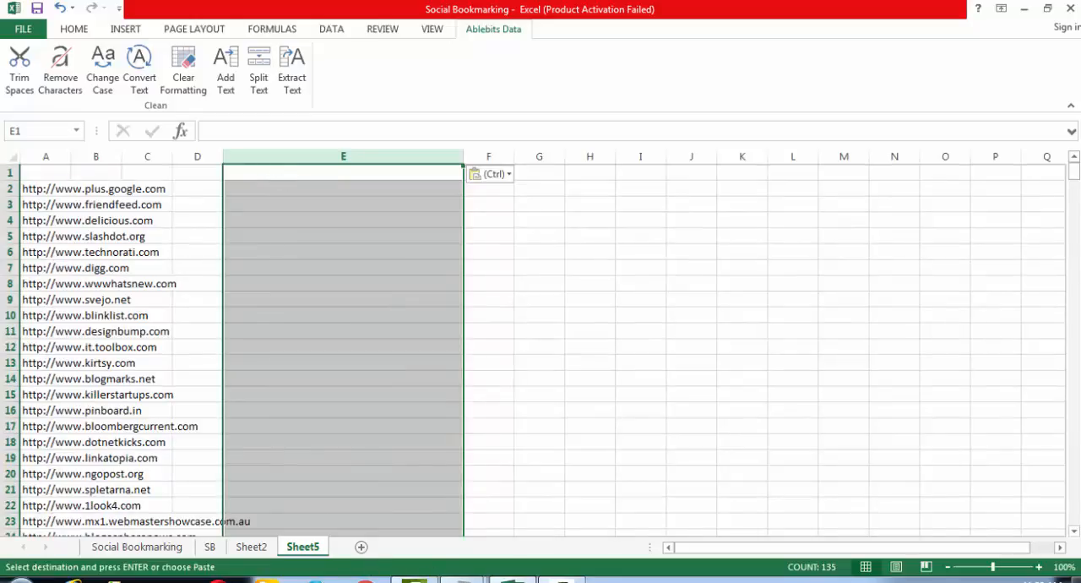
- Compare Sheet5 with the copied addresses in Sheet2, and paste them again over column E of Sheet5
click(251, 547)
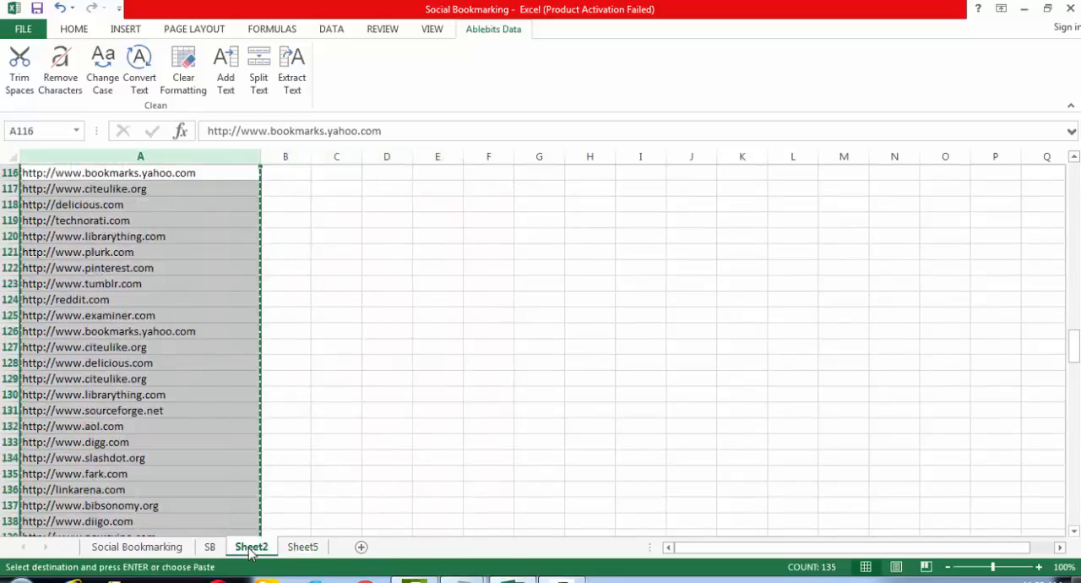
click(302, 547)
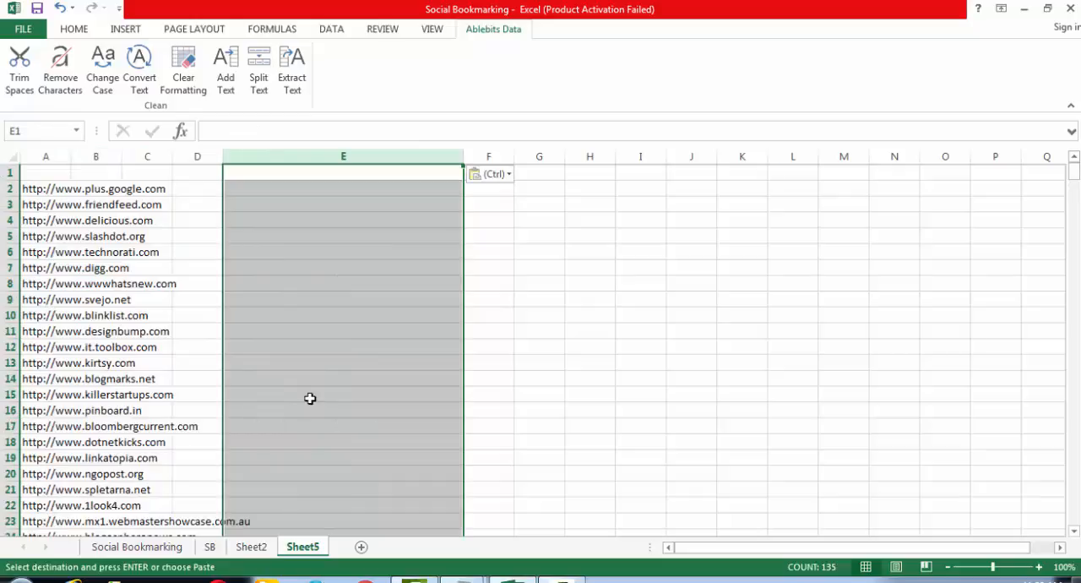
click(255, 548)
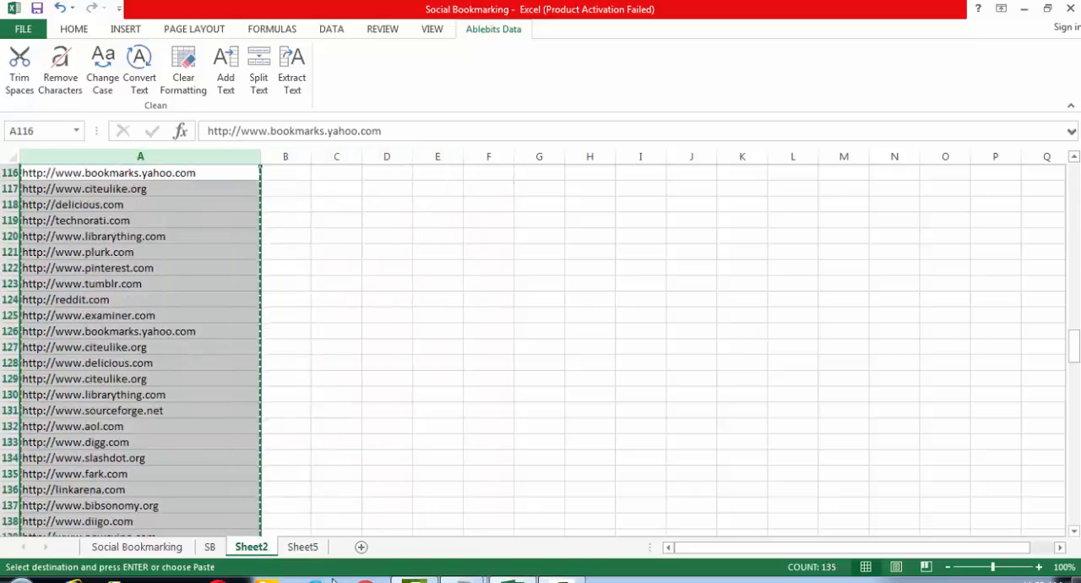
click(302, 548)
click(332, 157)
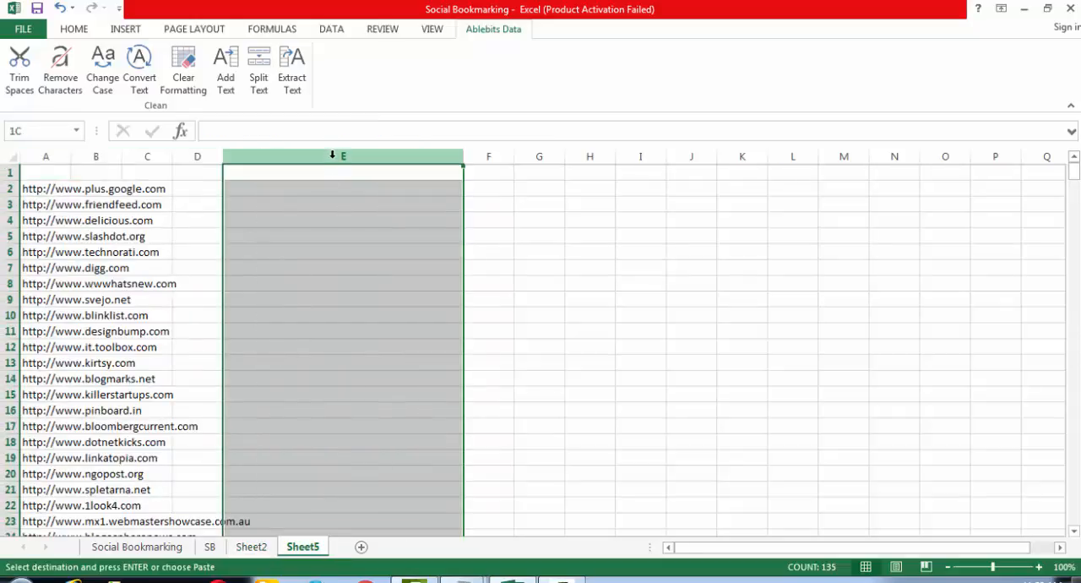
key(ctrl+v)
click(528, 222)
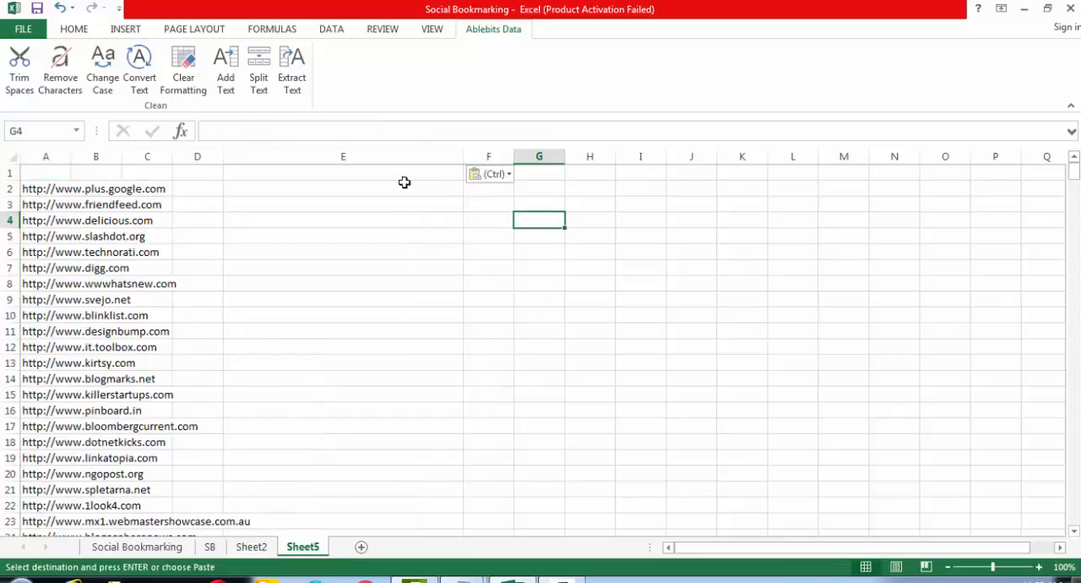
click(379, 177)
- Delete the empty rows 1 to 115 above the addresses in Sheet2
click(251, 548)
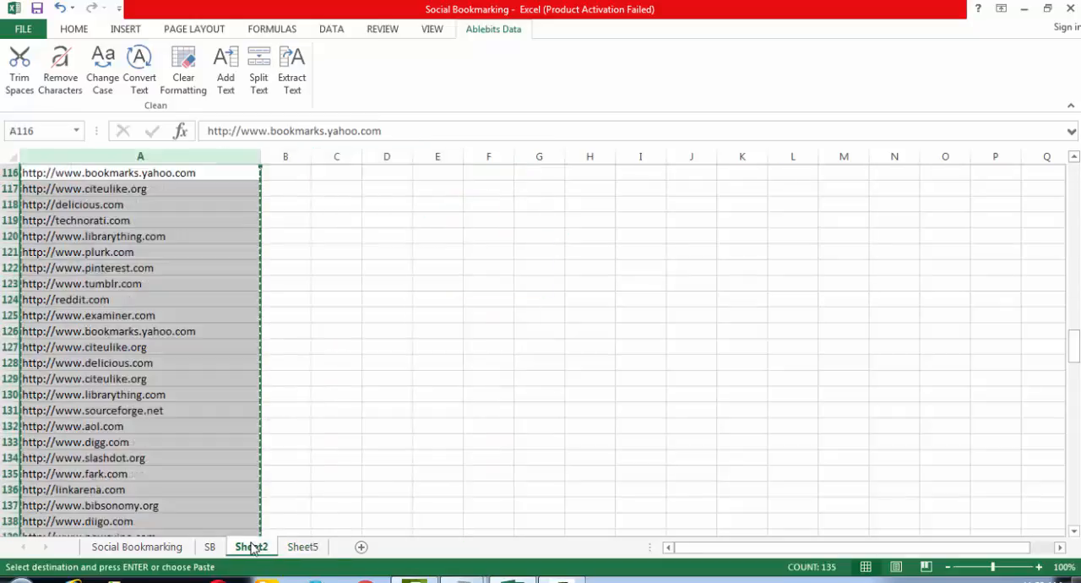
click(160, 175)
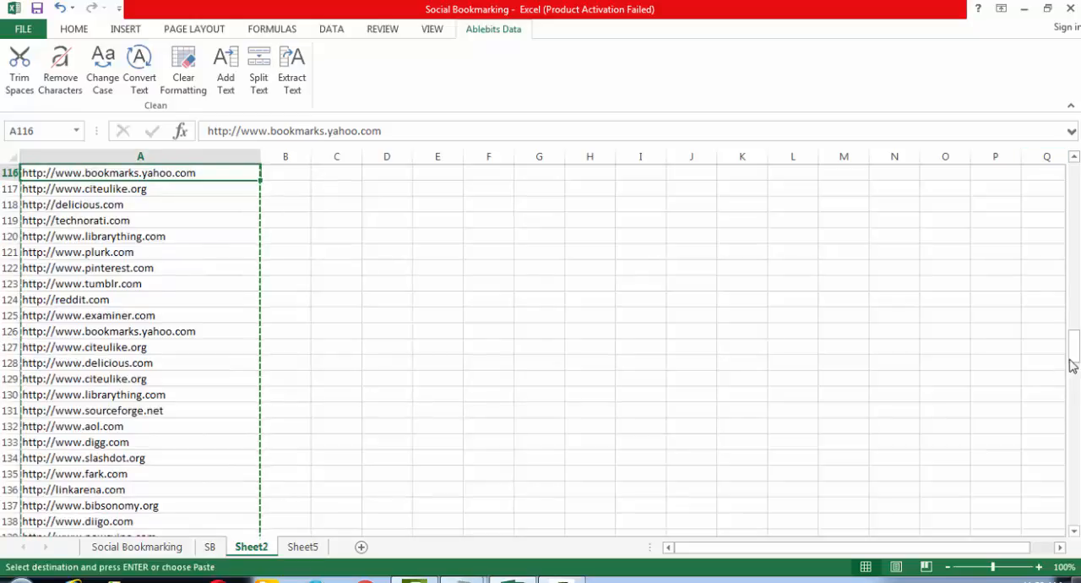
drag(1074, 355, 1074, 177)
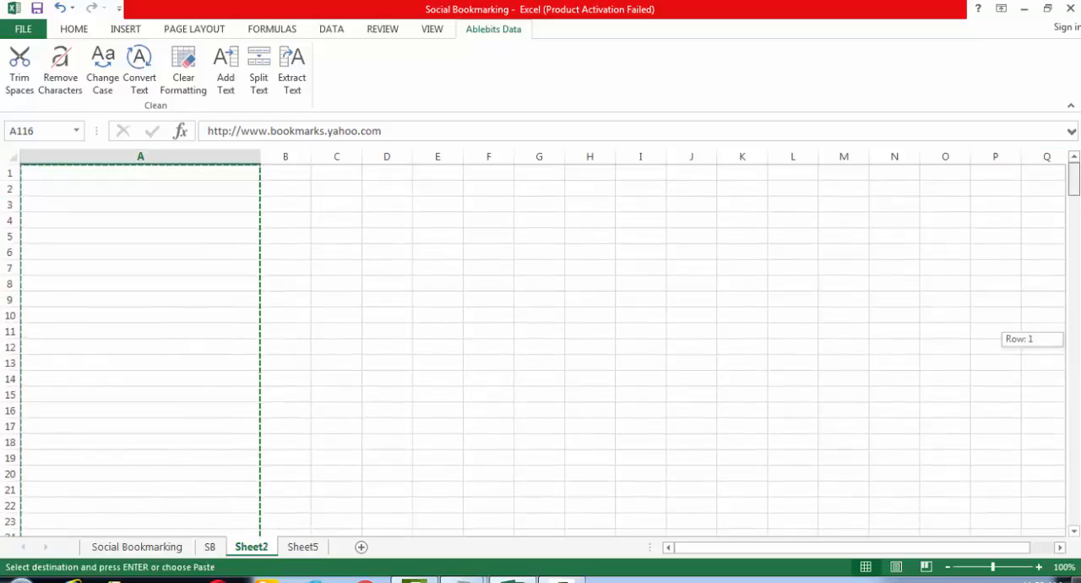
scroll(774, 410, down, 10)
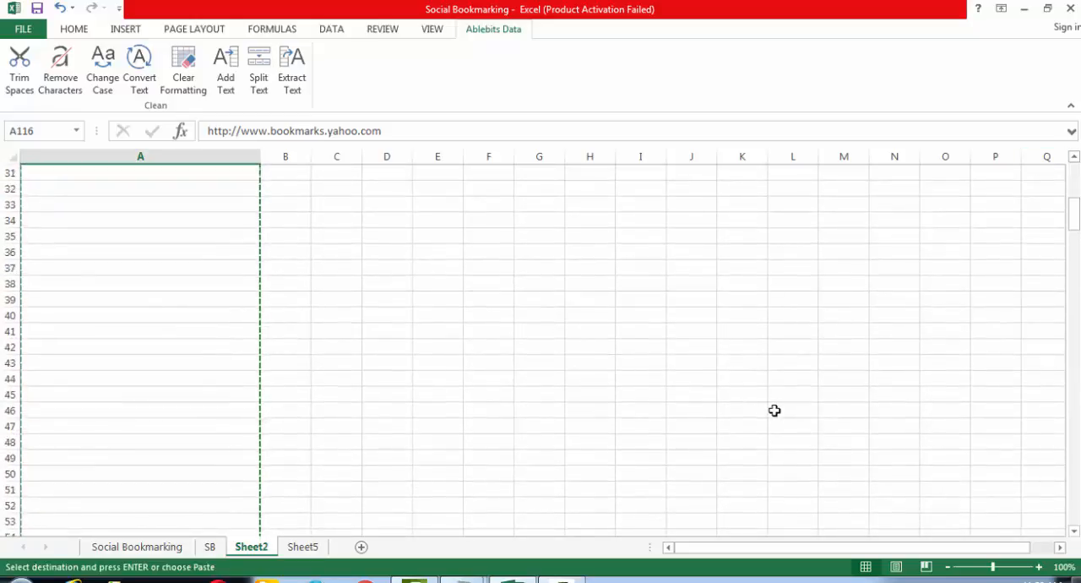
scroll(774, 410, down, 18)
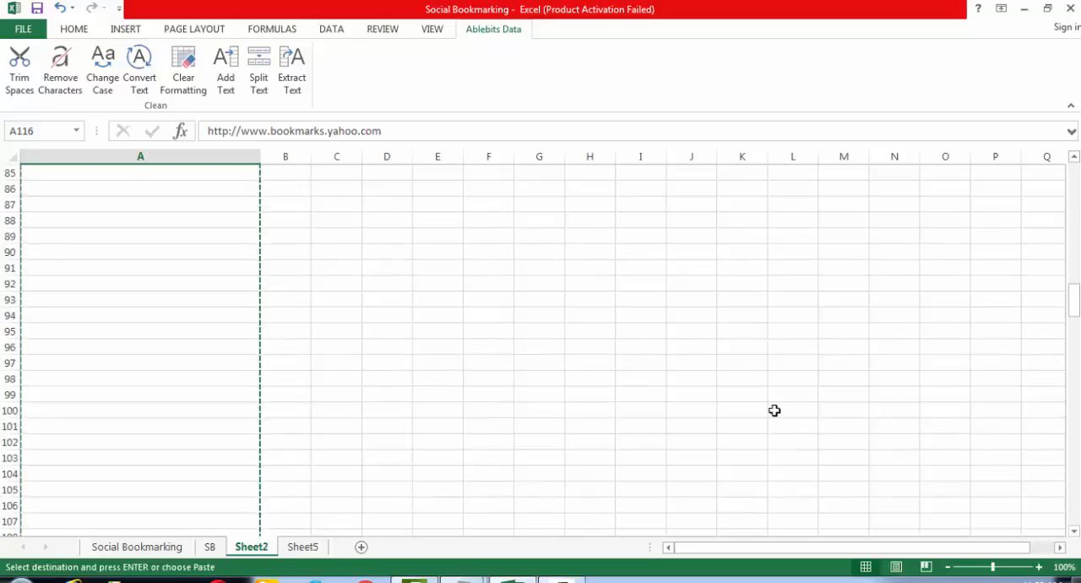
scroll(775, 410, down, 6)
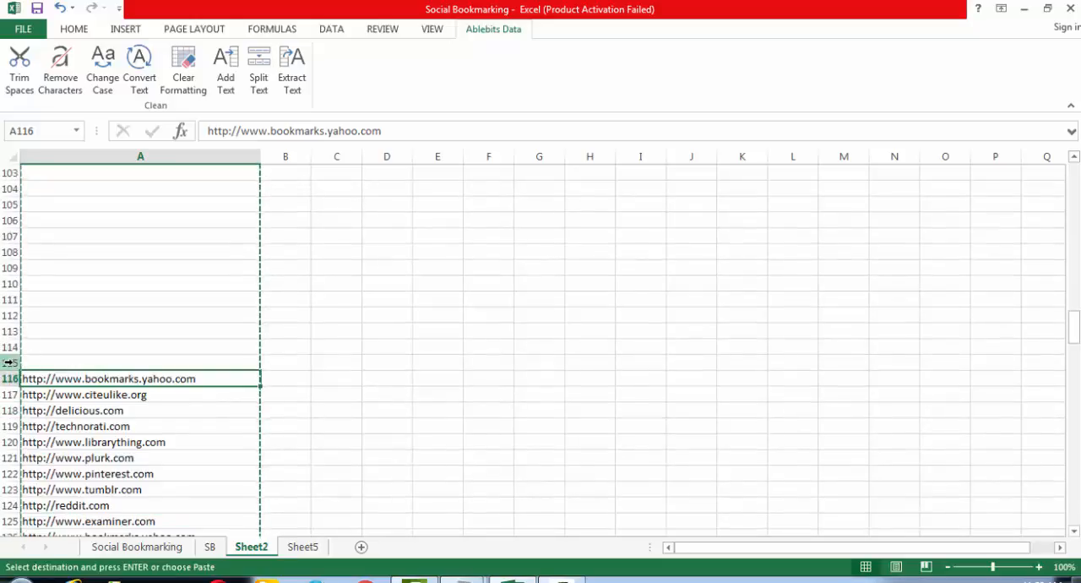
drag(8, 363, 2, 34)
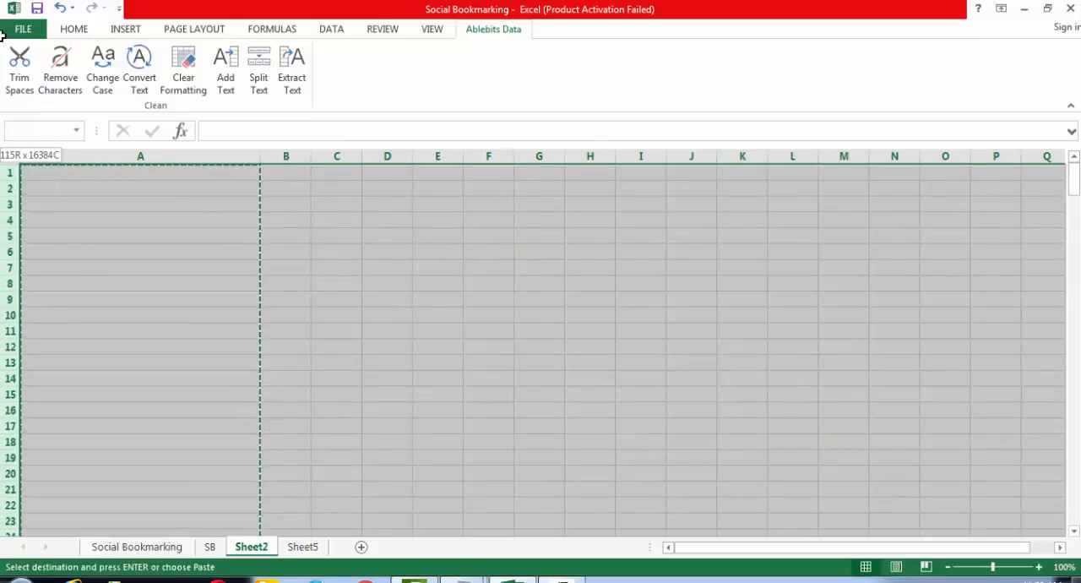
key(ctrl+minus)
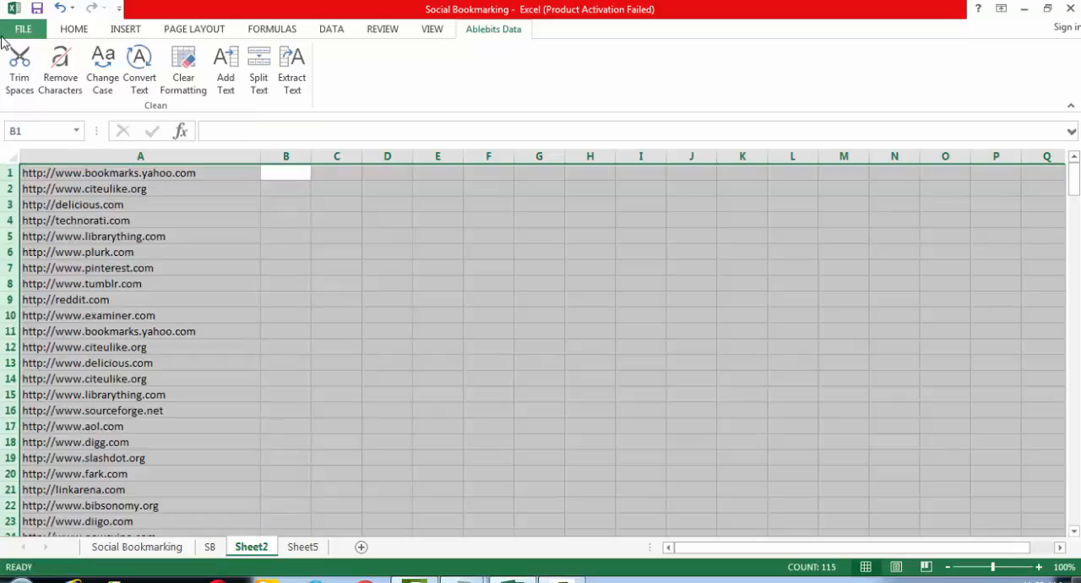
- Copy column A of Sheet2 into column E of Sheet5, and delete columns A to D in Sheet5
click(389, 296)
click(179, 153)
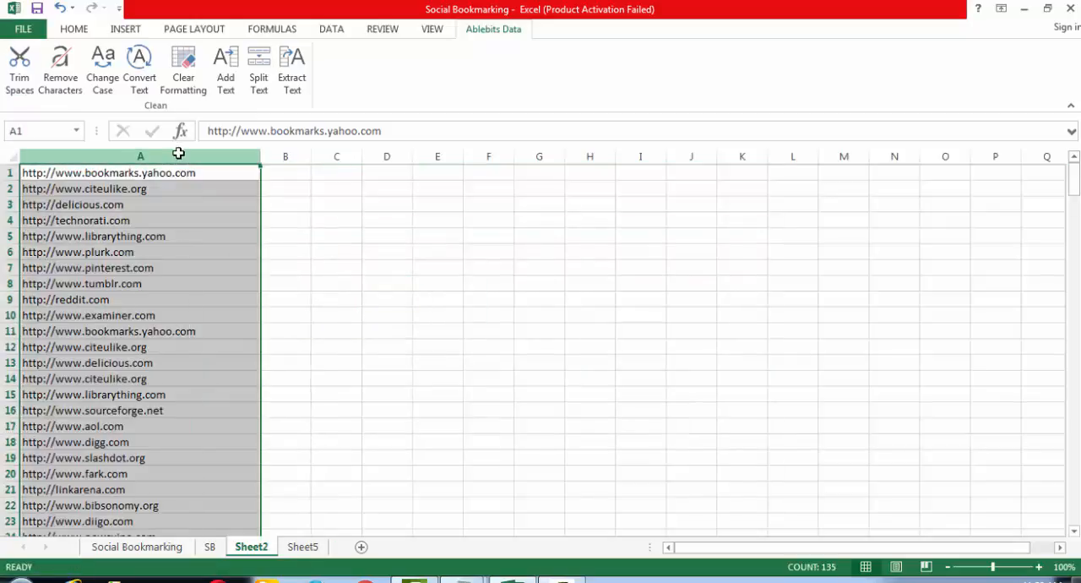
key(ctrl+c)
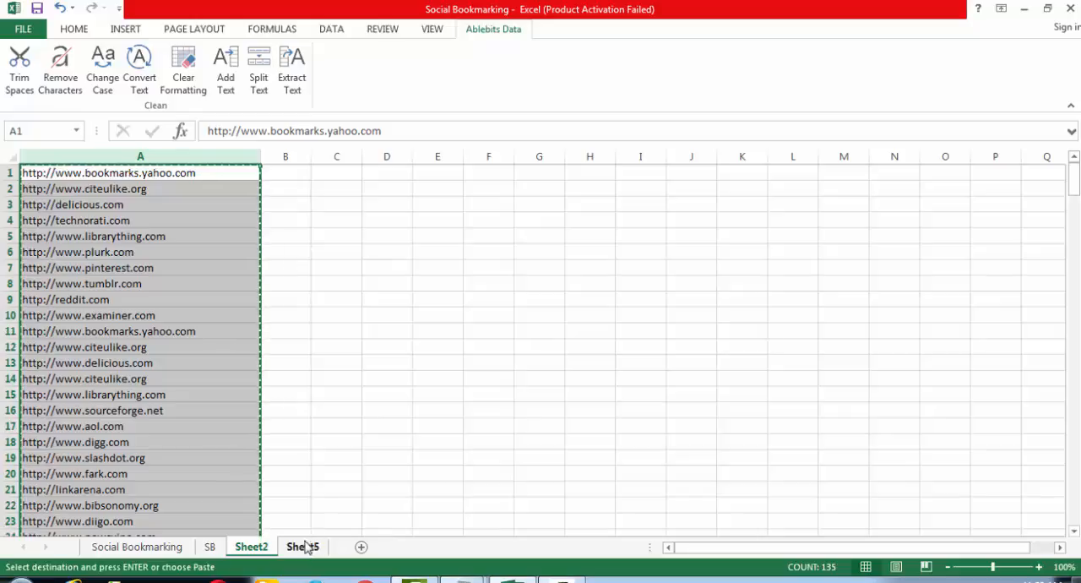
click(306, 545)
click(331, 156)
key(ctrl+v)
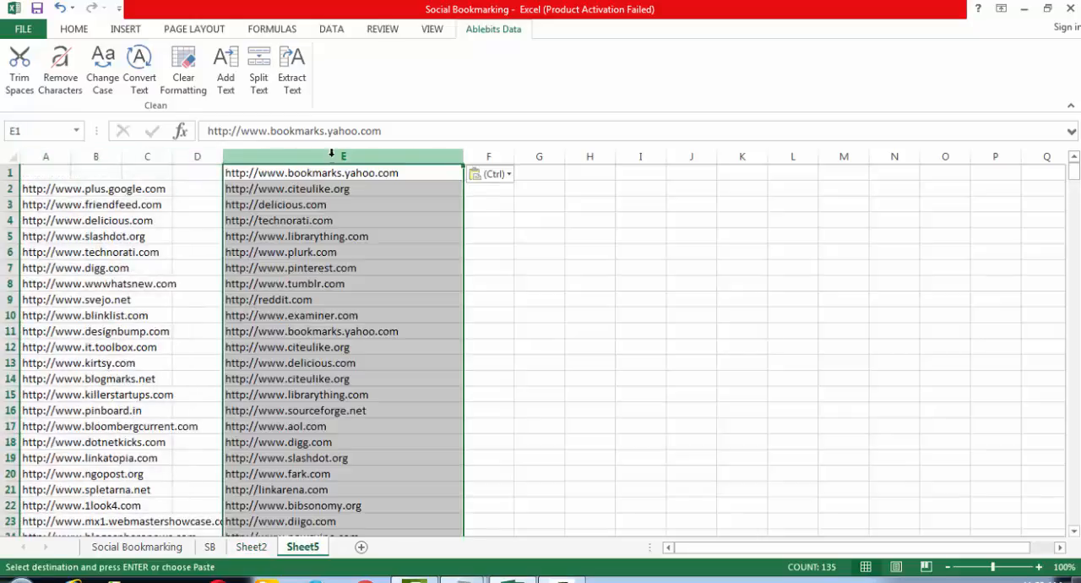
drag(188, 157, 73, 150)
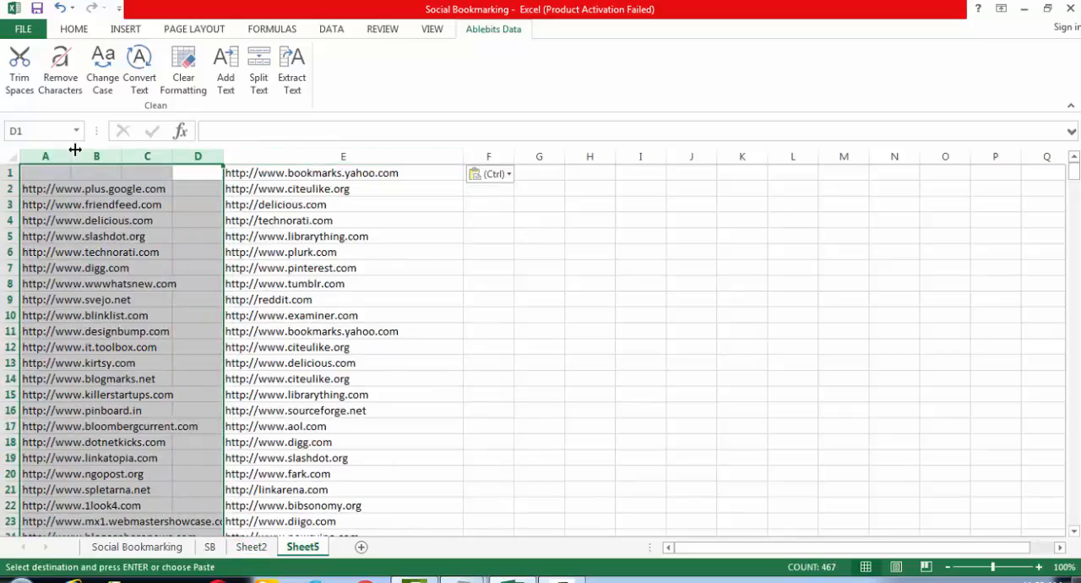
key(ctrl+minus)
- Highlight the duplicate values in column A of Sheet2 with Light Red Fill with Dark Red Text
click(249, 546)
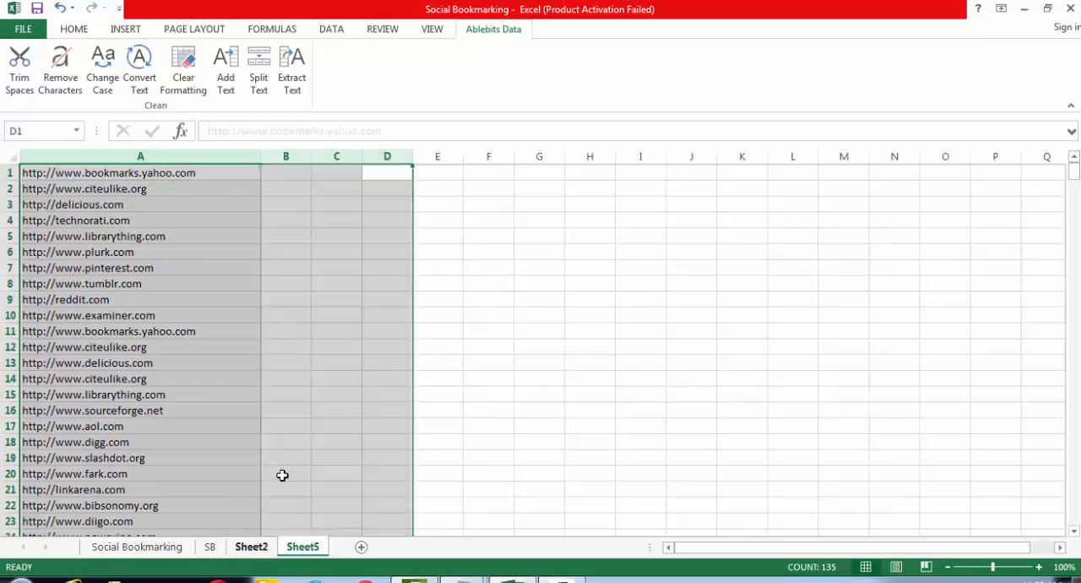
click(375, 378)
click(175, 160)
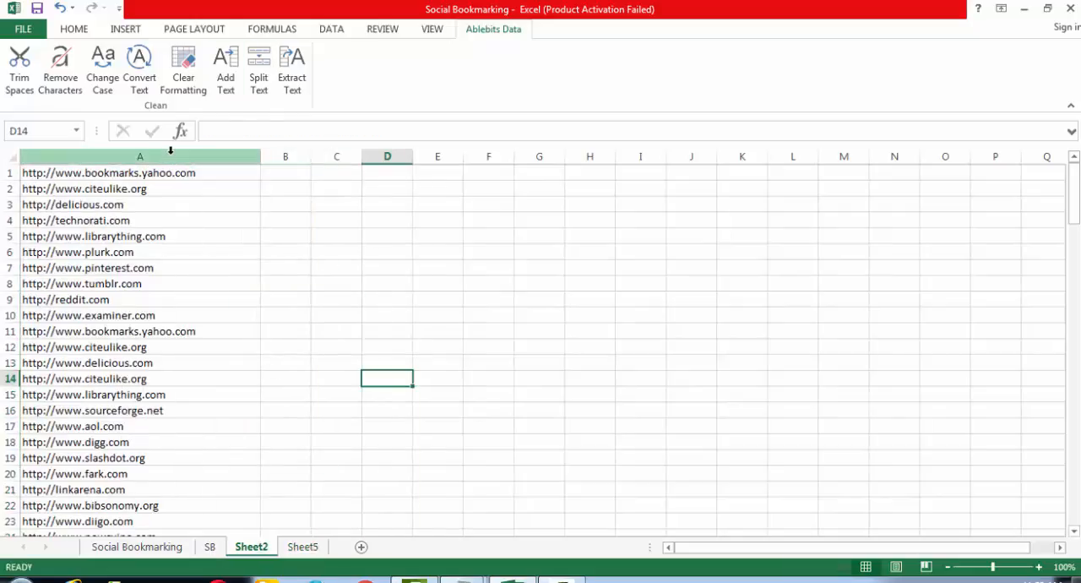
click(74, 30)
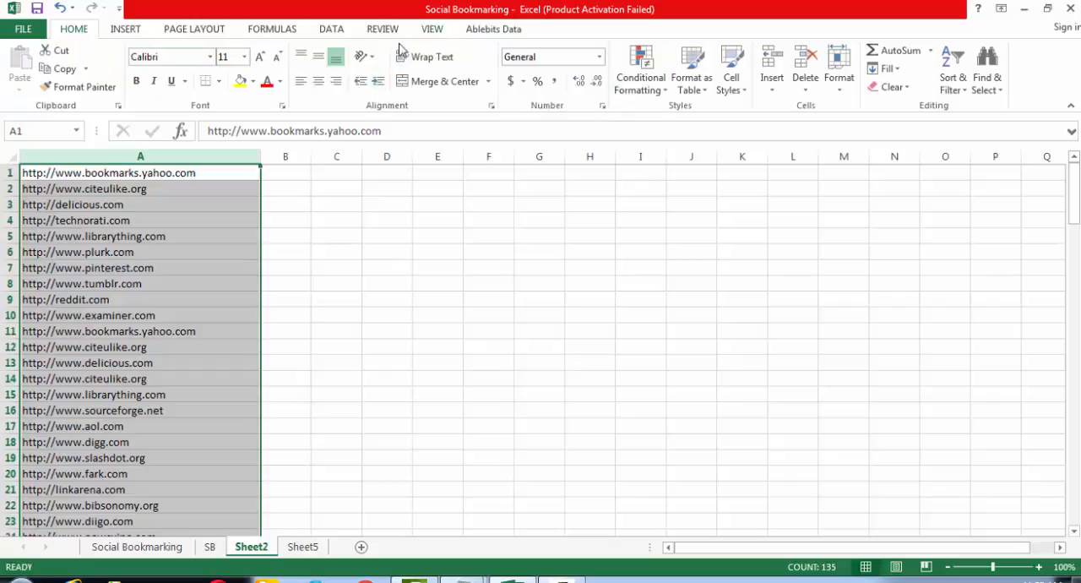
click(640, 69)
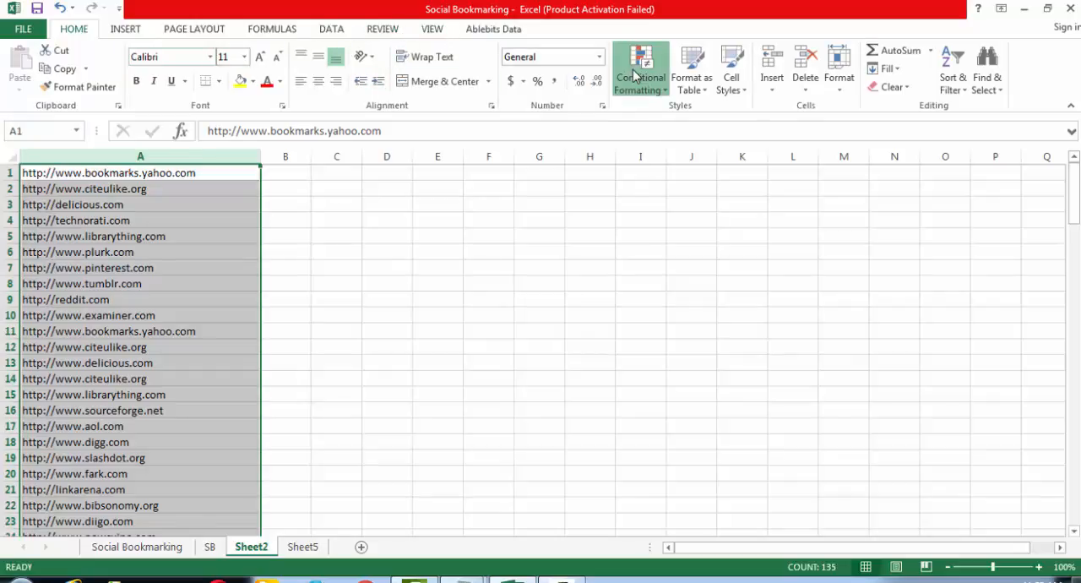
mouse_move(655, 122)
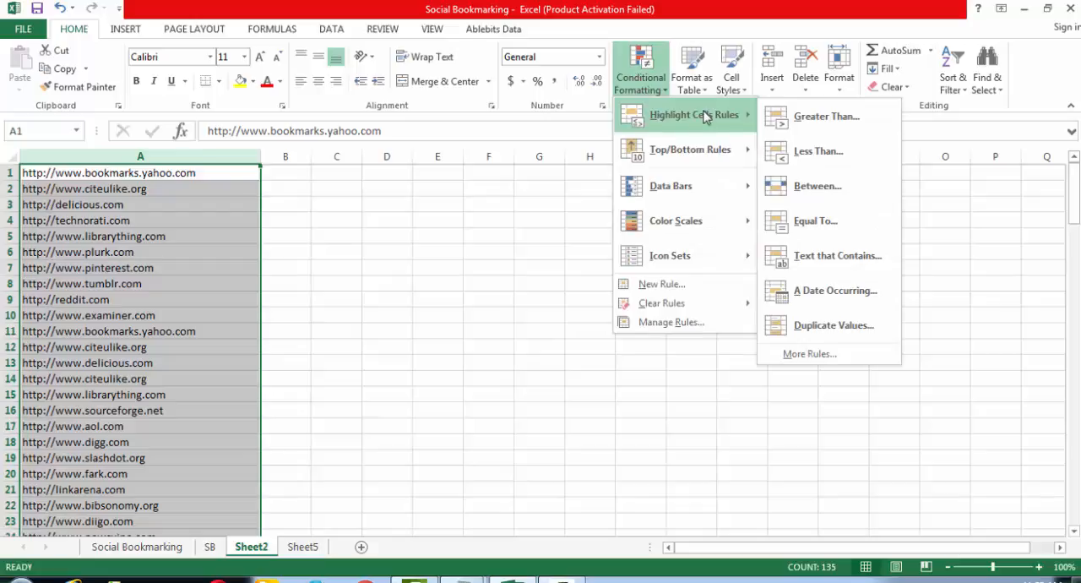
click(876, 326)
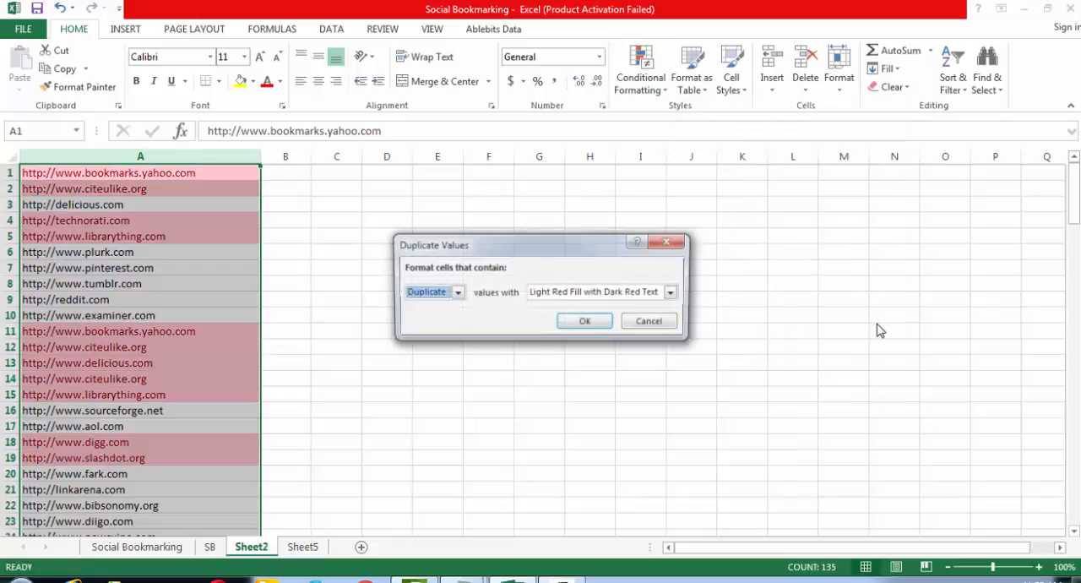
click(574, 331)
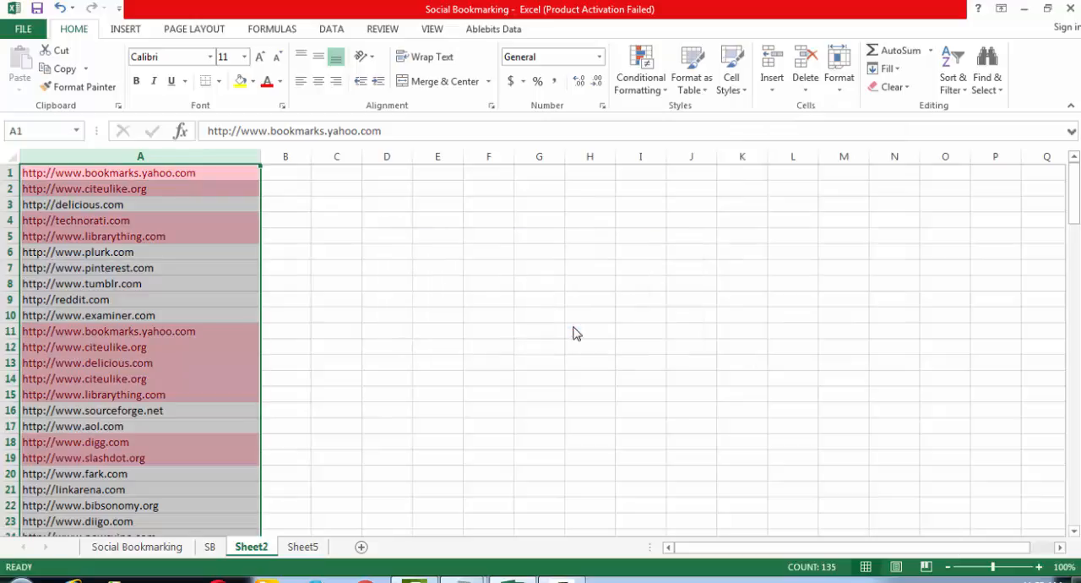
drag(1074, 207, 1071, 173)
click(10, 236)
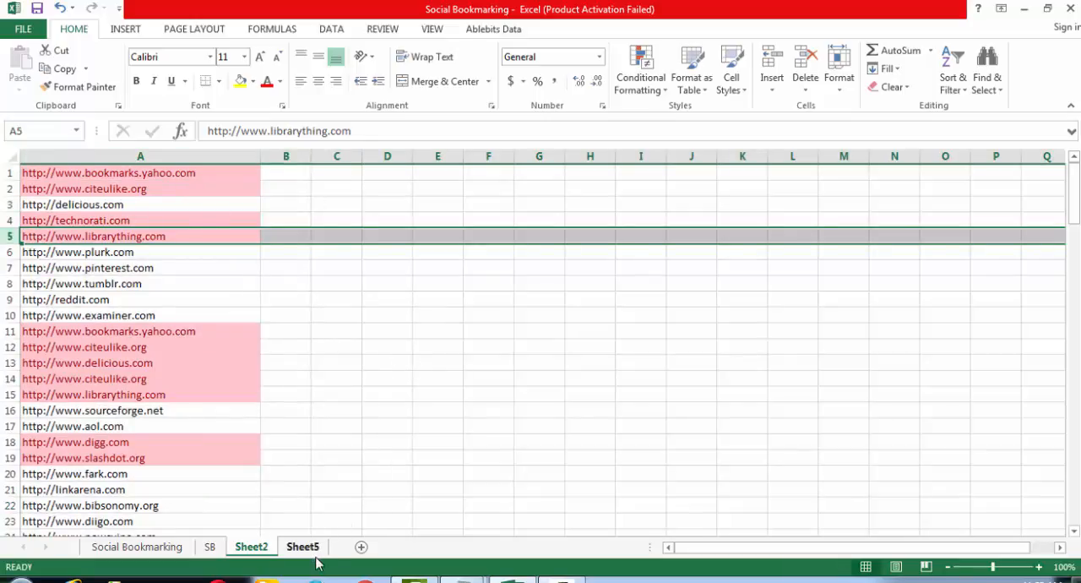
click(470, 412)
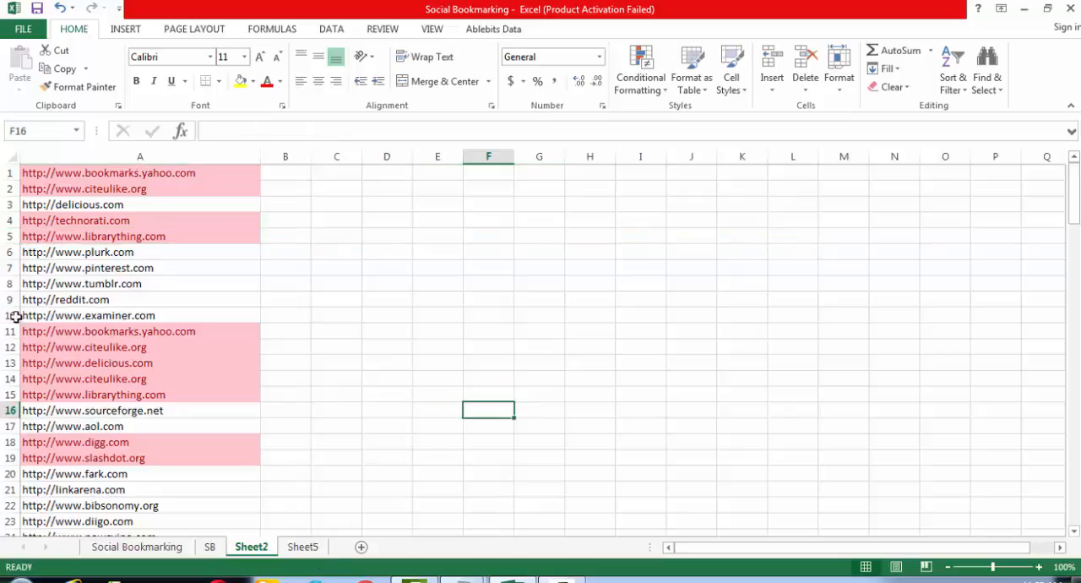
- Delete row 1 of Sheet2, which holds the first bookmarks.yahoo.com duplicate
click(199, 335)
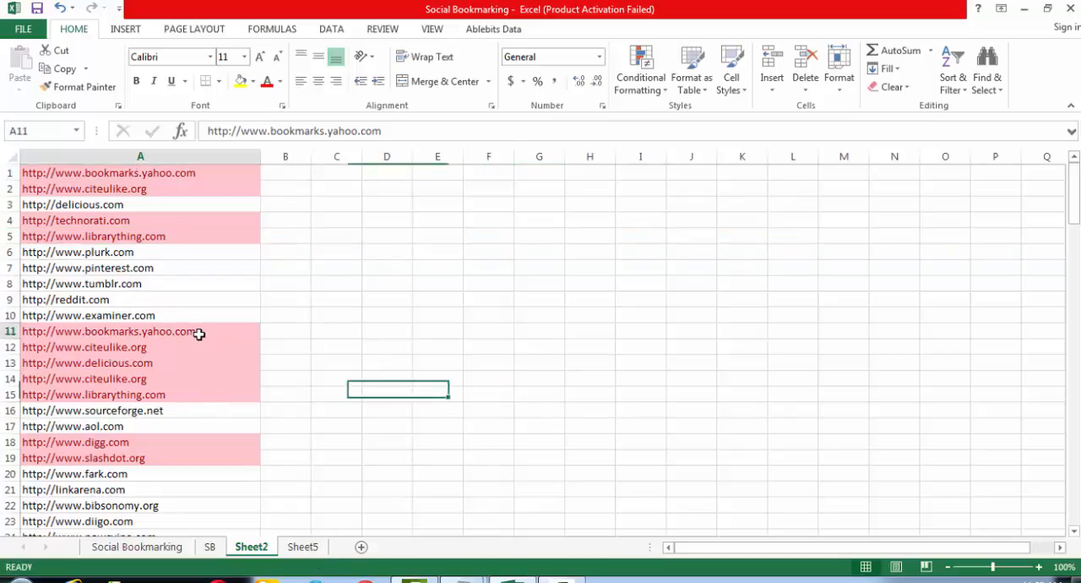
click(197, 175)
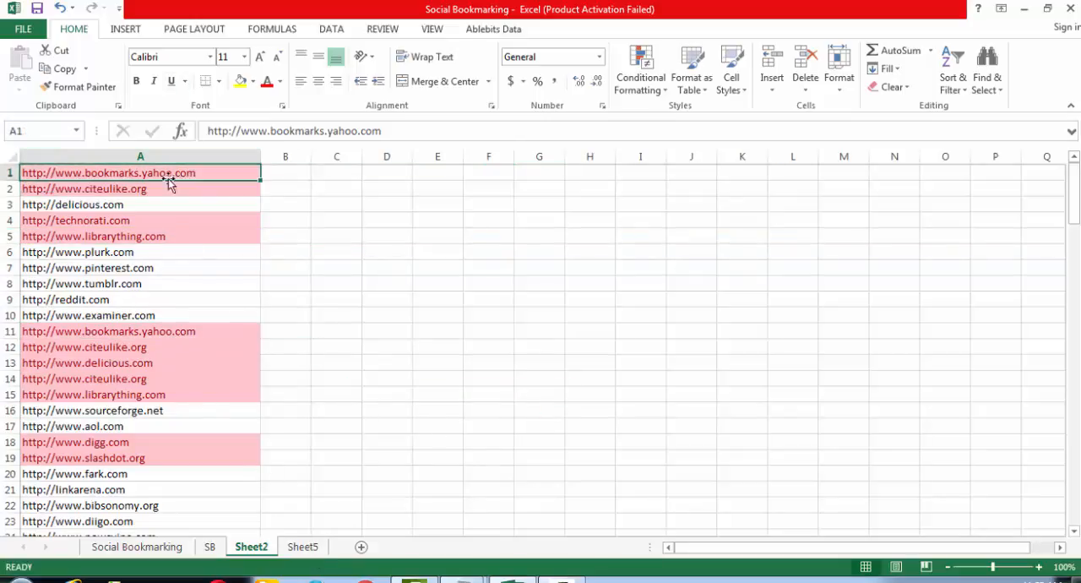
click(3, 172)
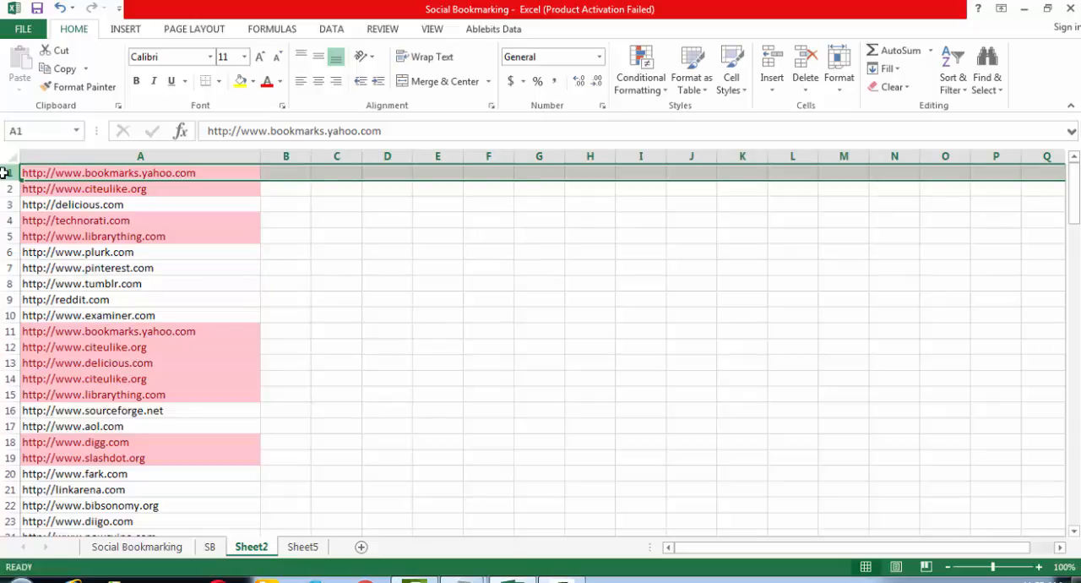
key(ctrl+minus)
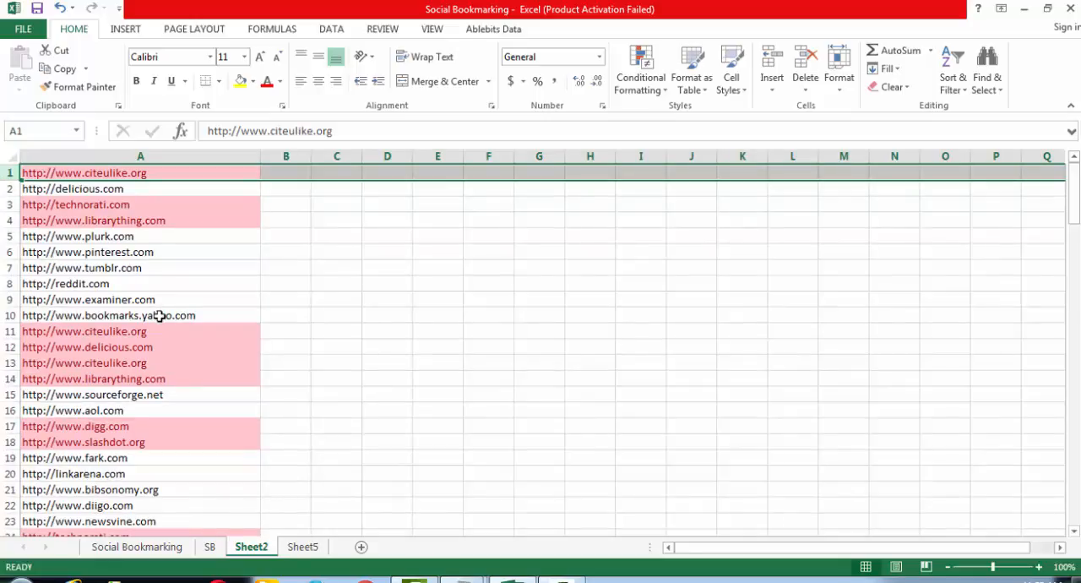
- Remove the duplicate values from column A of Sheet5, treating the data as having no headers
click(306, 547)
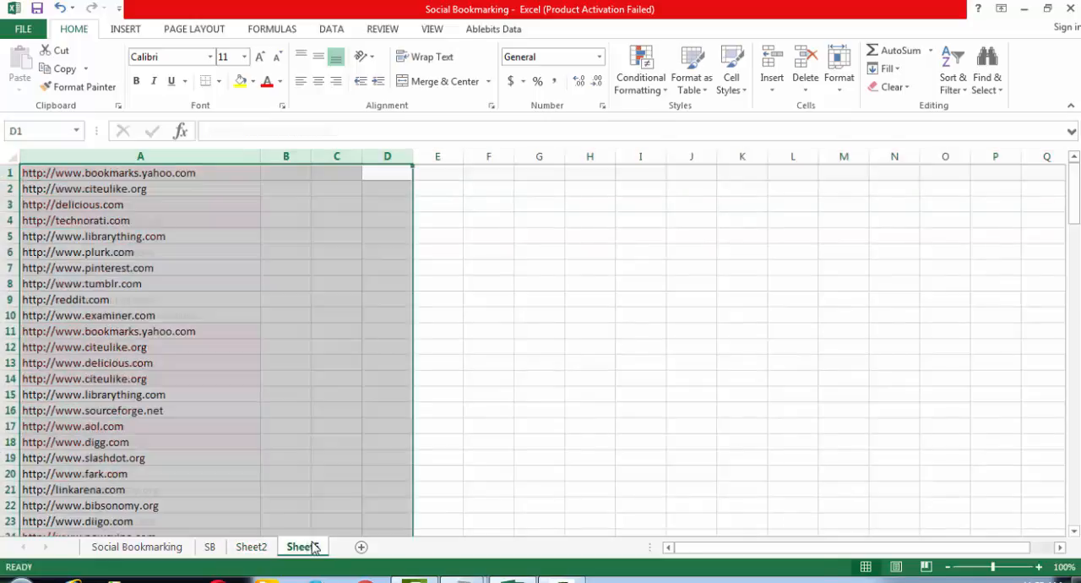
click(524, 299)
click(114, 157)
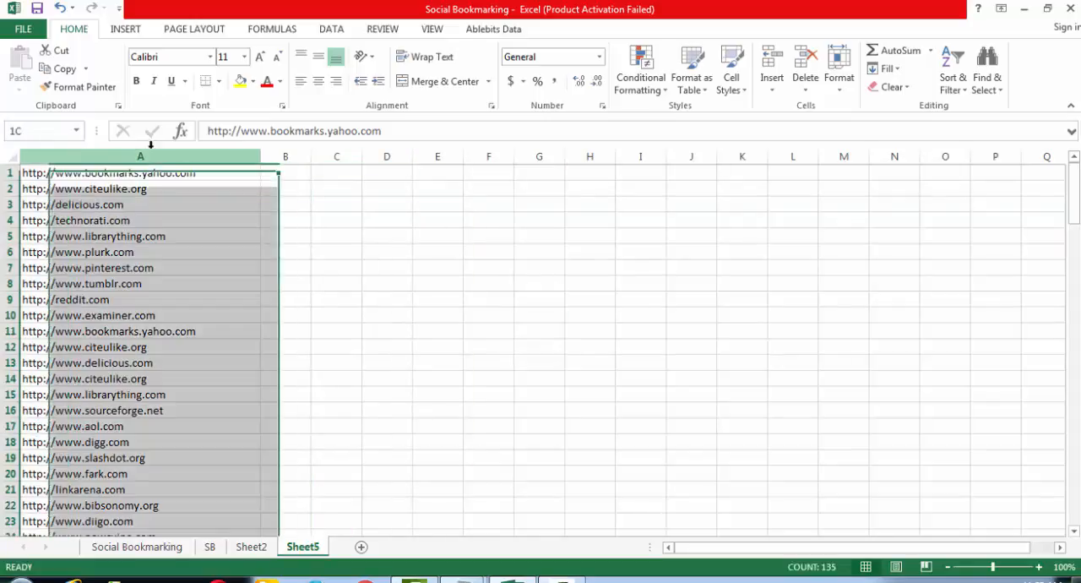
click(325, 34)
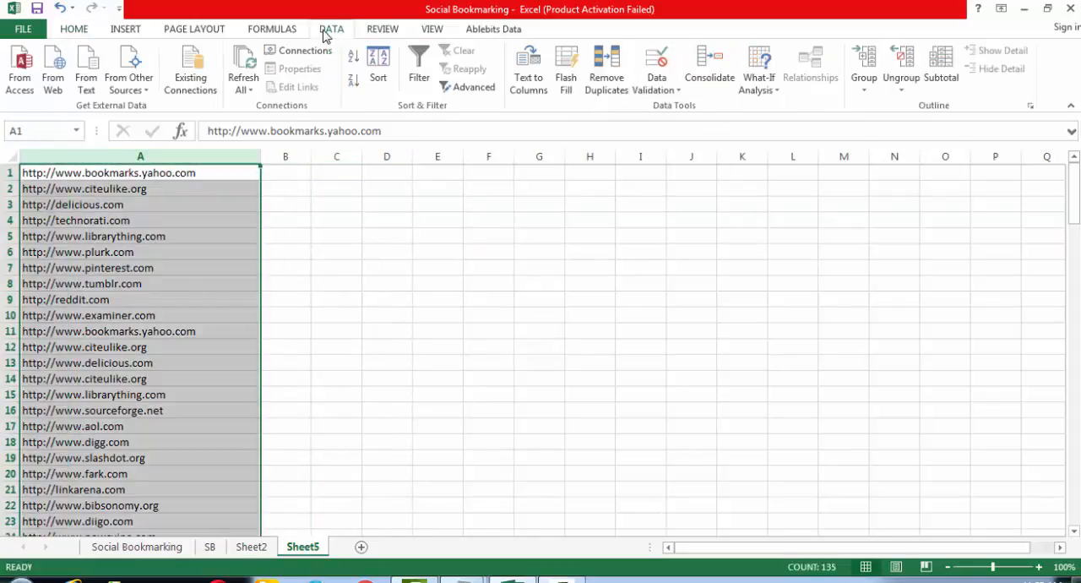
click(605, 78)
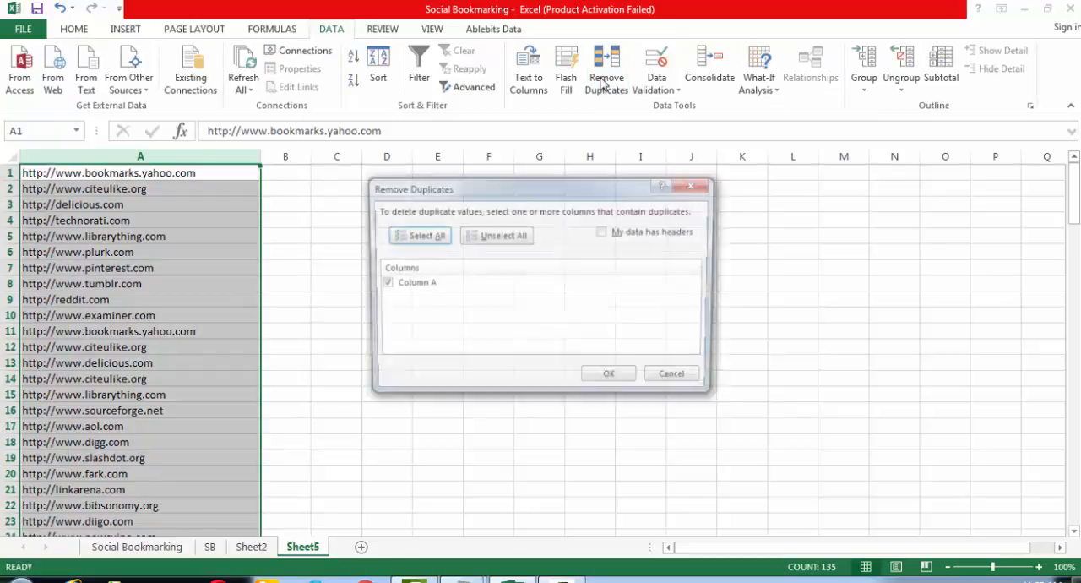
click(611, 379)
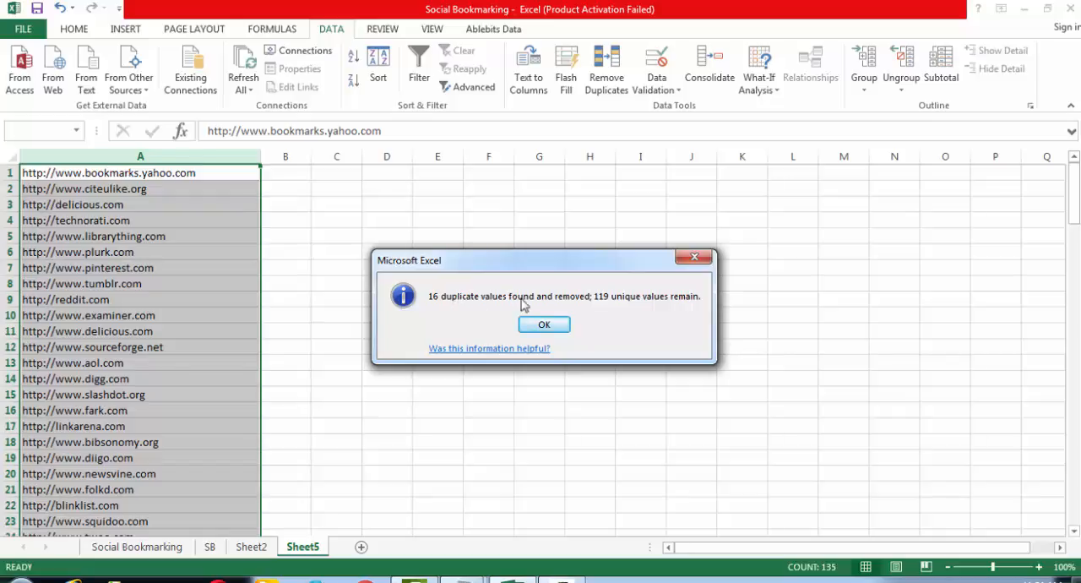
click(545, 326)
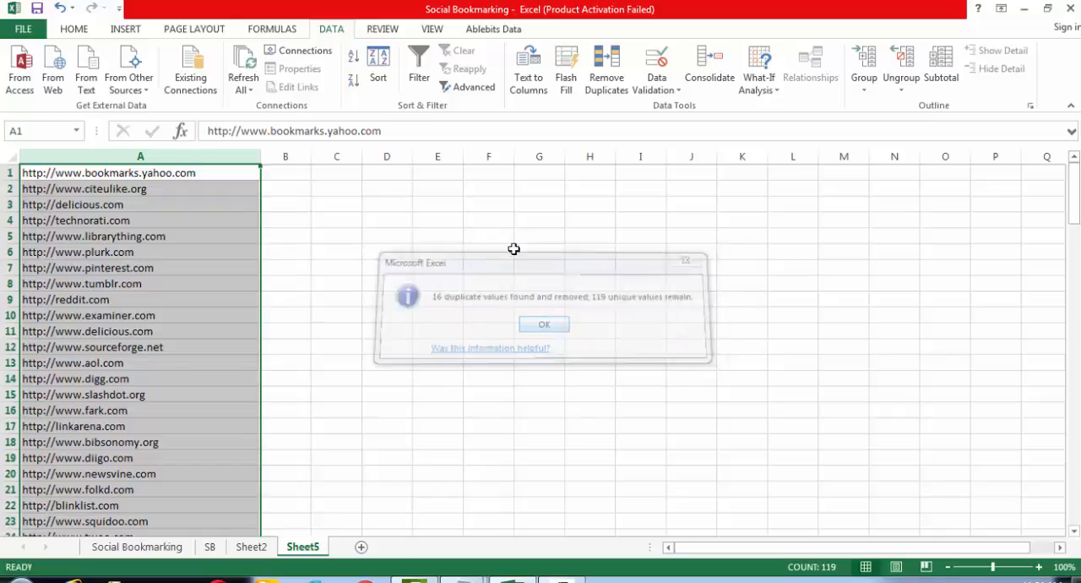
click(500, 270)
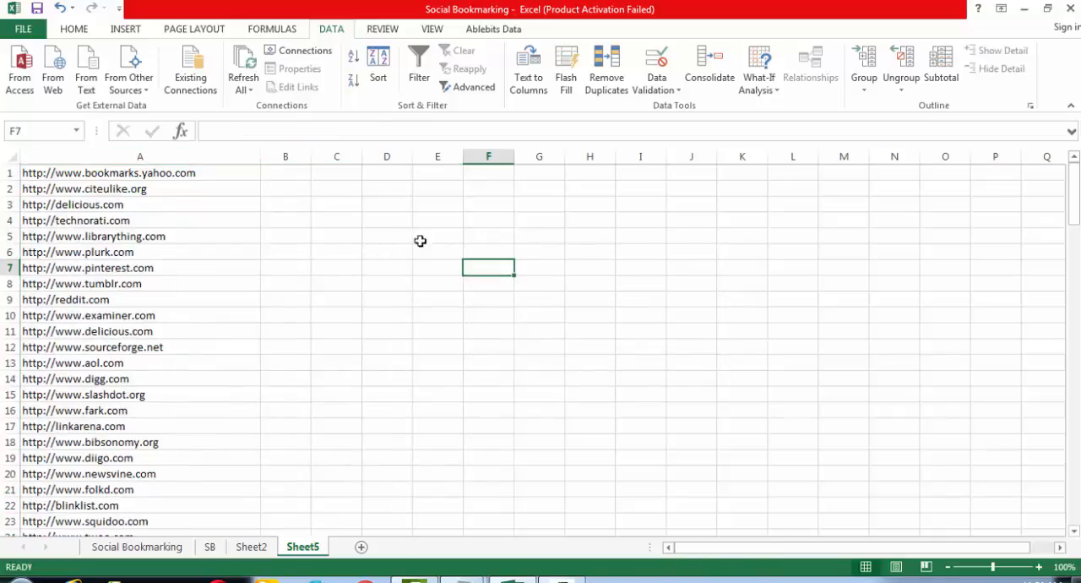
- Find all occurrences of yahoo.com in Sheet5 to check for remaining duplicates
click(126, 176)
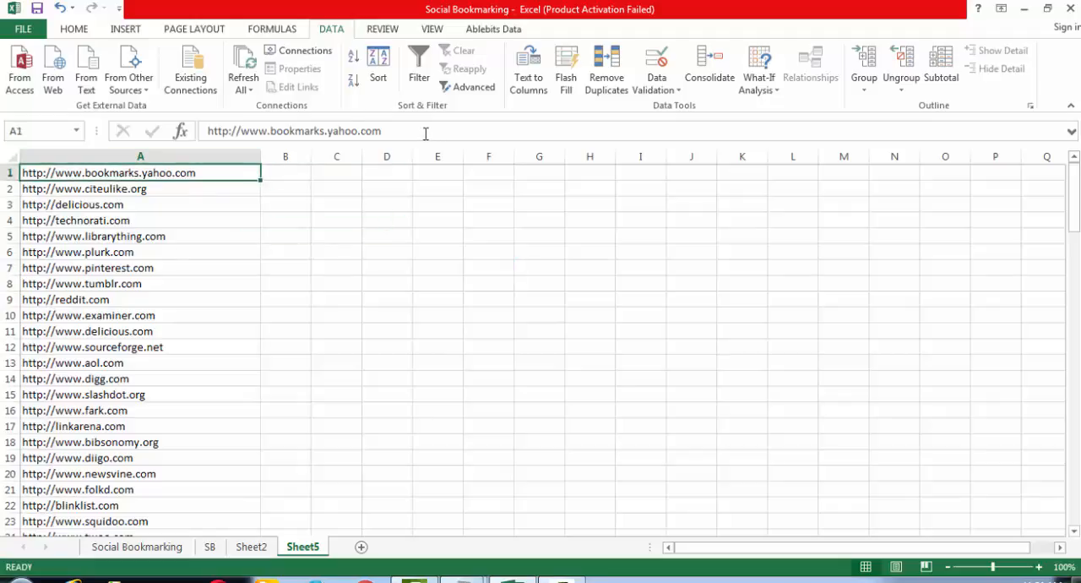
drag(384, 131, 333, 130)
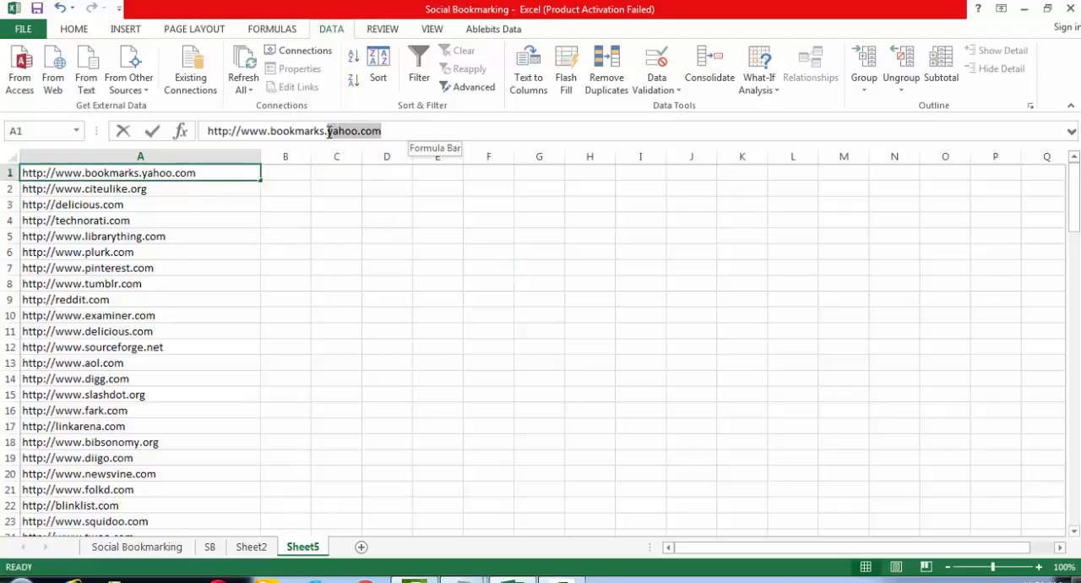
key(ctrl+c)
click(423, 272)
key(ctrl+f)
key(ctrl+v)
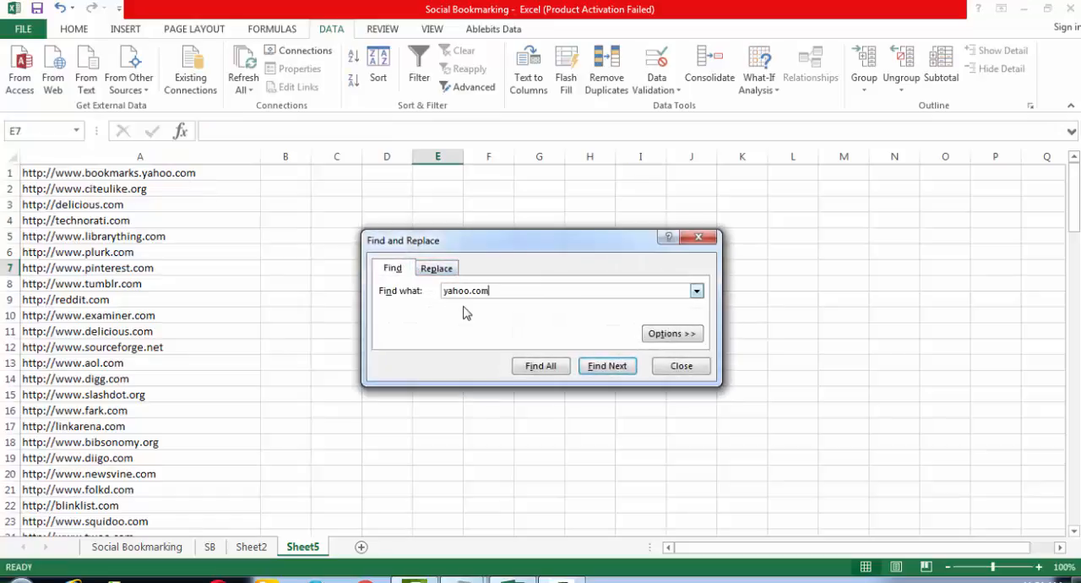
click(544, 369)
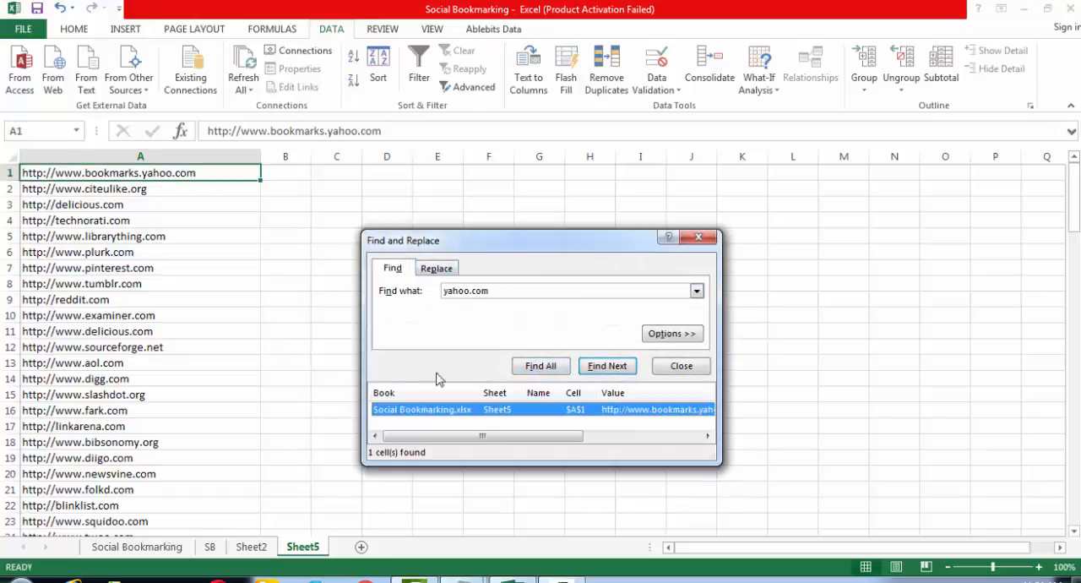
click(693, 369)
click(253, 266)
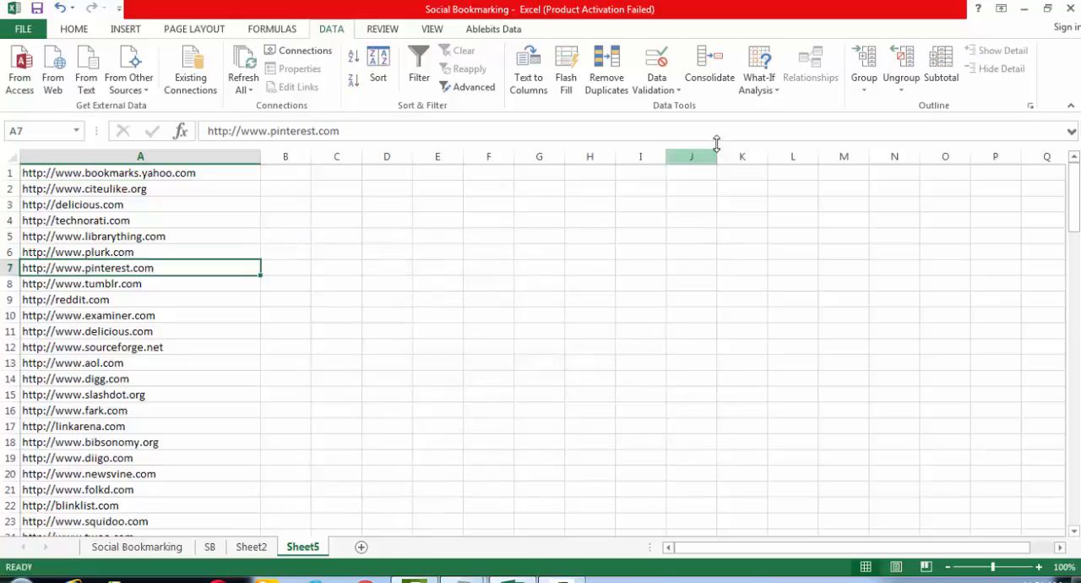
- Check the Social Bookmarking sheet and compare the ends of the address lists in SB and Sheet2
click(68, 30)
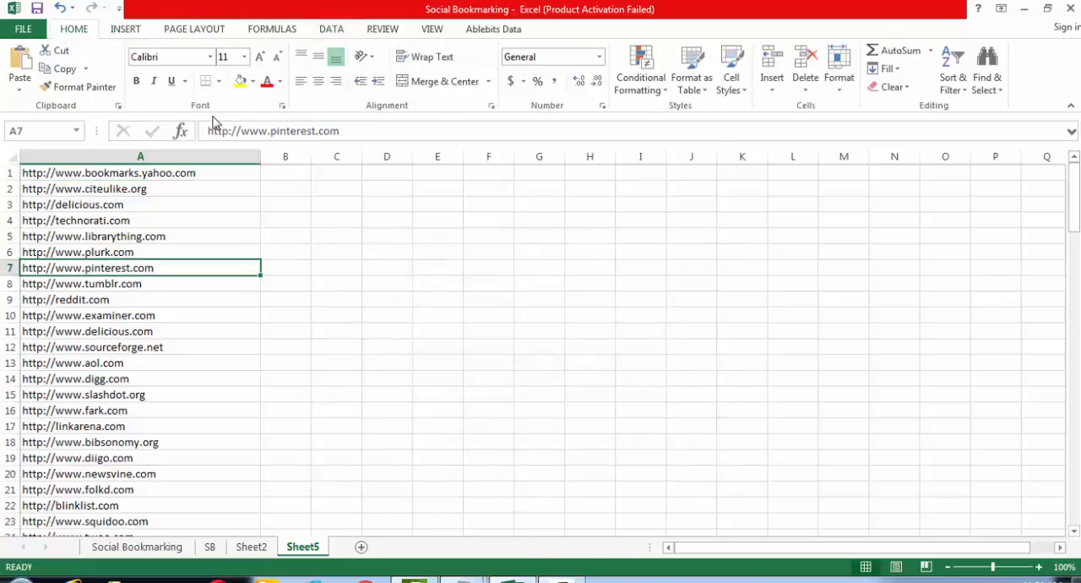
click(175, 548)
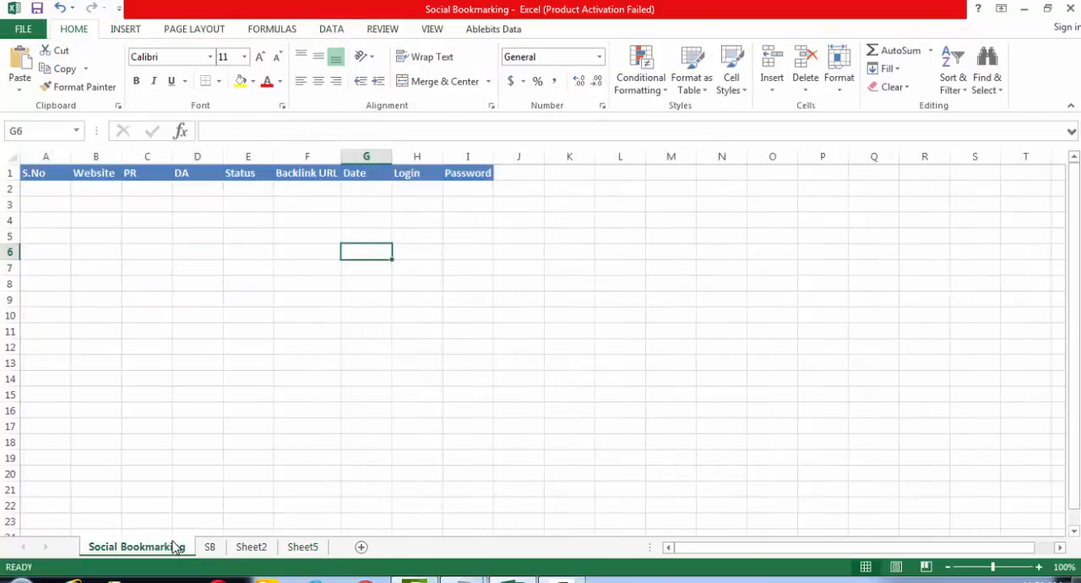
click(210, 547)
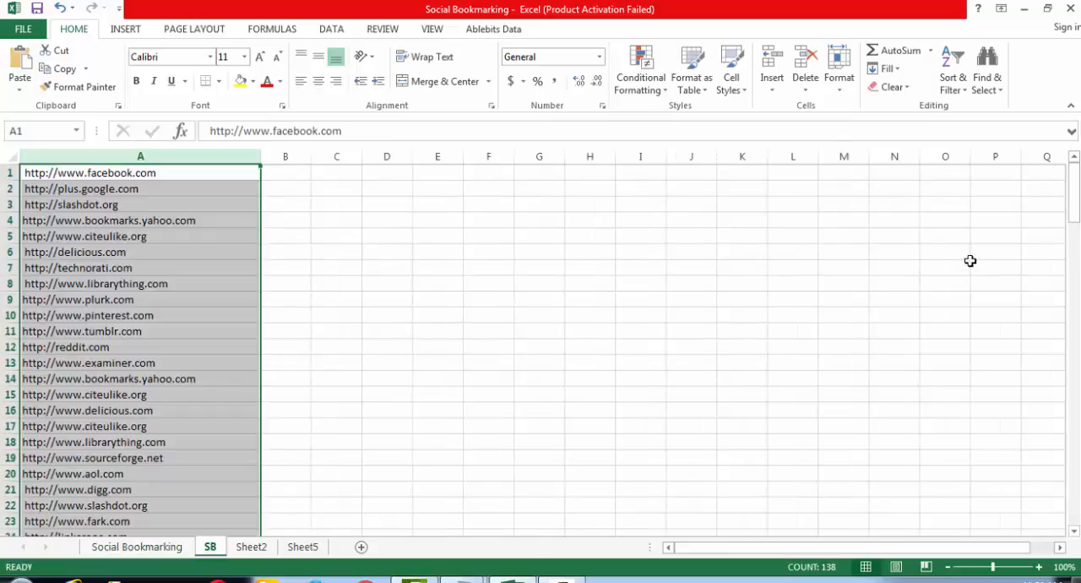
drag(1074, 207, 1074, 503)
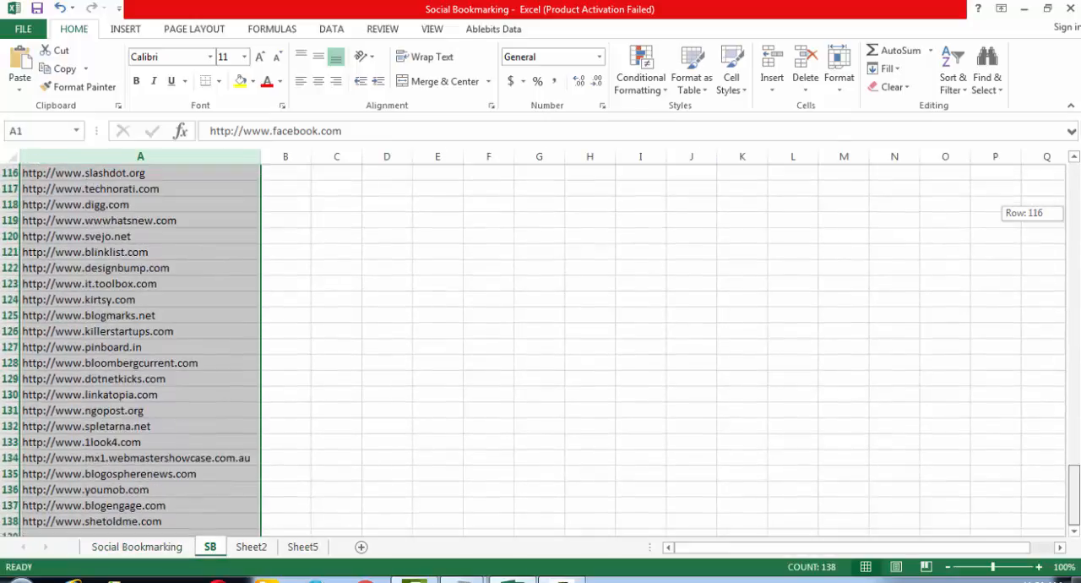
click(252, 548)
drag(1074, 194, 1073, 494)
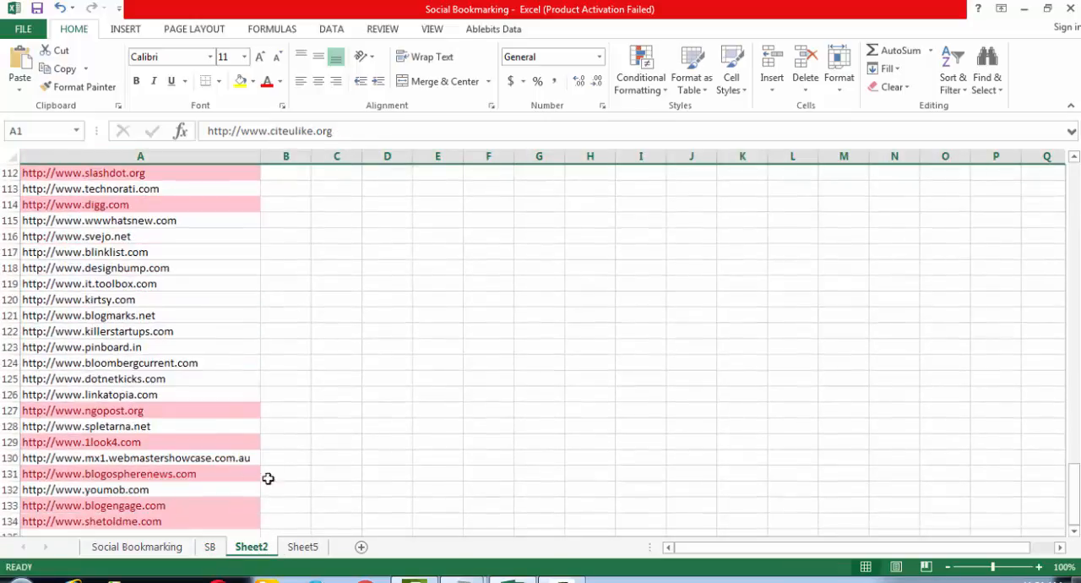
- Copy the addresses in A1:A119 of Sheet5 into the Website column of the Social Bookmarking sheet, starting at B2
click(309, 553)
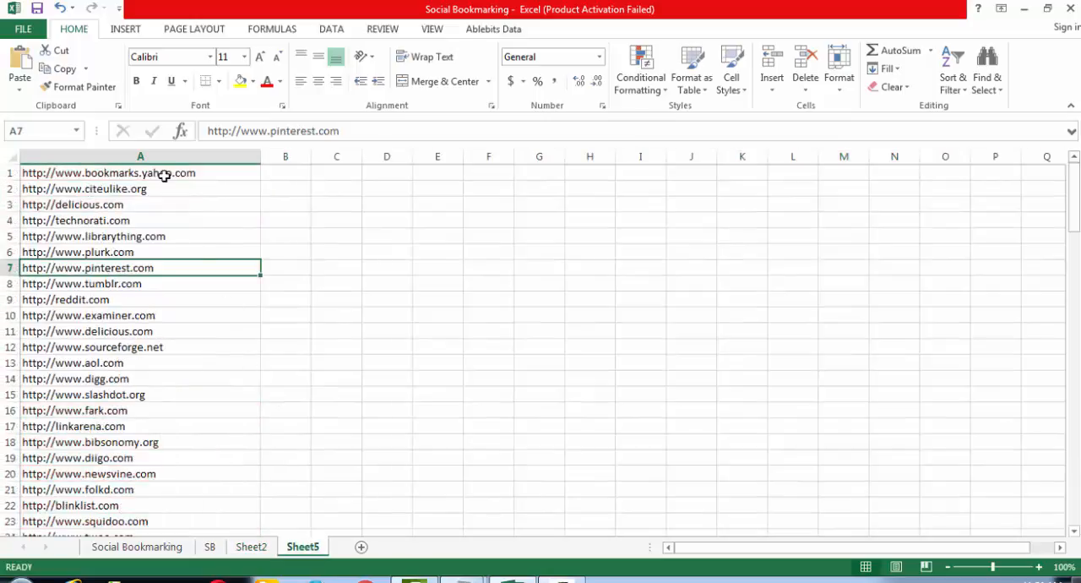
drag(160, 172, 161, 507)
drag(170, 471, 168, 487)
key(ctrl+c)
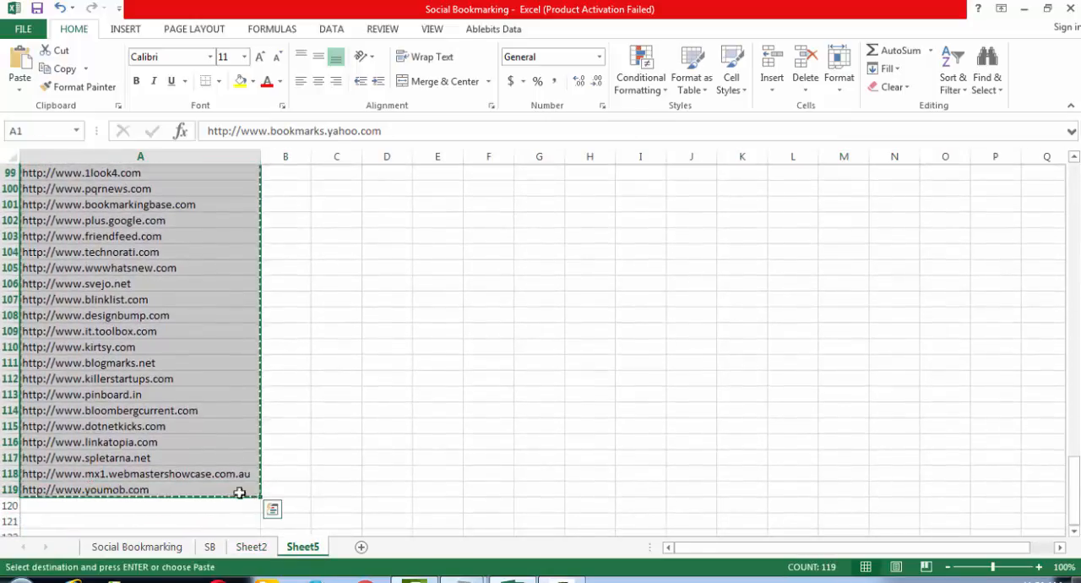
click(152, 546)
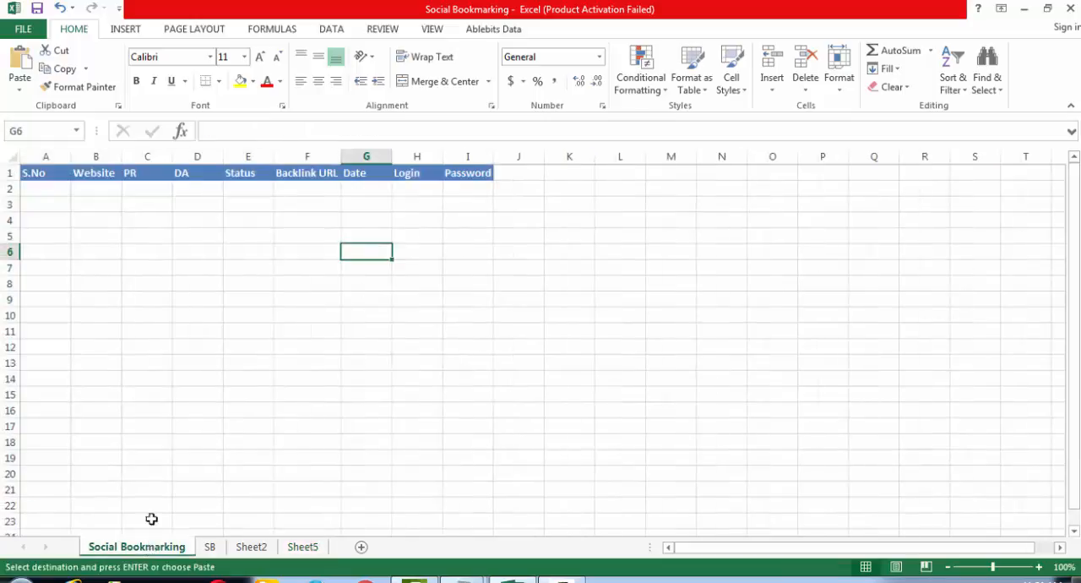
click(49, 187)
click(96, 188)
key(ctrl+v)
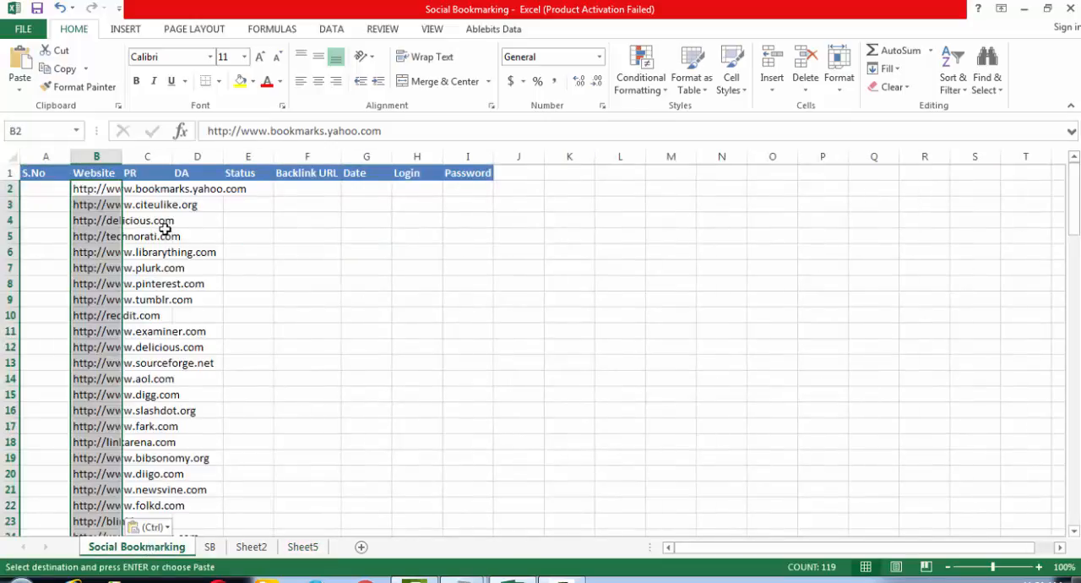
click(246, 268)
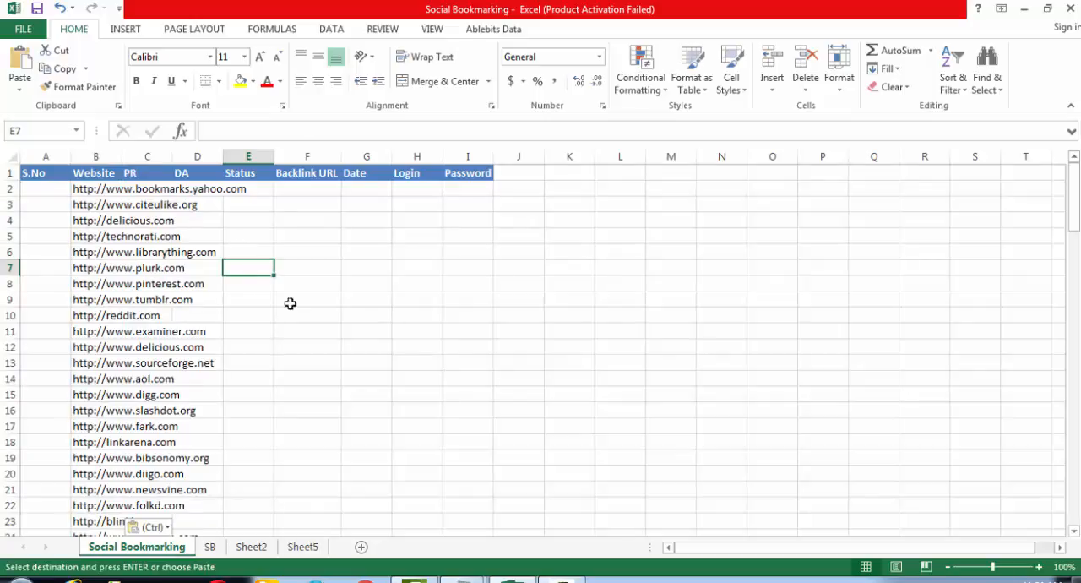
- Close the Notepad file New Text Document (2).txt and save its changes
right_click(463, 579)
click(466, 547)
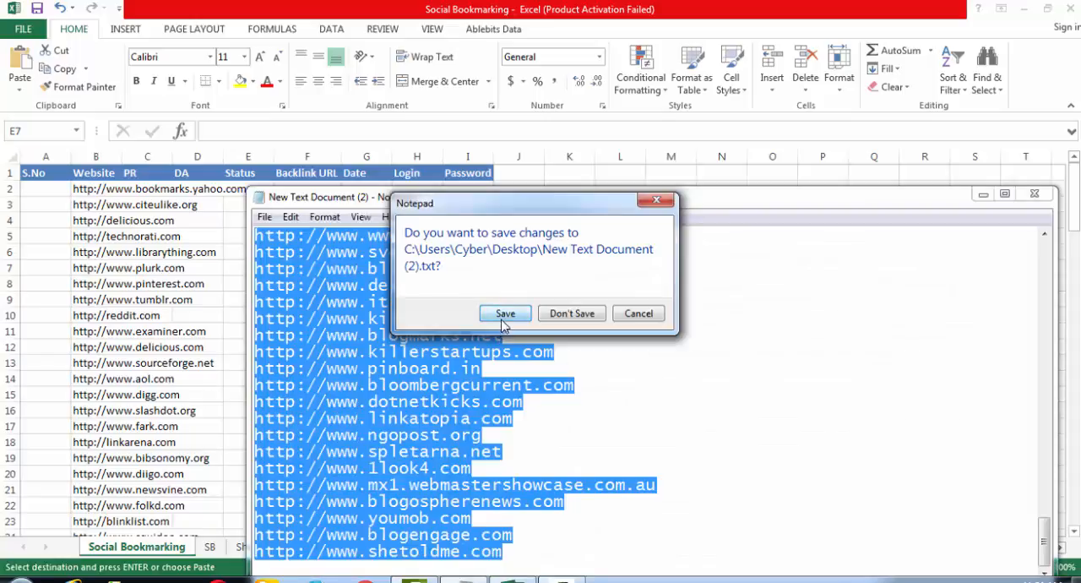
click(504, 314)
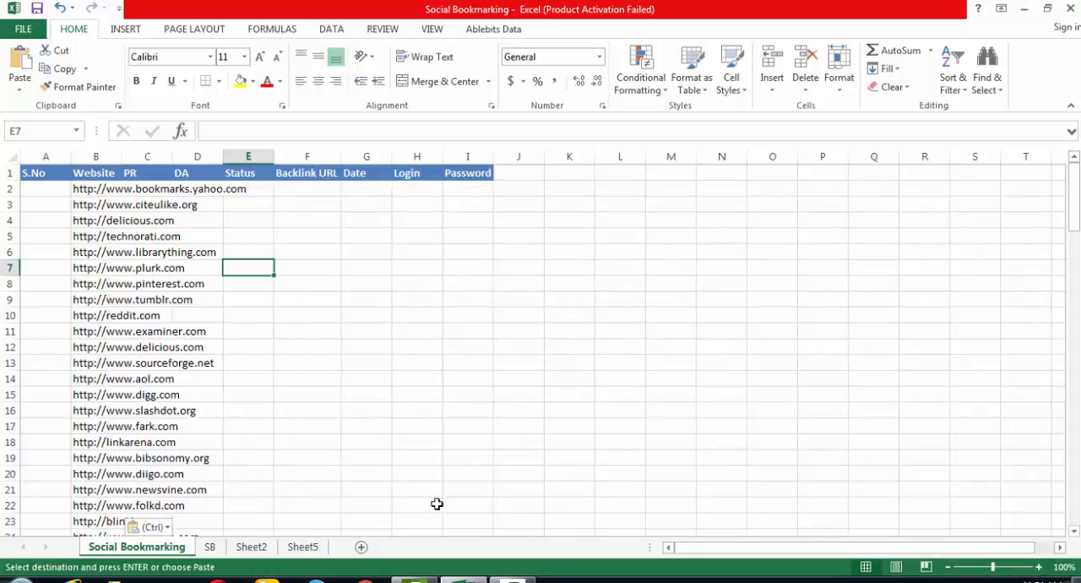
- Delete the worksheets Sheet5, Sheet2 and SB, keeping only the Social Bookmarking sheet
click(251, 547)
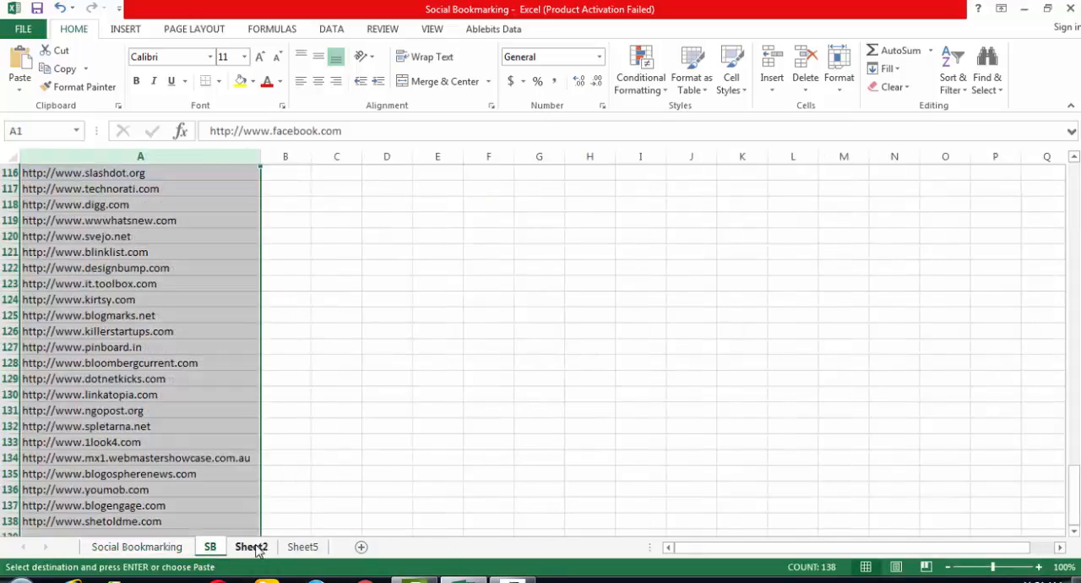
click(301, 547)
right_click(300, 547)
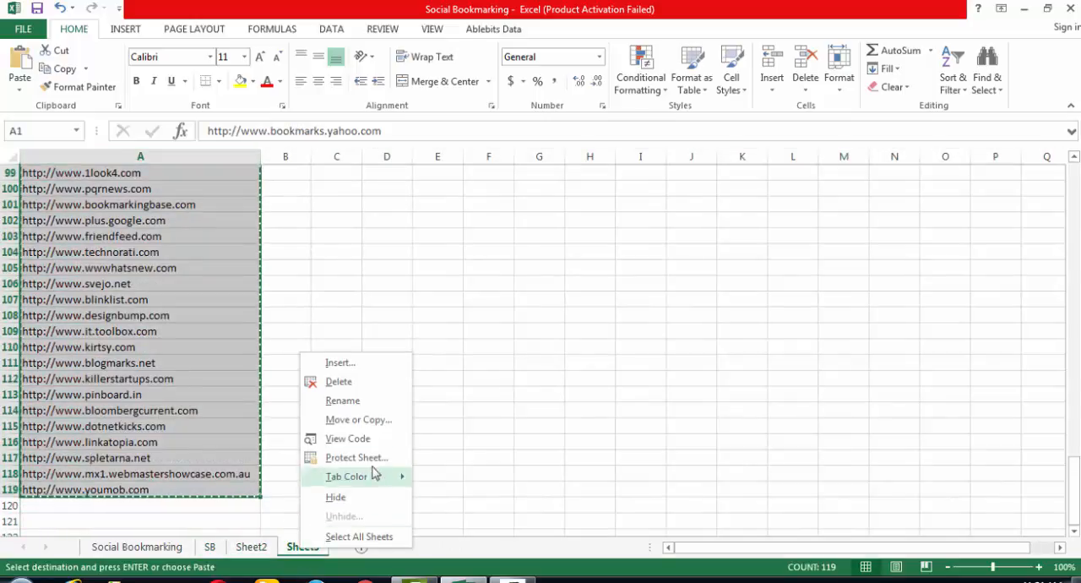
click(432, 422)
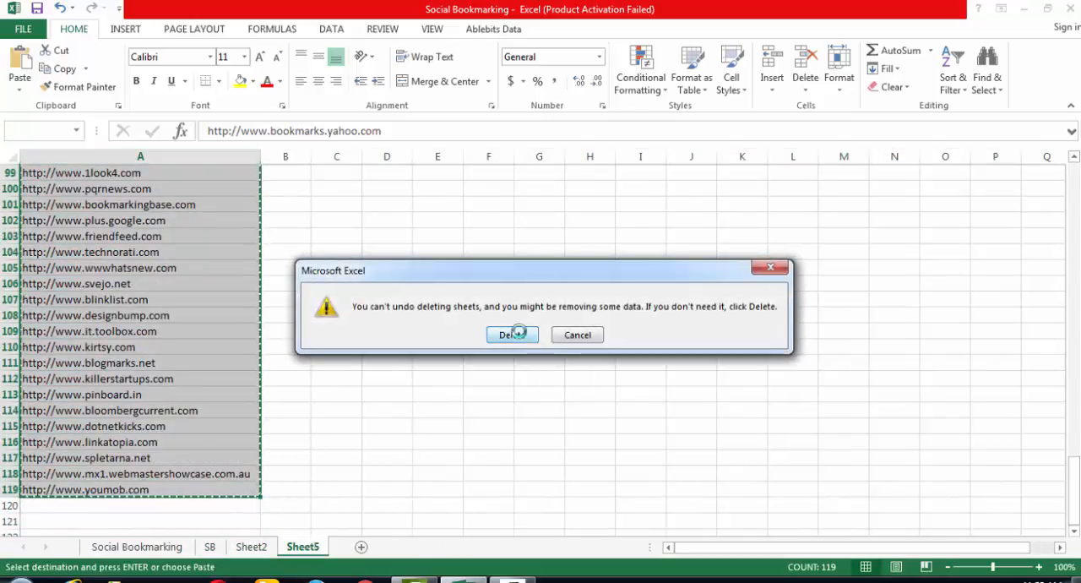
click(514, 331)
right_click(249, 549)
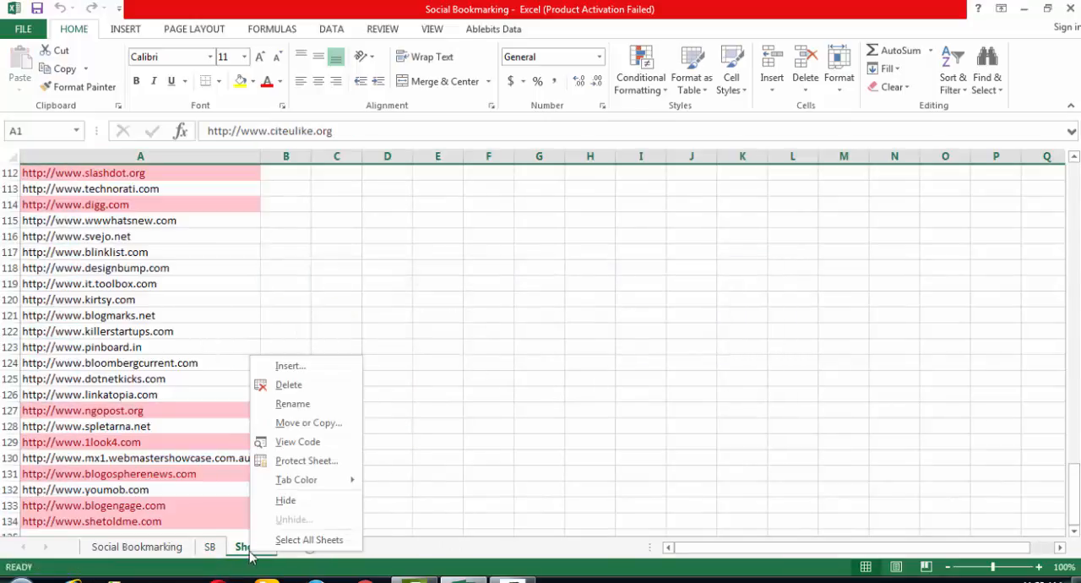
click(303, 385)
click(515, 333)
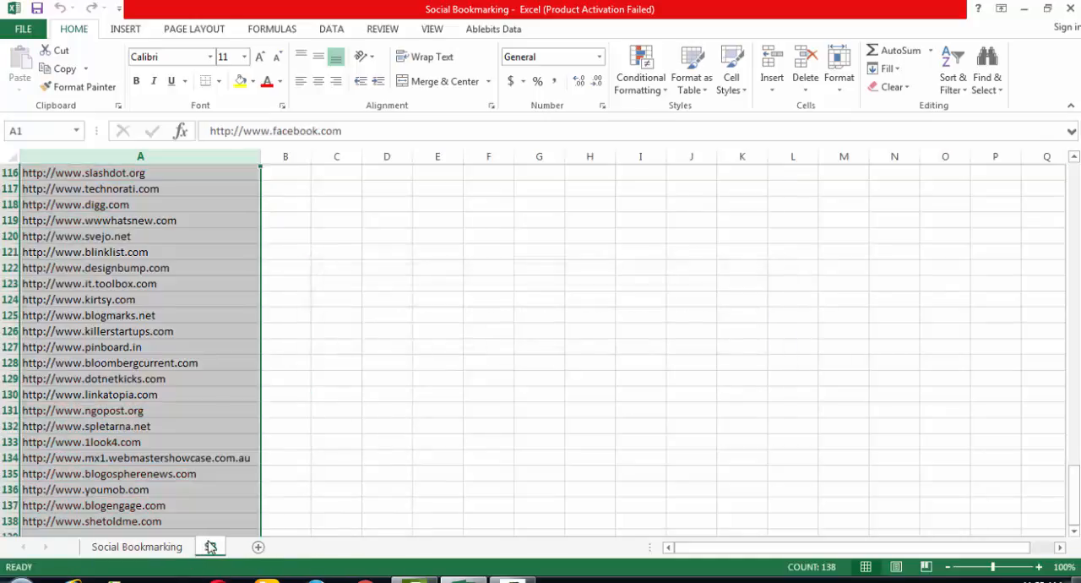
right_click(210, 549)
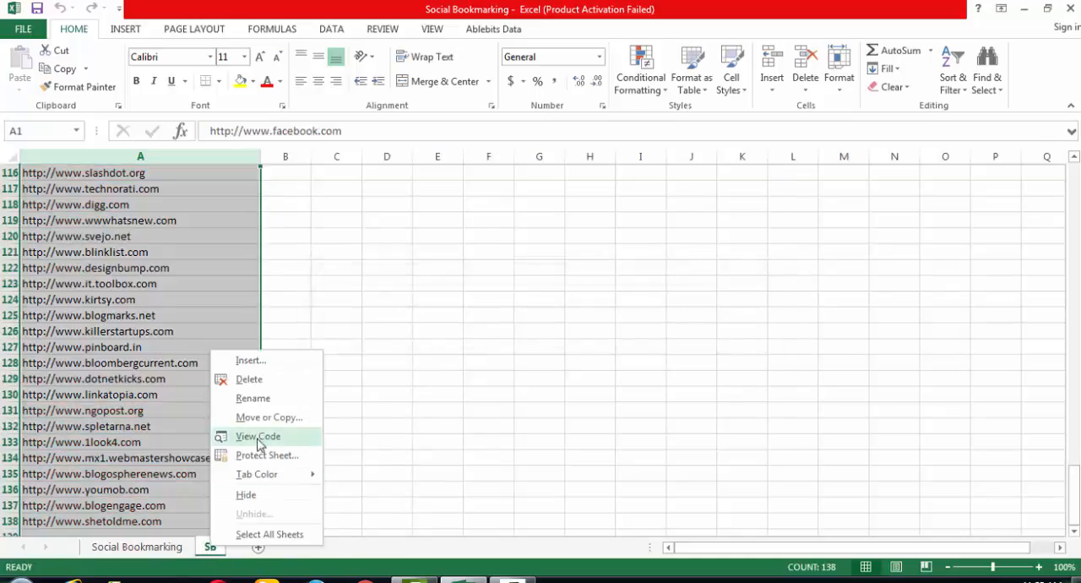
click(268, 383)
click(512, 332)
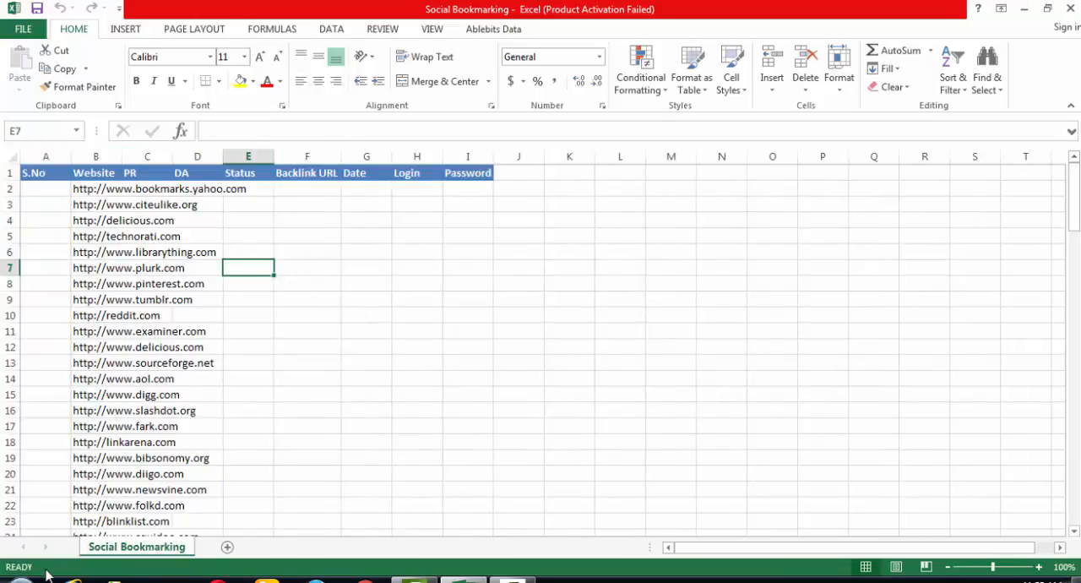
- Widen the Website column so that it fits the full bookmarking site addresses
click(426, 404)
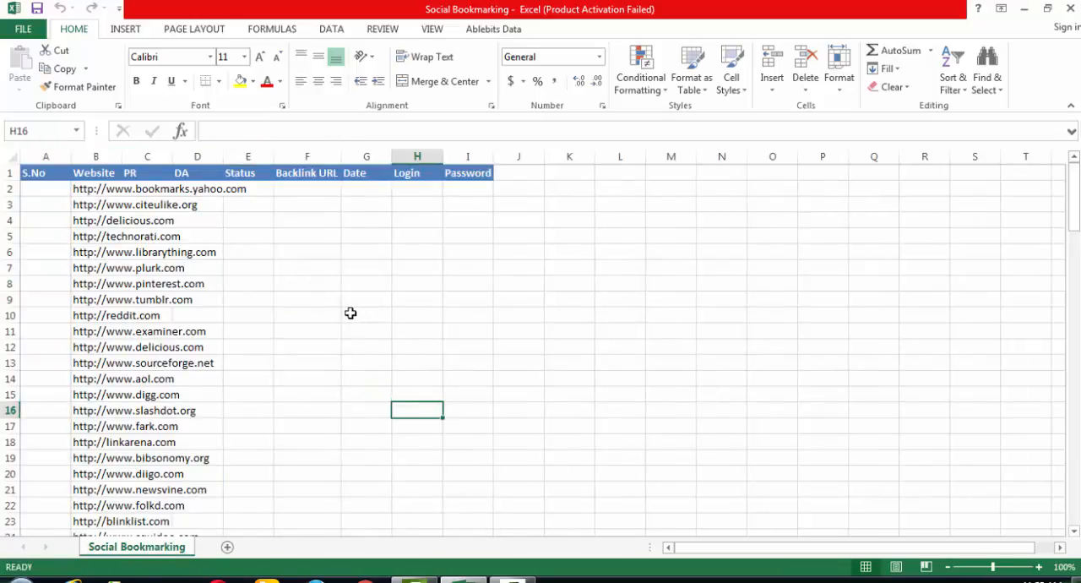
double_click(121, 156)
click(319, 264)
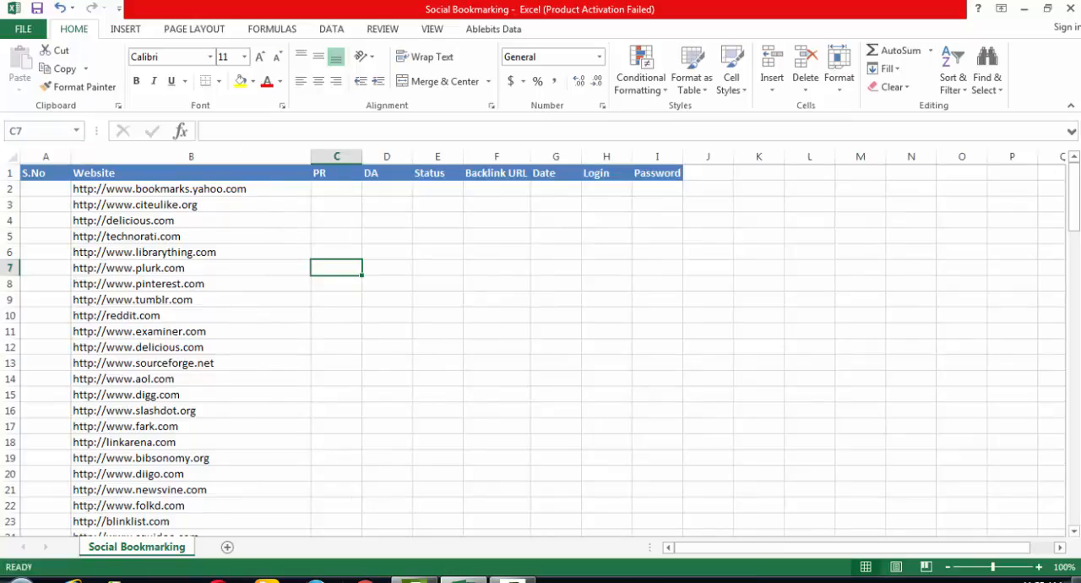
- Switch to Firefox, decline making it the default browser, and open gmail.com
click(316, 580)
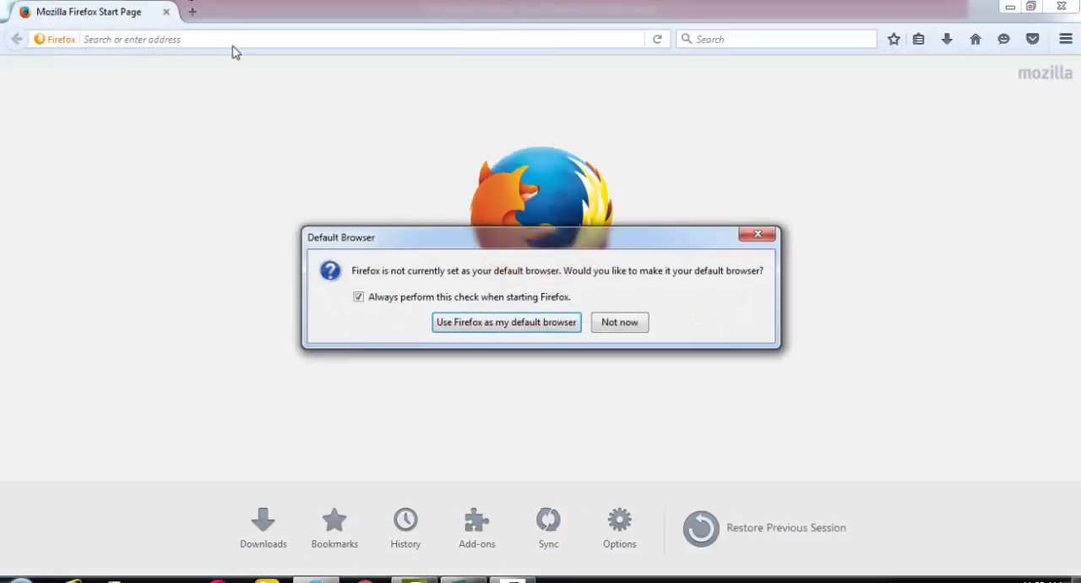
click(621, 321)
click(271, 39)
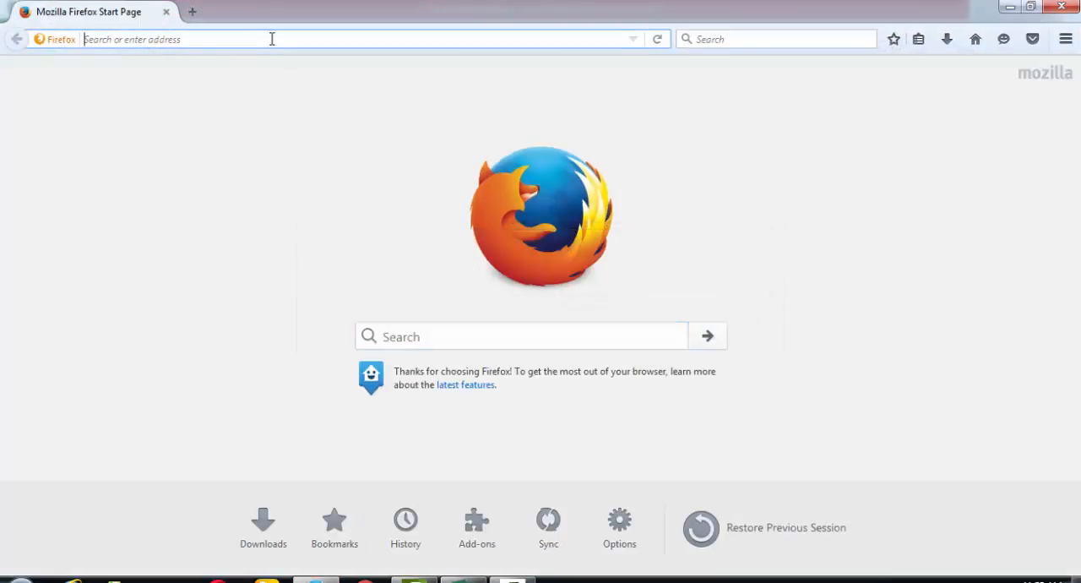
text(gmail.com/)
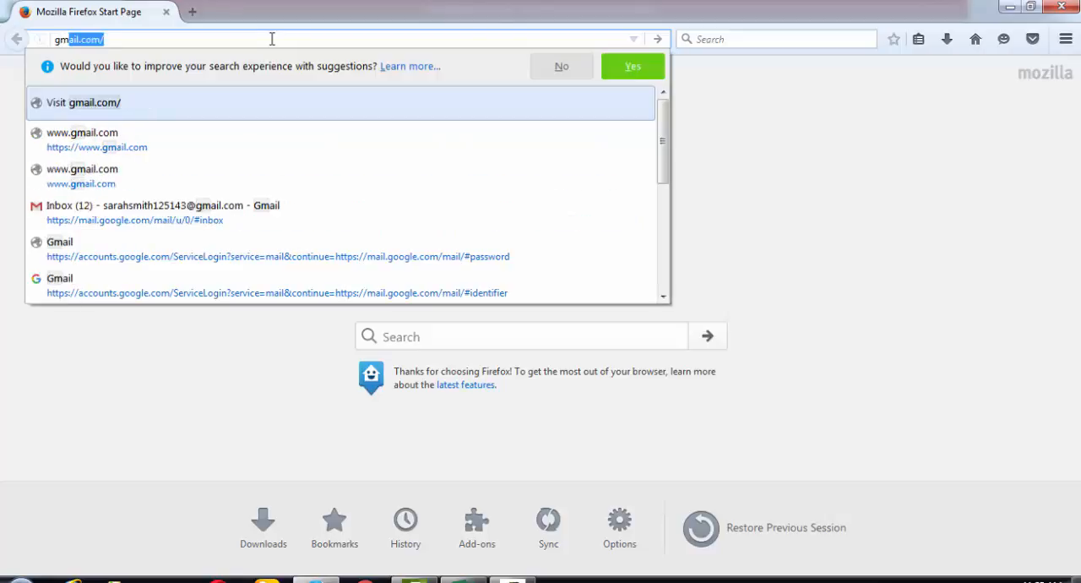
key(Return)
- Search for bulkdachecker in a new browser tab and check the Gmail inbox in the other tab
click(193, 12)
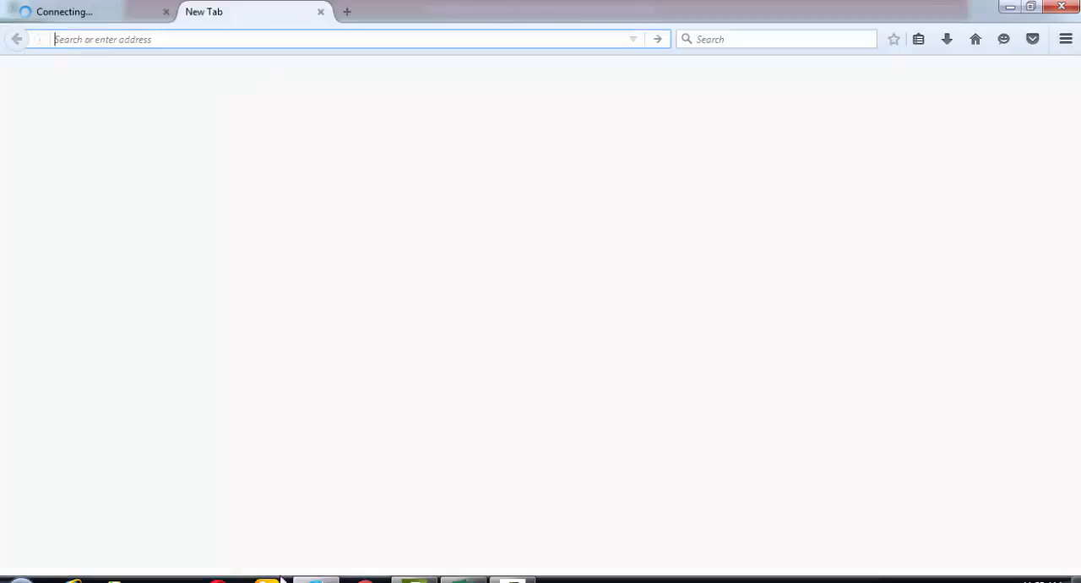
key(alt+Tab)
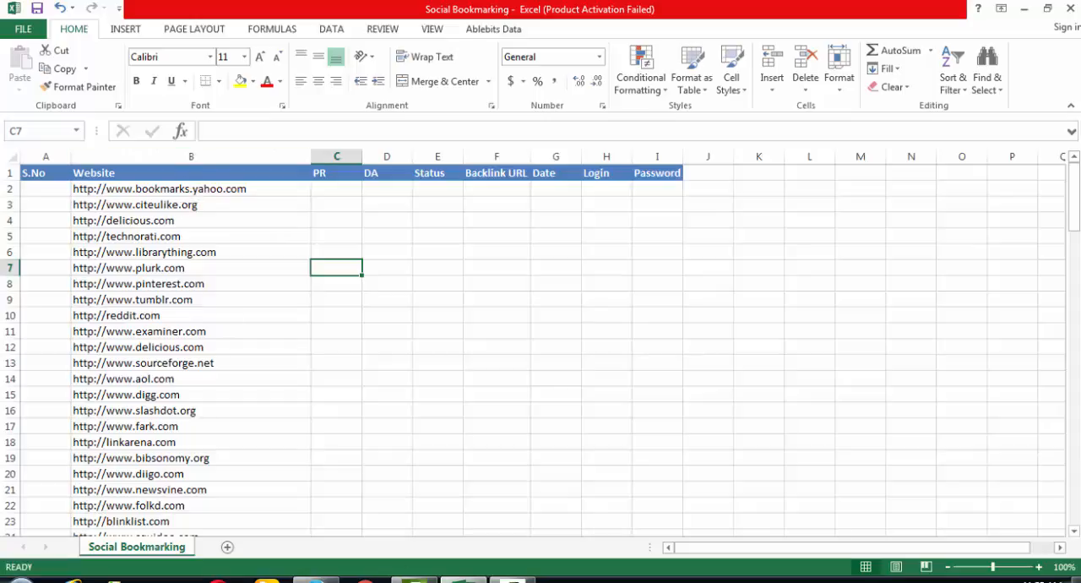
key(alt+Tab)
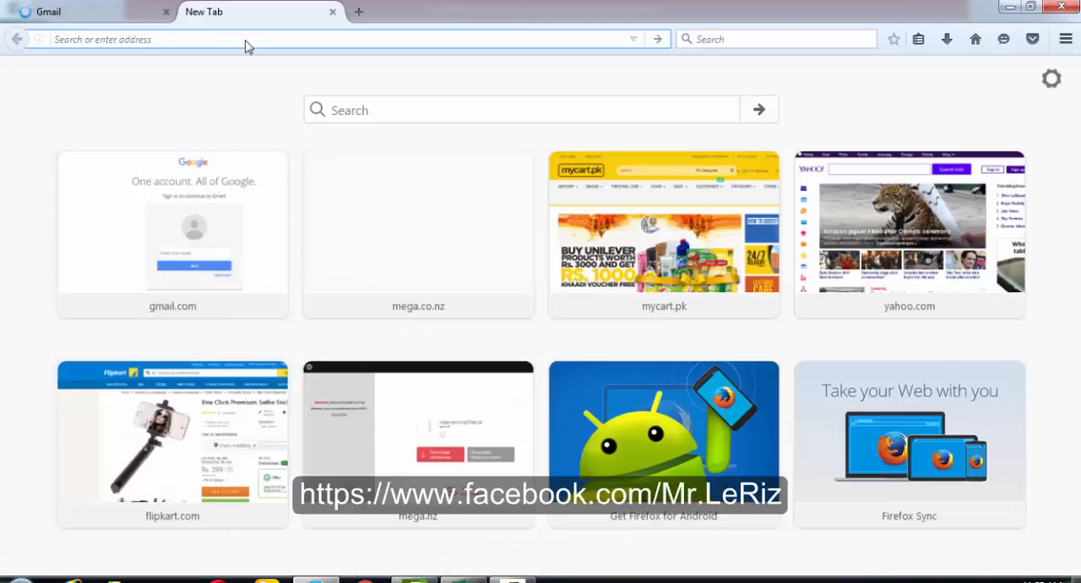
text(bul)
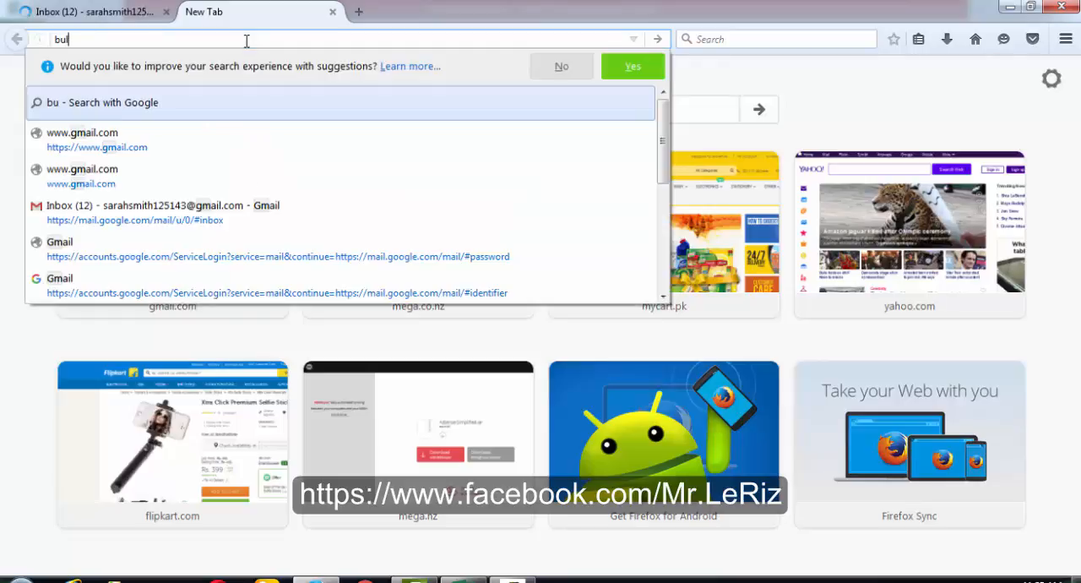
text(kdachecker)
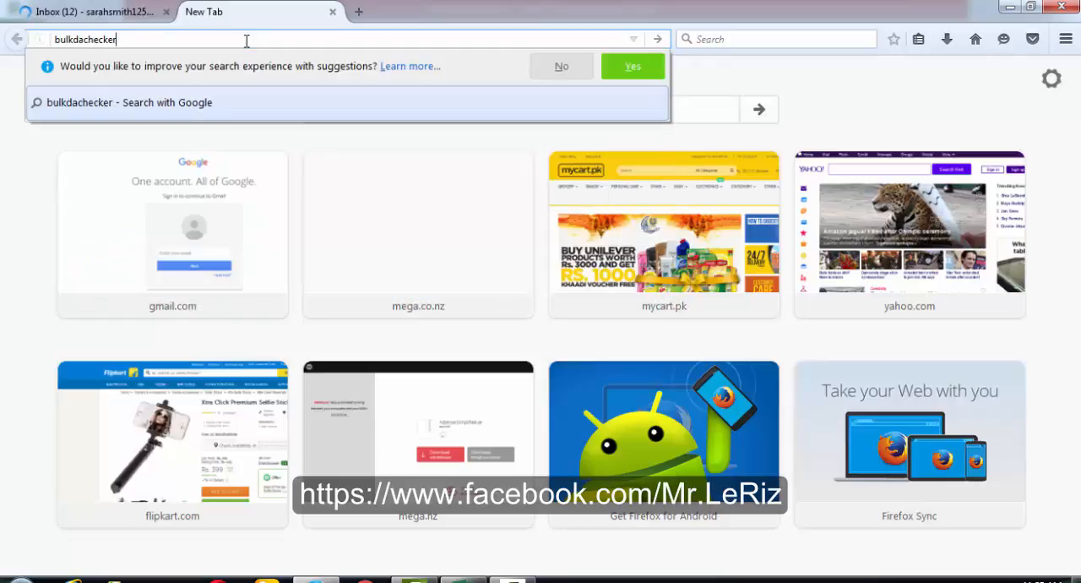
key(Return)
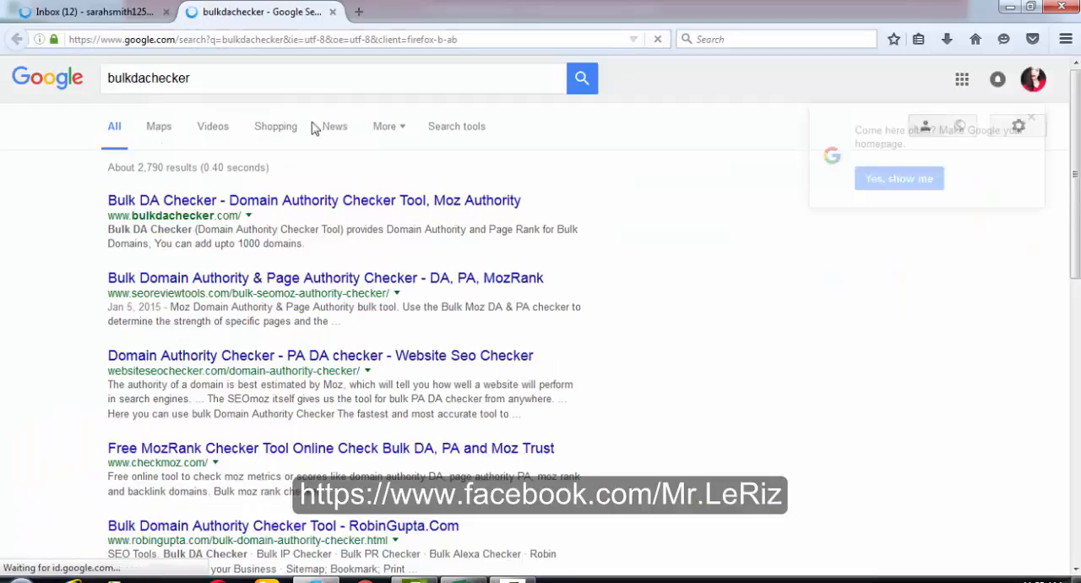
click(93, 17)
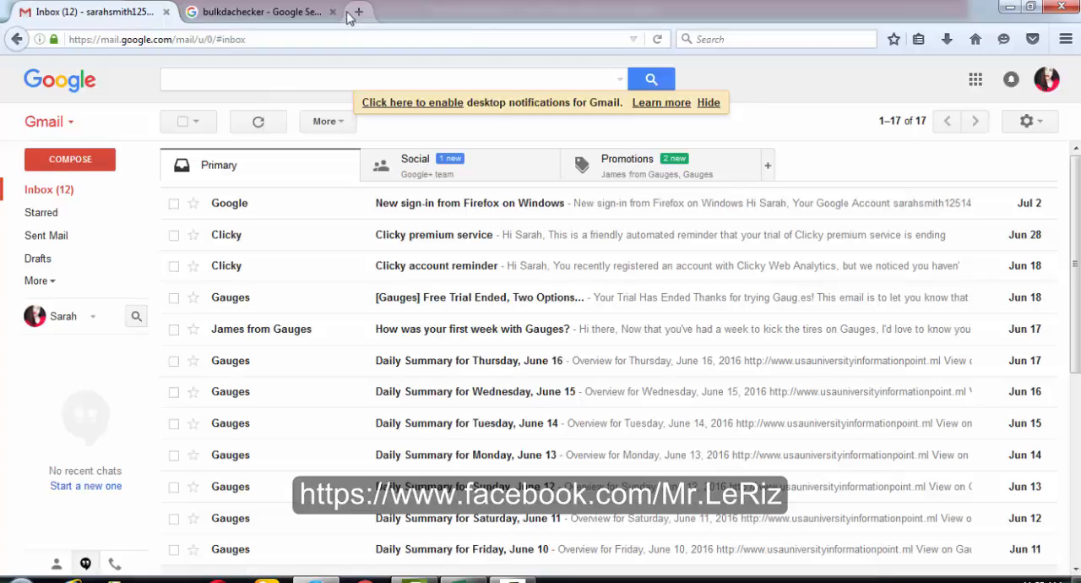
click(321, 17)
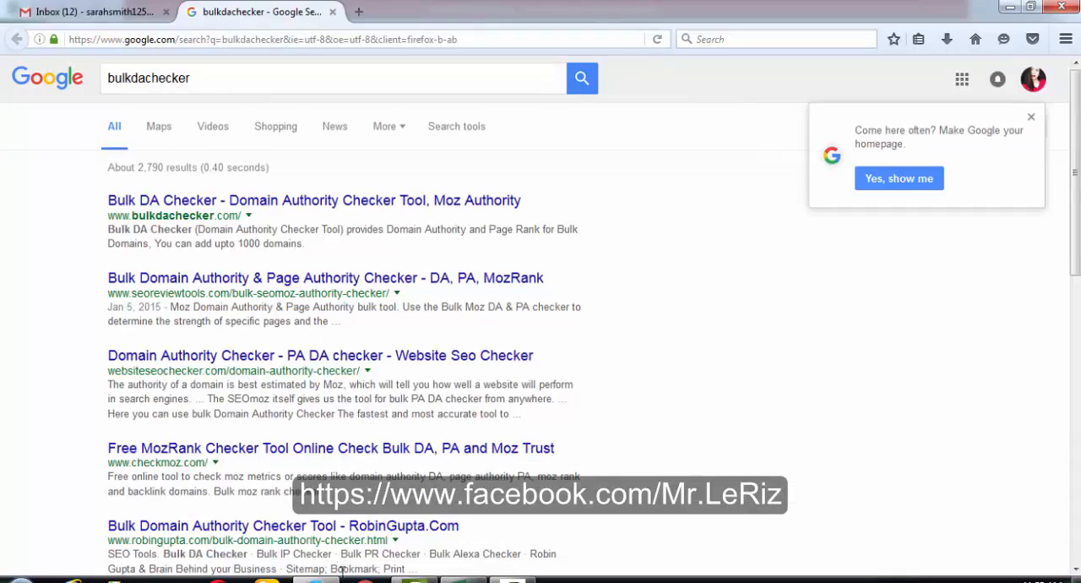
- Switch back to Excel and review the PR, DA and Status columns of the Social Bookmarking sheet
click(479, 580)
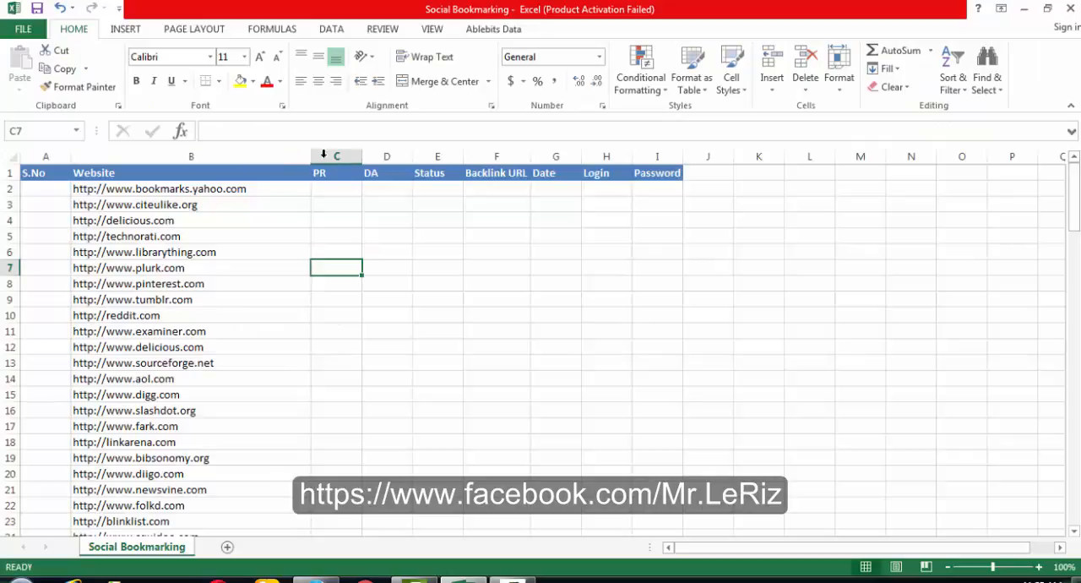
click(342, 156)
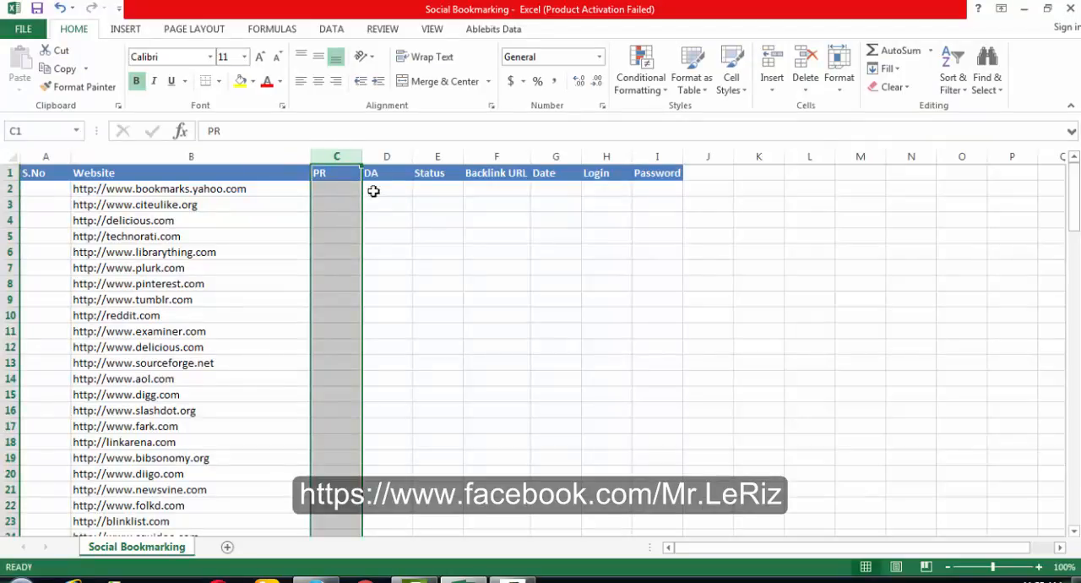
click(380, 188)
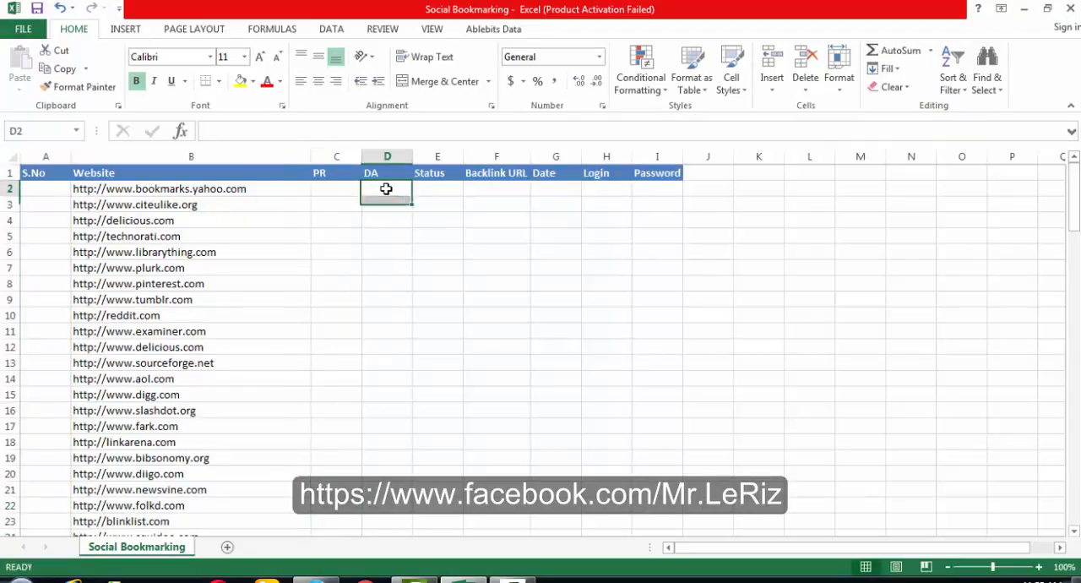
click(443, 188)
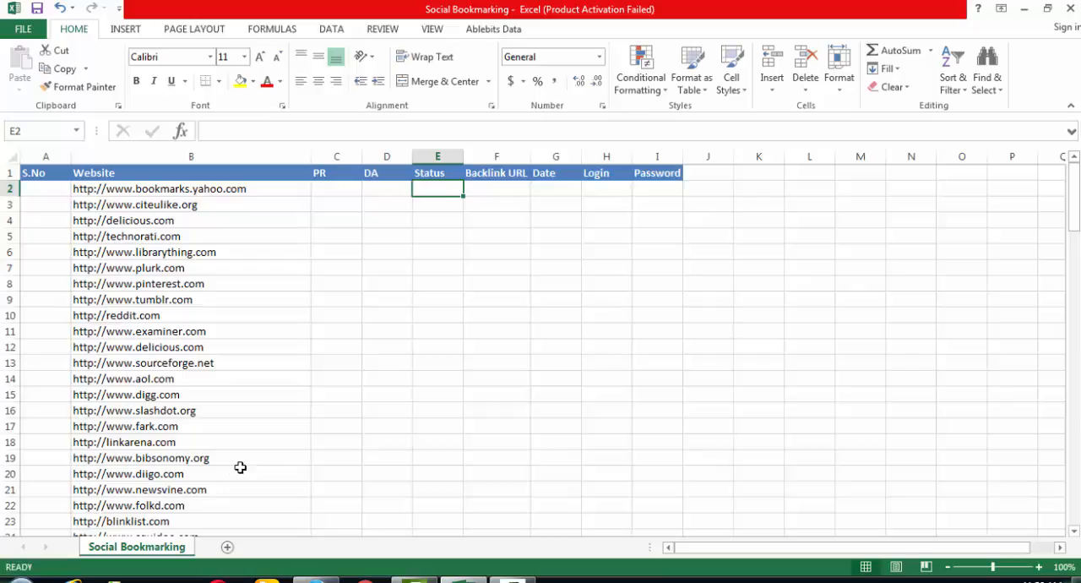
scroll(240, 467, down, 3)
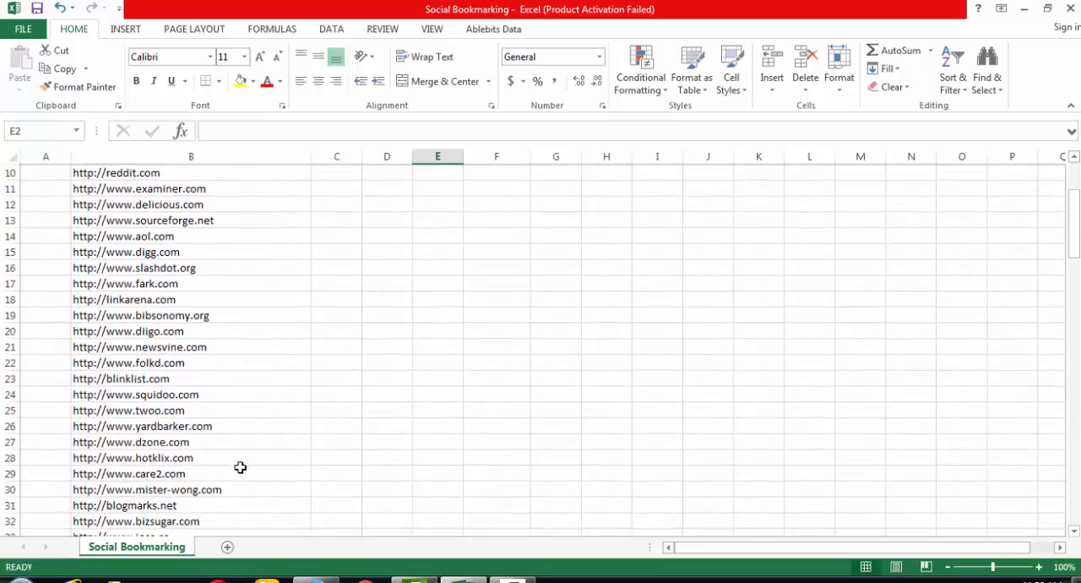
scroll(240, 468, down, 2)
scroll(240, 467, down, 3)
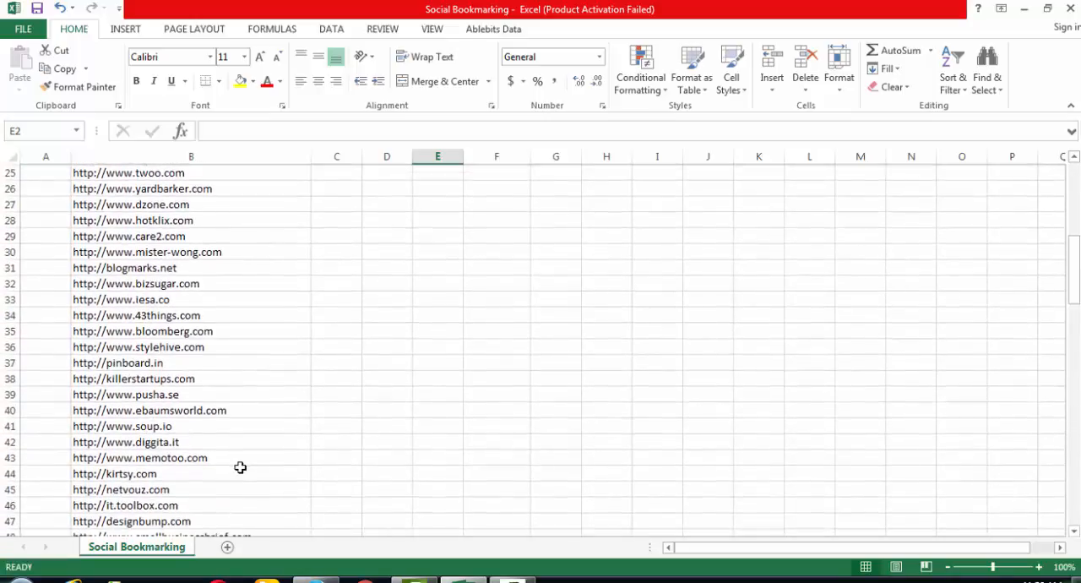
scroll(240, 468, down, 2)
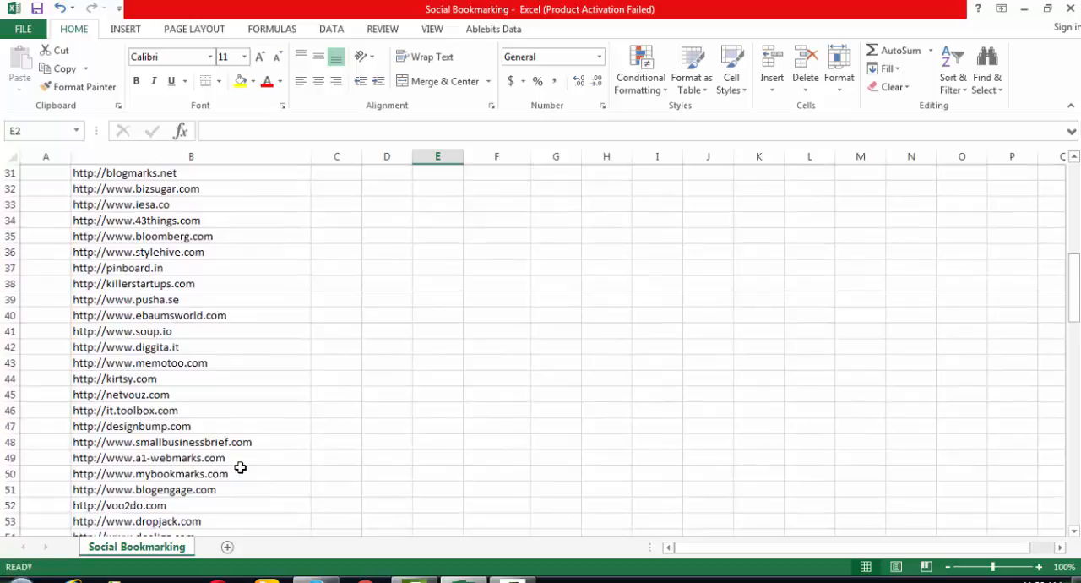
scroll(240, 468, down, 1)
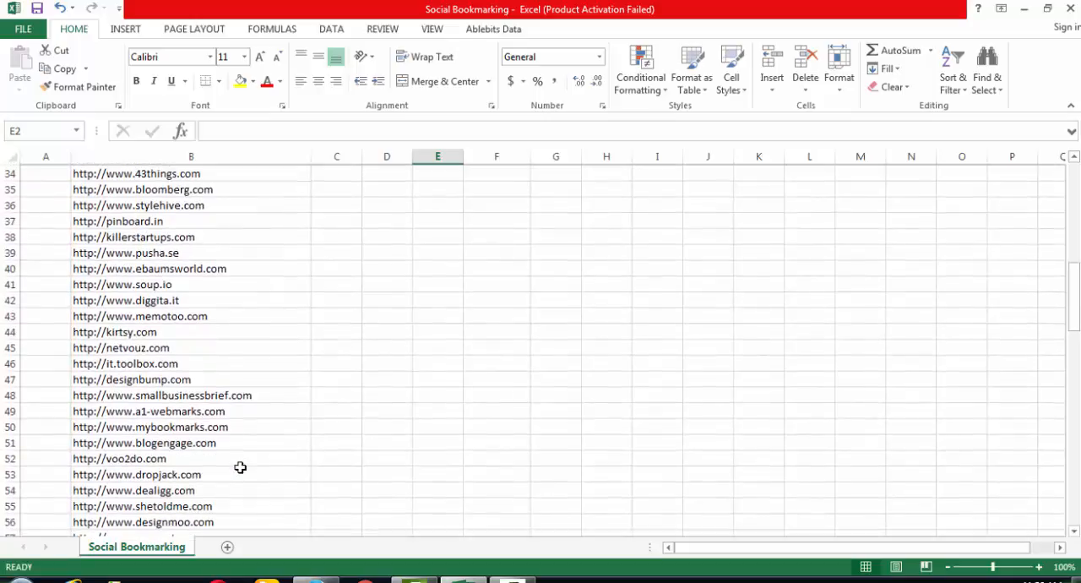
click(223, 410)
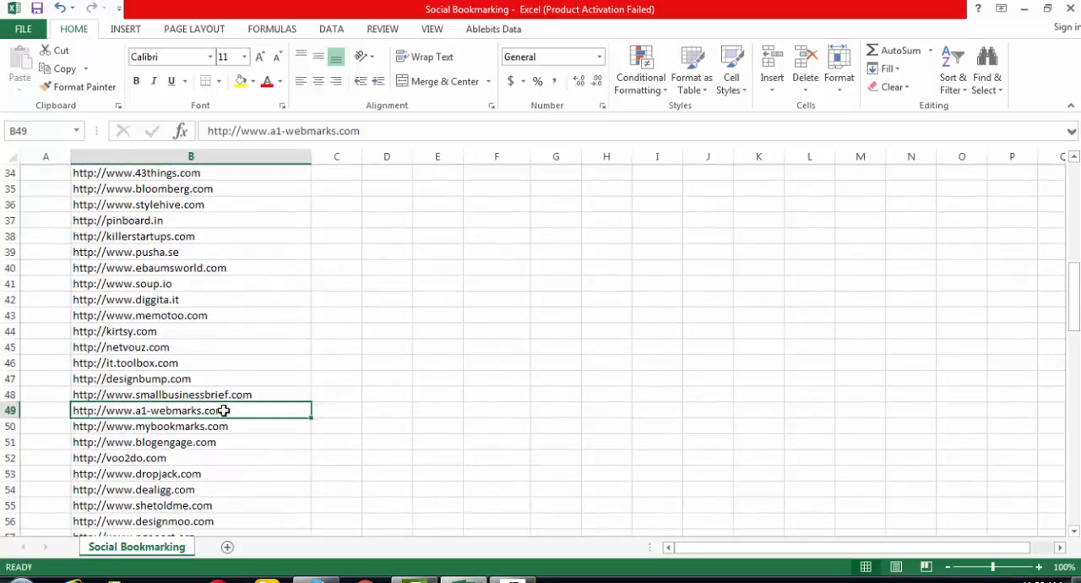
key(ctrl+c)
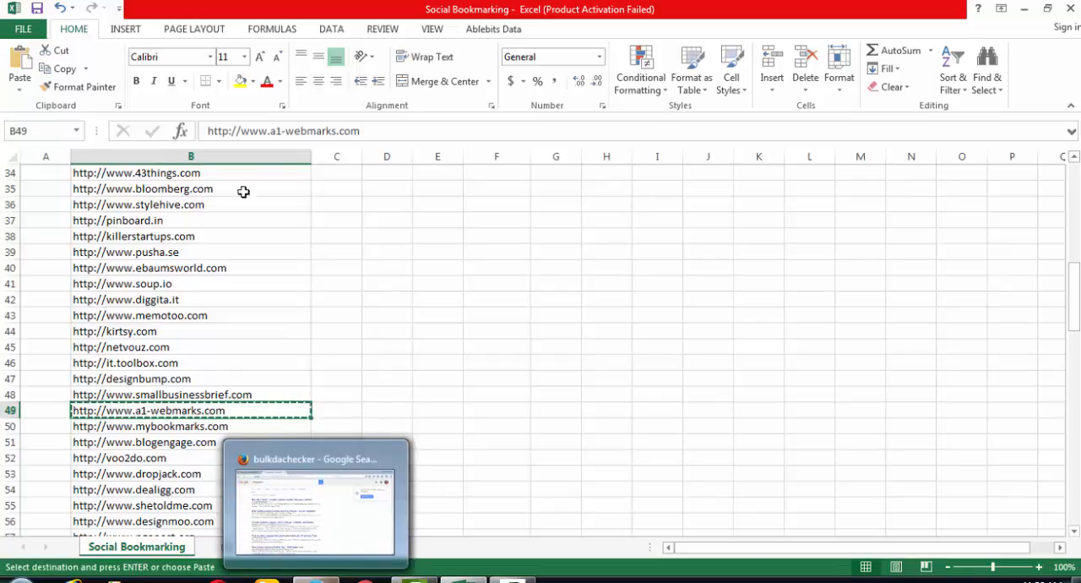
click(315, 580)
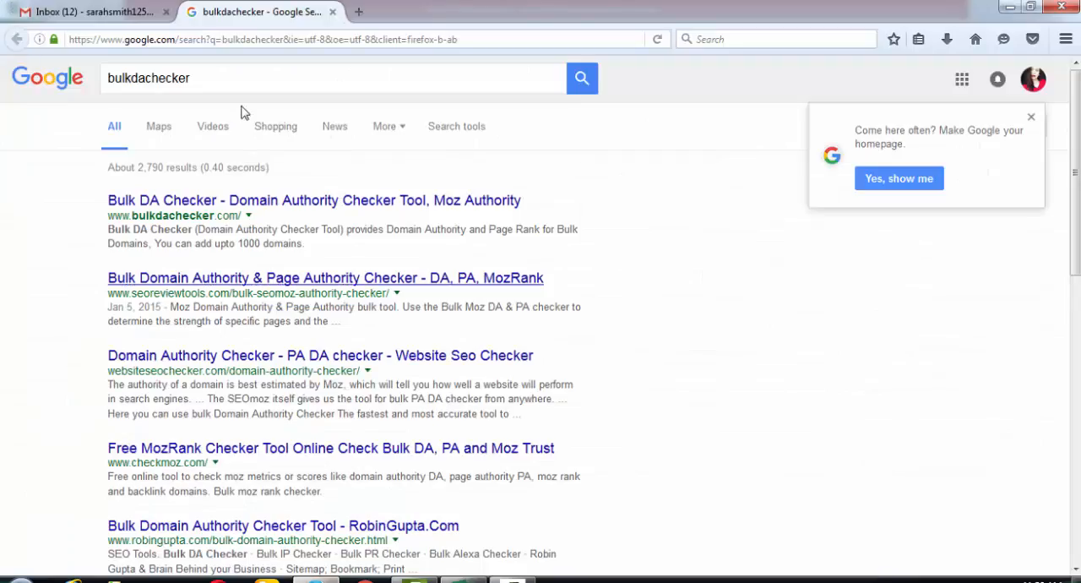
click(348, 39)
key(ctrl+v)
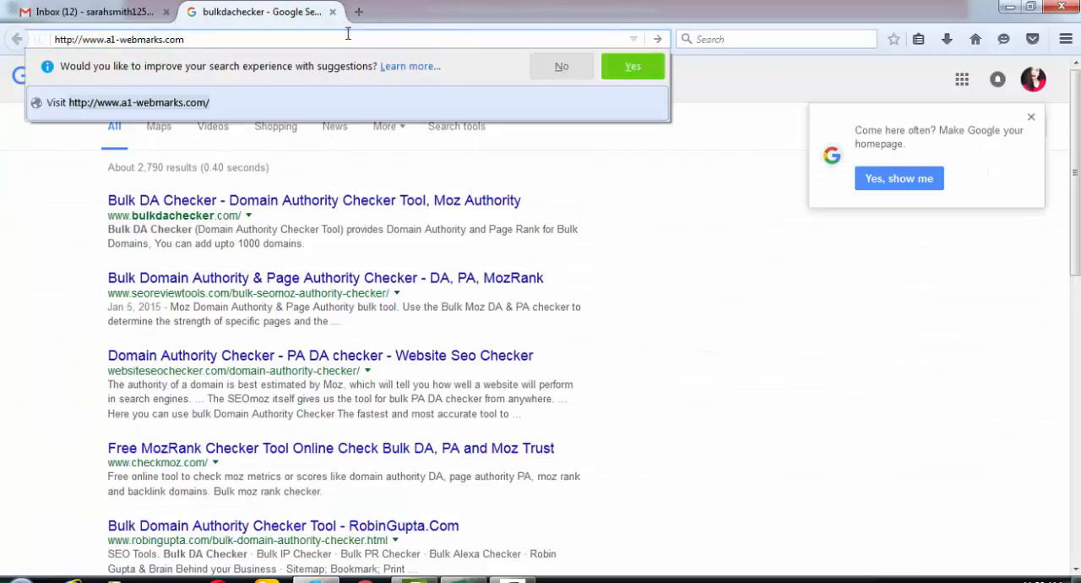
key(Return)
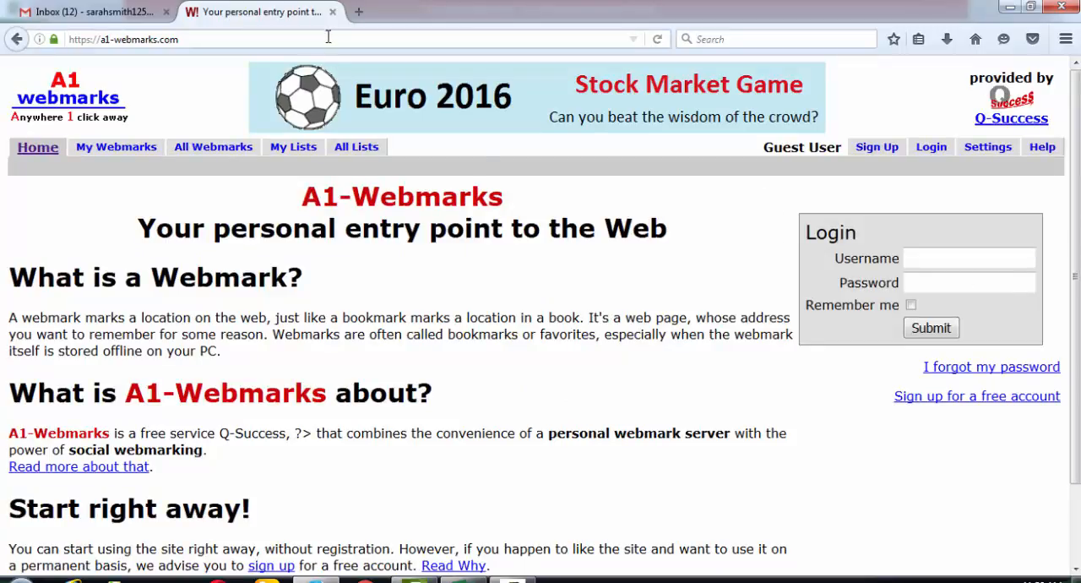
- Return to the Excel sheet and look through the addresses in the Website column
key(alt+Tab)
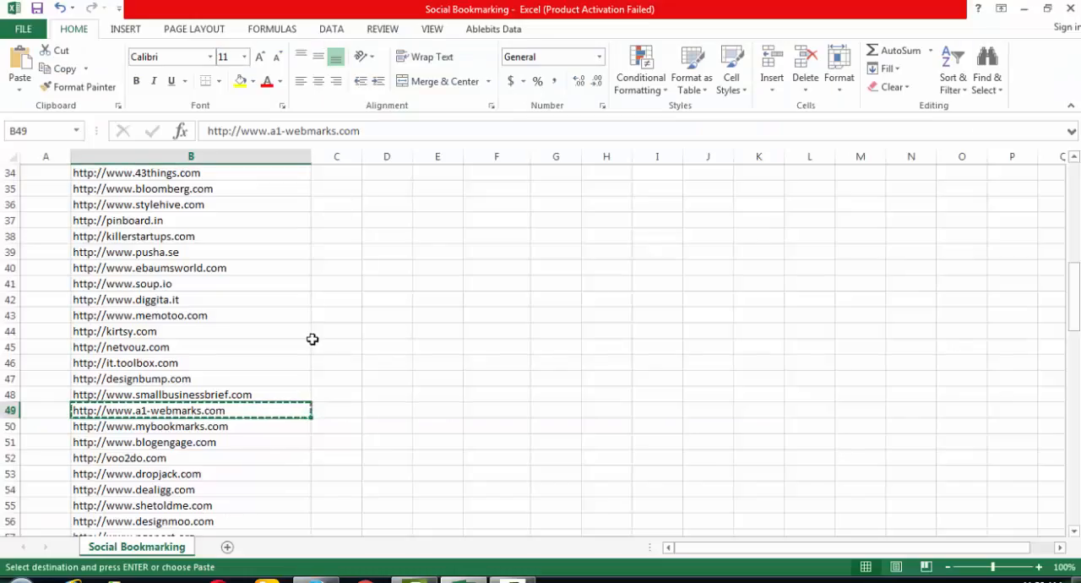
scroll(312, 339, down, 1)
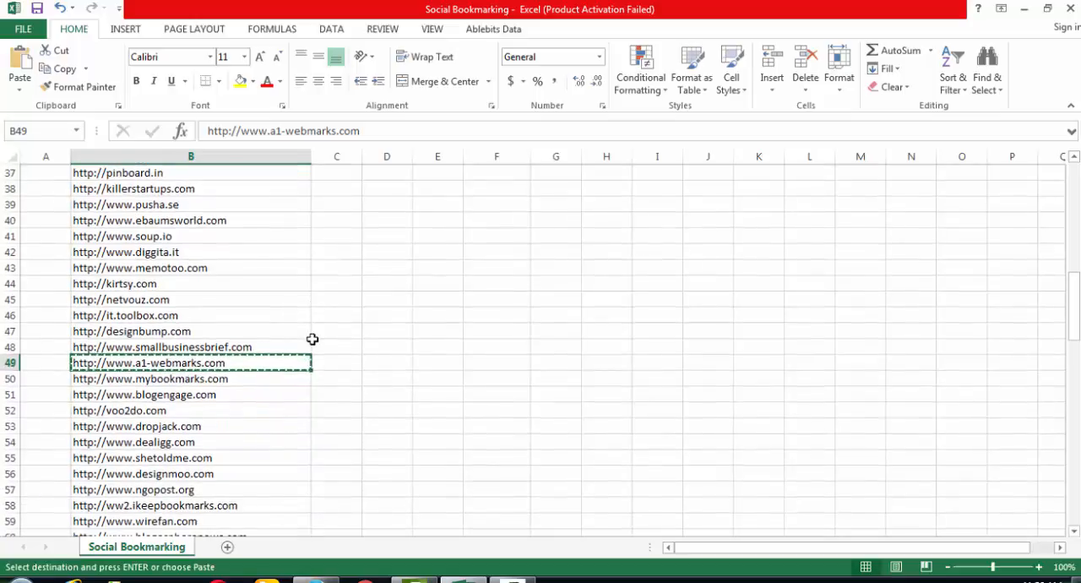
scroll(313, 338, down, 1)
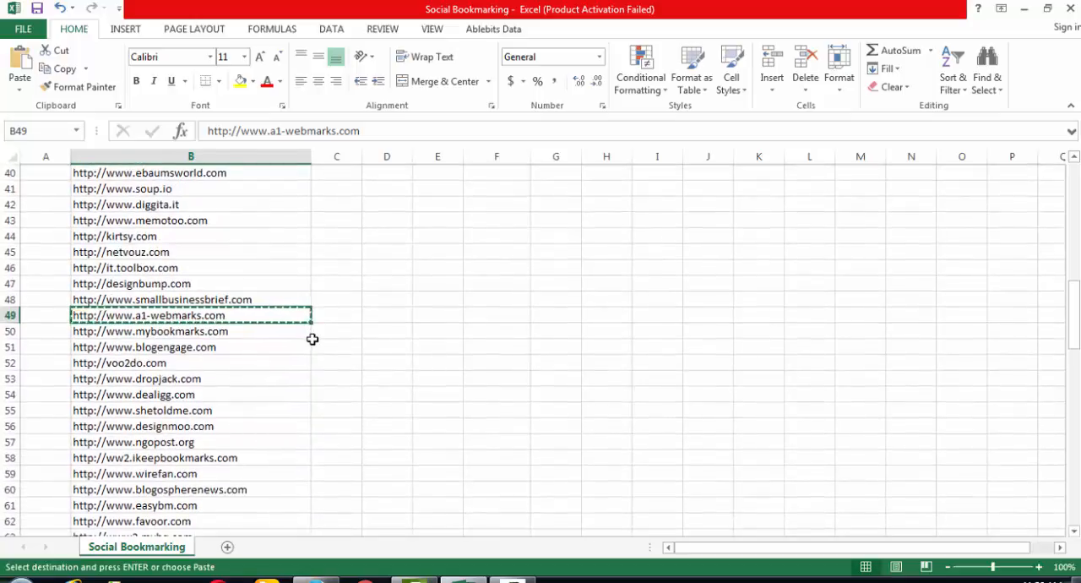
scroll(312, 338, up, 4)
scroll(313, 338, up, 9)
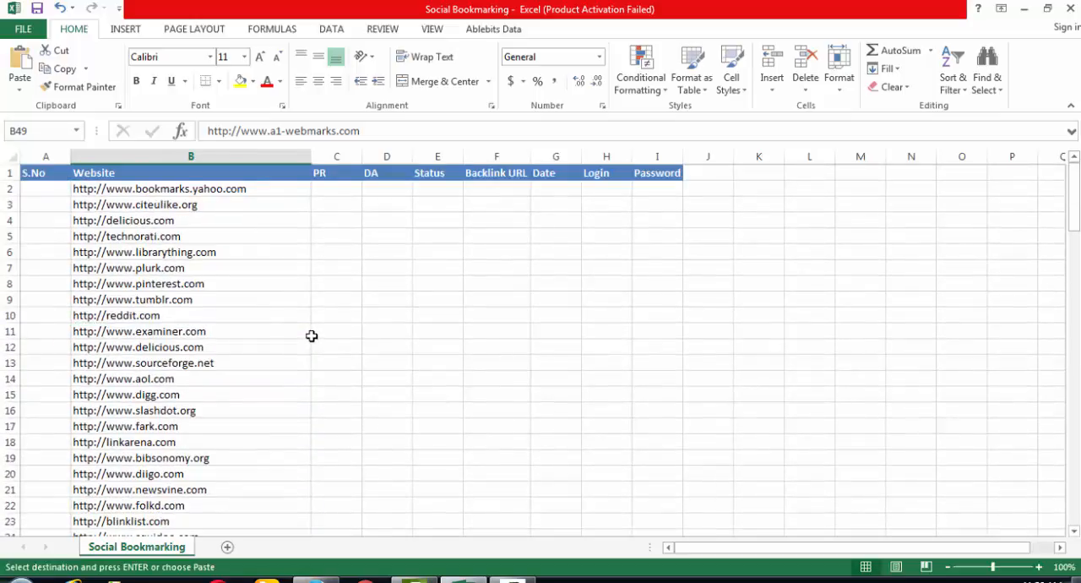
click(237, 392)
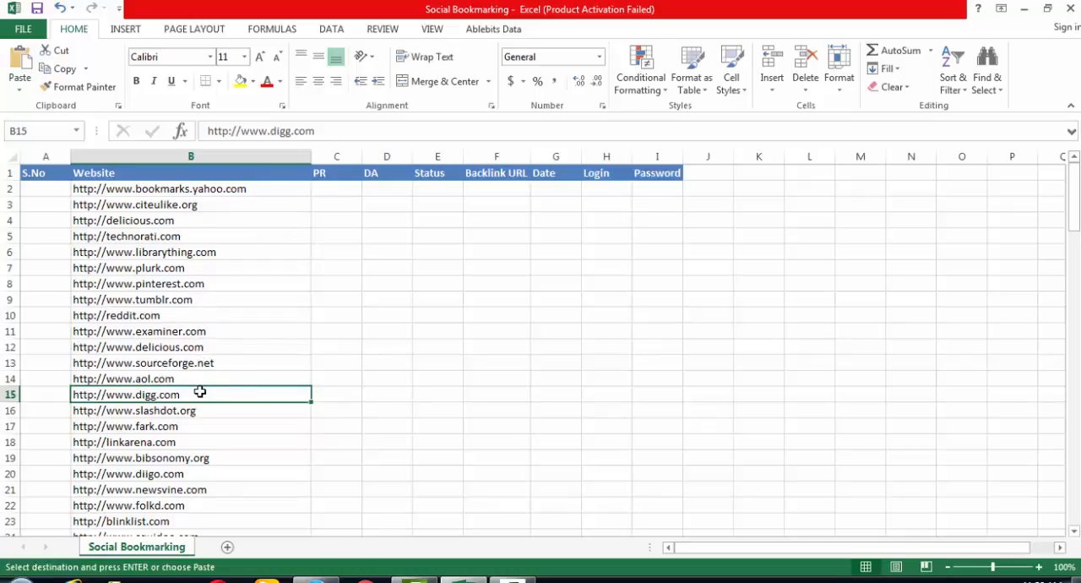
click(211, 343)
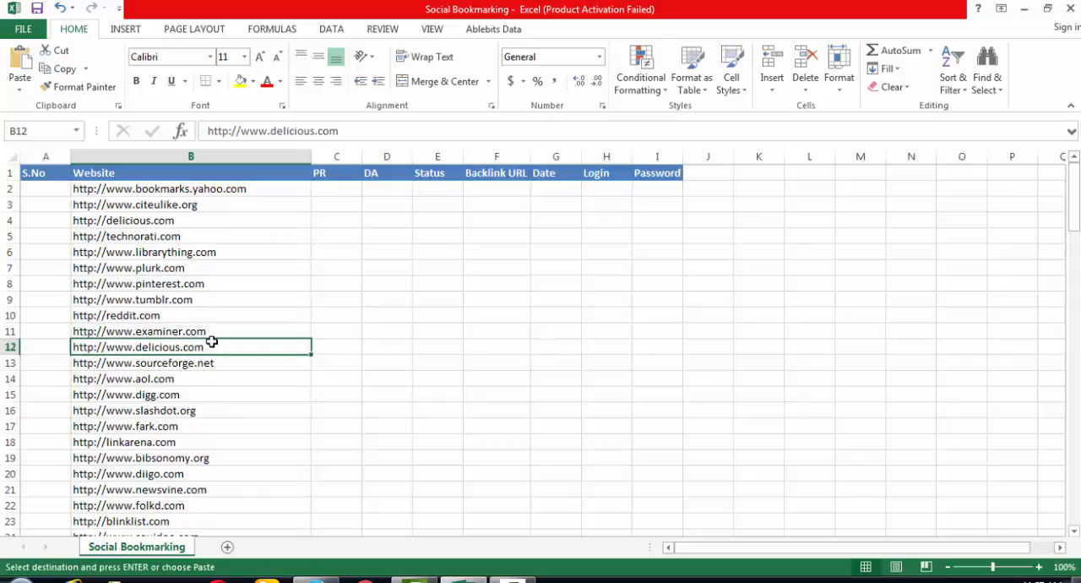
click(188, 225)
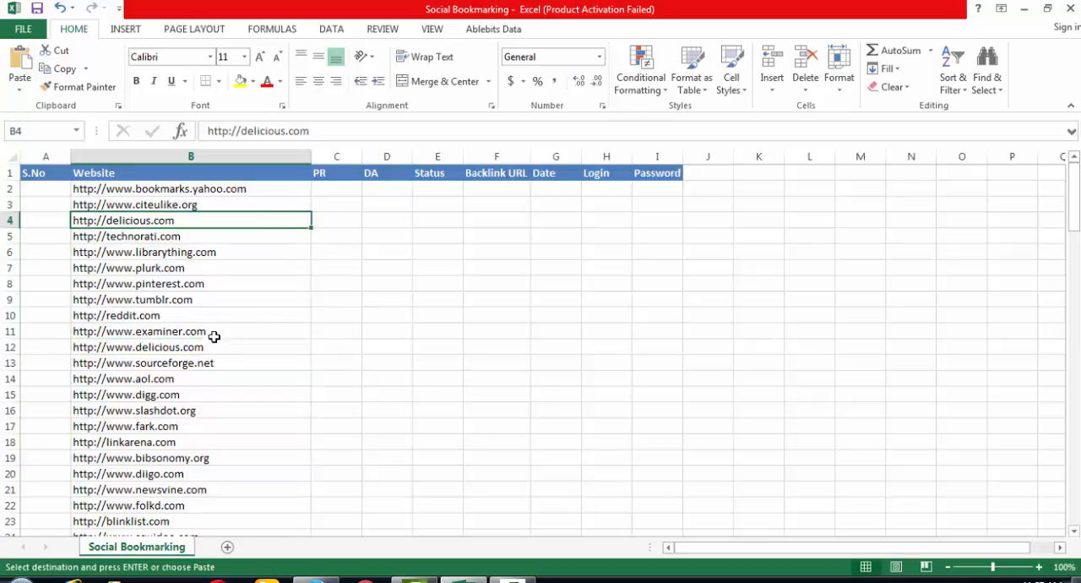
click(215, 347)
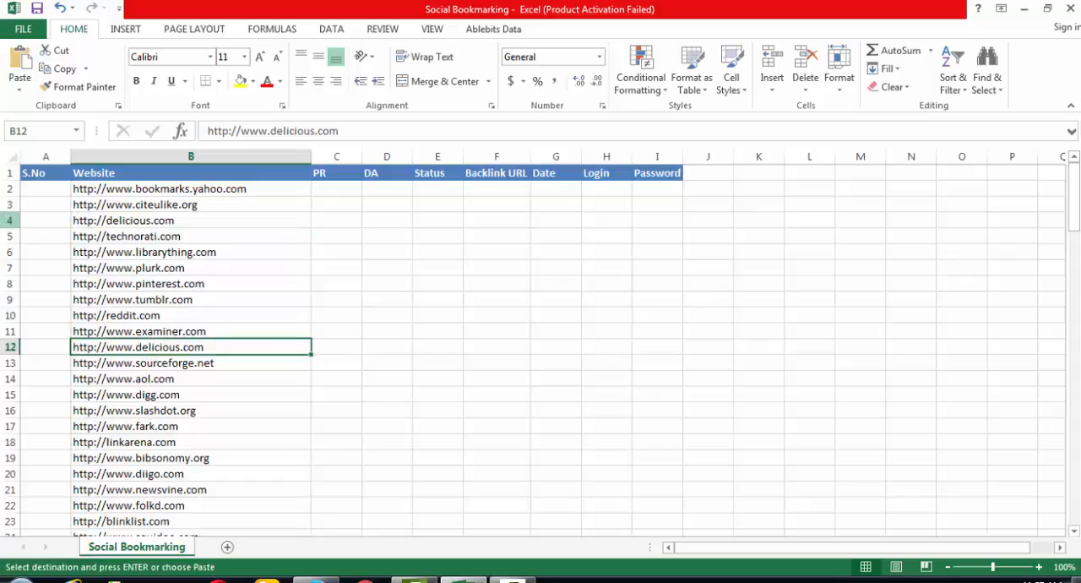
click(10, 220)
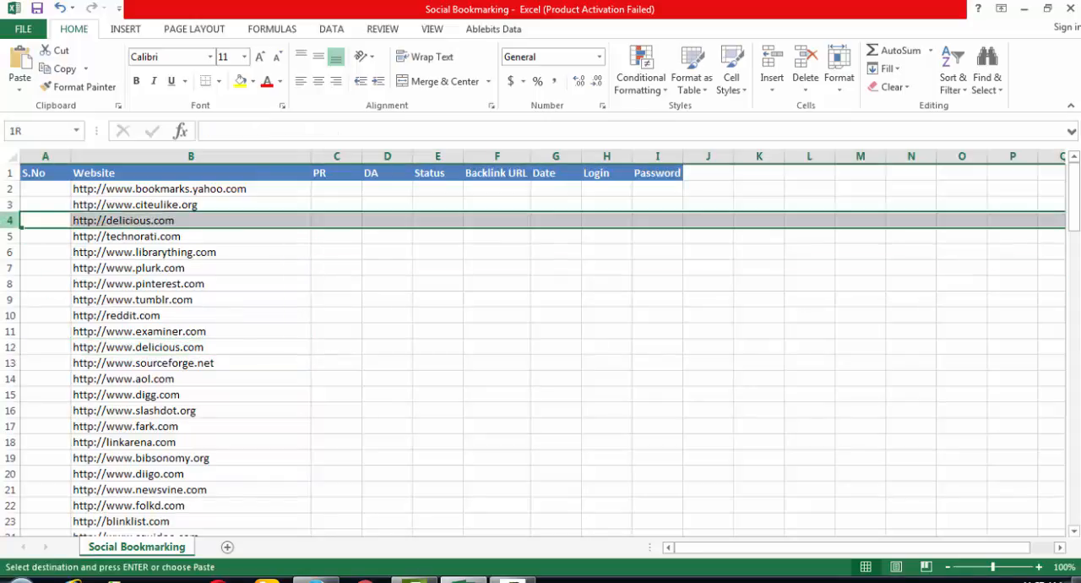
drag(10, 220, 10, 236)
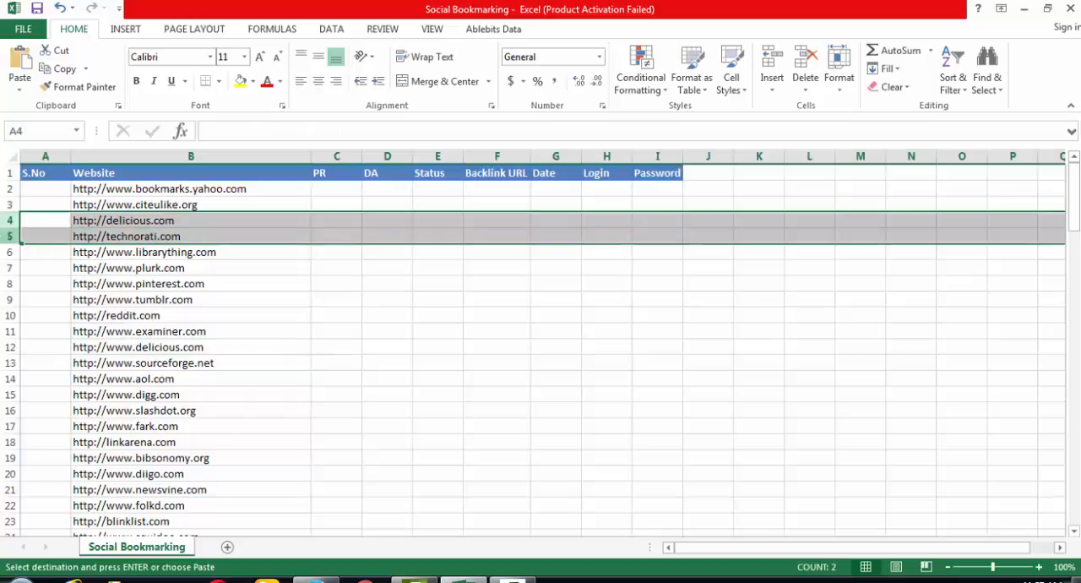
key(ctrl+minus)
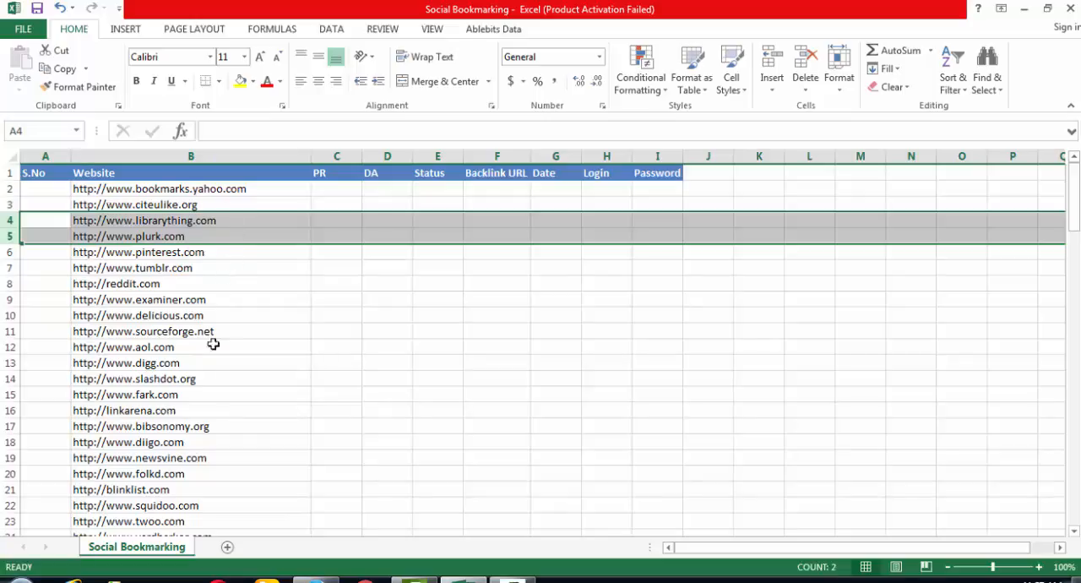
click(208, 376)
key(ctrl+c)
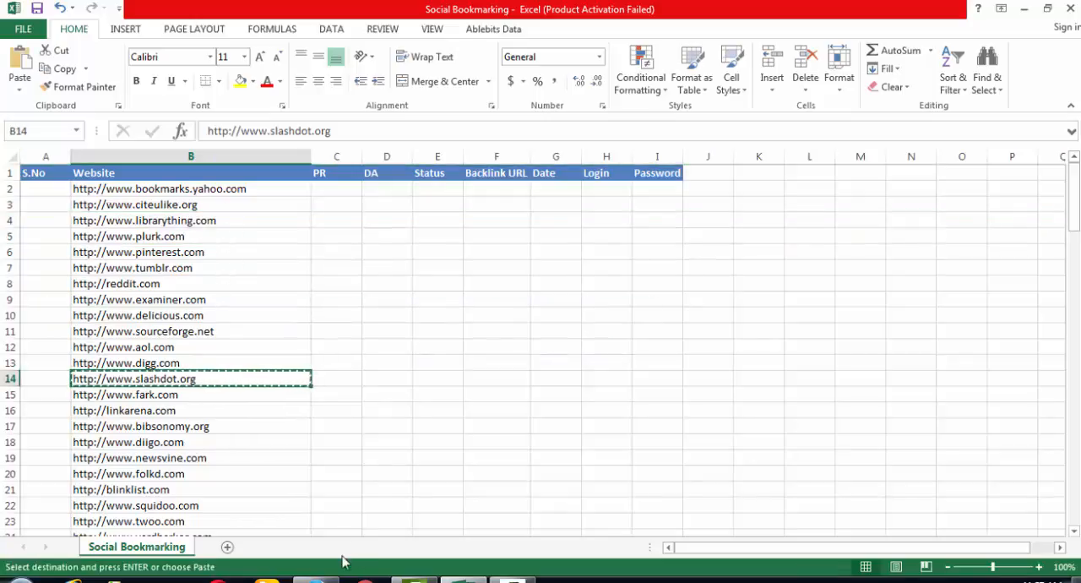
click(317, 580)
click(237, 40)
key(ctrl+v)
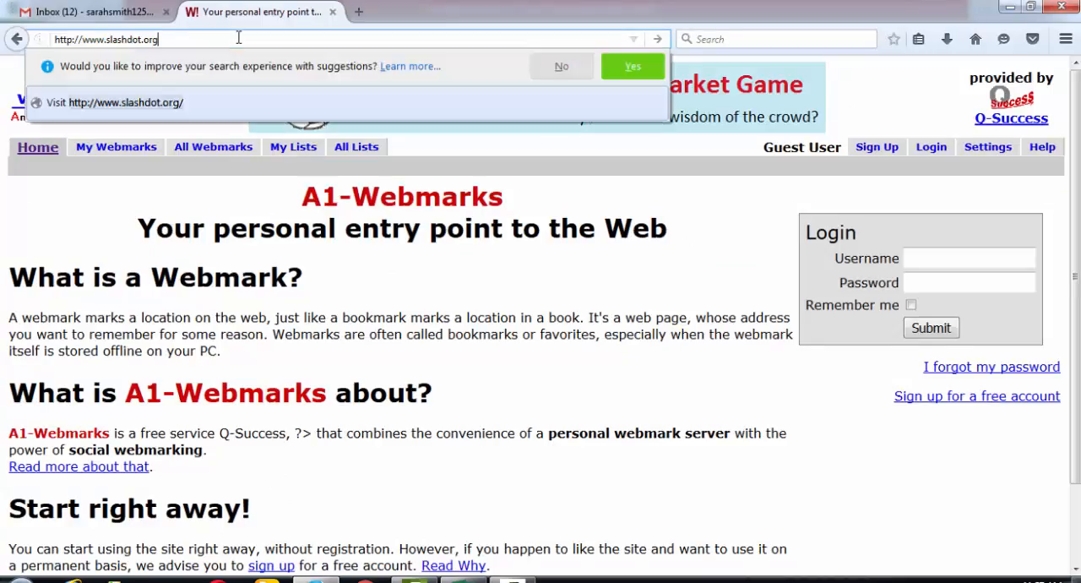
key(Return)
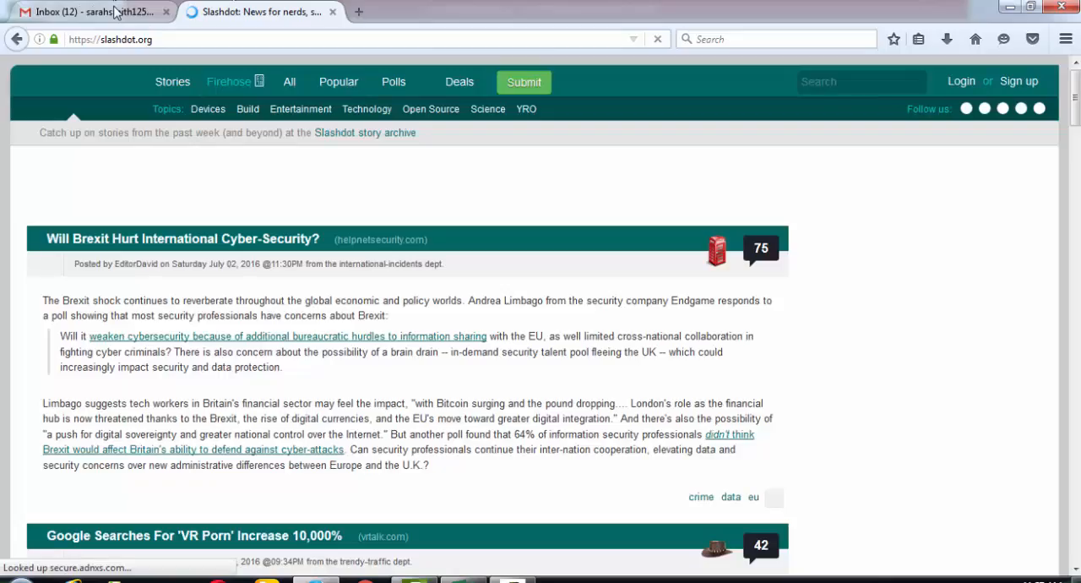
- Glance at the Gmail inbox, return to Slashdot and open its Sign up form at the Nickname field
click(116, 12)
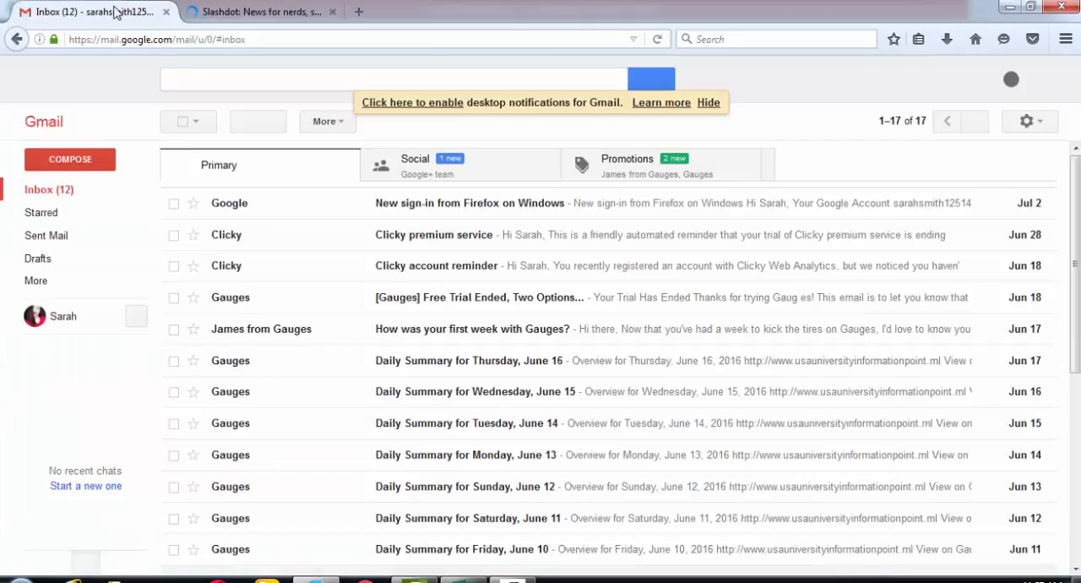
click(269, 15)
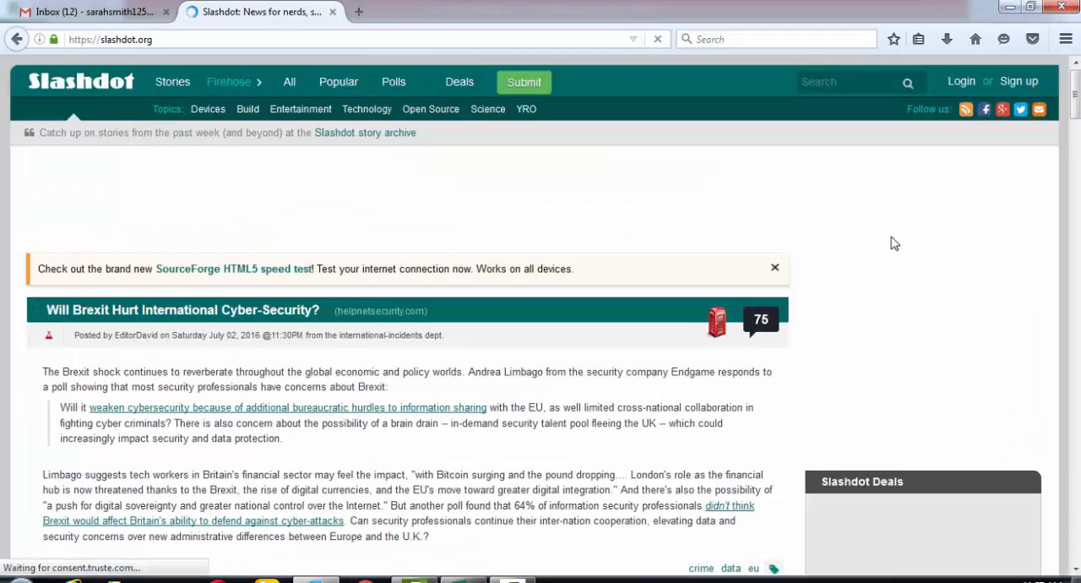
click(1022, 81)
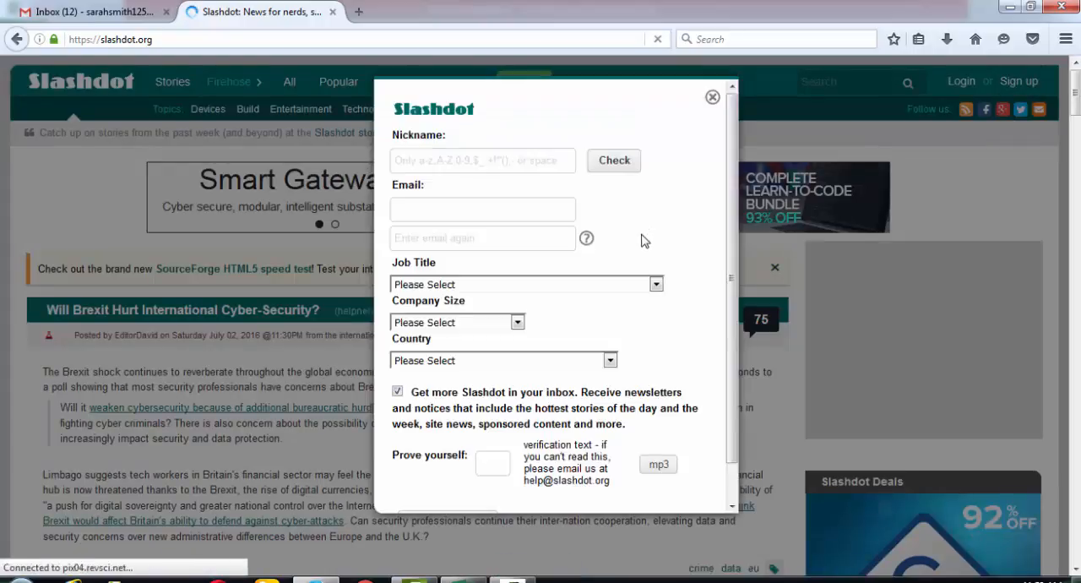
click(473, 161)
- Open the Social Bookmarkeing text file from the desktop in Notepad and copy the part of the e-mail address before the @ sign
click(116, 14)
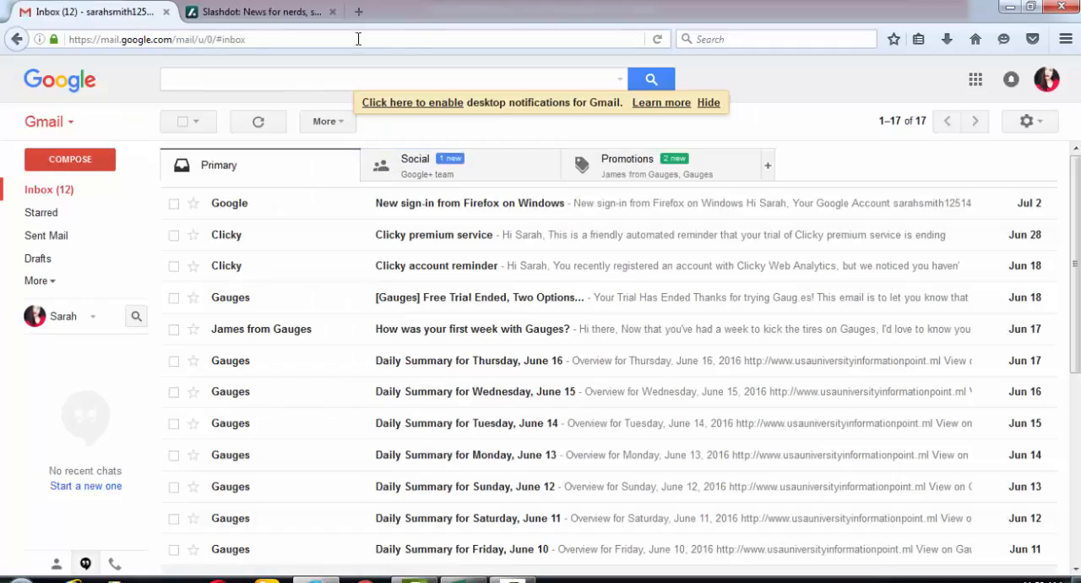
click(1009, 8)
click(1021, 12)
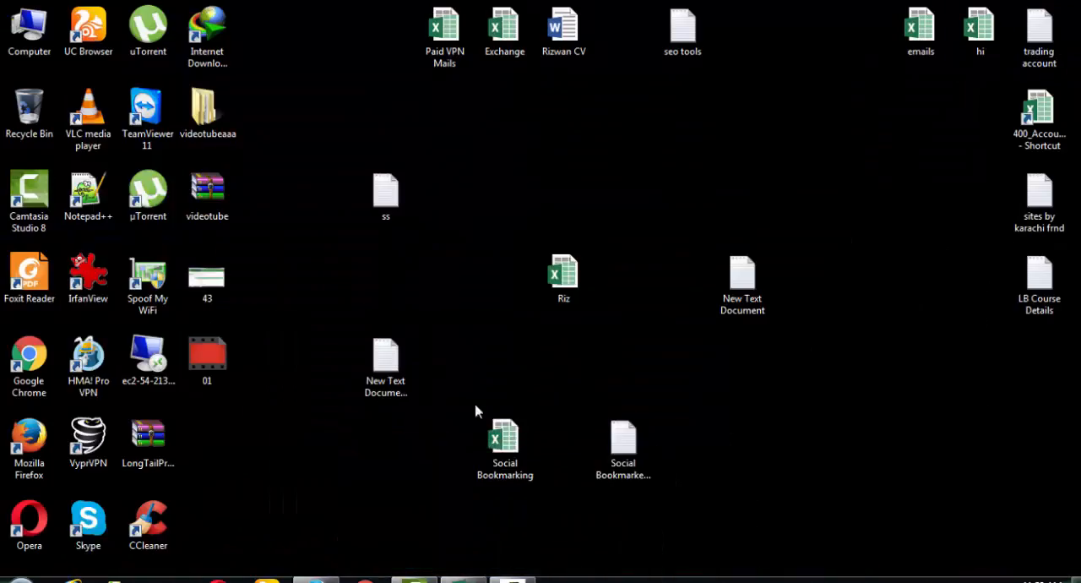
click(391, 365)
double_click(623, 446)
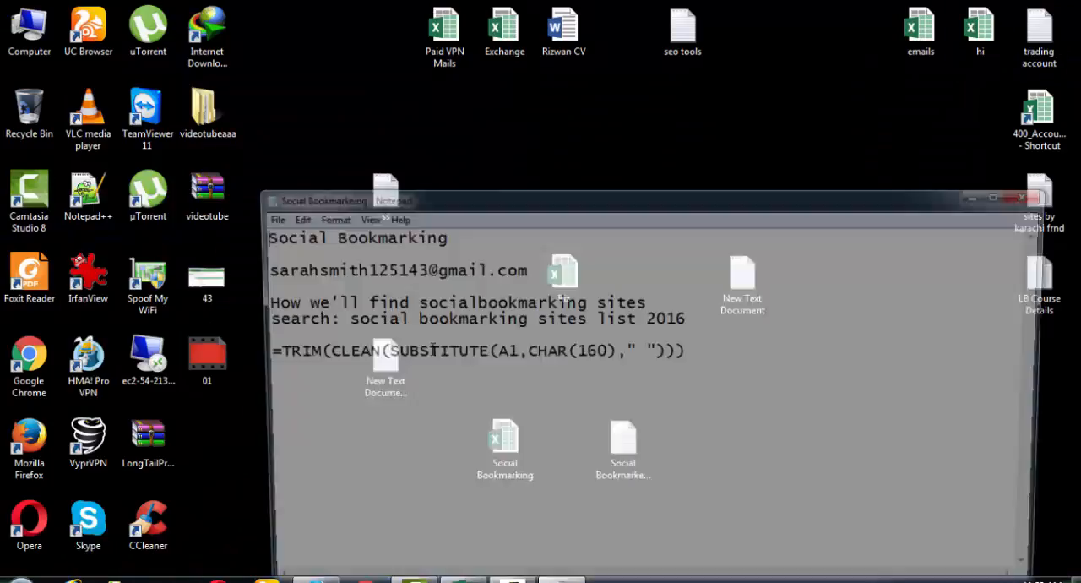
click(1005, 195)
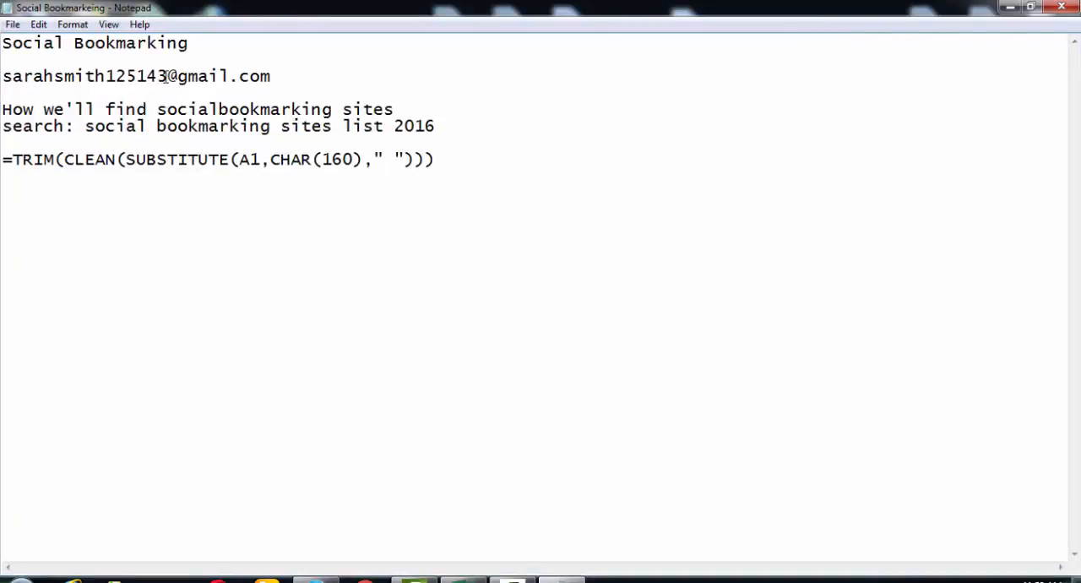
drag(166, 76, 5, 78)
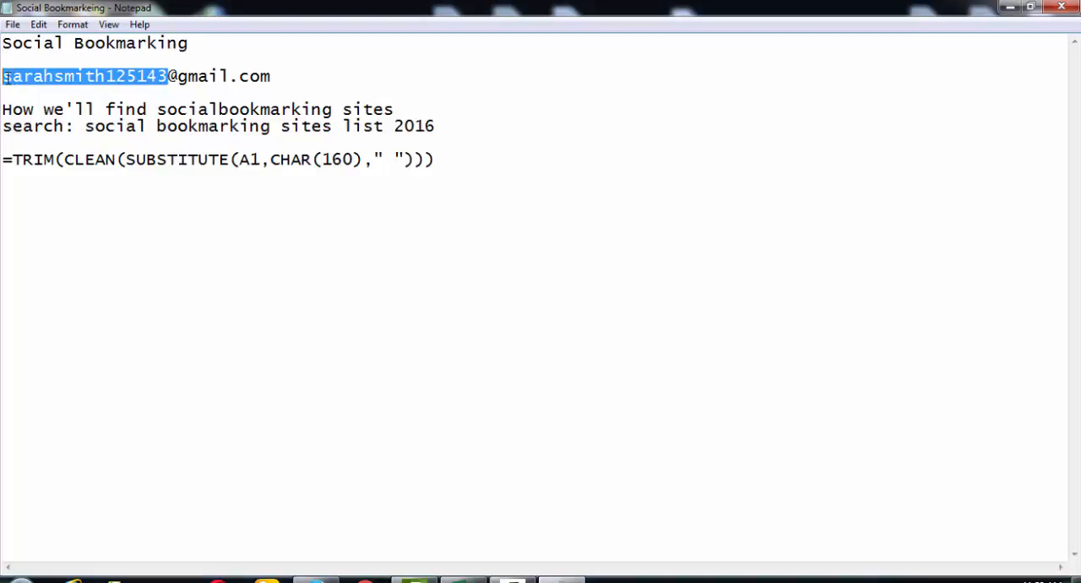
- Switch back to the Slashdot form in Firefox, paste the copied user name as the Nickname and check its availability
click(317, 579)
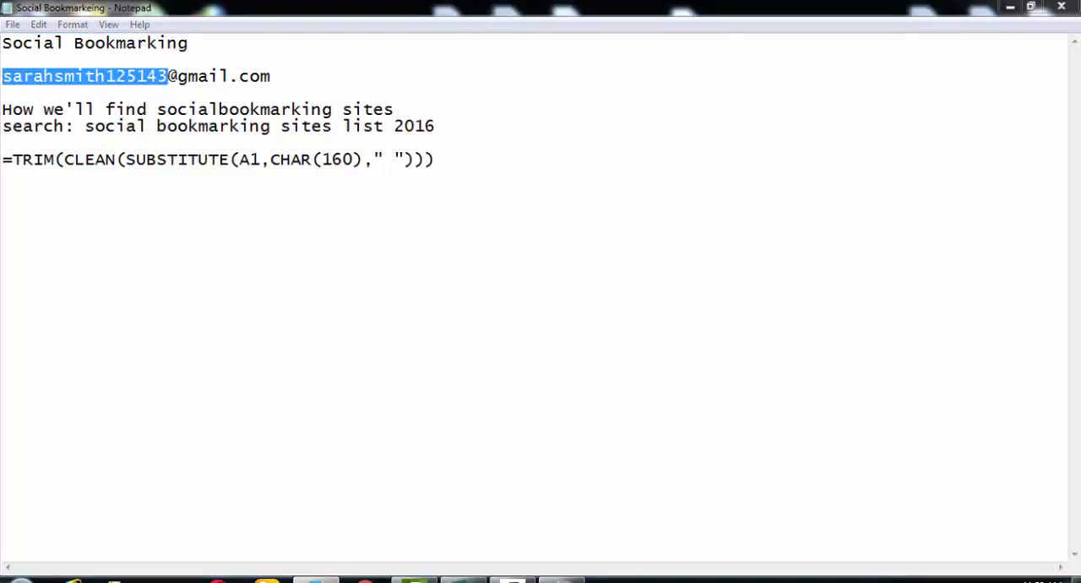
click(272, 14)
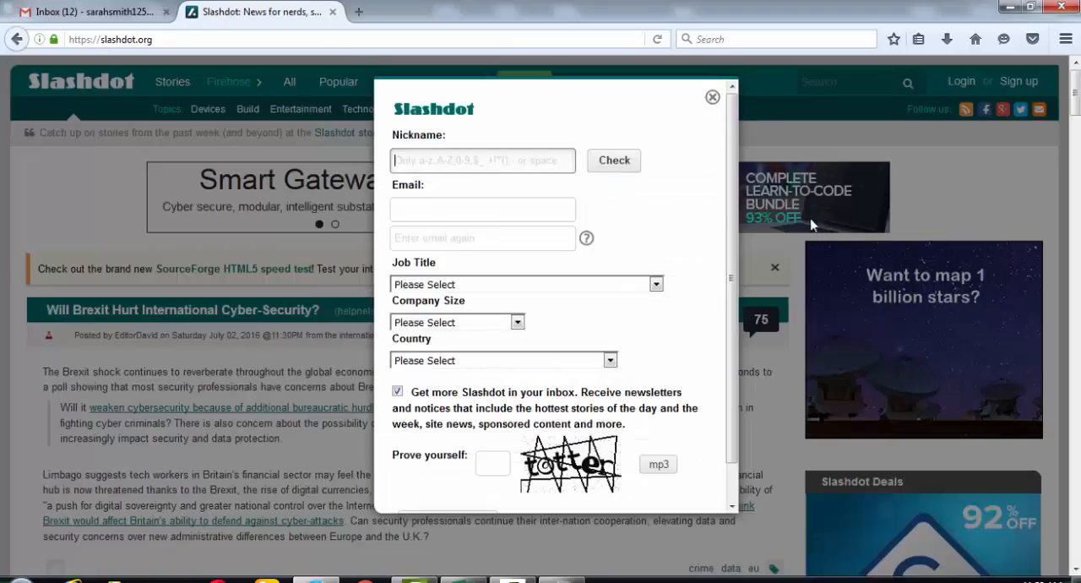
click(485, 164)
key(ctrl+v)
click(604, 168)
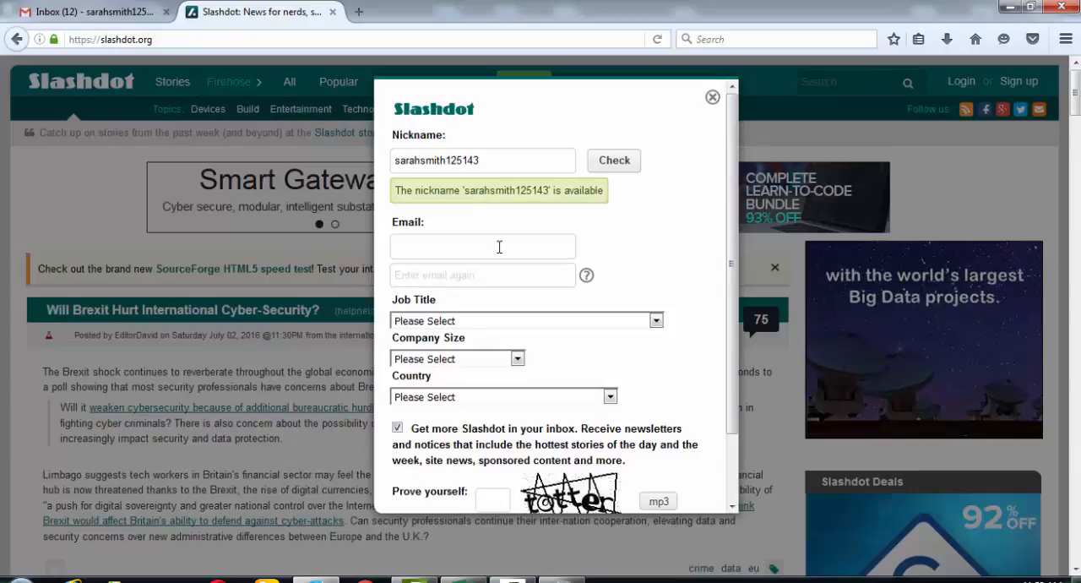
- Fill in the account's e-mail address in the Slashdot form's Email field and repeat it in the confirmation field
click(499, 245)
click(557, 578)
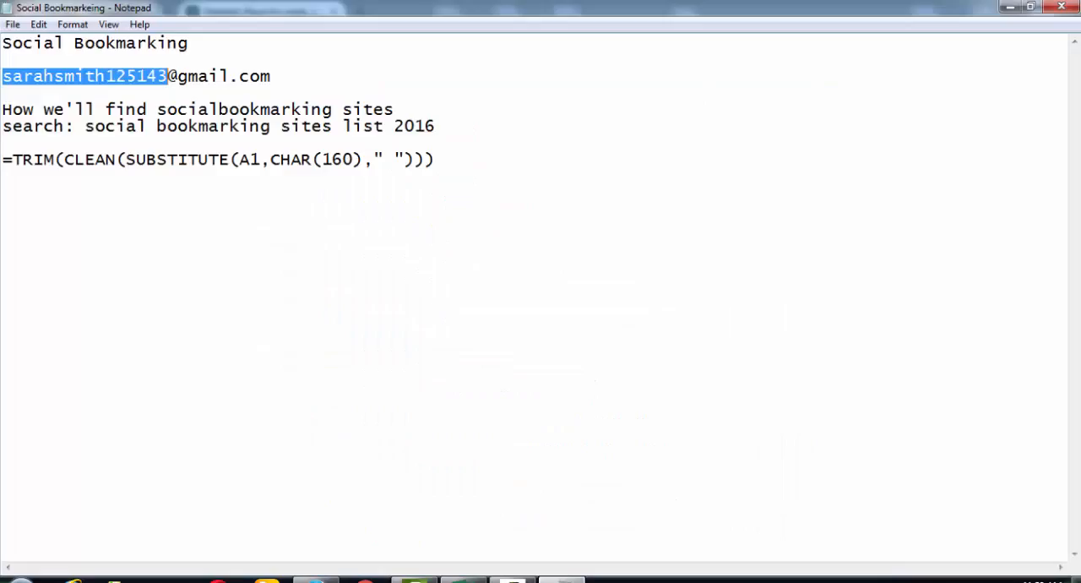
click(557, 580)
key(ctrl+v)
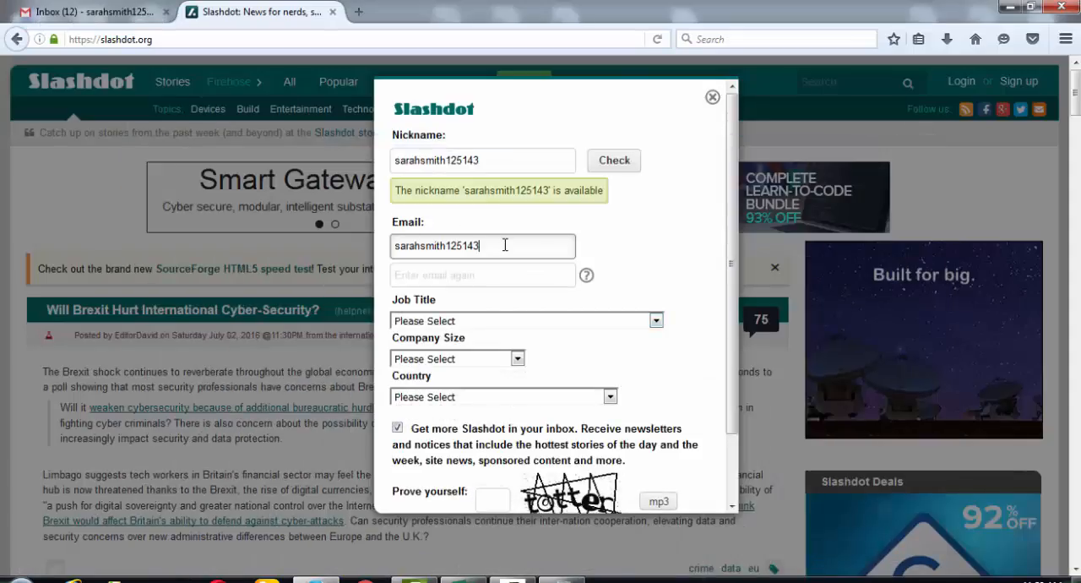
text(@gmail.com)
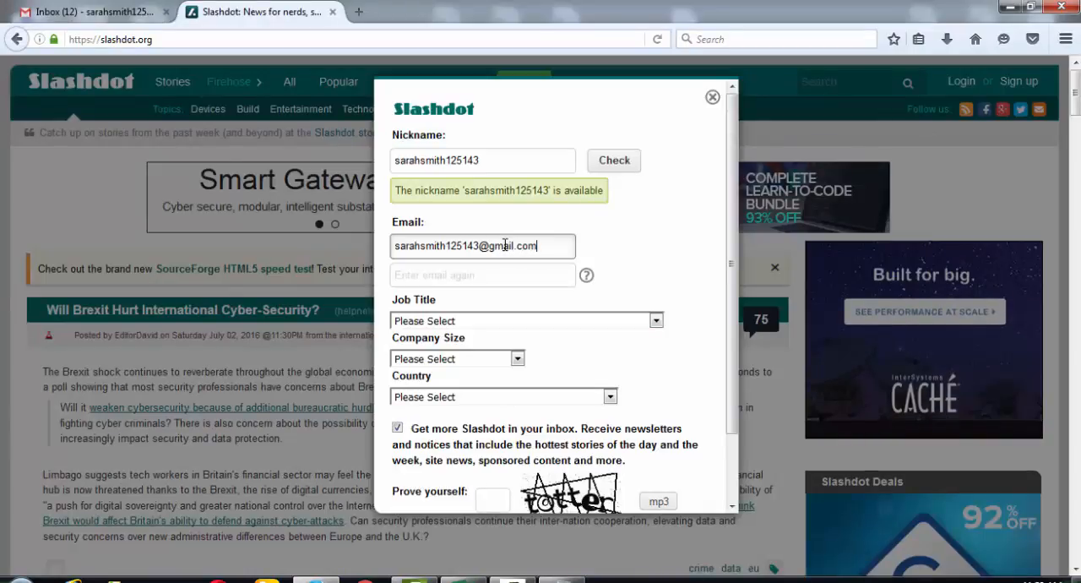
click(512, 279)
click(557, 242)
key(ctrl+a)
click(511, 274)
key(ctrl+v)
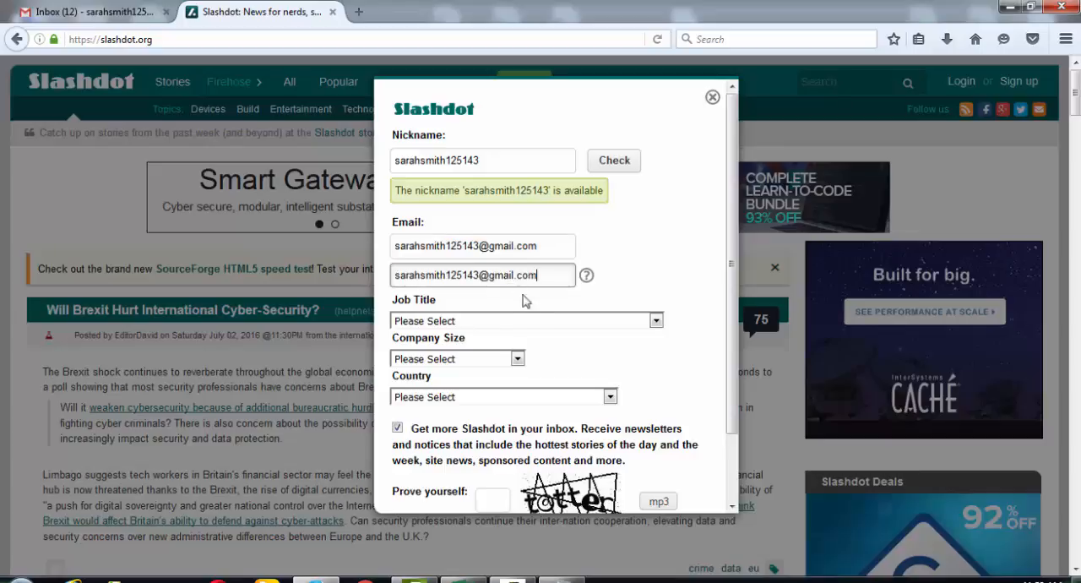
- Set the Job Title to Technical Consultant and the Company Size to 1,000 - 4,999
click(534, 327)
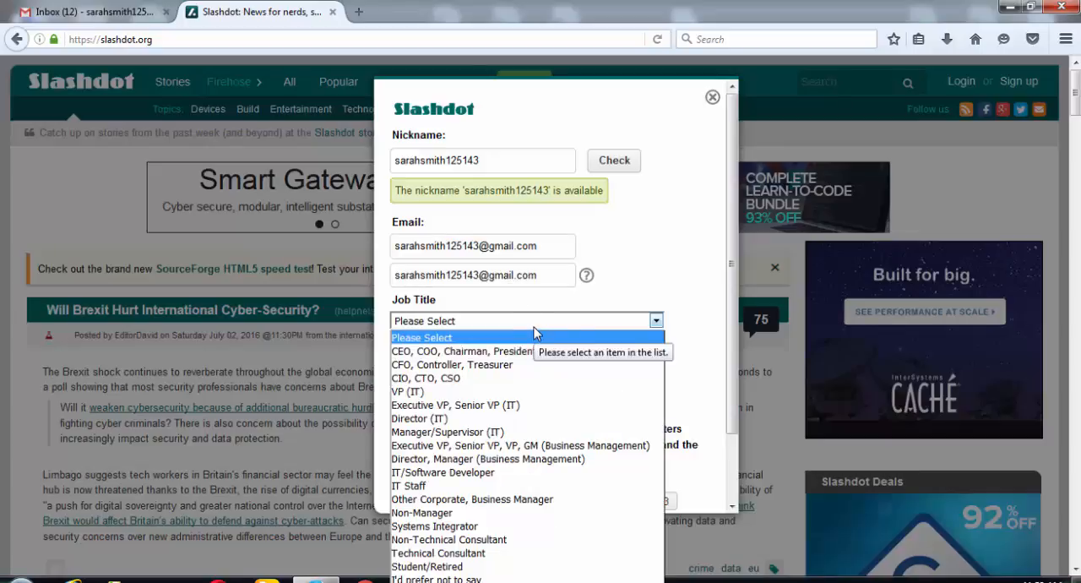
click(504, 554)
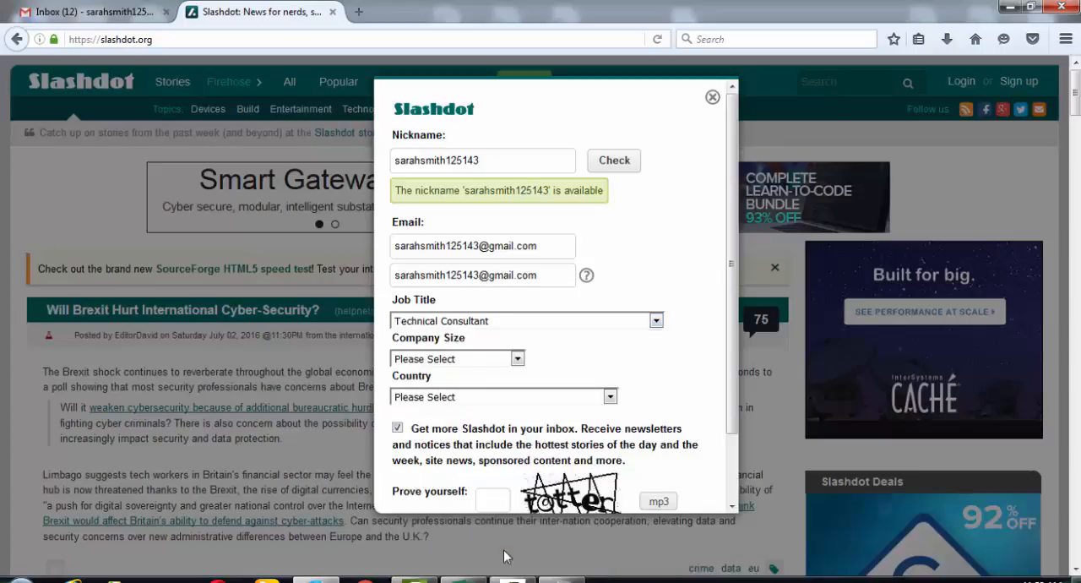
click(452, 361)
click(459, 428)
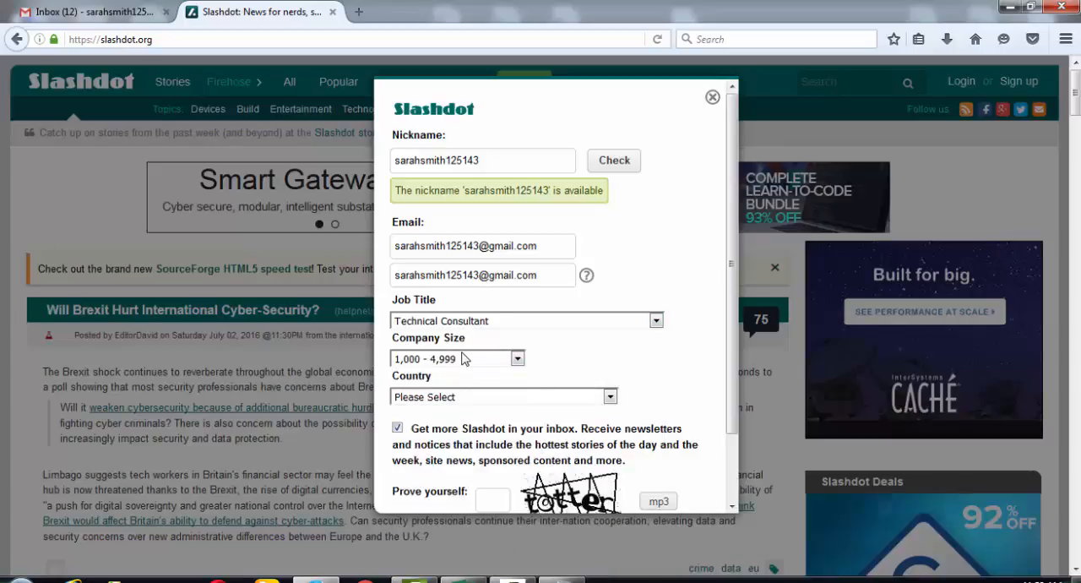
- Set the Country to United States Minor Outlying Islands in the Slashdot sign-up form
click(475, 400)
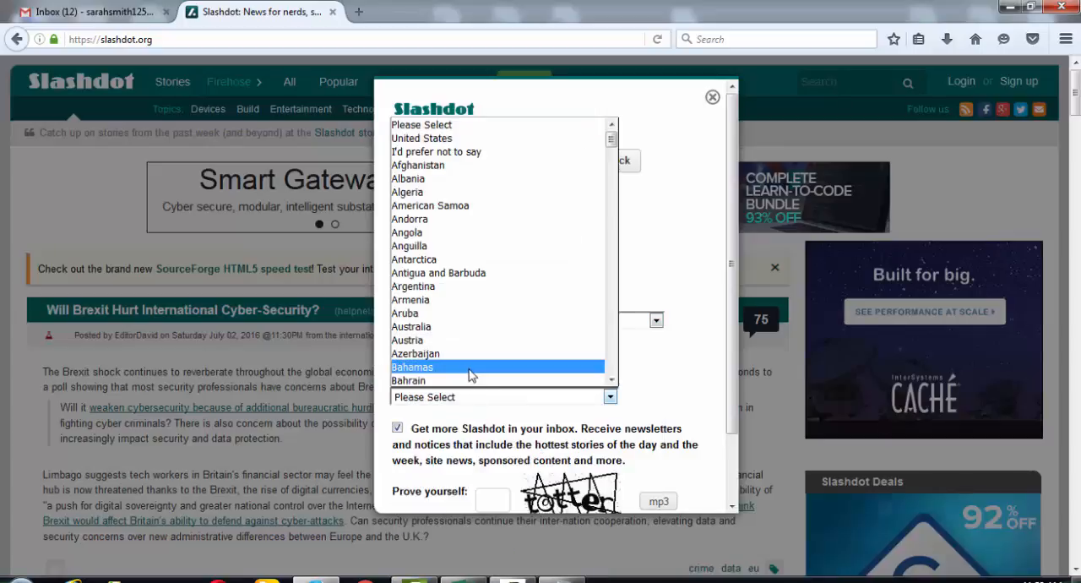
key(u)
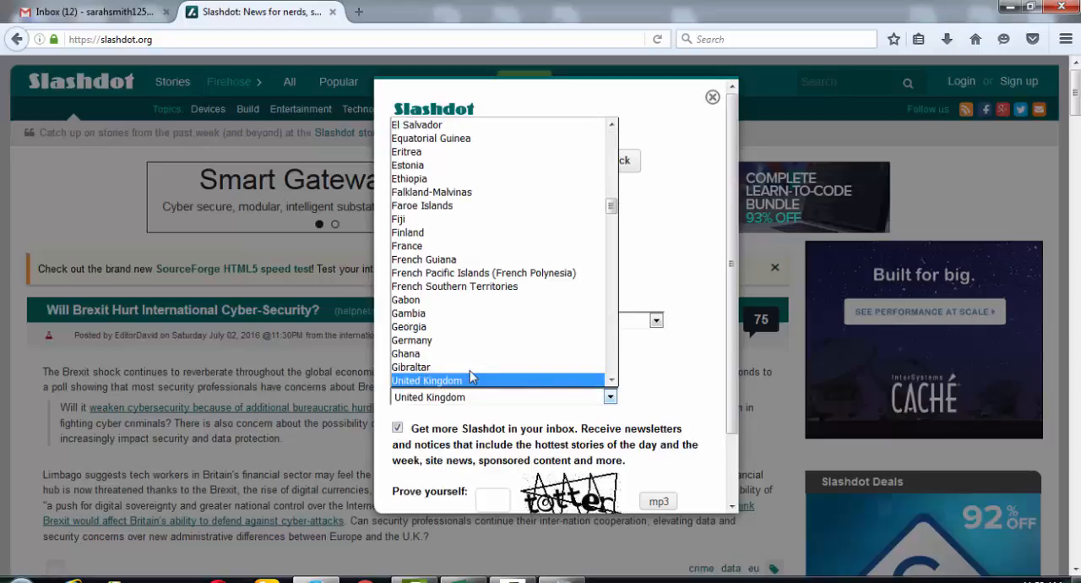
click(612, 380)
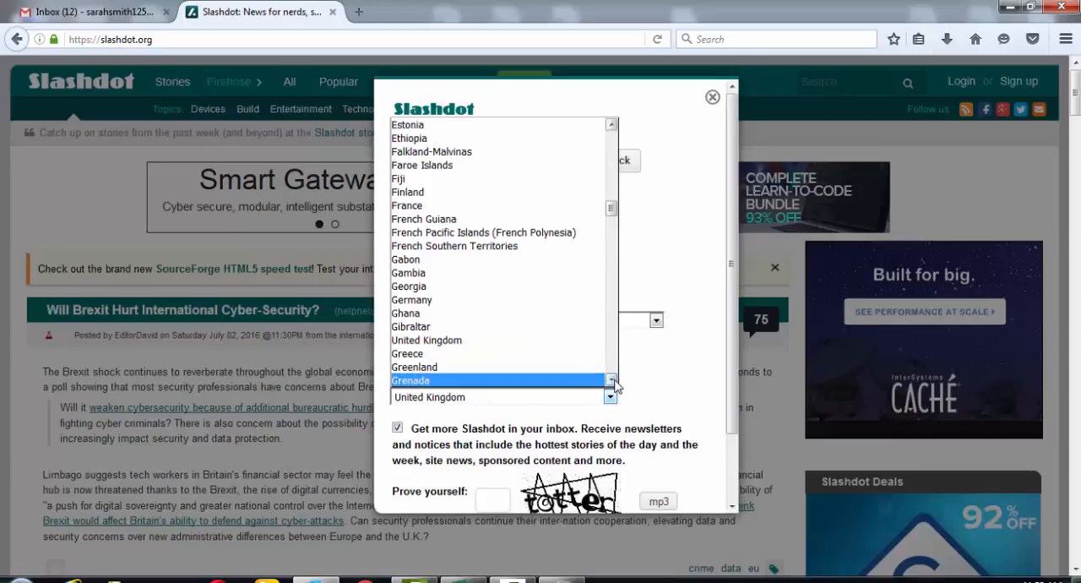
scroll(614, 382, down, 3)
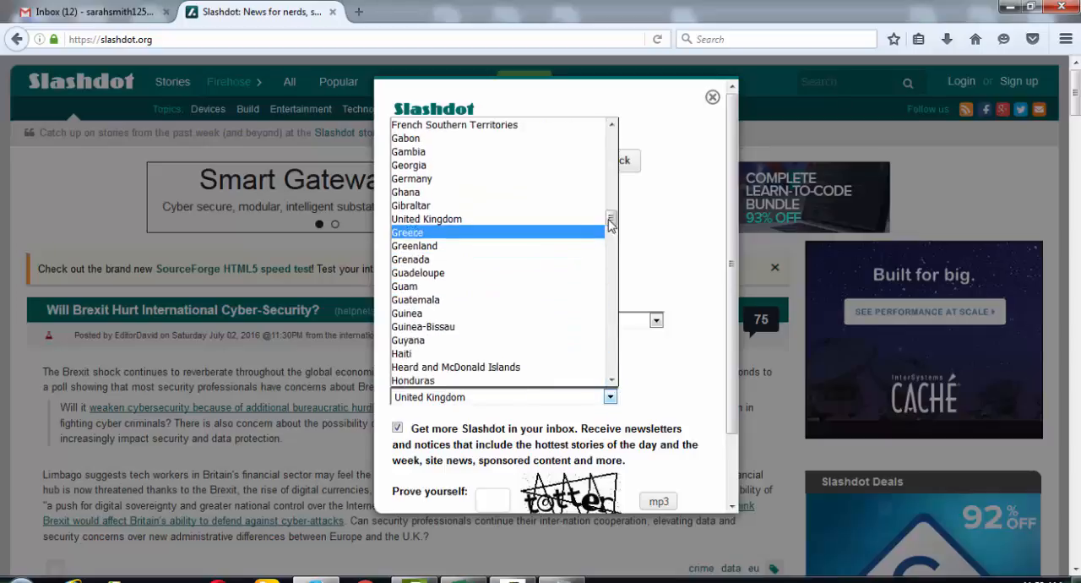
drag(612, 219, 619, 373)
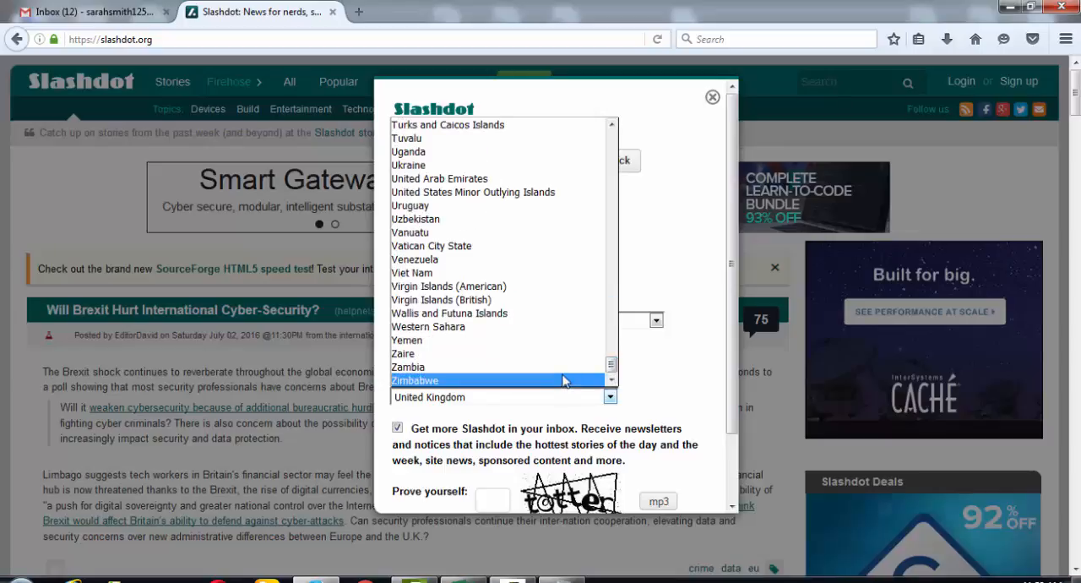
click(506, 201)
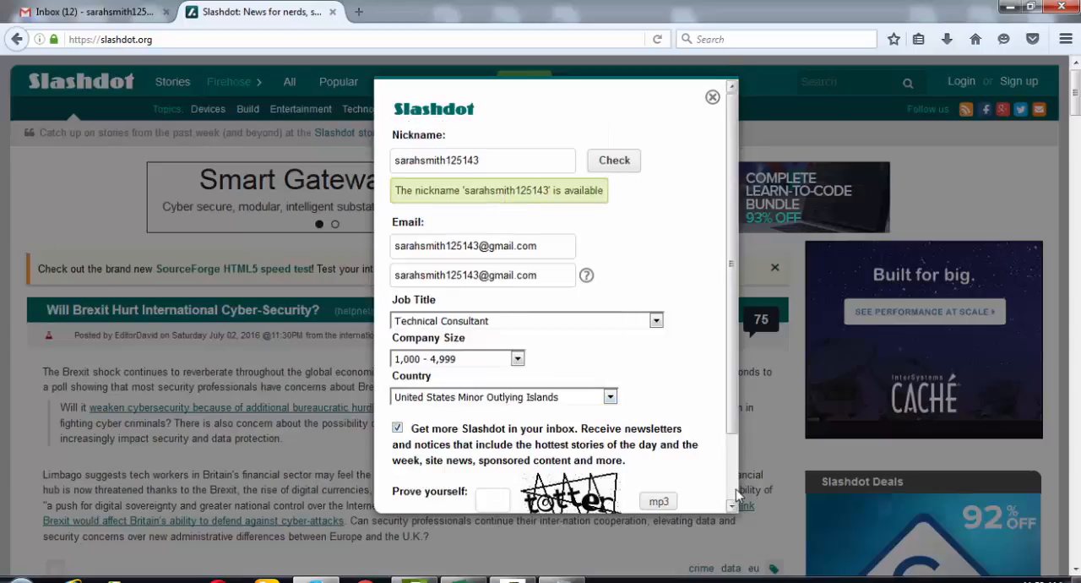
- Fill in the CAPTCHA word in the Prove yourself field and create the Slashdot account
scroll(731, 494, down, 3)
click(491, 425)
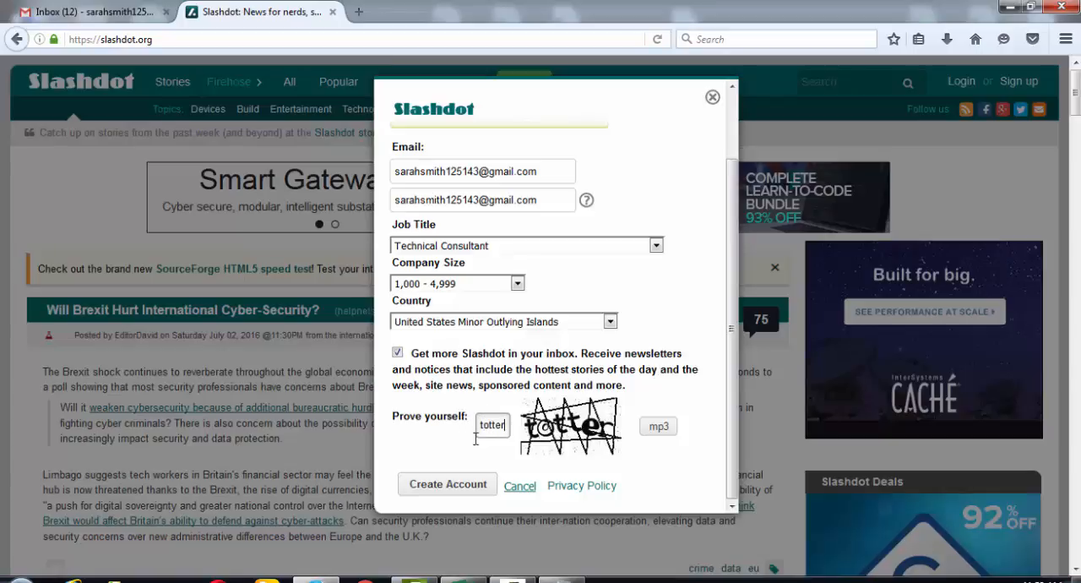
click(454, 483)
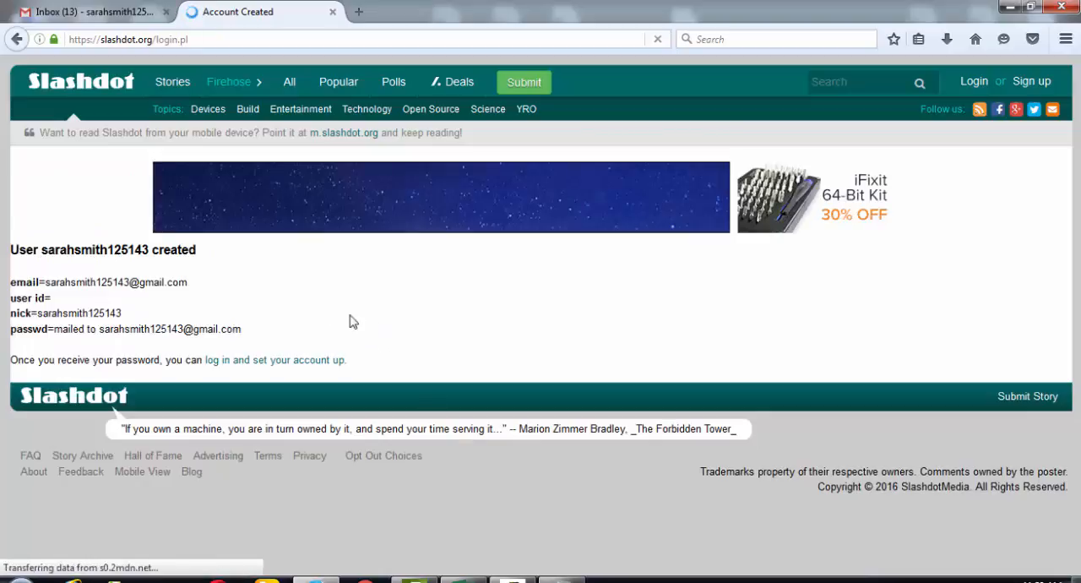
- Open Slashdot's password e-mail in Gmail and follow its login link
click(103, 15)
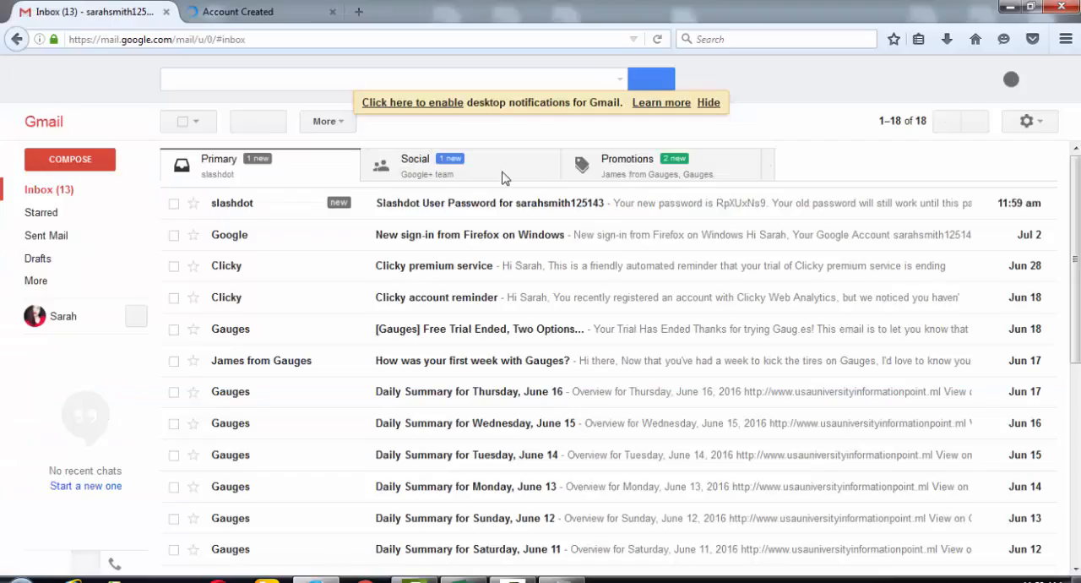
click(463, 211)
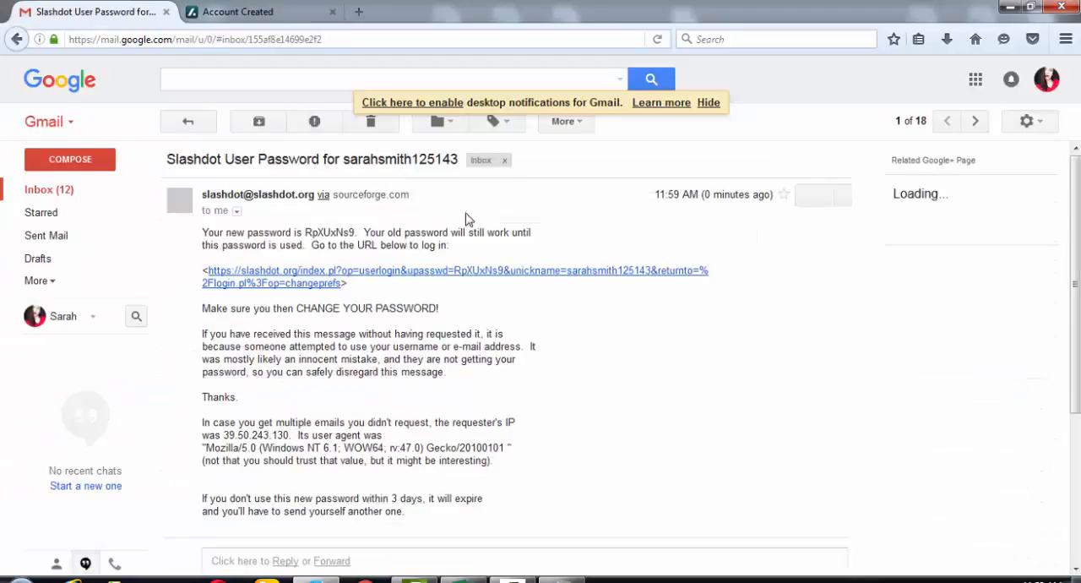
click(455, 279)
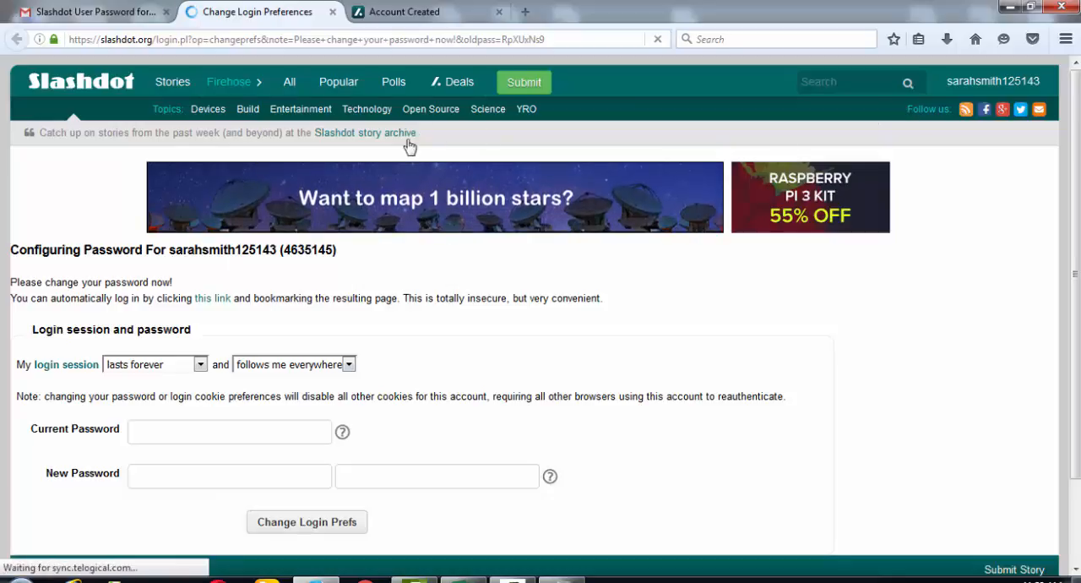
- Open Slashdot's story submission form from its home page and close the leftover Account Created tab
click(113, 85)
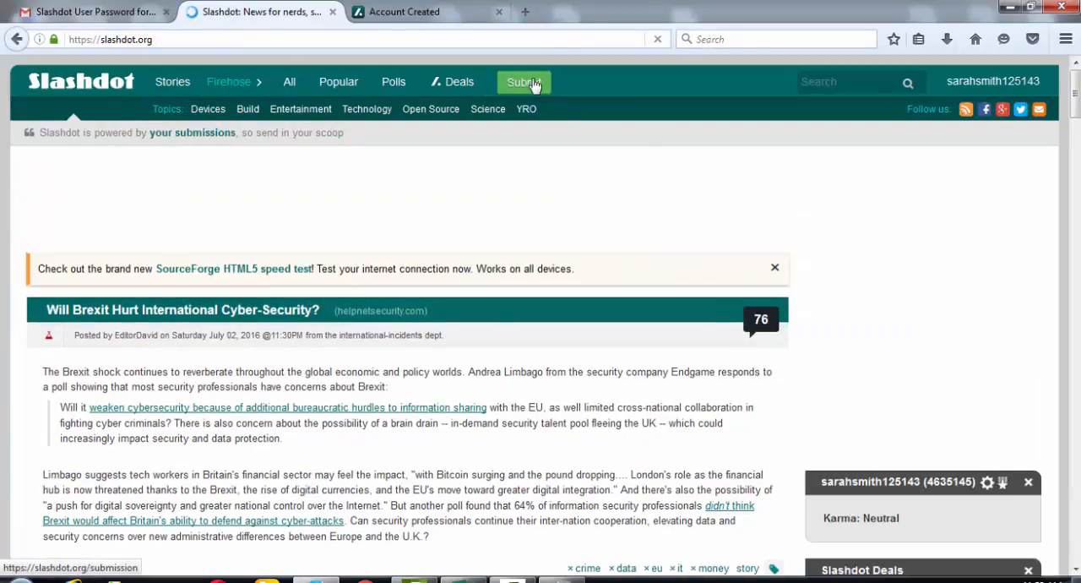
click(533, 85)
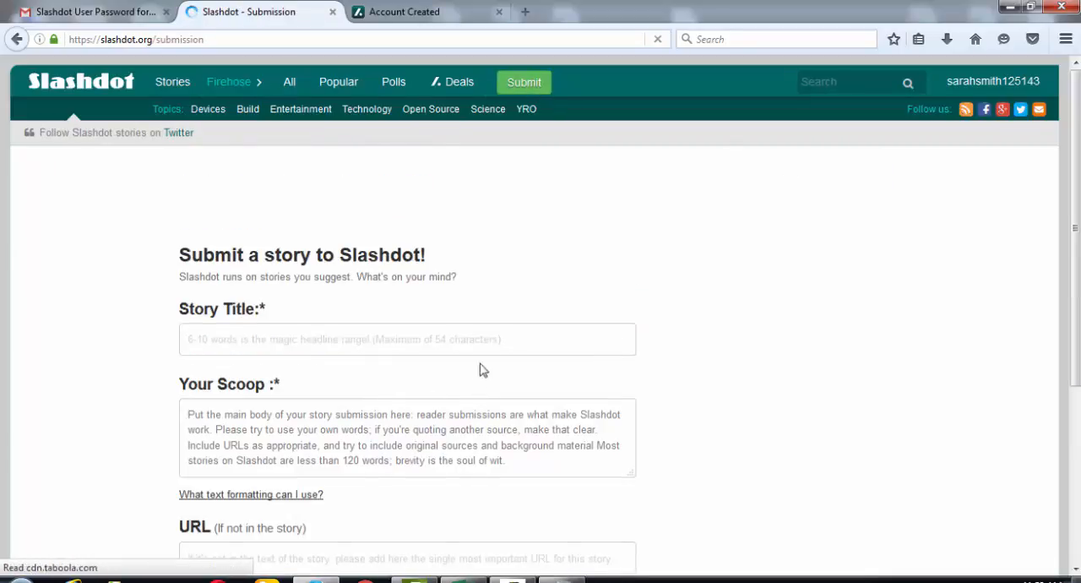
scroll(495, 340, down, 3)
click(425, 199)
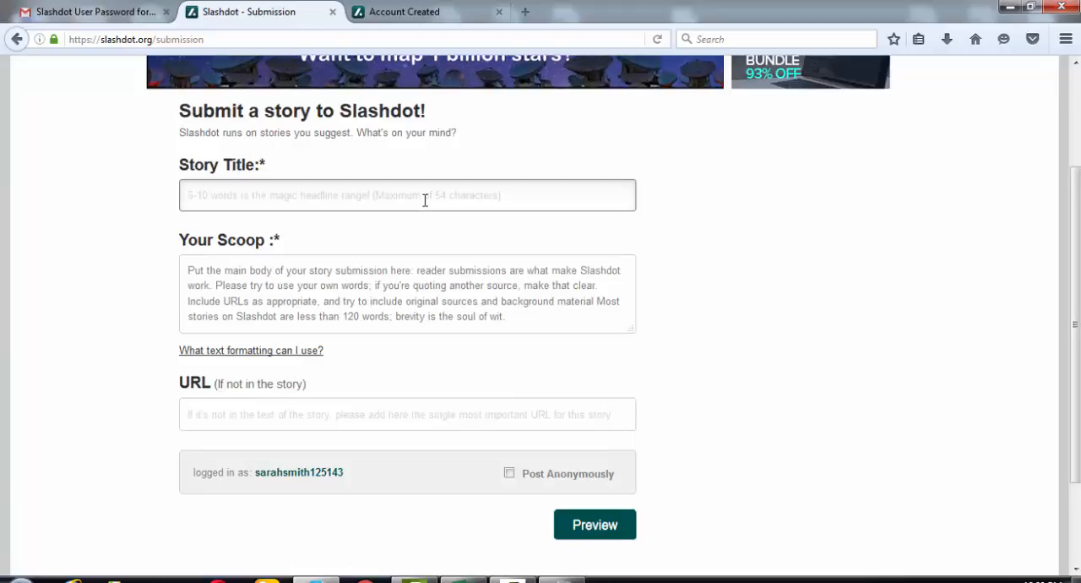
click(489, 13)
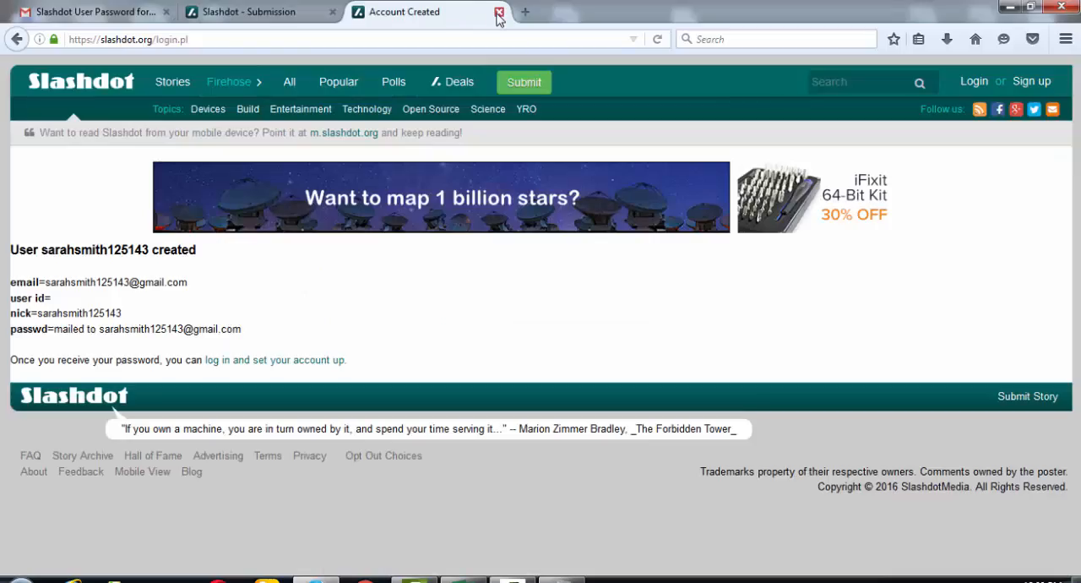
click(498, 13)
- Search Google for "shoutmelouad" in a new tab and open the ShoutMeLoud website from the results
click(358, 11)
text(s)
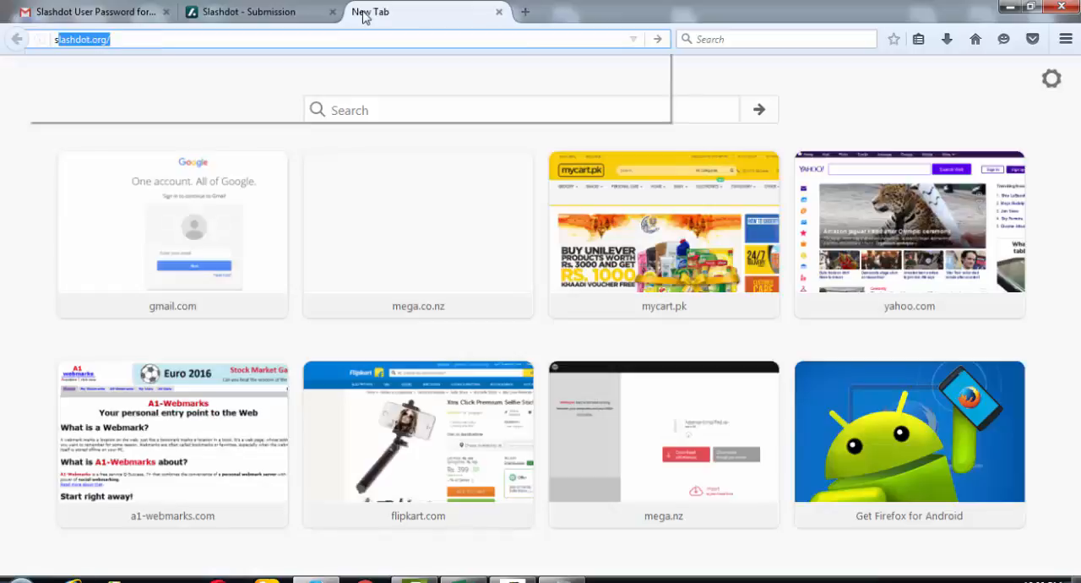
text(ou)
key(BackSpace)
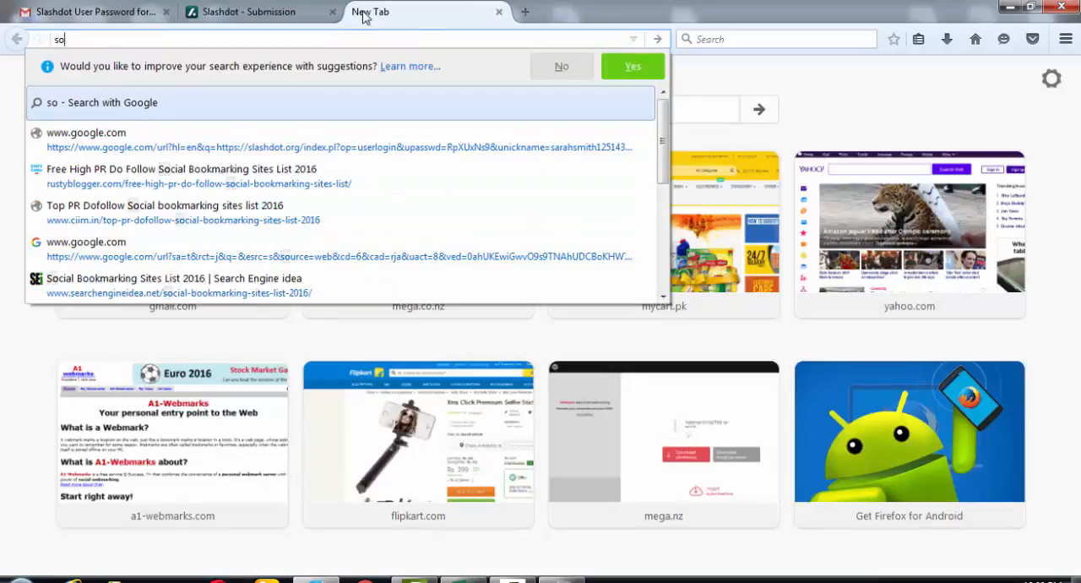
key(BackSpace)
text(hout)
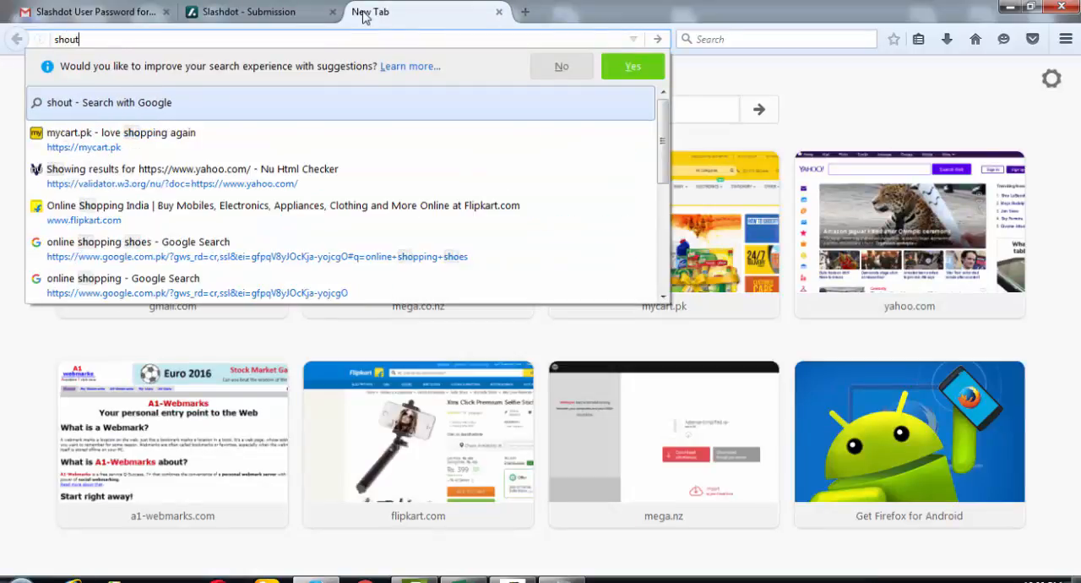
text(meloud)
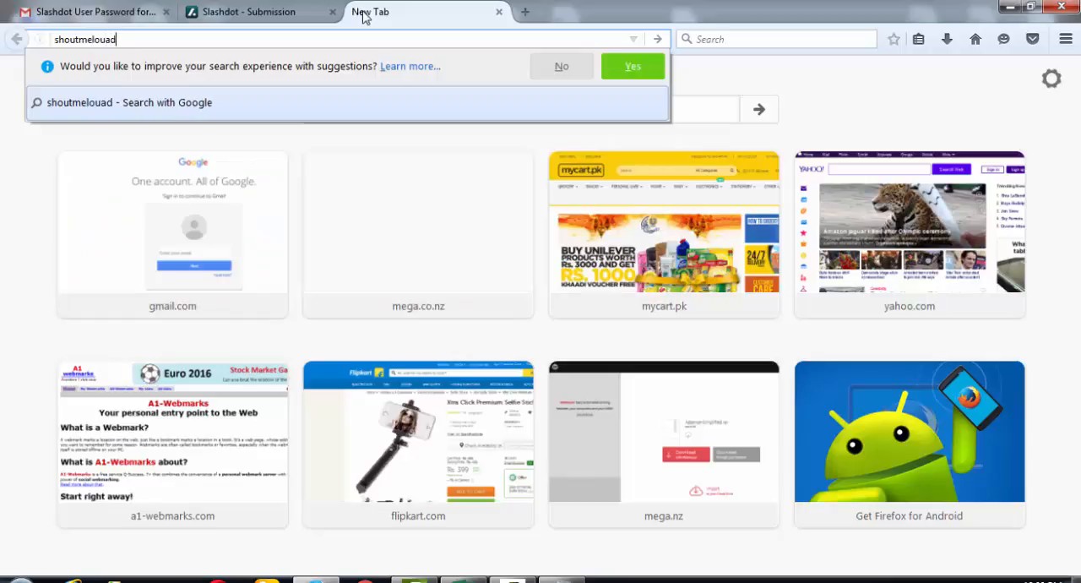
key(Return)
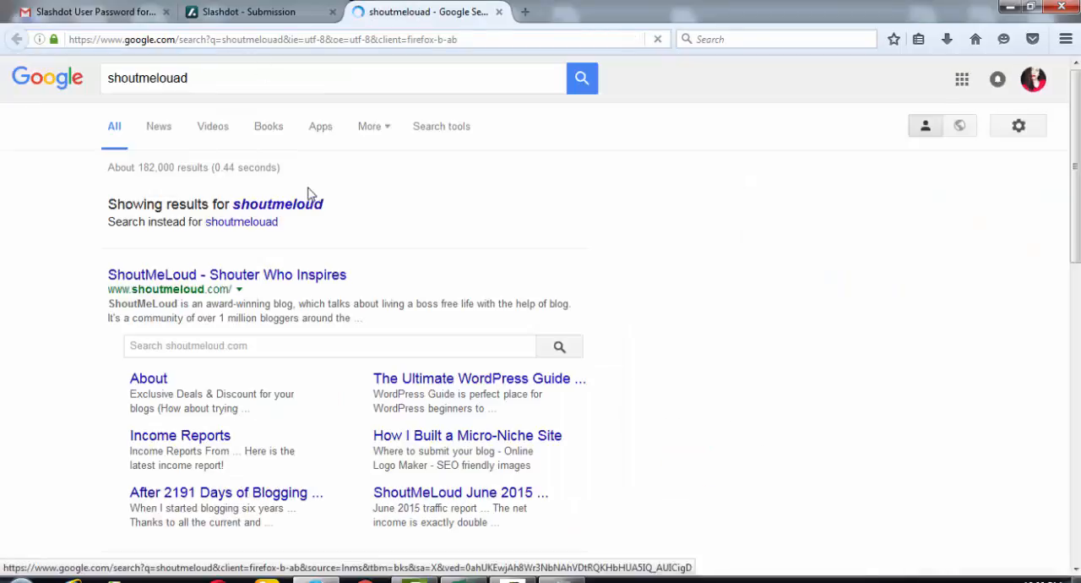
click(302, 279)
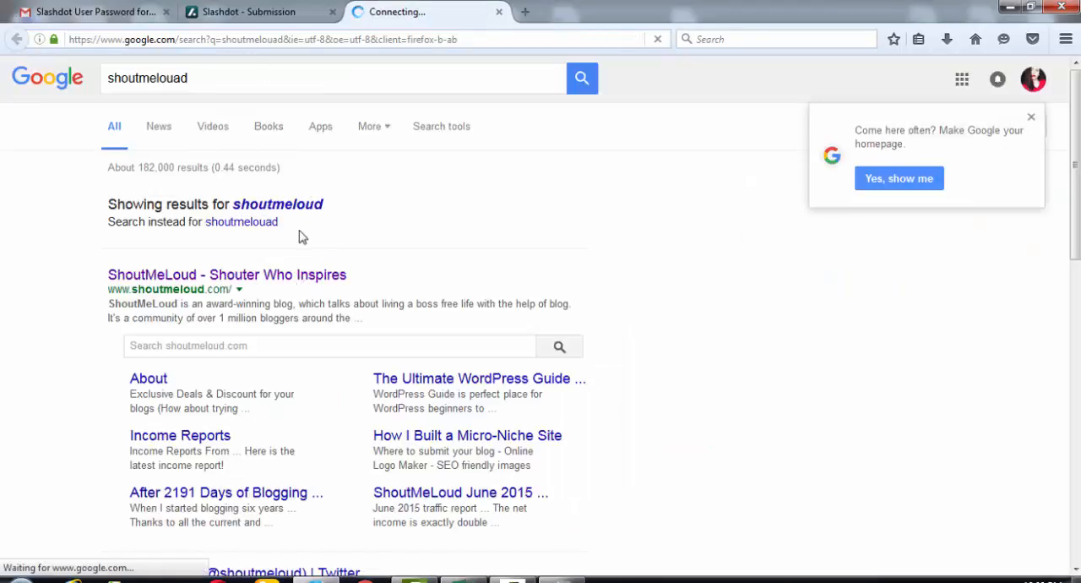
click(217, 40)
key(ctrl+c)
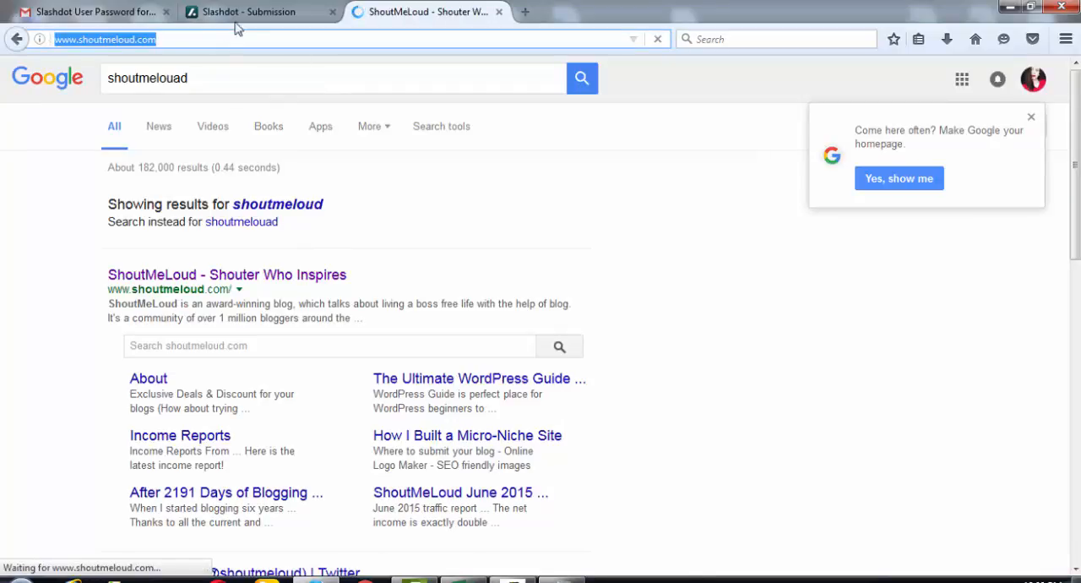
click(240, 13)
key(ctrl+v)
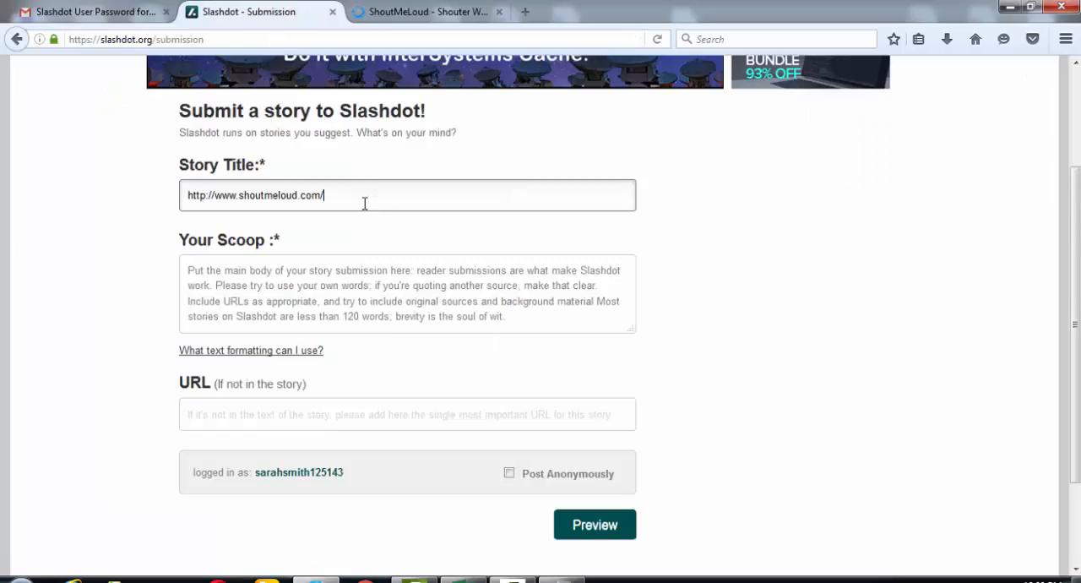
click(425, 306)
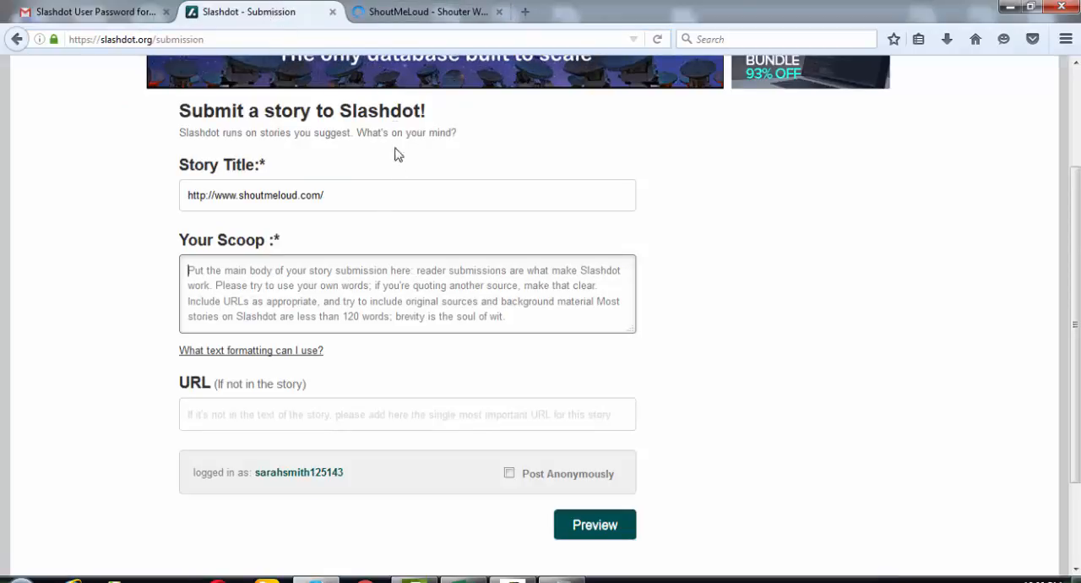
click(366, 201)
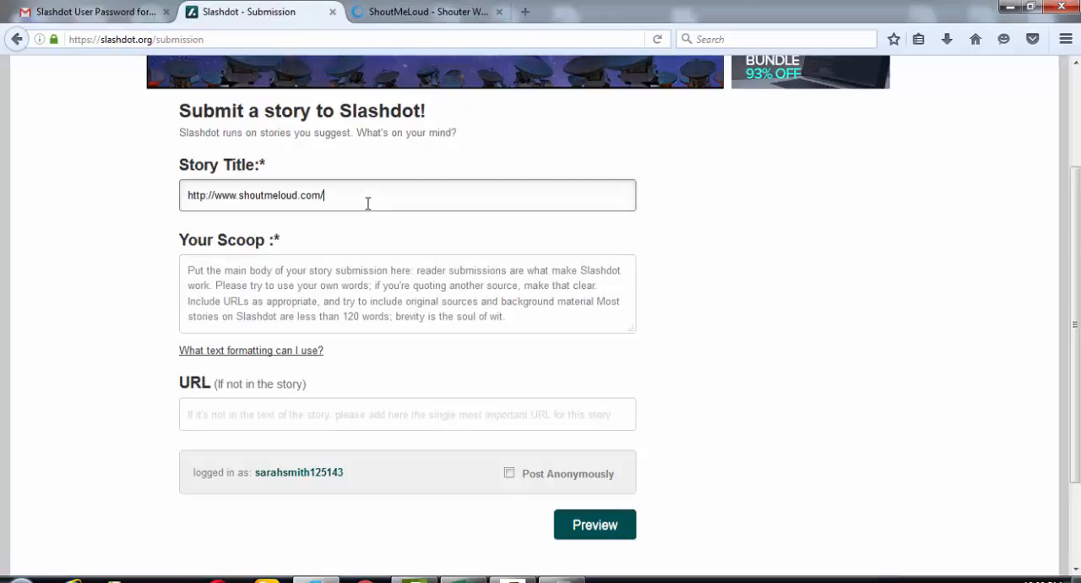
click(341, 420)
key(ctrl+v)
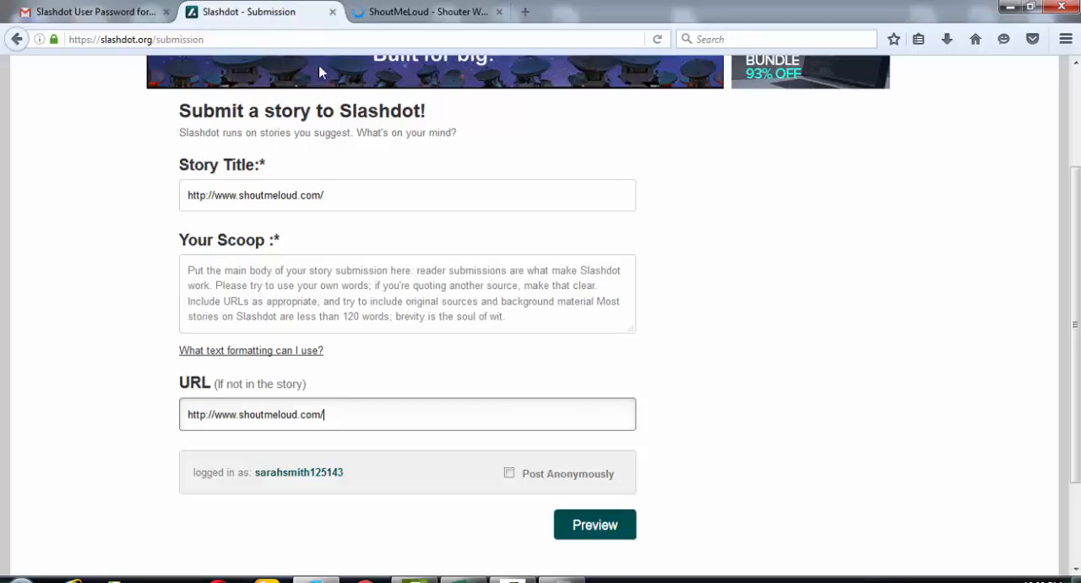
- Return to the ShoutMeLoud page, decline its push notification offer and view the page's source code
click(413, 12)
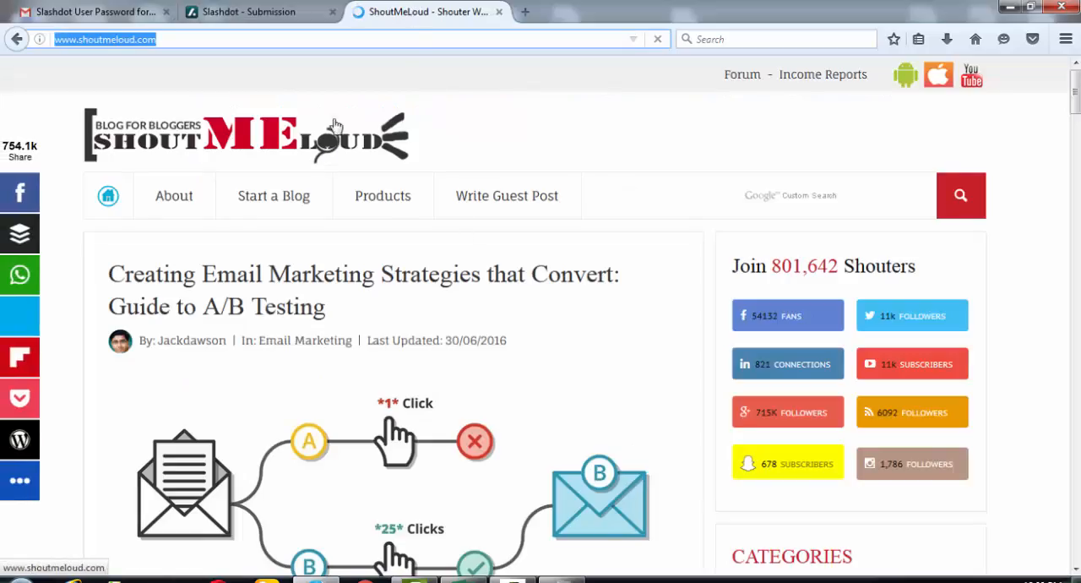
right_click(448, 18)
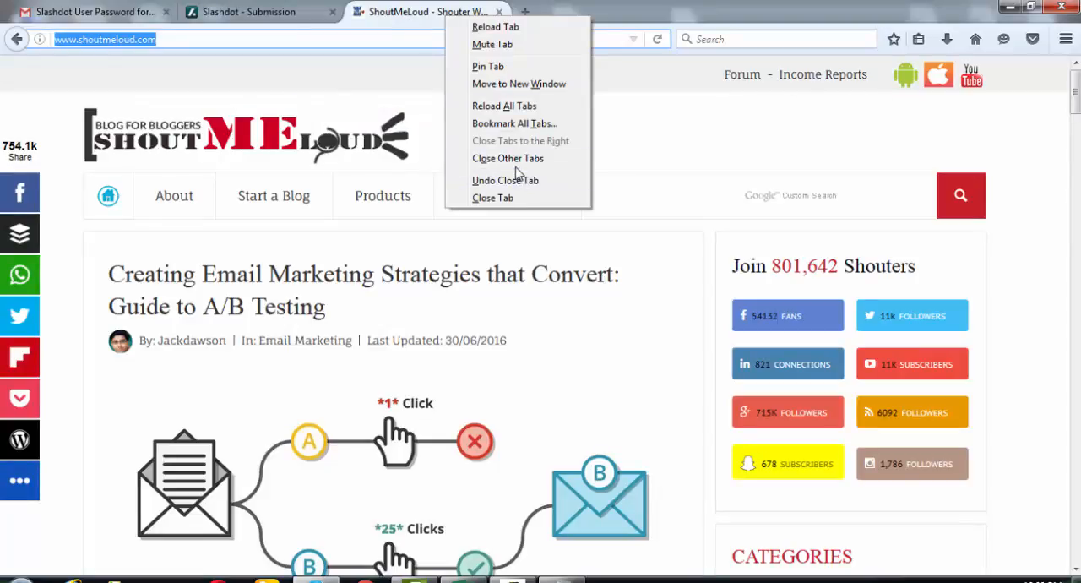
click(647, 121)
right_click(646, 121)
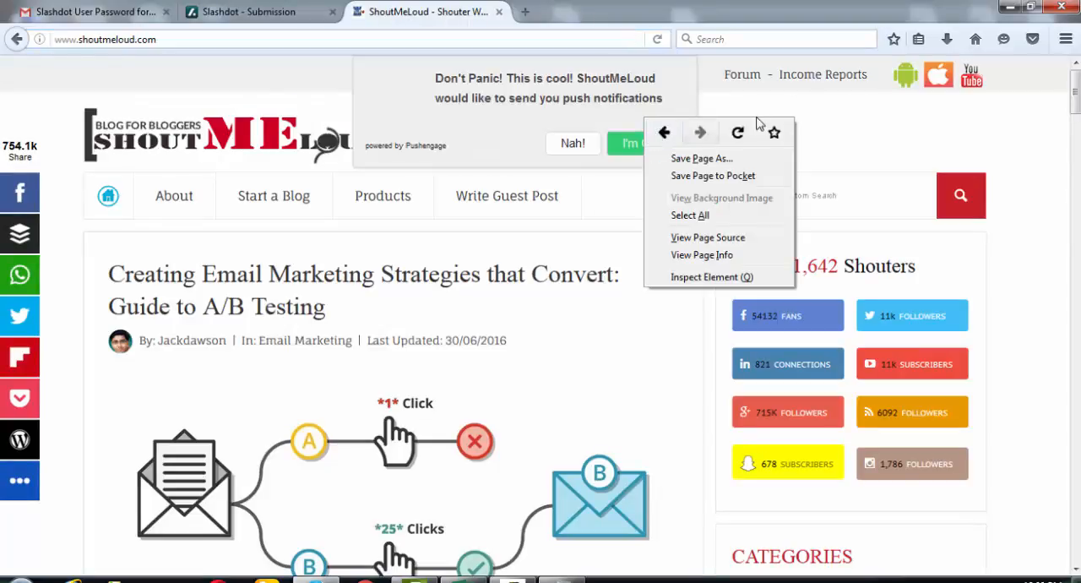
click(574, 150)
right_click(641, 133)
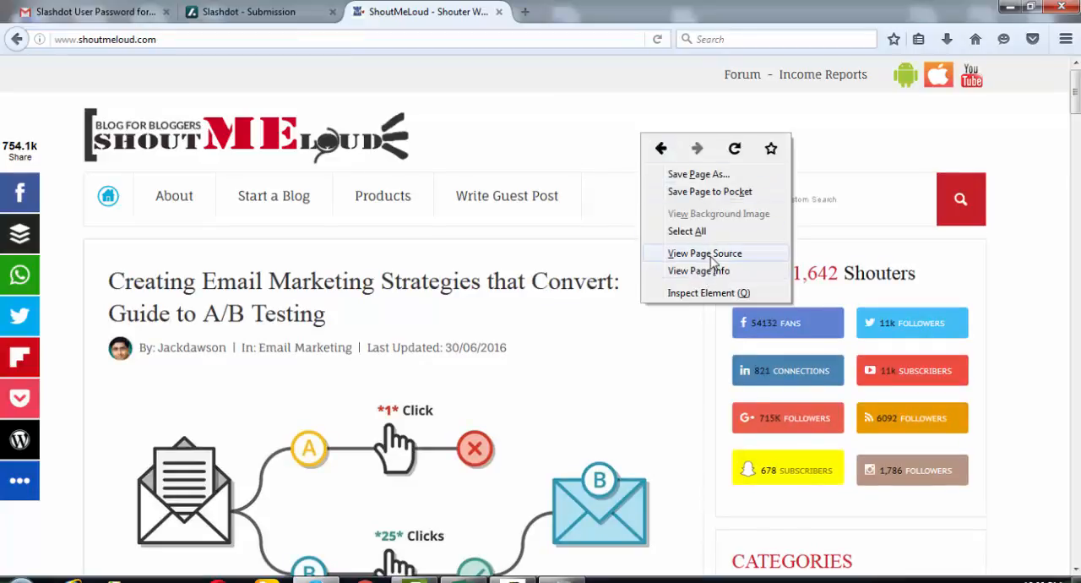
click(713, 255)
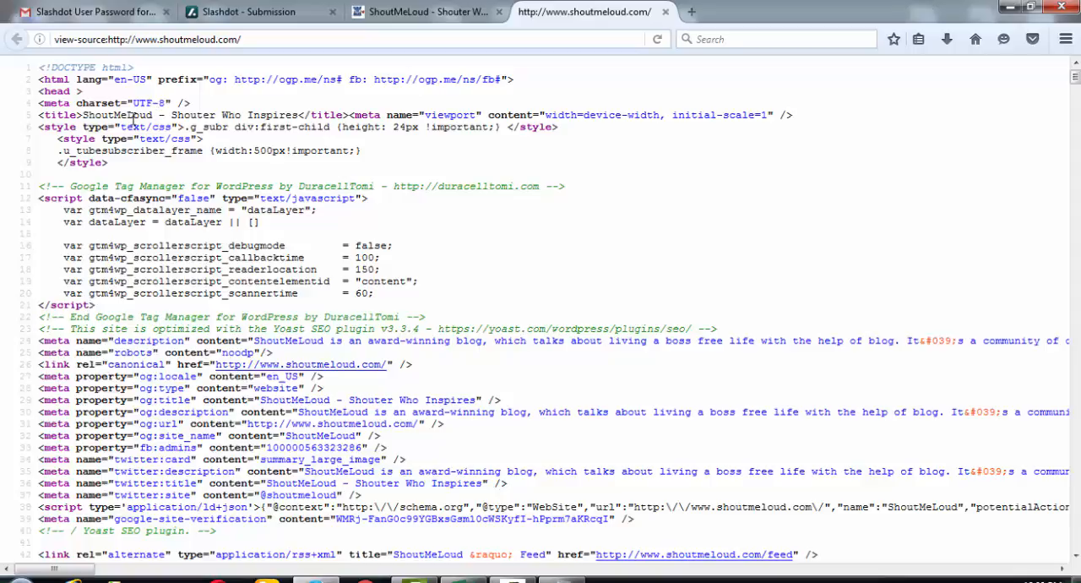
- Copy the title text "ShoutMeLoud - Shouter Who Inspires" from the source and replace the Slashdot Story Title with it
drag(83, 114, 302, 118)
key(ctrl+c)
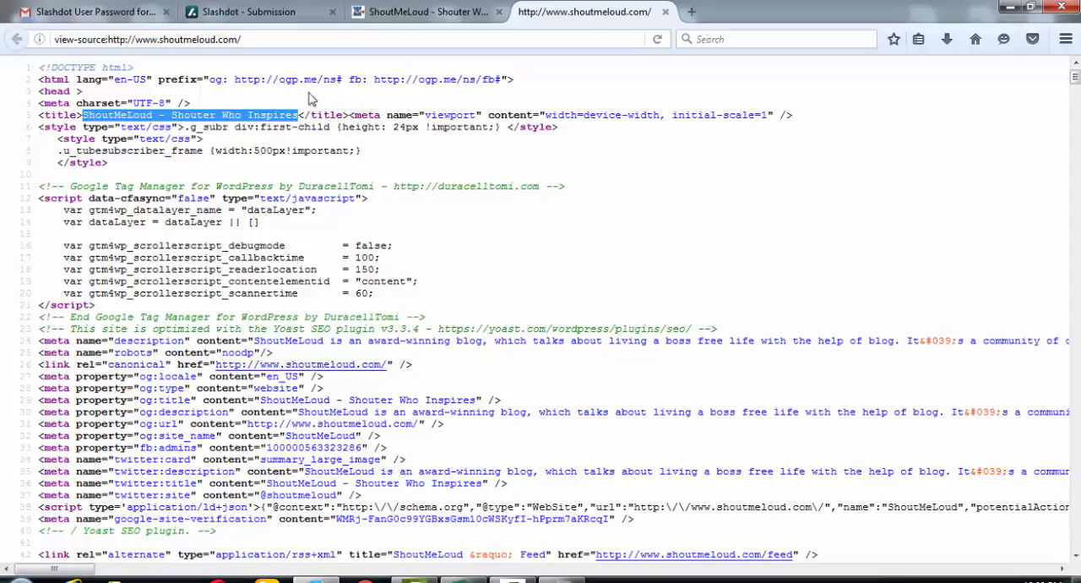
click(302, 11)
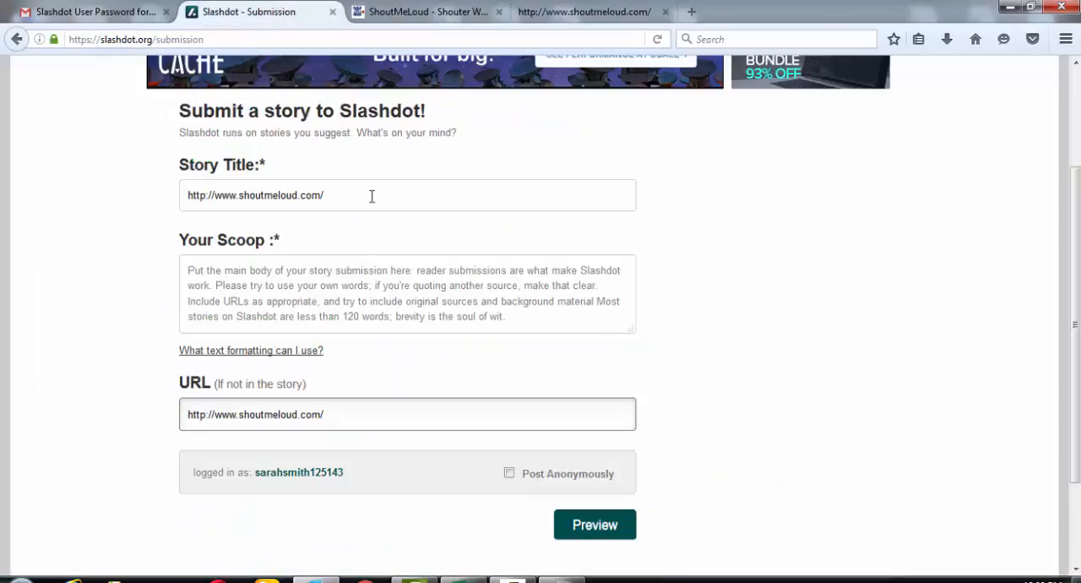
drag(372, 196, 179, 196)
key(ctrl+v)
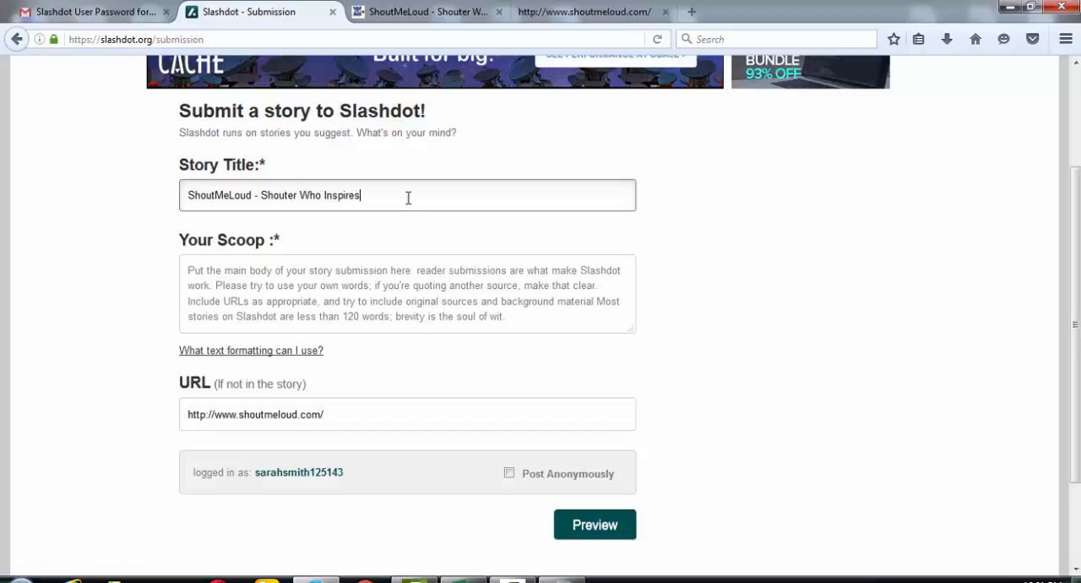
- Copy the full og:description text from the ShoutMeLoud page source, from "ShoutMeLoud is an award-winning blog" through "around the globe."
click(597, 12)
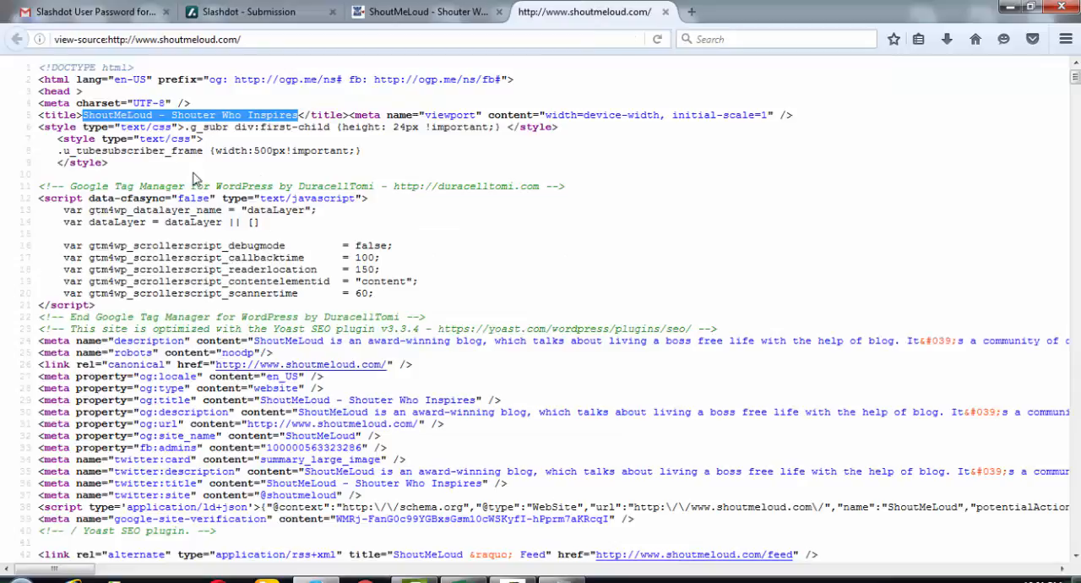
key(ctrl+f)
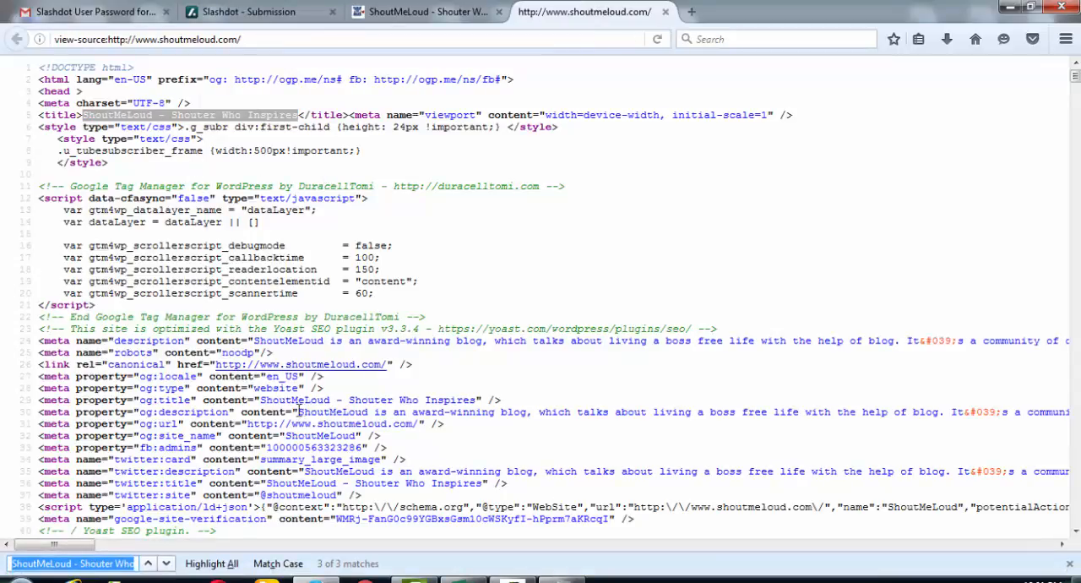
drag(298, 411, 857, 412)
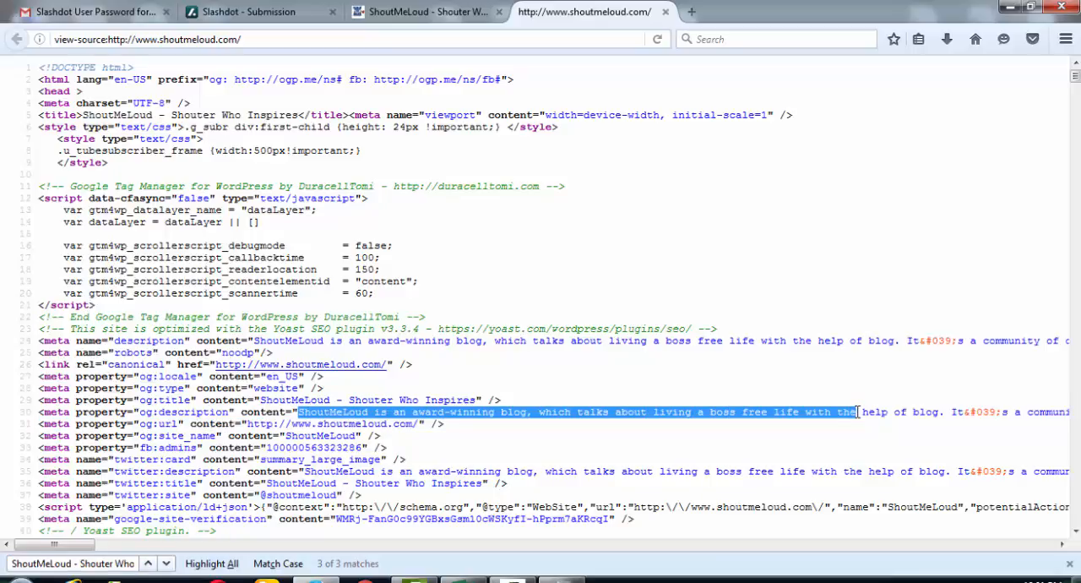
drag(86, 546, 157, 545)
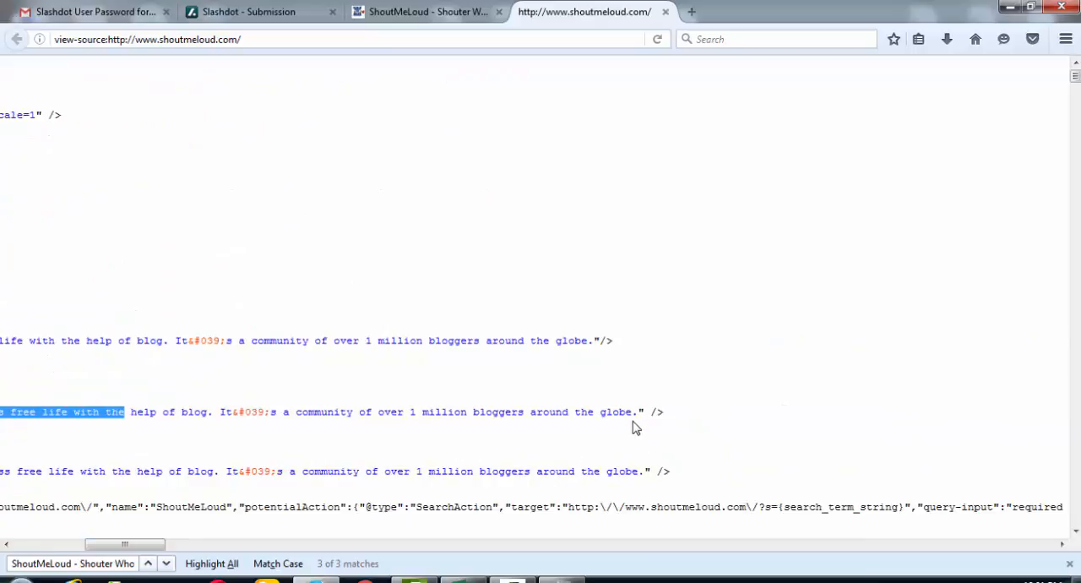
key(shift+Right)
key(shift+Right)
key(shift+Right)
key(shift+Right)
key(shift+Right)
key(shift+Right)
key(shift+Right)
key(shift+Right)
key(shift+Right)
key(shift+Right)
key(shift+Right)
key(shift+Right)
key(shift+Right)
key(shift+Right)
key(shift+Right)
key(shift+Right)
key(shift+Right)
key(shift+Right)
key(shift+Right)
key(shift+Right)
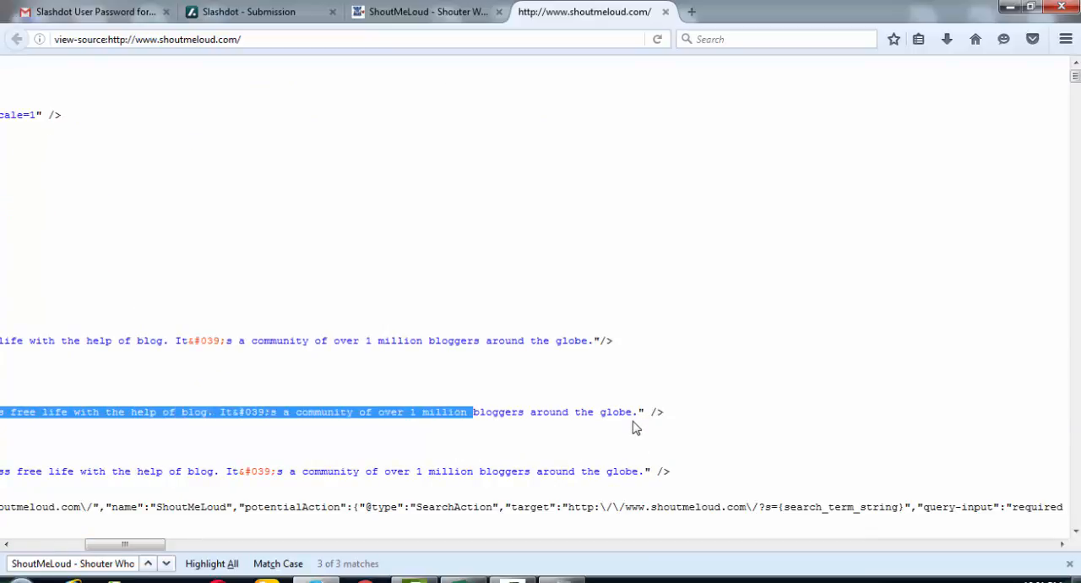
key(shift+Right)
key(shift+Right)
key(shift+Right)
key(shift+Right)
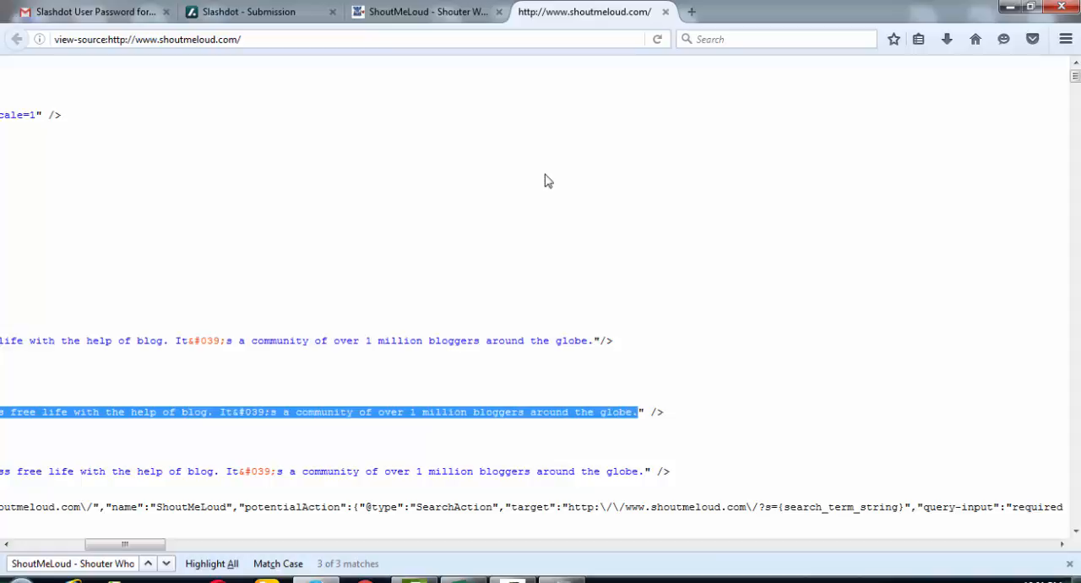
- Paste the copied ShoutMeLoud description into the Your Scoop field of the Slashdot submission form
click(297, 12)
click(380, 300)
text(ShoutMeLoud is an award-winning blog, which talks about living a boss free life with the help of blog. It&#039;s a community of over 1 million bloggers around the globe.)
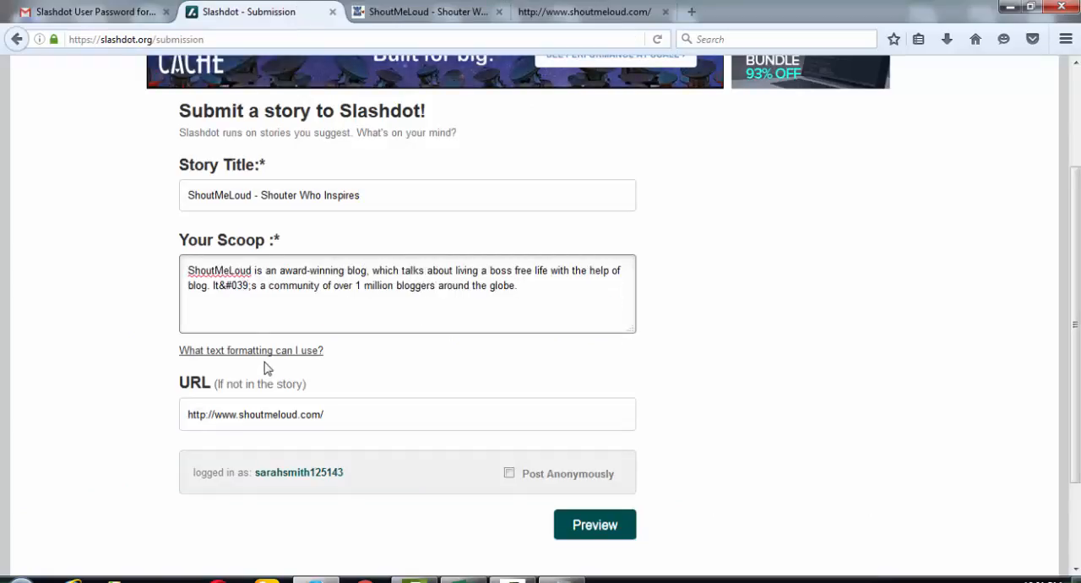
- Replace the stray "&#039;" code in the Your Scoop text with an apostrophe so it reads "It's", and preview the story
key(BackSpace)
key(BackSpace)
key(BackSpace)
key(BackSpace)
key(BackSpace)
key(BackSpace)
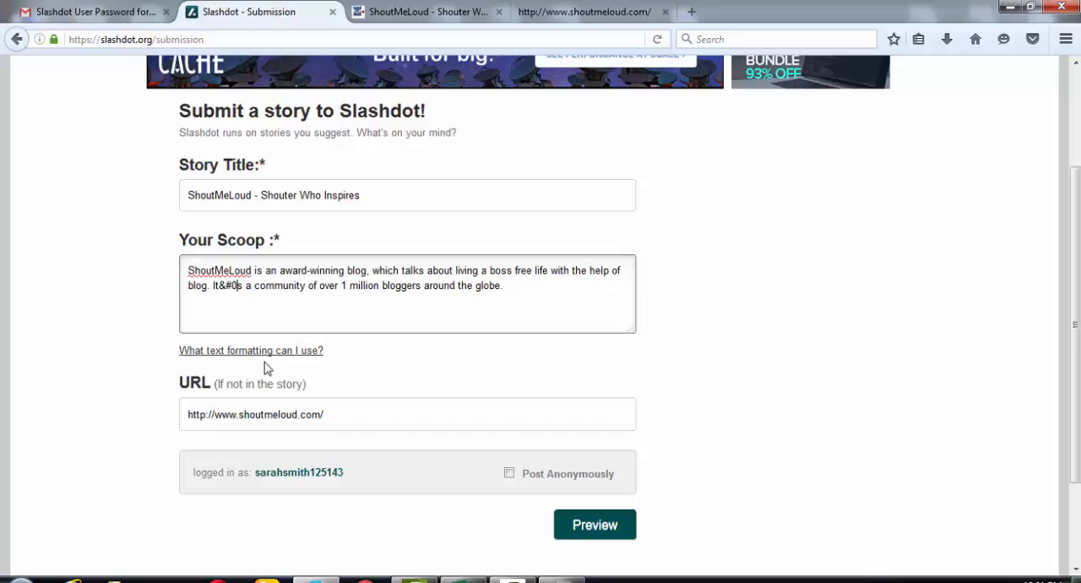
text(')
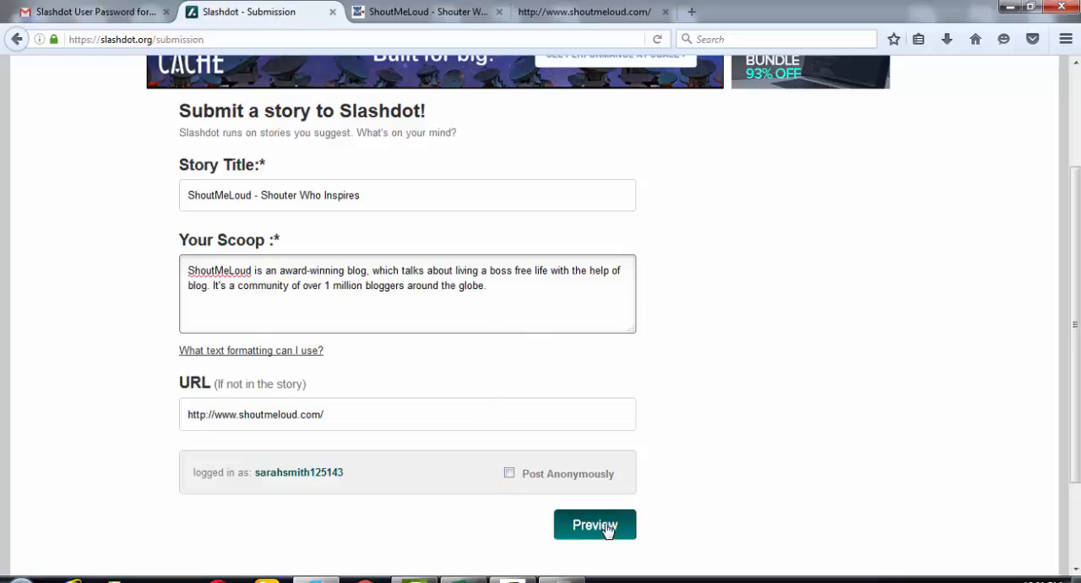
scroll(623, 475, down, 3)
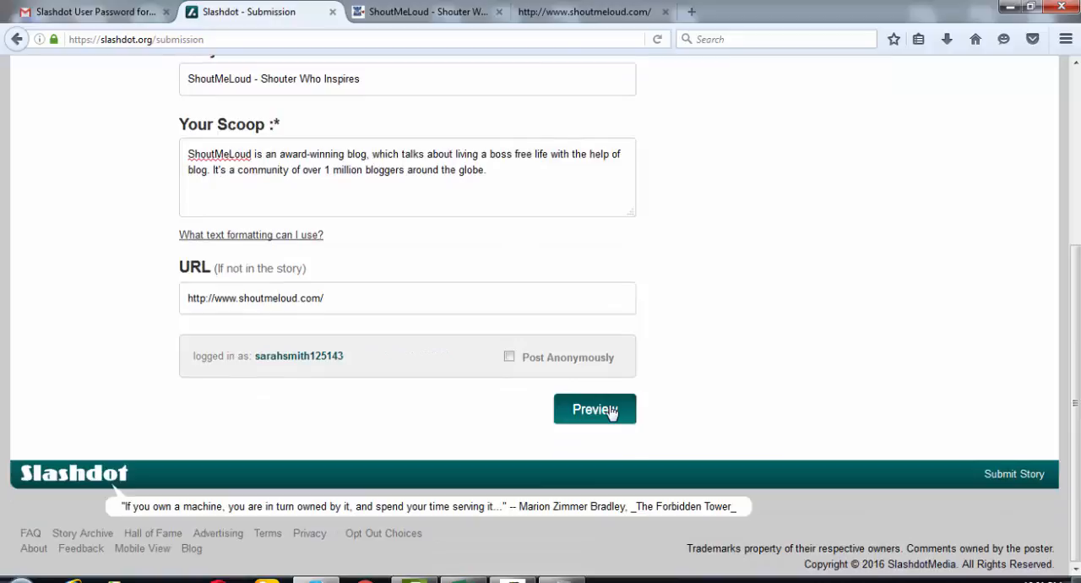
click(617, 402)
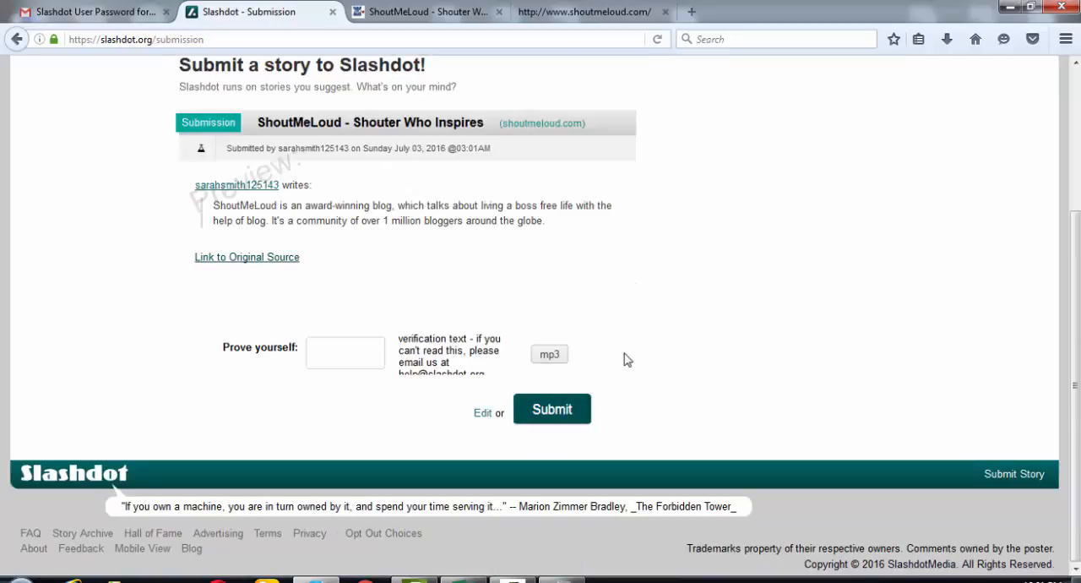
- Enter the verification text from the image in the Prove yourself field and submit the story
click(335, 354)
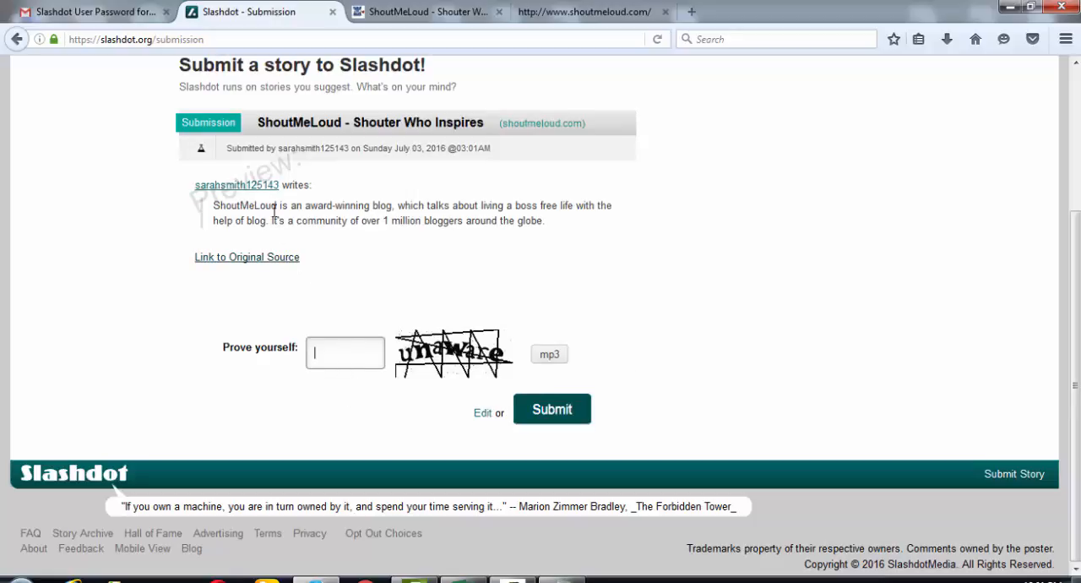
click(347, 354)
text(unaware)
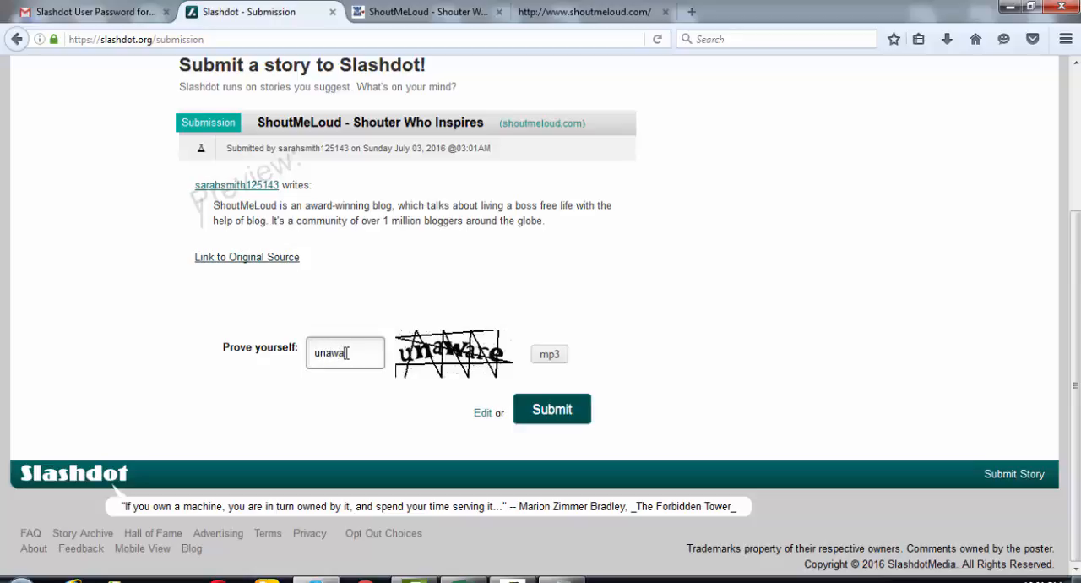
click(547, 406)
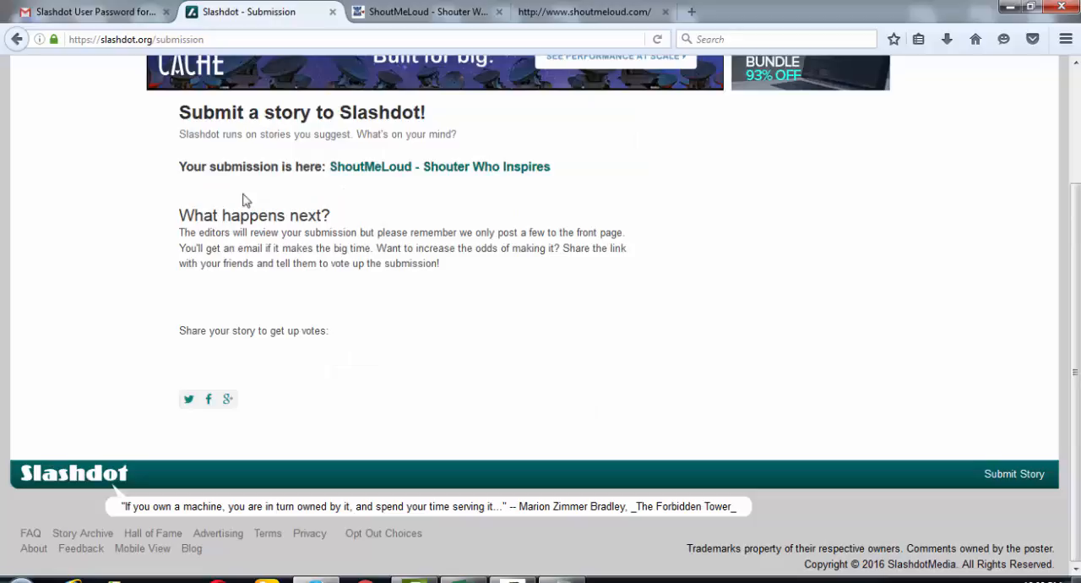
- Copy the link address of the submitted ShoutMeLoud story and switch to the Social Bookmarking workbook in Excel
right_click(422, 180)
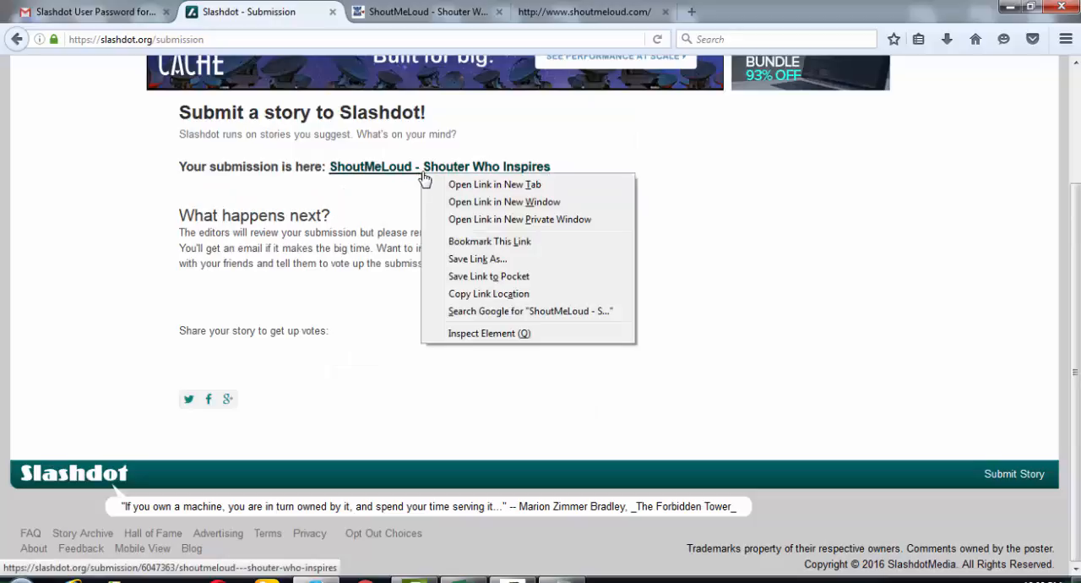
click(479, 293)
click(477, 580)
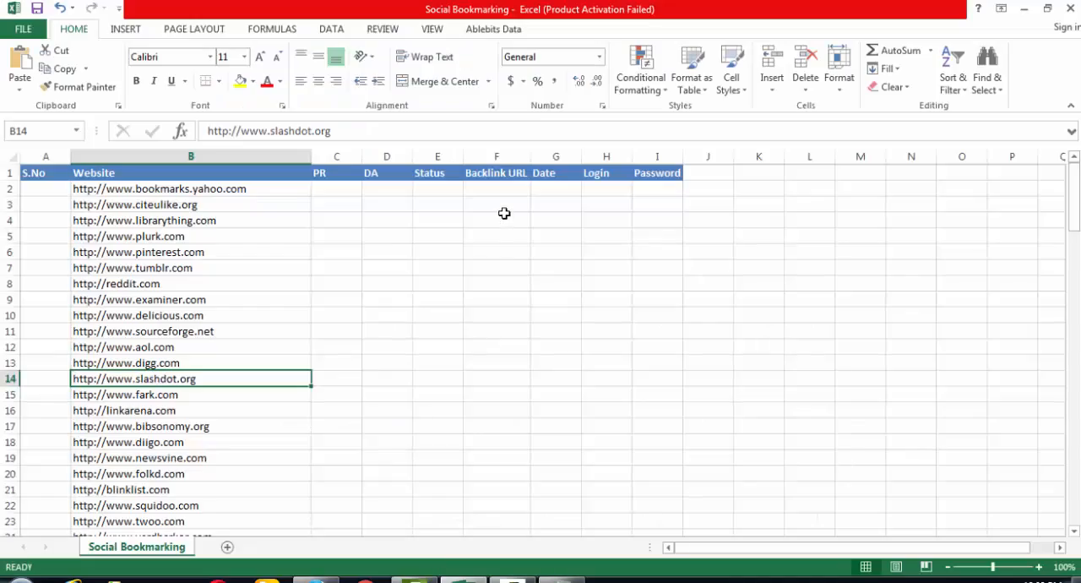
double_click(508, 189)
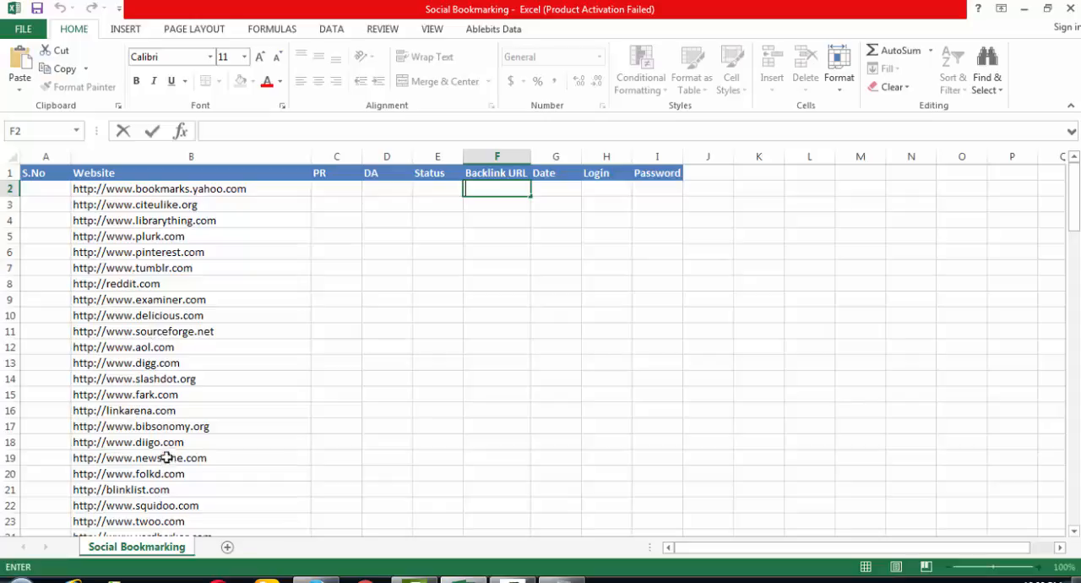
click(336, 371)
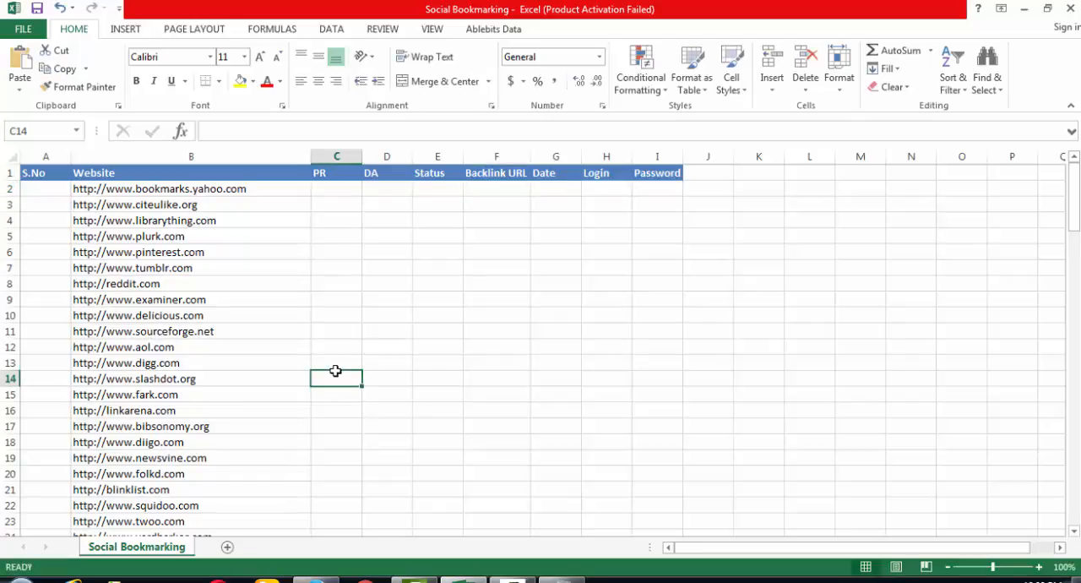
- Find "slash" in the sheet and paste the copied submission link into the slashdot.org row's Backlink URL cell, F14
key(ctrl+f)
text(s)
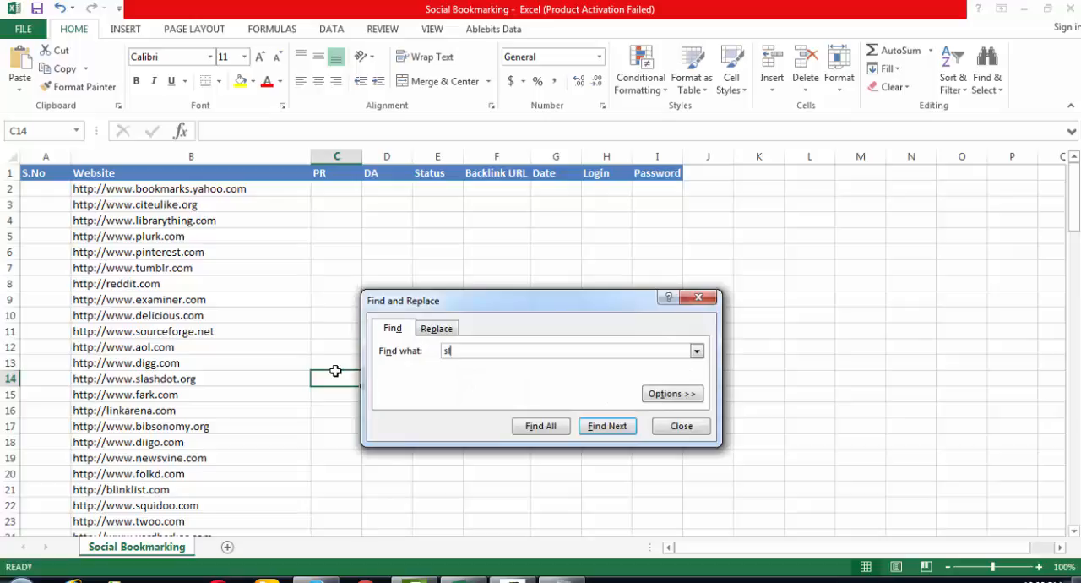
text(lash)
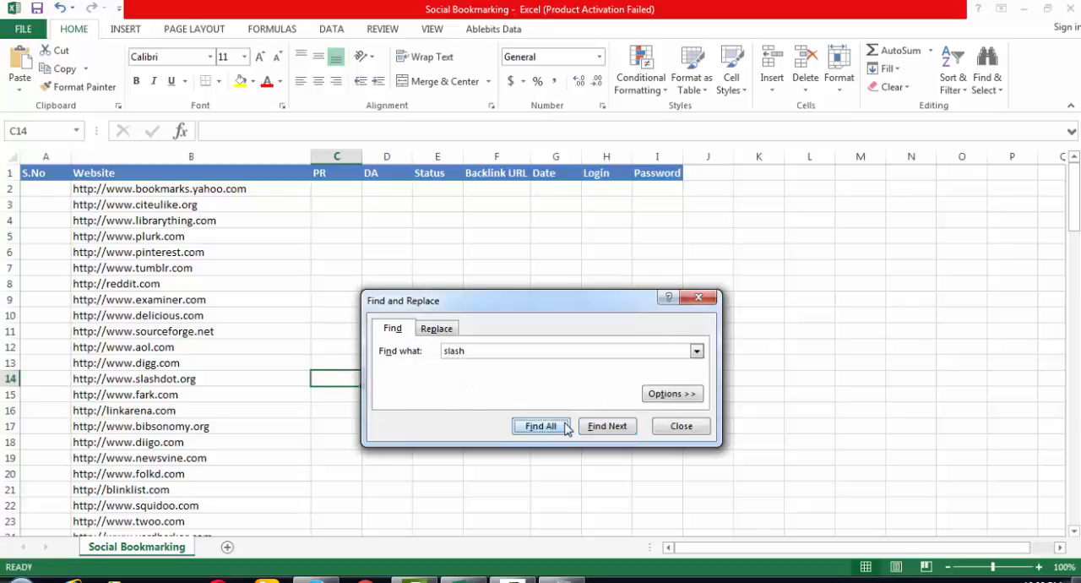
click(558, 427)
click(665, 433)
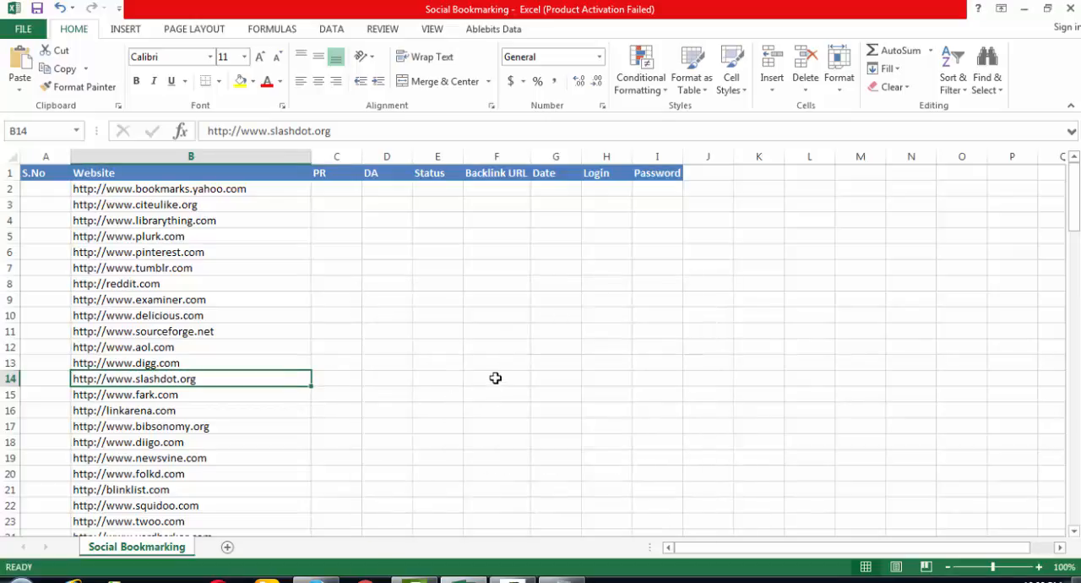
click(496, 378)
double_click(497, 379)
key(ctrl+v)
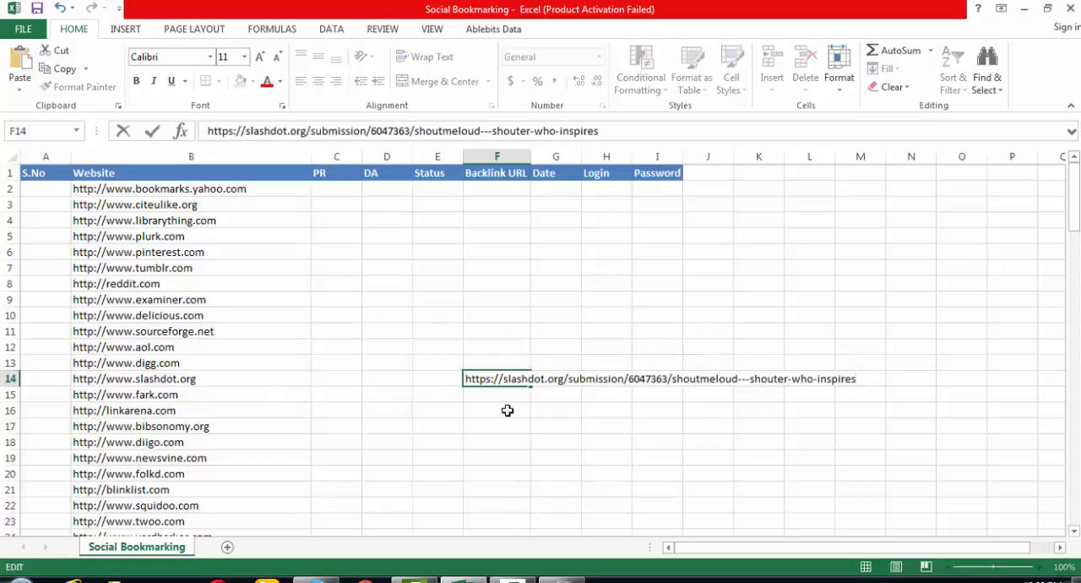
click(507, 410)
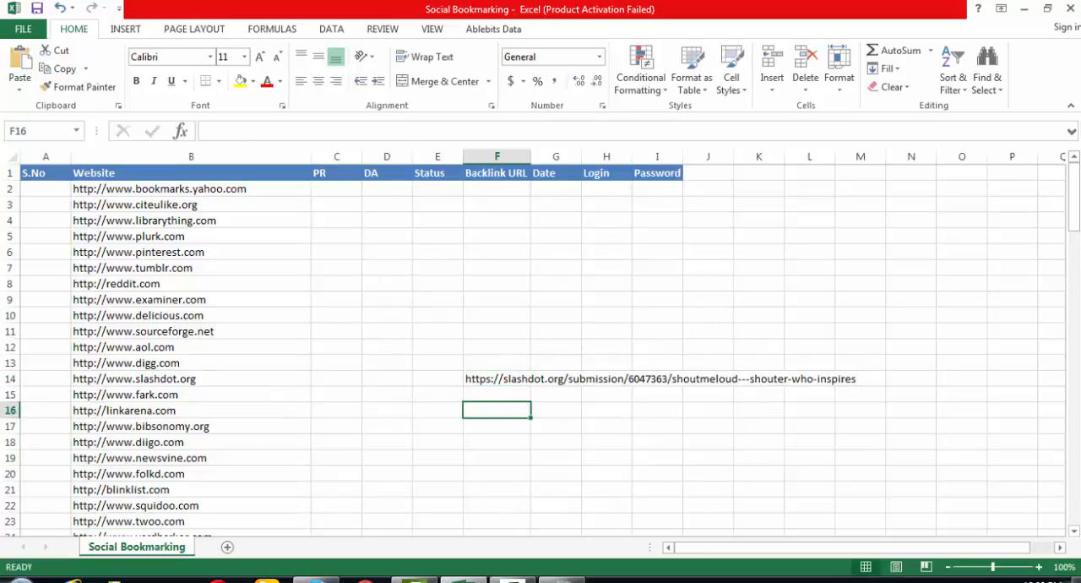
- Switch to Chrome, open the copied submission link to check the published story, and close the browser
click(365, 581)
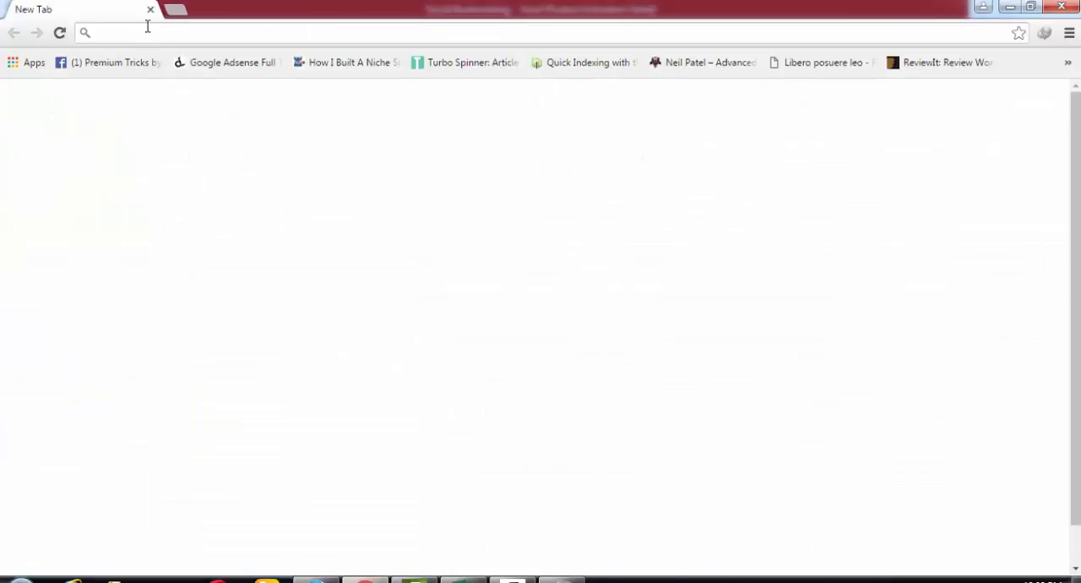
key(ctrl+v)
key(Return)
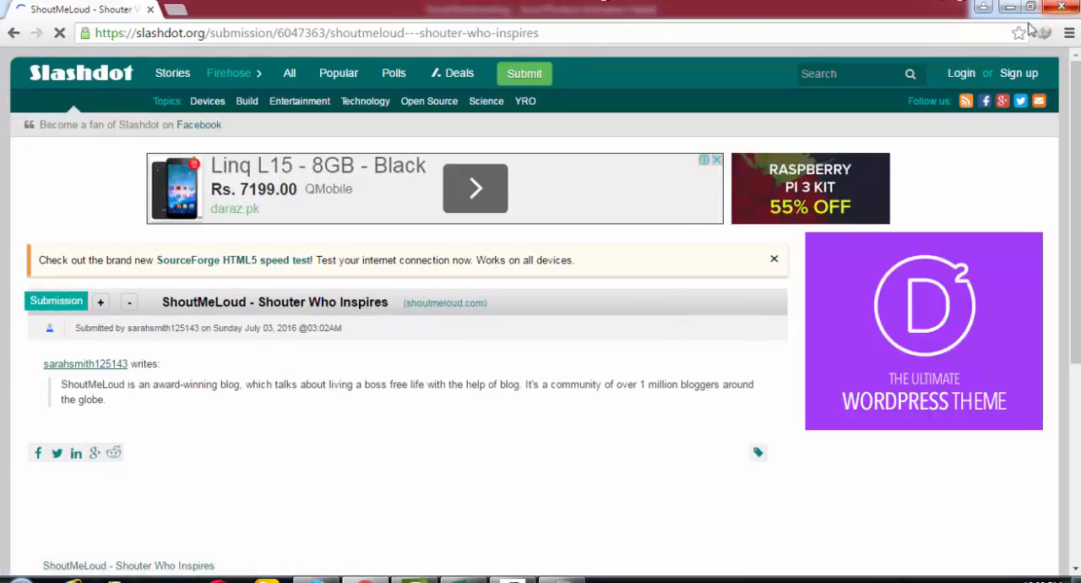
click(1066, 9)
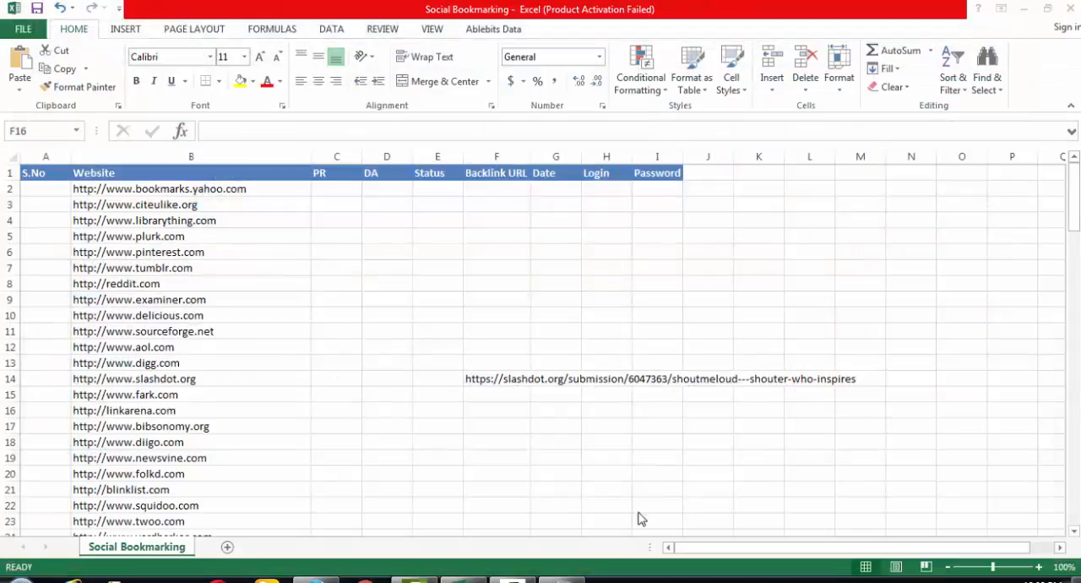
- Put the account username from the Notepad notes into the slashdot.org row's Login cell, H14
click(603, 383)
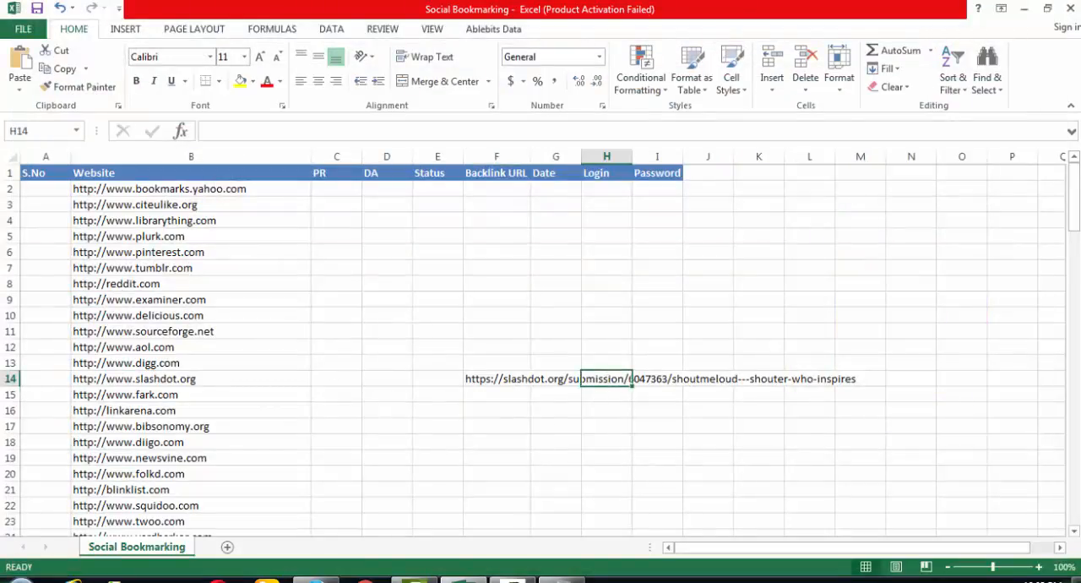
key(alt+Tab)
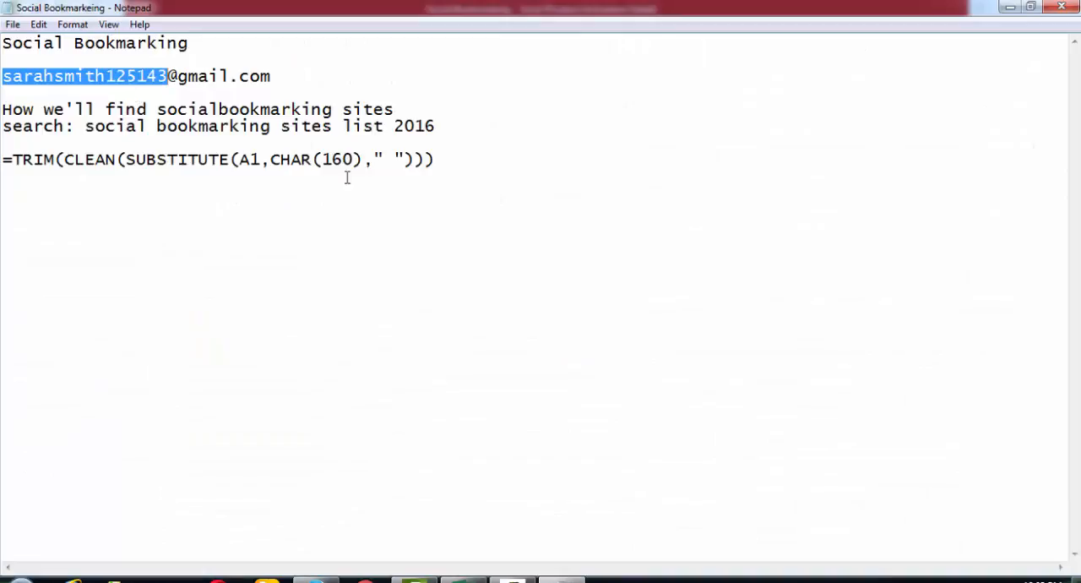
key(alt+Tab)
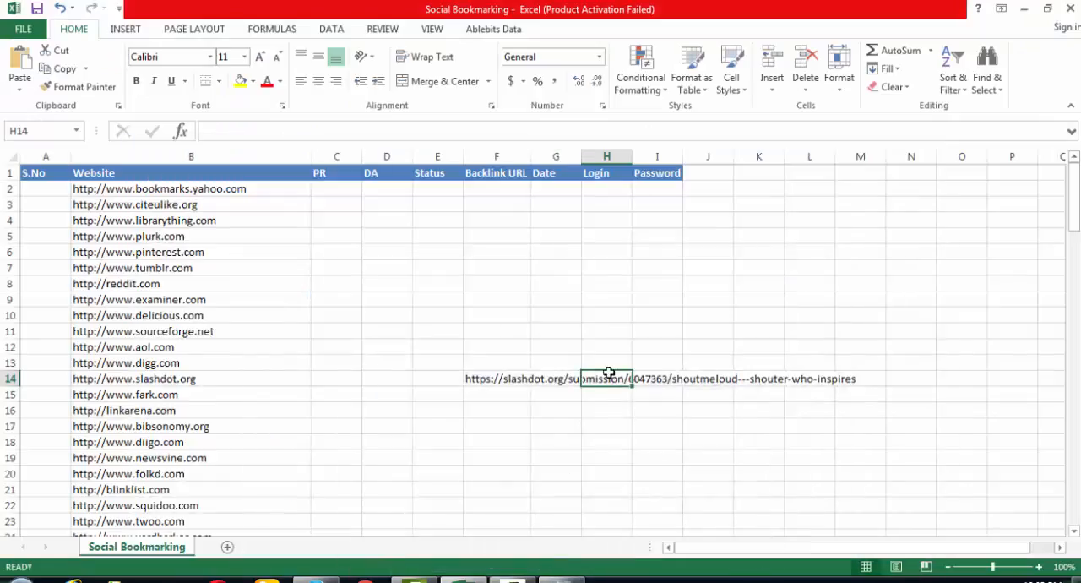
key(ctrl+v)
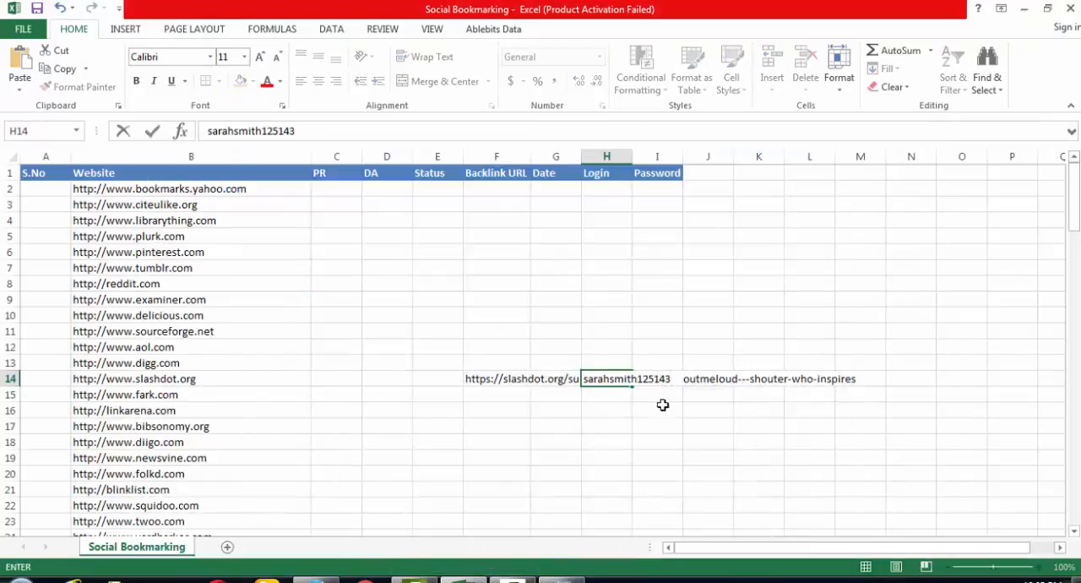
click(663, 405)
- Enter the account password in the slashdot.org row's Password cell, I14
click(663, 380)
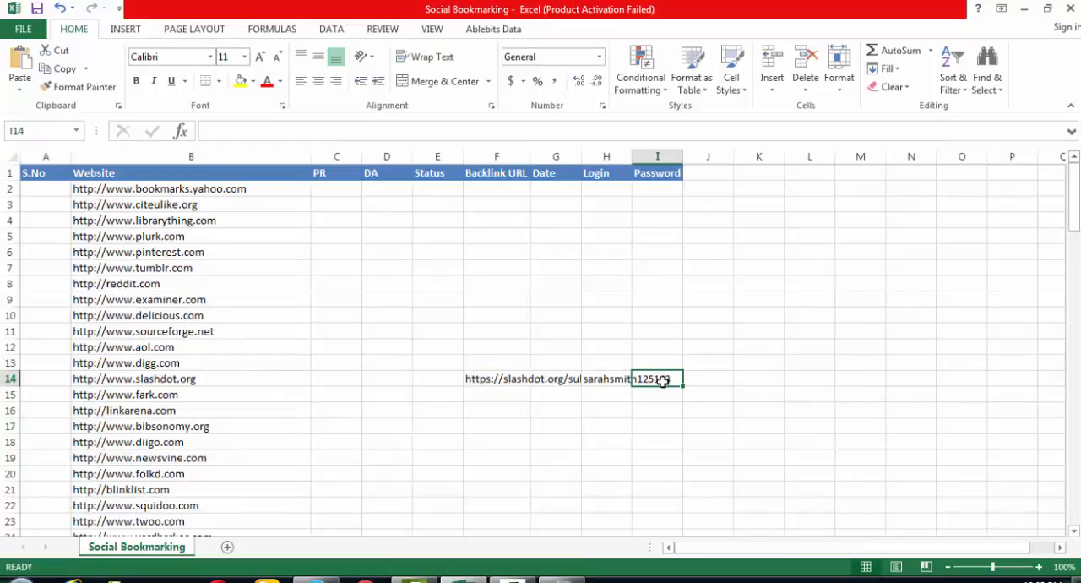
text(password)
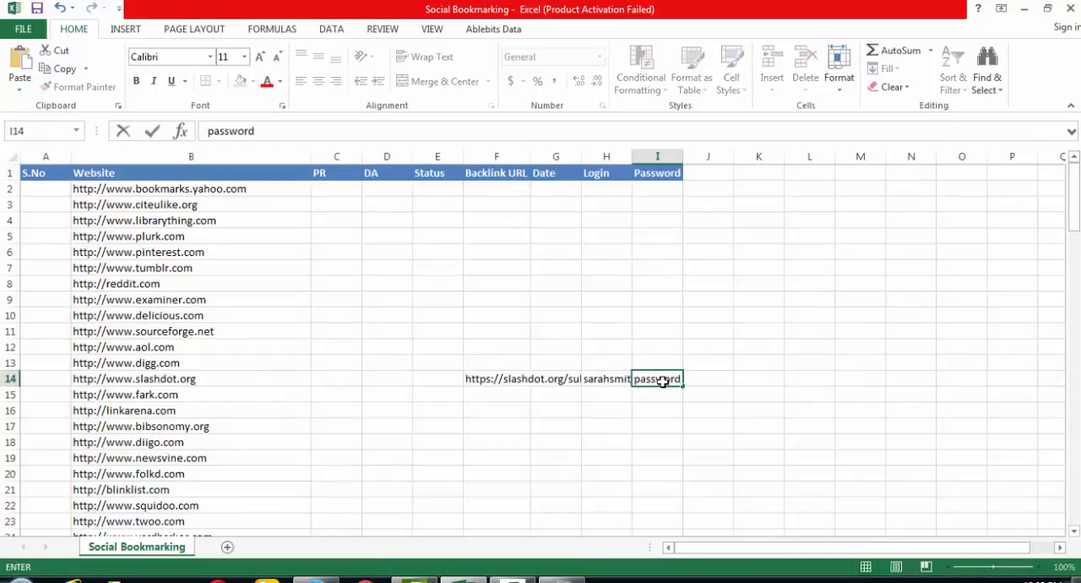
key(Return)
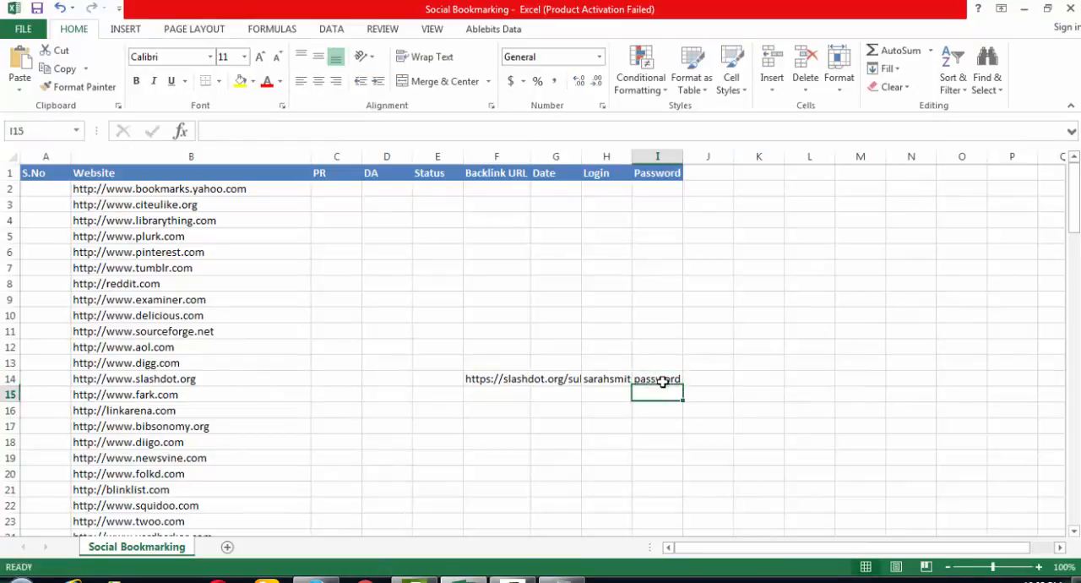
- Review the Backlink URL, Date, Login and Password cells of the slashdot.org row
click(664, 380)
key(Left)
key(Left)
key(Left)
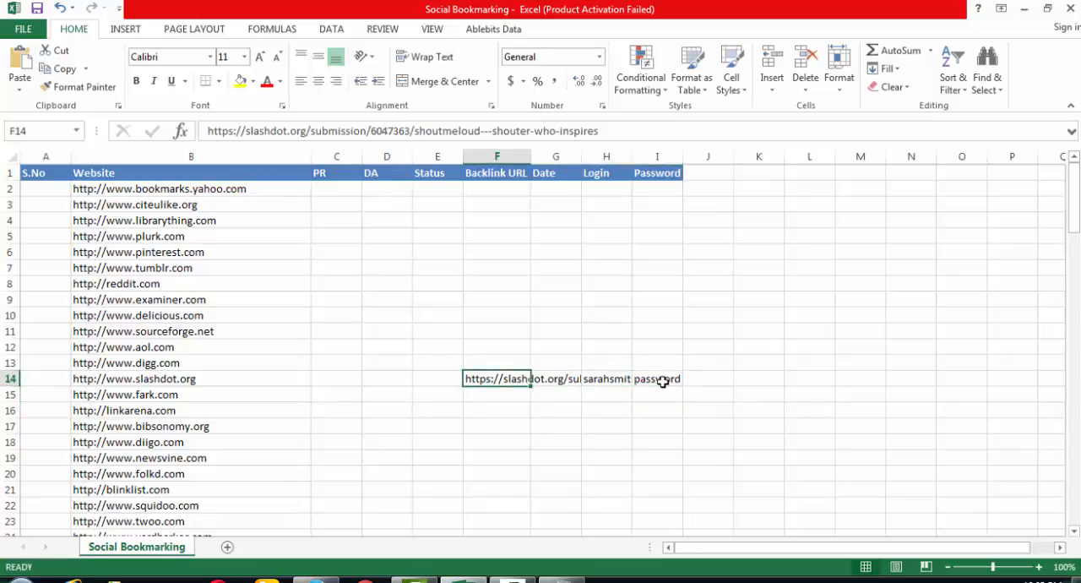
key(Right)
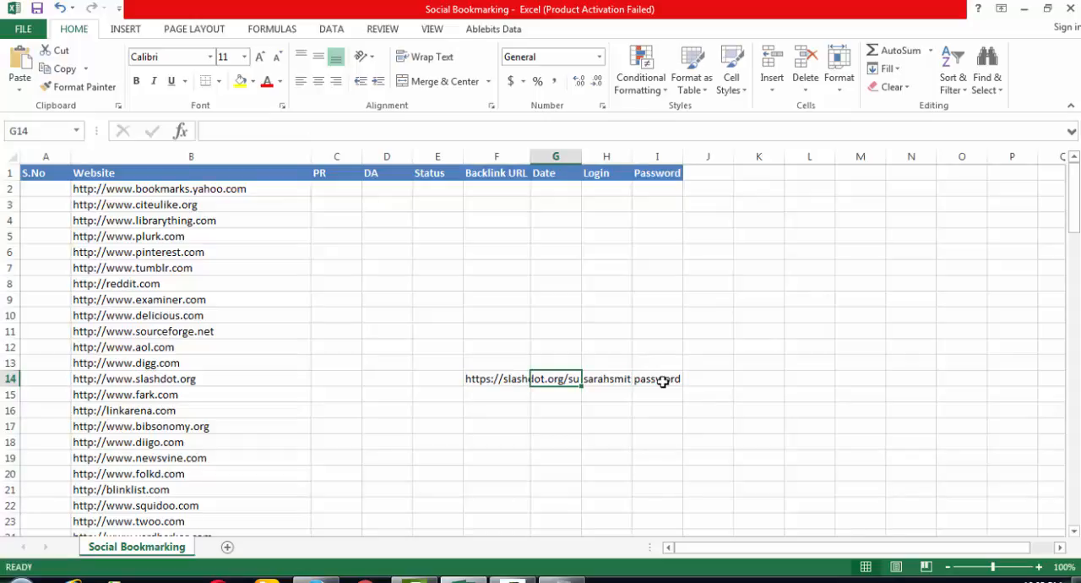
key(Right)
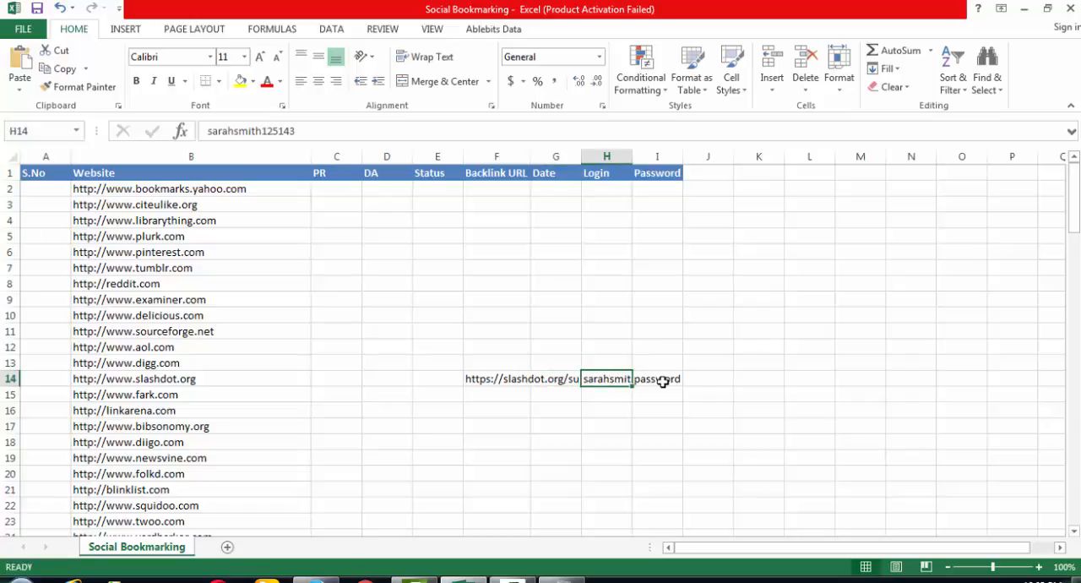
key(Right)
- Set the Status to Live for the slashdot.org row and to Pending for the fark.com row
key(Left)
key(Left)
key(Left)
key(Left)
key(Left)
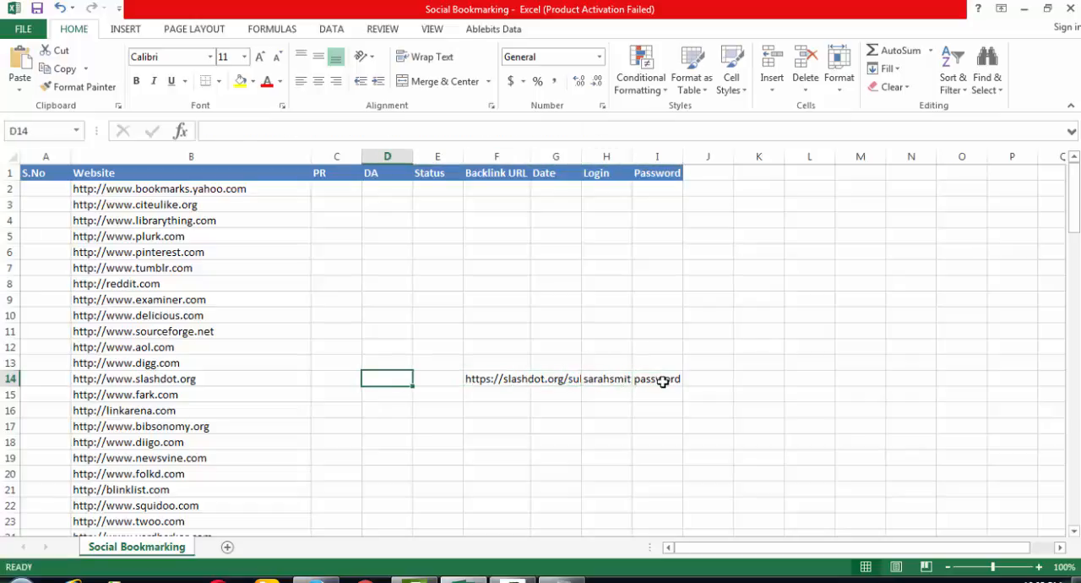
key(Right)
text(Live)
key(Return)
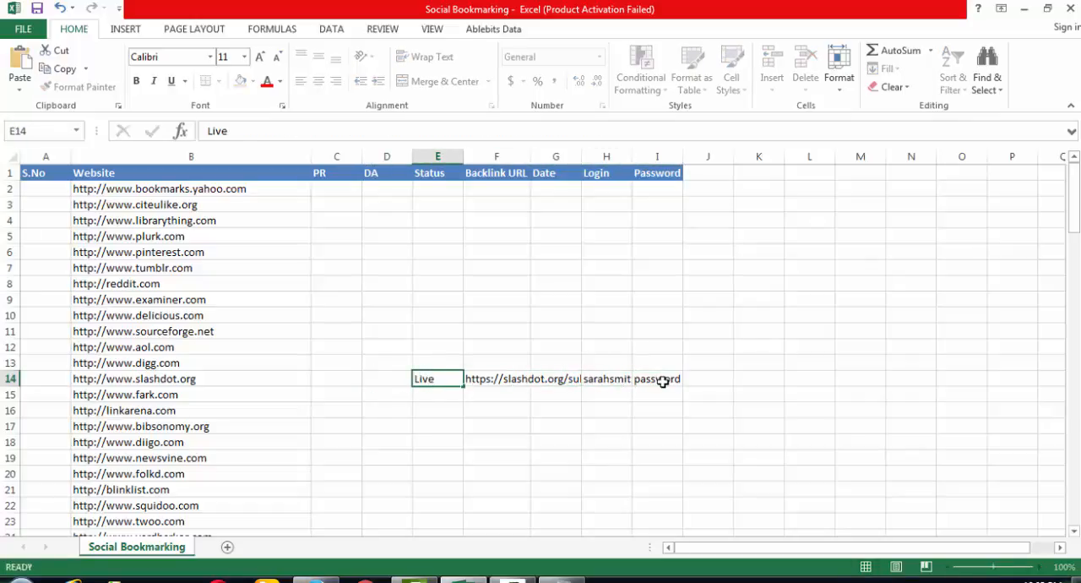
text(Pending)
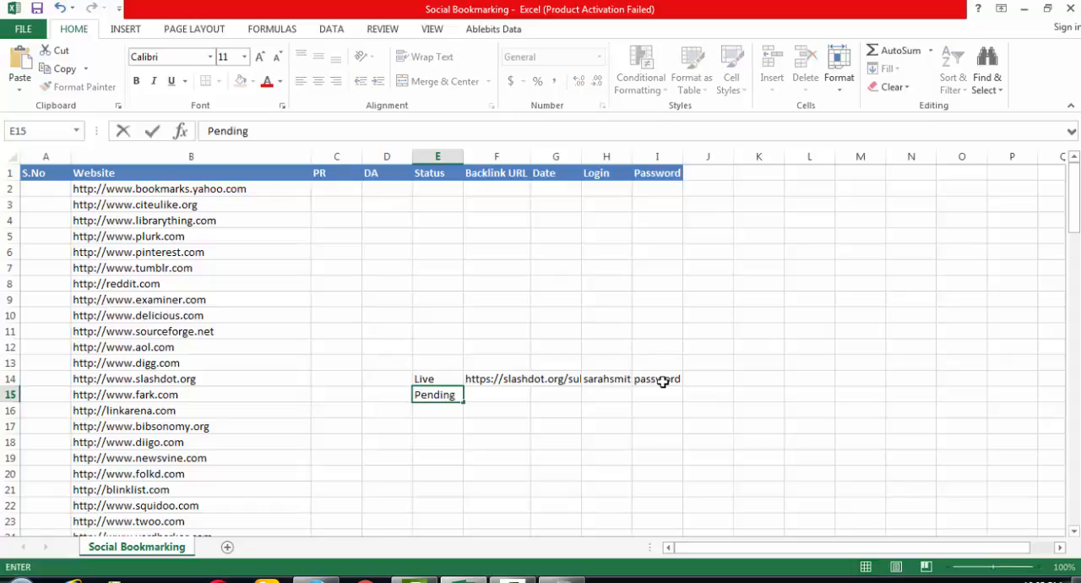
key(Return)
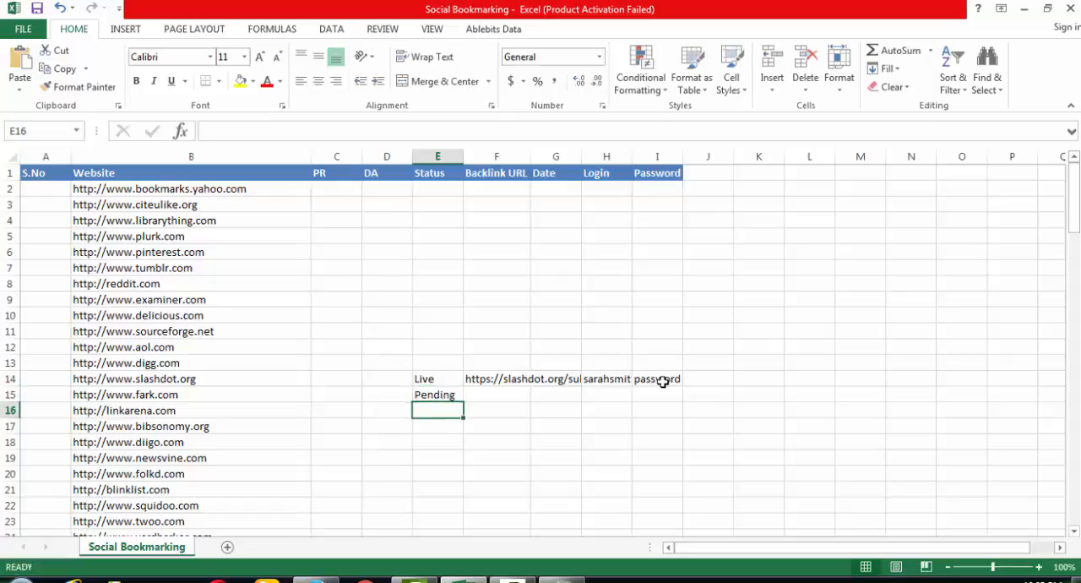
- Fill in the slashdot.org row with a DA of 36 in D14 and a PR of 4 in C14
key(Up)
key(Left)
key(Left)
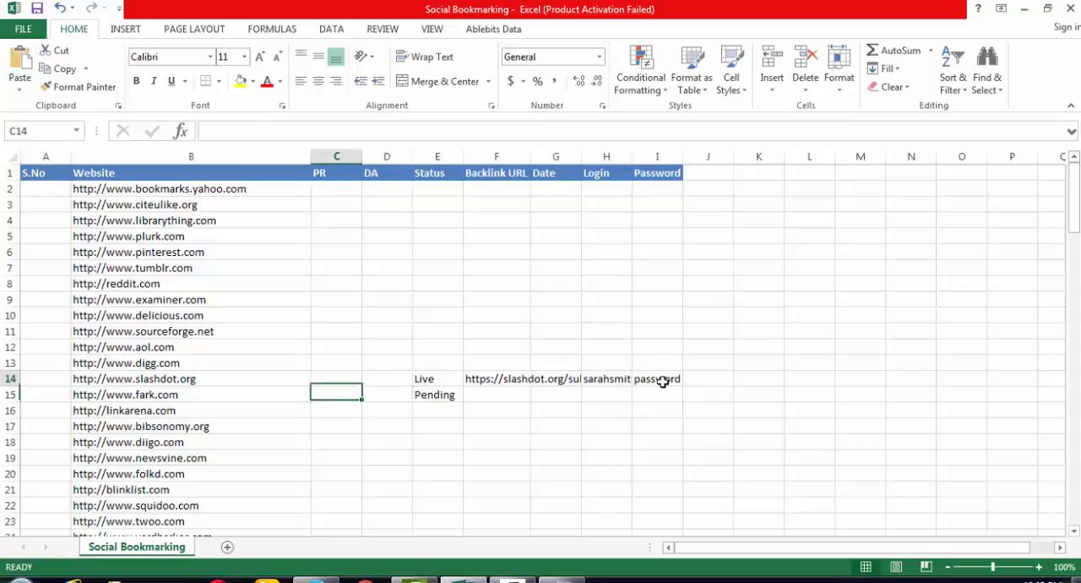
key(Up)
key(Right)
text(36)
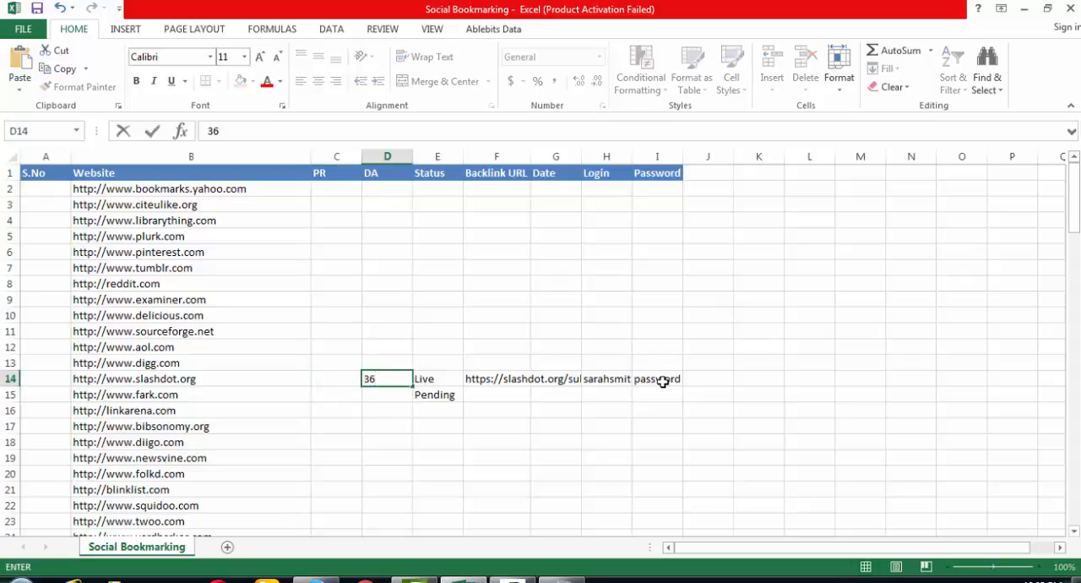
key(Left)
text(4)
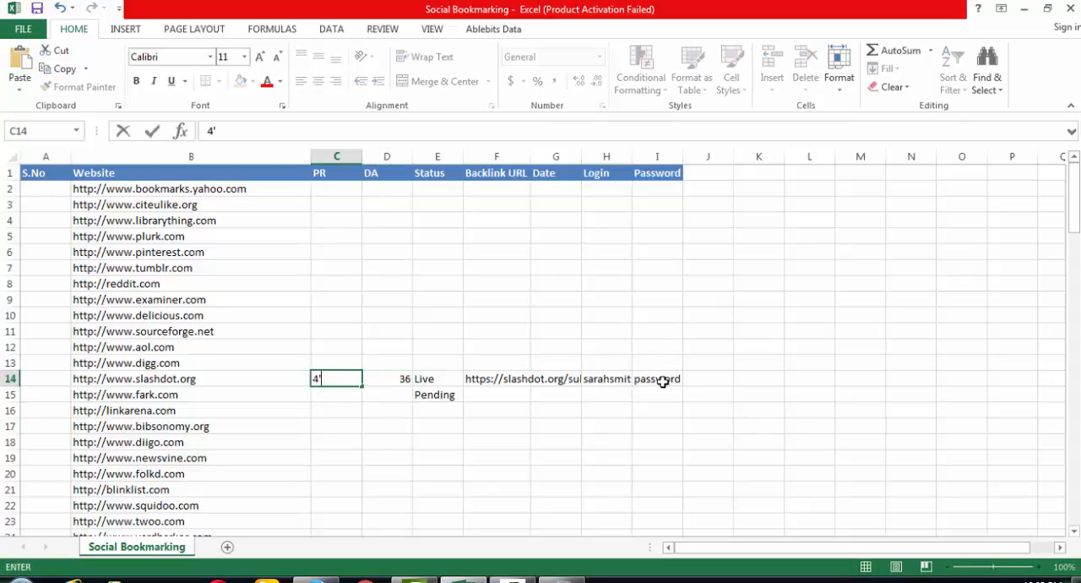
key(Return)
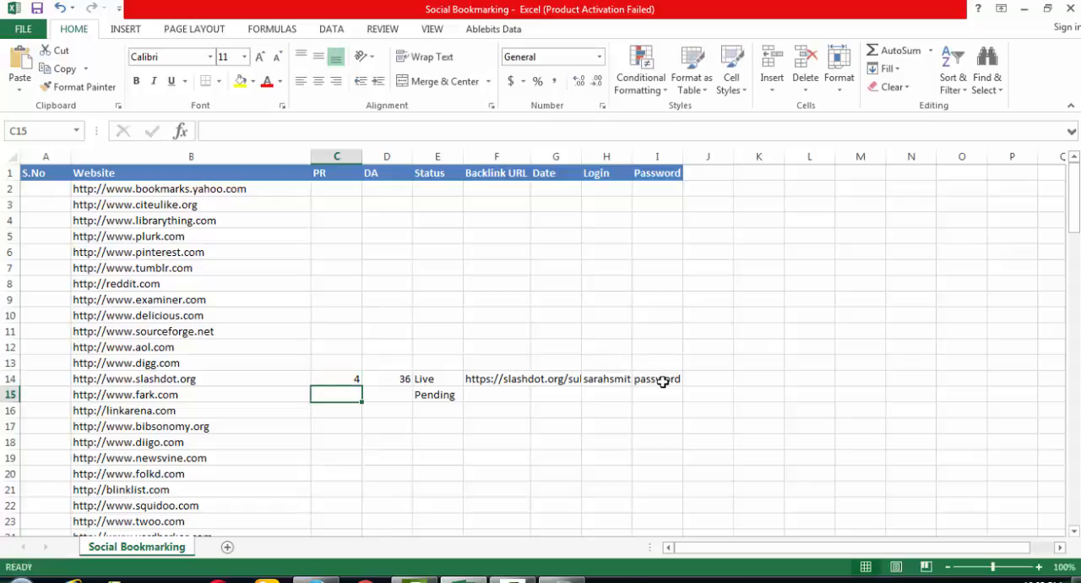
key(Up)
key(Left)
key(Left)
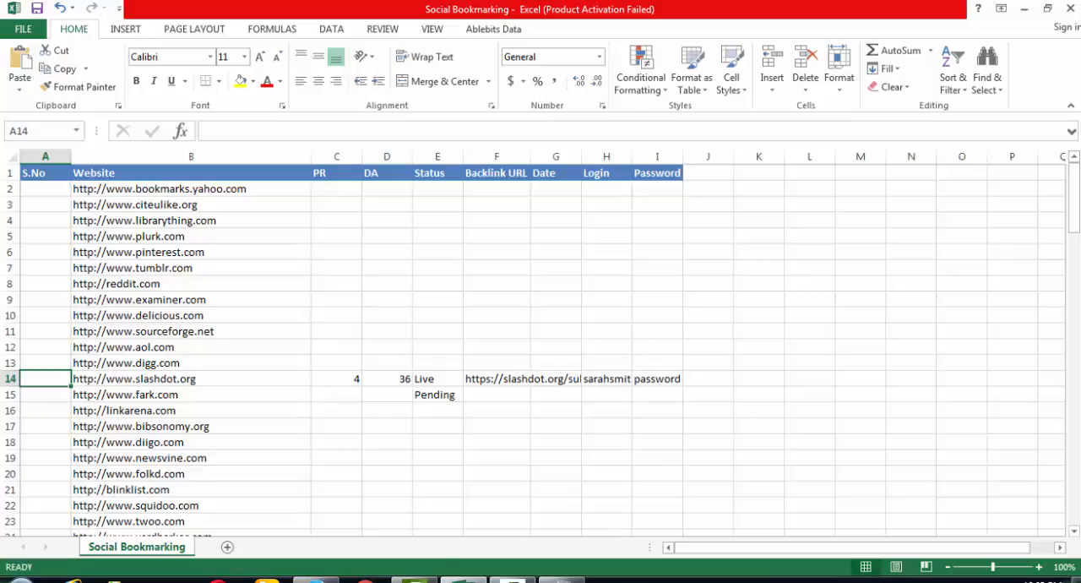
click(1020, 8)
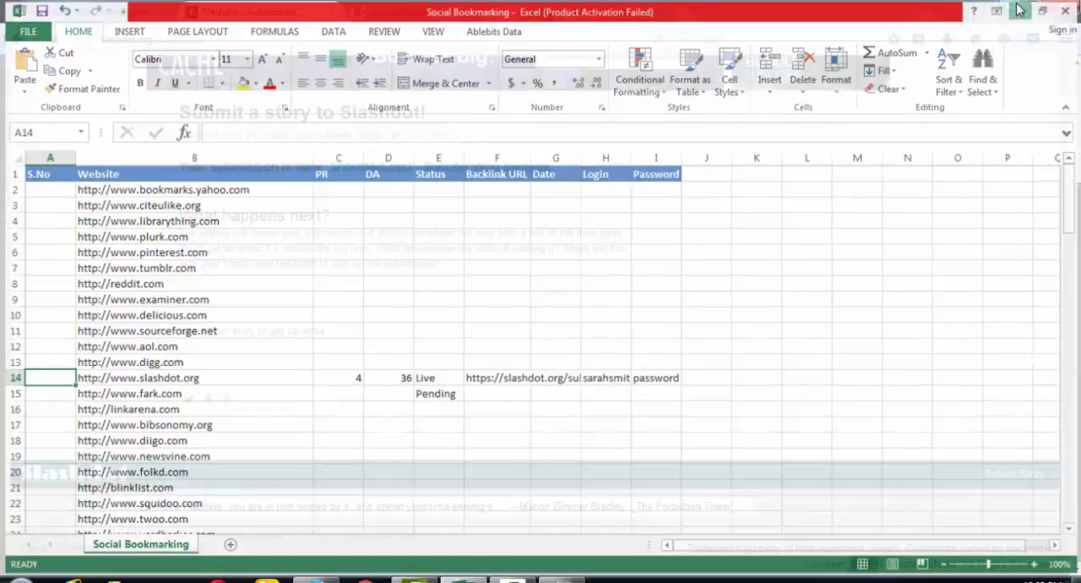
click(1019, 8)
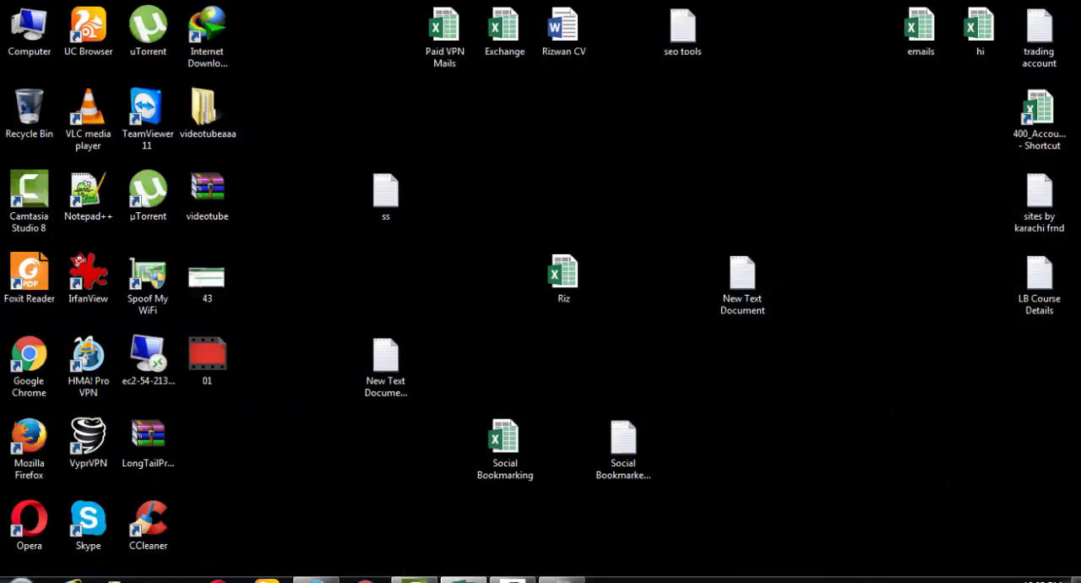
click(463, 580)
- Load the bookmarks.yahoo.com address from B2 in Firefox's Slashdot submission tab and close the two ShoutMeLoud tabs
click(198, 188)
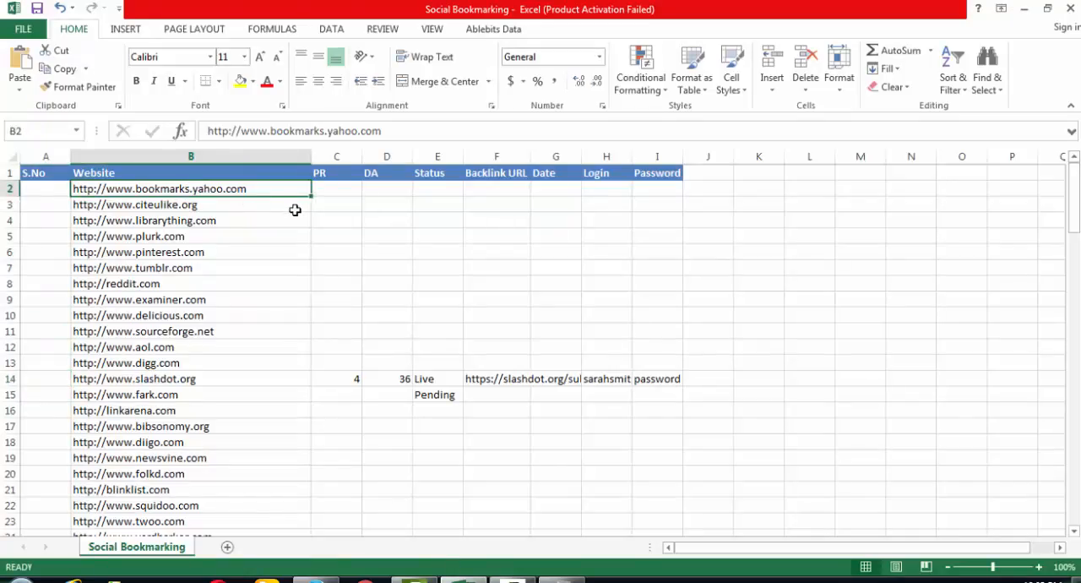
key(ctrl+c)
key(alt+Tab)
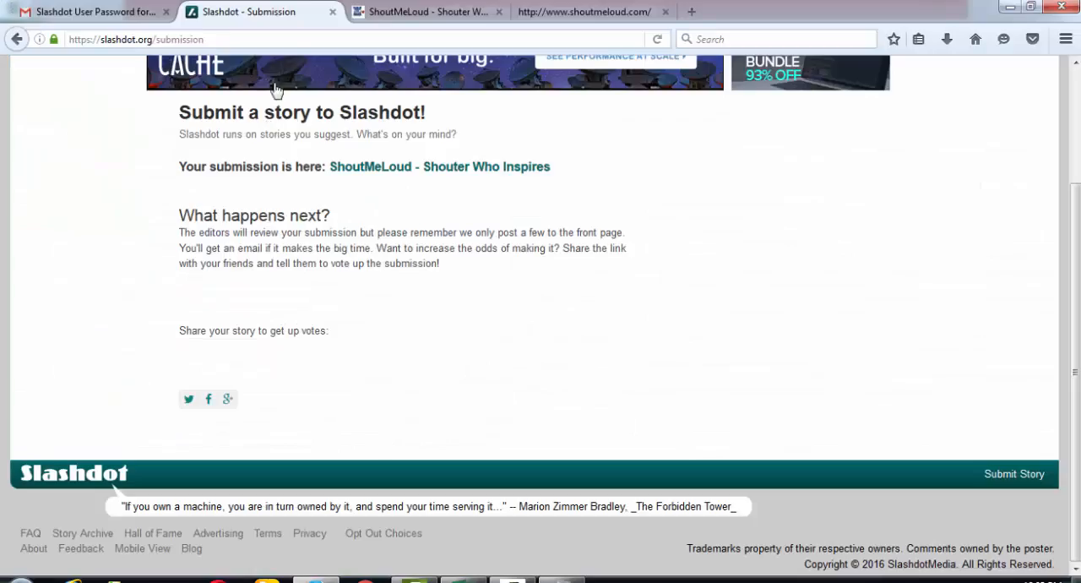
click(301, 38)
key(ctrl+v)
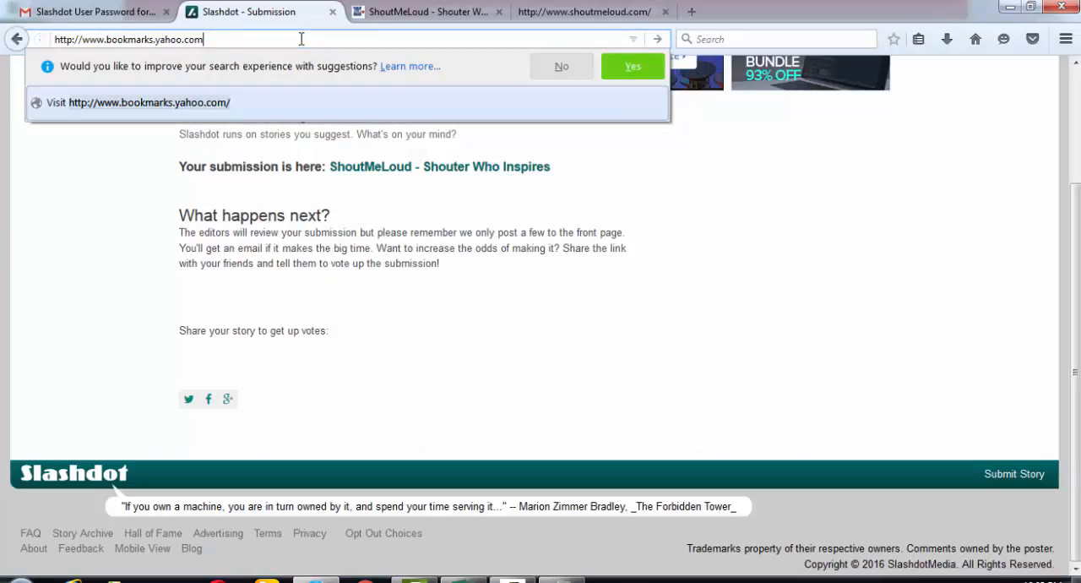
key(Return)
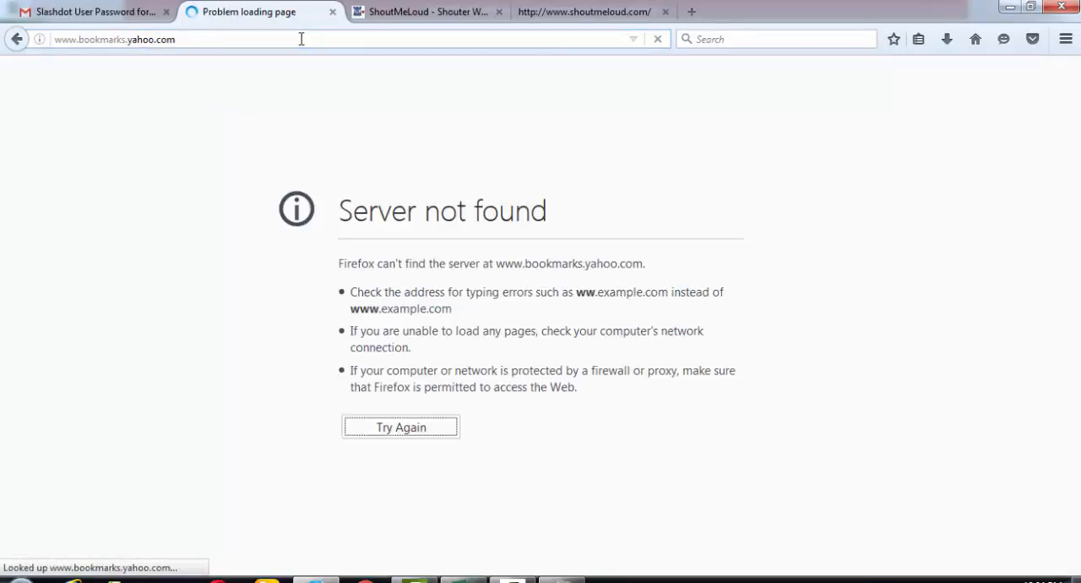
click(500, 10)
click(499, 12)
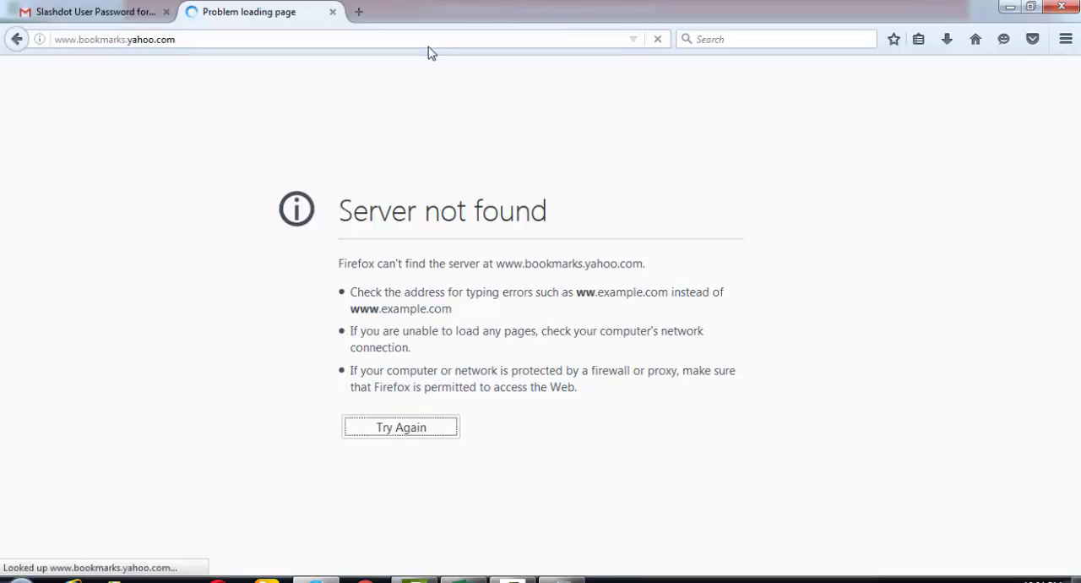
- Copy the citeulike.org address from cell B3 of the workbook and open it in a new Firefox tab
key(alt+Tab)
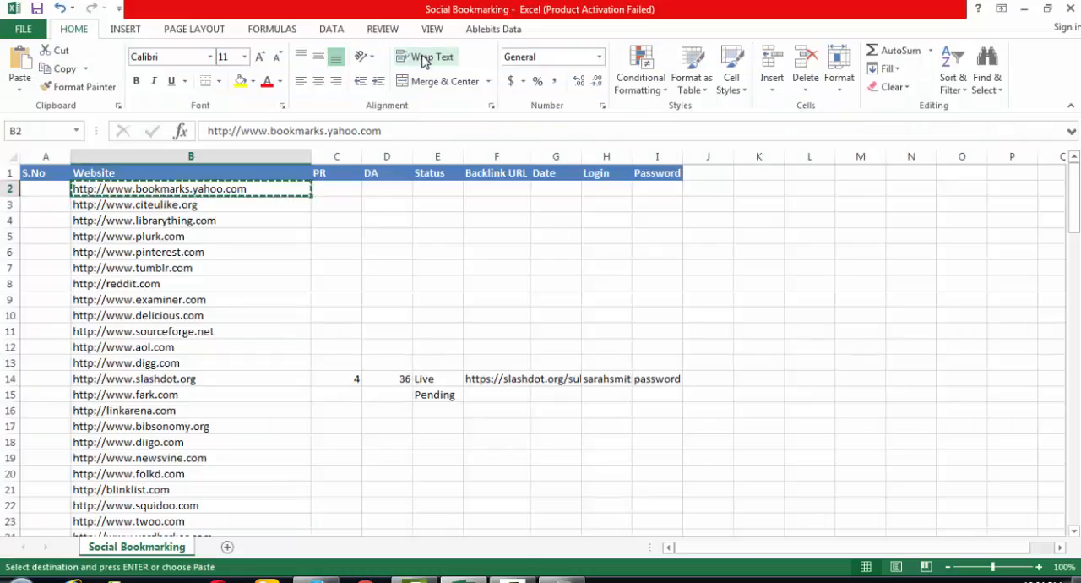
click(214, 208)
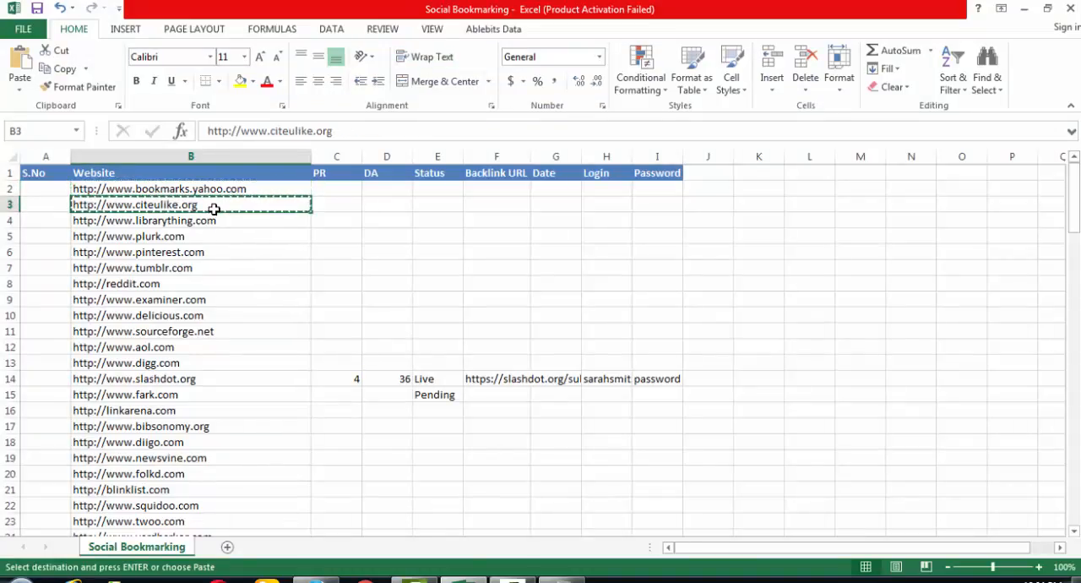
key(alt+Tab)
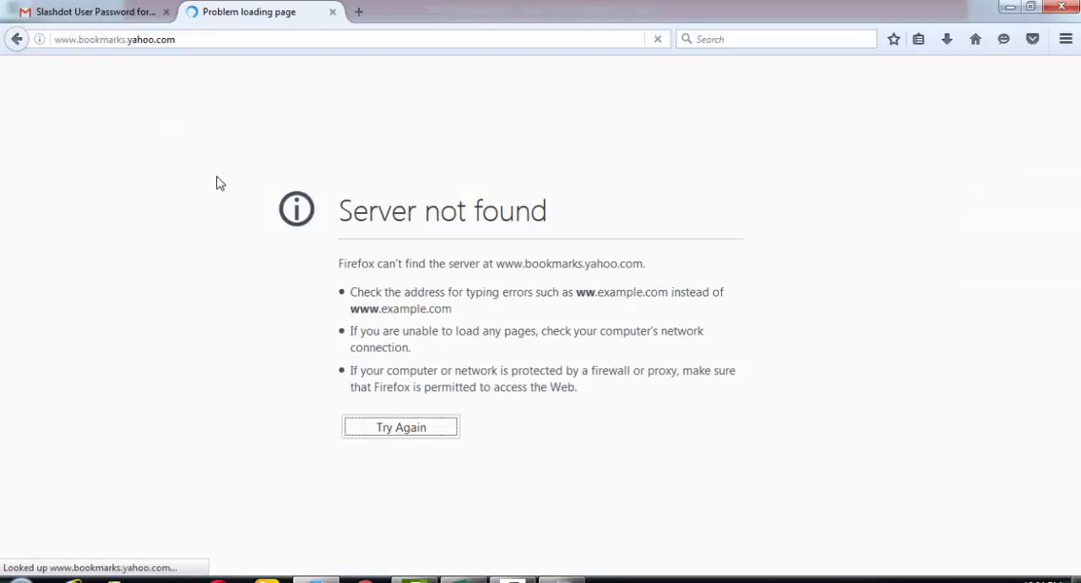
click(359, 17)
key(ctrl+v)
key(Return)
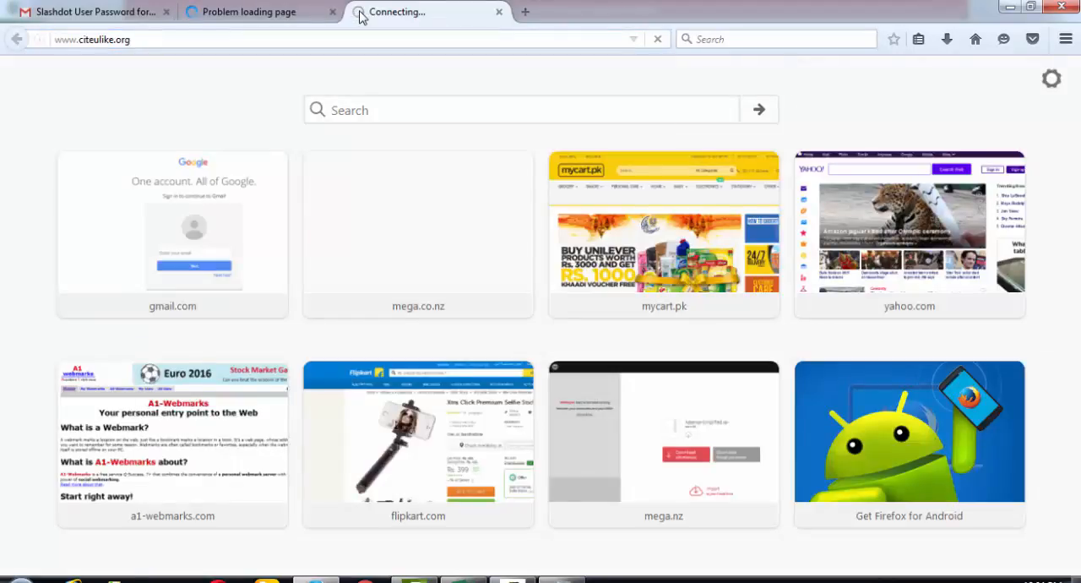
- Back in the Excel workbook, set the Status of the bookmarks.yahoo.com row to Dead in E2
key(alt+Tab)
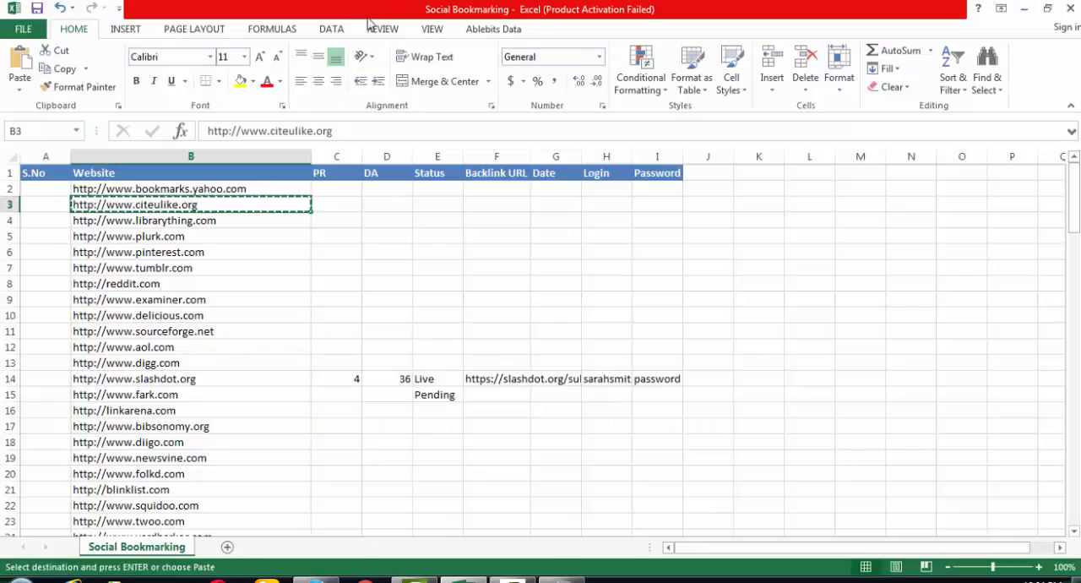
click(449, 190)
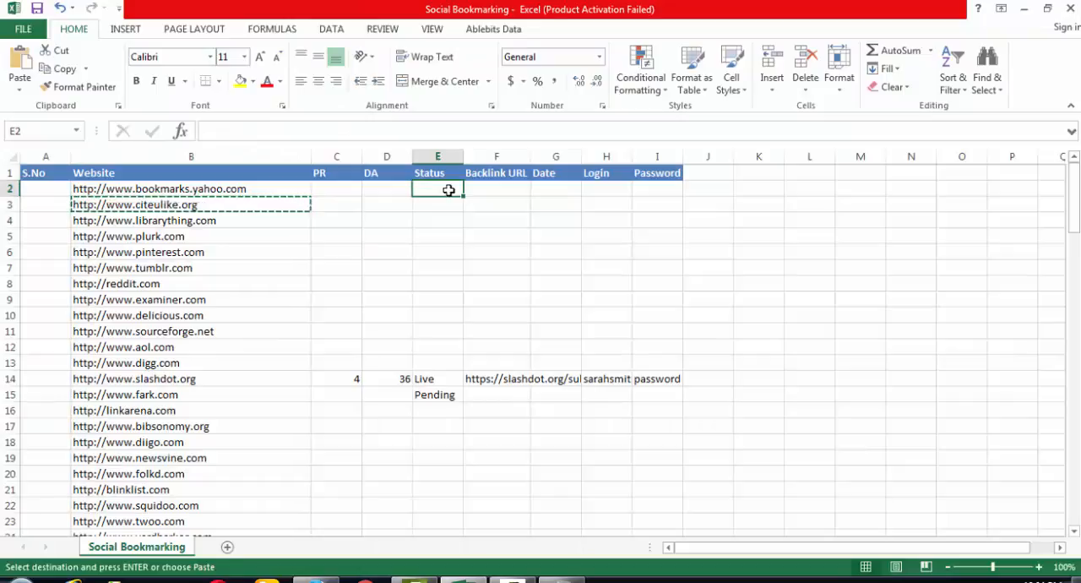
text(Dead)
key(Return)
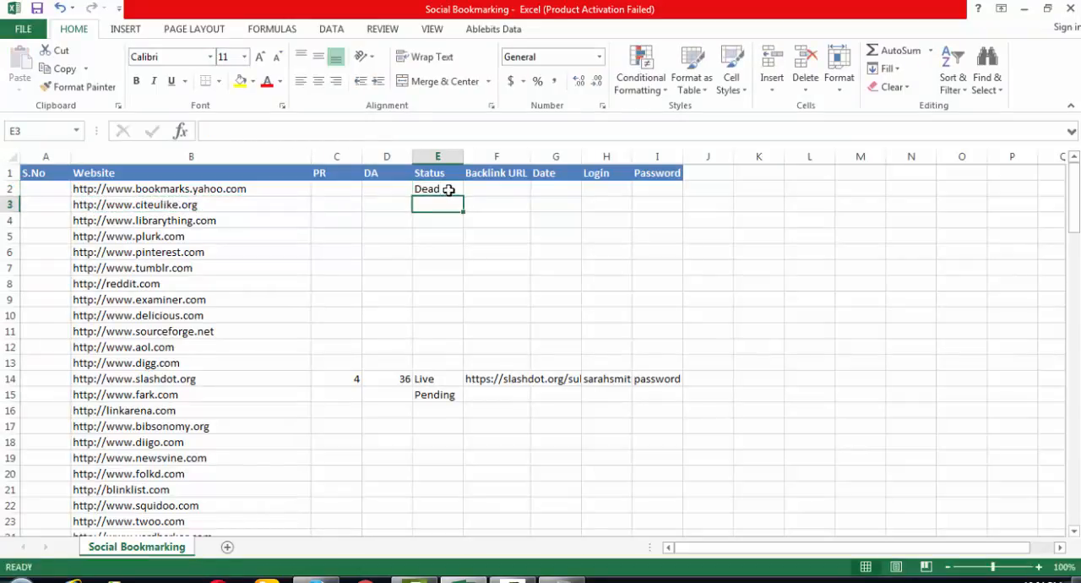
- Load the plurk.com address from workbook cell B5 in Firefox's CiteULike tab and close the bookmarks.yahoo.com tab
key(alt+Tab)
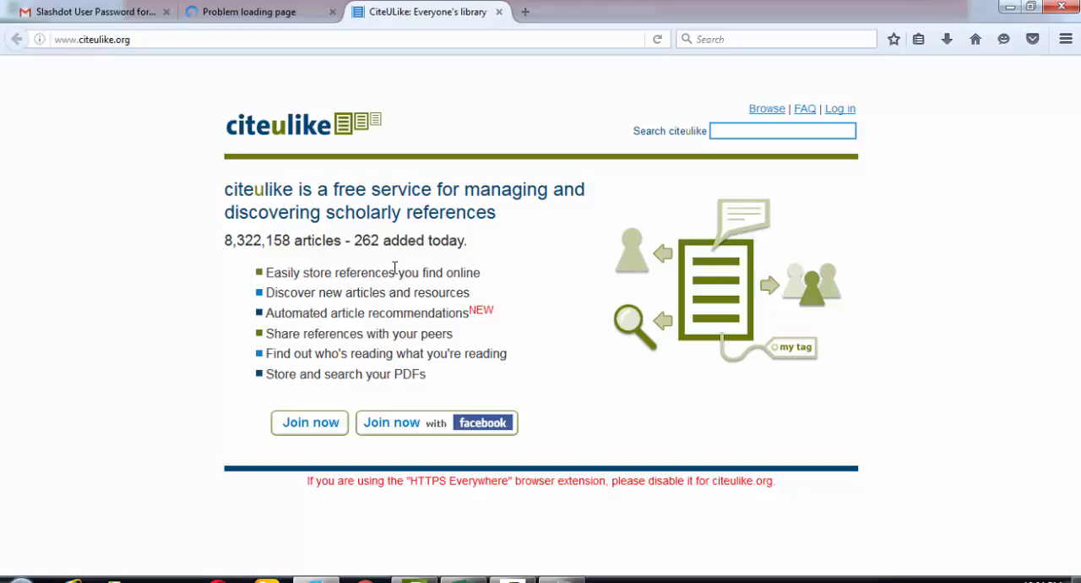
key(alt+Tab)
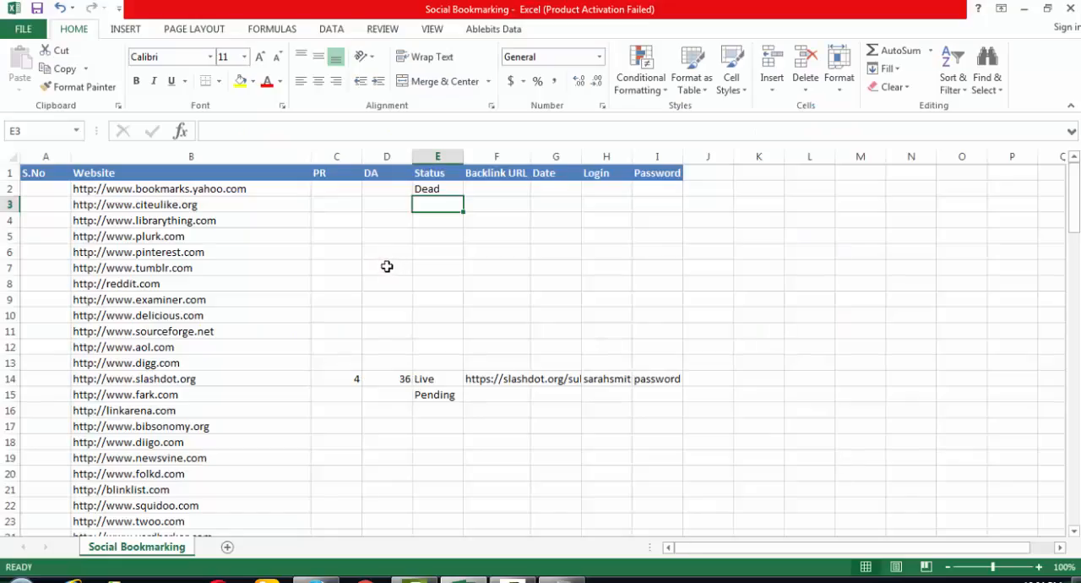
click(215, 239)
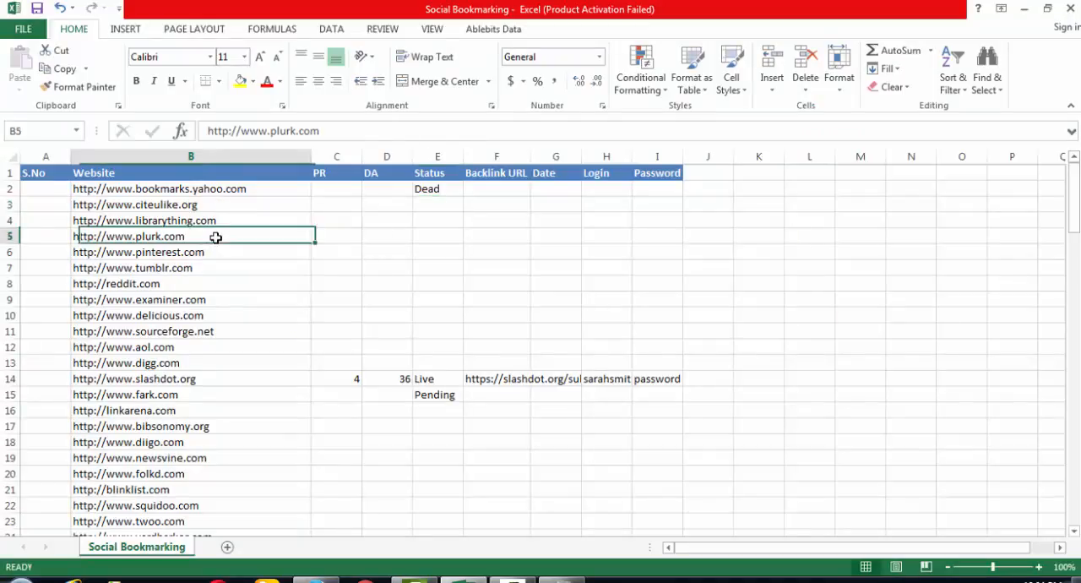
key(ctrl+c)
key(alt+Tab)
click(383, 41)
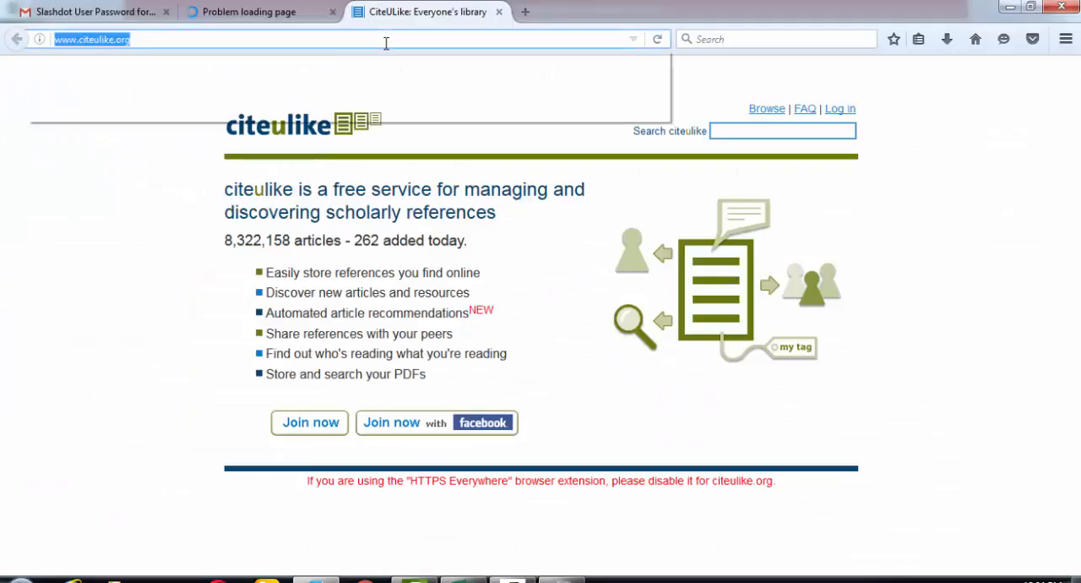
key(ctrl+v)
key(Return)
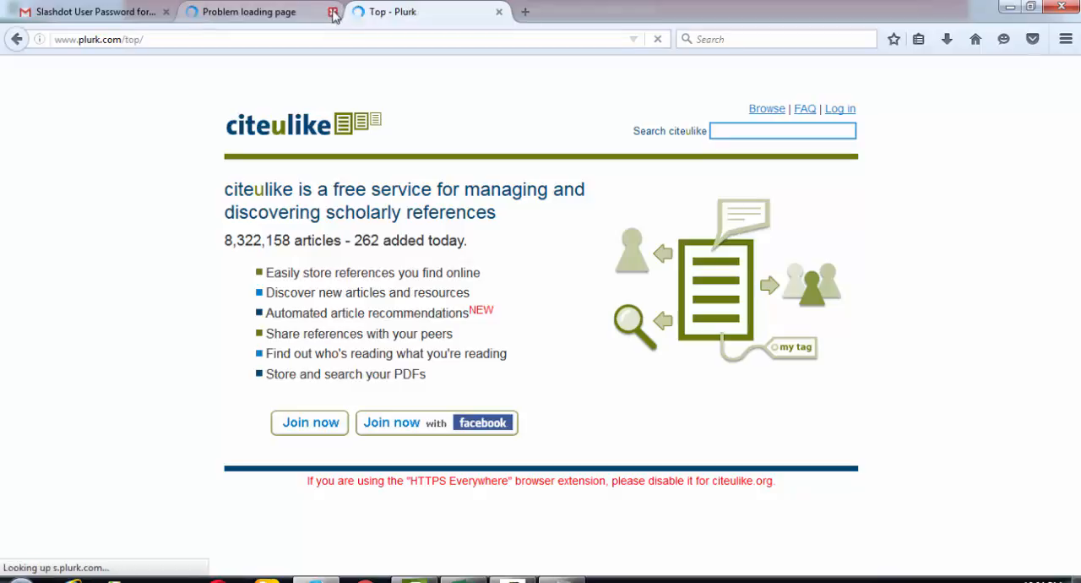
click(334, 12)
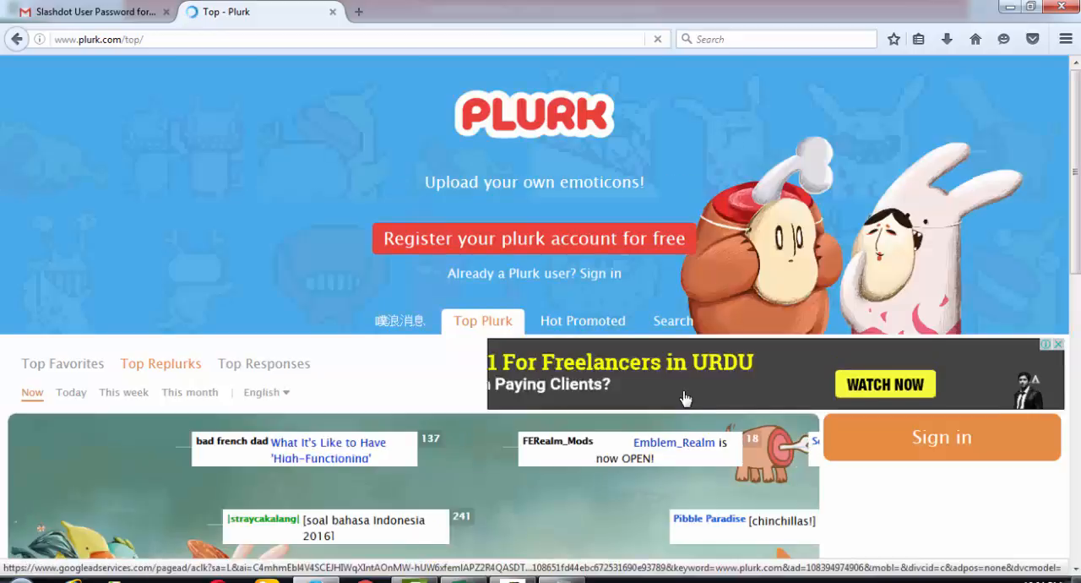
scroll(684, 398, down, 2)
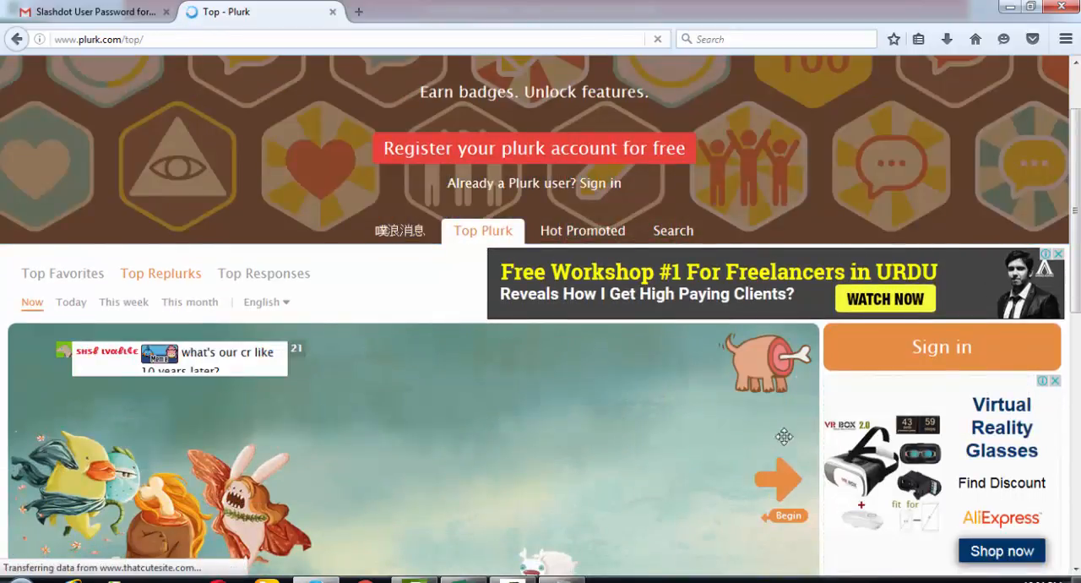
scroll(969, 443, down, 10)
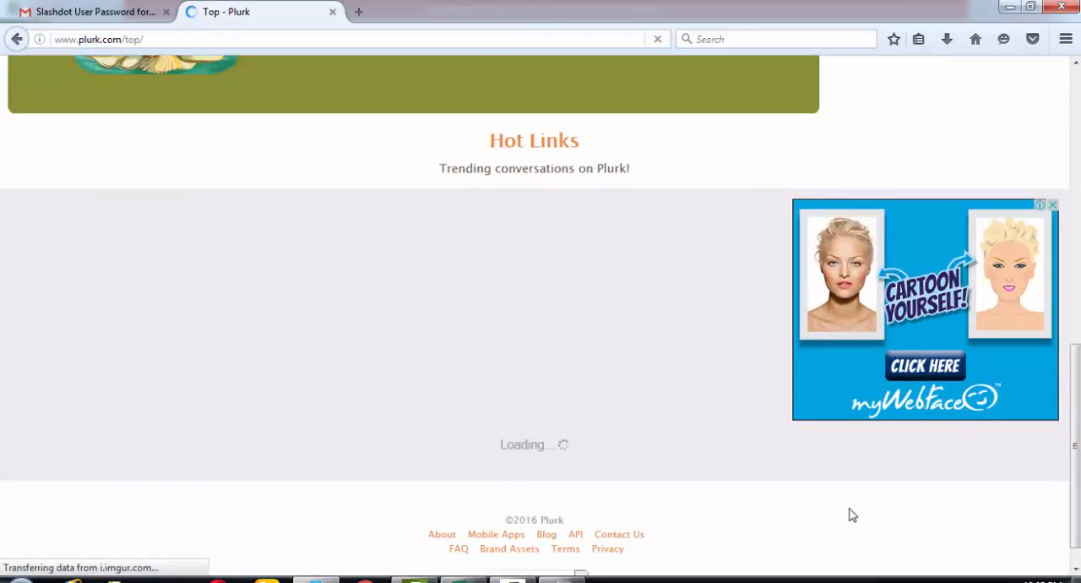
- Copy the delicious.com address from cell B10 of the workbook and open it in a new Firefox tab
key(alt+Tab)
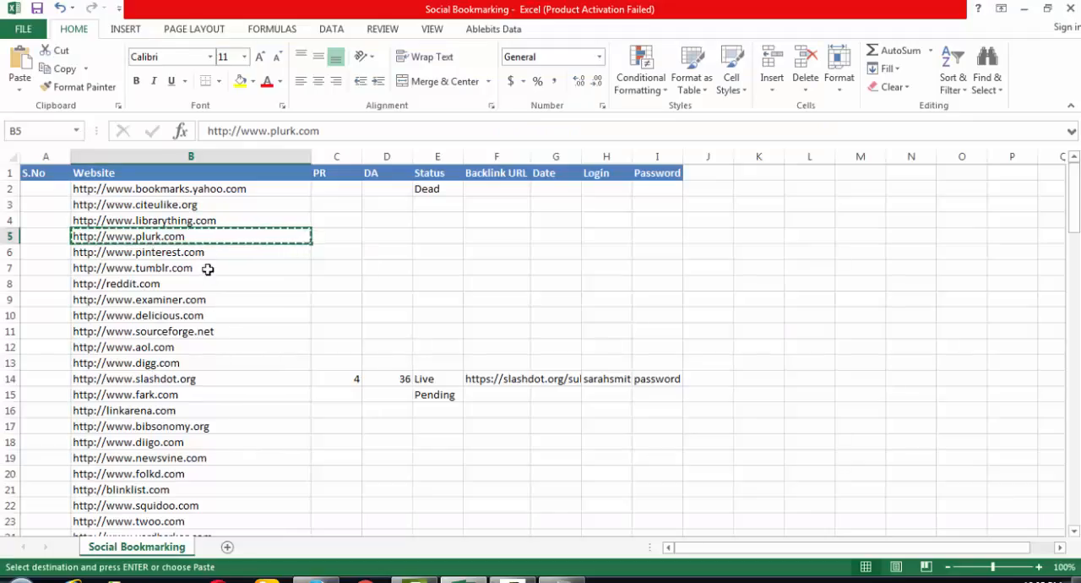
click(208, 315)
key(Escape)
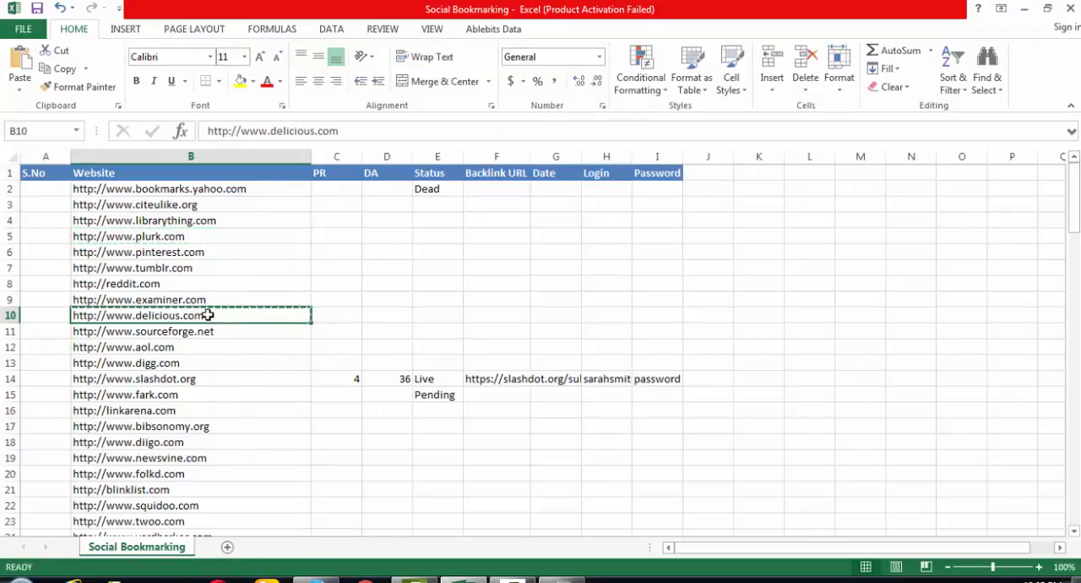
key(alt+Tab)
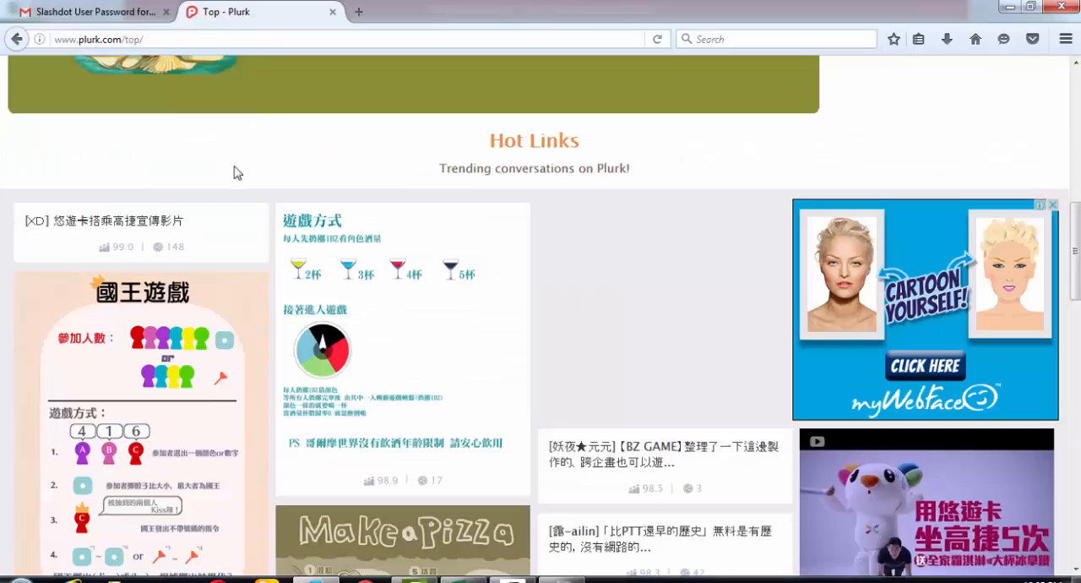
click(359, 13)
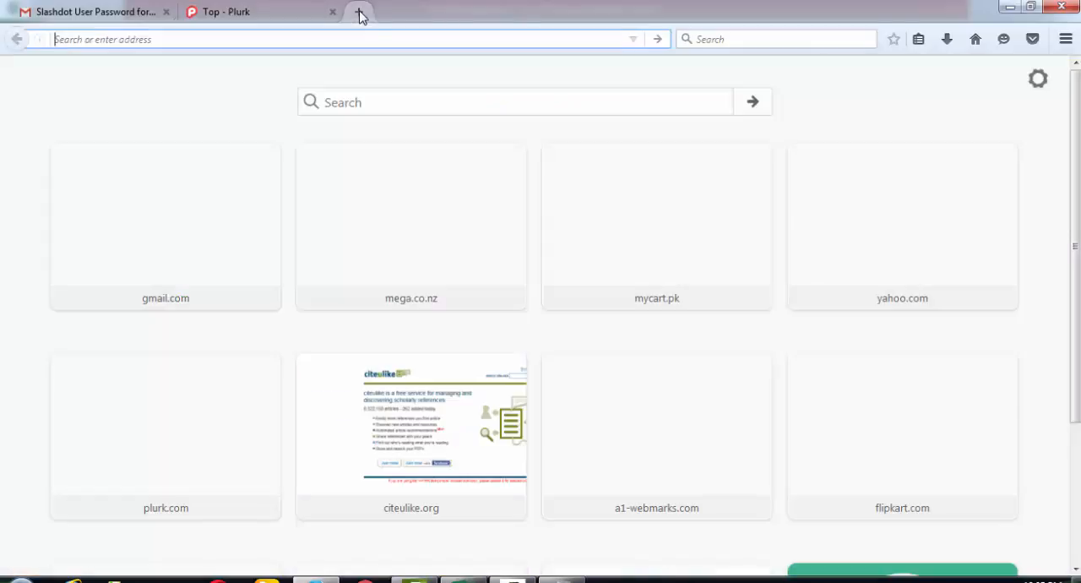
key(ctrl+v)
key(Return)
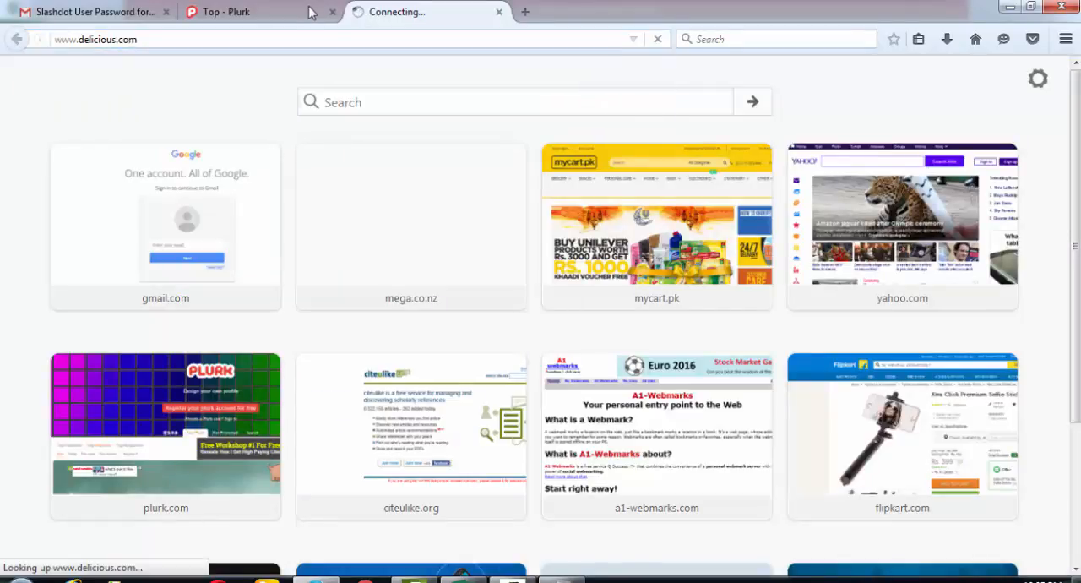
- Return to the Plurk page and examine its registration and sign-in options and top content
click(253, 12)
click(1075, 148)
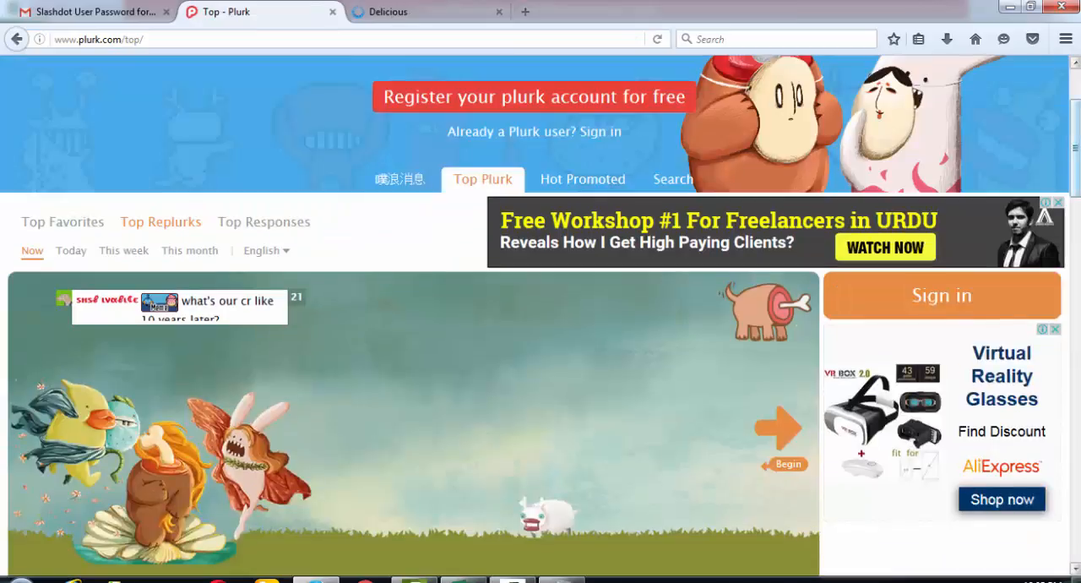
click(1078, 80)
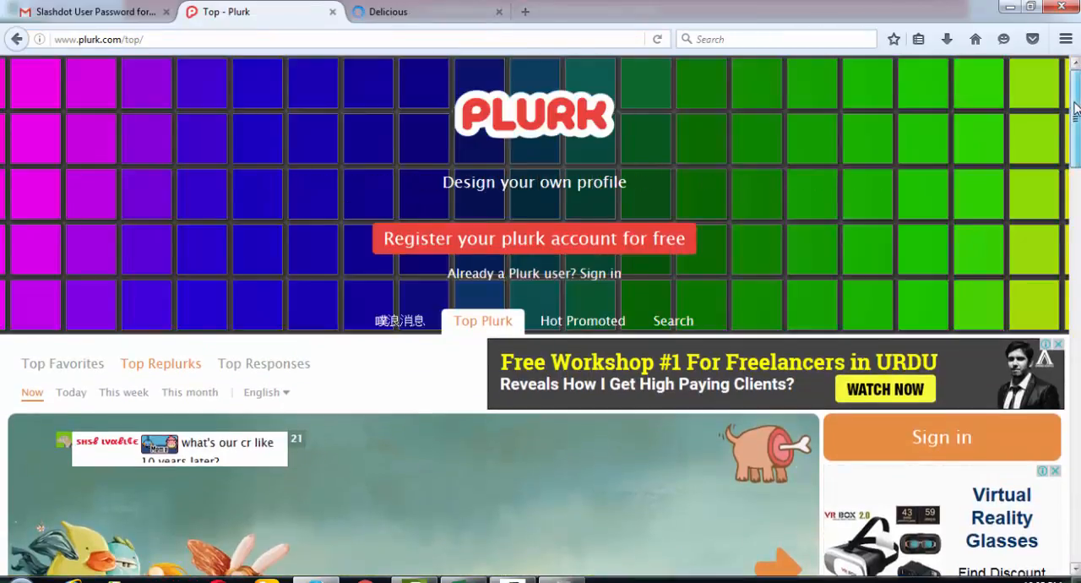
drag(1077, 104, 1076, 136)
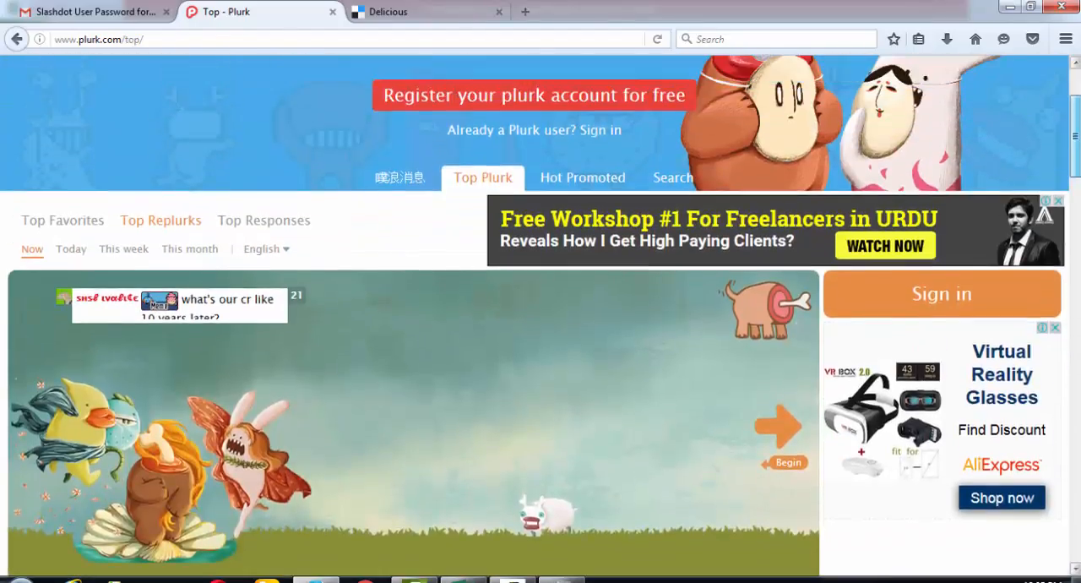
- Close the Plurk tab and look over the Delicious welcome page
click(333, 12)
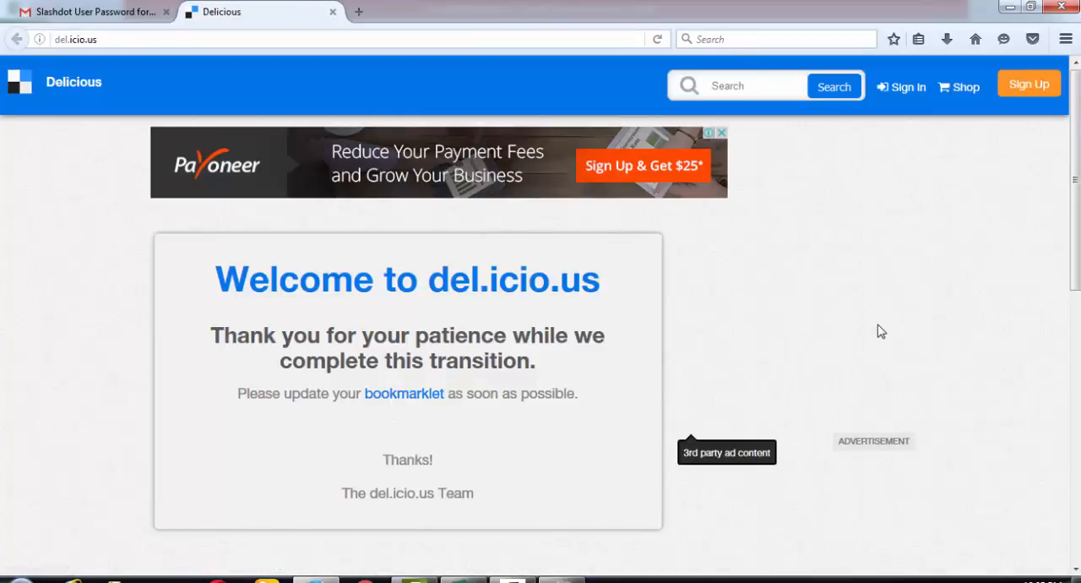
scroll(878, 329, down, 3)
scroll(878, 329, up, 3)
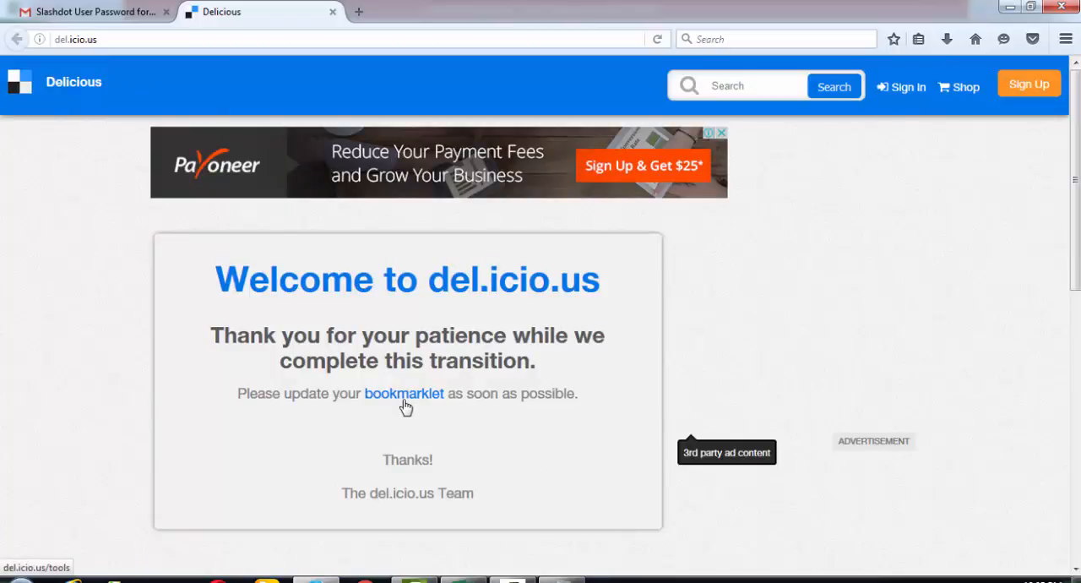
- Copy the digg.com address from cell B13 of the Excel workbook, load it in Firefox's Delicious tab and look through the Digg home page
key(alt+Tab)
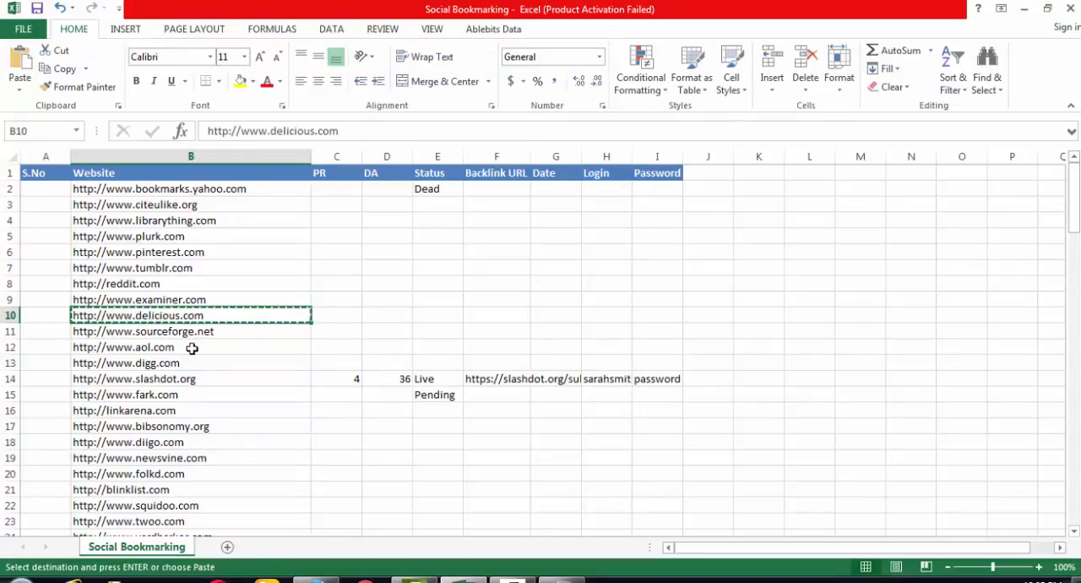
click(182, 363)
key(ctrl+c)
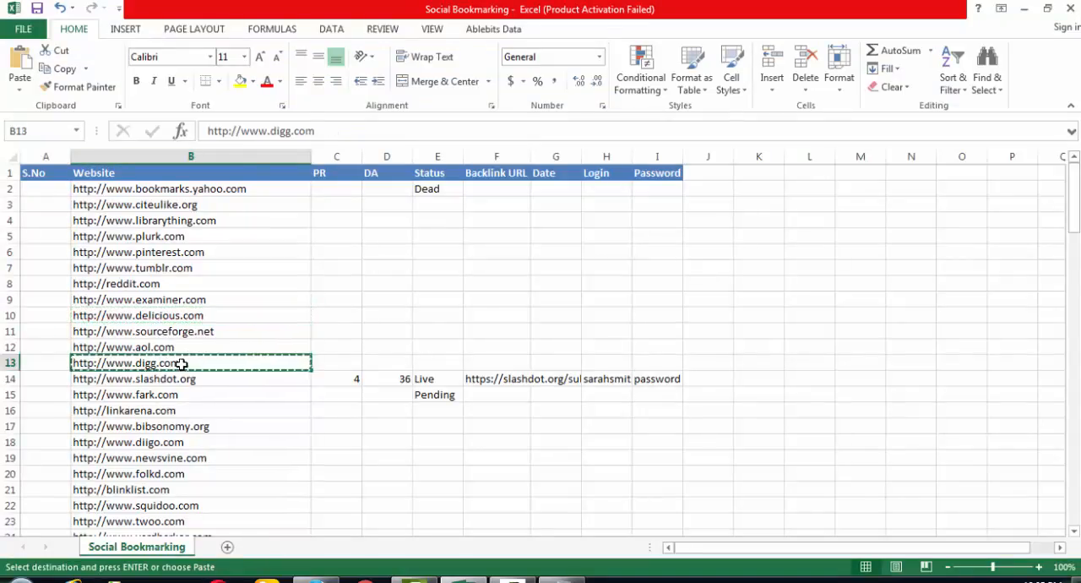
key(alt+Tab)
click(329, 36)
key(ctrl+v)
key(Return)
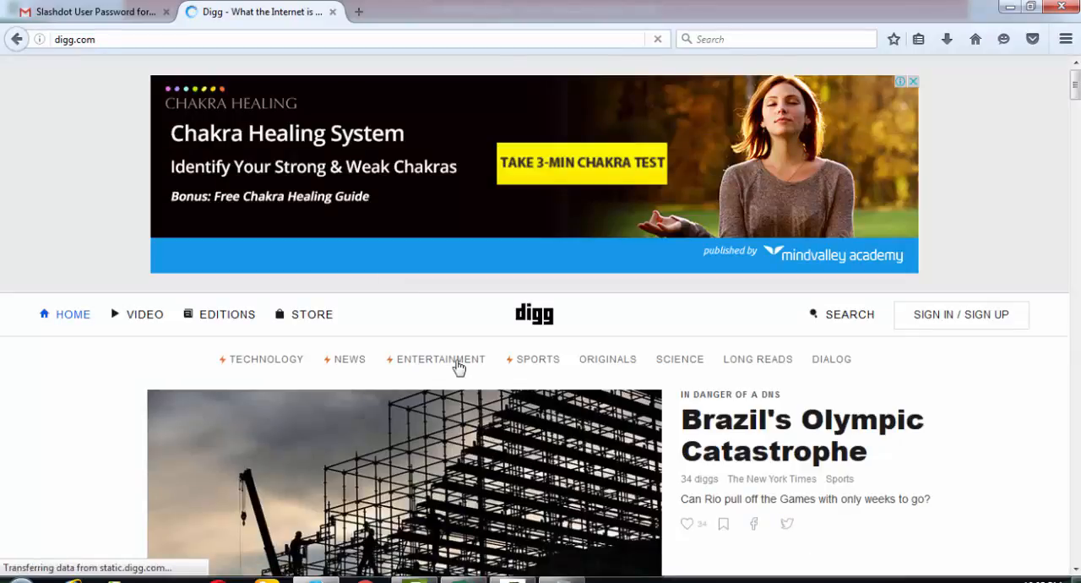
scroll(1013, 457, down, 2)
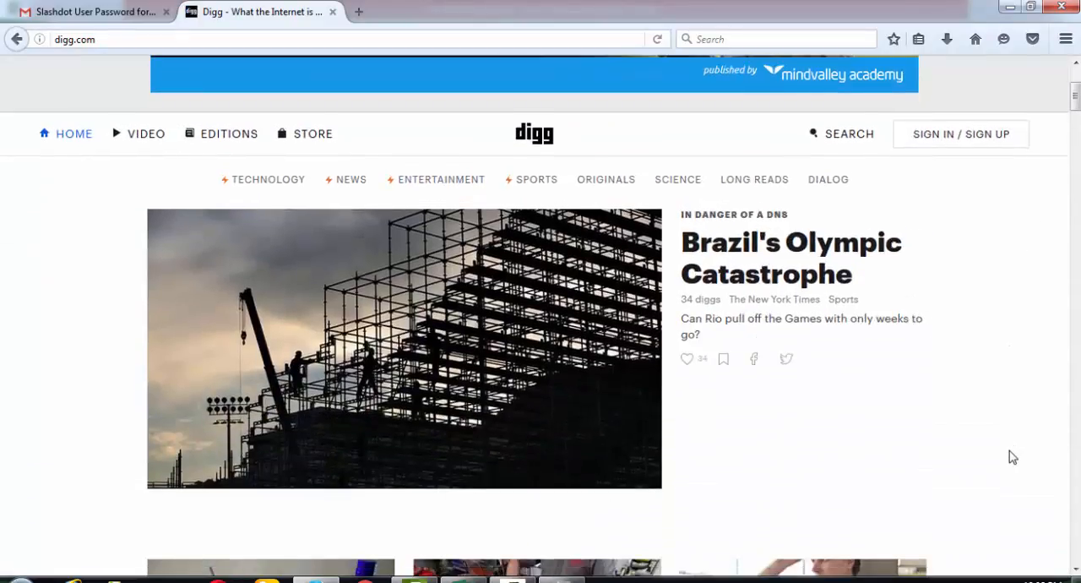
scroll(1012, 457, down, 5)
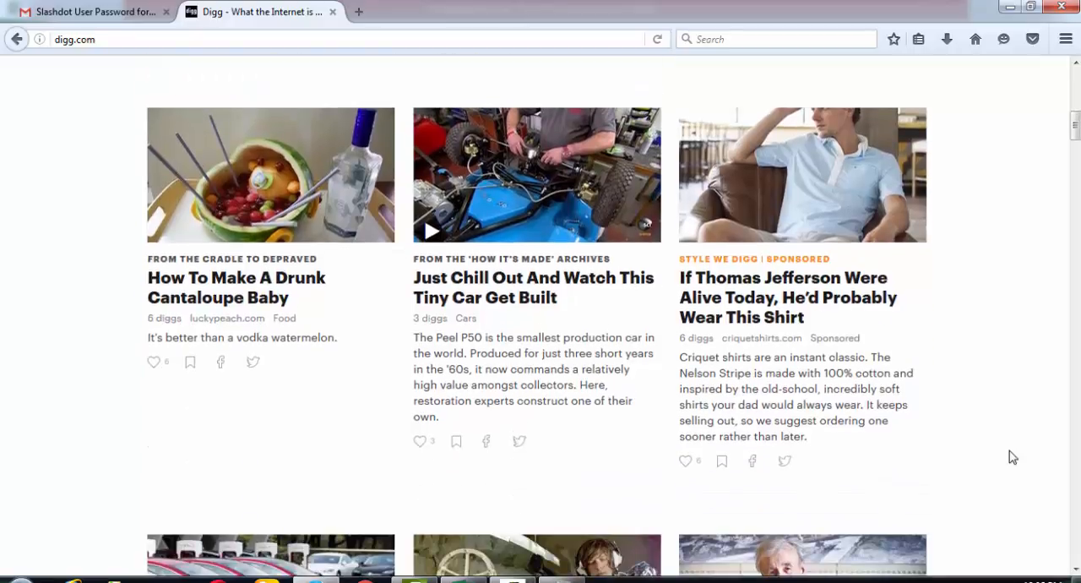
- Copy the fark.com address from workbook cell B15, load it in Firefox's Digg tab and look through the Fark home page
key(alt+Tab)
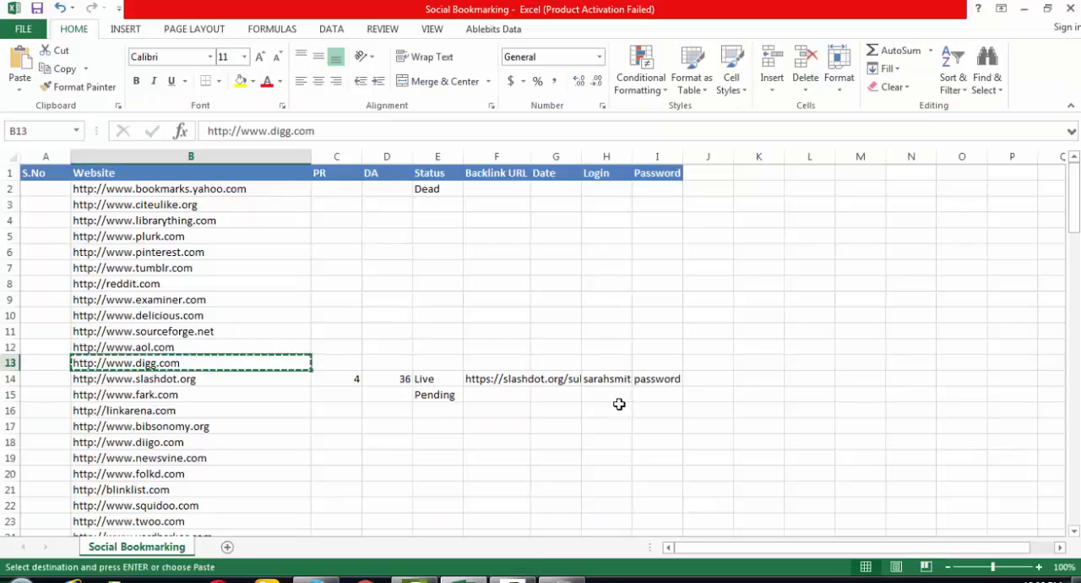
click(252, 398)
key(alt+Tab)
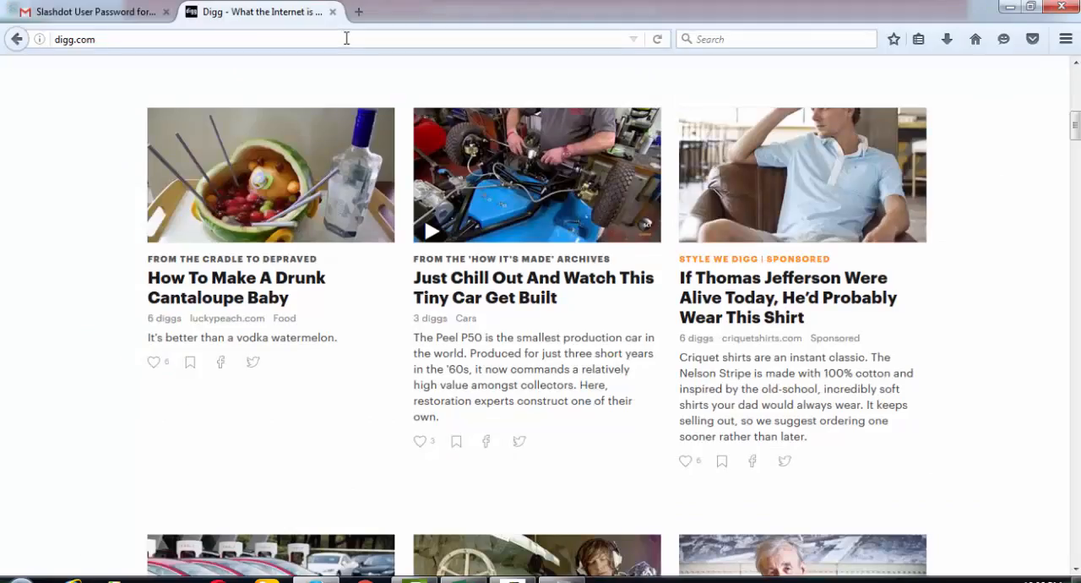
click(346, 38)
key(ctrl+v)
key(Return)
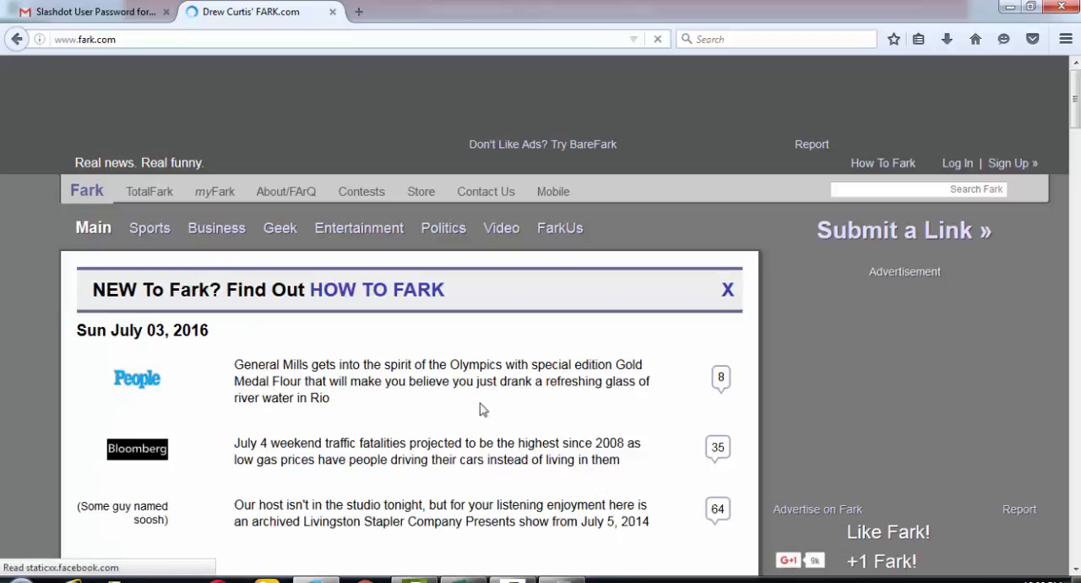
scroll(490, 451, down, 3)
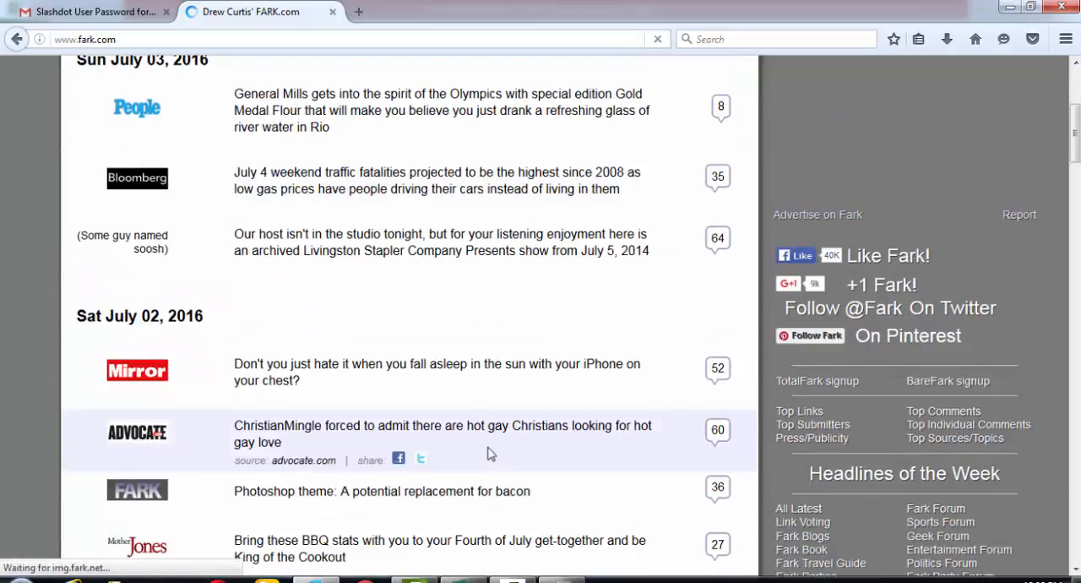
scroll(491, 455, up, 3)
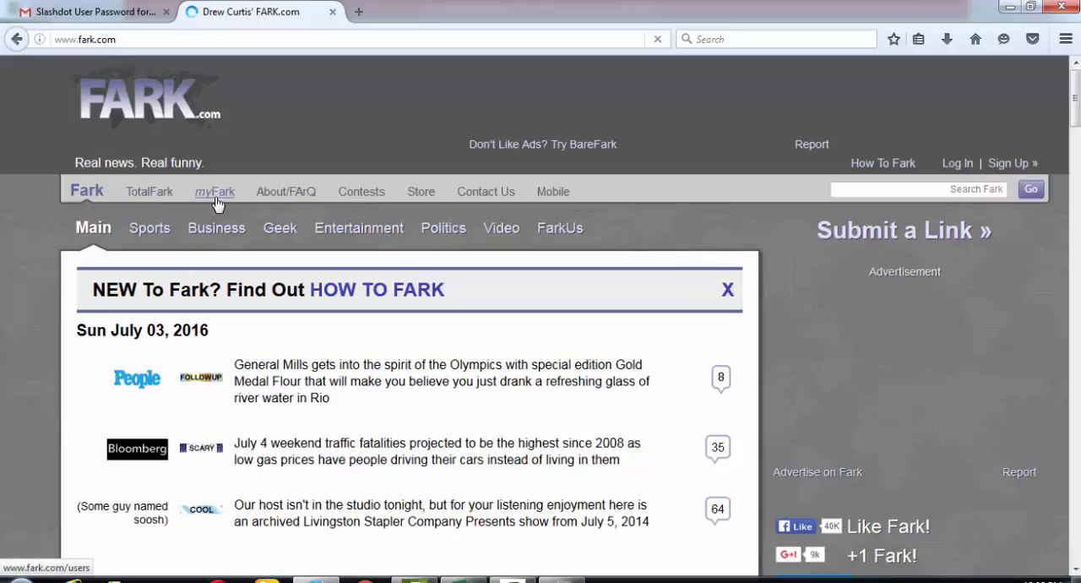
- Close the Fark tab and open Slashdot's story submission thank-you email from the Gmail inbox
click(332, 12)
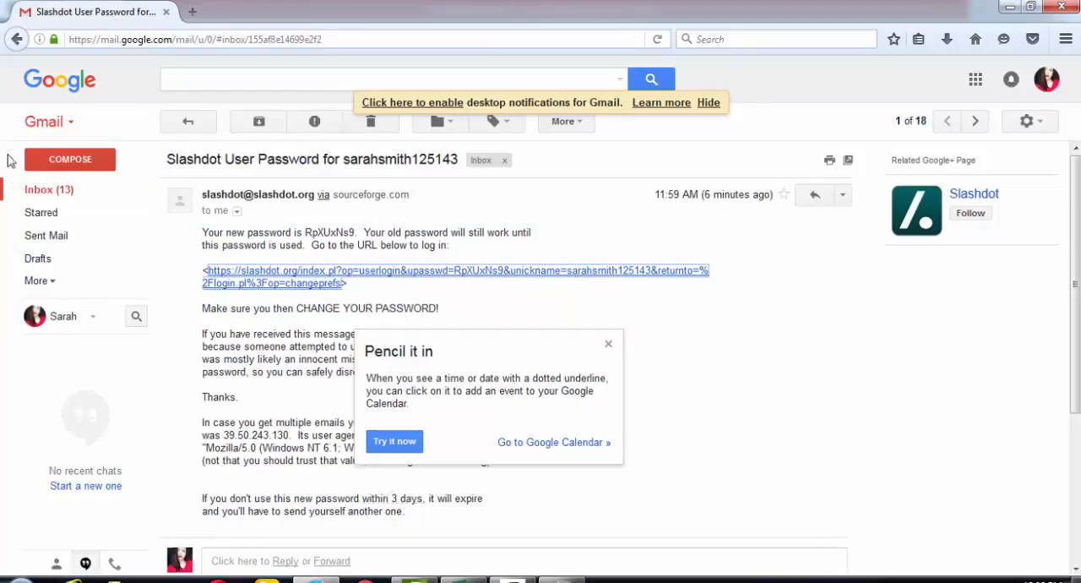
click(51, 194)
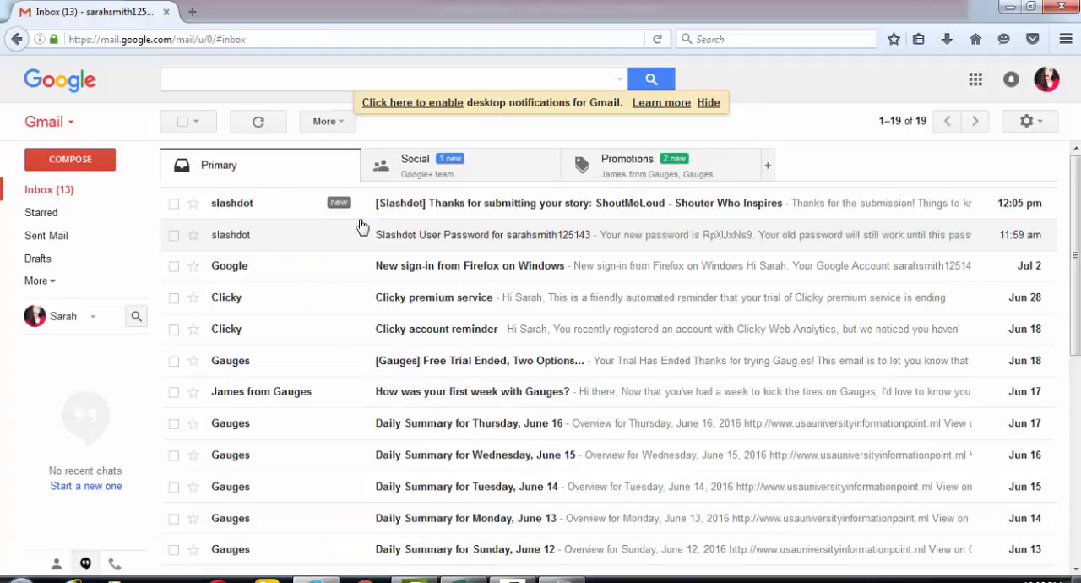
click(514, 209)
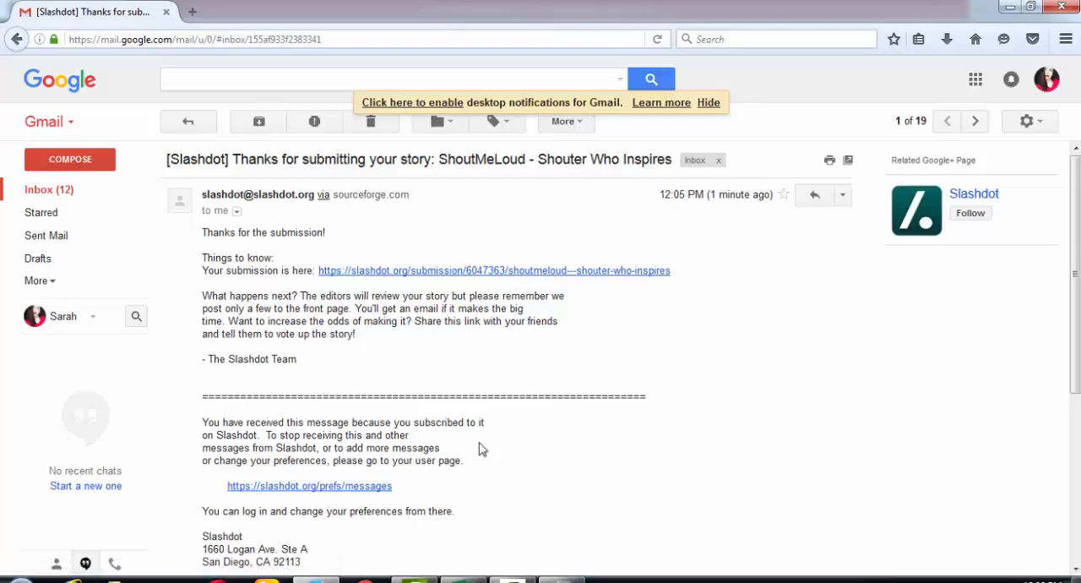
- Copy the newsvine.com address from cell B19 of the Excel workbook and open it in a new Firefox tab
click(463, 580)
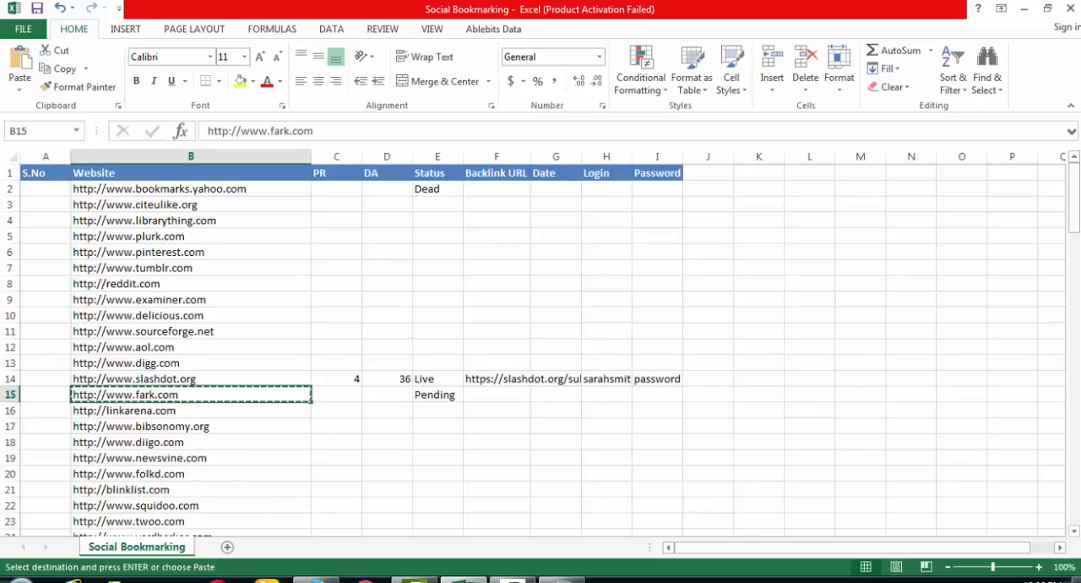
key(Escape)
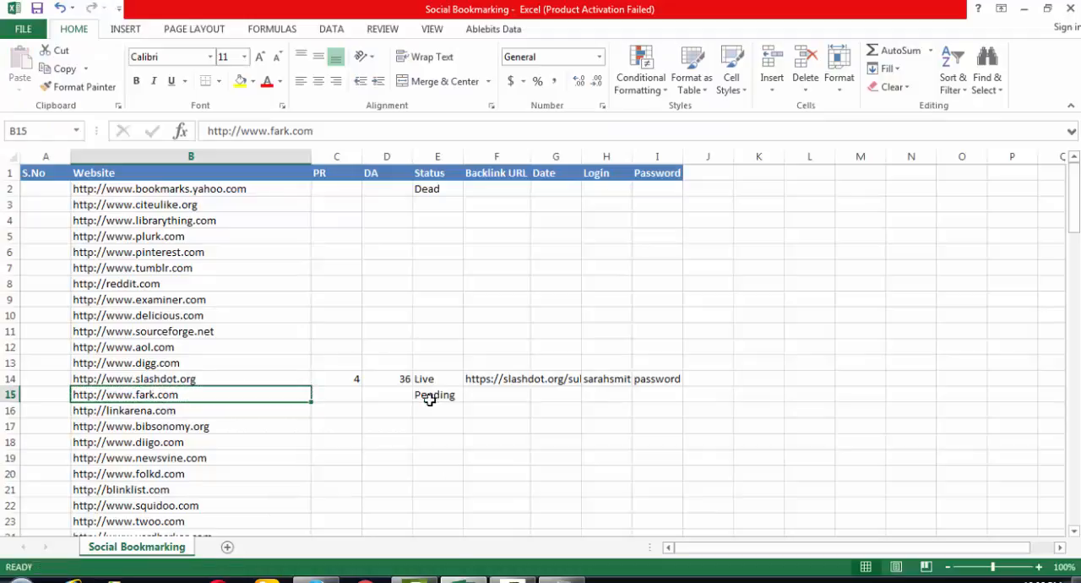
click(247, 457)
key(ctrl+c)
key(alt+Tab)
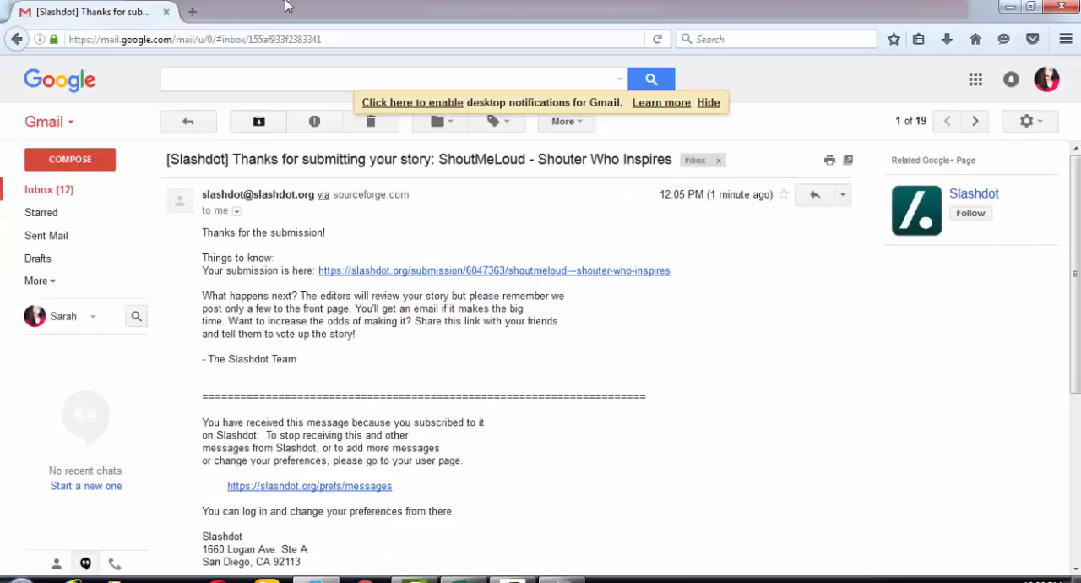
click(188, 12)
key(ctrl+v)
key(Return)
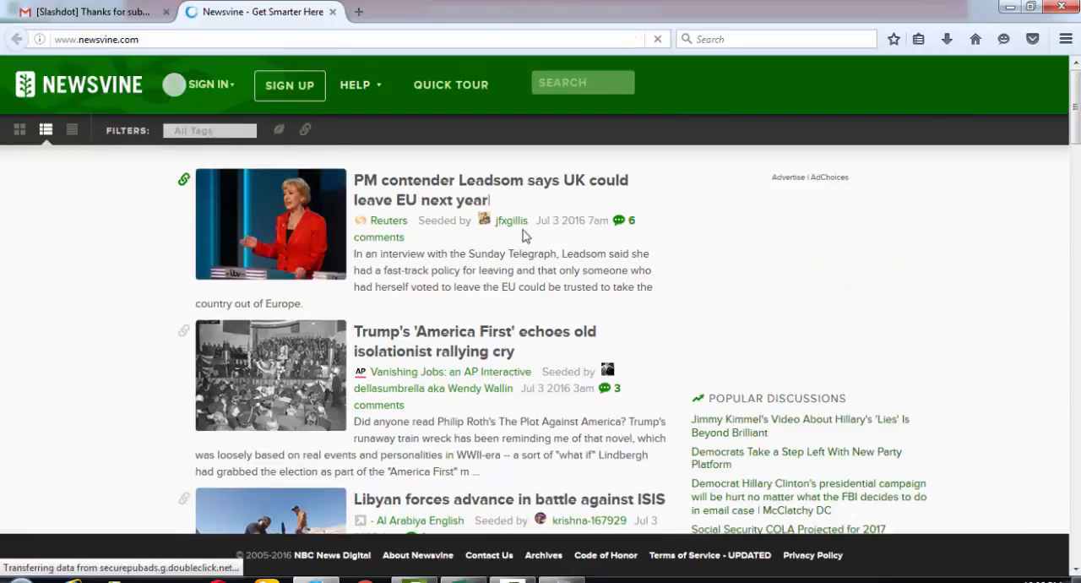
- Look through the Newsvine home page, close its tab and return to the Excel workbook
scroll(496, 337, down, 3)
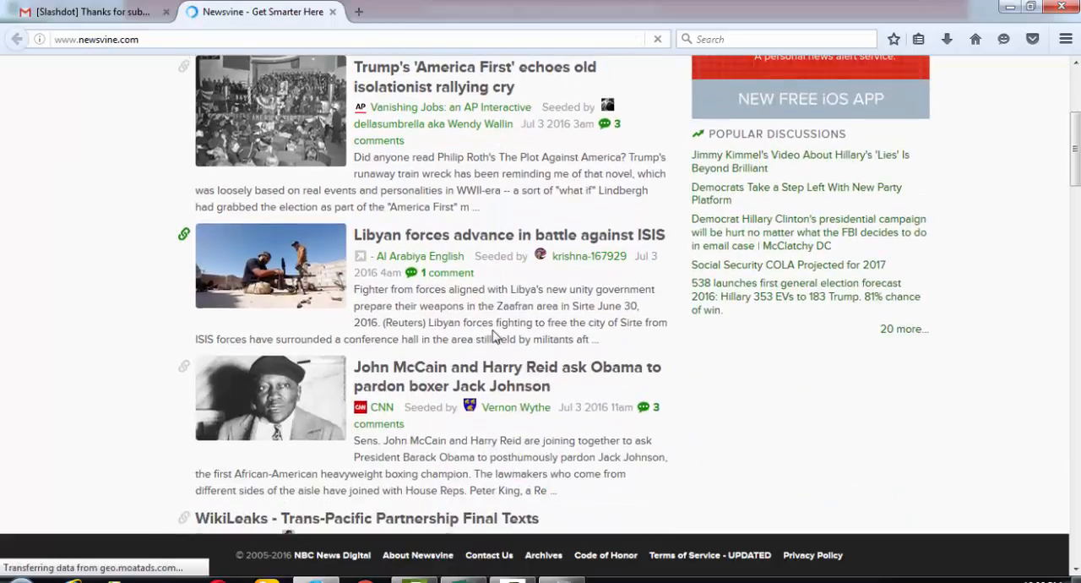
scroll(496, 336, up, 3)
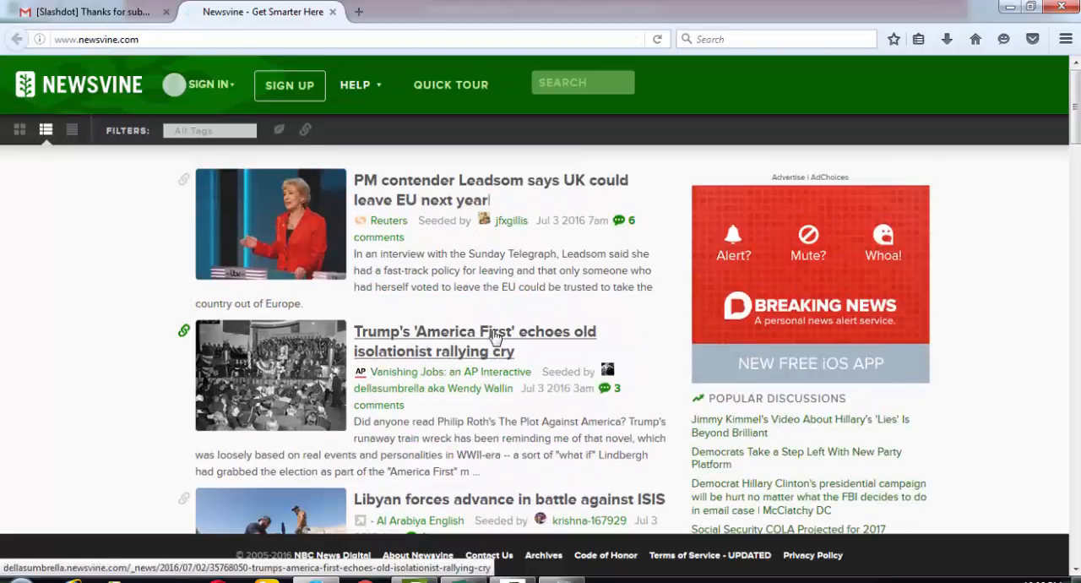
click(333, 13)
click(465, 580)
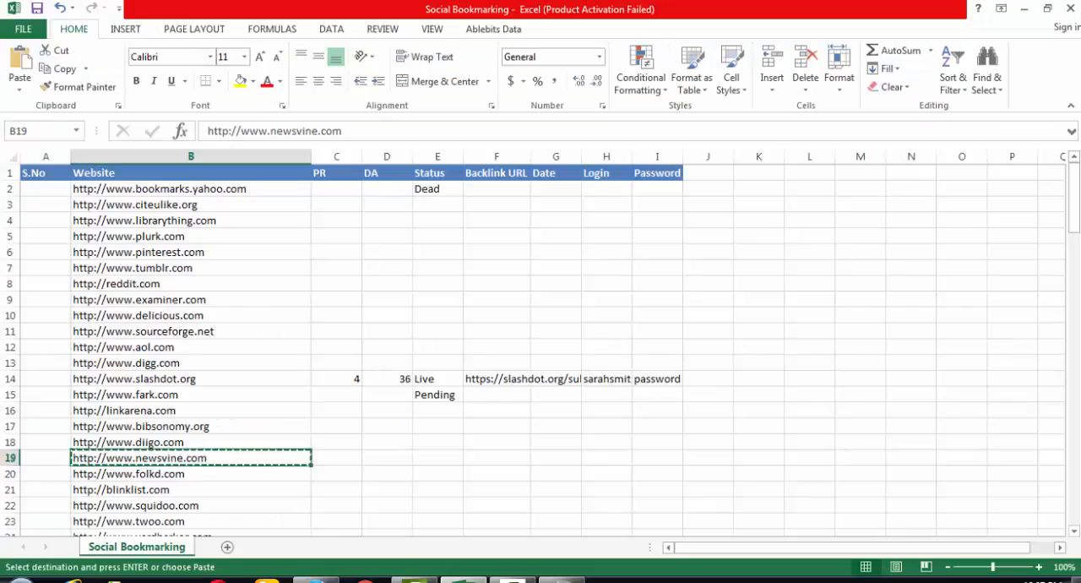